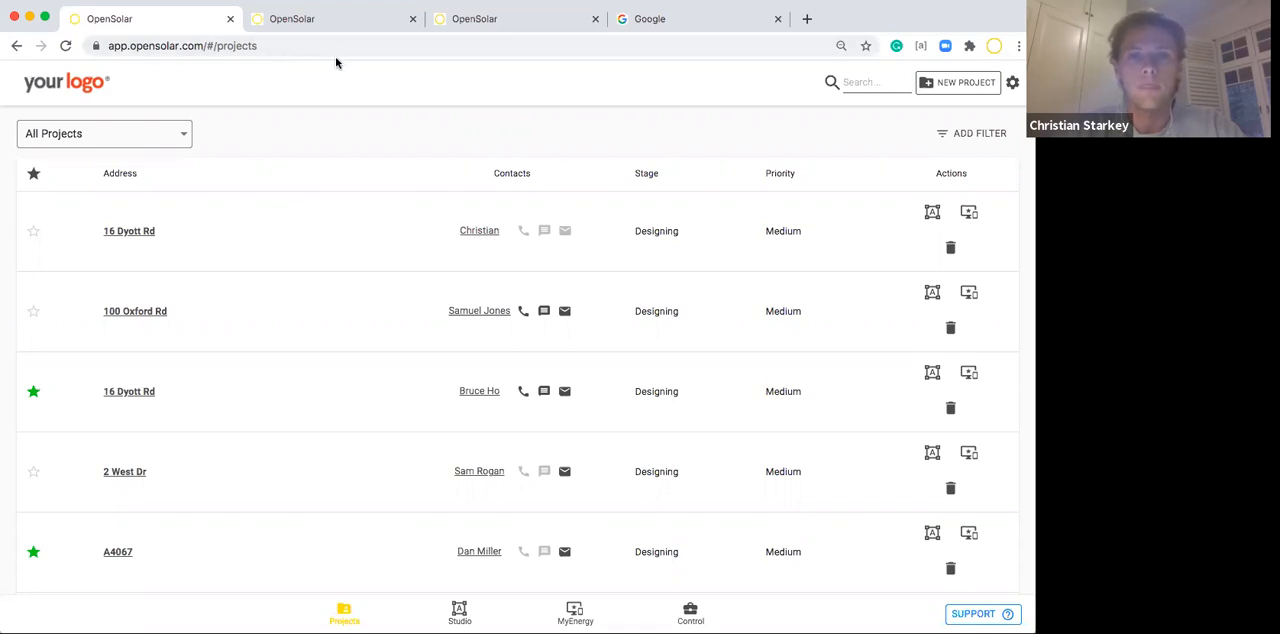
Close the duplicate OpenSolar tab beside the current one and reload the projects page.
{"action": "left_click", "coordinate": [412, 18]}
{"action": "left_click", "coordinate": [226, 46]}
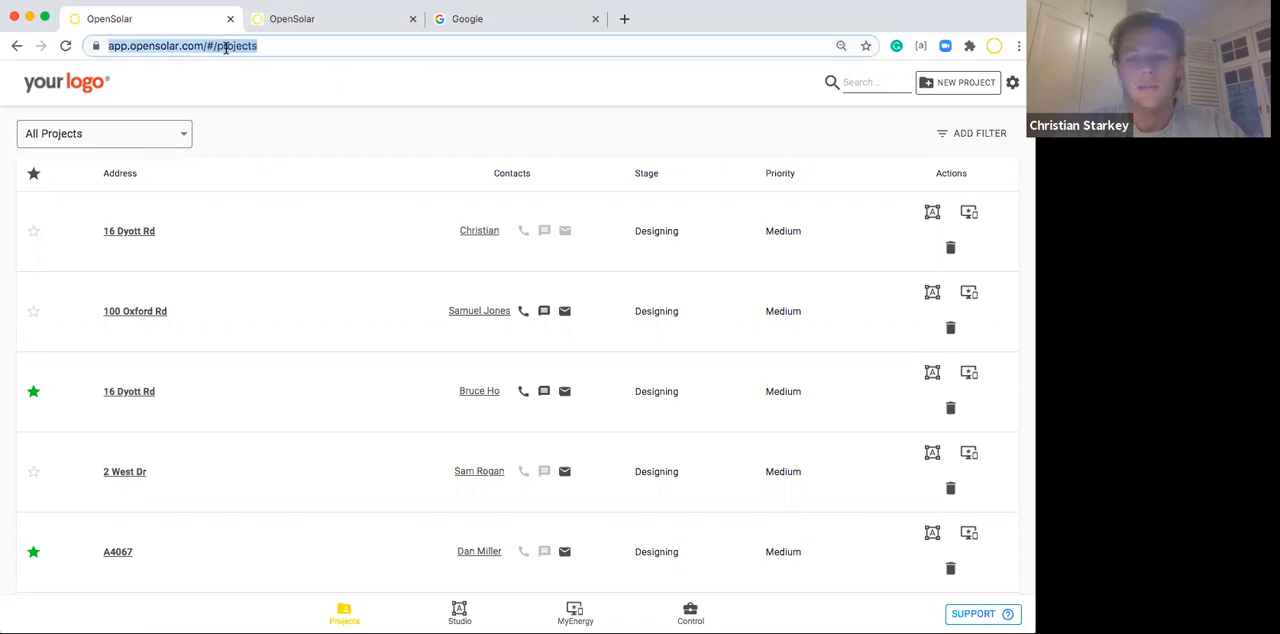
{"action": "key", "text": "Return"}
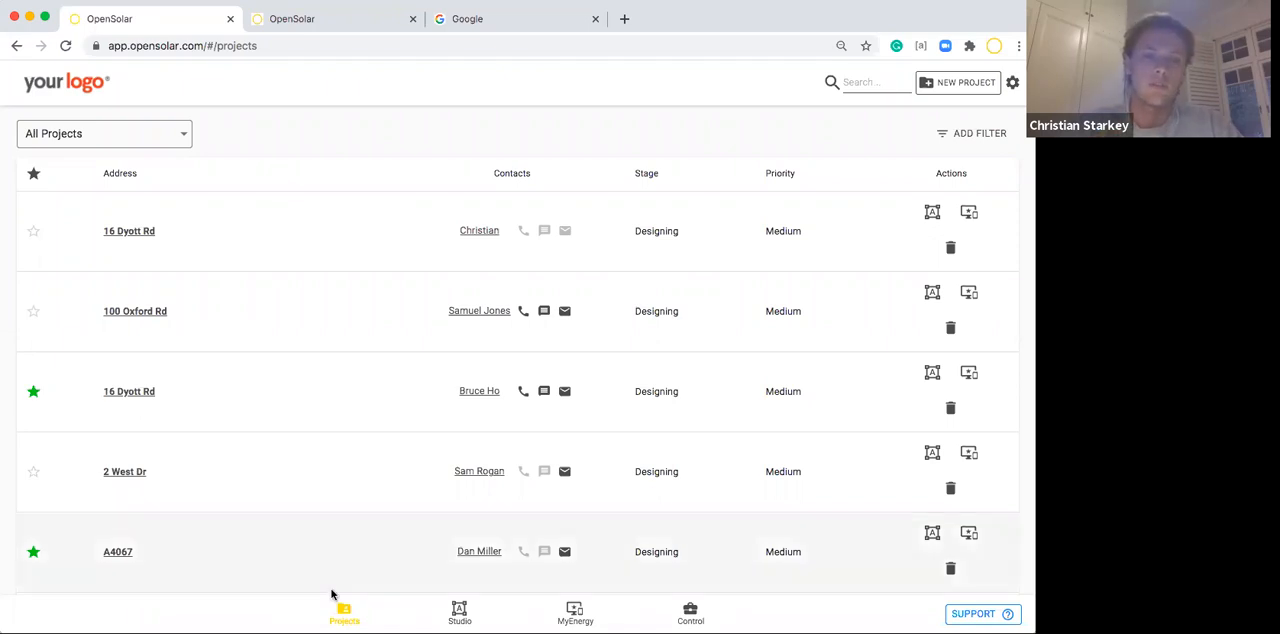
Look through the whole project list down to its last row, and reload the projects page.
{"action": "scroll", "coordinate": [311, 560], "scroll_direction": "down", "scroll_amount": 5}
{"action": "scroll", "coordinate": [310, 563], "scroll_direction": "up", "scroll_amount": 5}
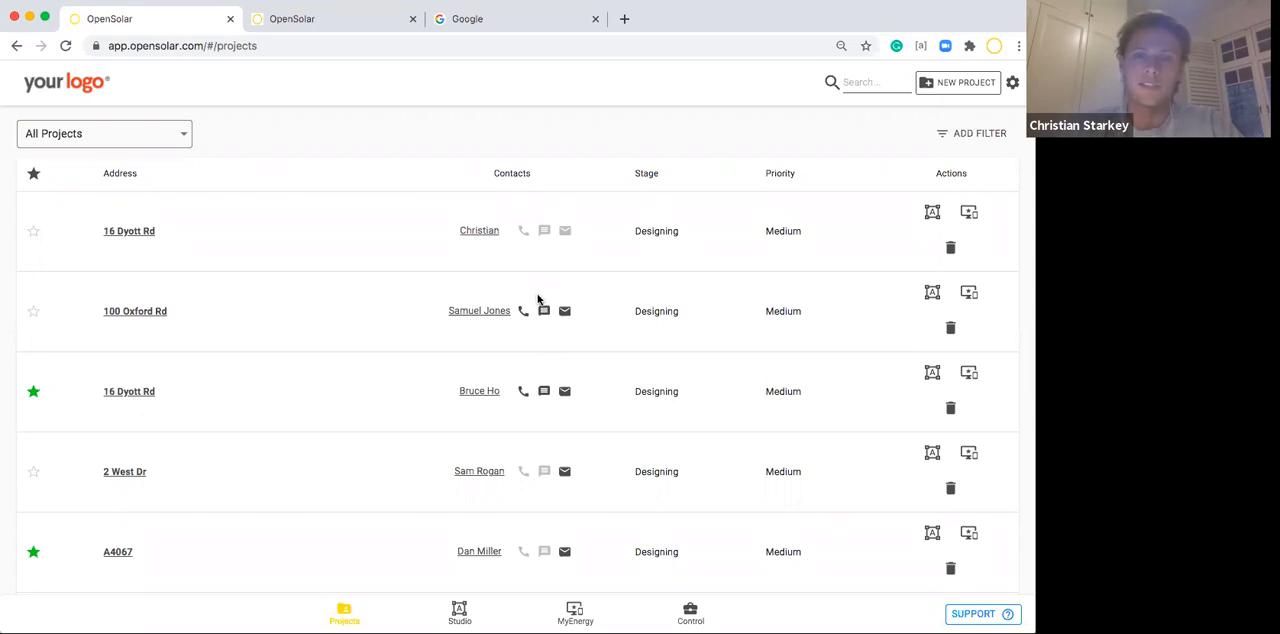
{"action": "scroll", "coordinate": [537, 299], "scroll_direction": "down", "scroll_amount": 1}
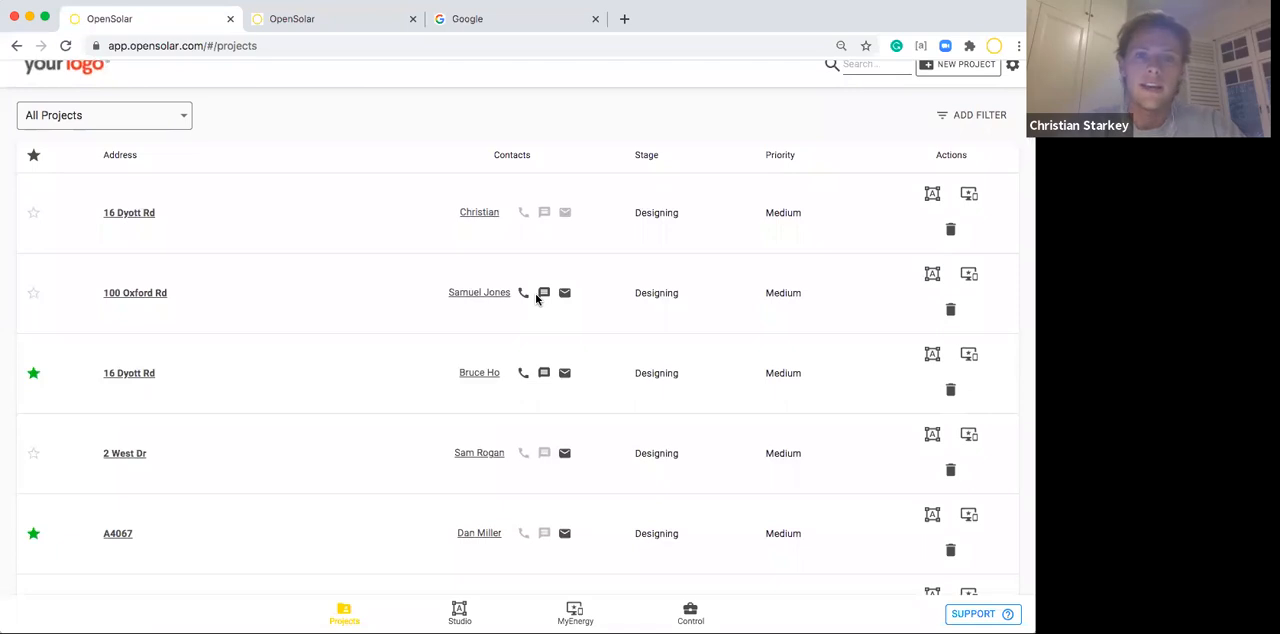
{"action": "scroll", "coordinate": [537, 299], "scroll_direction": "down", "scroll_amount": 5}
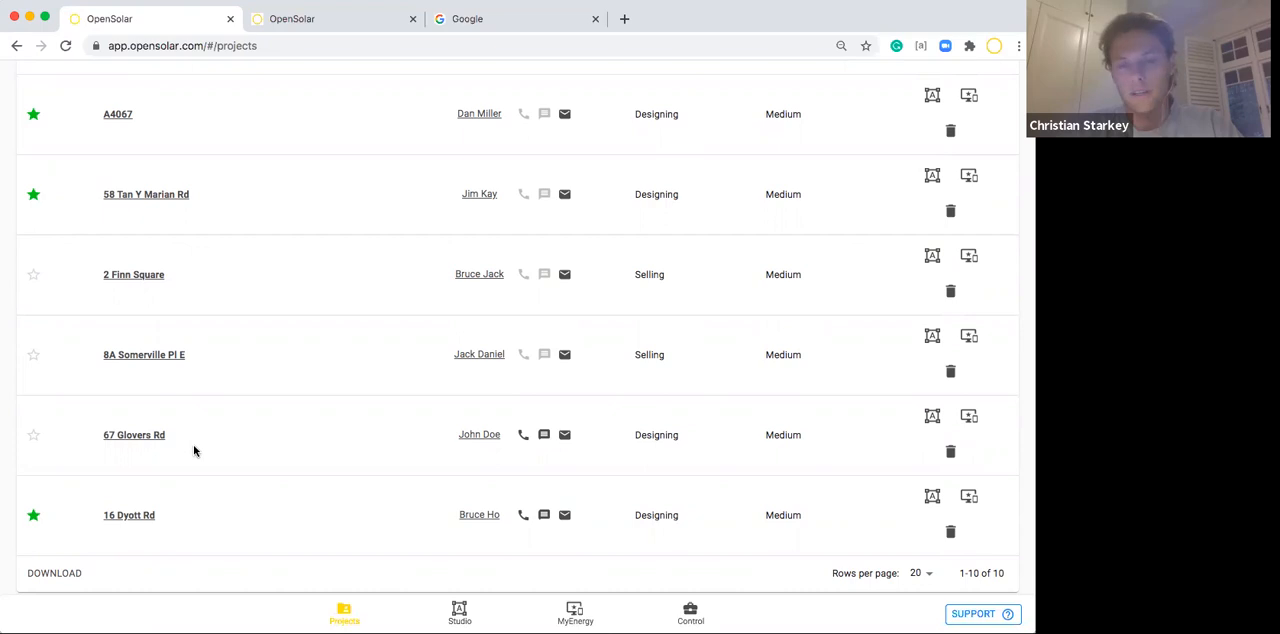
{"action": "scroll", "coordinate": [336, 396], "scroll_direction": "up", "scroll_amount": 1}
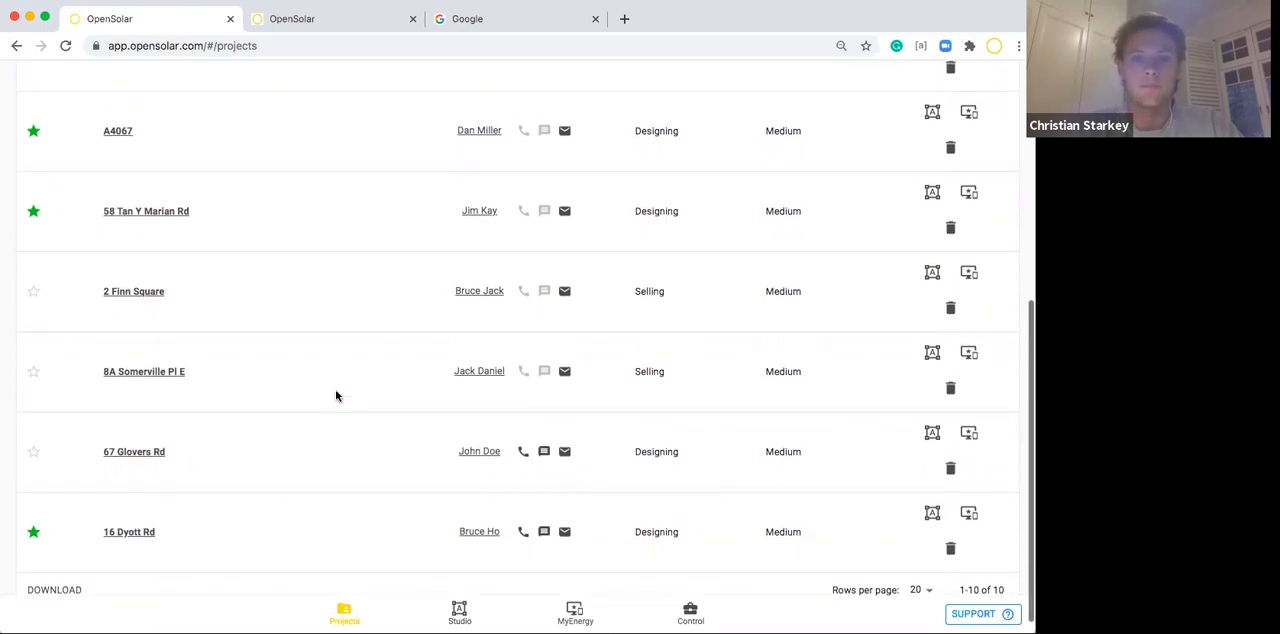
{"action": "scroll", "coordinate": [336, 396], "scroll_direction": "up", "scroll_amount": 5}
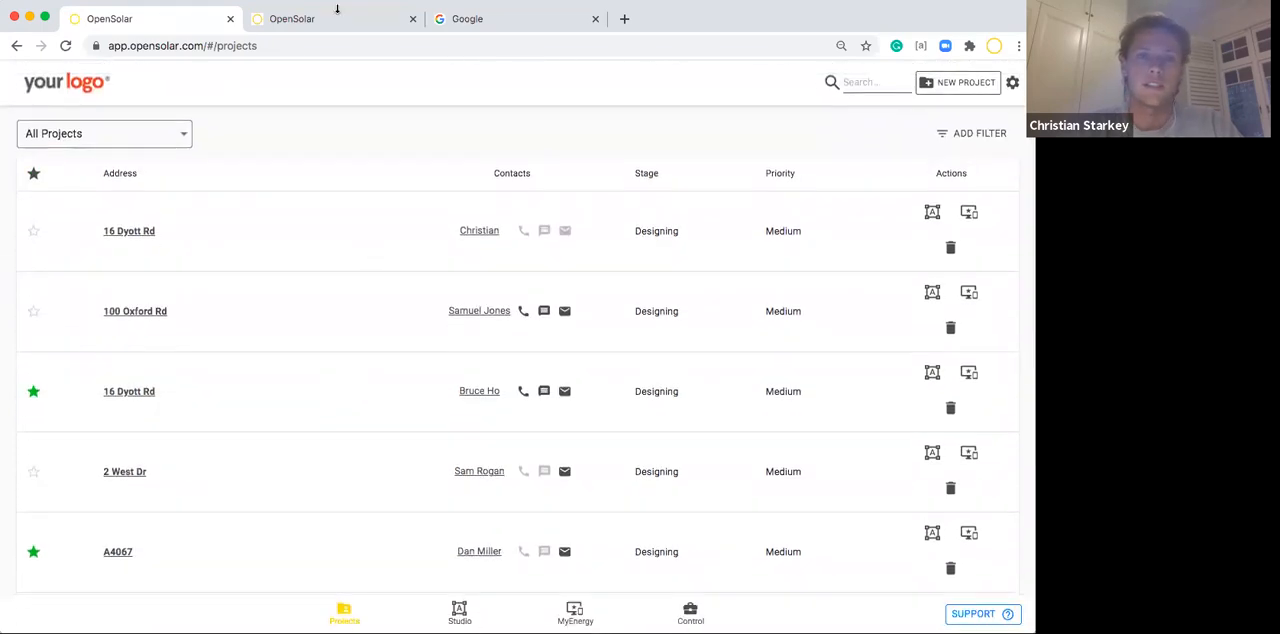
{"action": "left_click", "coordinate": [266, 47]}
{"action": "key", "text": "Return"}
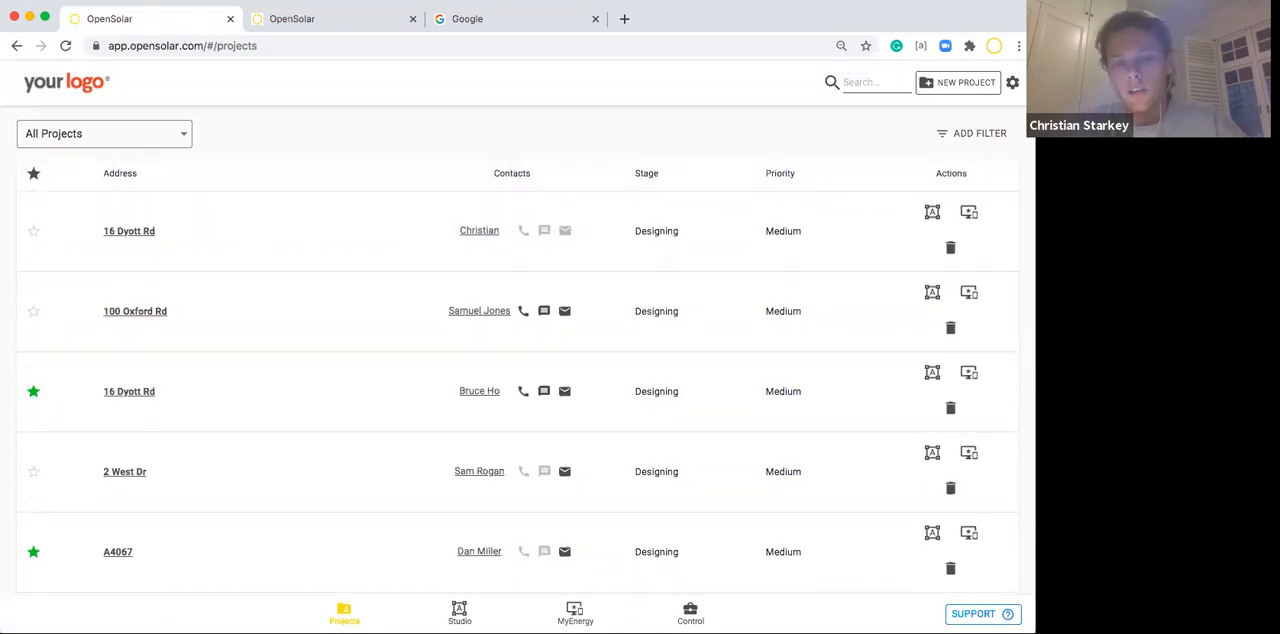
View the details of the first listed project and of the first starred project, returning to the project list after each.
{"action": "left_click", "coordinate": [128, 236]}
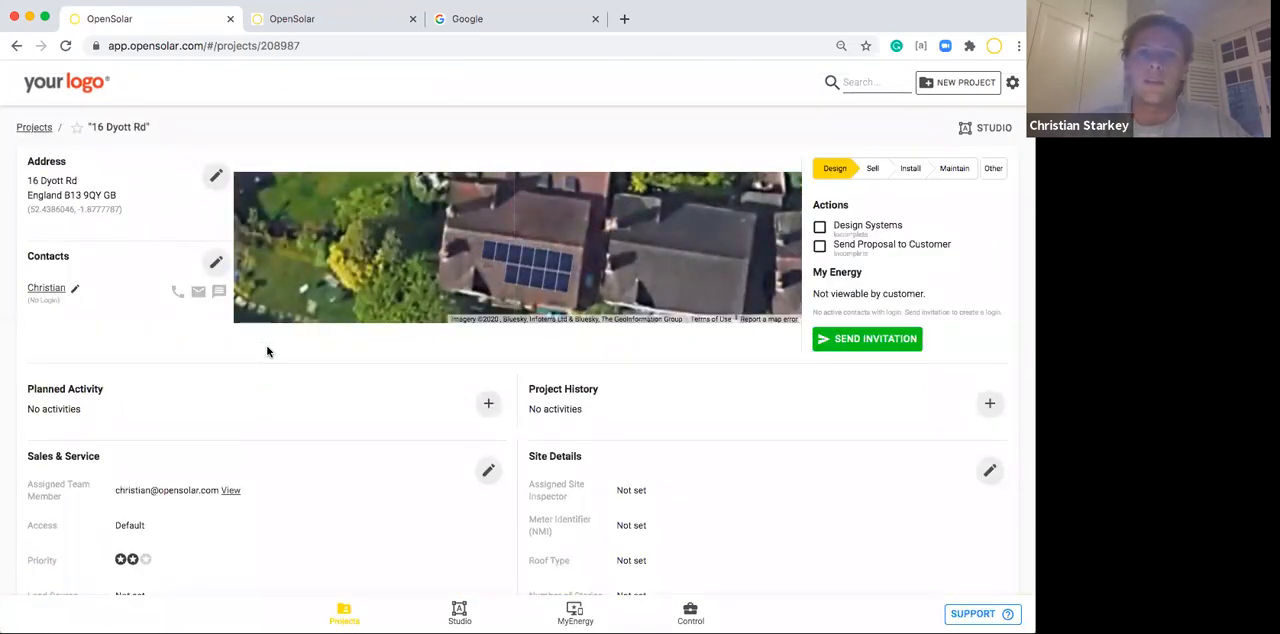
{"action": "left_click", "coordinate": [343, 610]}
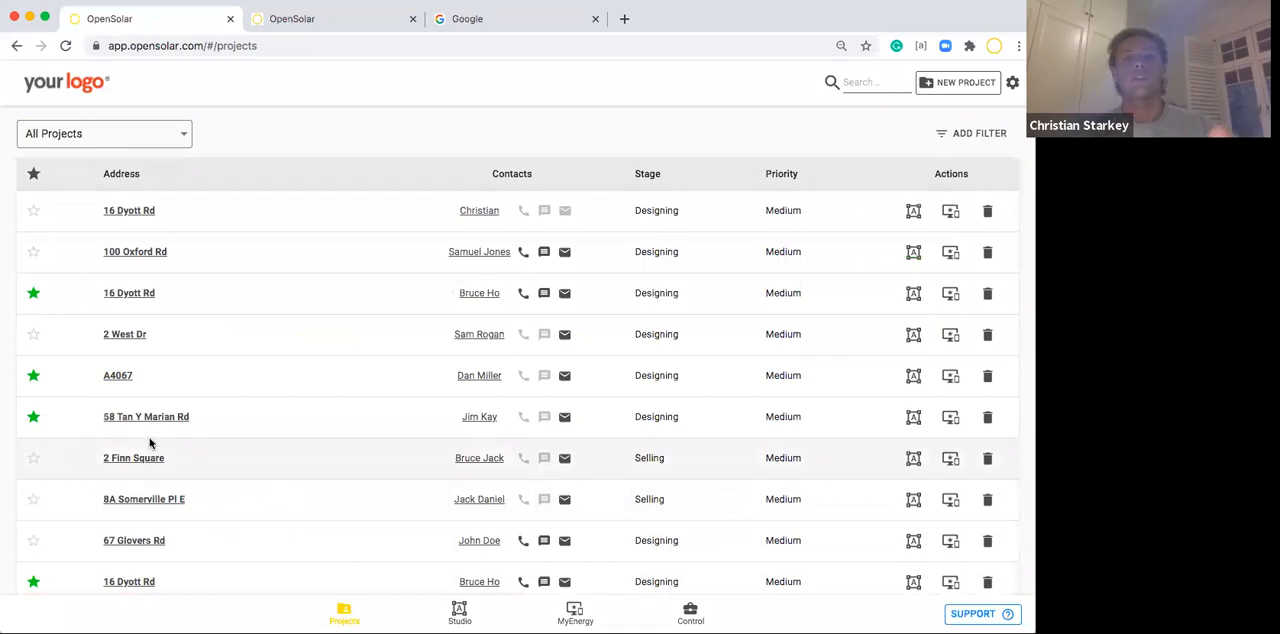
{"action": "left_click", "coordinate": [129, 296]}
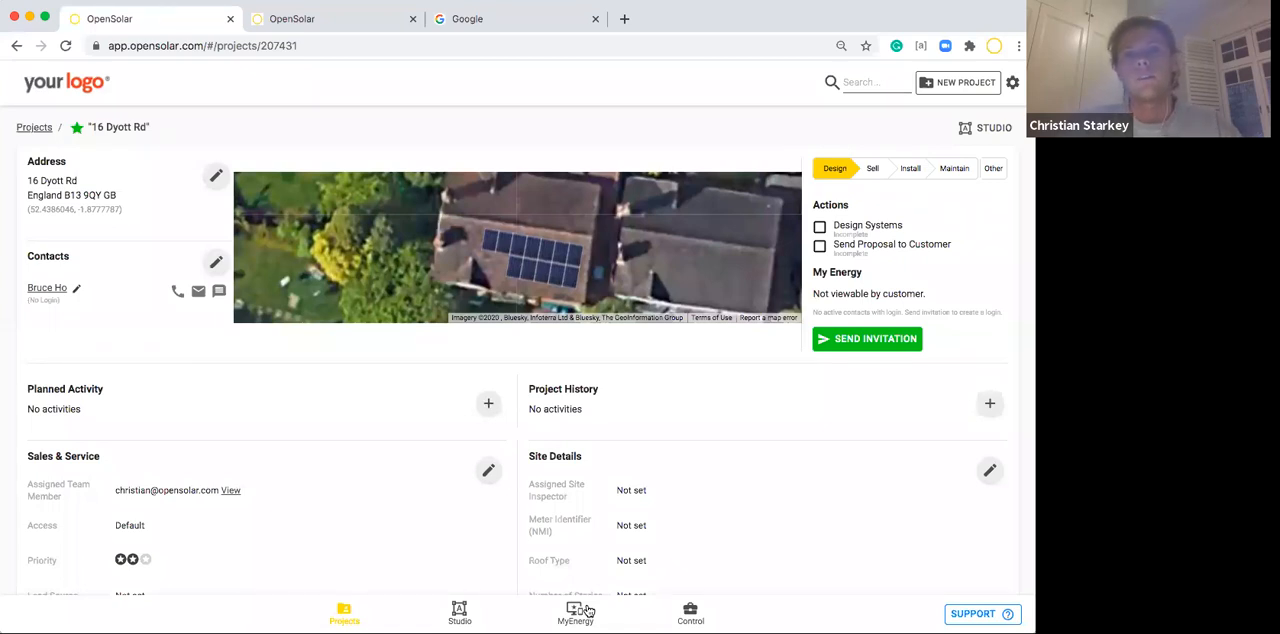
{"action": "left_click", "coordinate": [340, 609]}
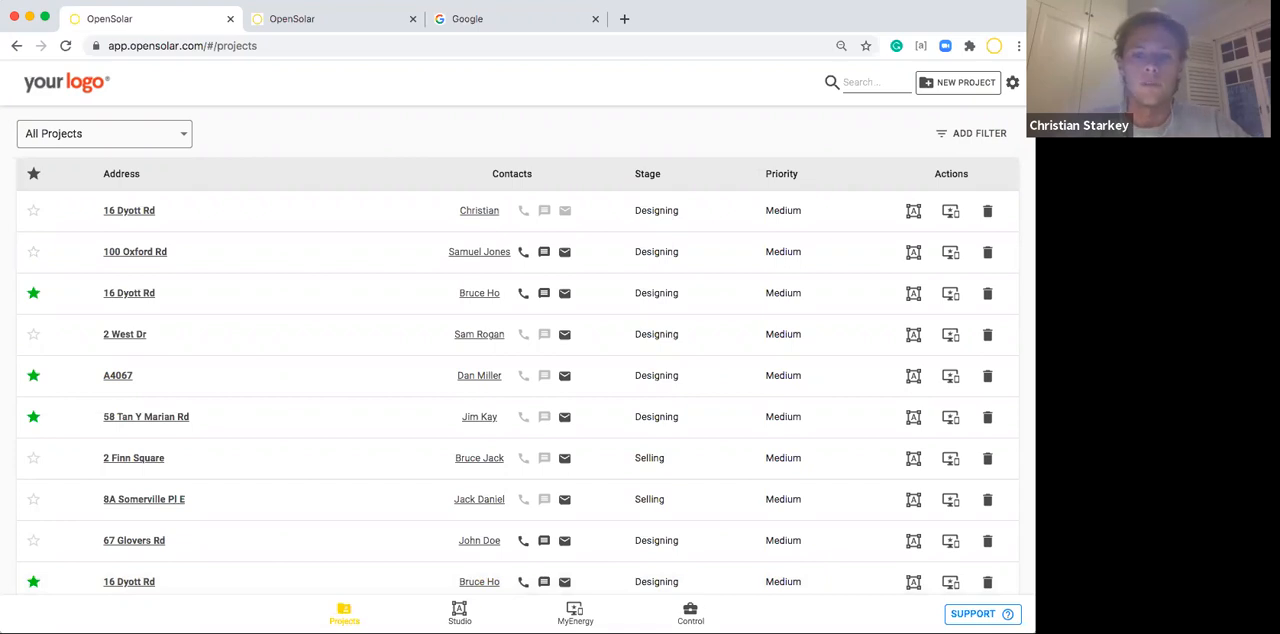
Open the company's list of team members in the Control area.
{"action": "left_click", "coordinate": [690, 612]}
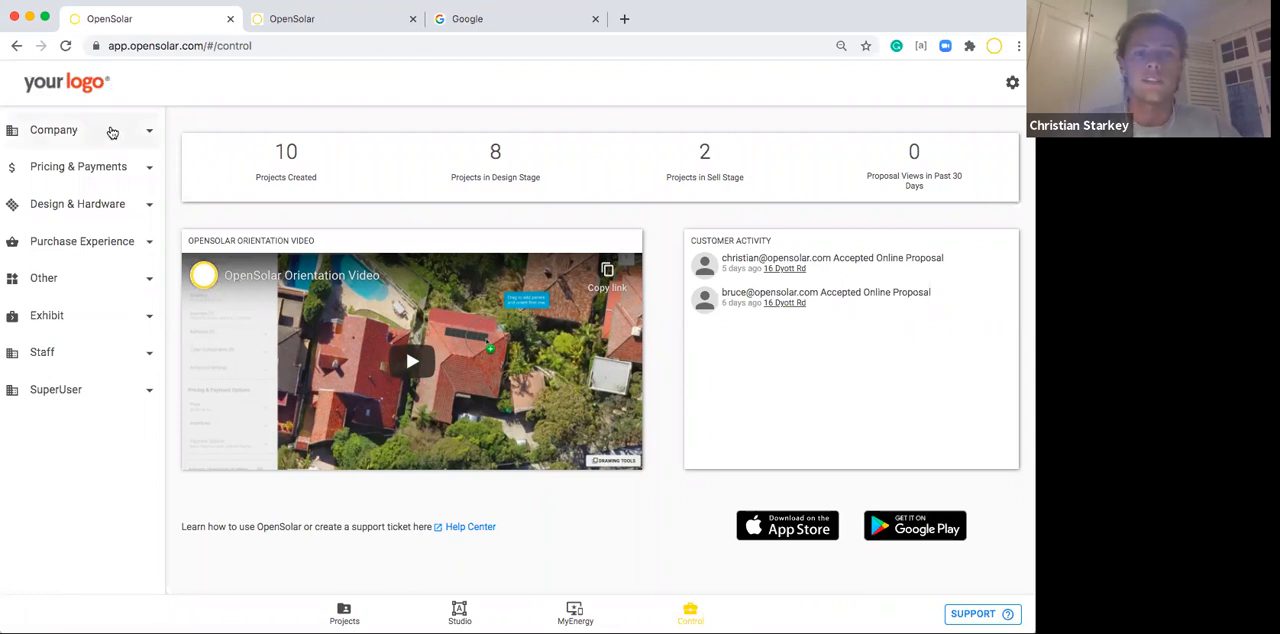
{"action": "left_click", "coordinate": [112, 132]}
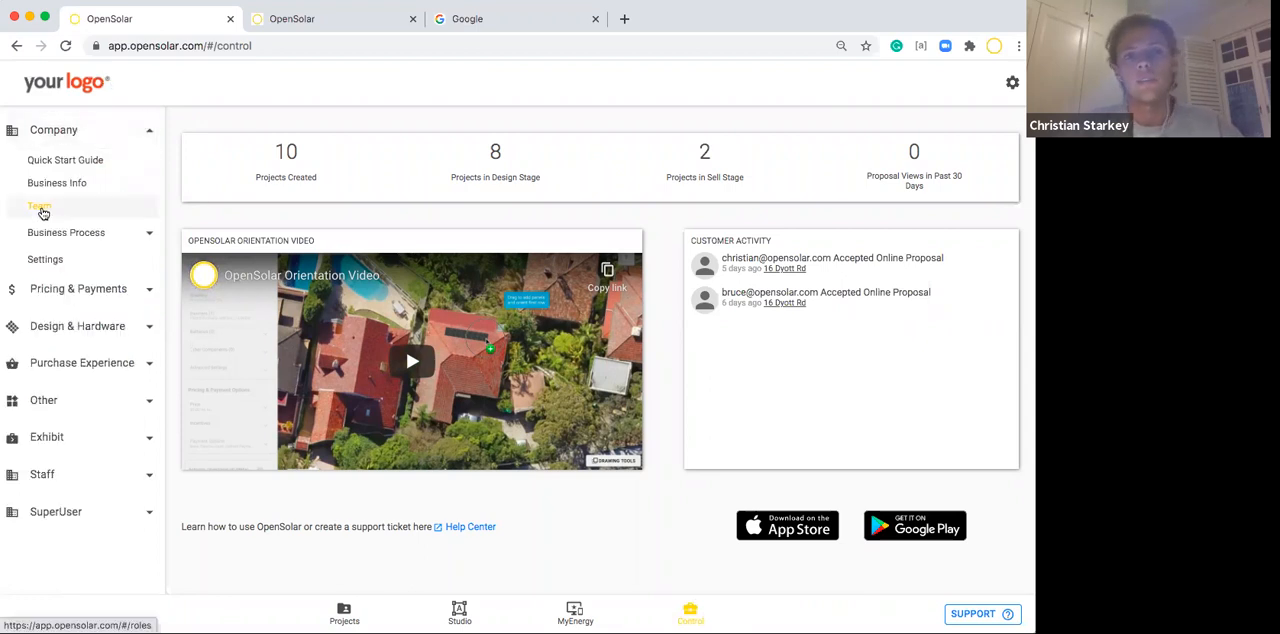
{"action": "left_click", "coordinate": [40, 207]}
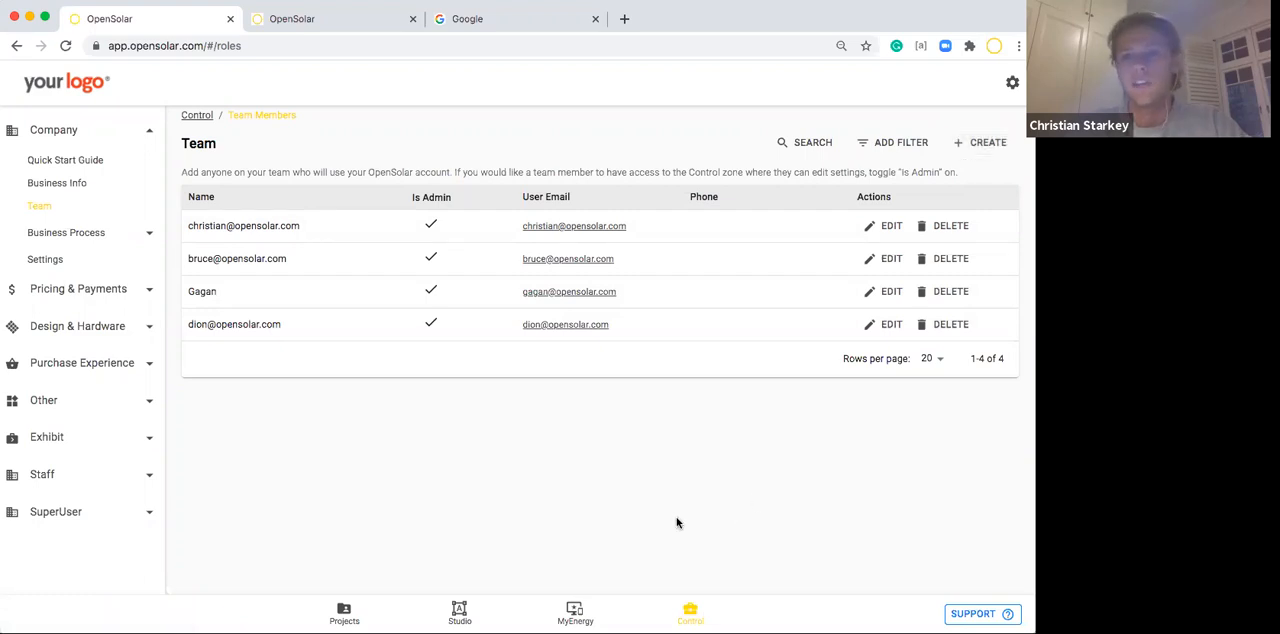
Open the company's Business Info and examine the contact fields, colour highlight, About Us content and logo.
{"action": "left_click", "coordinate": [59, 187]}
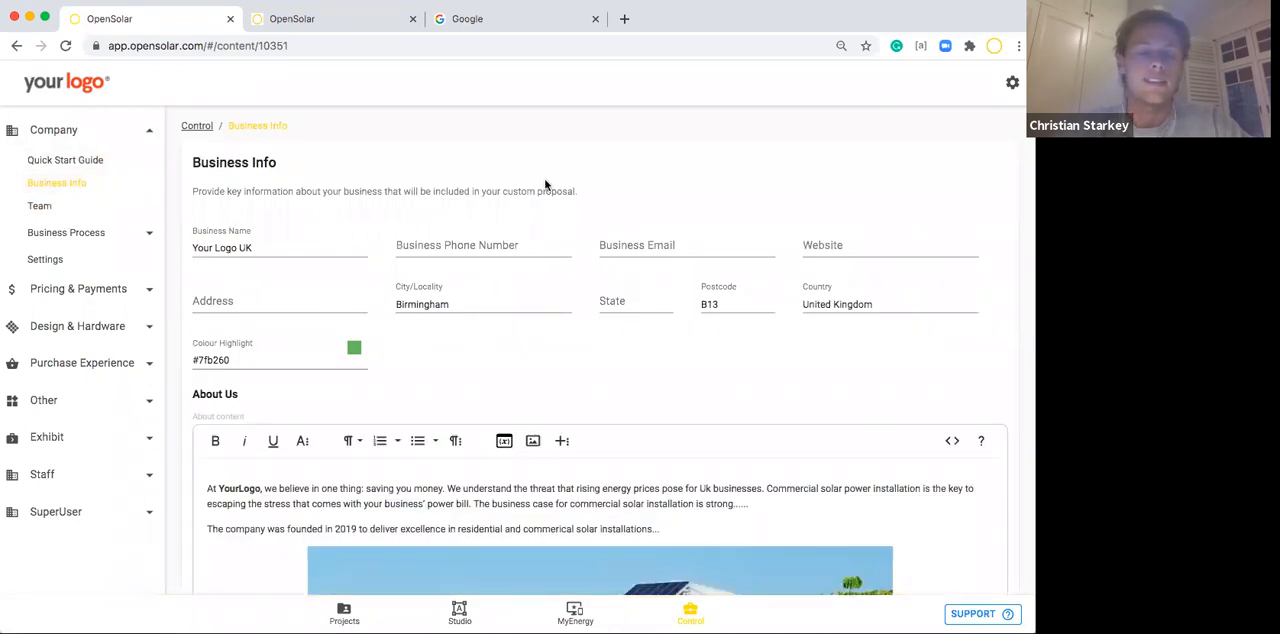
{"action": "scroll", "coordinate": [645, 375], "scroll_direction": "down", "scroll_amount": 3}
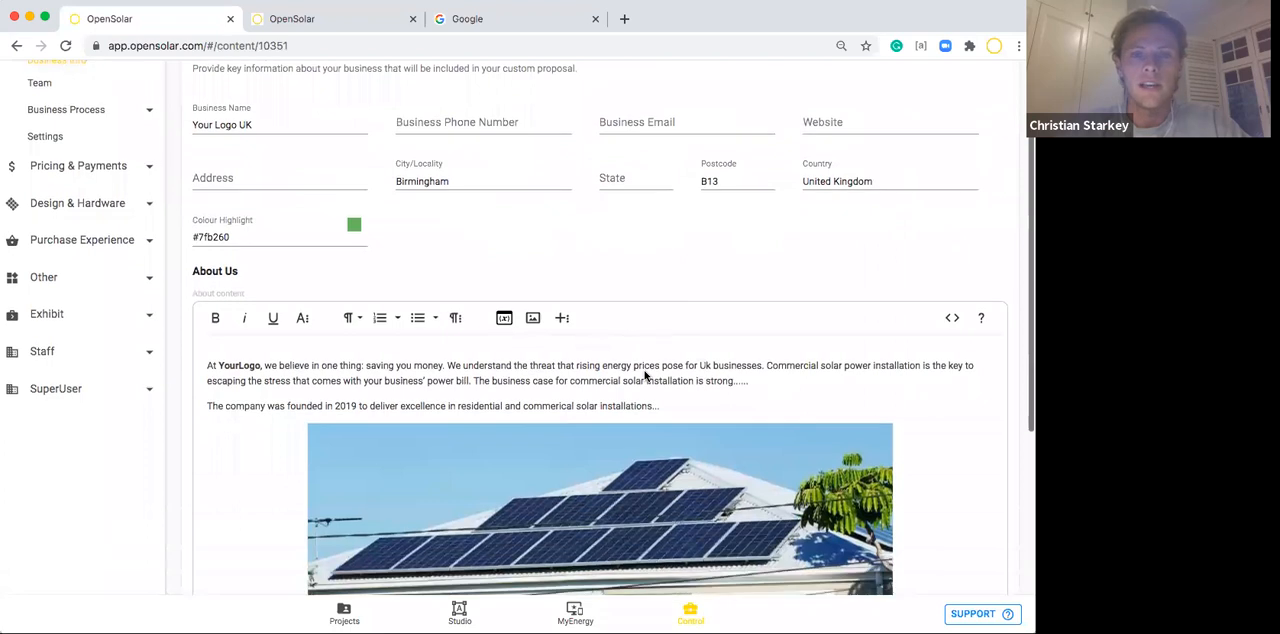
{"action": "scroll", "coordinate": [645, 375], "scroll_direction": "down", "scroll_amount": 1}
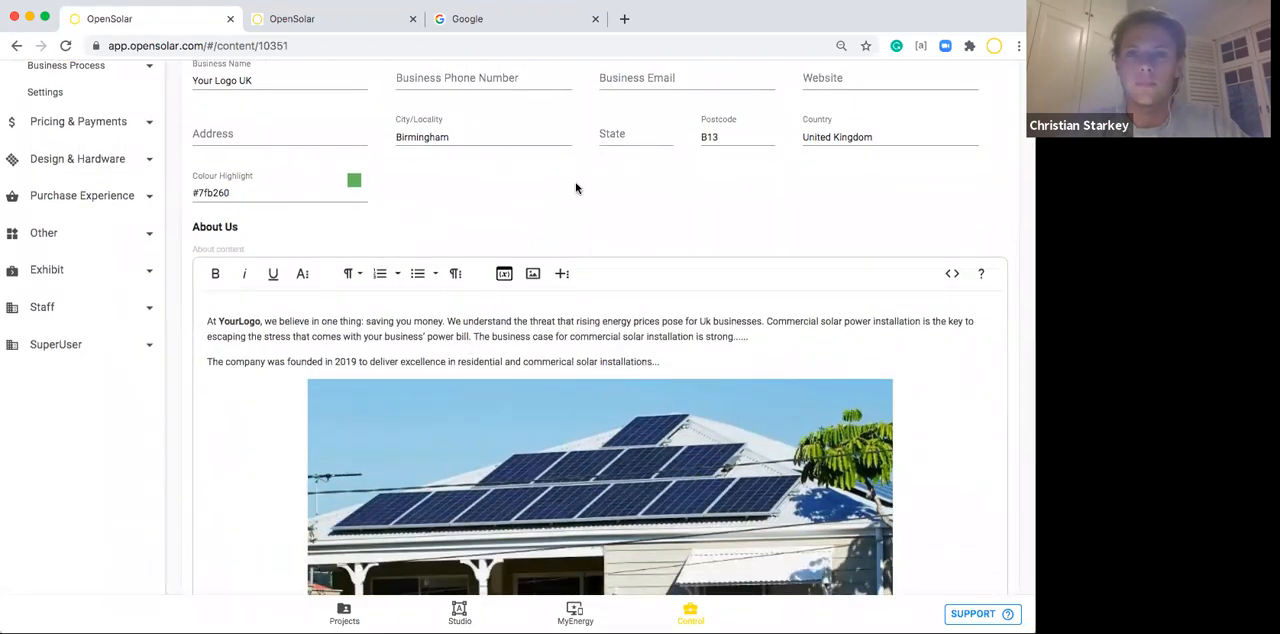
{"action": "scroll", "coordinate": [575, 189], "scroll_direction": "down", "scroll_amount": 2}
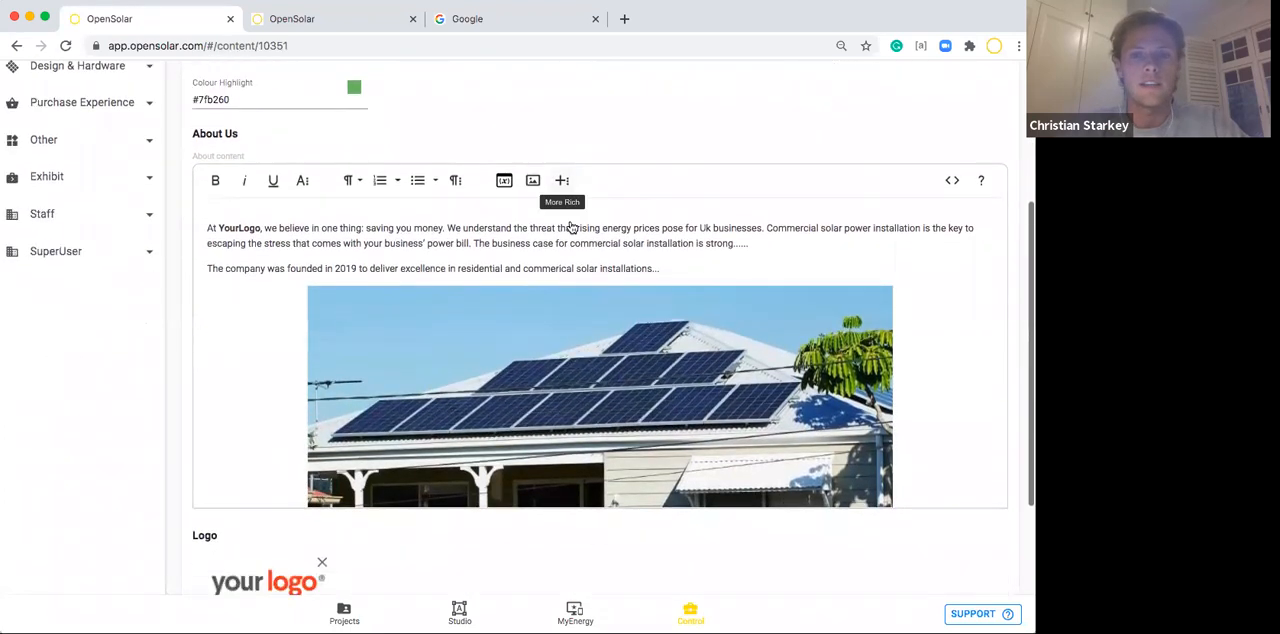
{"action": "scroll", "coordinate": [575, 300], "scroll_direction": "down", "scroll_amount": 5}
{"action": "scroll", "coordinate": [578, 413], "scroll_direction": "up", "scroll_amount": 2}
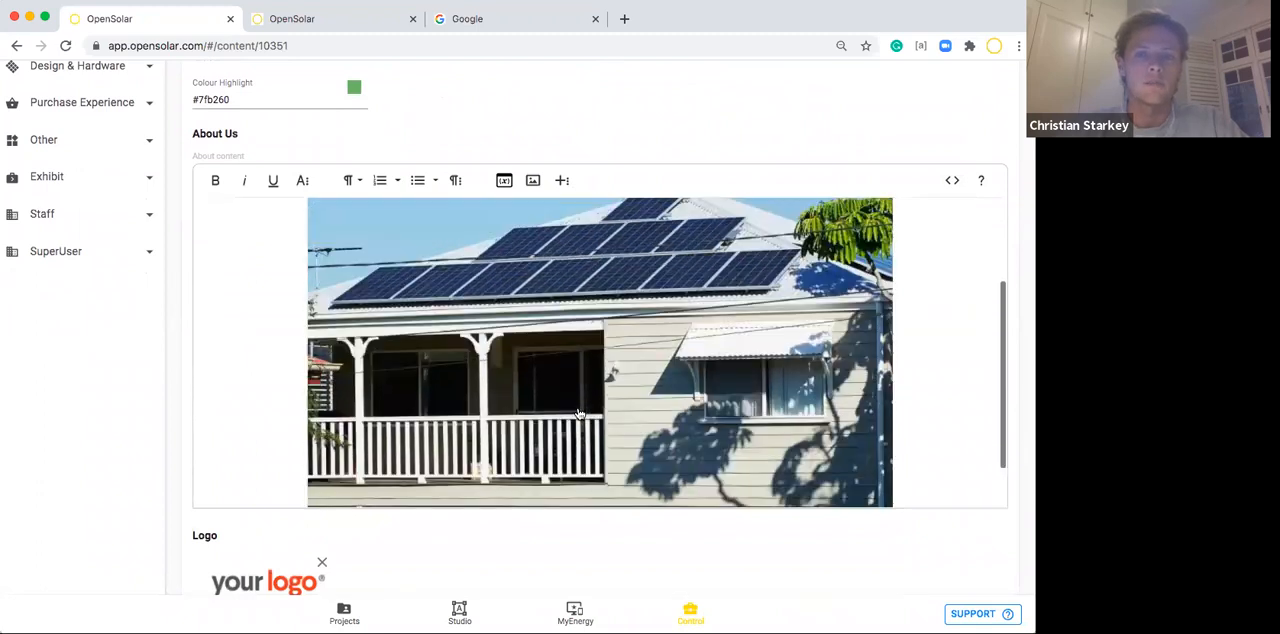
{"action": "scroll", "coordinate": [578, 413], "scroll_direction": "up", "scroll_amount": 3}
{"action": "scroll", "coordinate": [347, 529], "scroll_direction": "down", "scroll_amount": 2}
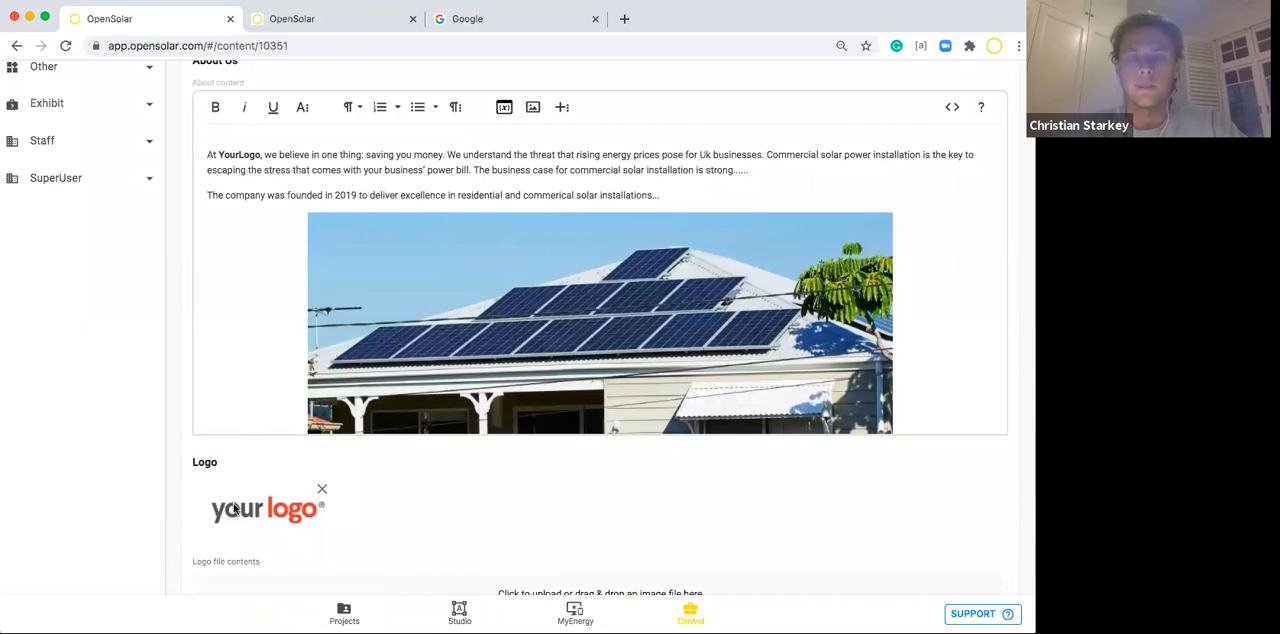
{"action": "scroll", "coordinate": [290, 528], "scroll_direction": "up", "scroll_amount": 5}
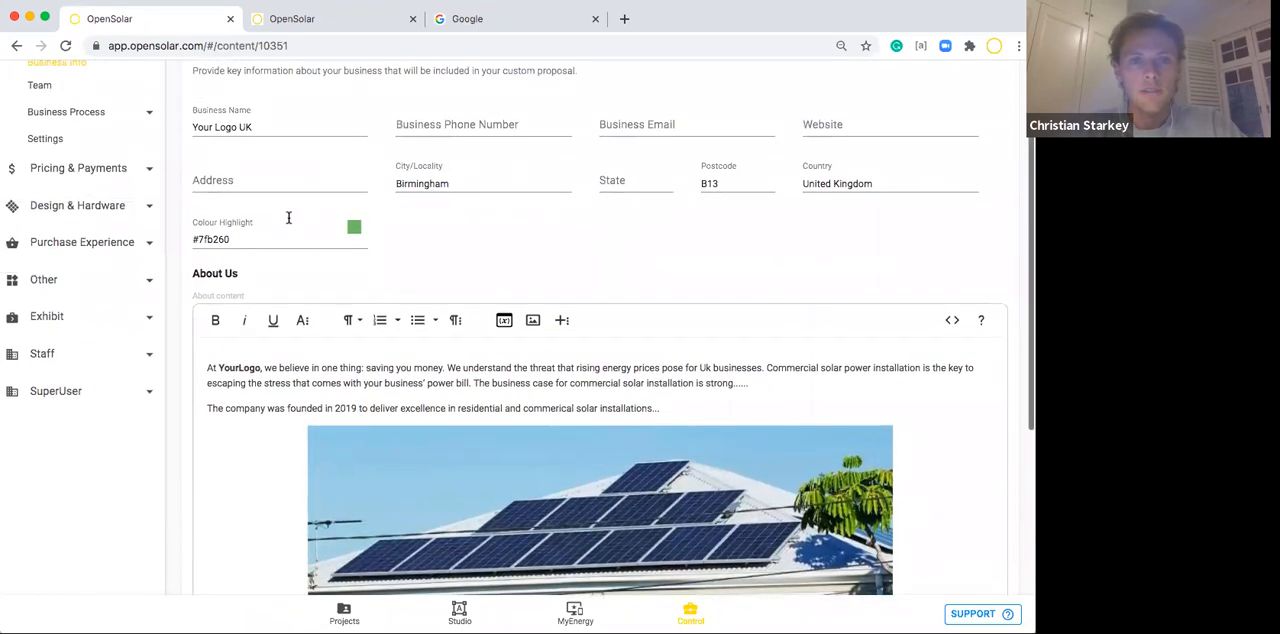
{"action": "scroll", "coordinate": [286, 222], "scroll_direction": "up", "scroll_amount": 1}
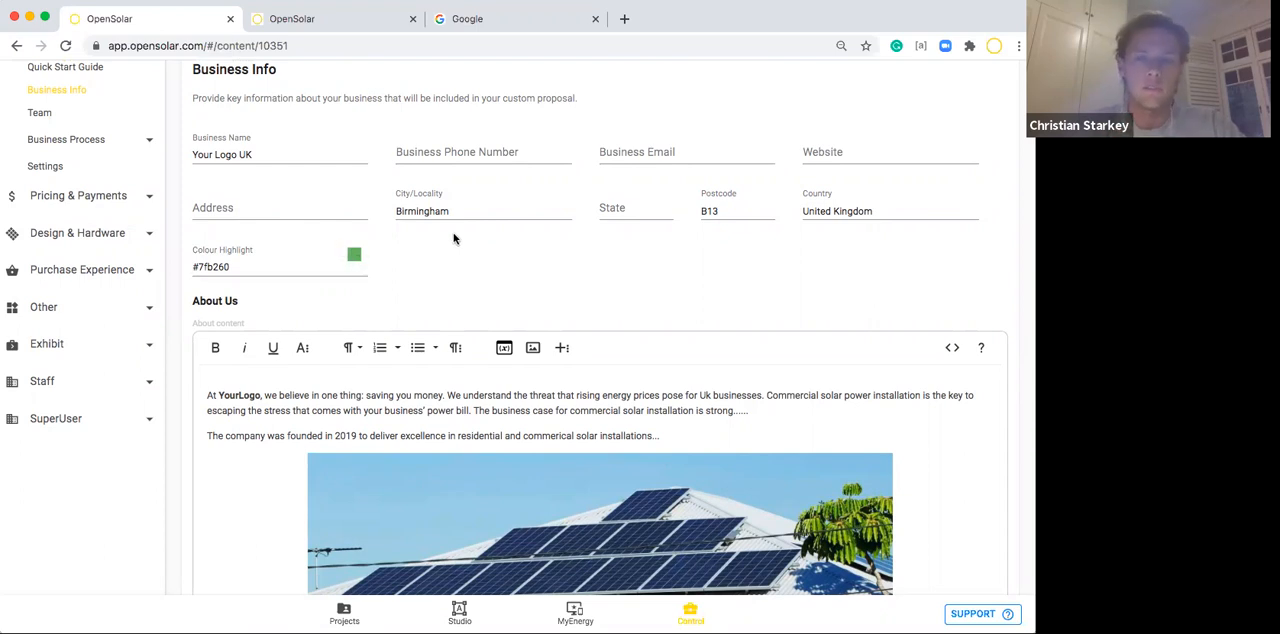
{"action": "scroll", "coordinate": [479, 268], "scroll_direction": "up", "scroll_amount": 2}
{"action": "scroll", "coordinate": [479, 268], "scroll_direction": "up", "scroll_amount": 2}
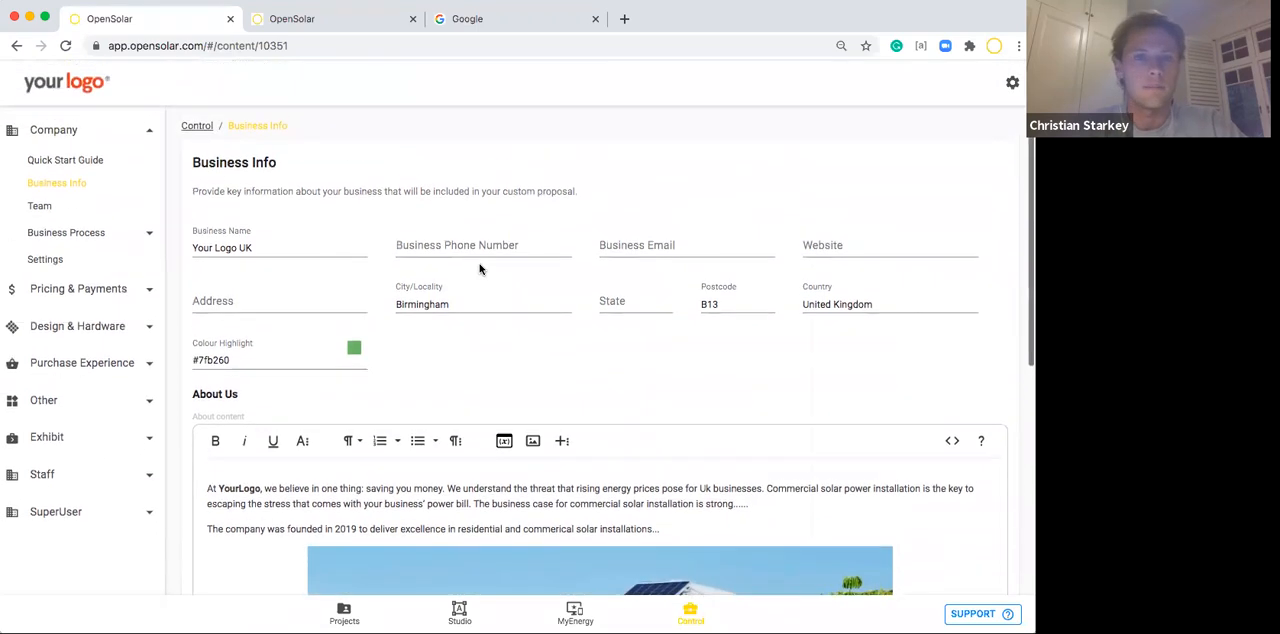
Save the Business Info form and return to its beginning.
{"action": "scroll", "coordinate": [479, 268], "scroll_direction": "down", "scroll_amount": 8}
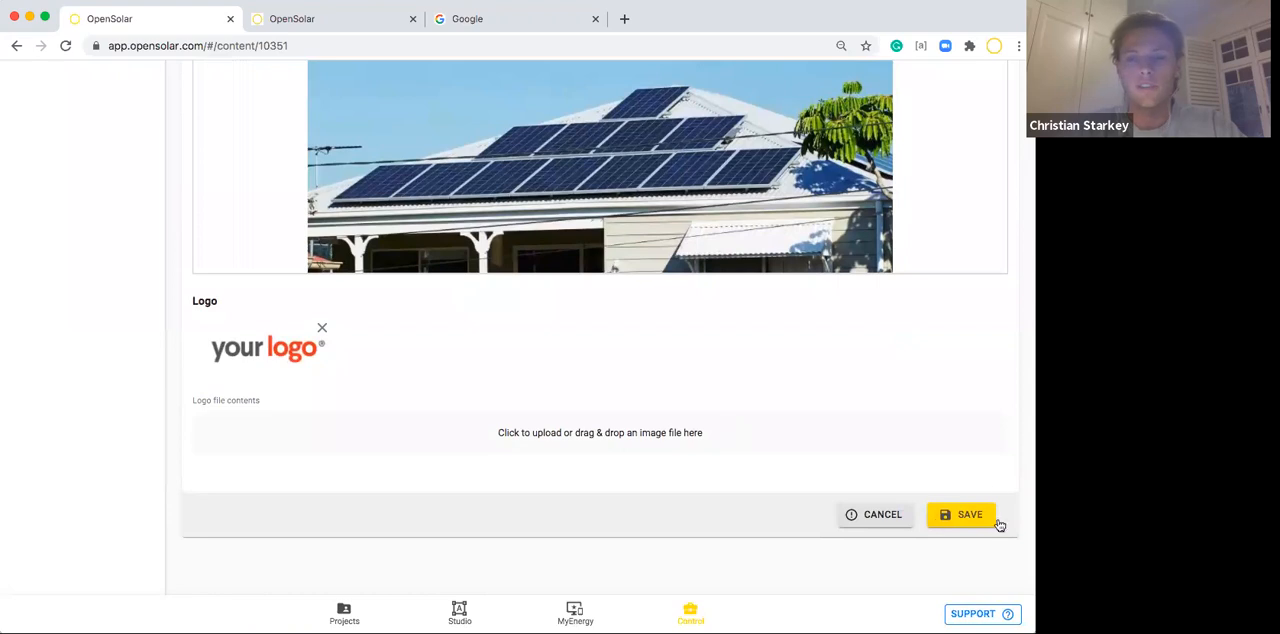
{"action": "left_click", "coordinate": [963, 526]}
{"action": "scroll", "coordinate": [446, 360], "scroll_direction": "up", "scroll_amount": 10}
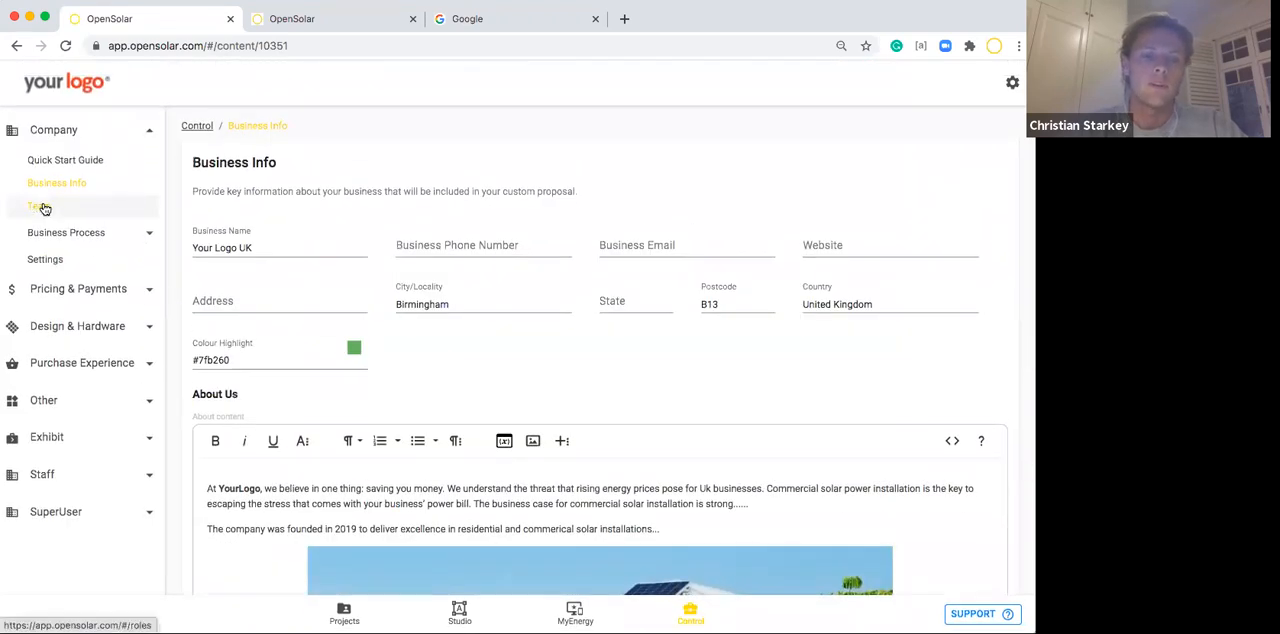
Open a new team member invitation and review its fields, including the admin and email notification options.
{"action": "left_click", "coordinate": [43, 207]}
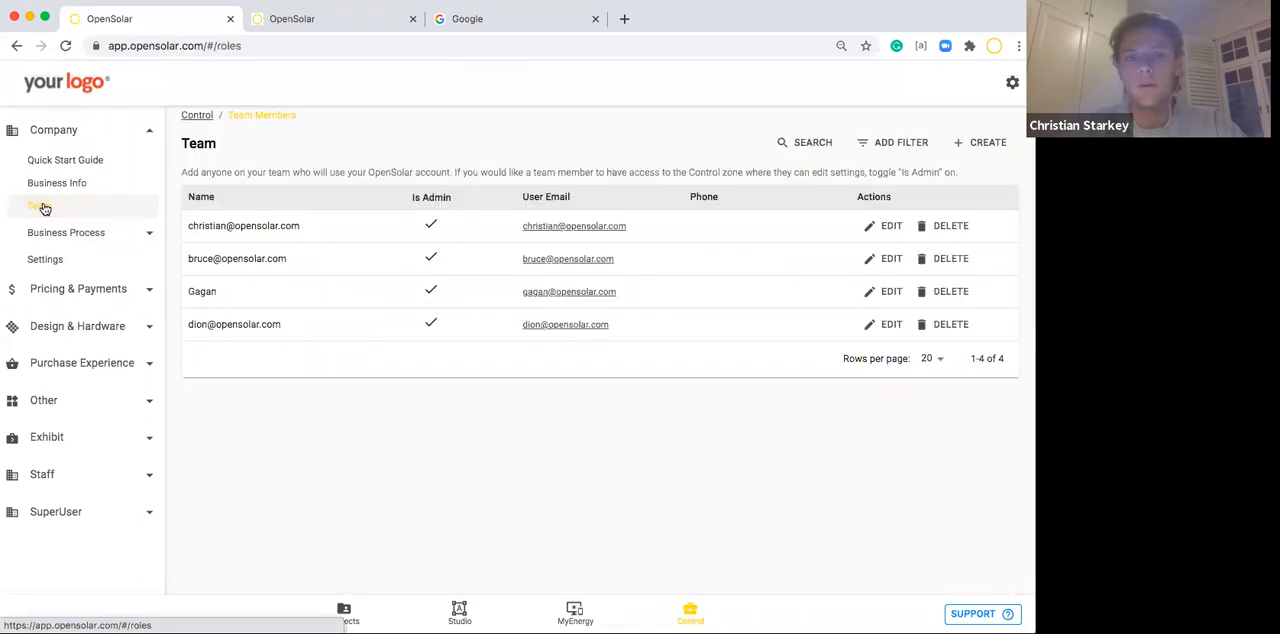
{"action": "left_click", "coordinate": [978, 144]}
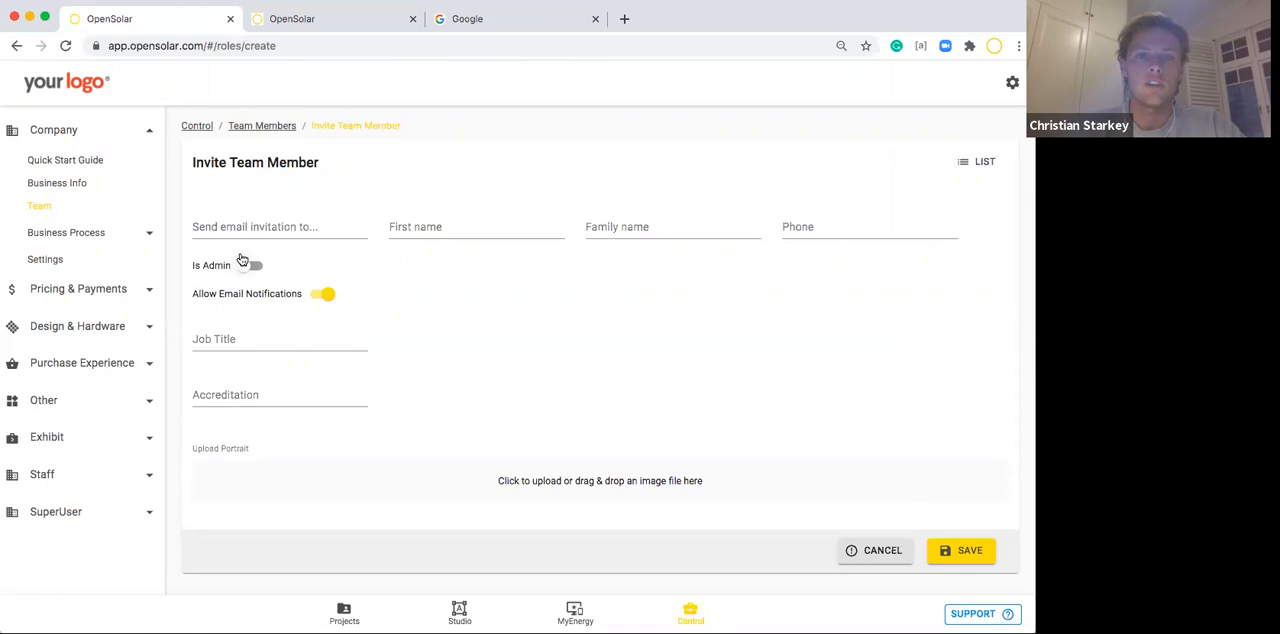
{"action": "scroll", "coordinate": [560, 383], "scroll_direction": "down", "scroll_amount": 1}
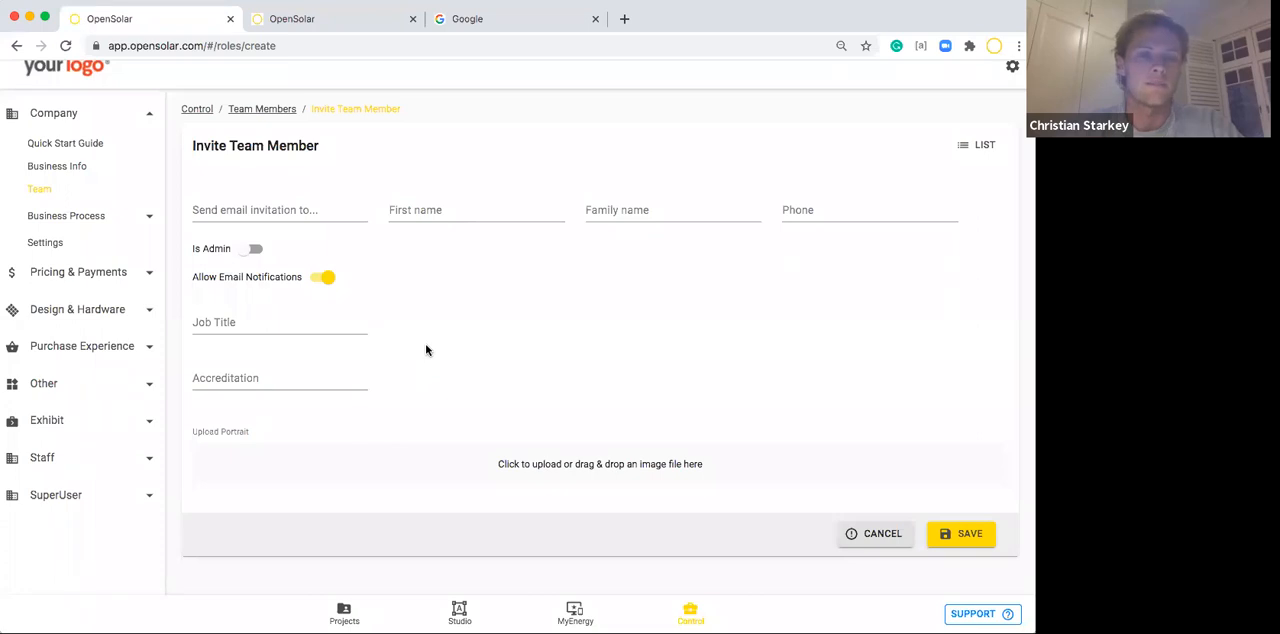
{"action": "scroll", "coordinate": [426, 350], "scroll_direction": "up", "scroll_amount": 1}
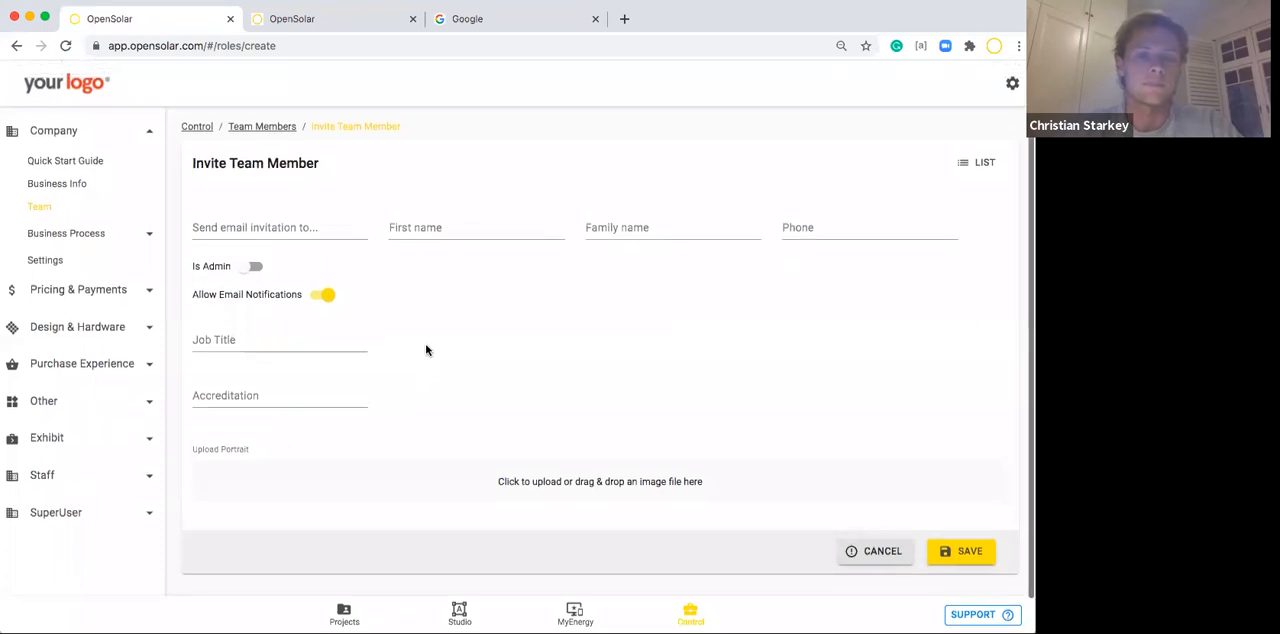
Open the Project Actions of the Business Process and review their stages and order, including the Design Systems action.
{"action": "left_click", "coordinate": [148, 236]}
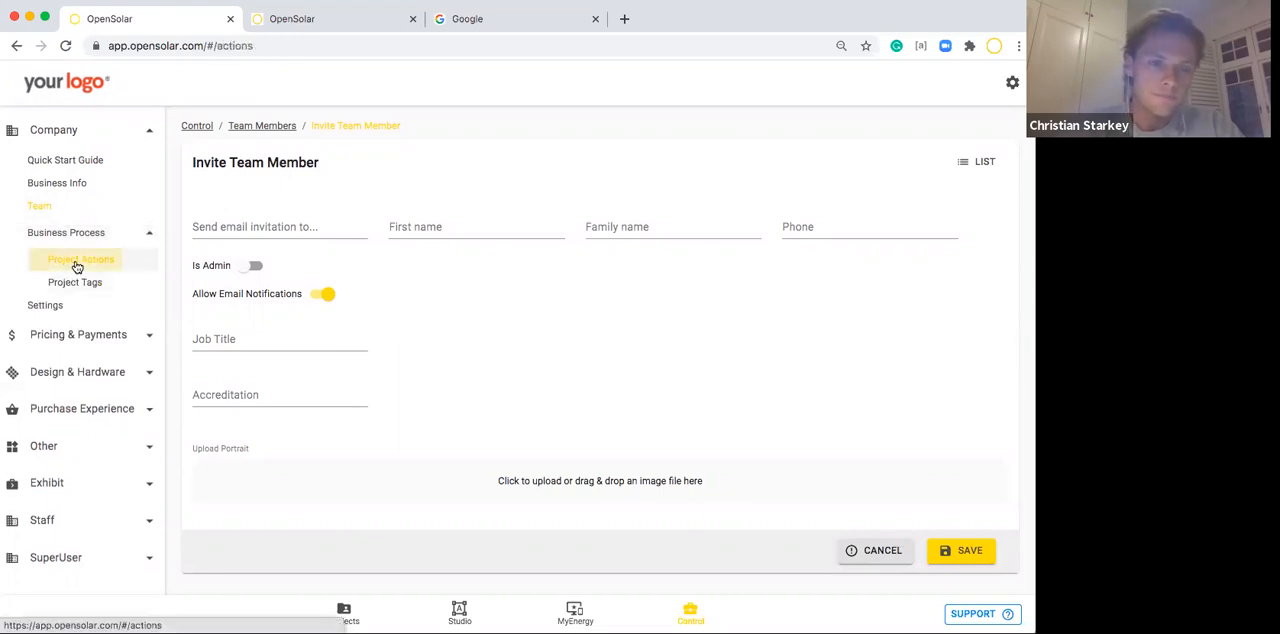
{"action": "left_click", "coordinate": [78, 262]}
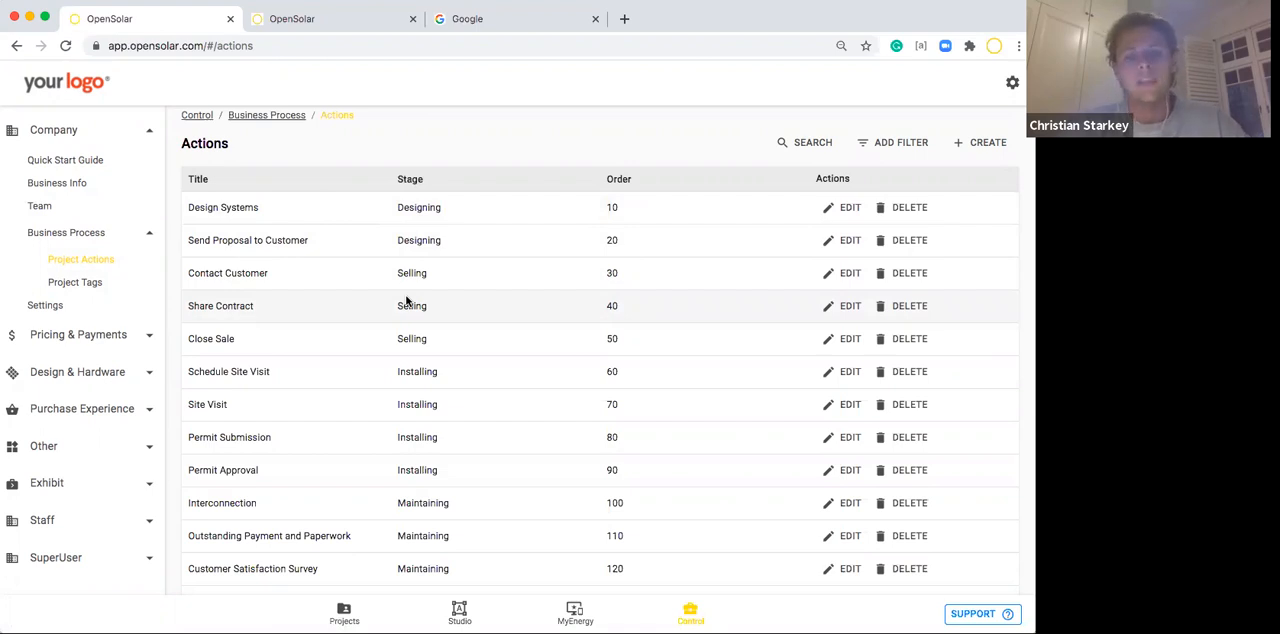
{"action": "scroll", "coordinate": [289, 226], "scroll_direction": "down", "scroll_amount": 1}
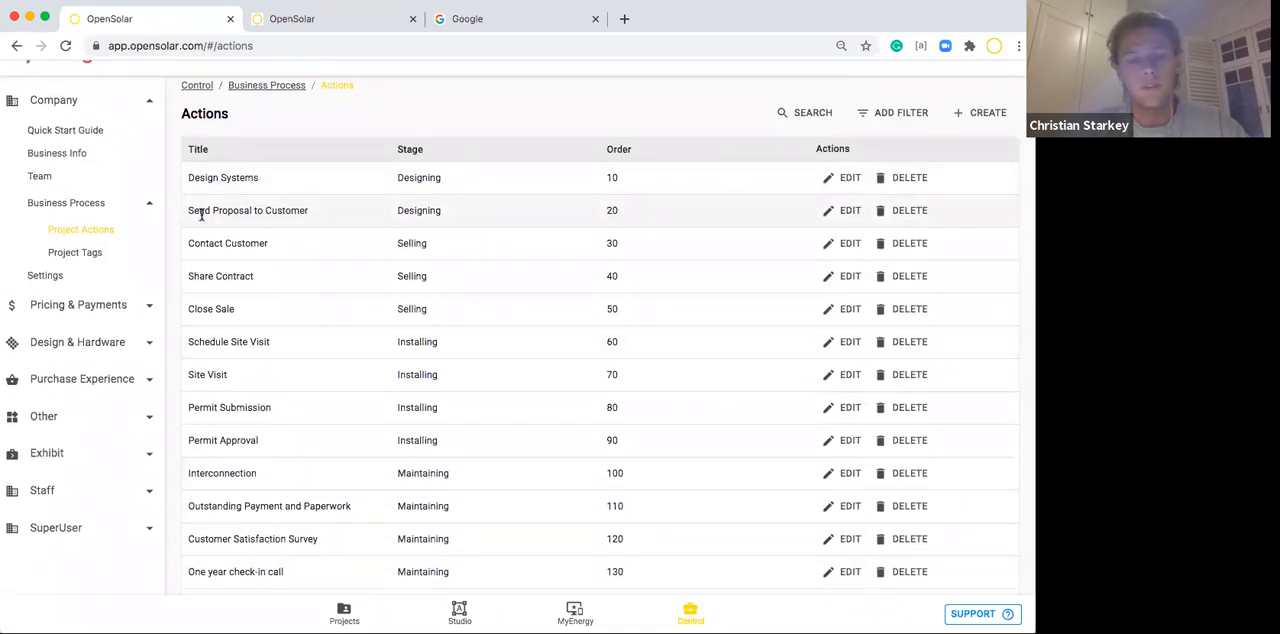
{"action": "scroll", "coordinate": [217, 233], "scroll_direction": "up", "scroll_amount": 1}
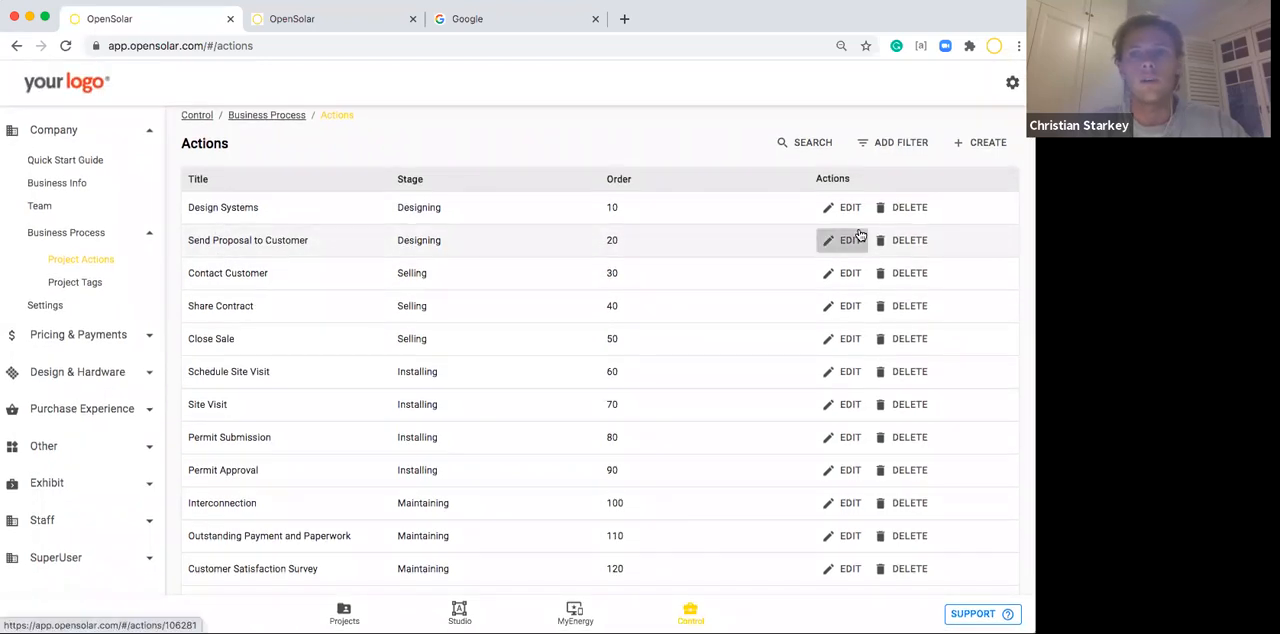
{"action": "left_click", "coordinate": [836, 206]}
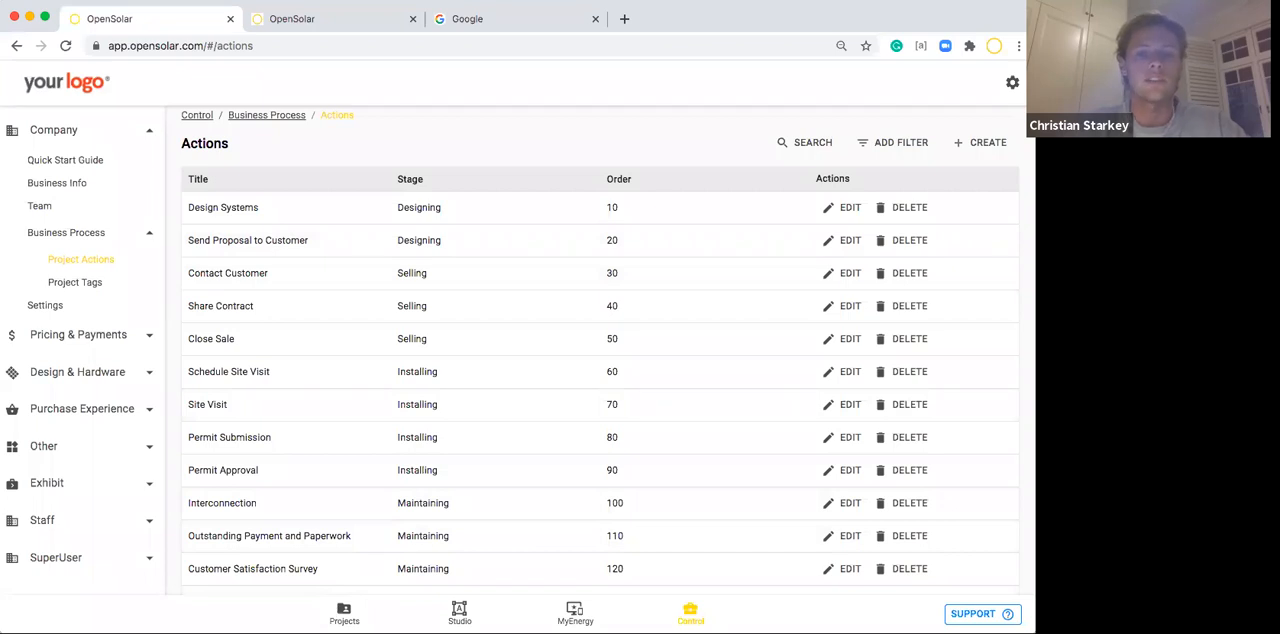
In the first listed project, complete the Design Systems and Send Proposal to Customer actions and show the Sell stage's actions.
{"action": "left_click", "coordinate": [330, 604]}
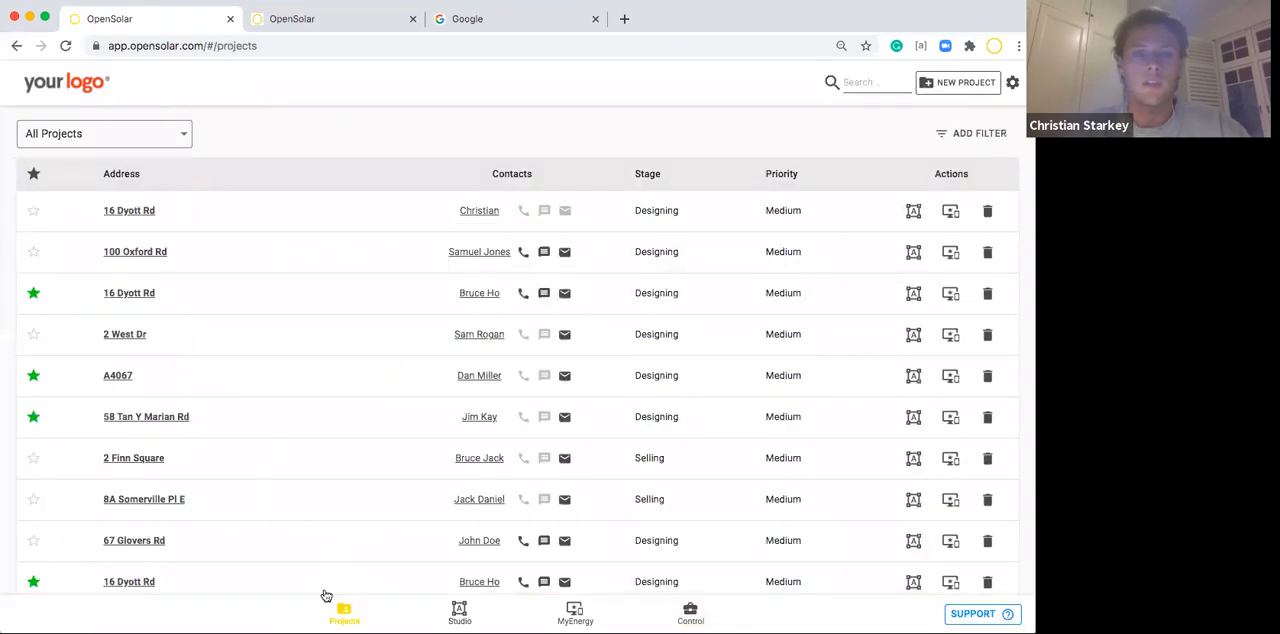
{"action": "left_click", "coordinate": [137, 214]}
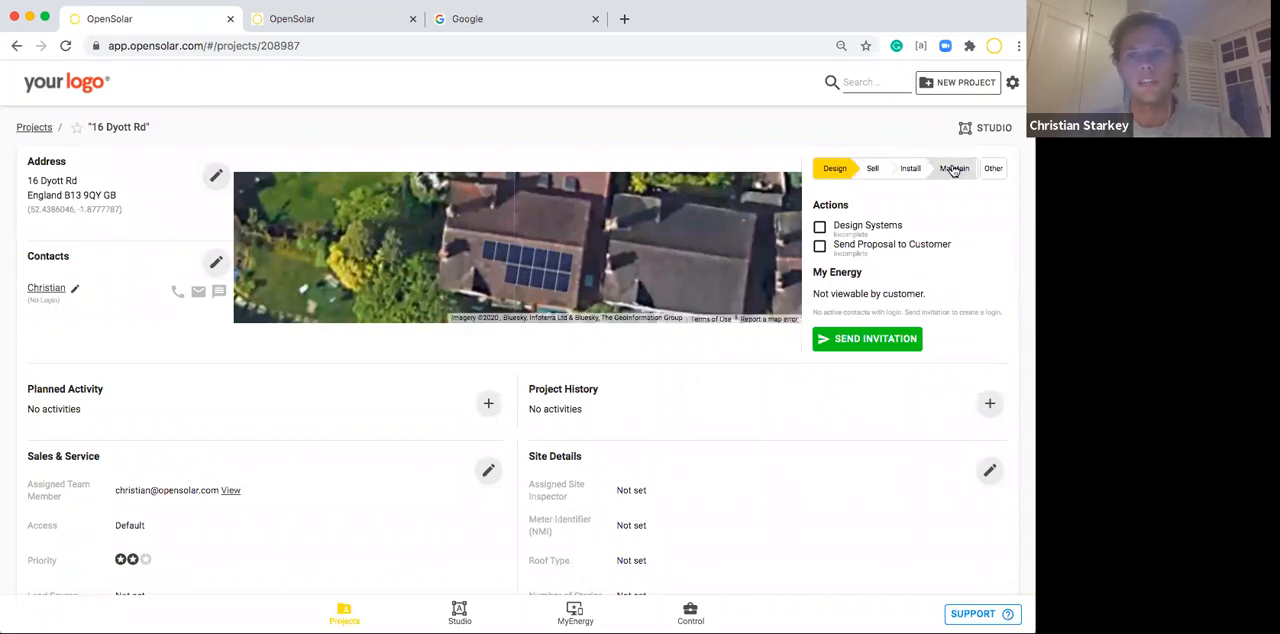
{"action": "left_click", "coordinate": [819, 228]}
{"action": "left_click", "coordinate": [819, 247]}
{"action": "left_click", "coordinate": [429, 43]}
{"action": "key", "text": "Return"}
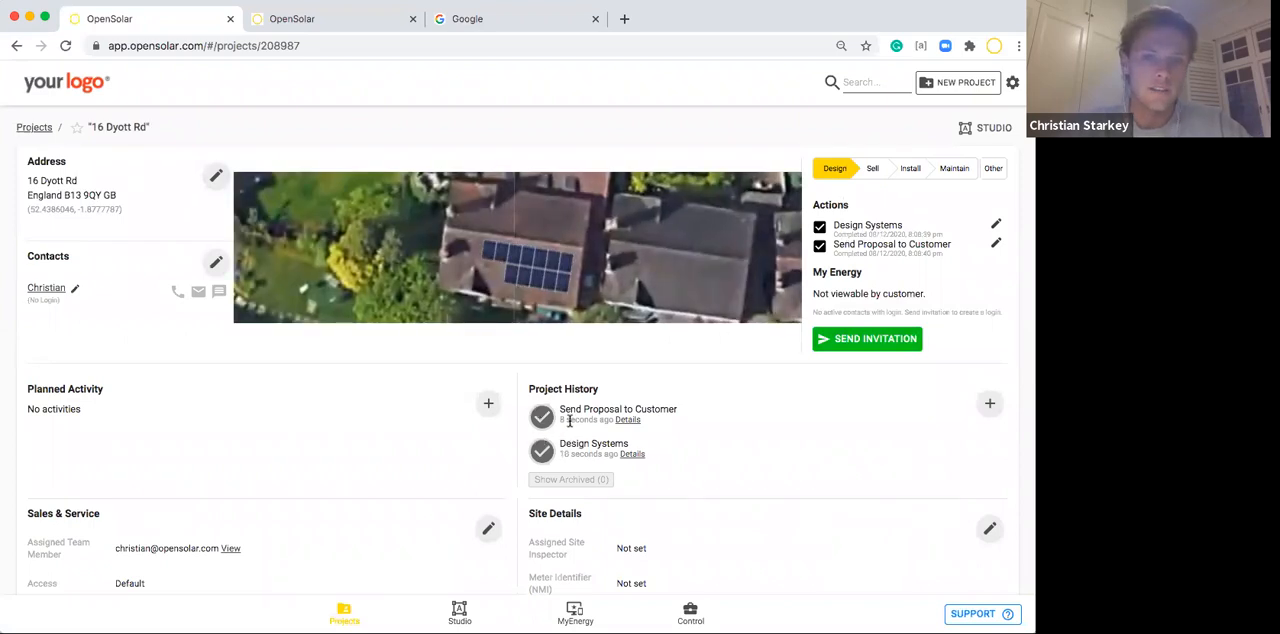
{"action": "left_click", "coordinate": [877, 171]}
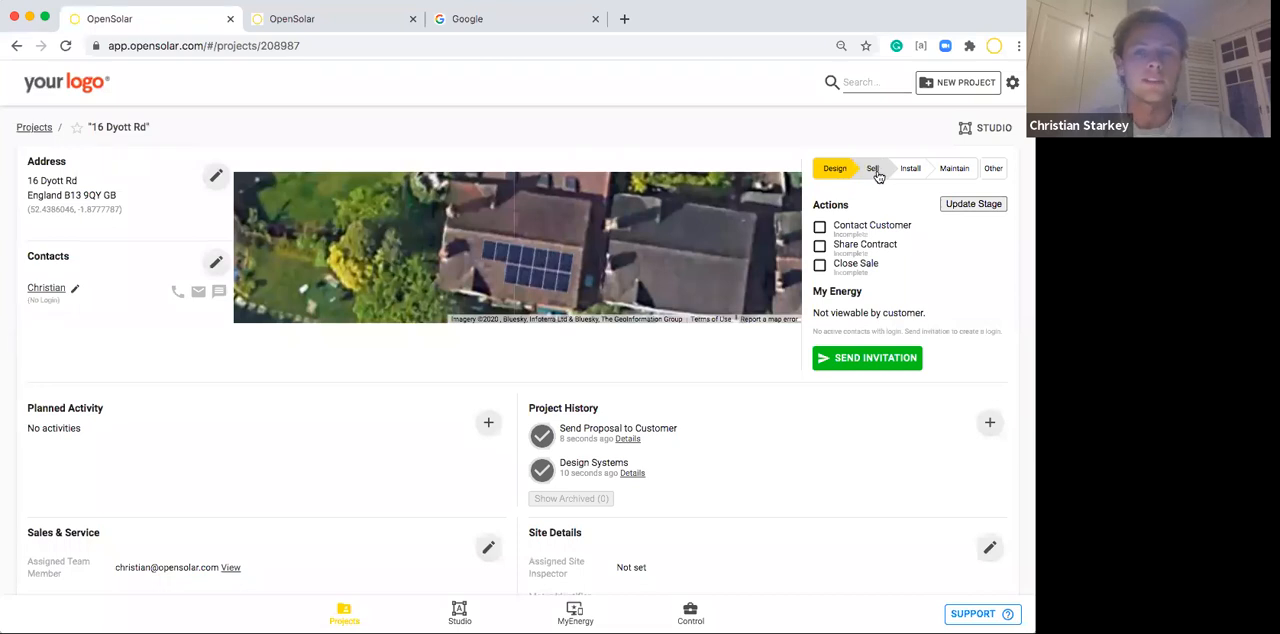
Return to the project list and filter it by Action Complete set to Design Systems.
{"action": "left_click", "coordinate": [34, 127]}
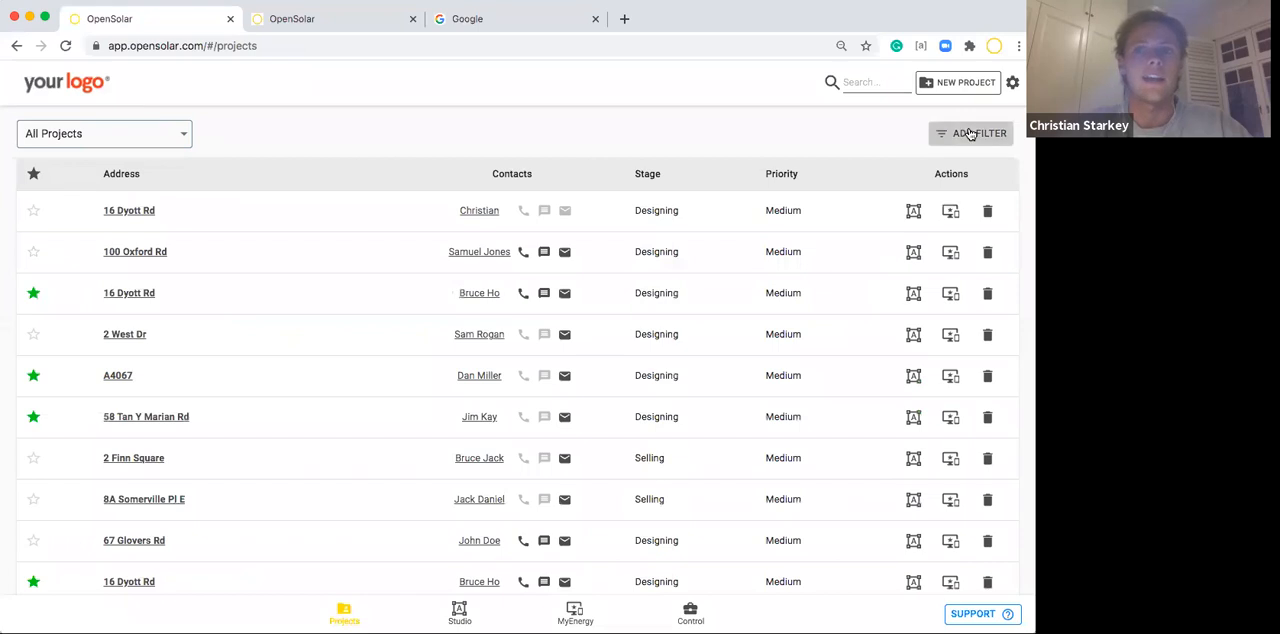
{"action": "left_click", "coordinate": [970, 133]}
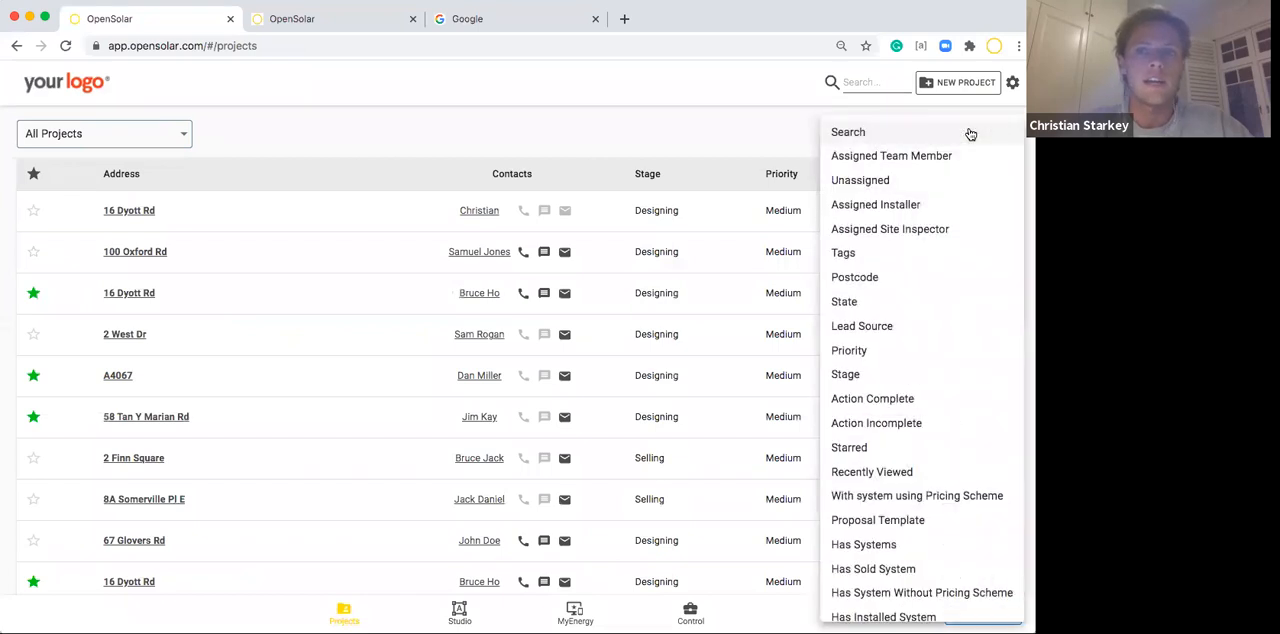
{"action": "left_click", "coordinate": [857, 399]}
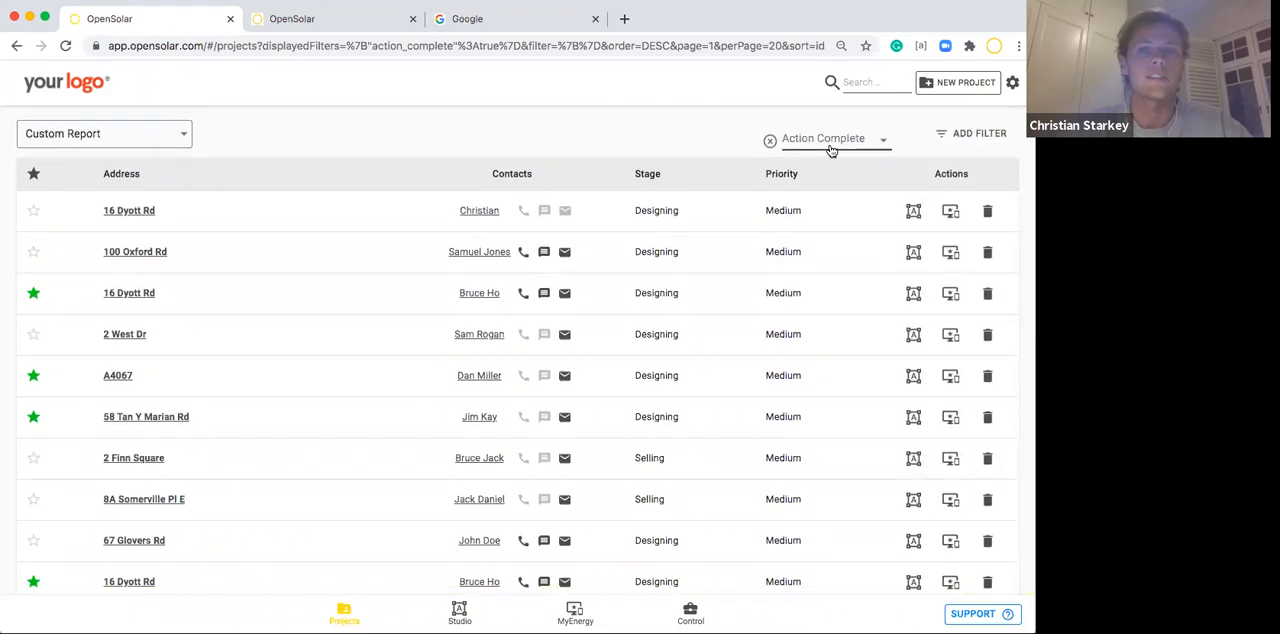
{"action": "left_click", "coordinate": [829, 148]}
{"action": "left_click", "coordinate": [832, 165]}
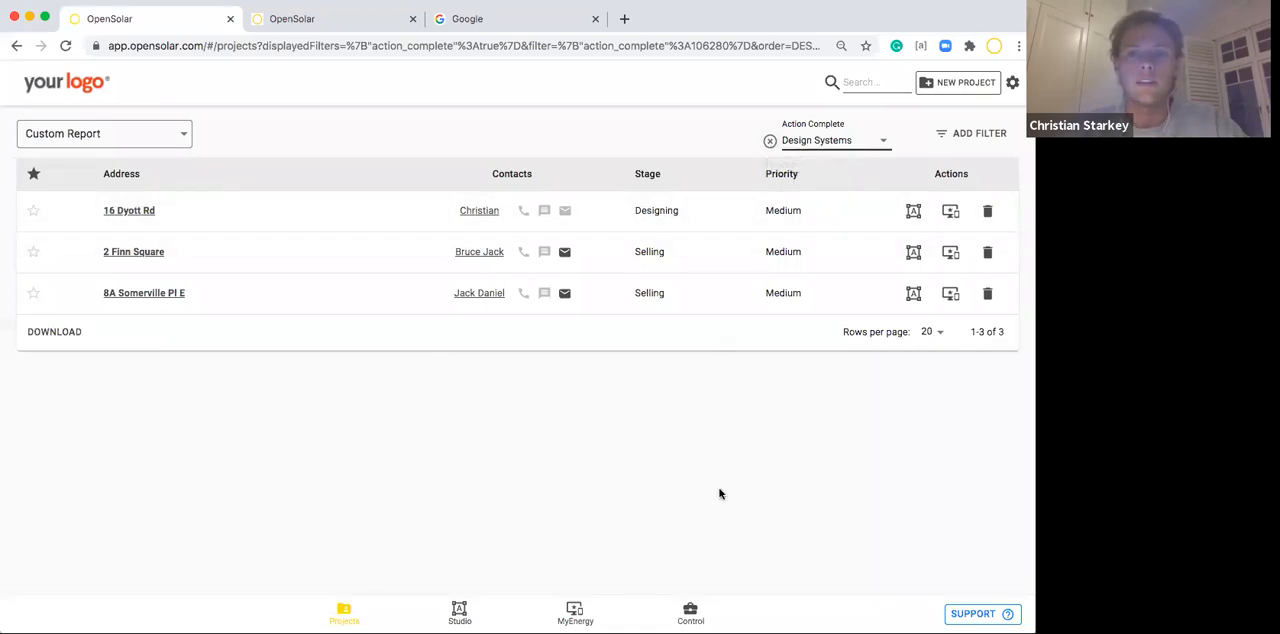
Open the Project Tags of the company's Business Process in Control and review the available tags.
{"action": "left_click", "coordinate": [690, 612]}
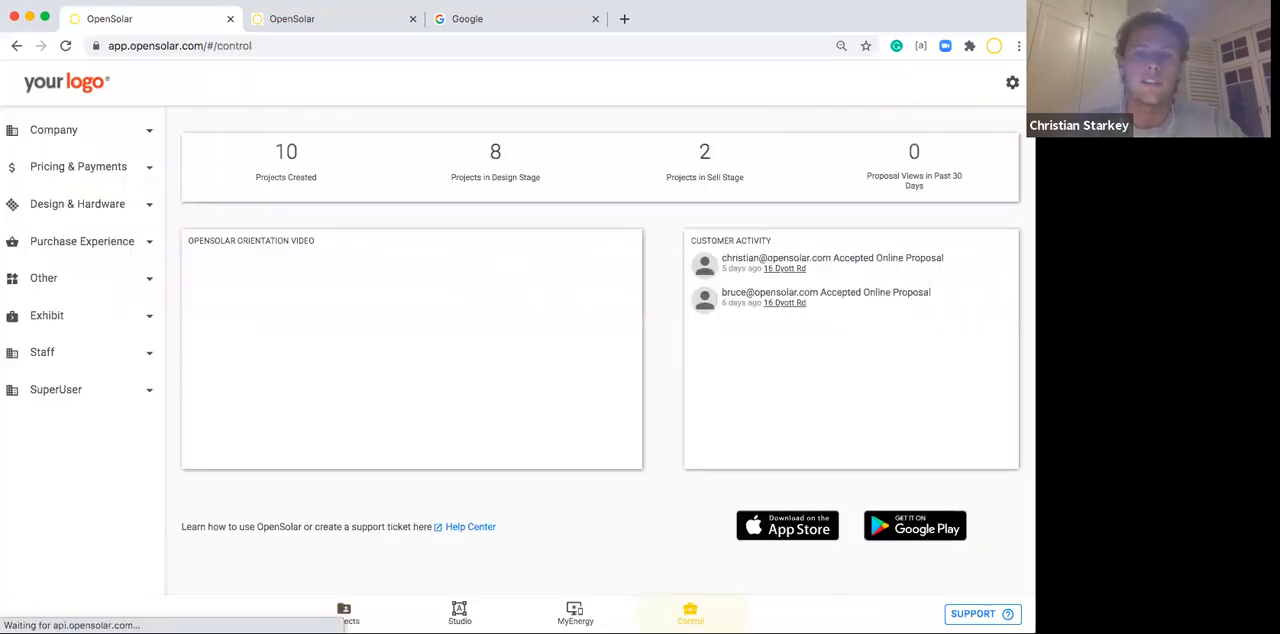
{"action": "left_click", "coordinate": [62, 133]}
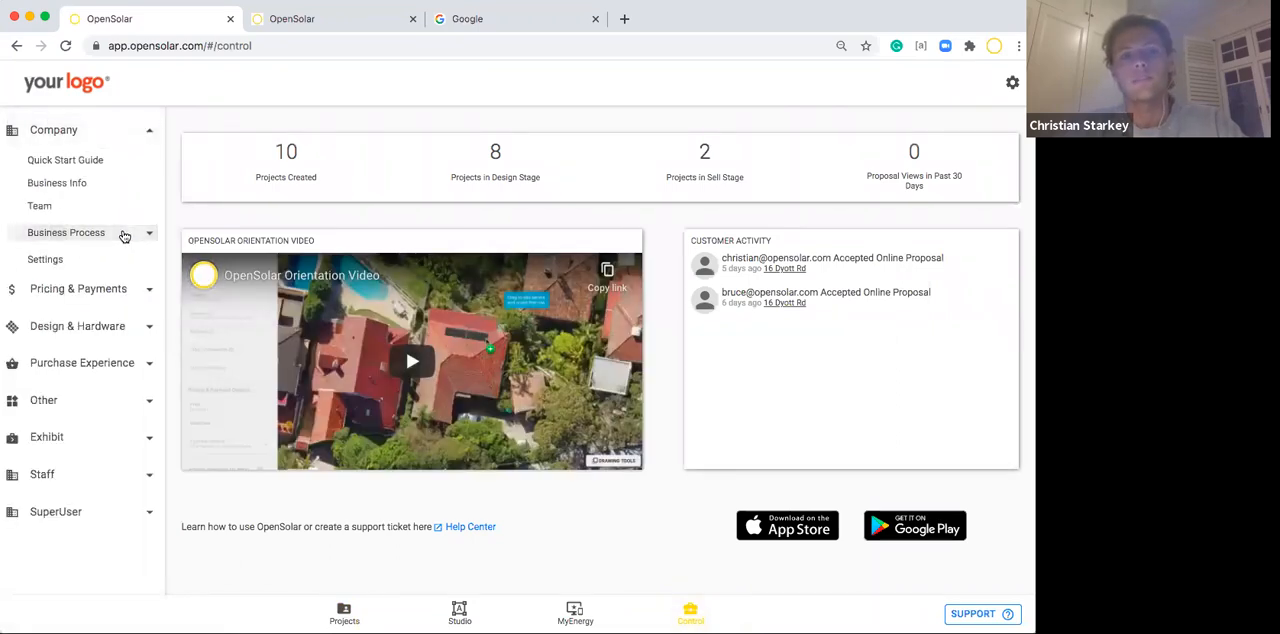
{"action": "left_click", "coordinate": [148, 235]}
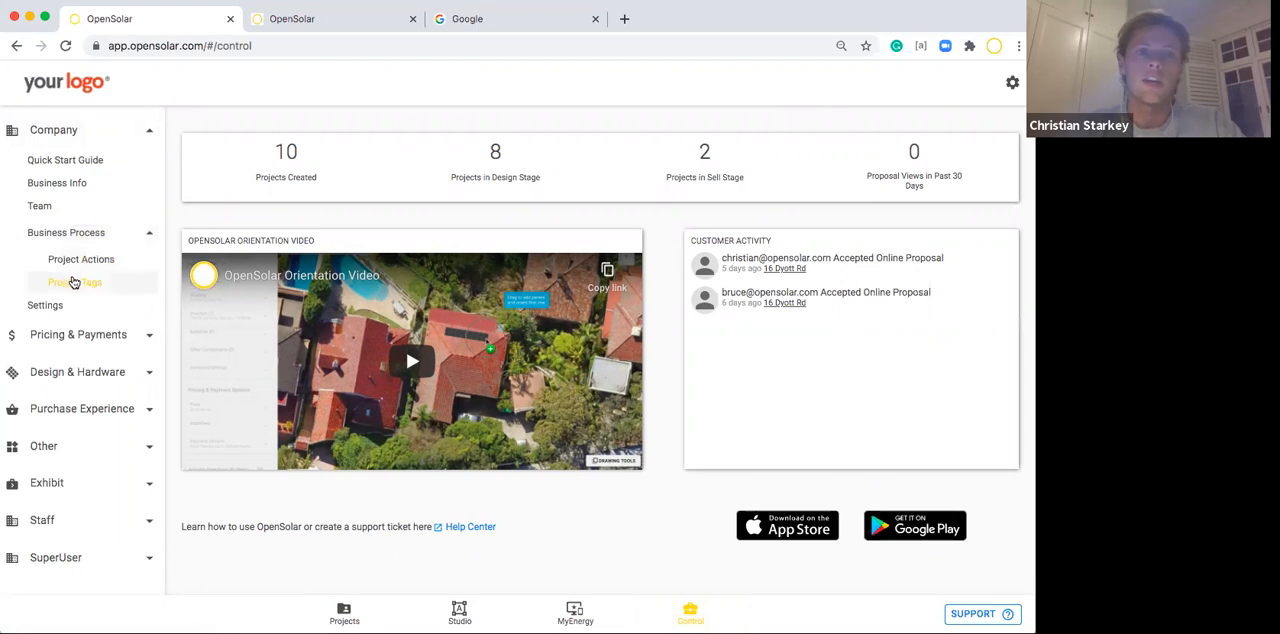
{"action": "left_click", "coordinate": [78, 284]}
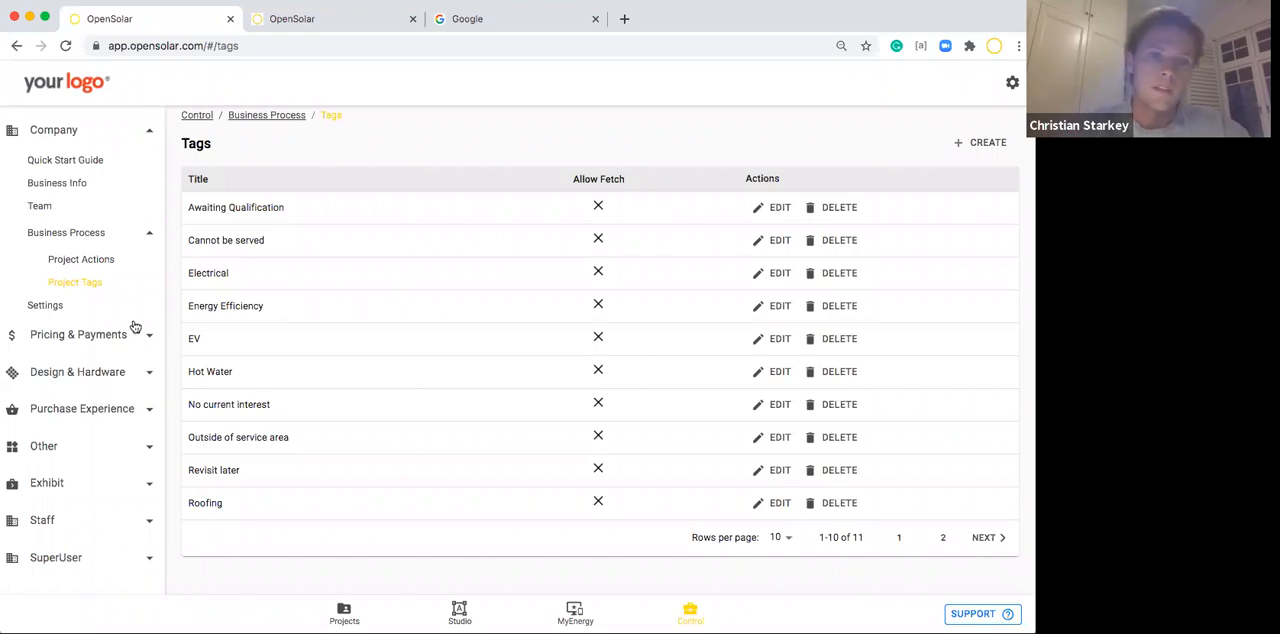
{"action": "left_click", "coordinate": [147, 236]}
{"action": "left_click", "coordinate": [146, 133]}
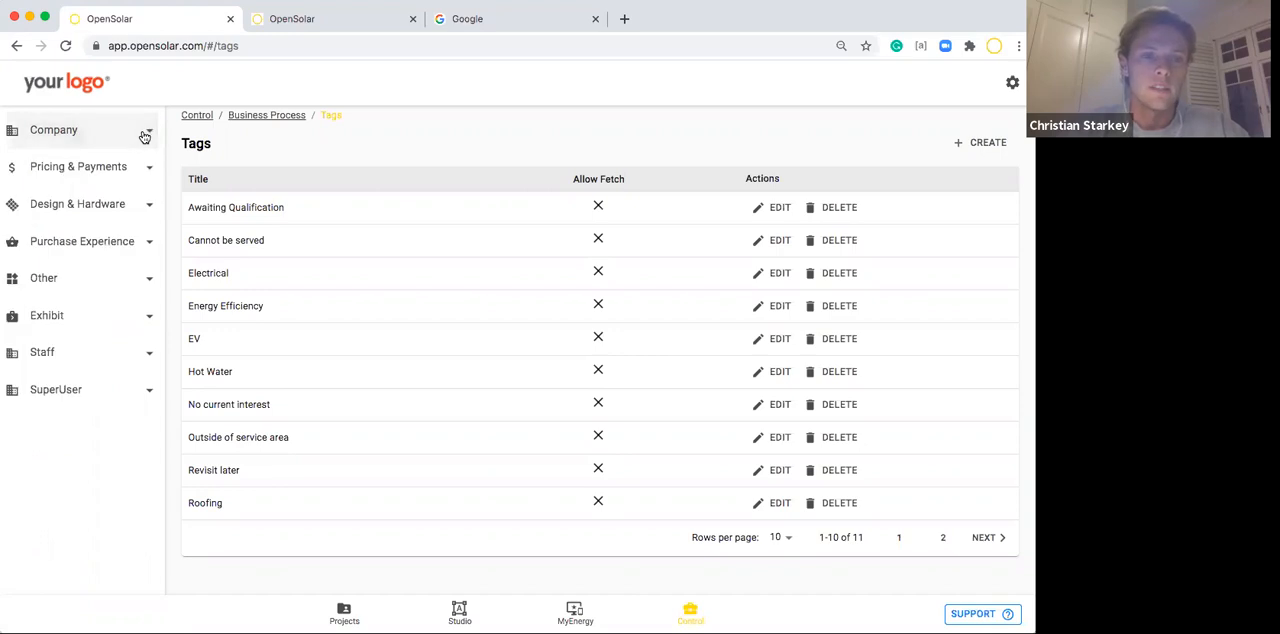
Open the company Settings and examine the default project access options under Project Access Control.
{"action": "left_click", "coordinate": [126, 166]}
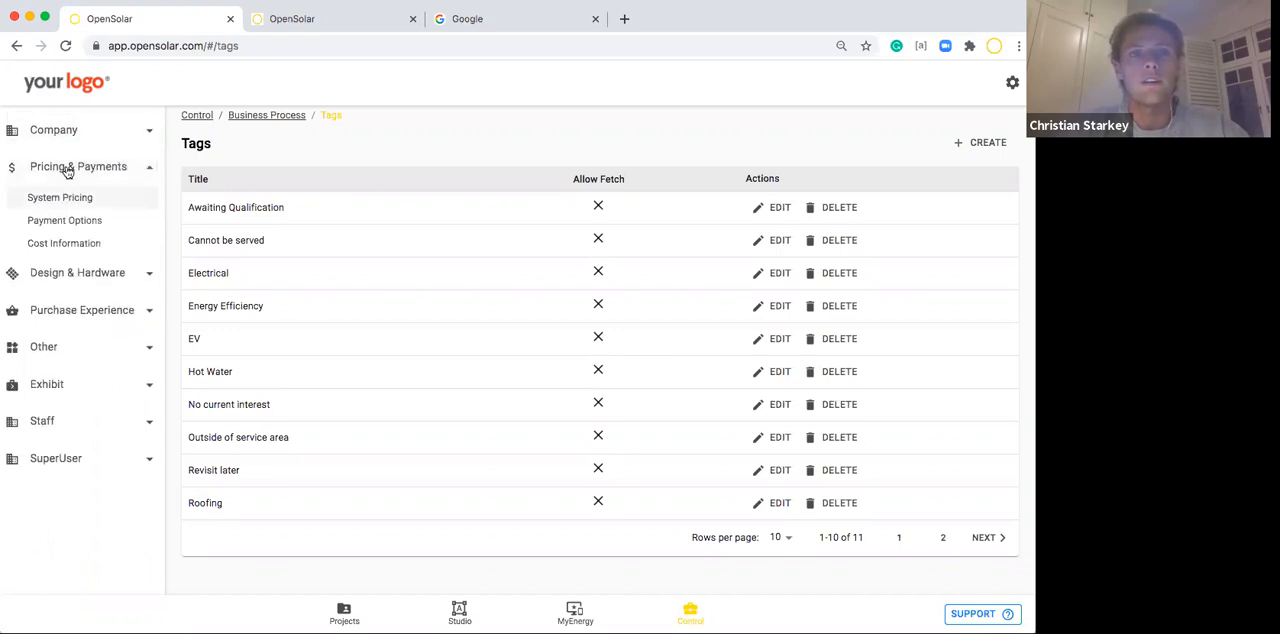
{"action": "left_click", "coordinate": [77, 131]}
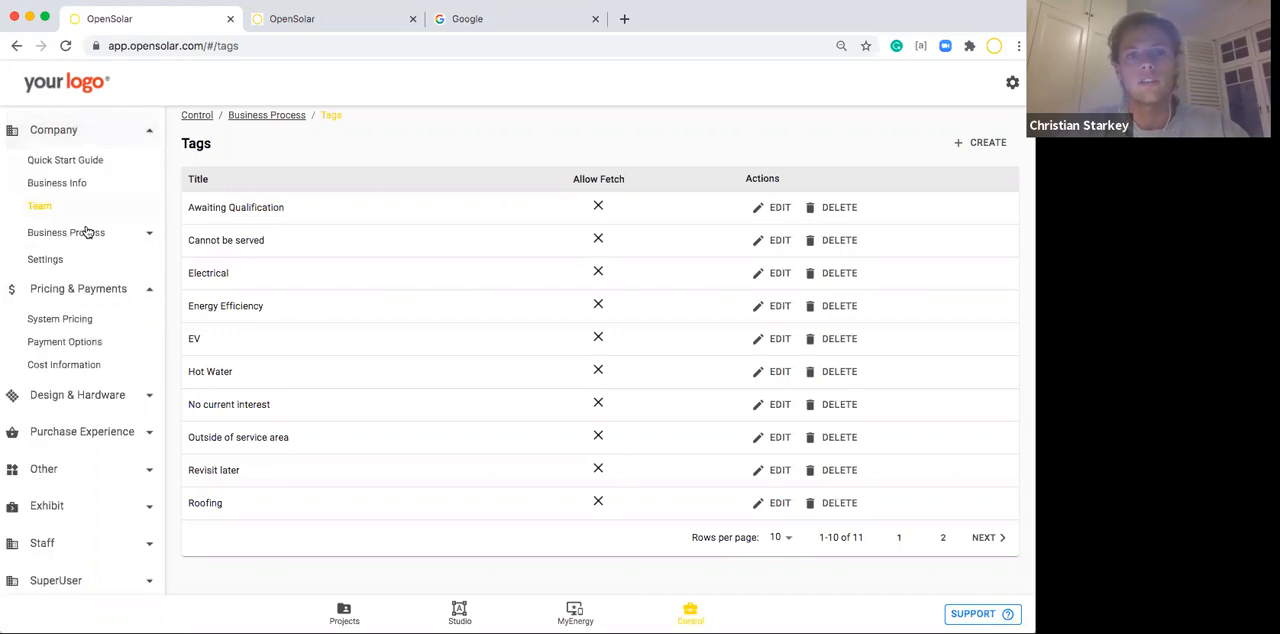
{"action": "left_click", "coordinate": [45, 260]}
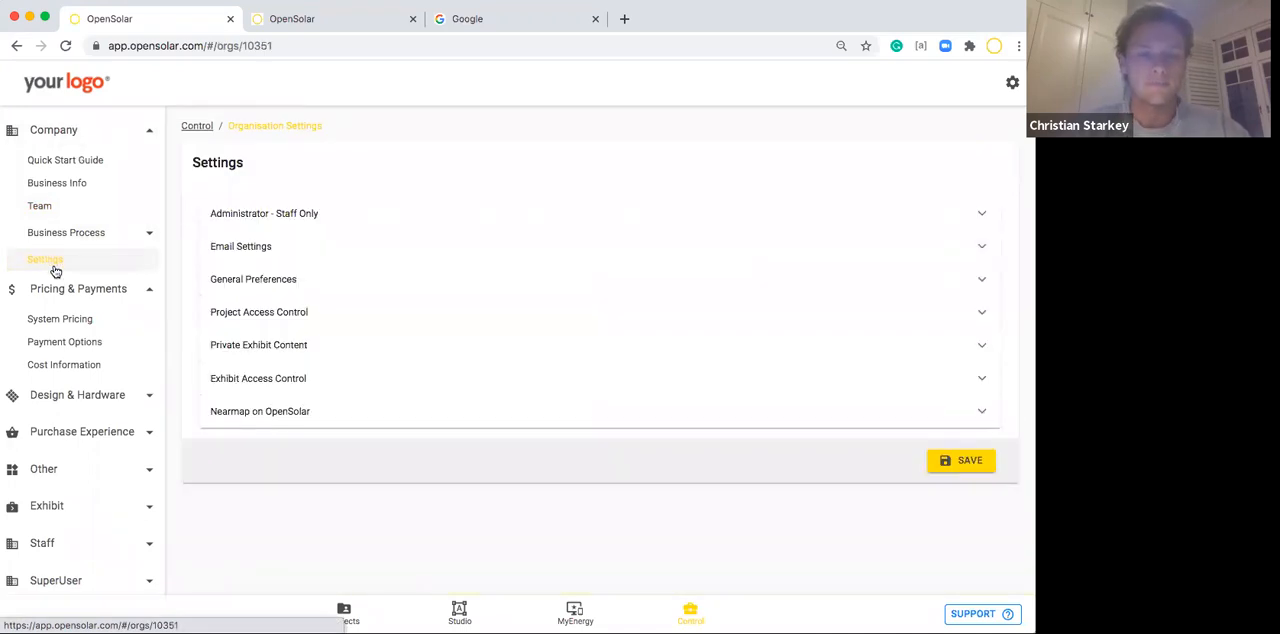
{"action": "left_click", "coordinate": [283, 308]}
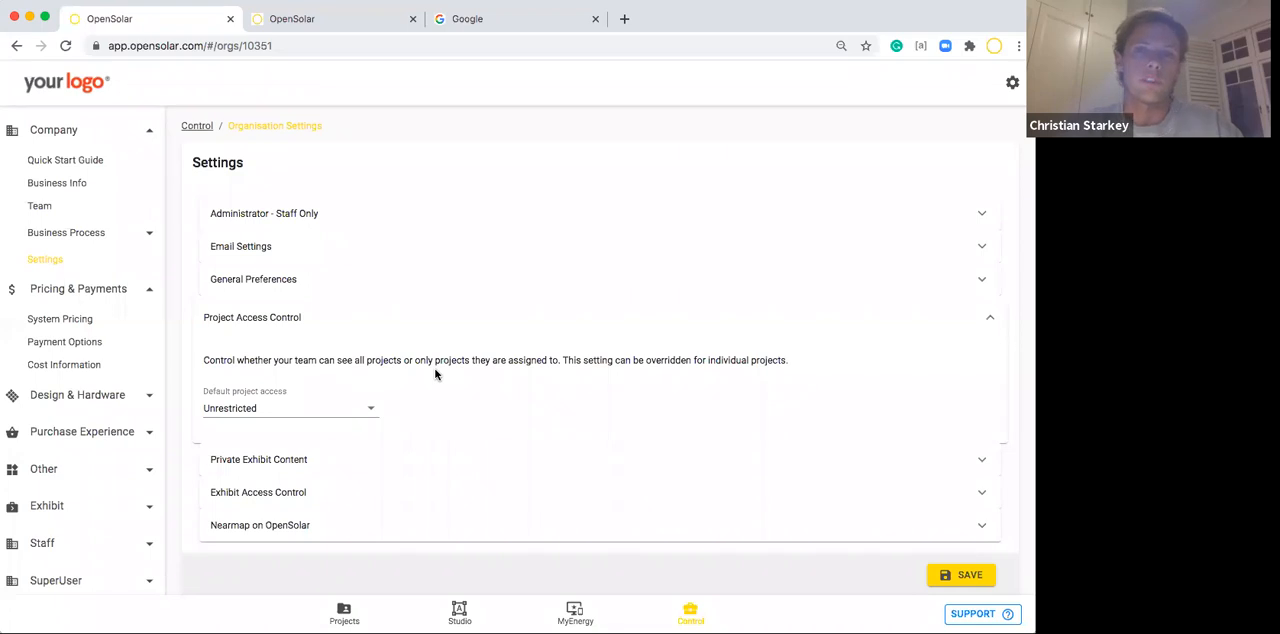
{"action": "left_click", "coordinate": [257, 408]}
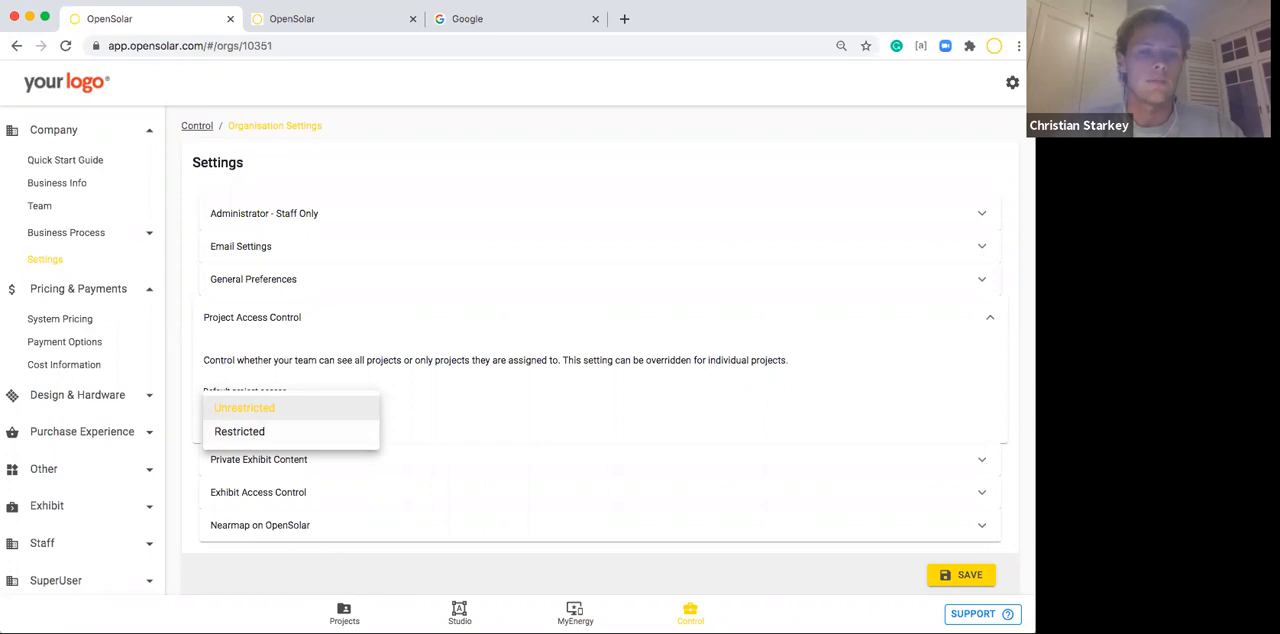
{"action": "left_click", "coordinate": [372, 380]}
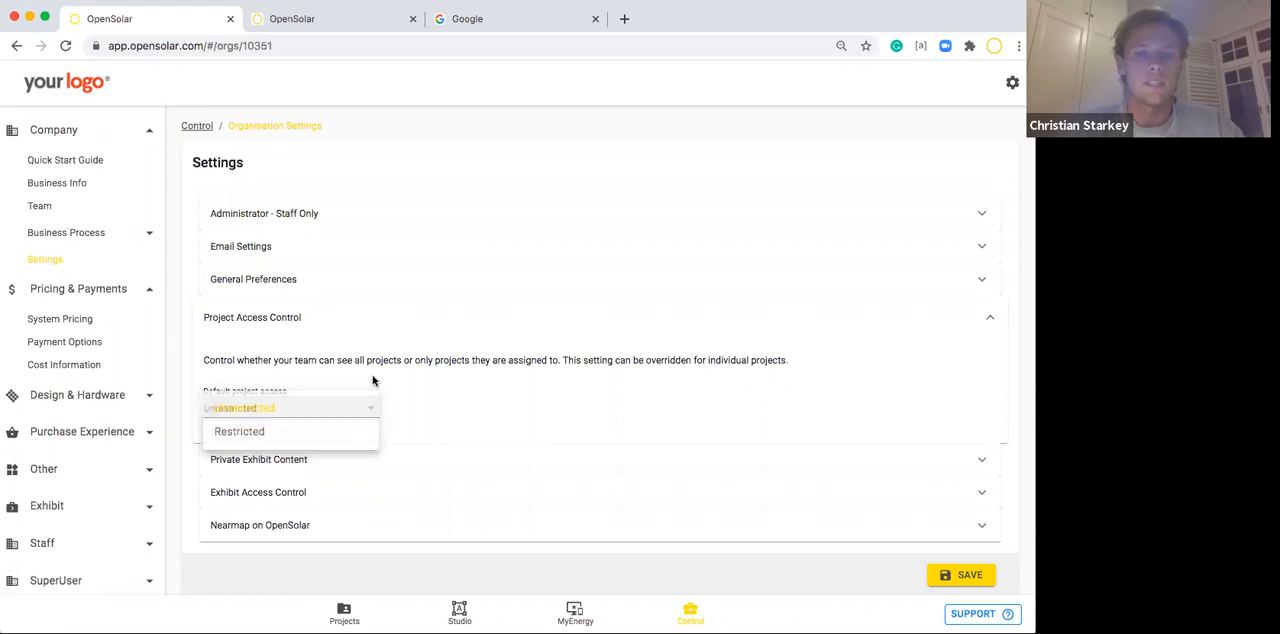
{"action": "left_click", "coordinate": [421, 320]}
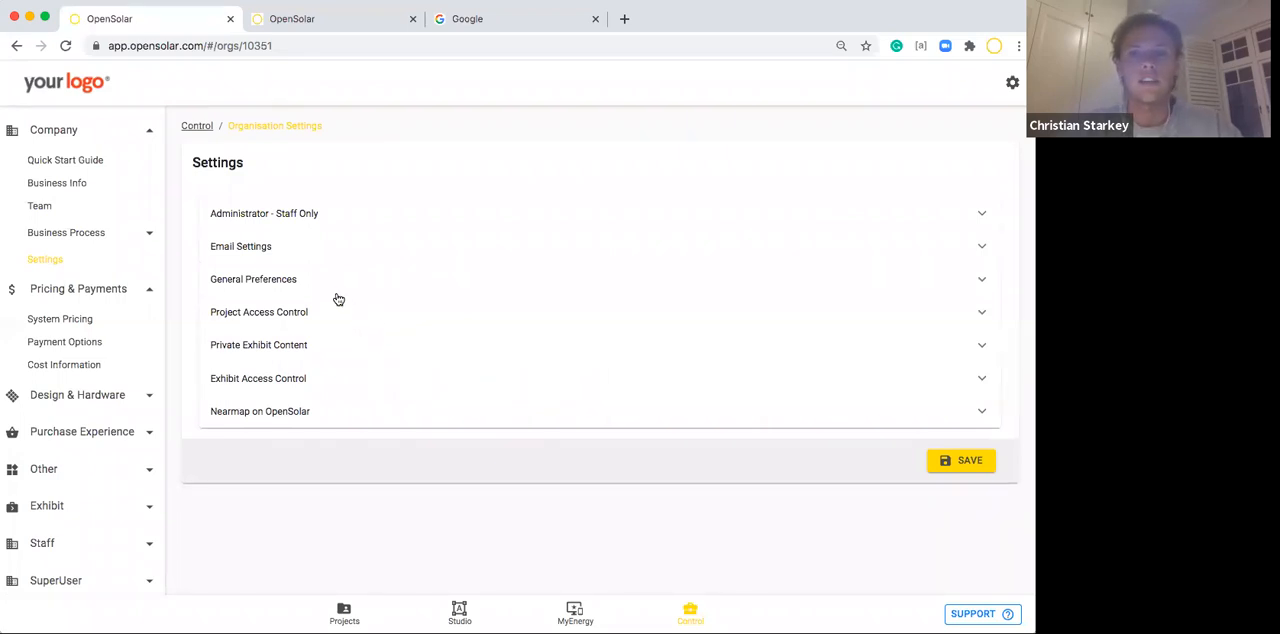
Examine the General Preferences for the measurement units override and the Show Costs & Margin for Non-Admins option.
{"action": "left_click", "coordinate": [304, 281]}
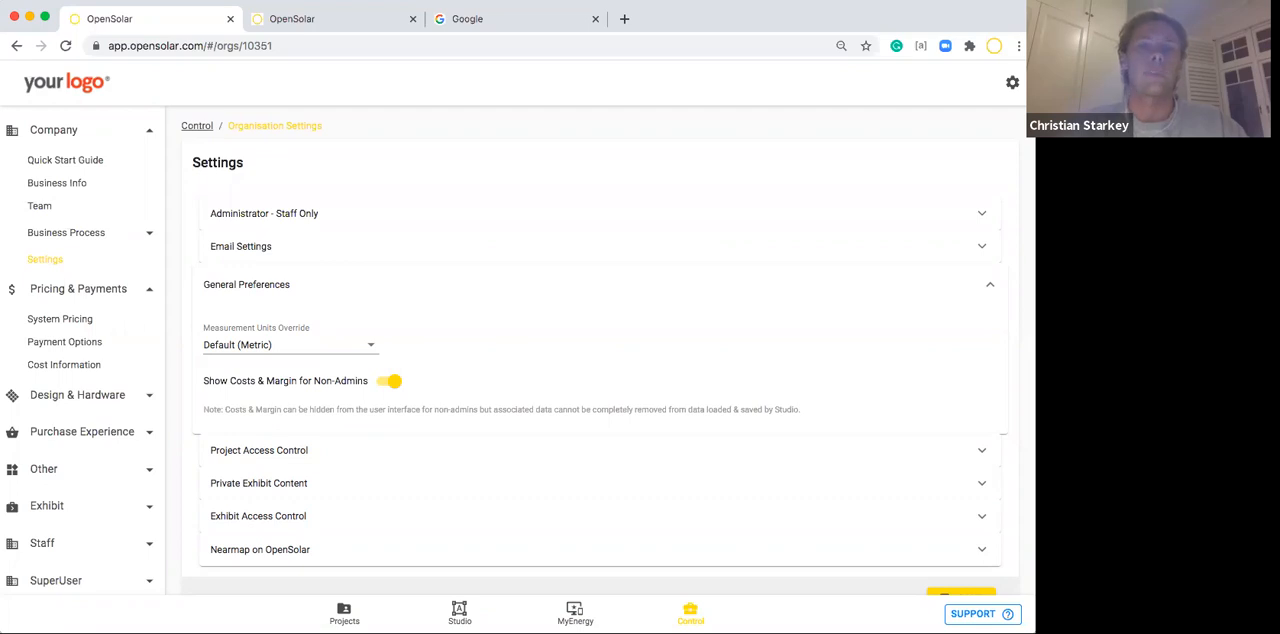
{"action": "left_click", "coordinate": [486, 294]}
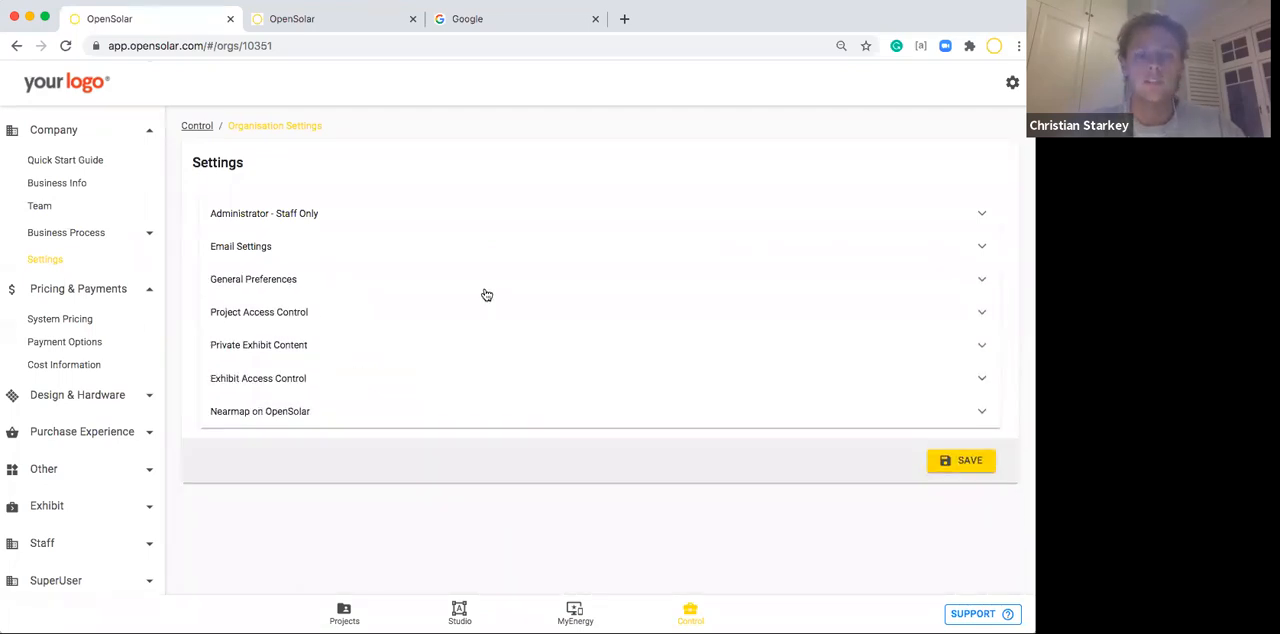
{"action": "left_click", "coordinate": [119, 134]}
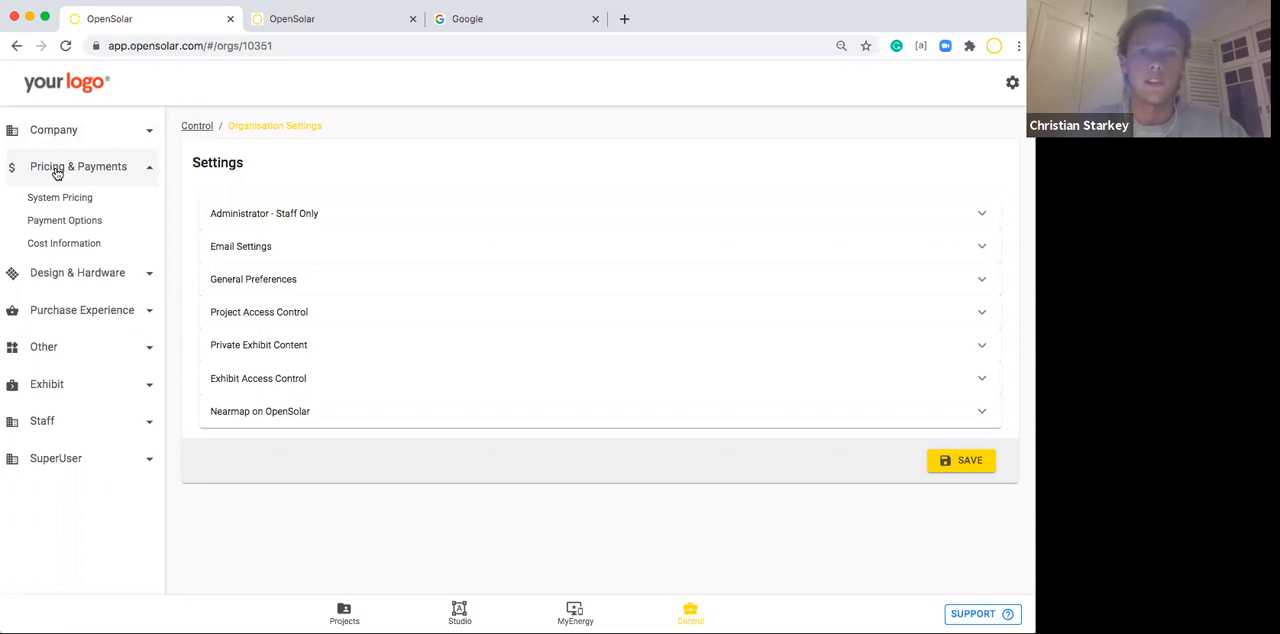
Open System Pricing and review the pricing schemes, including the default Price Per Watt By Size.
{"action": "left_click", "coordinate": [60, 199]}
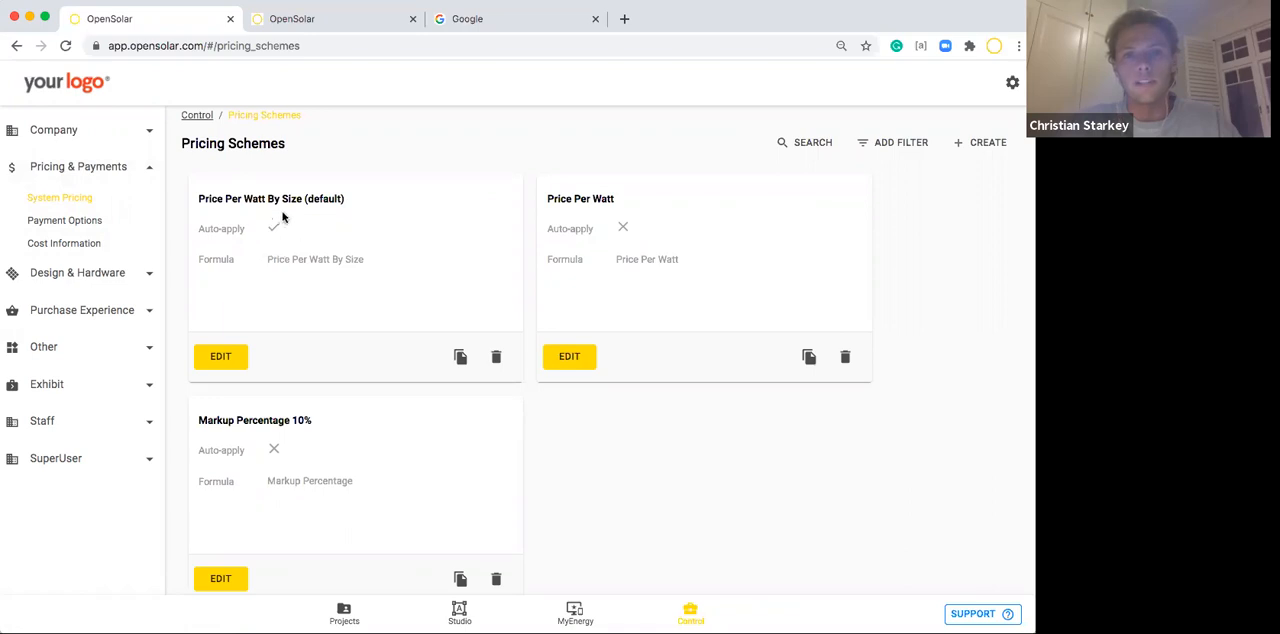
{"action": "left_click_drag", "start_coordinate": [196, 199], "coordinate": [302, 198]}
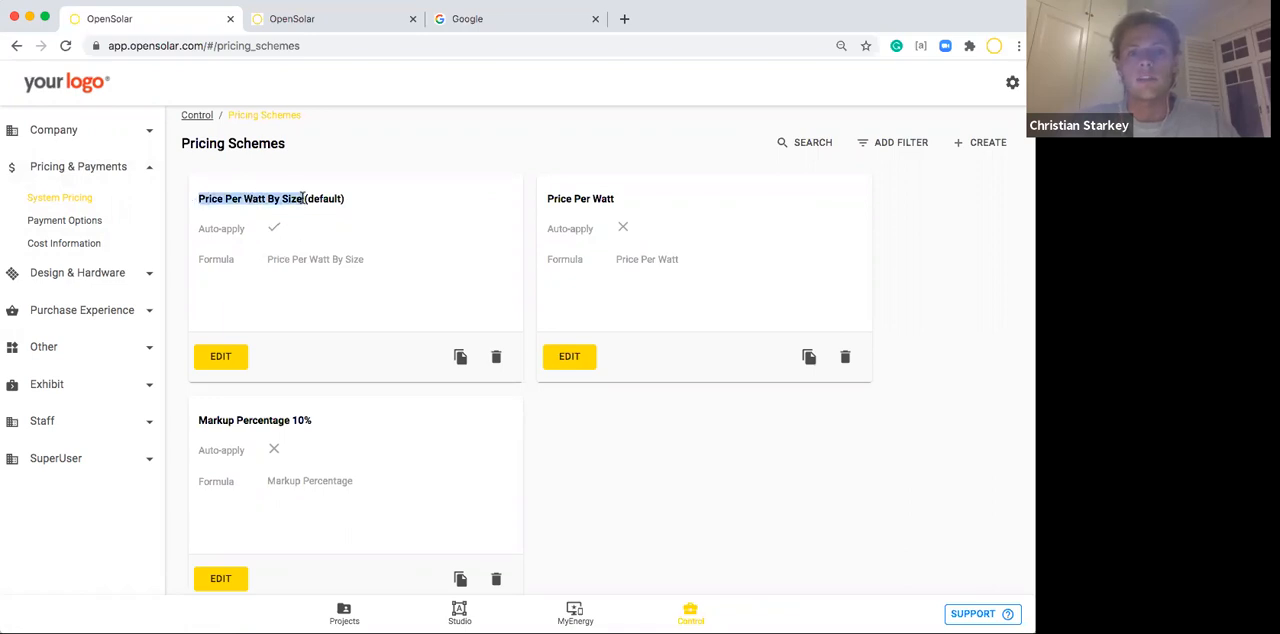
{"action": "left_click", "coordinate": [306, 215]}
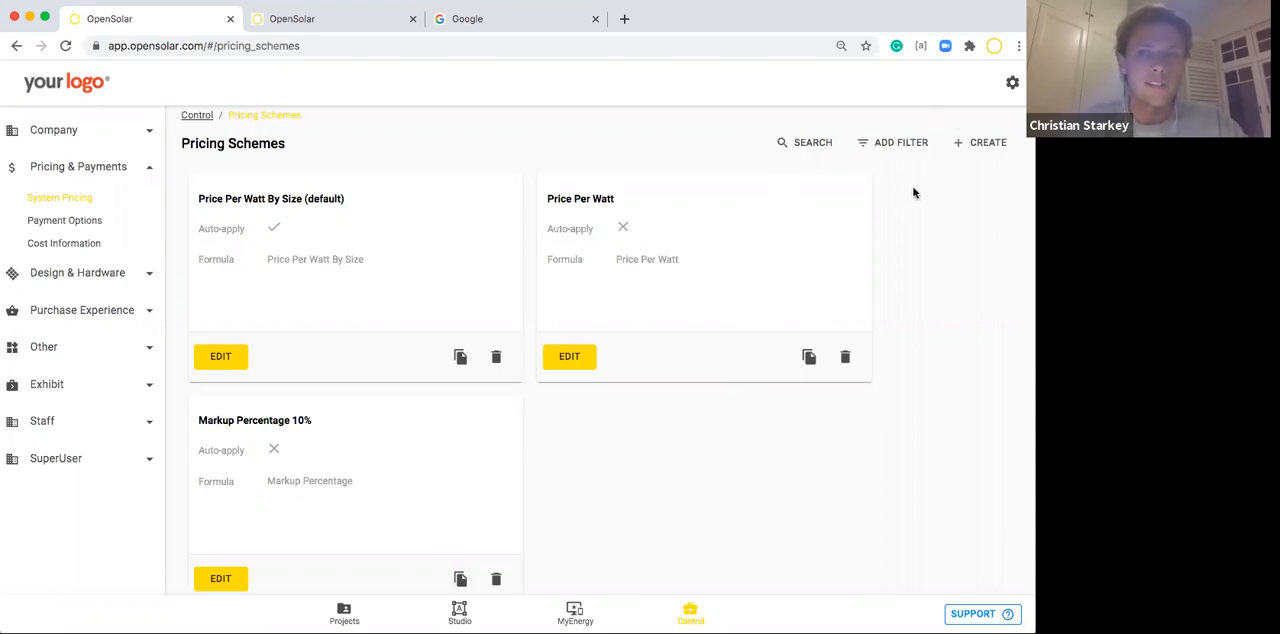
Start a new pricing scheme with the Markup Percentage formula and examine its markup and tax fields.
{"action": "left_click", "coordinate": [990, 142]}
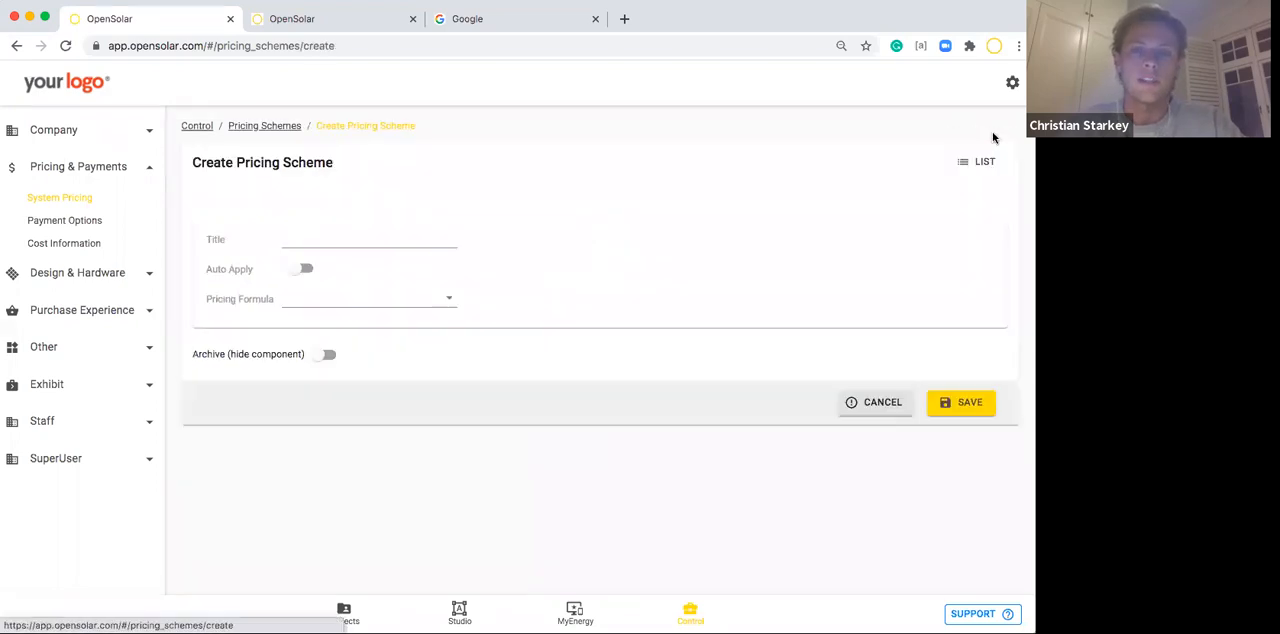
{"action": "left_click", "coordinate": [342, 298]}
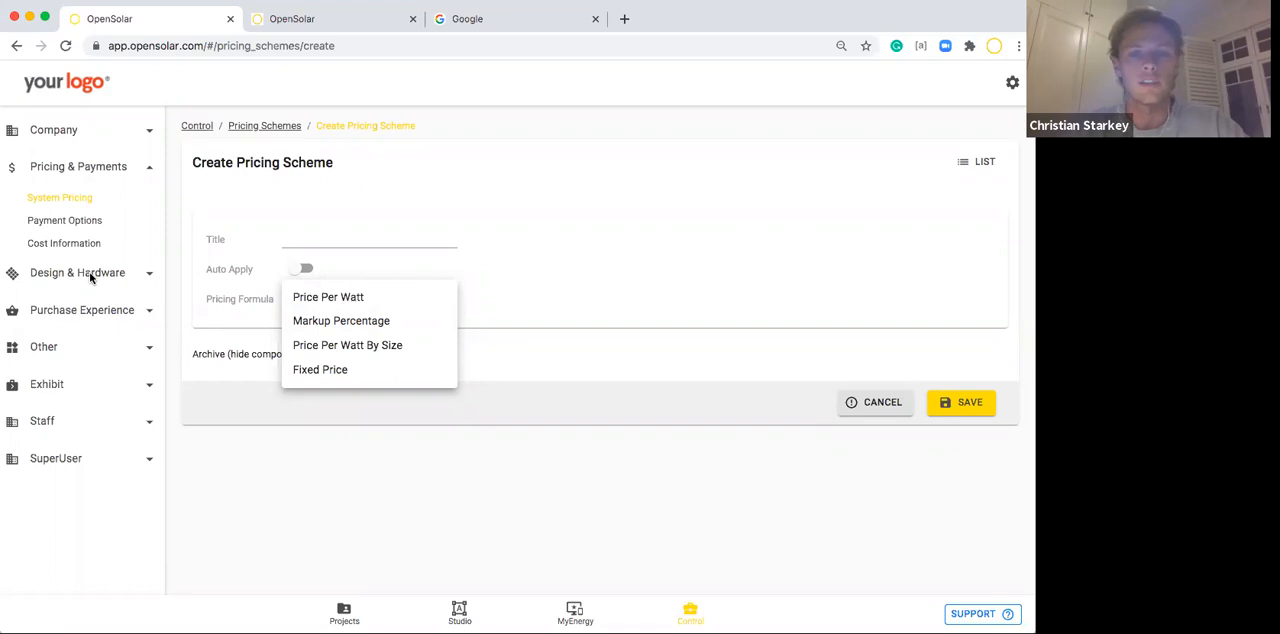
{"action": "left_click", "coordinate": [316, 320]}
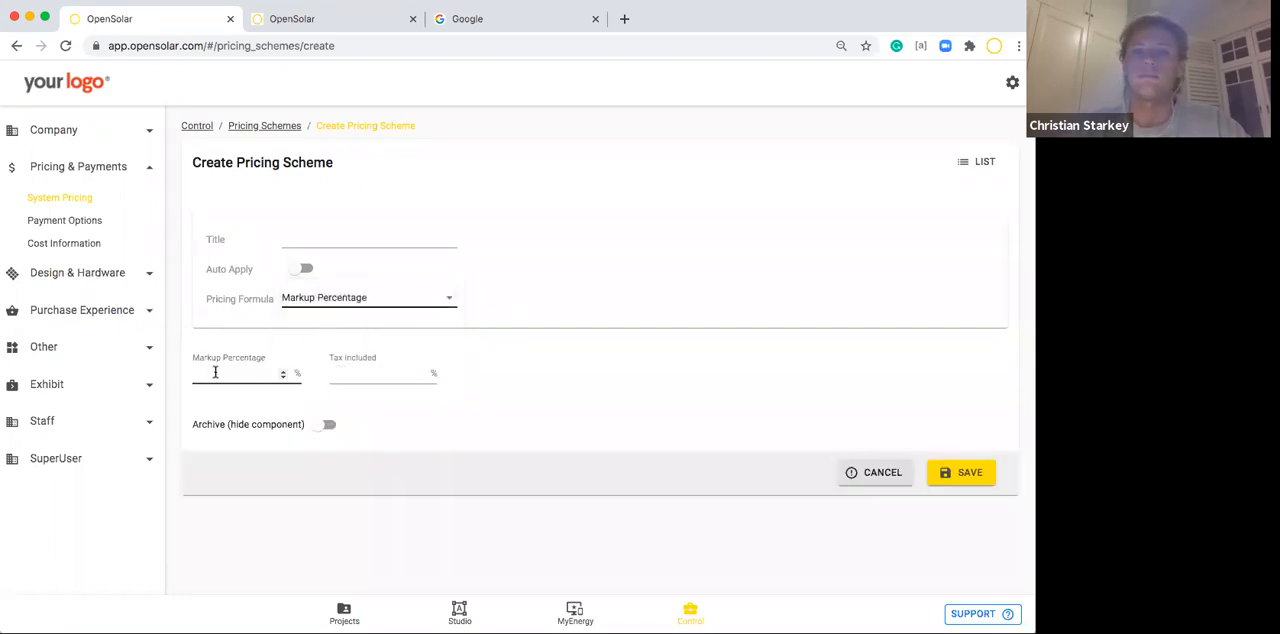
{"action": "left_click", "coordinate": [365, 376]}
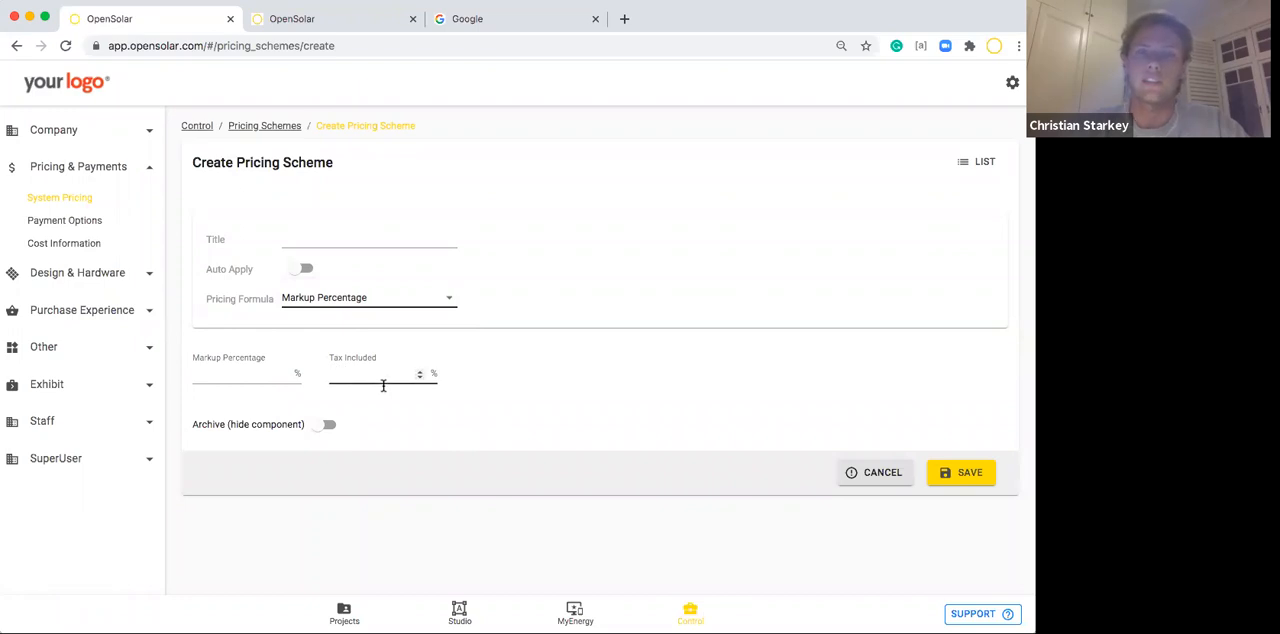
Examine the fields of the Price Per Watt By Size and Fixed Price formulas, returning to the pricing scheme list without saving.
{"action": "left_click", "coordinate": [334, 300]}
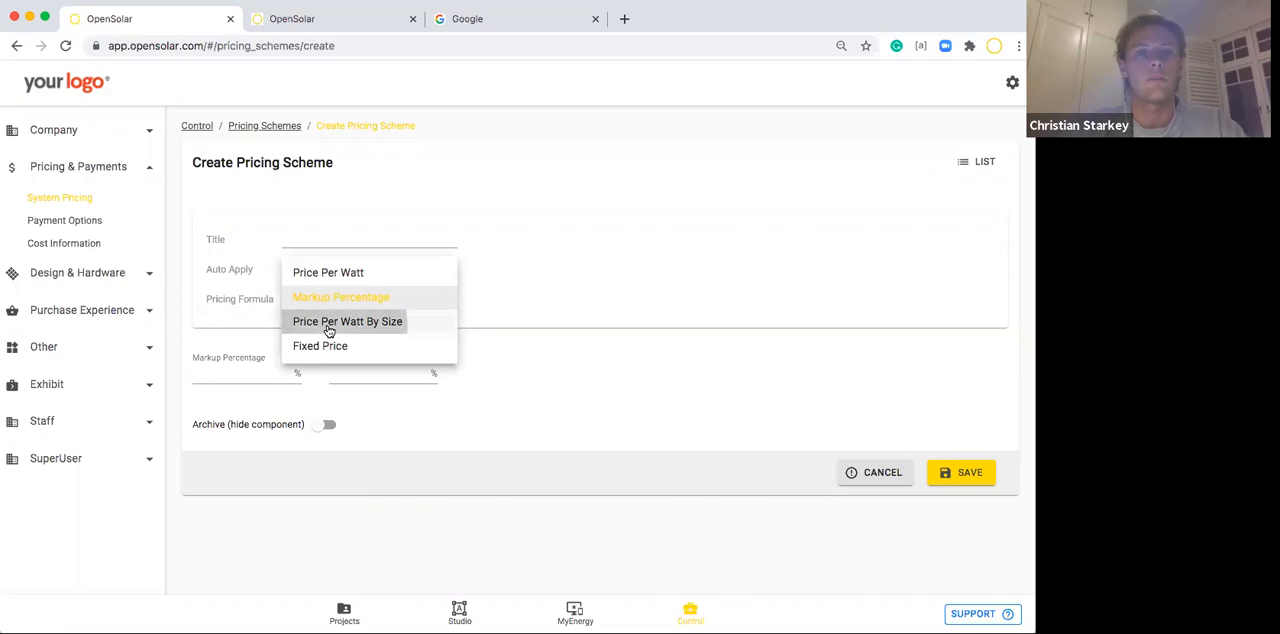
{"action": "left_click", "coordinate": [338, 321]}
{"action": "scroll", "coordinate": [380, 330], "scroll_direction": "down", "scroll_amount": 1}
{"action": "scroll", "coordinate": [403, 345], "scroll_direction": "down", "scroll_amount": 1}
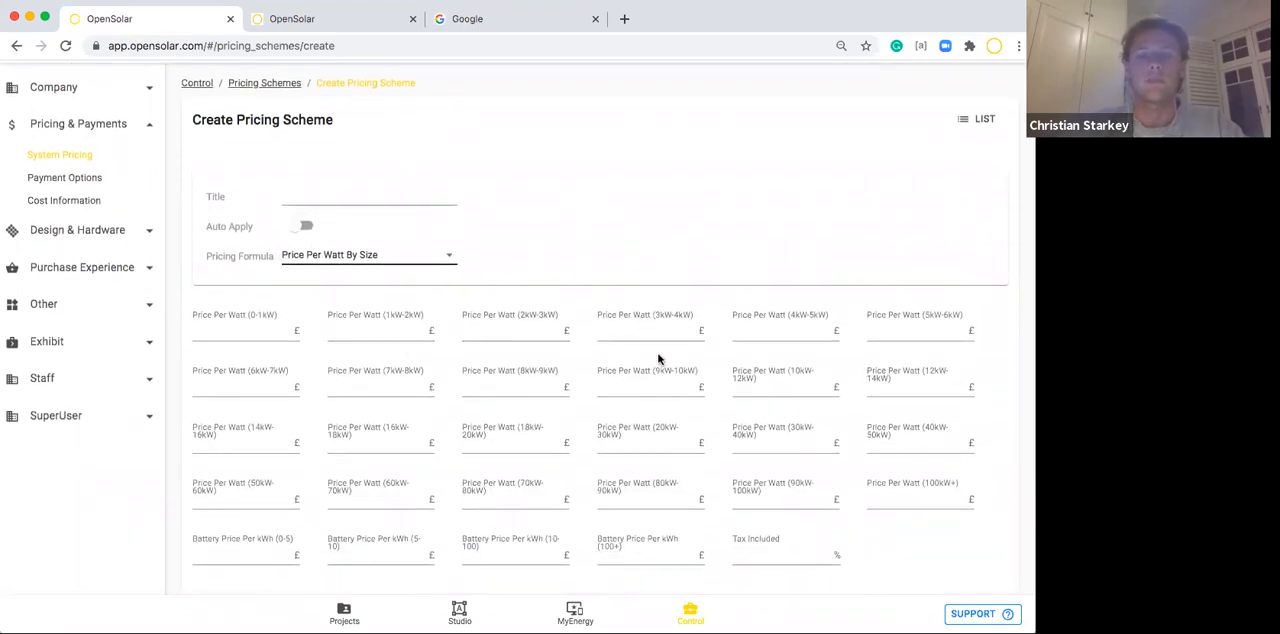
{"action": "scroll", "coordinate": [521, 362], "scroll_direction": "up", "scroll_amount": 1}
{"action": "left_click", "coordinate": [400, 295]}
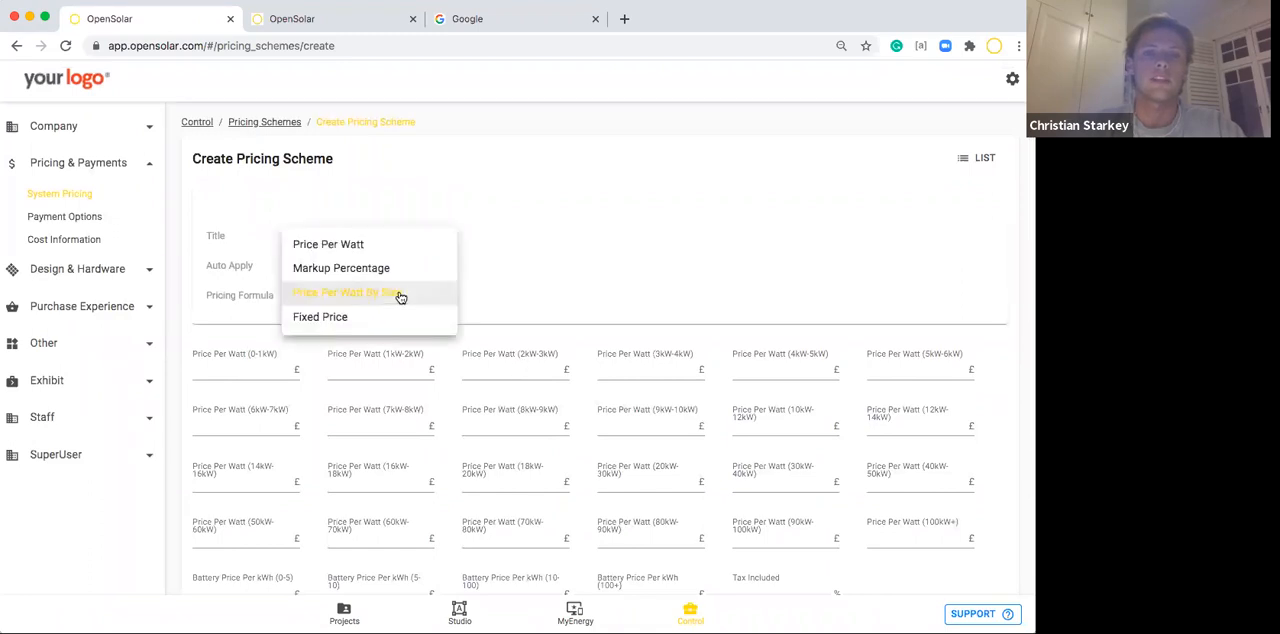
{"action": "left_click", "coordinate": [334, 318]}
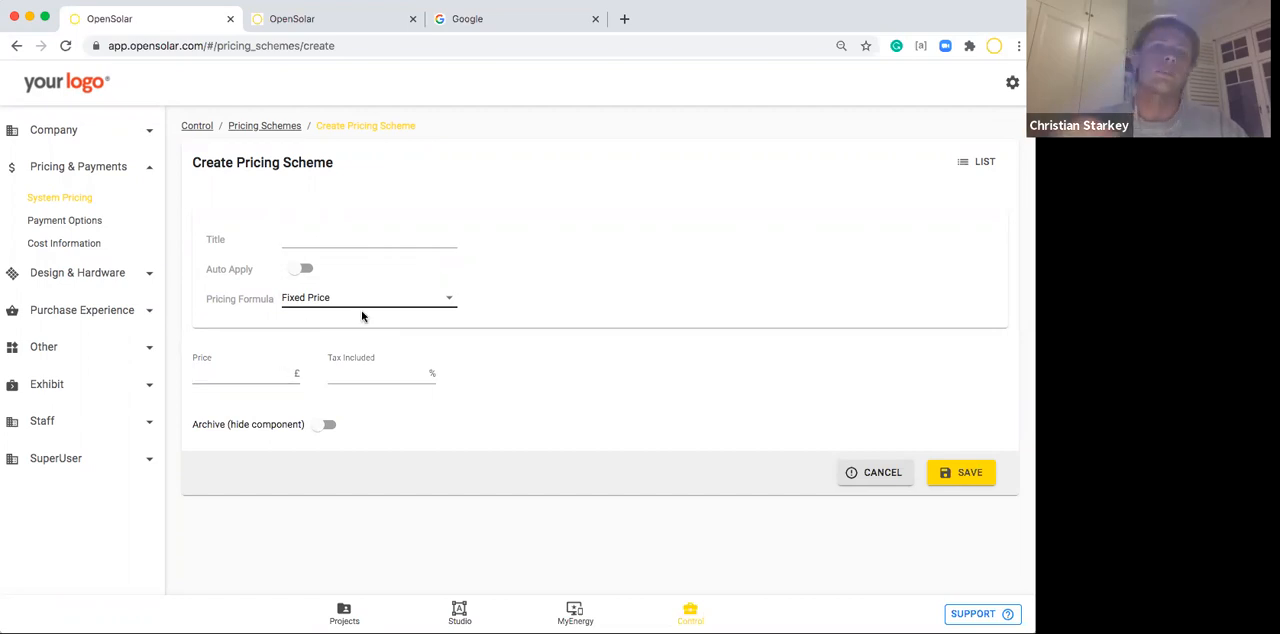
{"action": "left_click", "coordinate": [968, 165]}
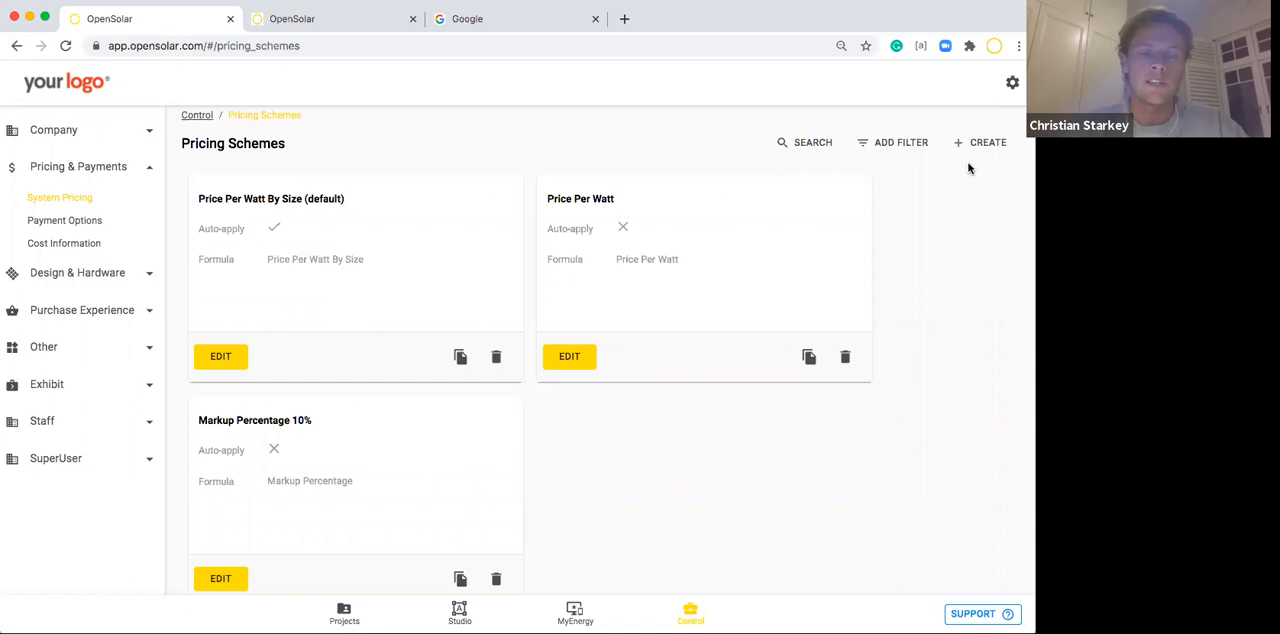
Open the Bank Transfer payment option and review its cash type, auto-apply and deposit fields.
{"action": "left_click", "coordinate": [37, 226]}
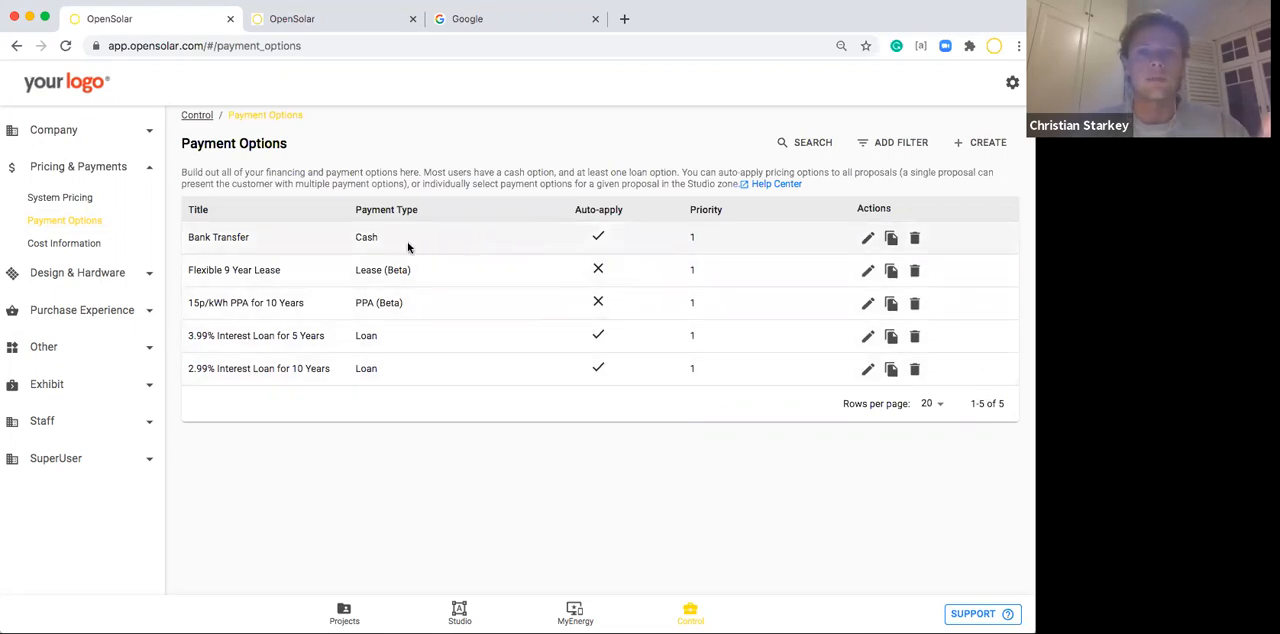
{"action": "left_click", "coordinate": [867, 237]}
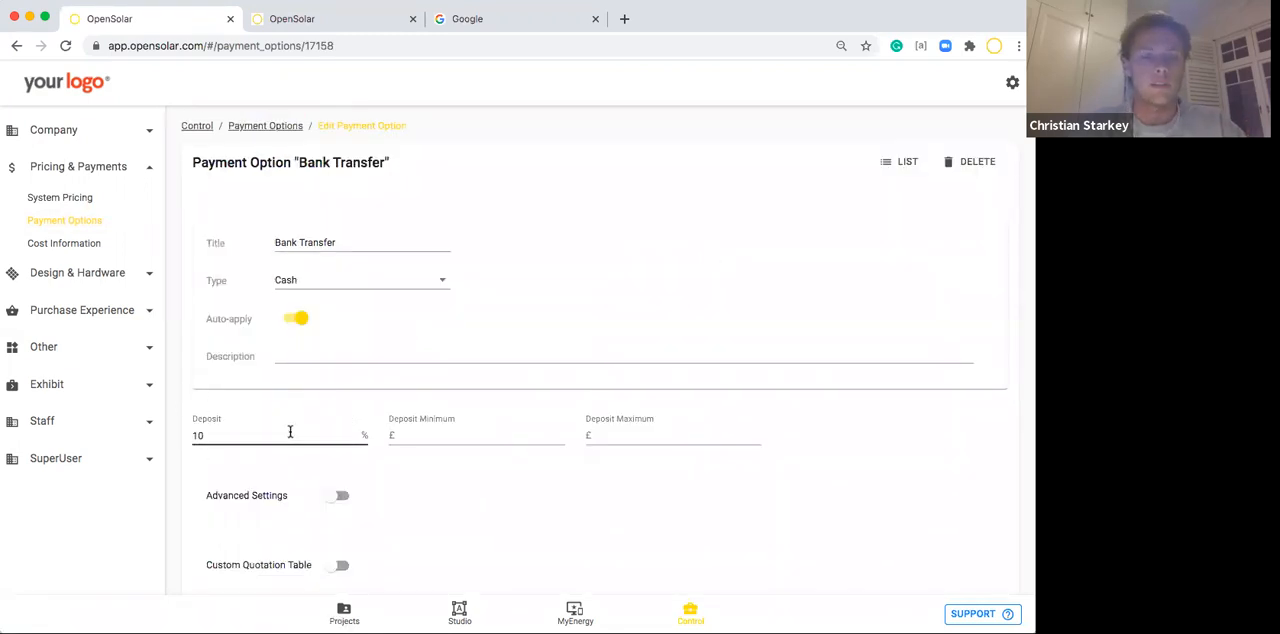
{"action": "scroll", "coordinate": [290, 432], "scroll_direction": "down", "scroll_amount": 3}
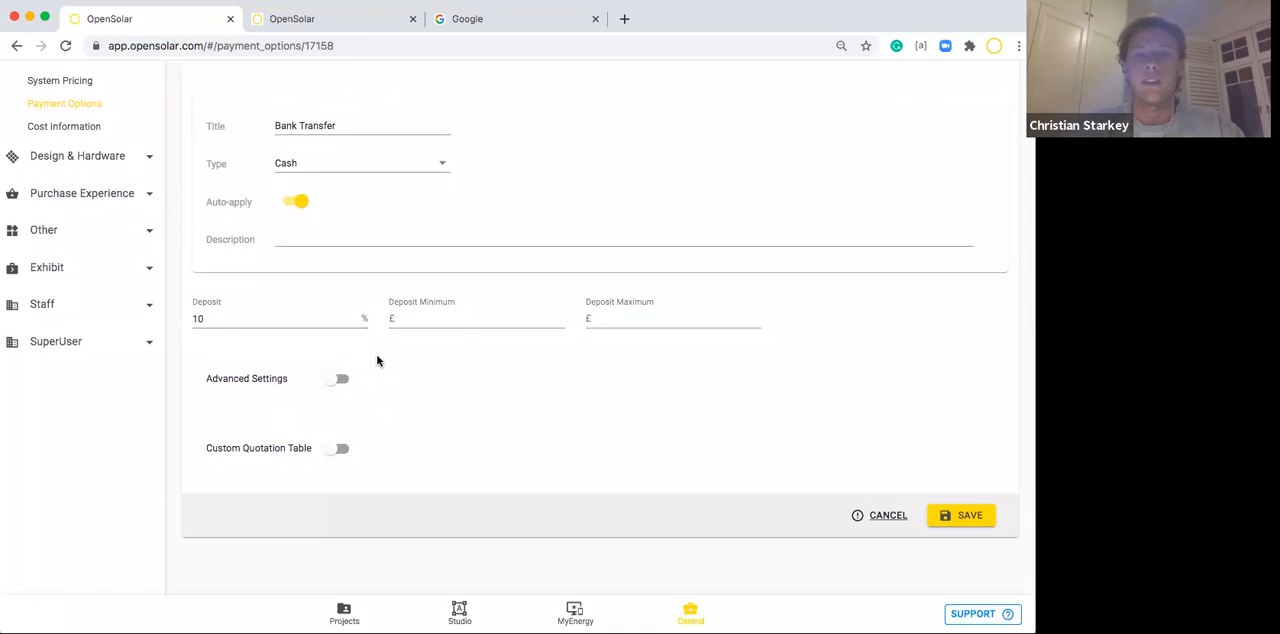
Reveal the Advanced Settings of the Bank Transfer option, examine them, and return to the payment options list without saving.
{"action": "left_click", "coordinate": [340, 378]}
{"action": "scroll", "coordinate": [363, 392], "scroll_direction": "down", "scroll_amount": 1}
{"action": "scroll", "coordinate": [363, 394], "scroll_direction": "down", "scroll_amount": 5}
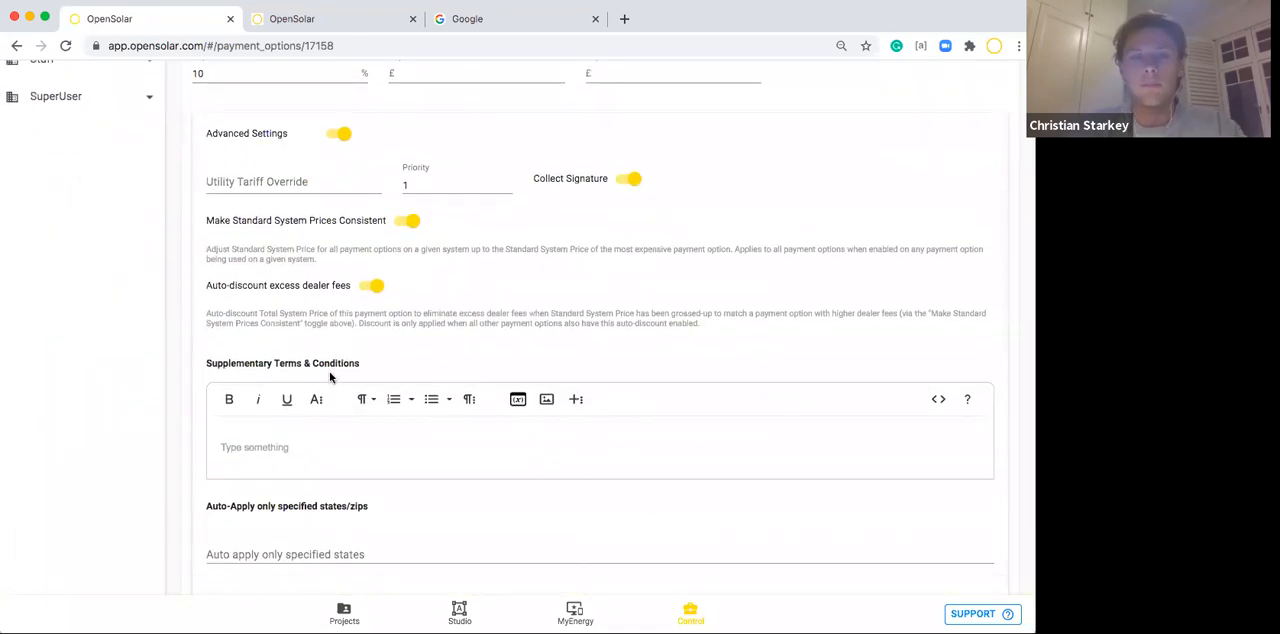
{"action": "scroll", "coordinate": [330, 375], "scroll_direction": "up", "scroll_amount": 3}
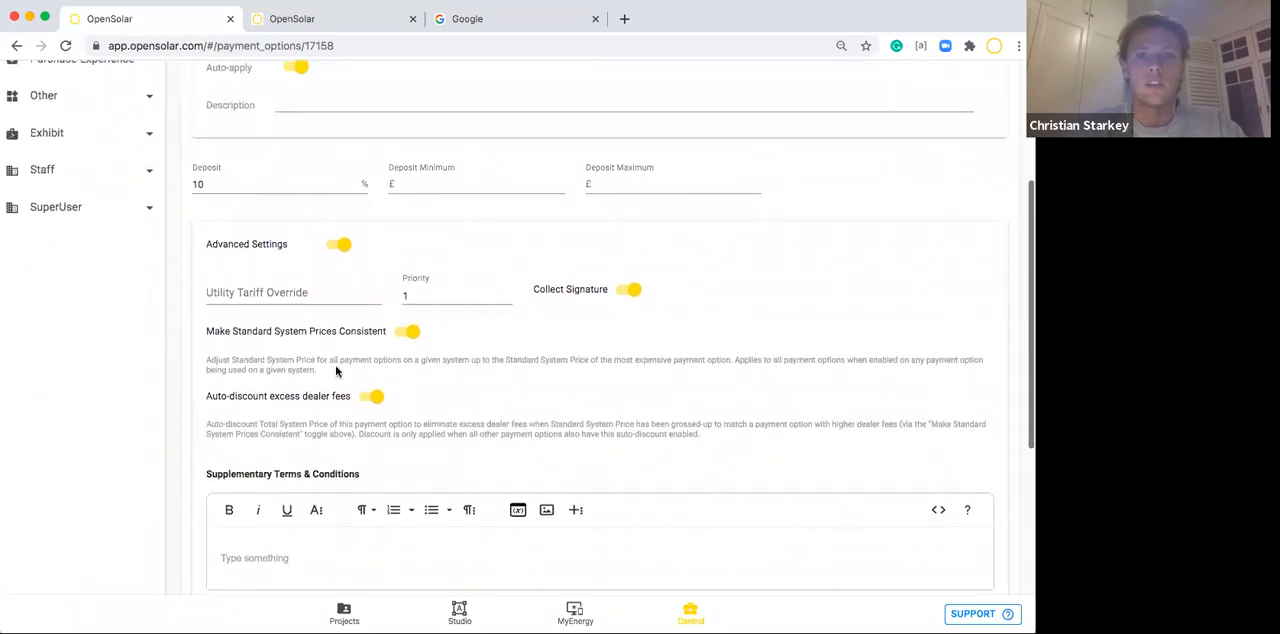
{"action": "scroll", "coordinate": [494, 276], "scroll_direction": "down", "scroll_amount": 4}
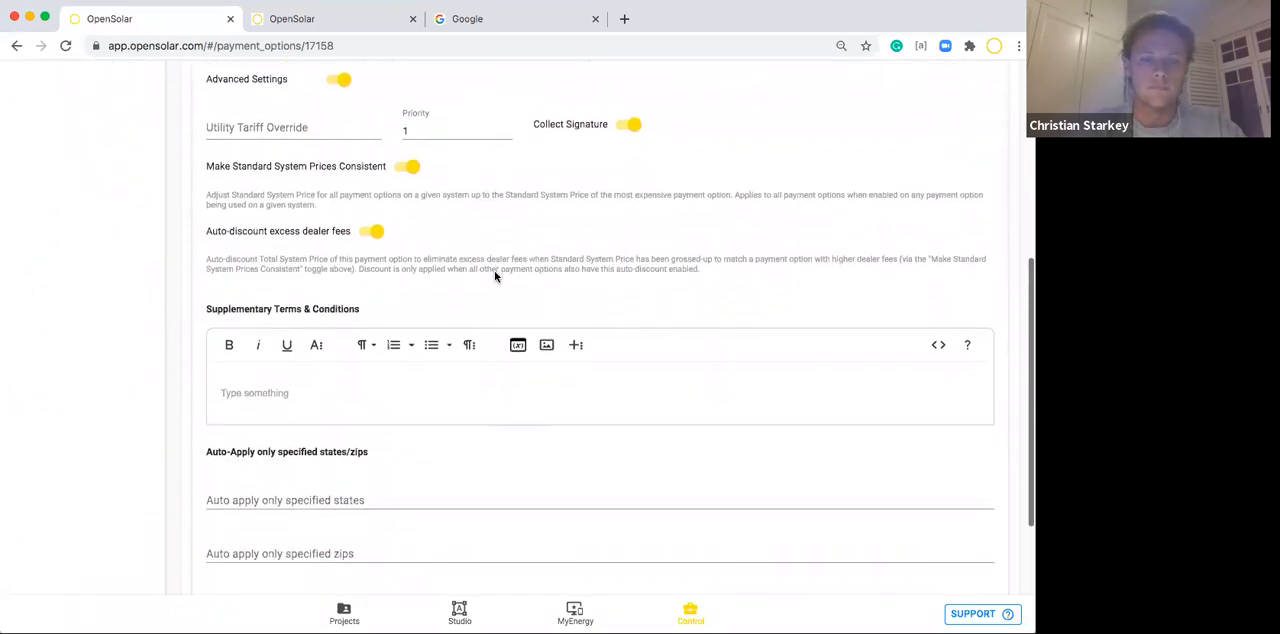
{"action": "scroll", "coordinate": [494, 276], "scroll_direction": "up", "scroll_amount": 10}
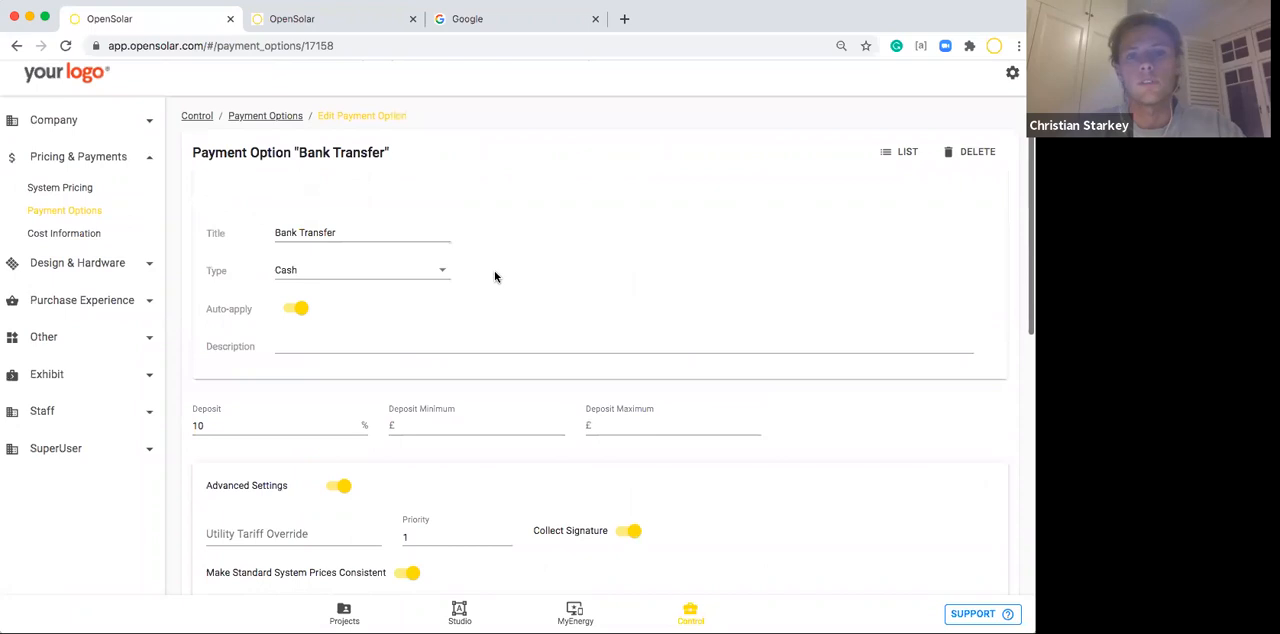
{"action": "left_click", "coordinate": [912, 162]}
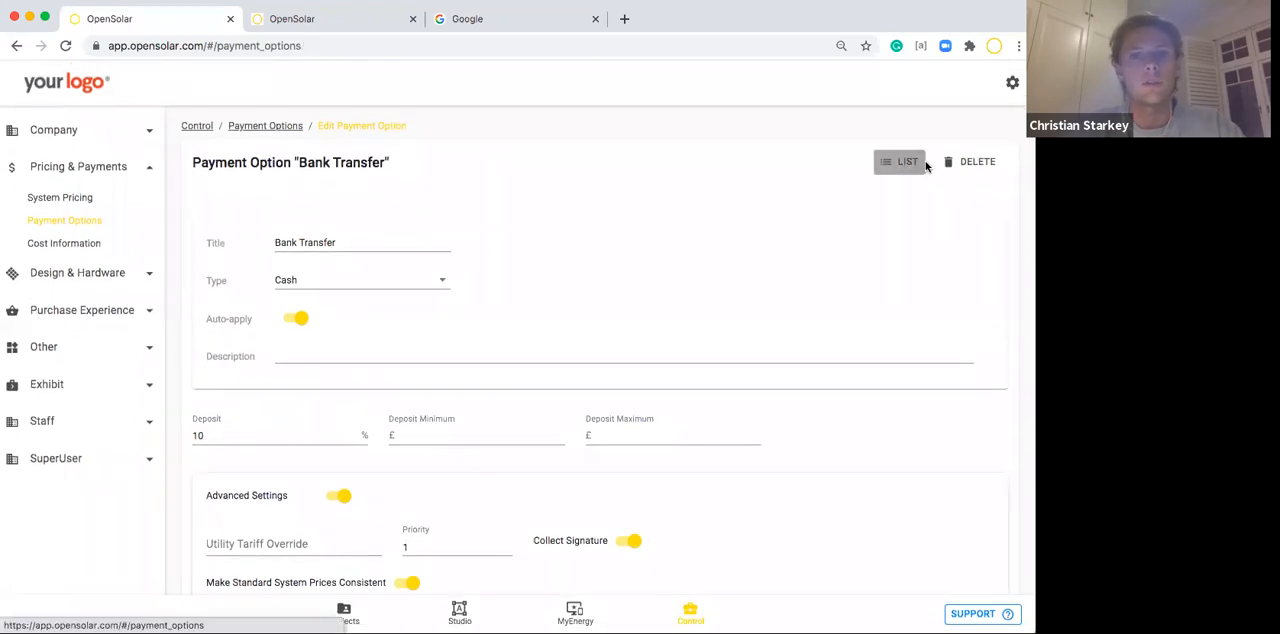
Start a new payment option and set its type to Loan.
{"action": "left_click", "coordinate": [973, 140]}
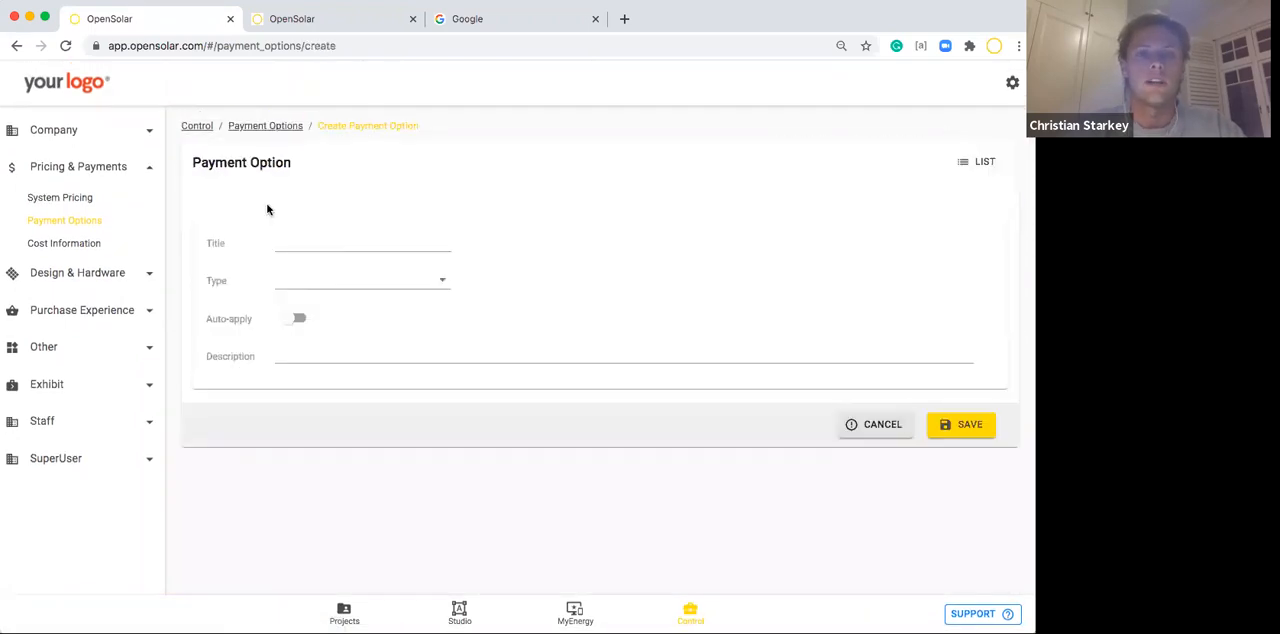
{"action": "left_click", "coordinate": [289, 290]}
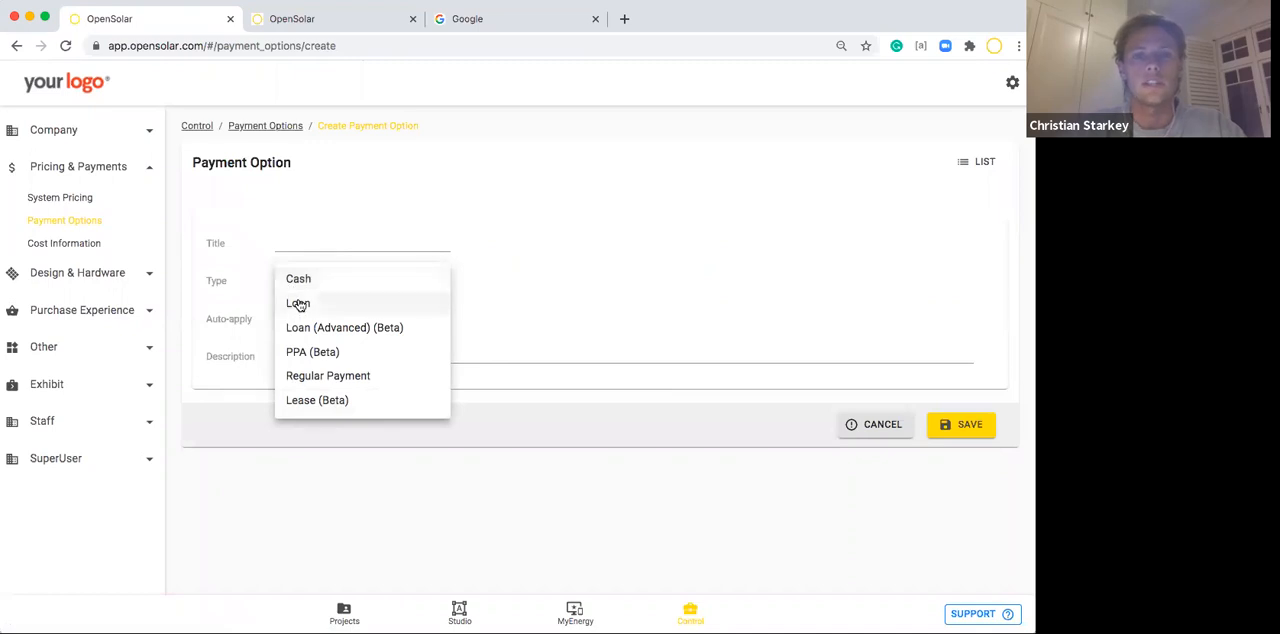
{"action": "left_click", "coordinate": [298, 304]}
{"action": "scroll", "coordinate": [313, 350], "scroll_direction": "down", "scroll_amount": 1}
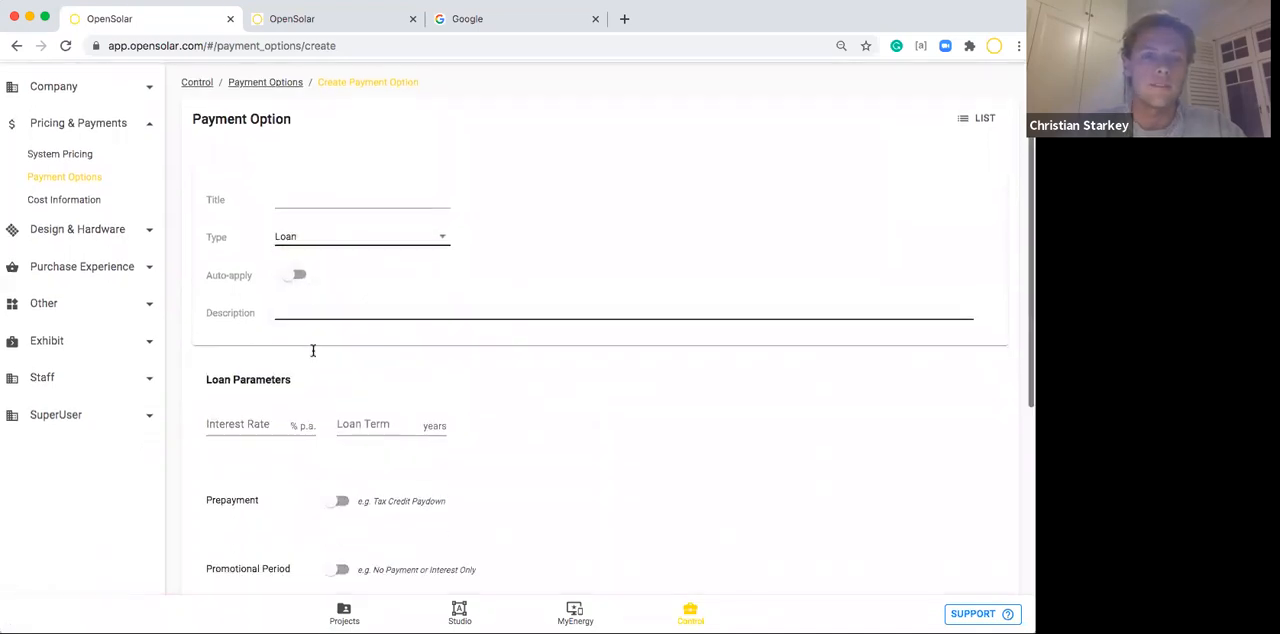
Examine the loan parameters, including interest rate, term, prepayment, dealer fee and down payment, returning to the payment options list without saving.
{"action": "scroll", "coordinate": [313, 350], "scroll_direction": "down", "scroll_amount": 1}
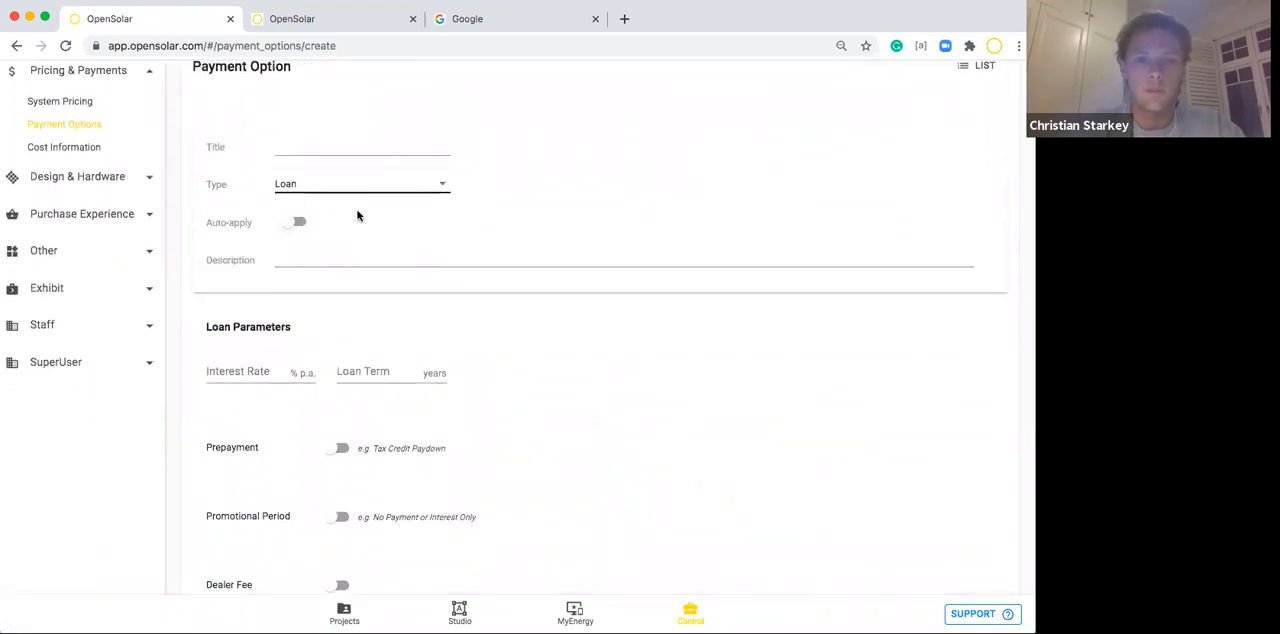
{"action": "scroll", "coordinate": [345, 213], "scroll_direction": "down", "scroll_amount": 2}
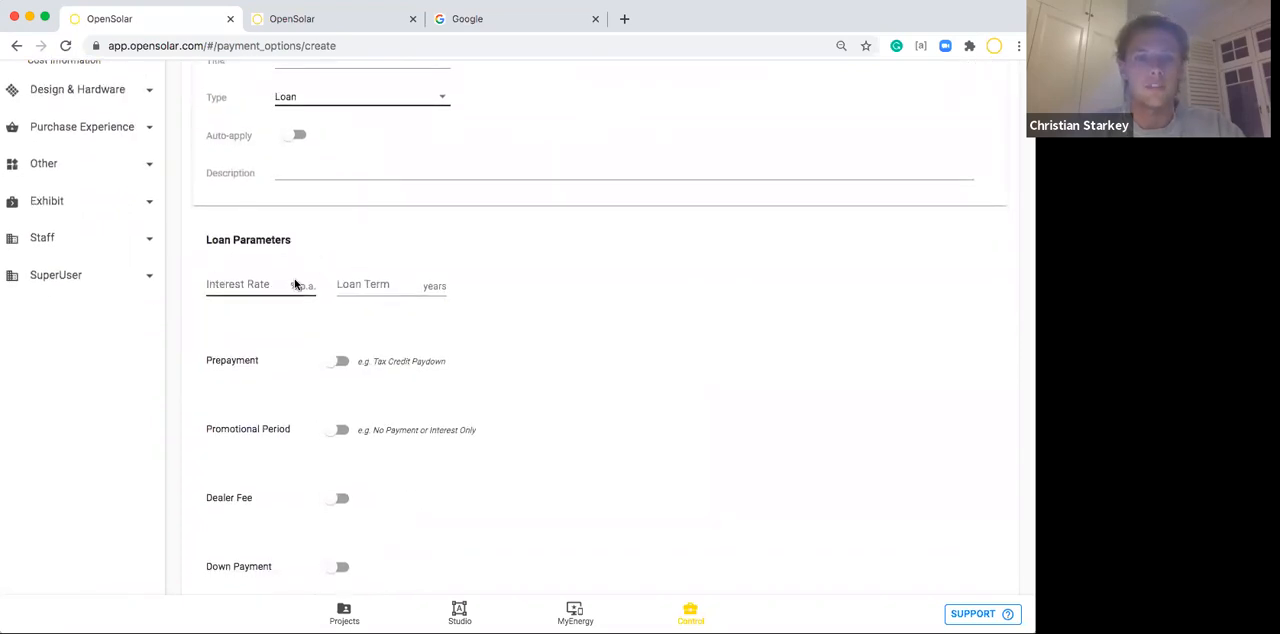
{"action": "scroll", "coordinate": [380, 337], "scroll_direction": "down", "scroll_amount": 3}
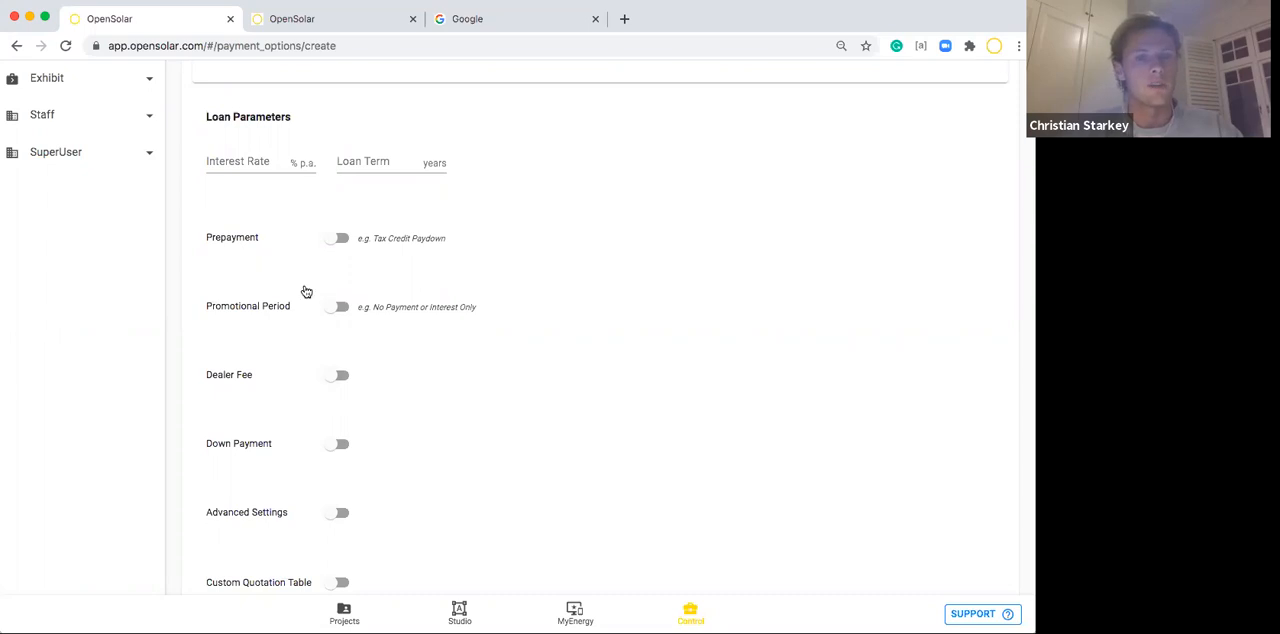
{"action": "scroll", "coordinate": [303, 457], "scroll_direction": "down", "scroll_amount": 2}
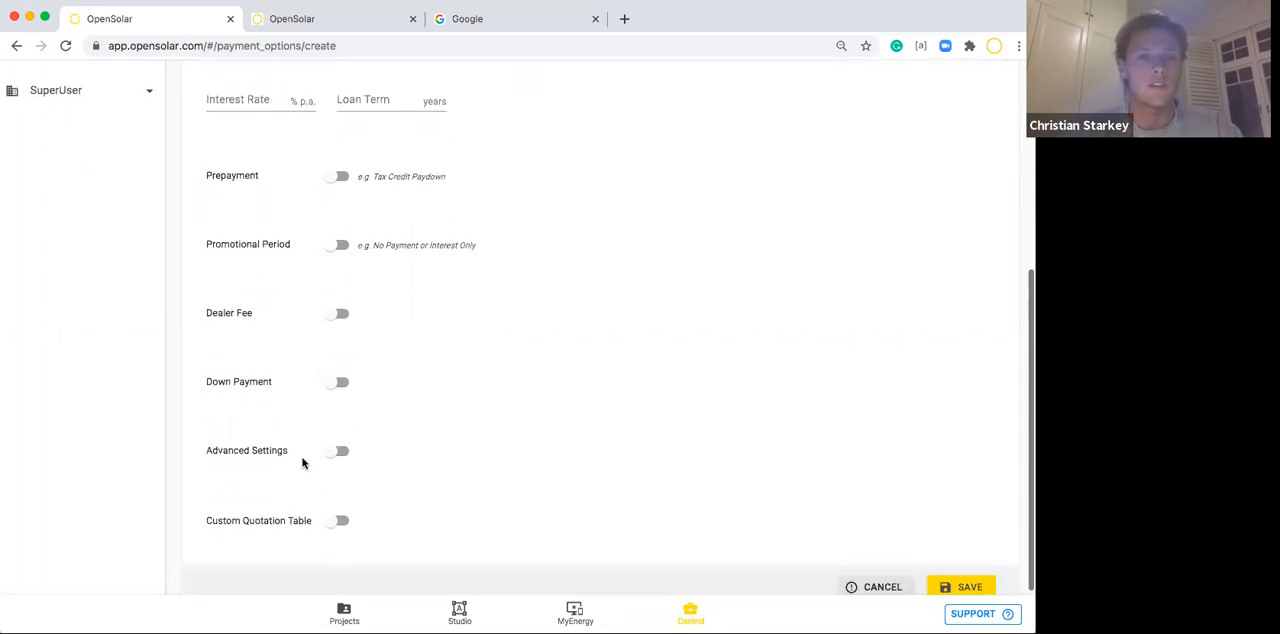
{"action": "scroll", "coordinate": [303, 460], "scroll_direction": "up", "scroll_amount": 3}
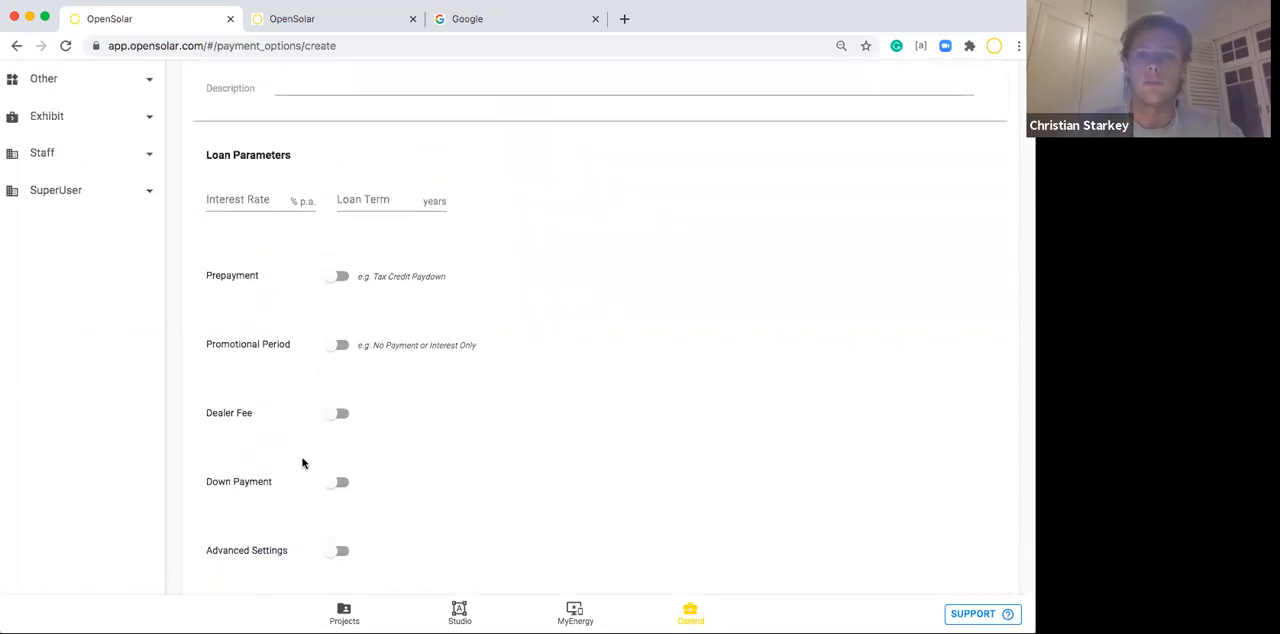
{"action": "scroll", "coordinate": [392, 273], "scroll_direction": "down", "scroll_amount": 3}
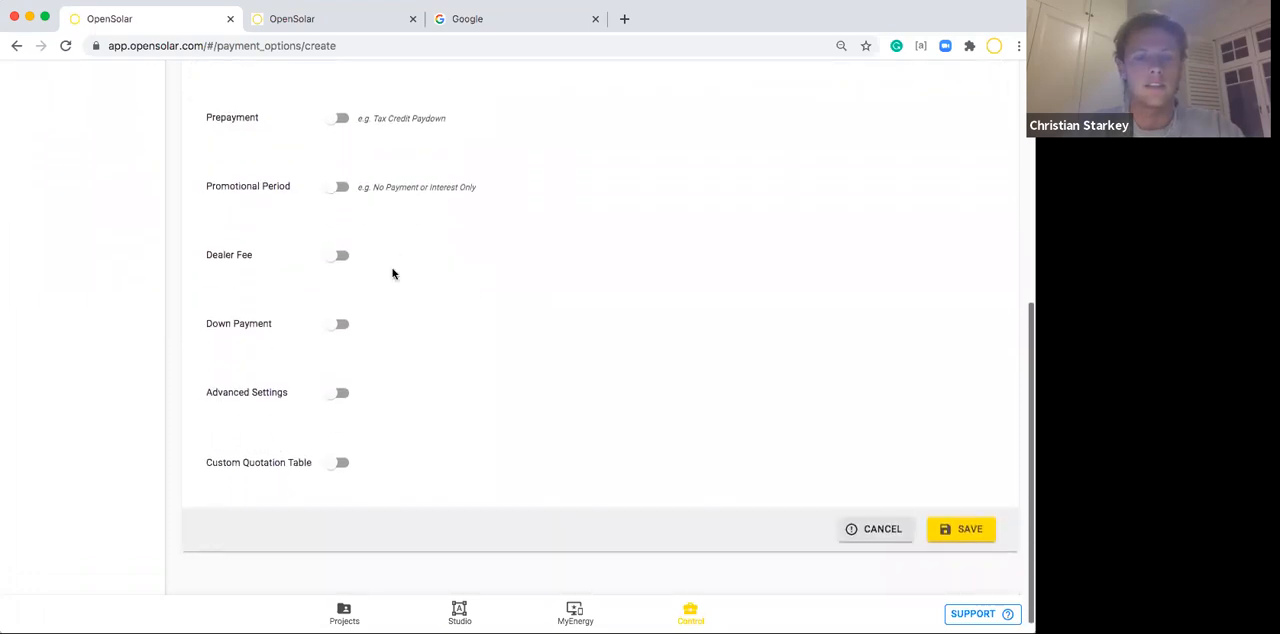
{"action": "scroll", "coordinate": [392, 273], "scroll_direction": "up", "scroll_amount": 5}
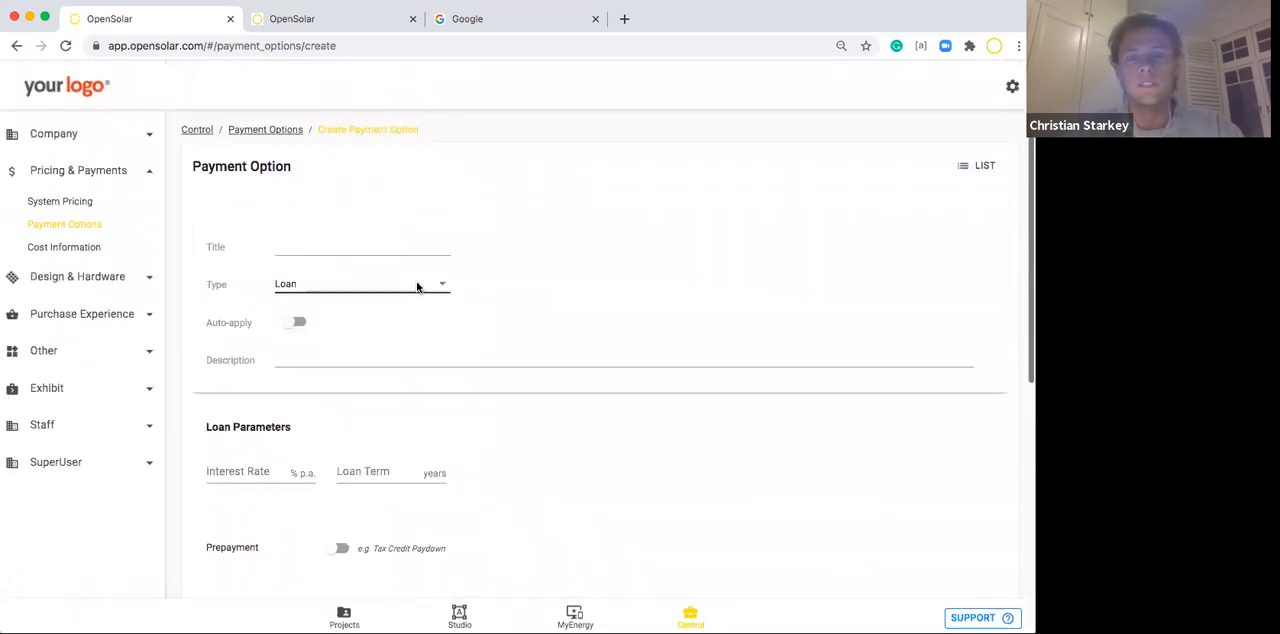
{"action": "left_click", "coordinate": [977, 161]}
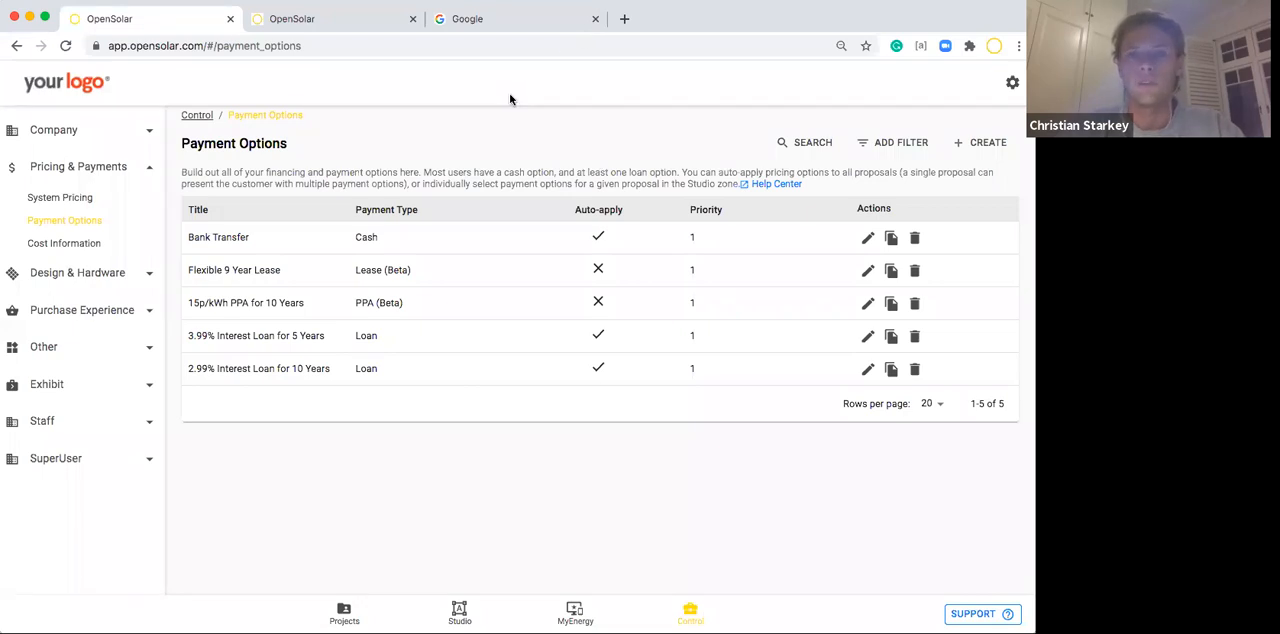
Create a new cost list under Cost Information titled Commercial Cost List and save it.
{"action": "left_click", "coordinate": [51, 246]}
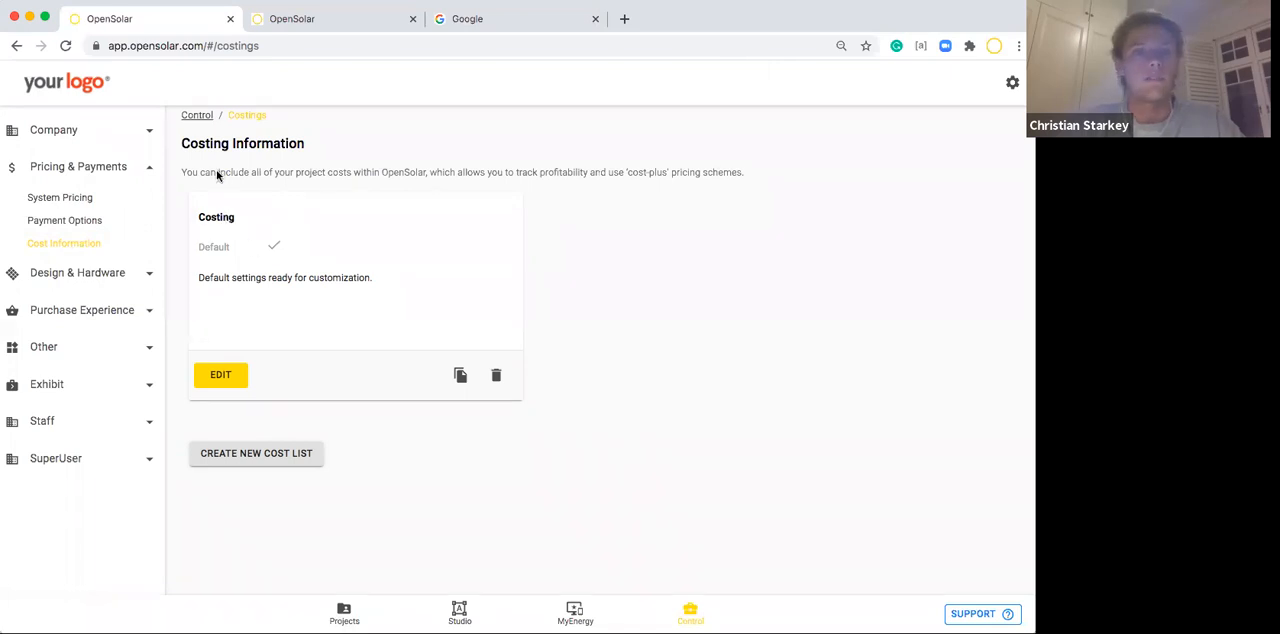
{"action": "left_click", "coordinate": [266, 456]}
{"action": "left_click", "coordinate": [310, 238]}
{"action": "type", "text": "Commercial Cost List"}
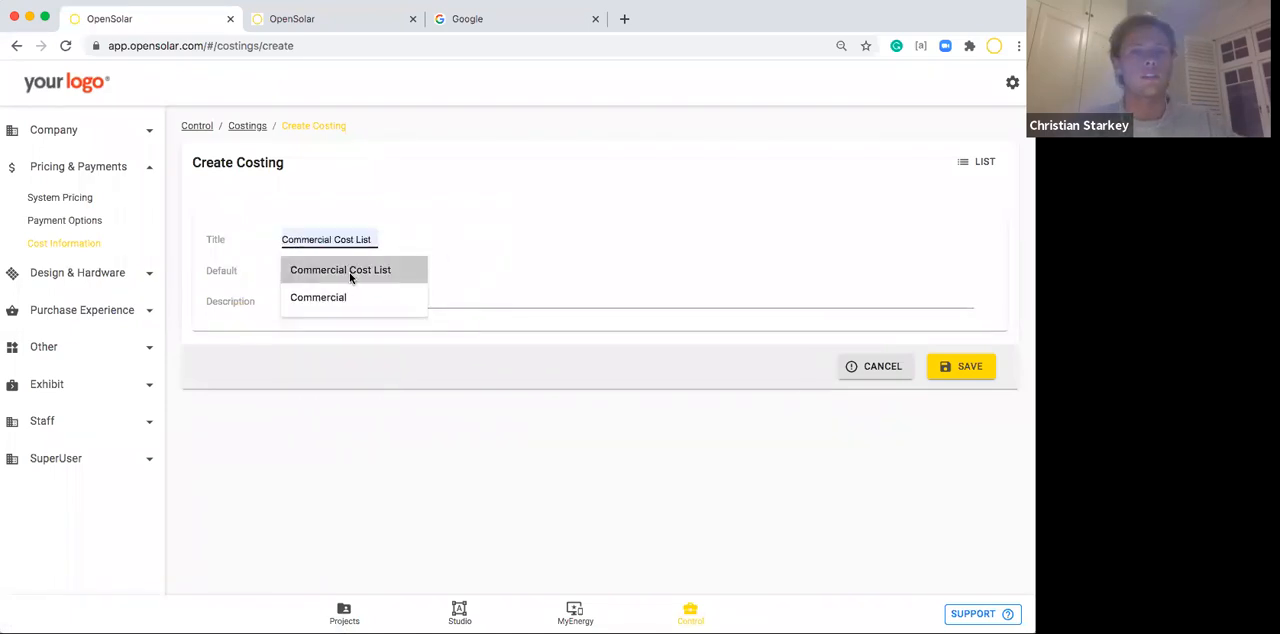
{"action": "left_click", "coordinate": [350, 270]}
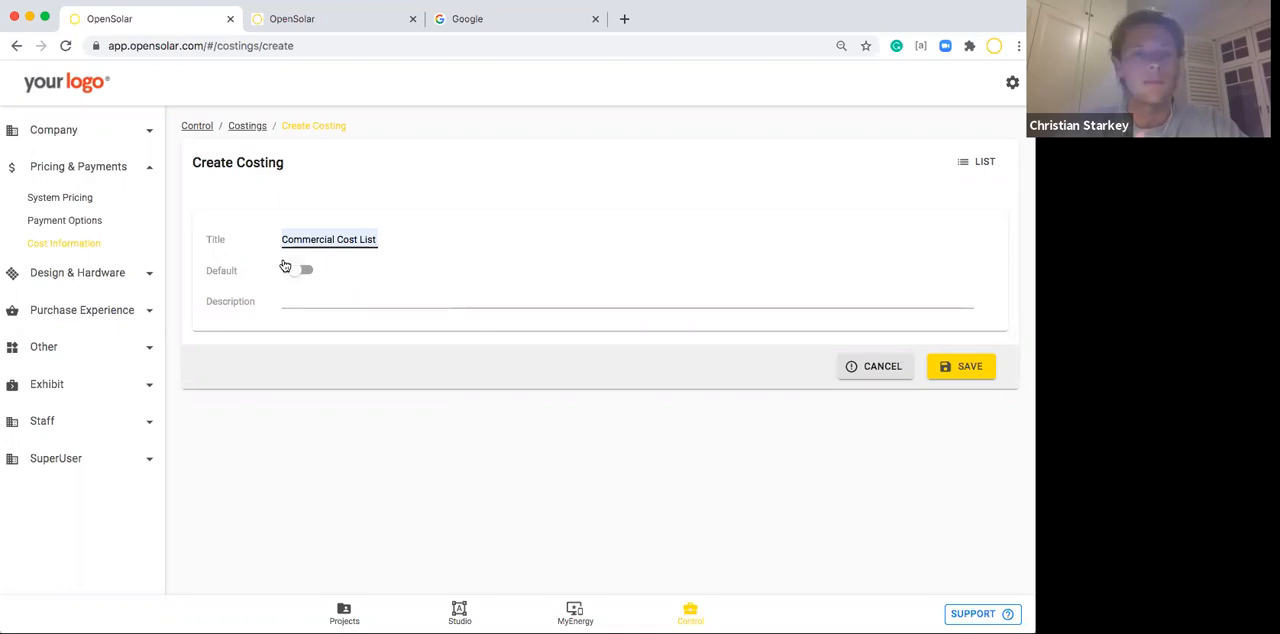
{"action": "left_click", "coordinate": [977, 366]}
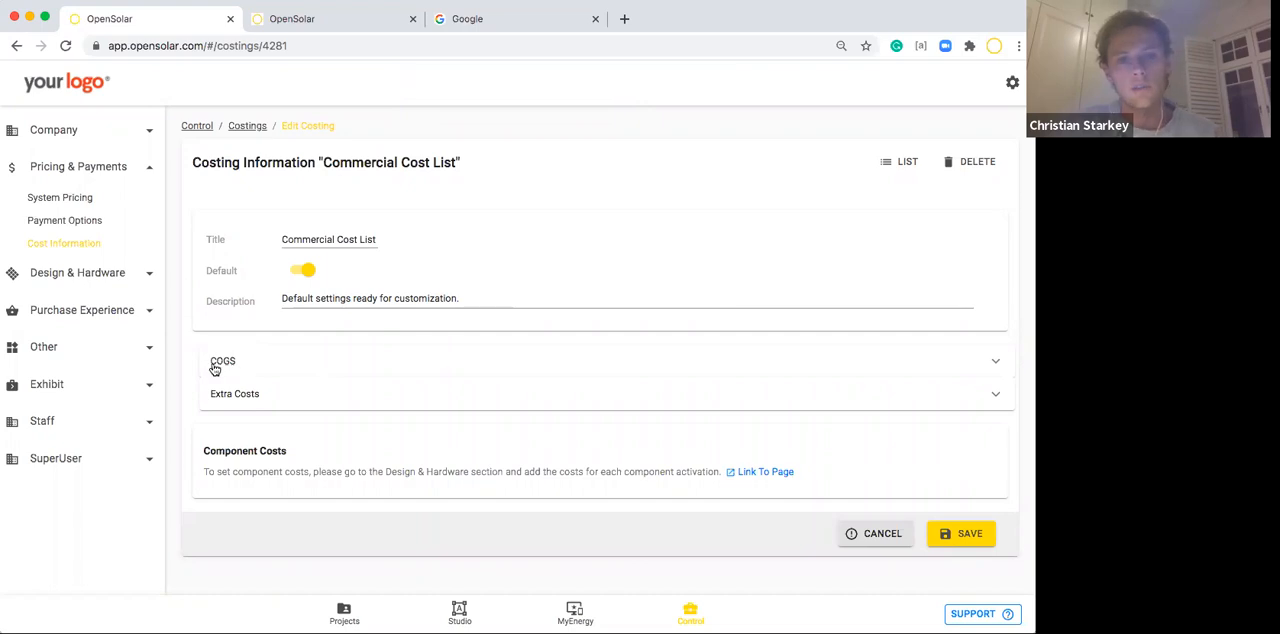
Expand the COGS section of the Commercial Cost List and examine the per system, per panel and per watt cost fields.
{"action": "left_click", "coordinate": [269, 370]}
{"action": "scroll", "coordinate": [269, 370], "scroll_direction": "down", "scroll_amount": 1}
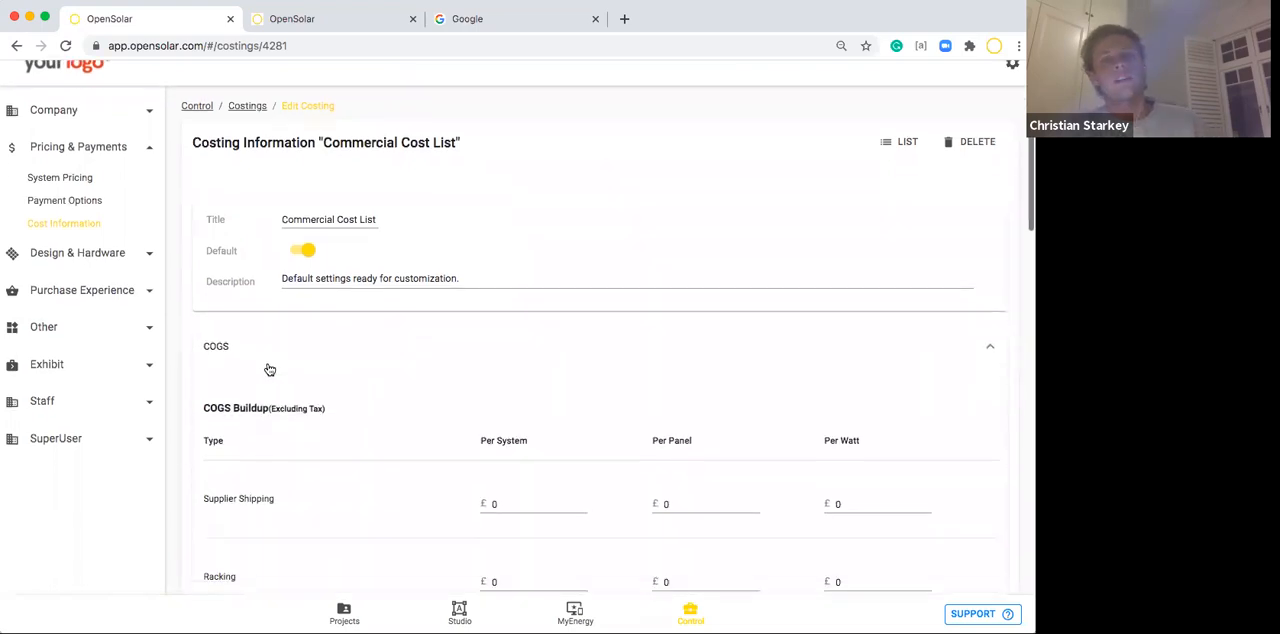
{"action": "scroll", "coordinate": [269, 370], "scroll_direction": "down", "scroll_amount": 5}
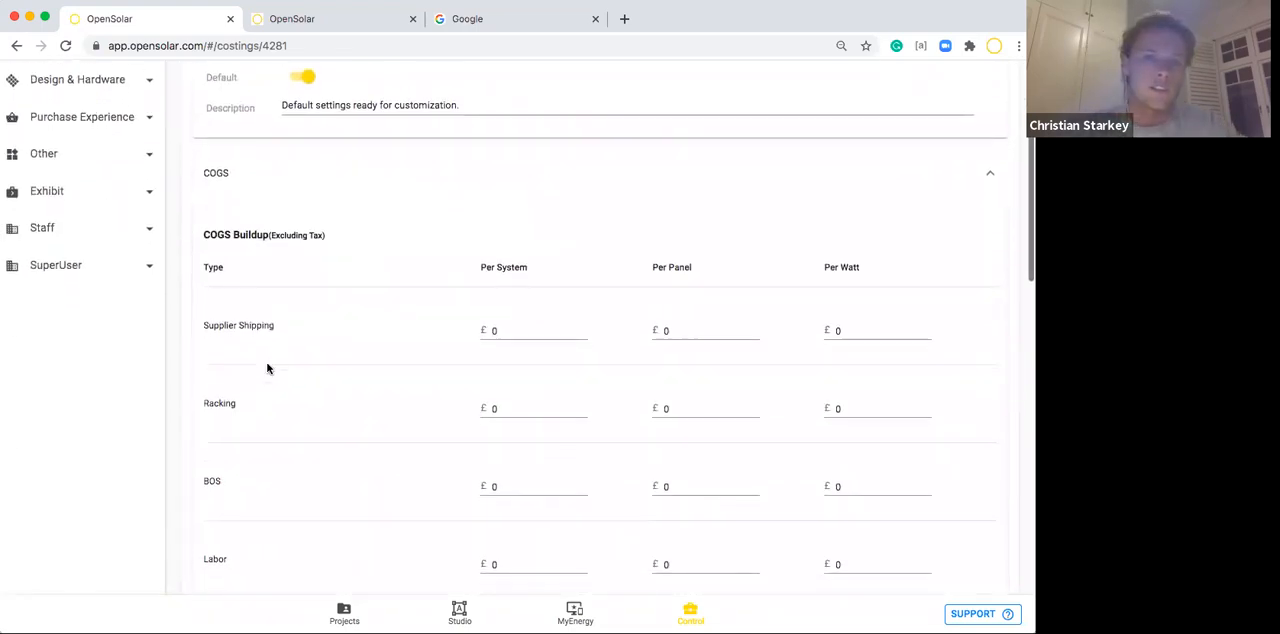
{"action": "scroll", "coordinate": [268, 369], "scroll_direction": "down", "scroll_amount": 3}
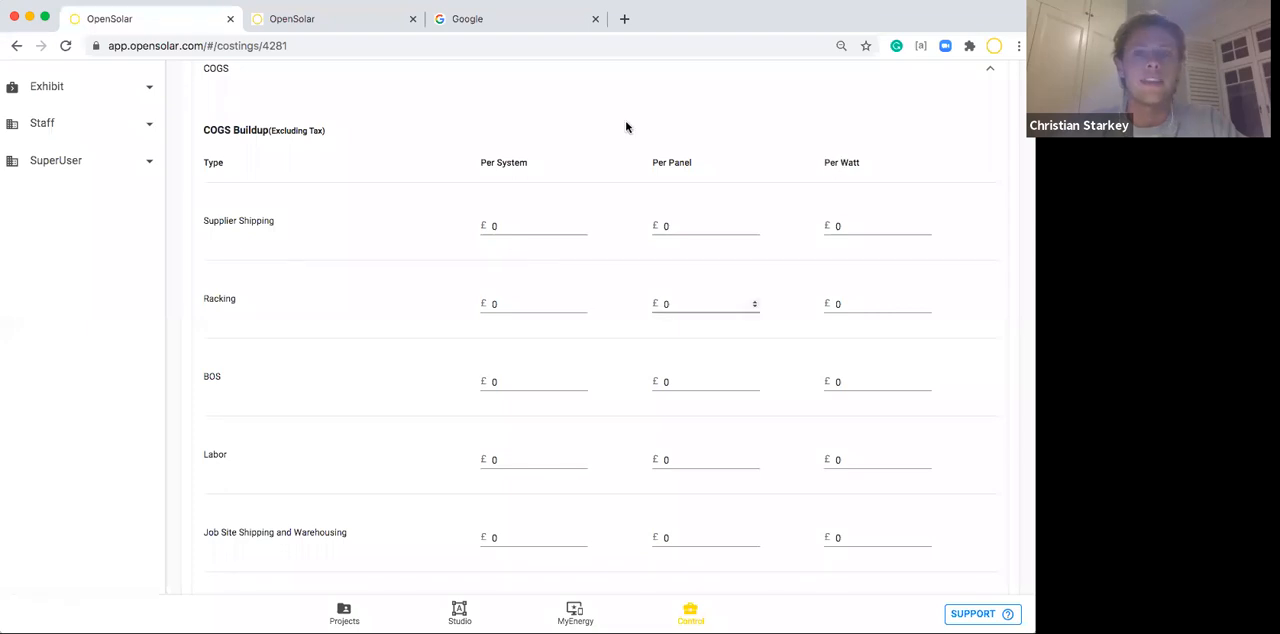
{"action": "scroll", "coordinate": [588, 191], "scroll_direction": "up", "scroll_amount": 1}
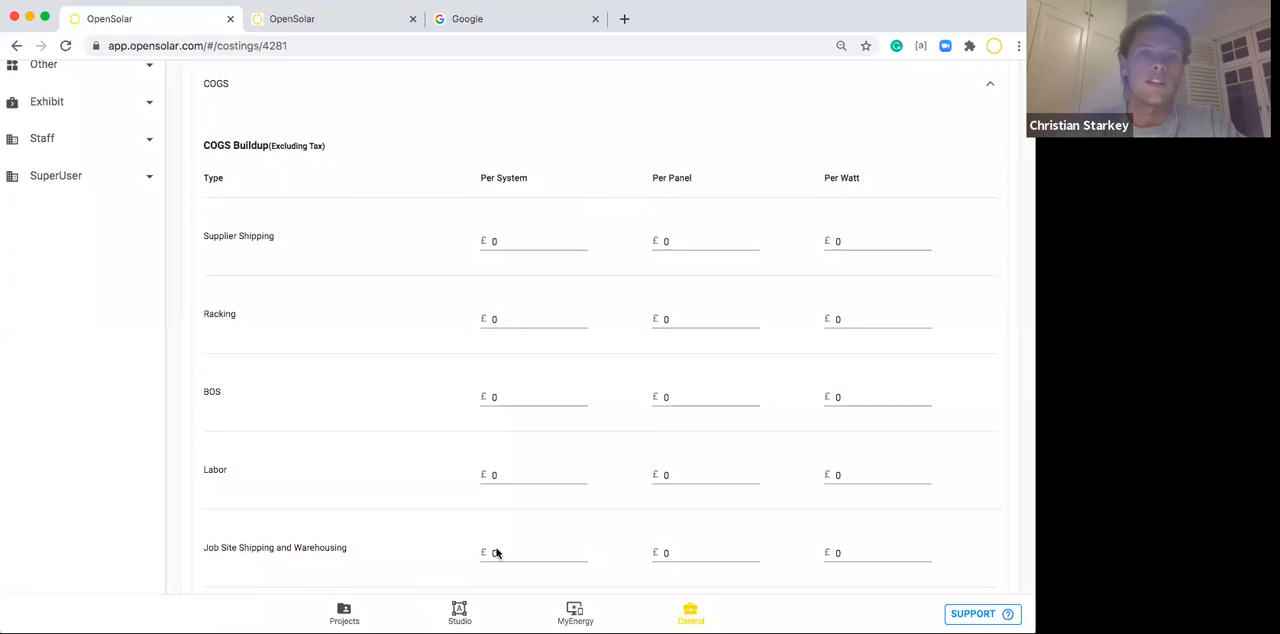
{"action": "scroll", "coordinate": [784, 208], "scroll_direction": "up", "scroll_amount": 2}
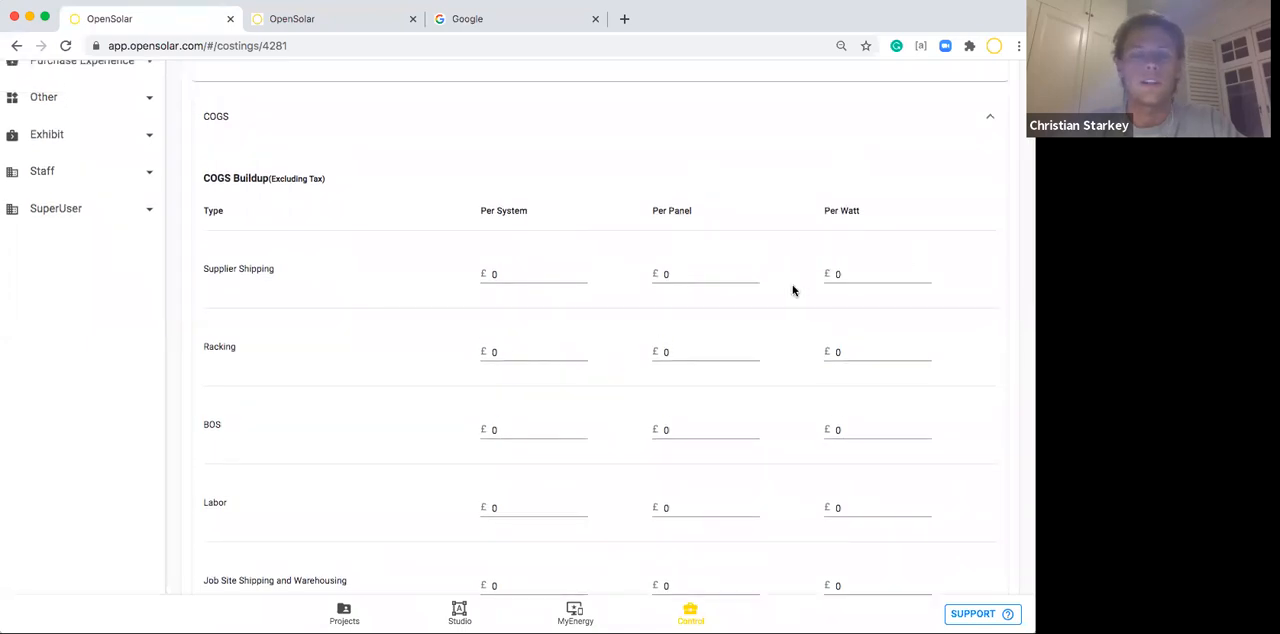
Try a Racking cost of £0.5 per watt in the COGS Buildup and reset it to 0.
{"action": "left_click", "coordinate": [849, 351]}
{"action": "key", "text": "BackSpace"}
{"action": "type", "text": "0.5"}
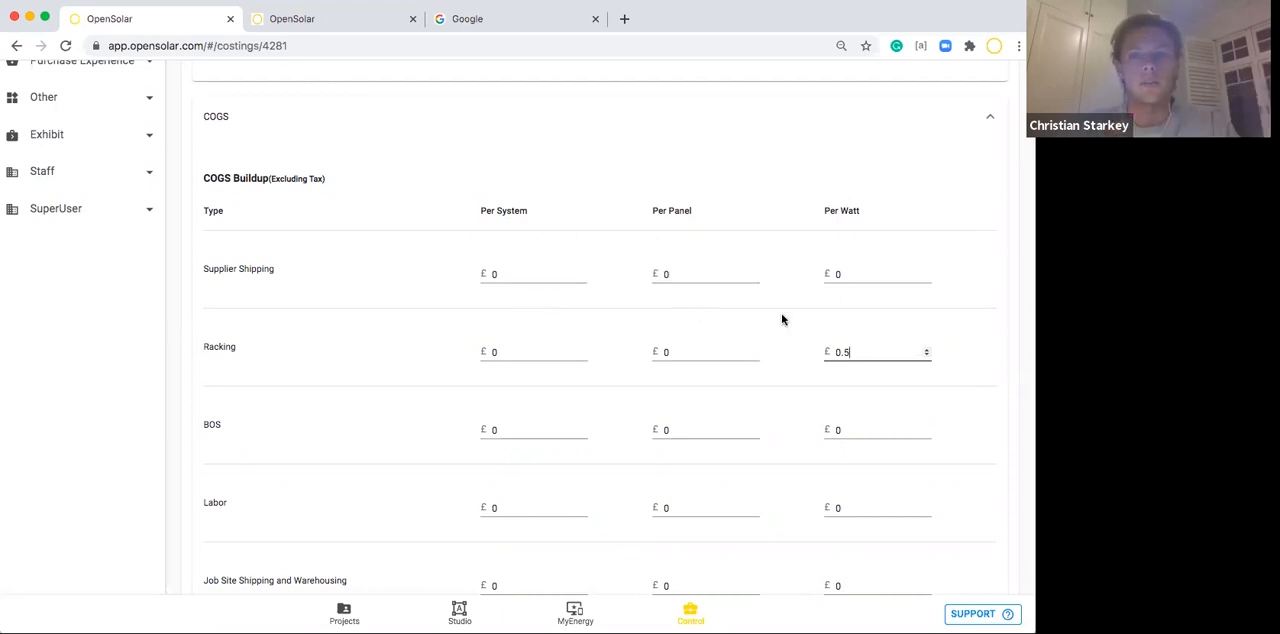
{"action": "key", "text": "BackSpace"}
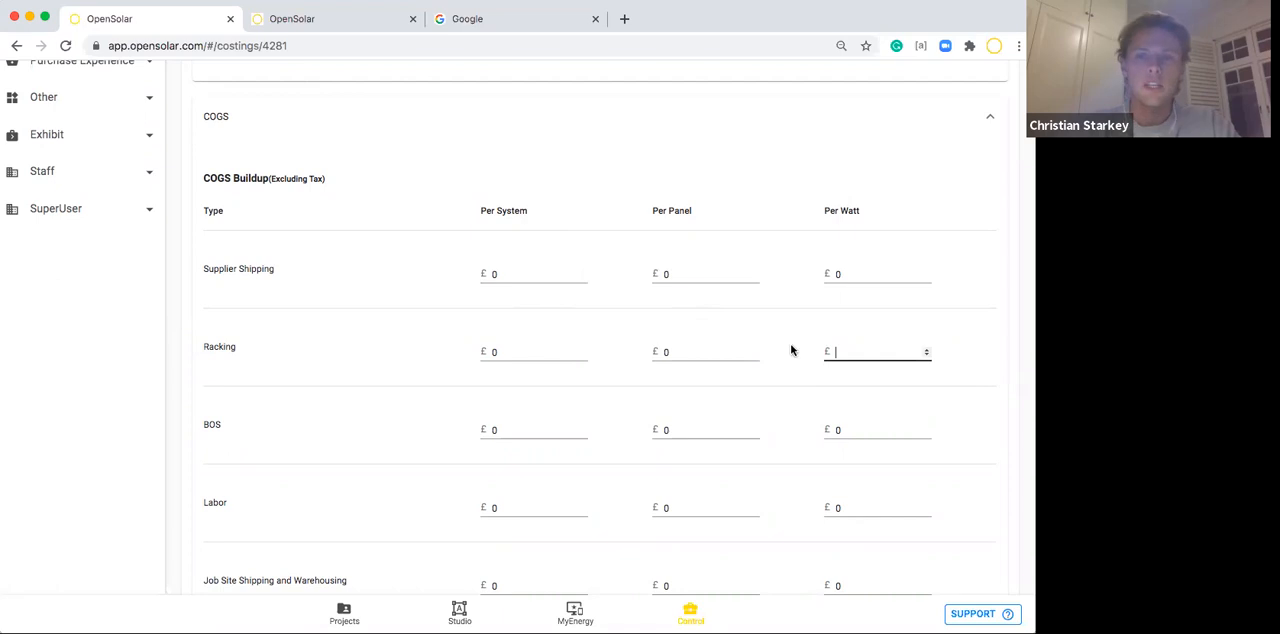
{"action": "left_click", "coordinate": [781, 298]}
{"action": "left_click", "coordinate": [834, 350]}
{"action": "type", "text": "0"}
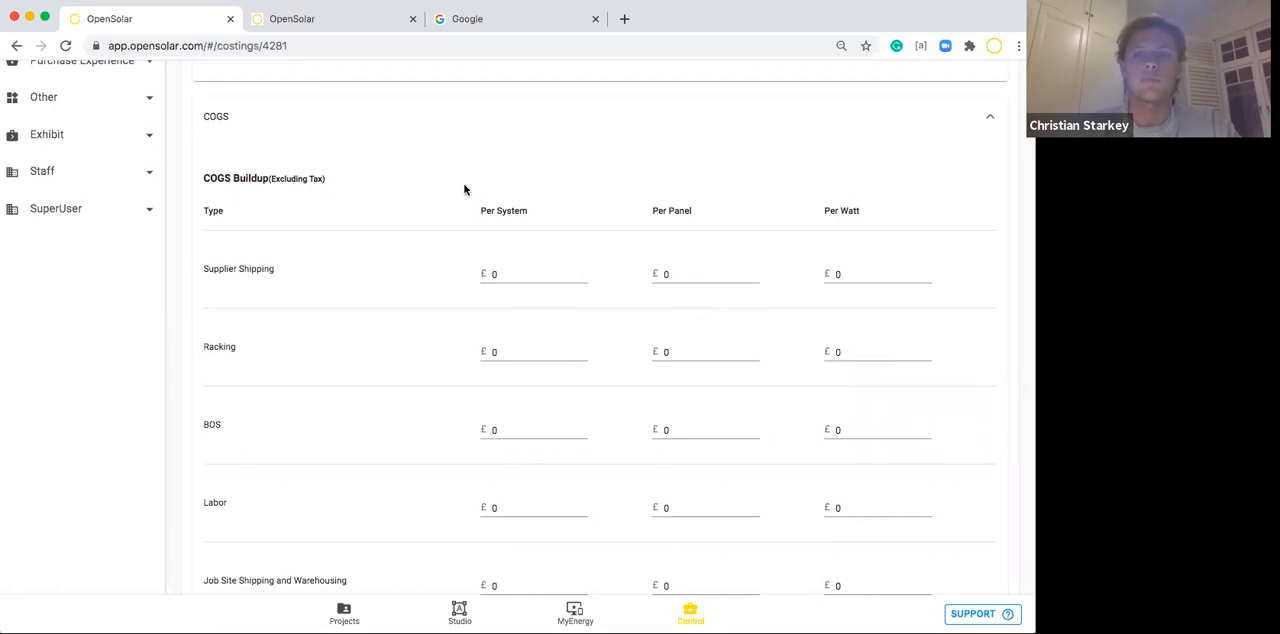
Review the remaining COGS Buildup rows and the Acquisition Cost section with its lead generation and salary allocations.
{"action": "scroll", "coordinate": [306, 357], "scroll_direction": "down", "scroll_amount": 2}
{"action": "scroll", "coordinate": [307, 357], "scroll_direction": "down", "scroll_amount": 1}
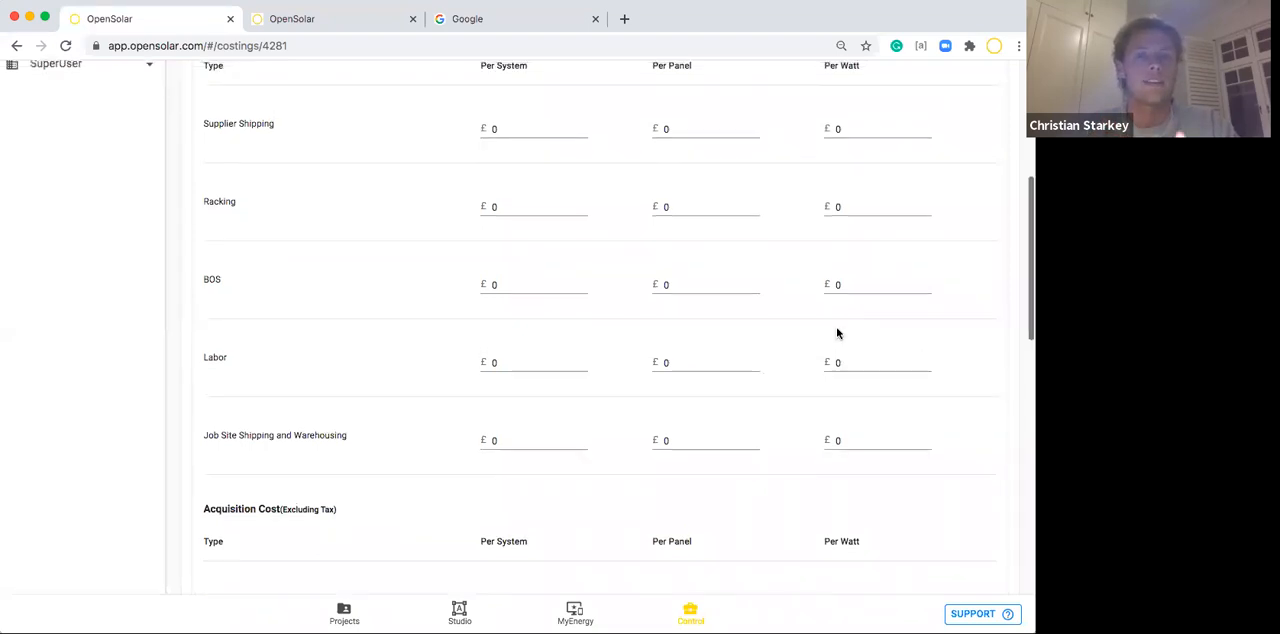
{"action": "scroll", "coordinate": [838, 333], "scroll_direction": "up", "scroll_amount": 1}
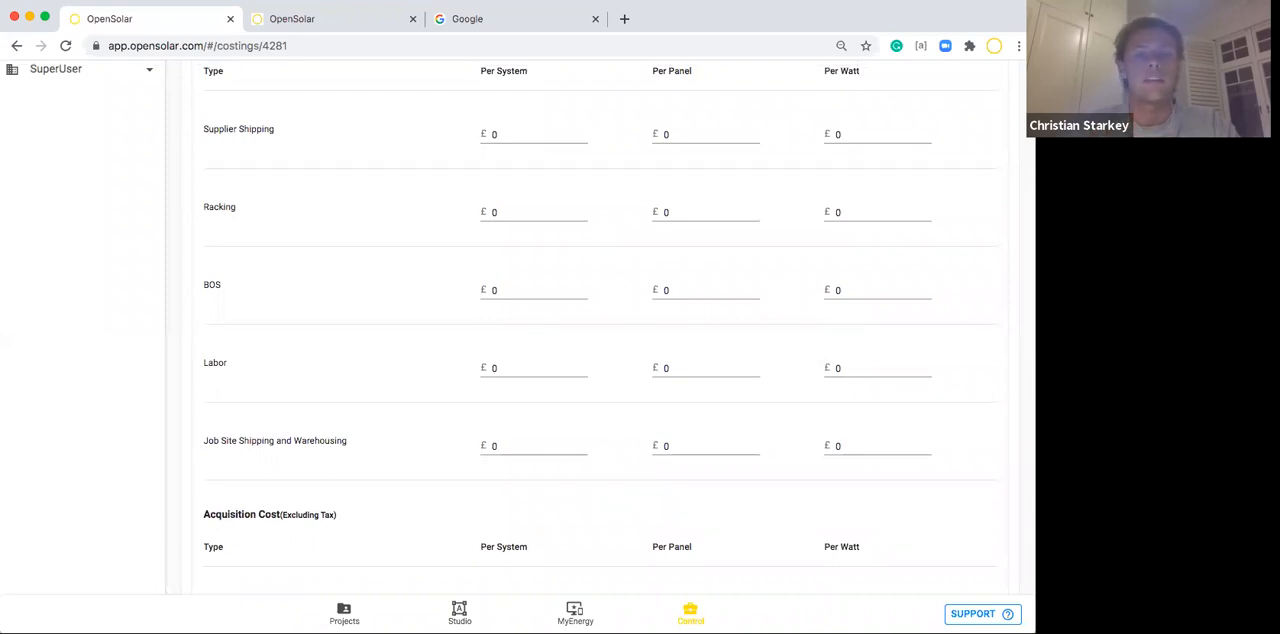
{"action": "scroll", "coordinate": [389, 512], "scroll_direction": "down", "scroll_amount": 3}
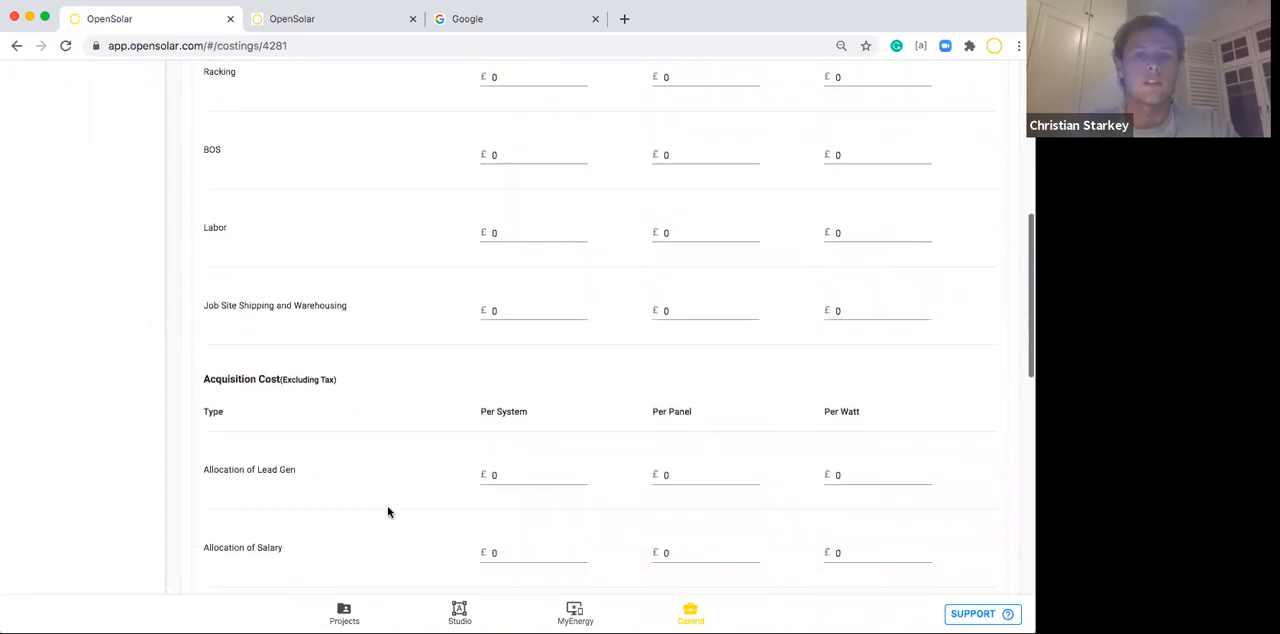
{"action": "scroll", "coordinate": [389, 512], "scroll_direction": "up", "scroll_amount": 5}
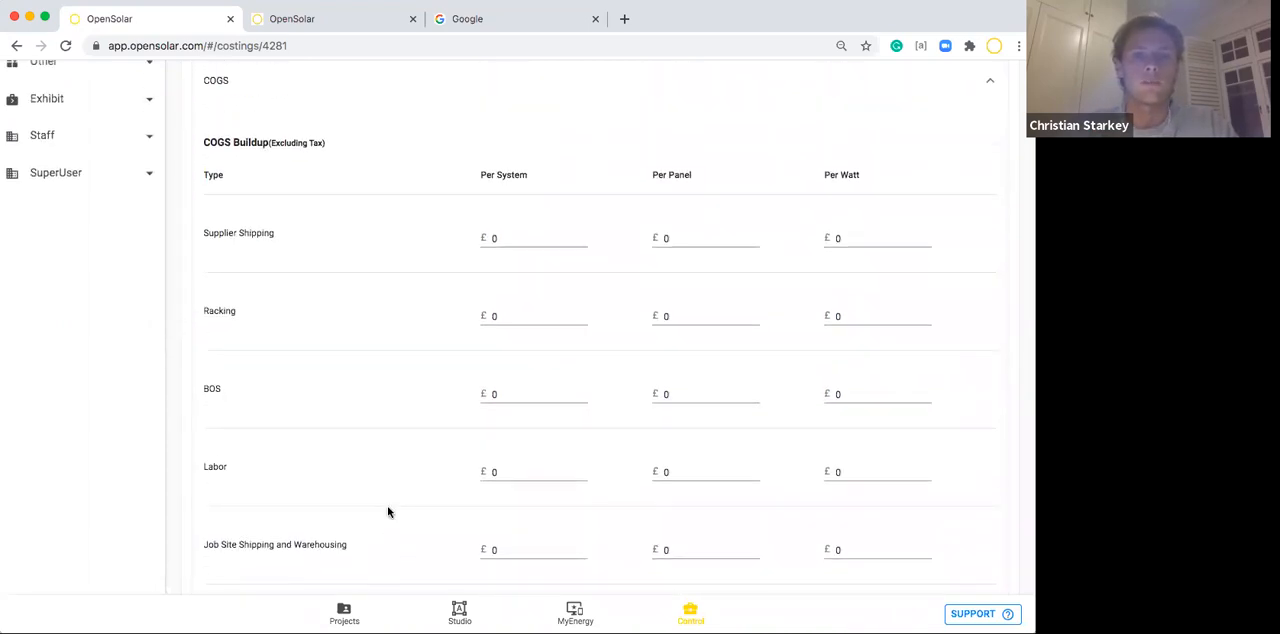
Review the Fulfillment costs, expand Extra Costs, and examine the Job Difficulty rows and Steep Pitch Range of the Commercial Cost List.
{"action": "scroll", "coordinate": [389, 512], "scroll_direction": "down", "scroll_amount": 5}
{"action": "scroll", "coordinate": [389, 512], "scroll_direction": "down", "scroll_amount": 5}
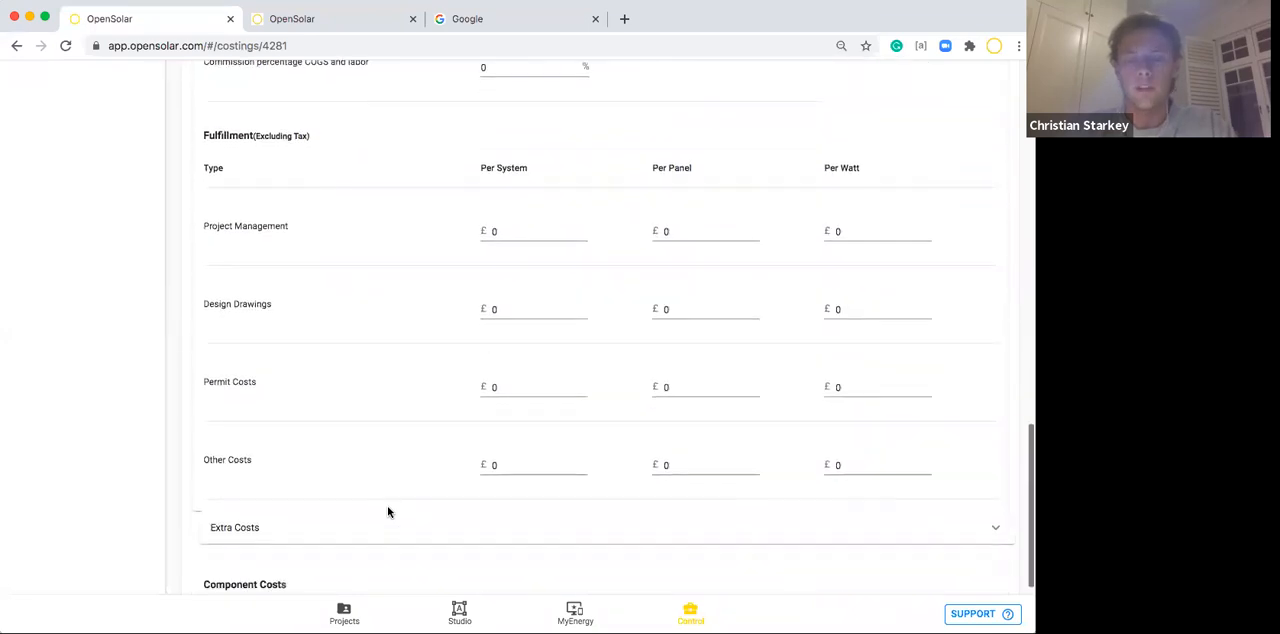
{"action": "scroll", "coordinate": [389, 512], "scroll_direction": "down", "scroll_amount": 1}
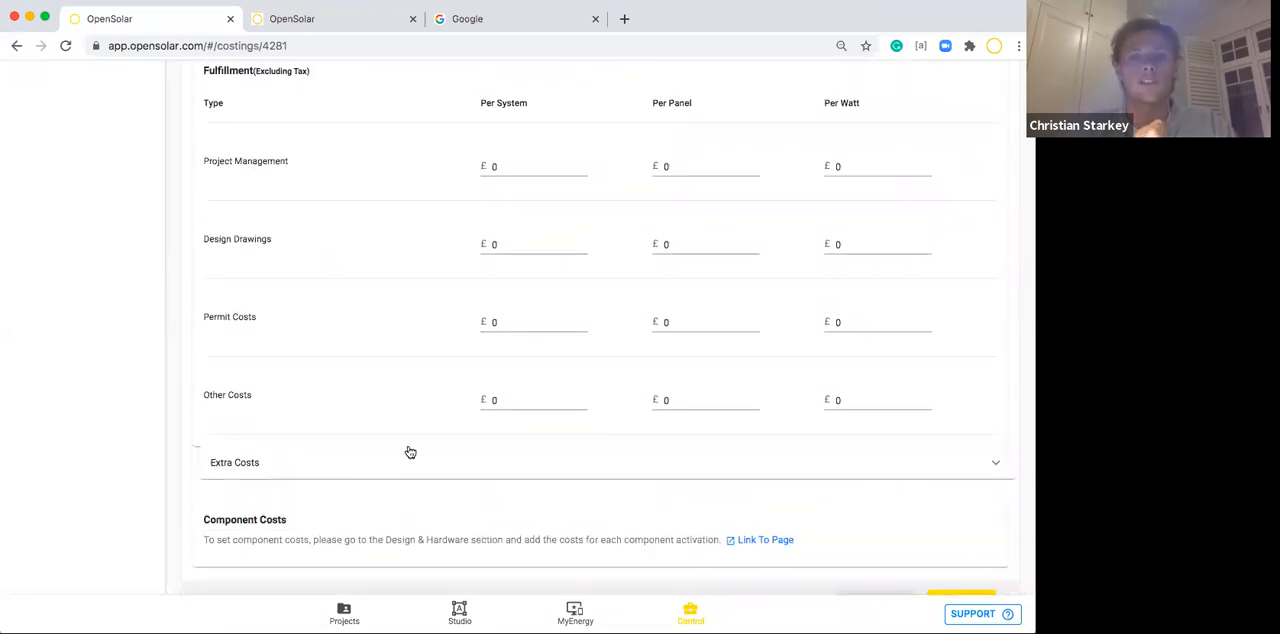
{"action": "left_click", "coordinate": [404, 471]}
{"action": "scroll", "coordinate": [405, 473], "scroll_direction": "down", "scroll_amount": 5}
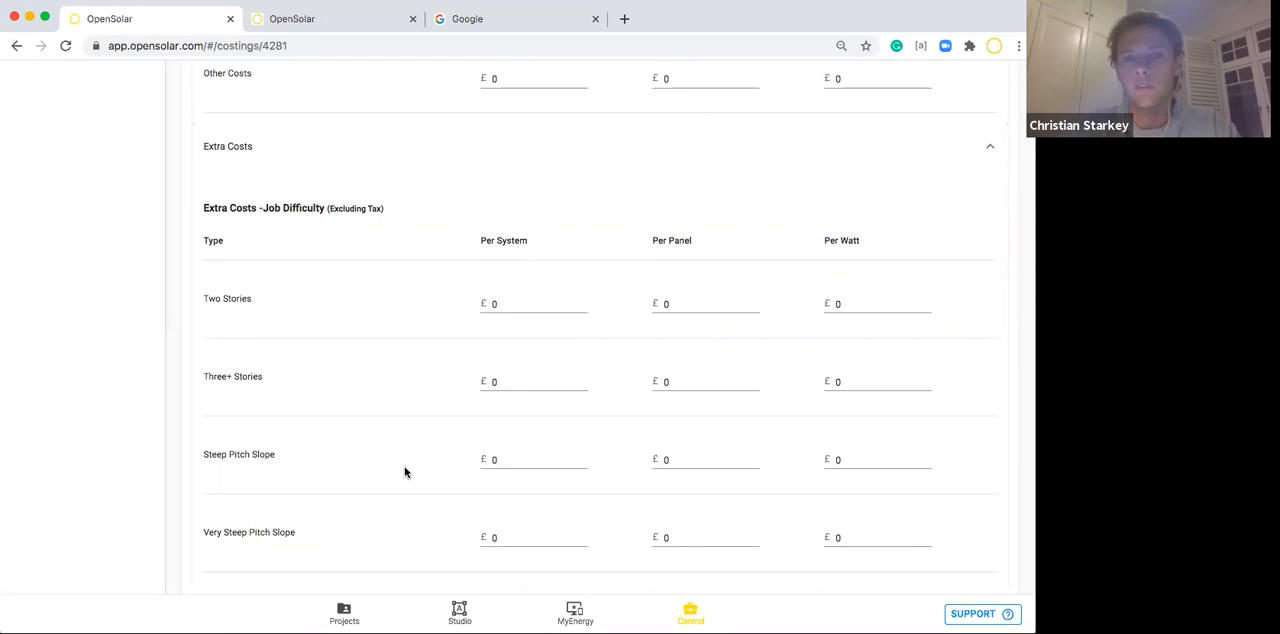
{"action": "scroll", "coordinate": [405, 472], "scroll_direction": "down", "scroll_amount": 3}
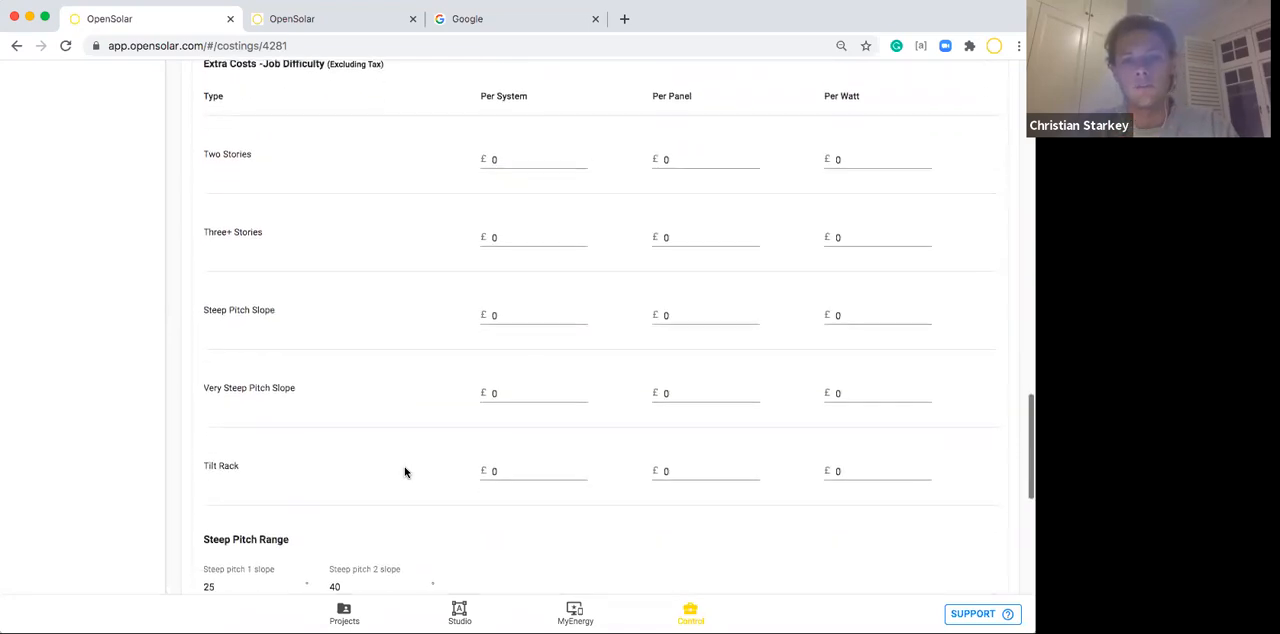
{"action": "scroll", "coordinate": [405, 472], "scroll_direction": "down", "scroll_amount": 1}
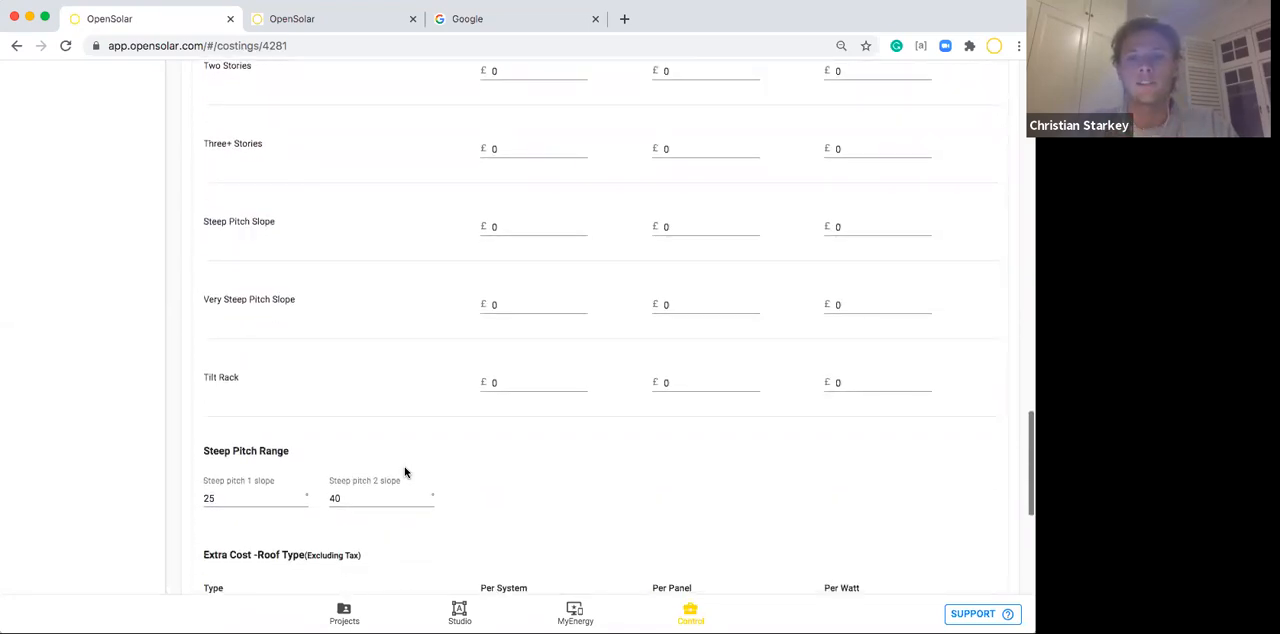
{"action": "scroll", "coordinate": [405, 472], "scroll_direction": "up", "scroll_amount": 2}
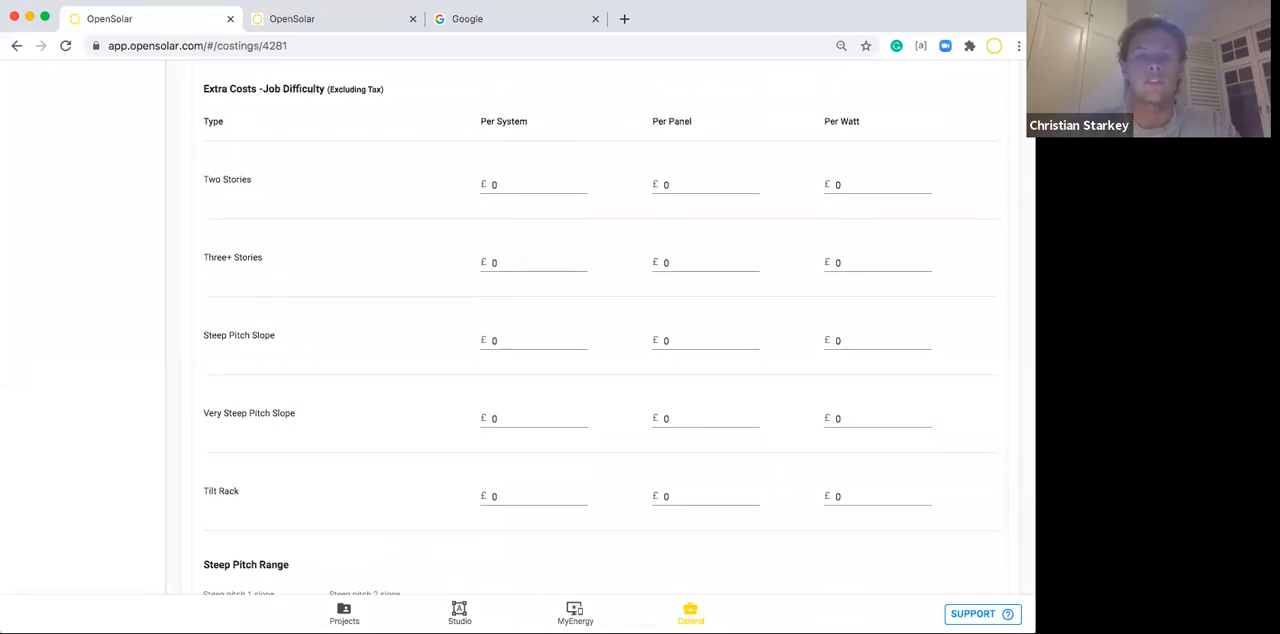
{"action": "scroll", "coordinate": [600, 330], "scroll_direction": "down", "scroll_amount": 2}
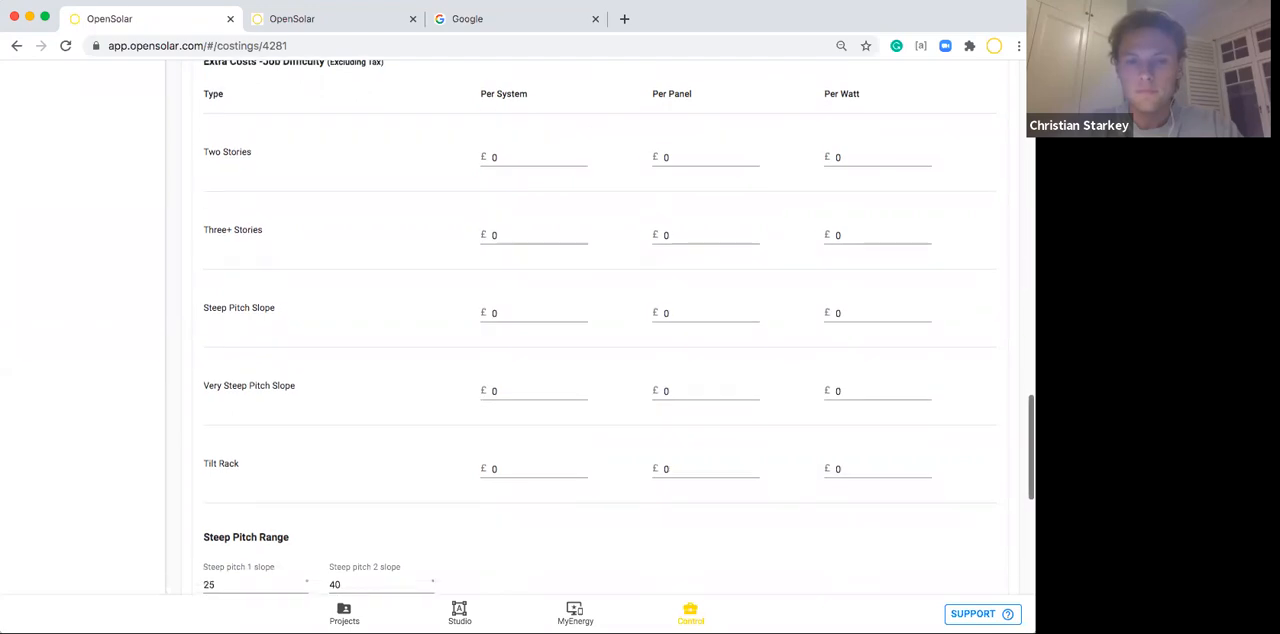
{"action": "scroll", "coordinate": [469, 510], "scroll_direction": "down", "scroll_amount": 5}
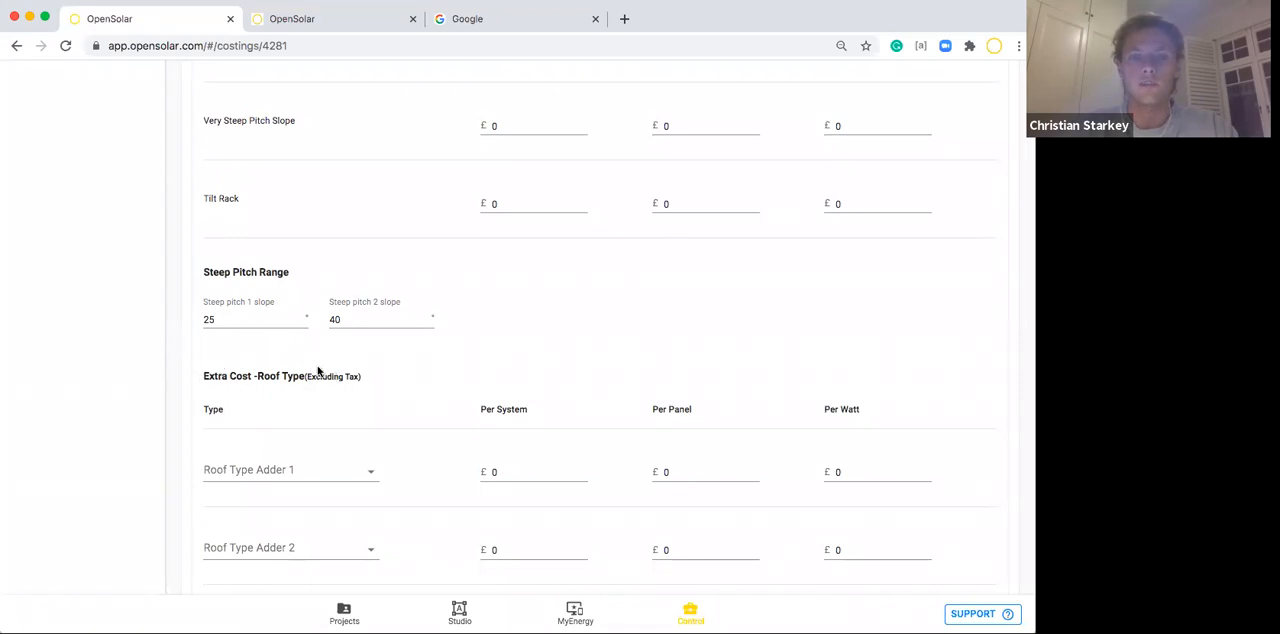
Set Roof Type Adder 1 to Metal Shingle with an extra cost of £20 per panel.
{"action": "left_click", "coordinate": [240, 467]}
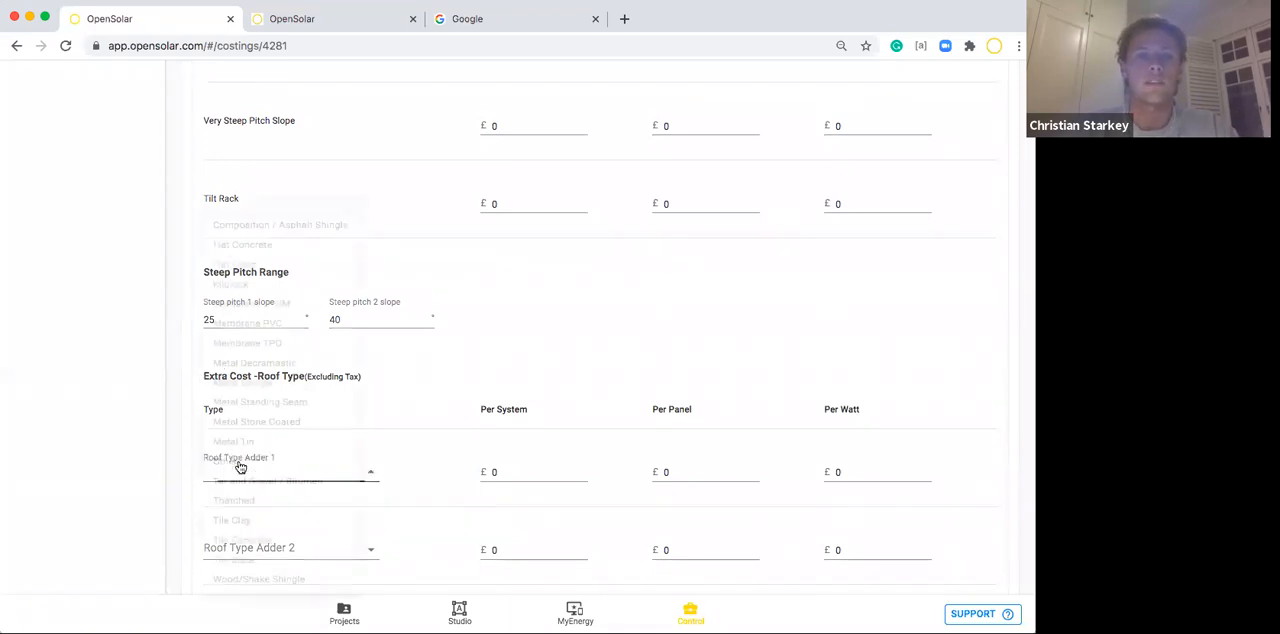
{"action": "left_click", "coordinate": [250, 362]}
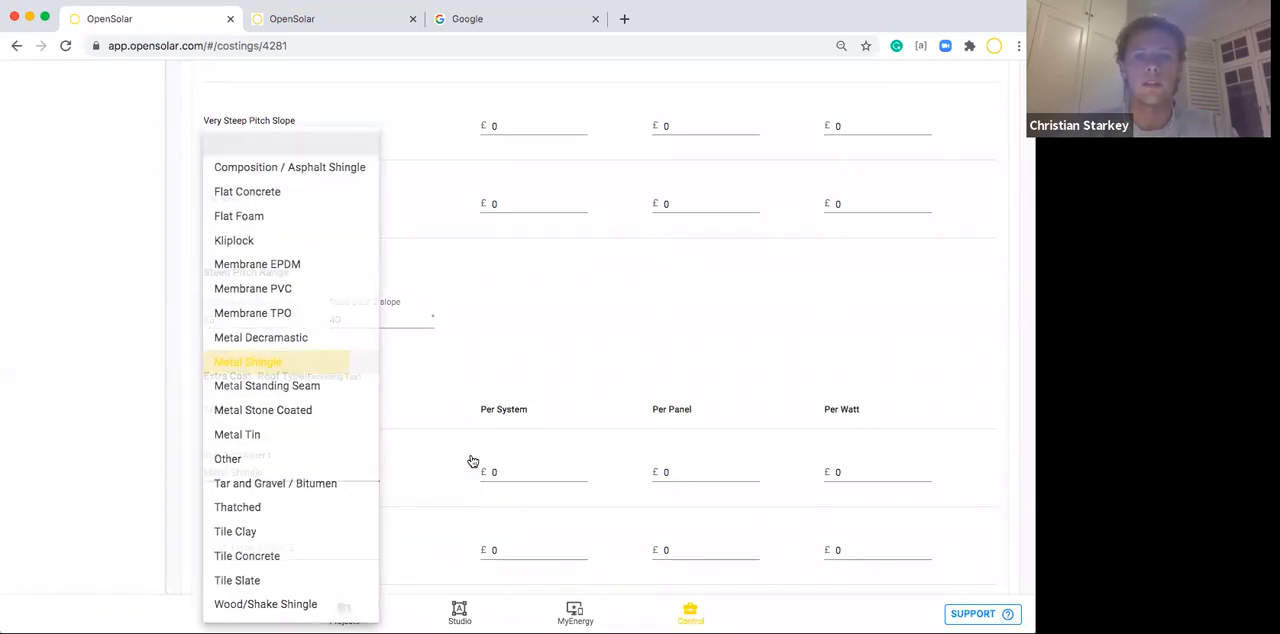
{"action": "left_click", "coordinate": [685, 472]}
{"action": "key", "text": "BackSpace"}
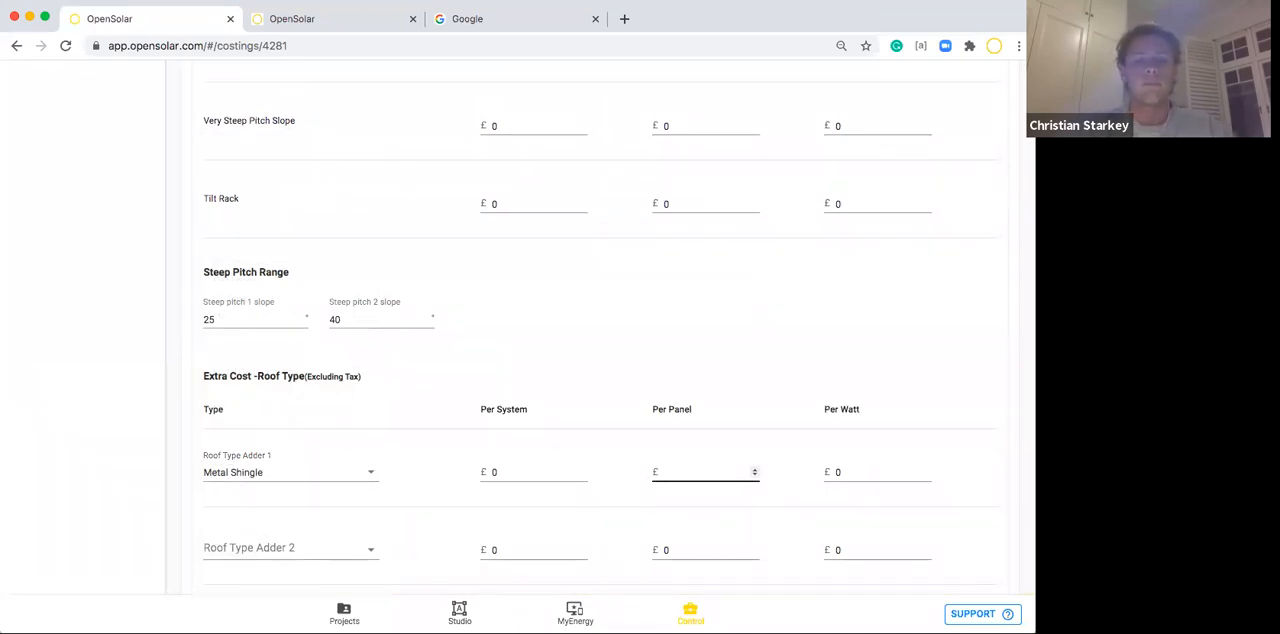
{"action": "left_click", "coordinate": [612, 433]}
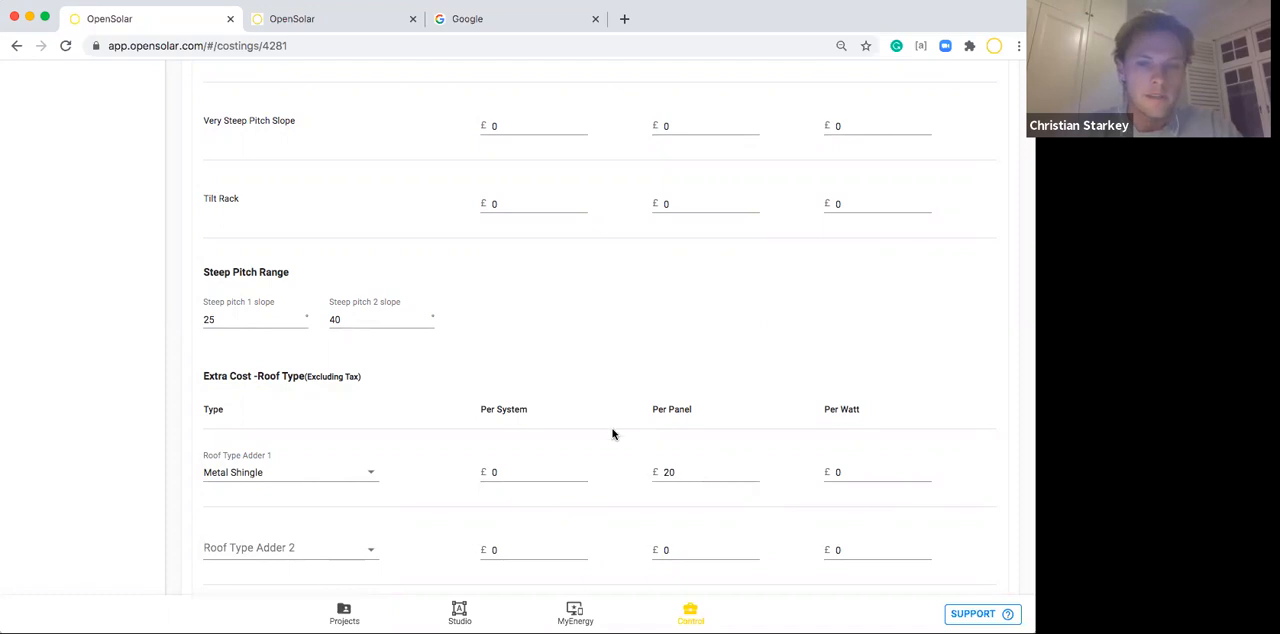
{"action": "scroll", "coordinate": [533, 293], "scroll_direction": "down", "scroll_amount": 2}
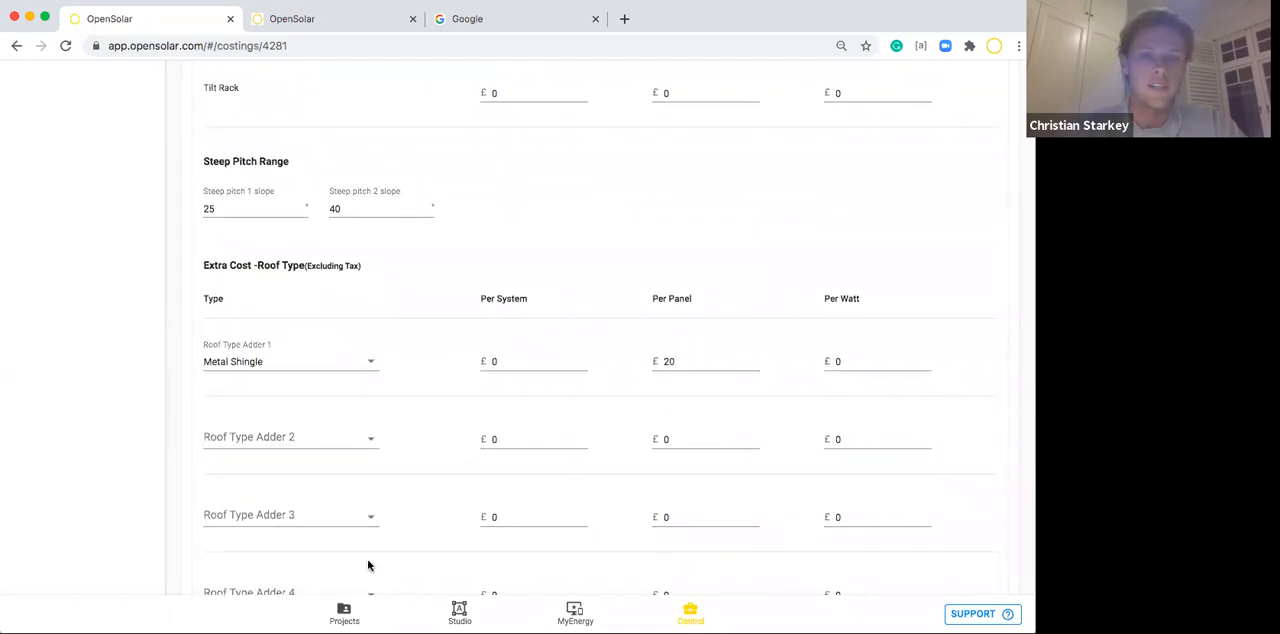
Open a project from the project list and review its Sales & Service and Site Details sections.
{"action": "left_click", "coordinate": [344, 613]}
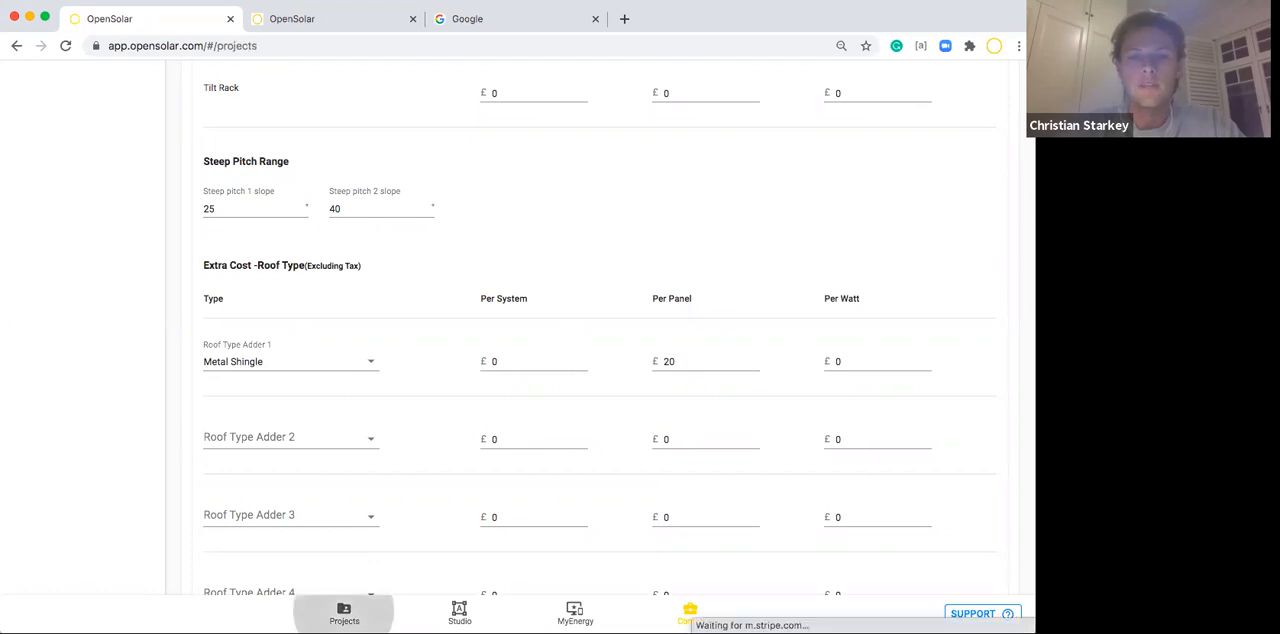
{"action": "left_click", "coordinate": [134, 213]}
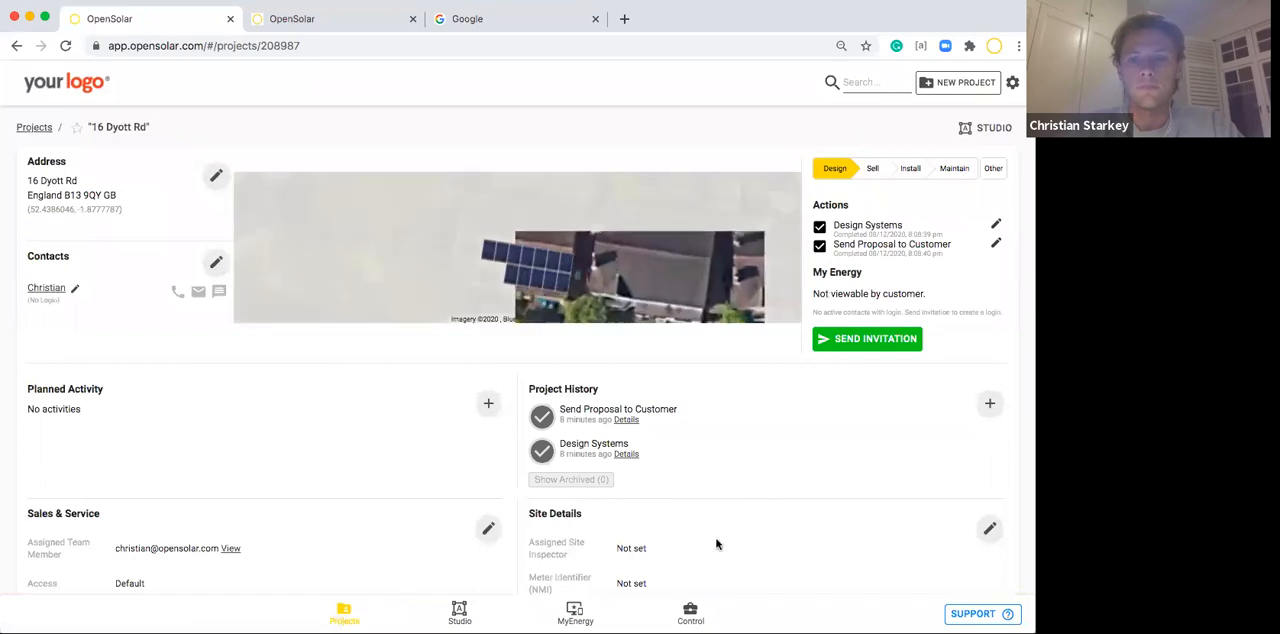
{"action": "scroll", "coordinate": [714, 540], "scroll_direction": "down", "scroll_amount": 3}
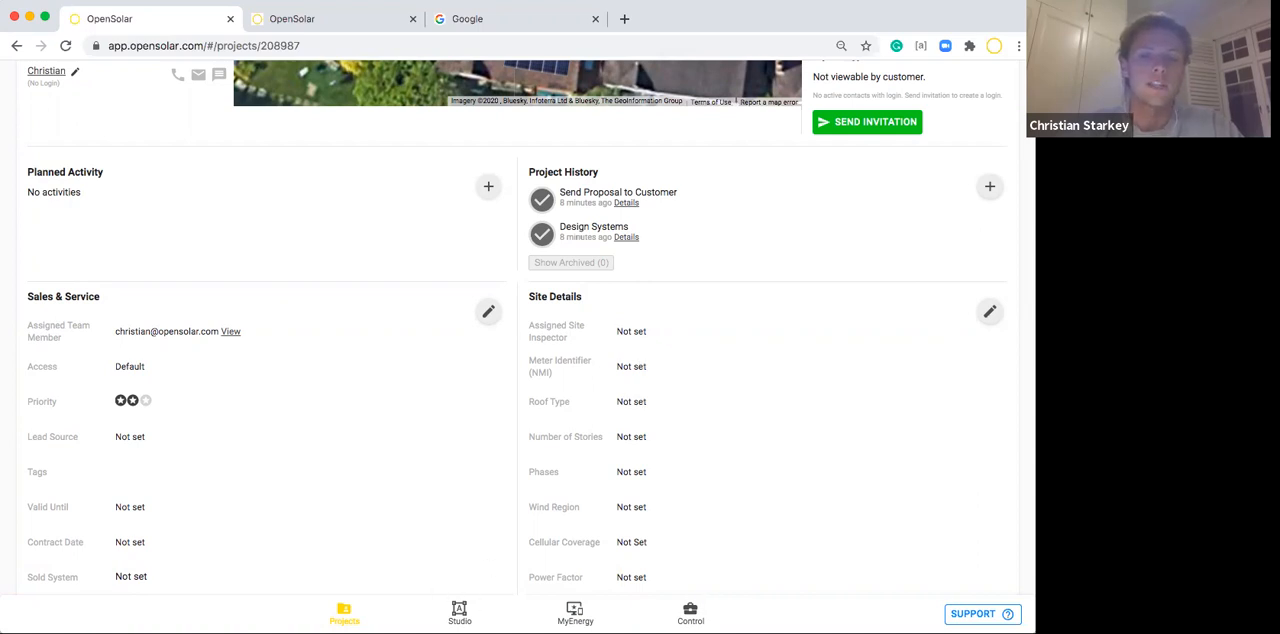
Reopen the Commercial Cost List under Cost Information in Control, turn off its Default setting and save it.
{"action": "left_click", "coordinate": [689, 610]}
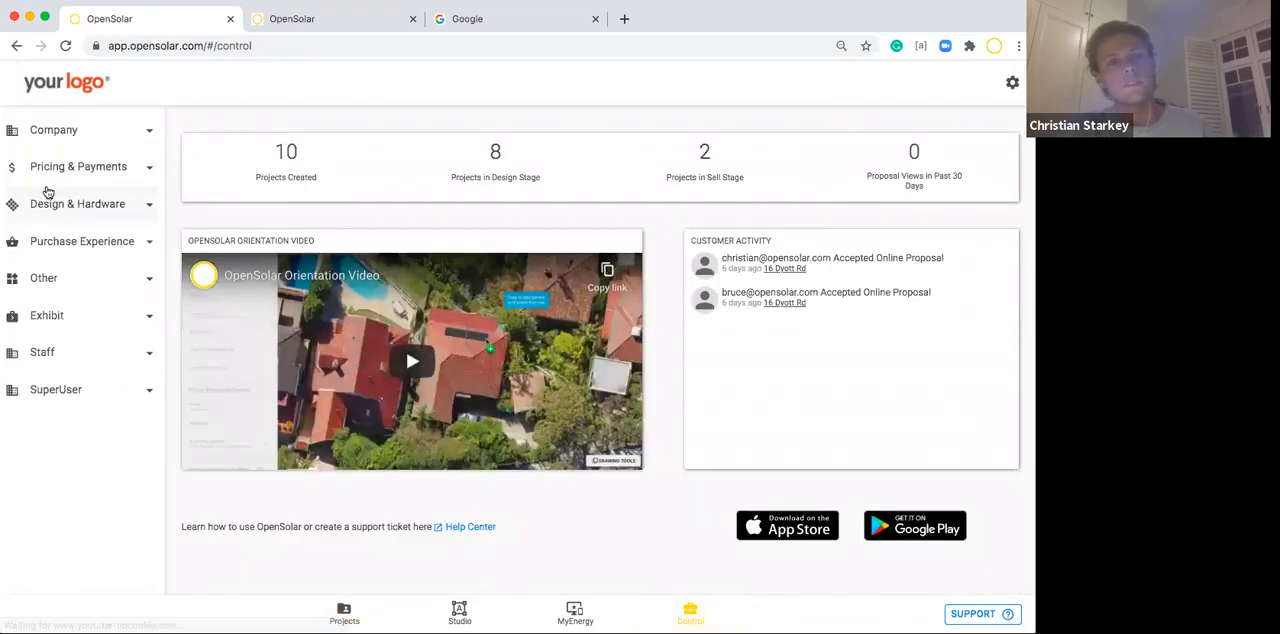
{"action": "left_click", "coordinate": [40, 178]}
{"action": "left_click", "coordinate": [55, 245]}
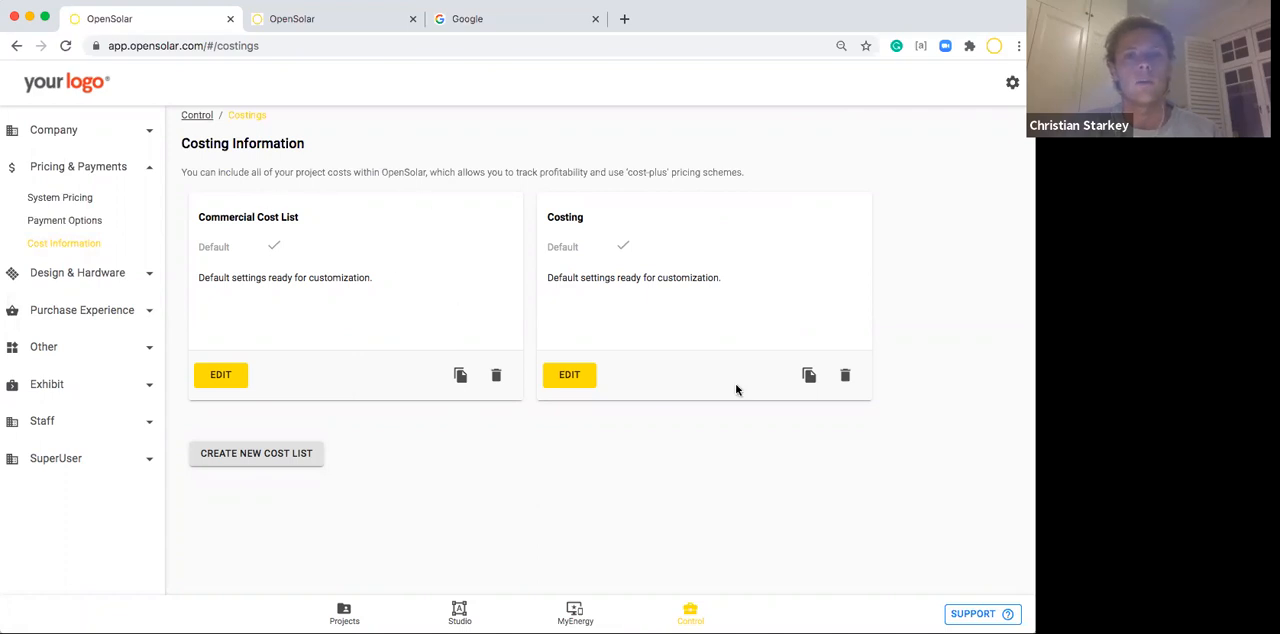
{"action": "left_click", "coordinate": [221, 376]}
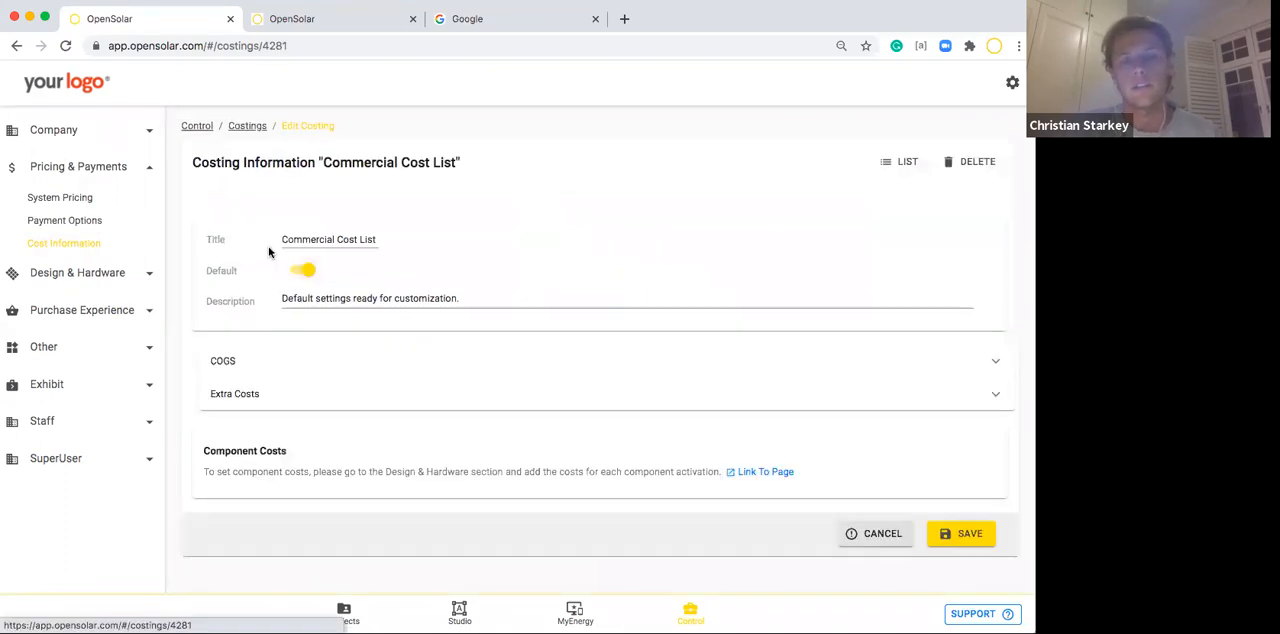
{"action": "left_click", "coordinate": [962, 533]}
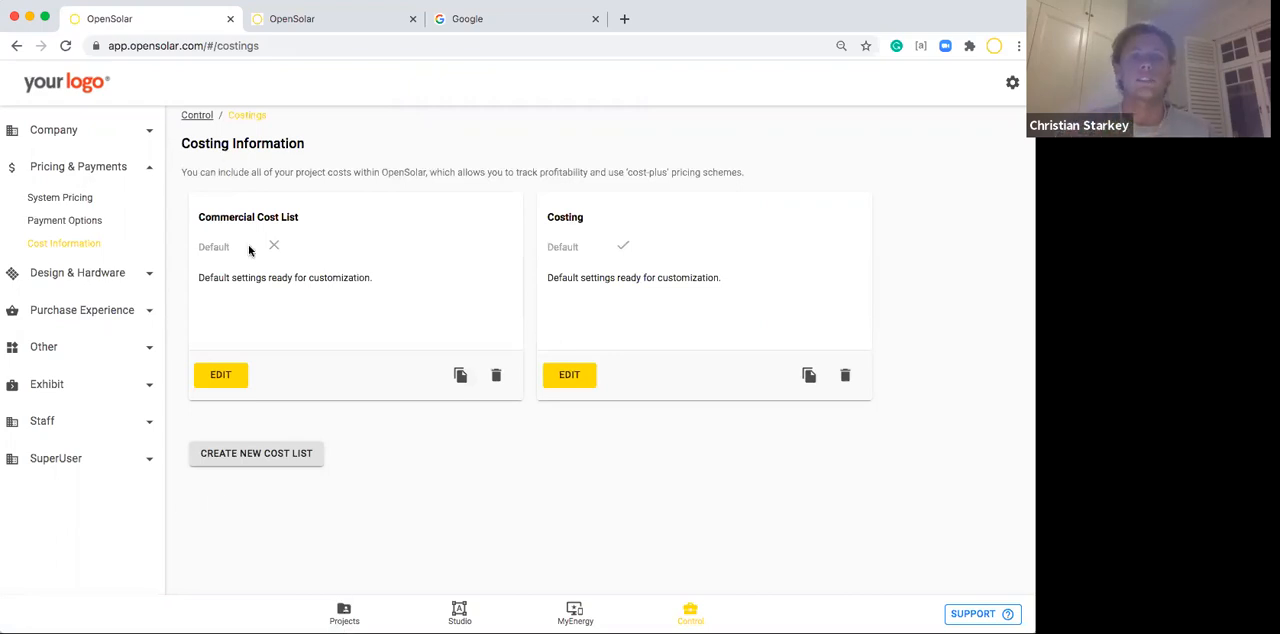
Open the Modules list under Design & Hardware.
{"action": "left_click", "coordinate": [104, 172]}
{"action": "left_click", "coordinate": [95, 204]}
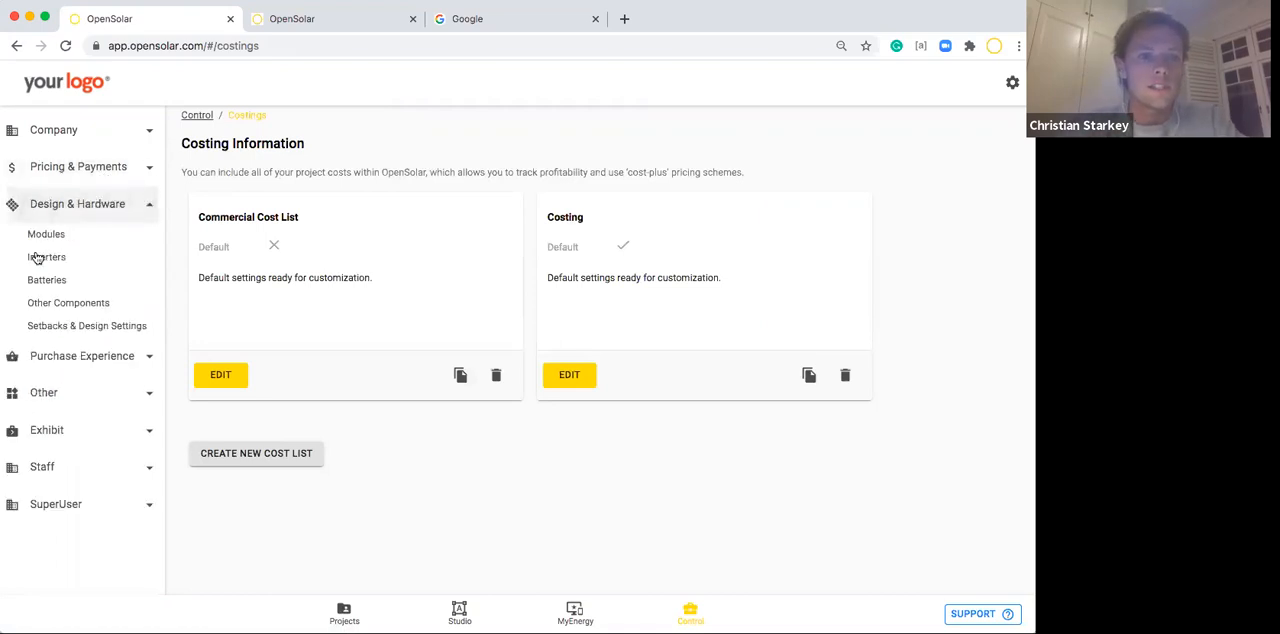
{"action": "left_click", "coordinate": [46, 238]}
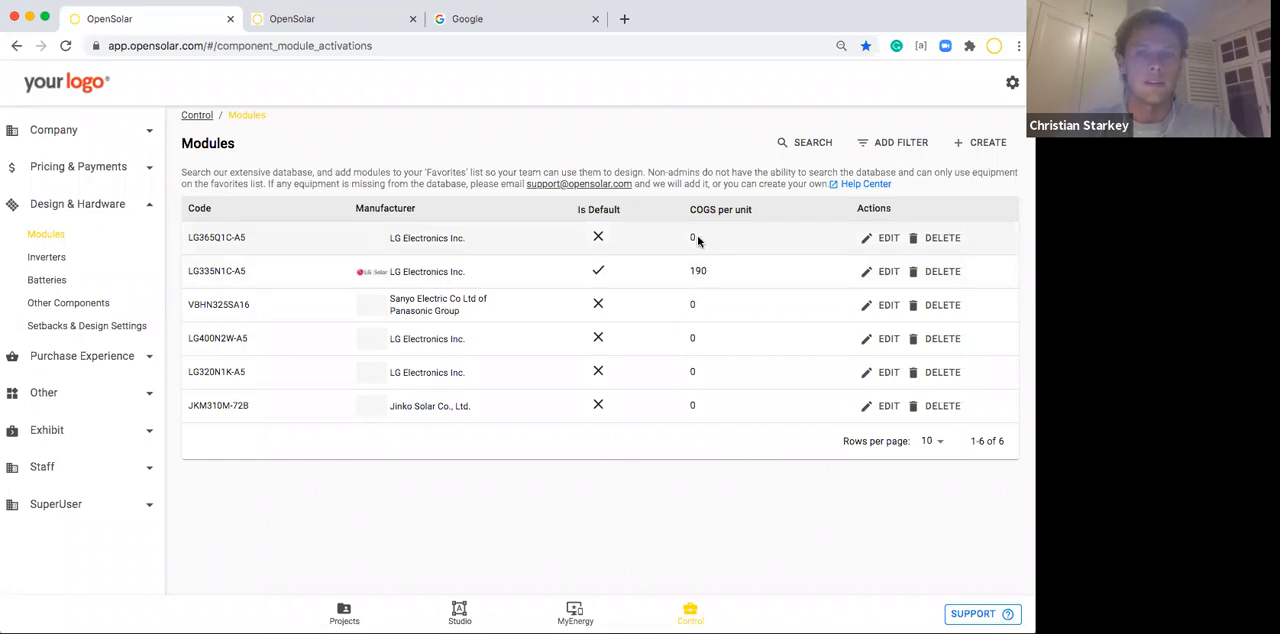
Start a new module activation, search the database for lg and select the LG350N1C-N5 module.
{"action": "left_click", "coordinate": [974, 142]}
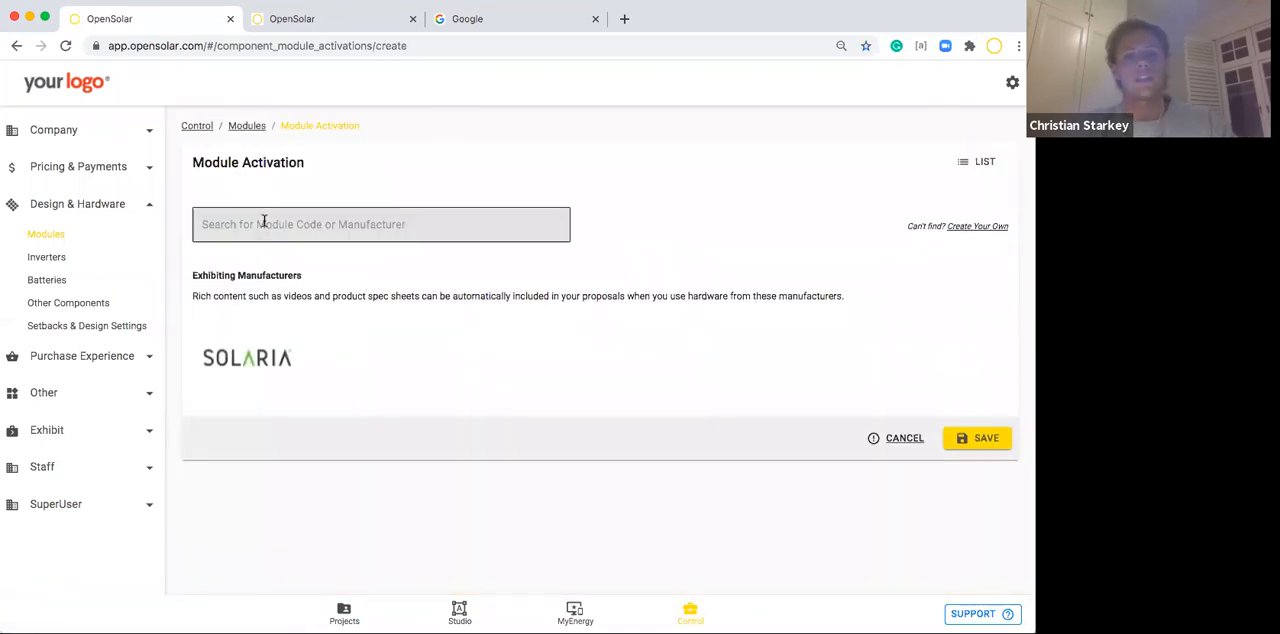
{"action": "left_click", "coordinate": [264, 220]}
{"action": "type", "text": "lg"}
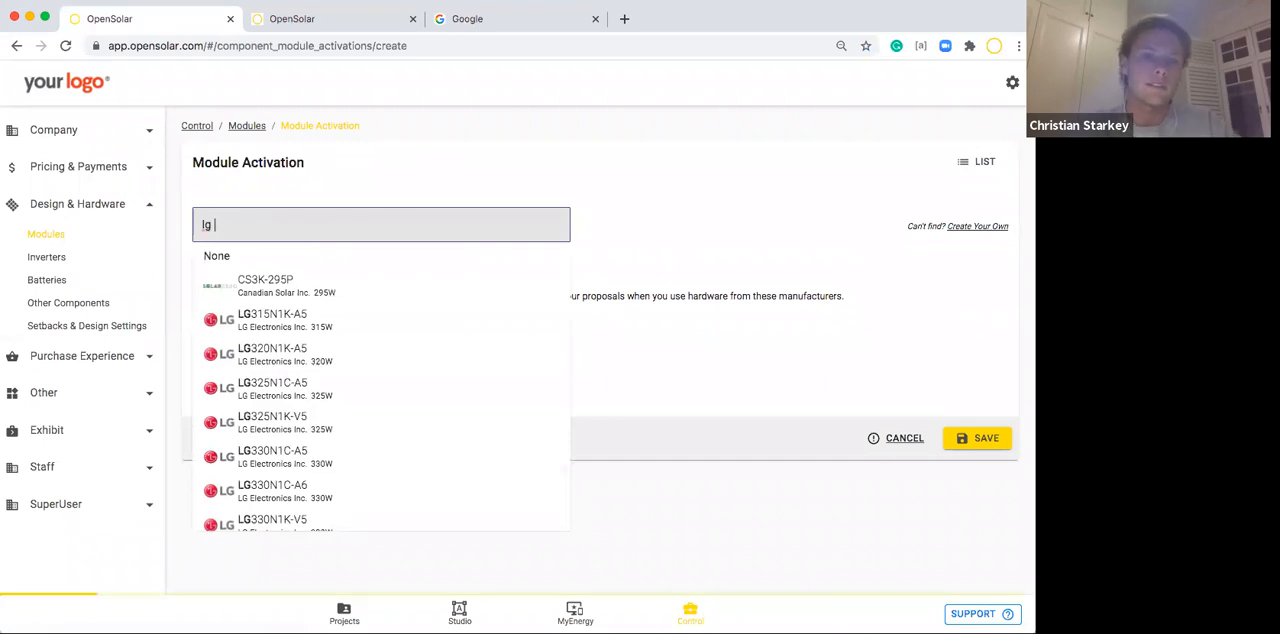
{"action": "scroll", "coordinate": [278, 357], "scroll_direction": "down", "scroll_amount": 5}
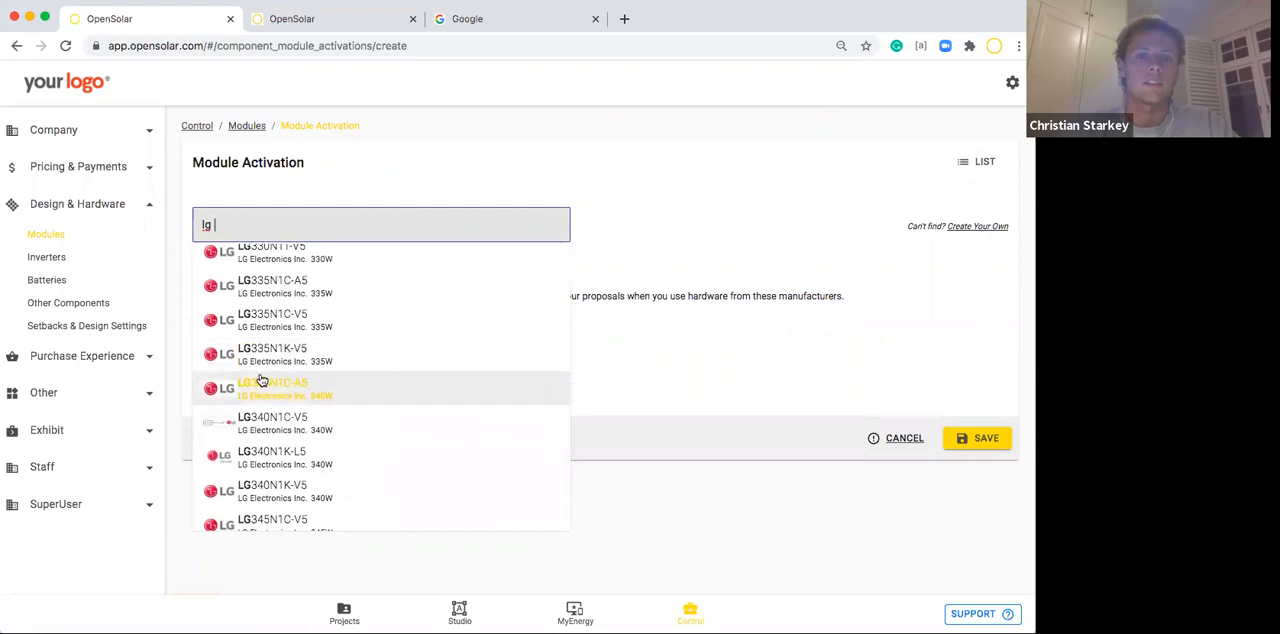
{"action": "scroll", "coordinate": [259, 451], "scroll_direction": "down", "scroll_amount": 3}
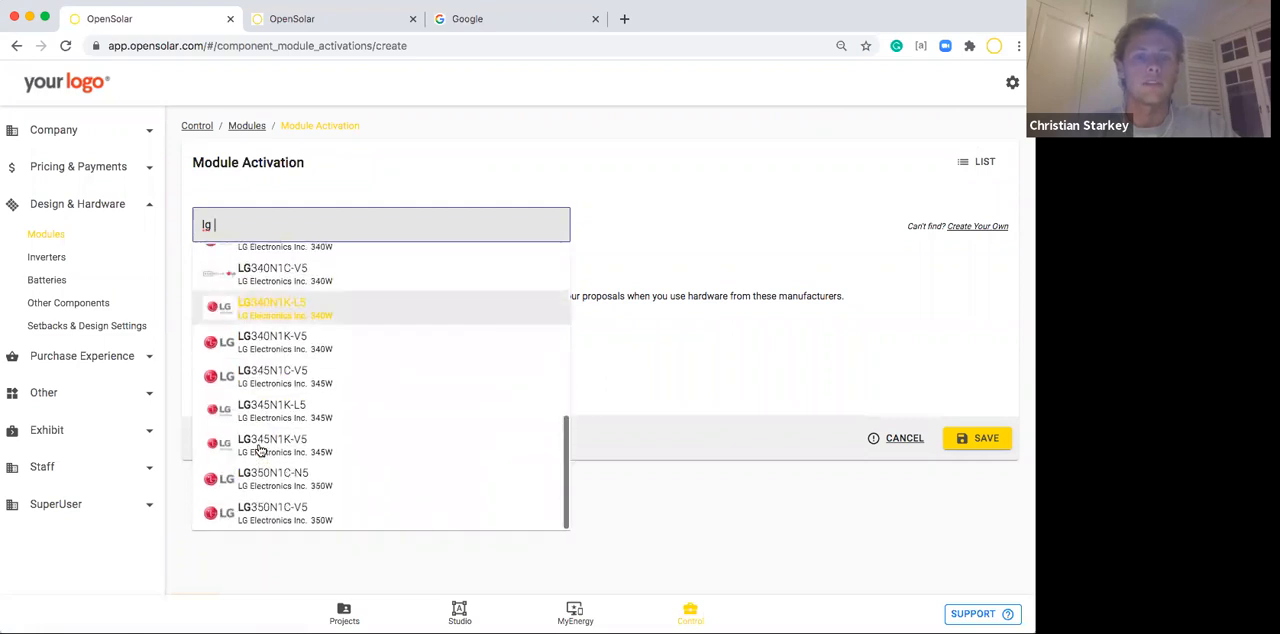
{"action": "left_click", "coordinate": [260, 482]}
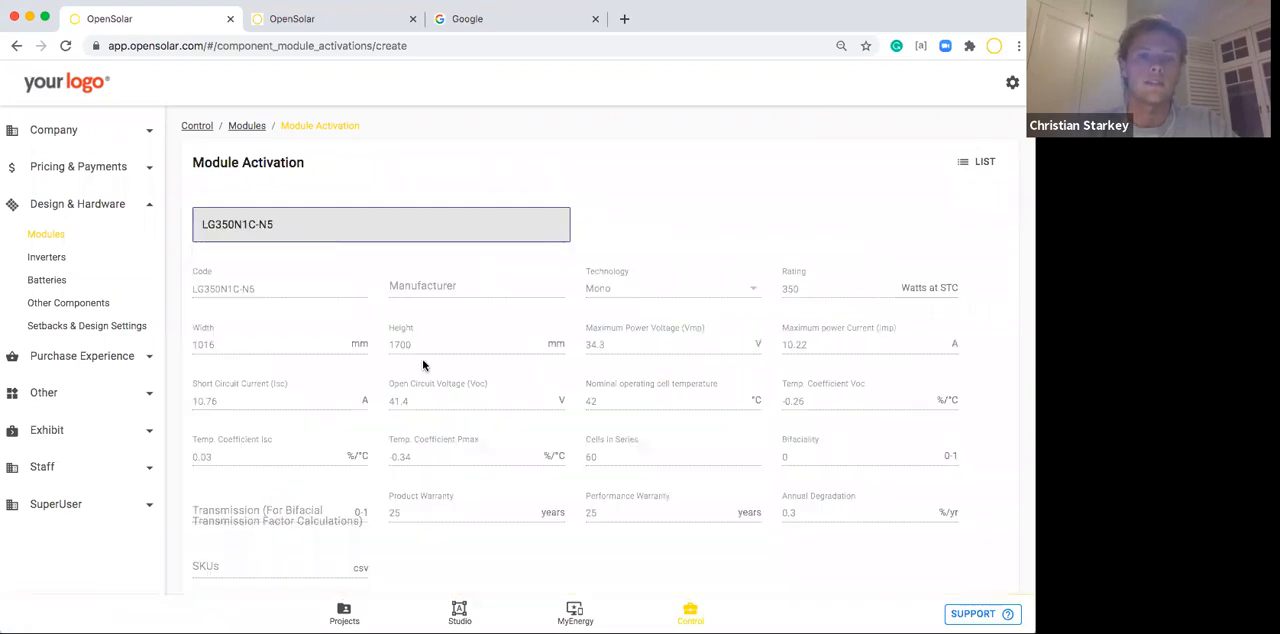
Review the LG350N1C-N5 specification, enable customising it, check the COGS per unit field and return to the Modules list.
{"action": "scroll", "coordinate": [423, 366], "scroll_direction": "down", "scroll_amount": 2}
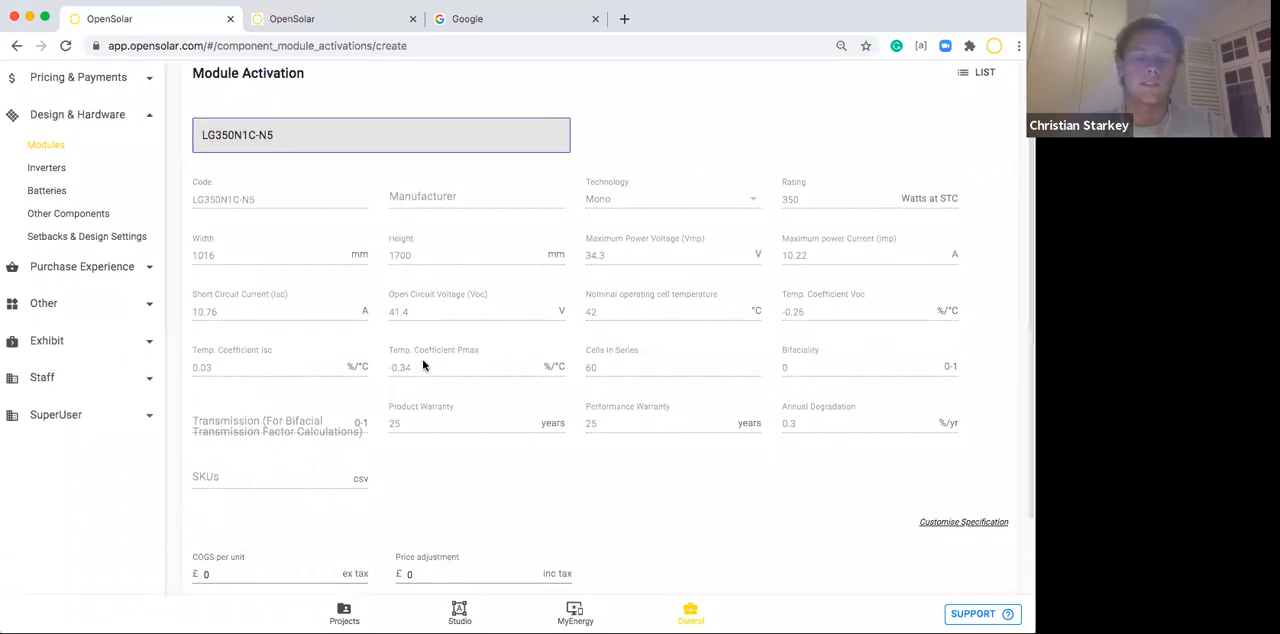
{"action": "scroll", "coordinate": [423, 366], "scroll_direction": "down", "scroll_amount": 3}
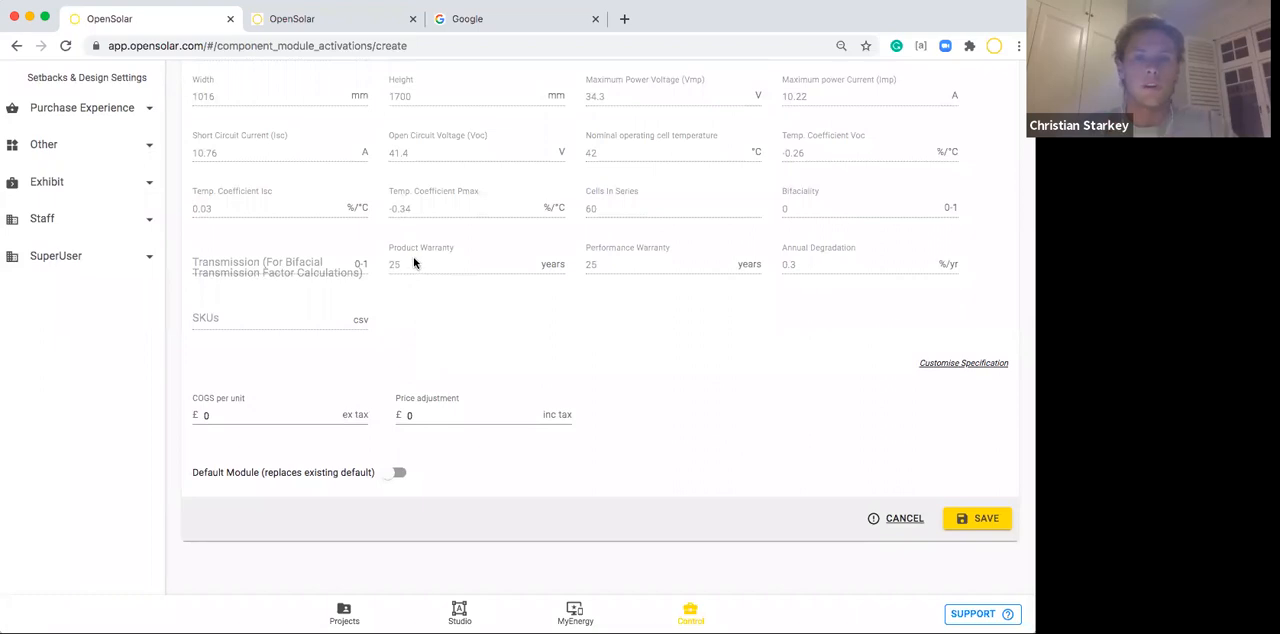
{"action": "left_click", "coordinate": [967, 365]}
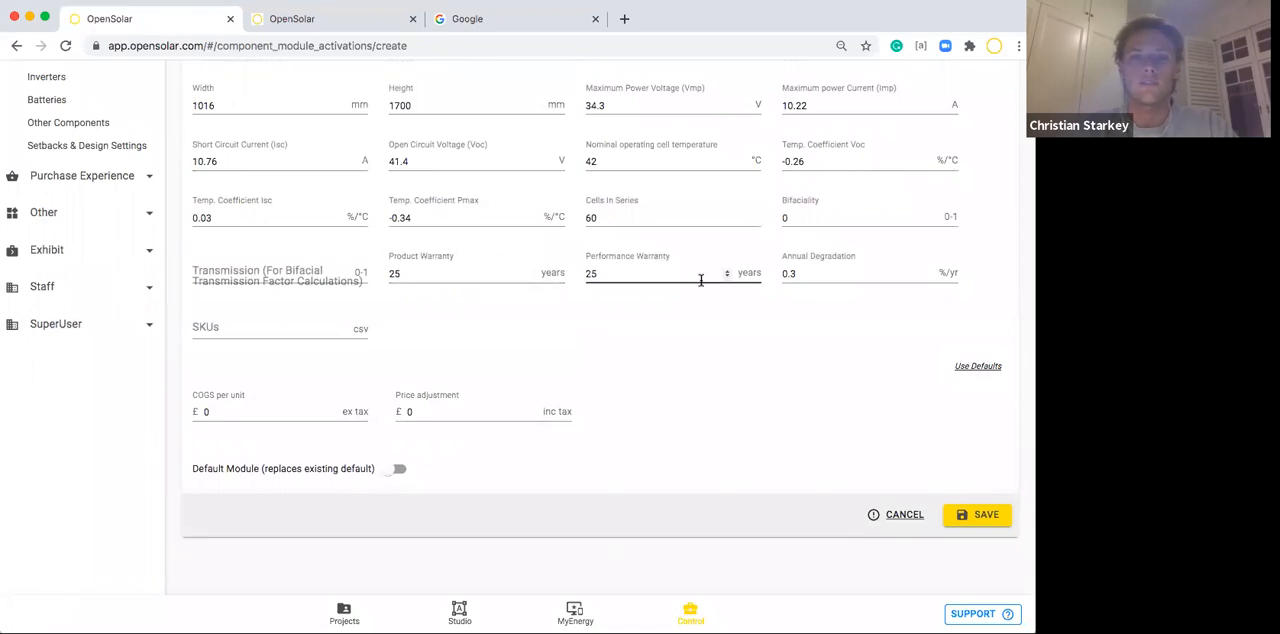
{"action": "left_click", "coordinate": [196, 407]}
{"action": "left_click", "coordinate": [226, 380]}
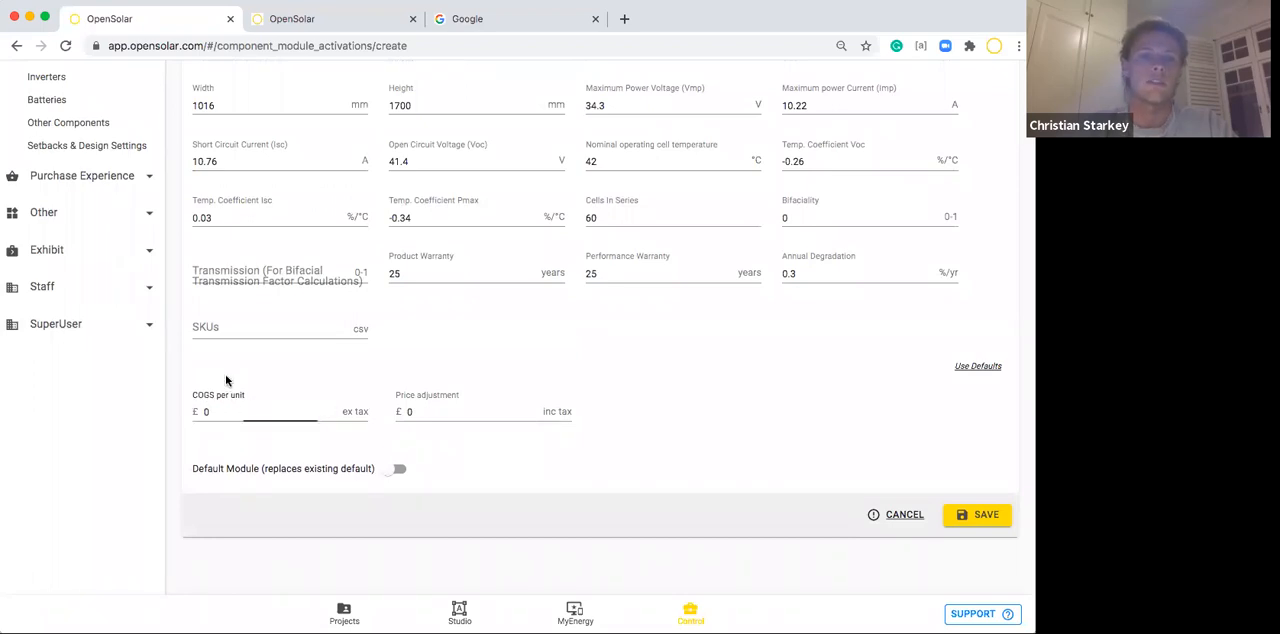
{"action": "left_click", "coordinate": [971, 522]}
{"action": "left_click", "coordinate": [978, 165]}
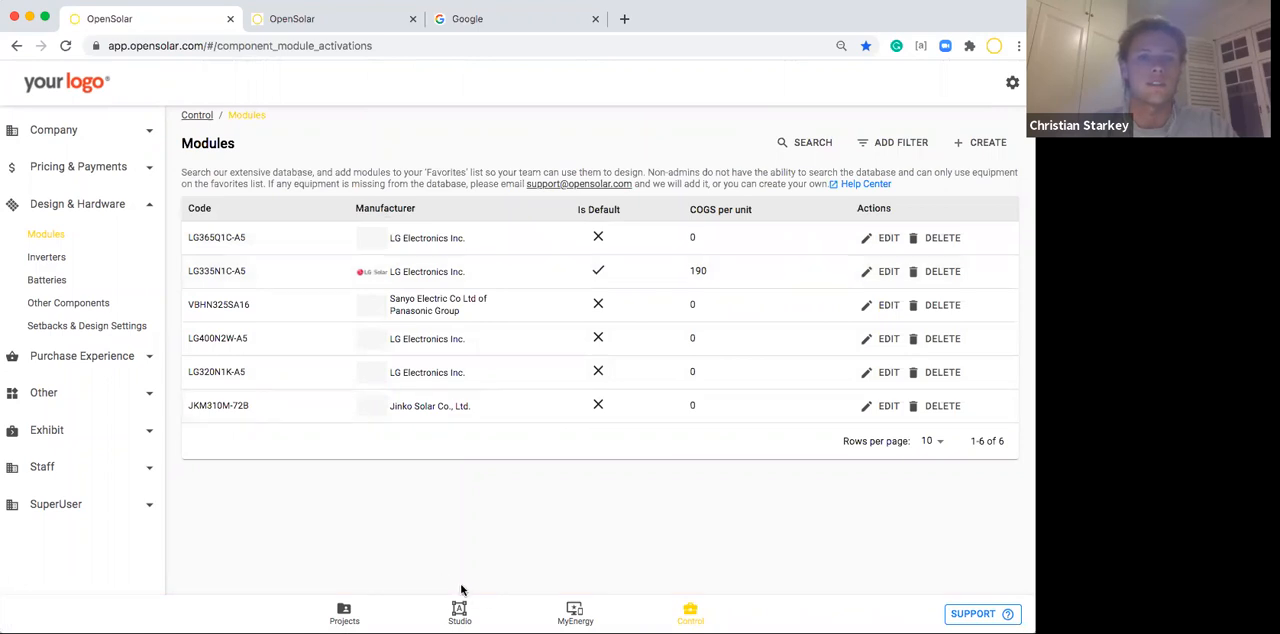
View the Inverters and Batteries lists under Design & Hardware and return to the Modules list.
{"action": "left_click", "coordinate": [58, 260]}
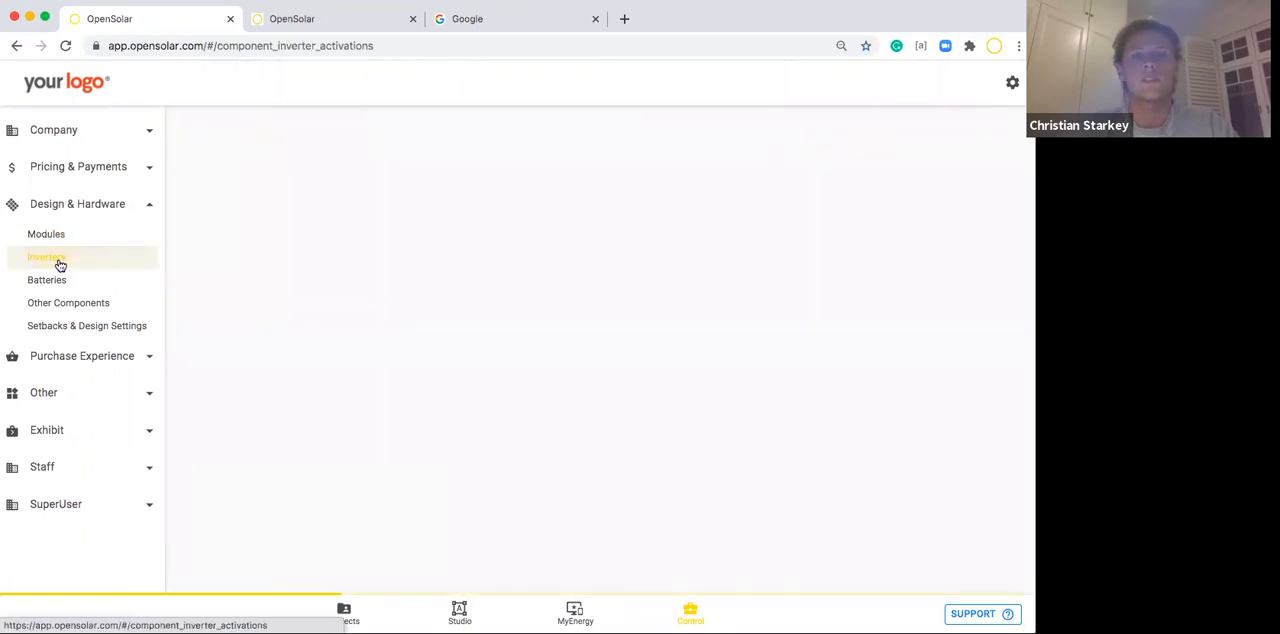
{"action": "left_click", "coordinate": [55, 281]}
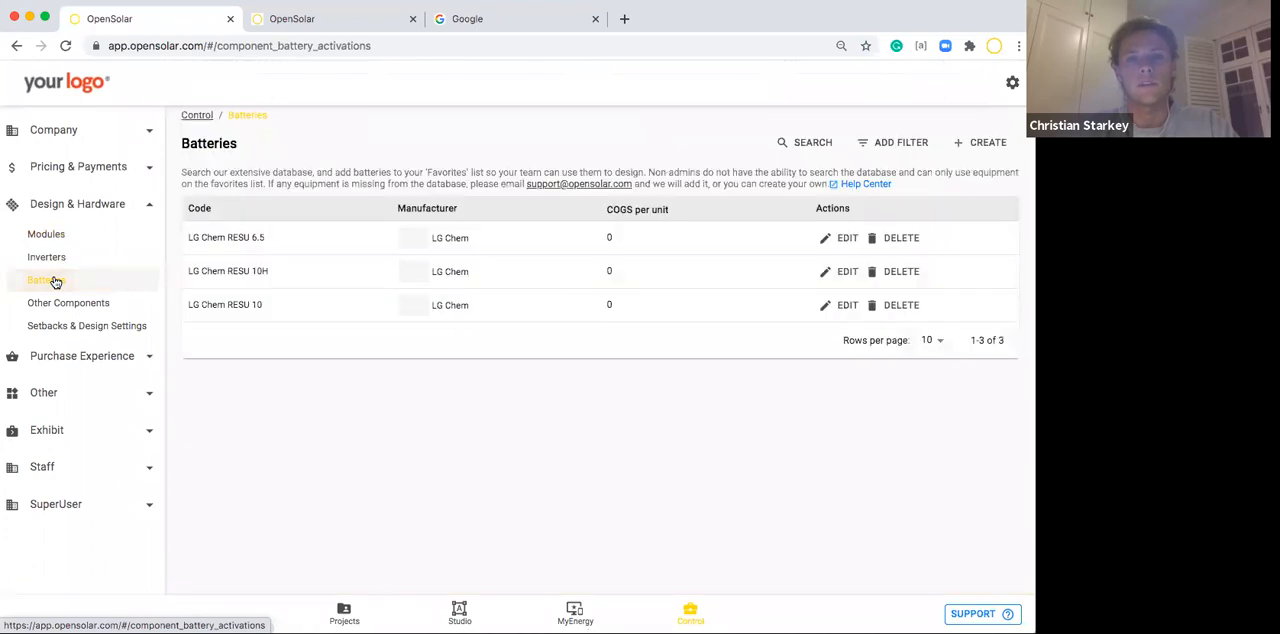
{"action": "left_click", "coordinate": [46, 244]}
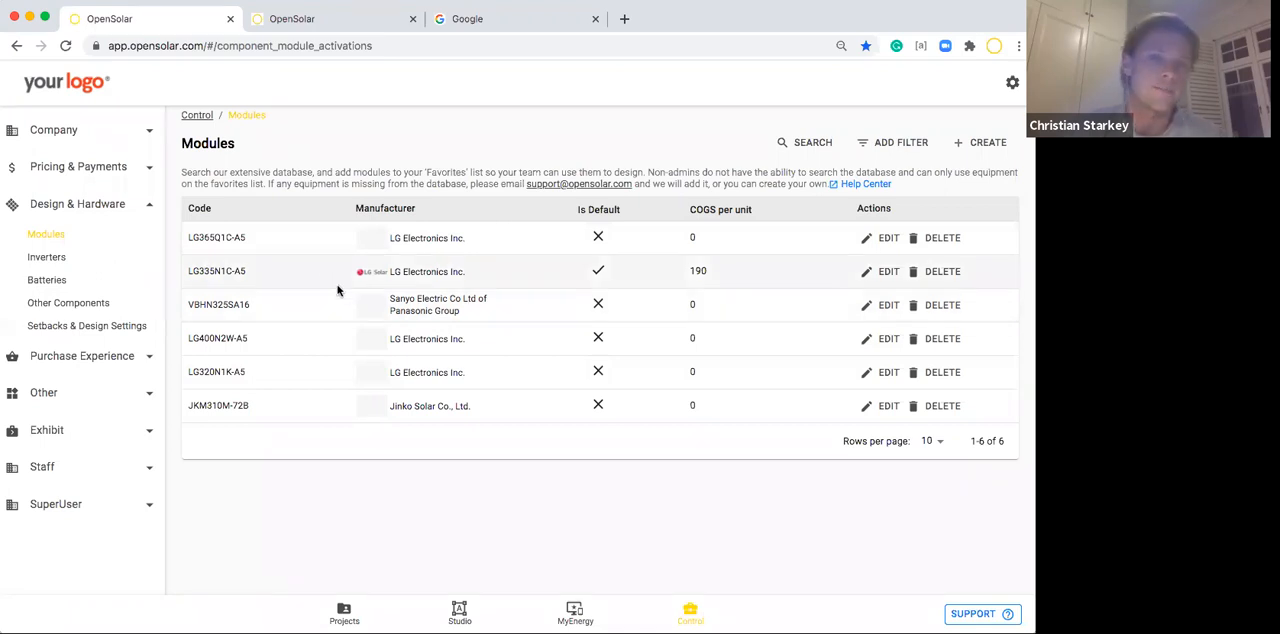
View the Inverters, Batteries and Other Components lists under Design & Hardware.
{"action": "left_click", "coordinate": [60, 259]}
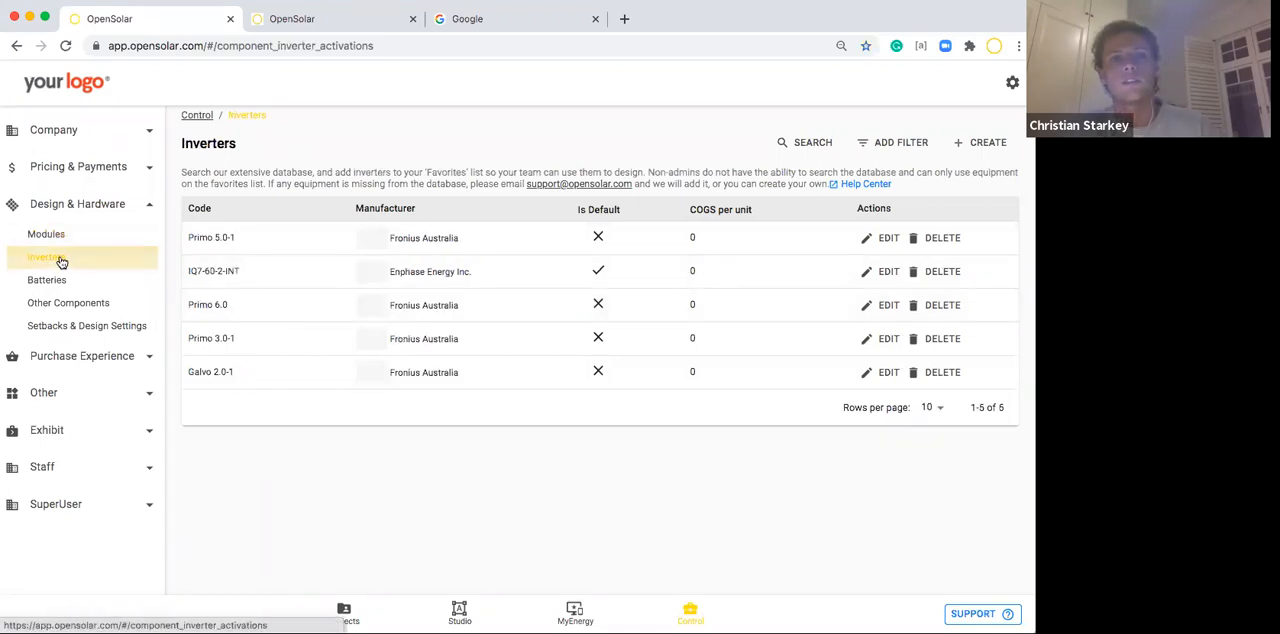
{"action": "left_click", "coordinate": [58, 279]}
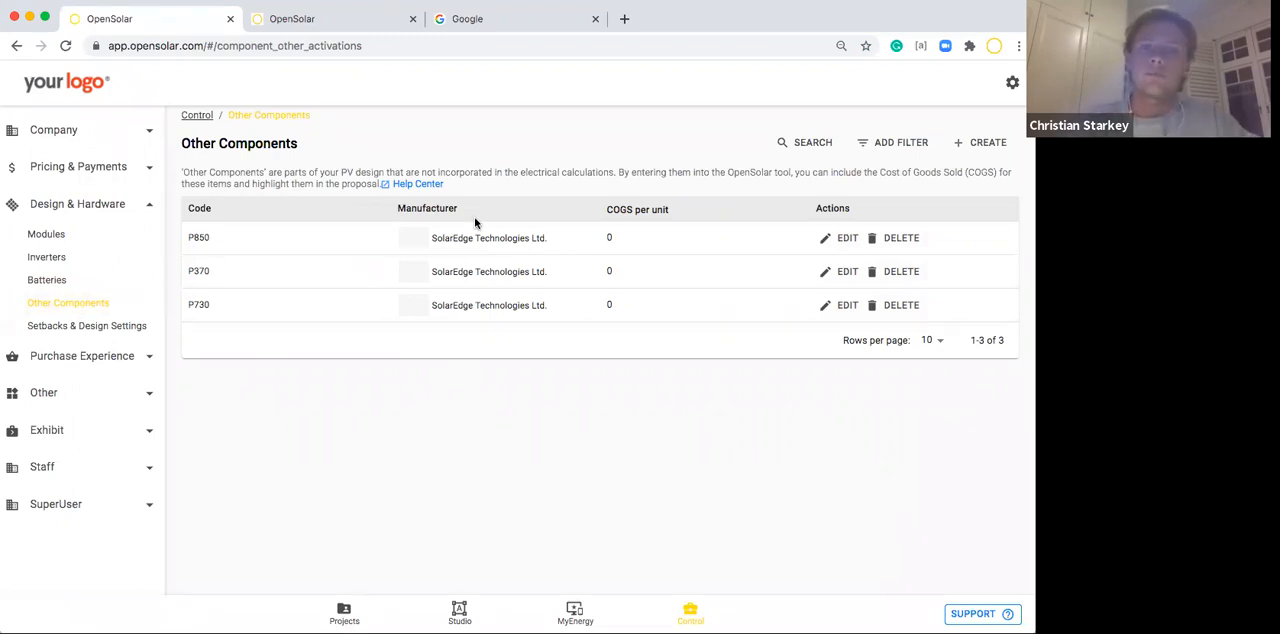
{"action": "left_click", "coordinate": [74, 170]}
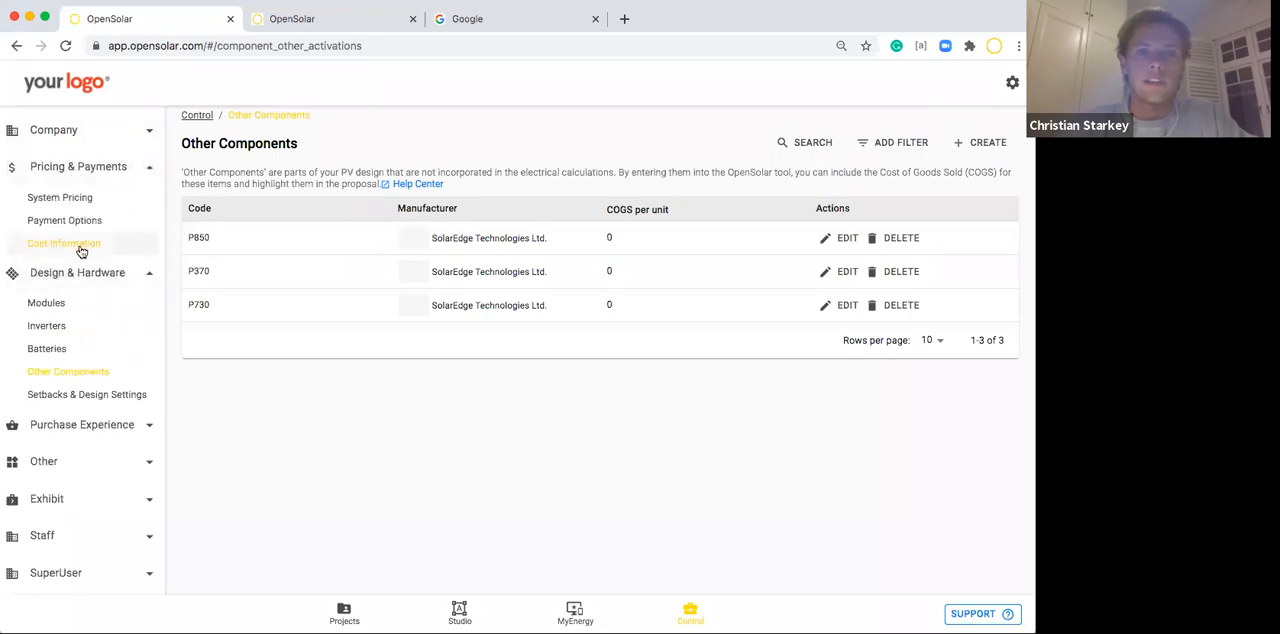
{"action": "left_click", "coordinate": [142, 172]}
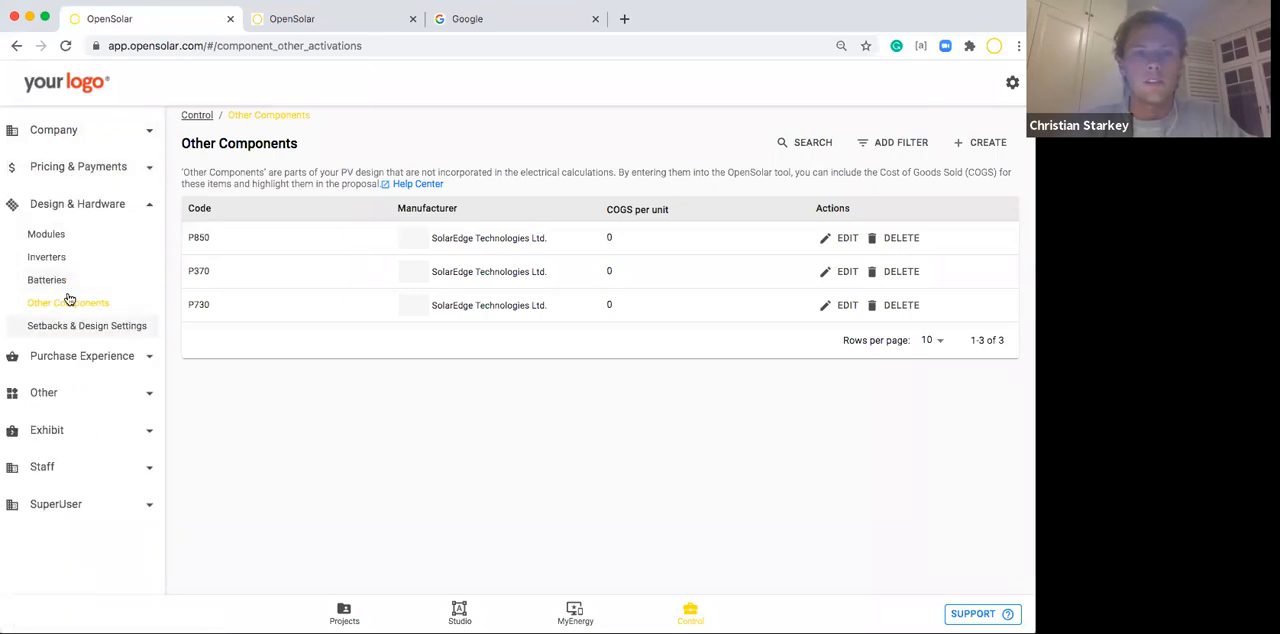
Start creating a custom other component and enter Travel Cost for Install as its code.
{"action": "left_click", "coordinate": [985, 142]}
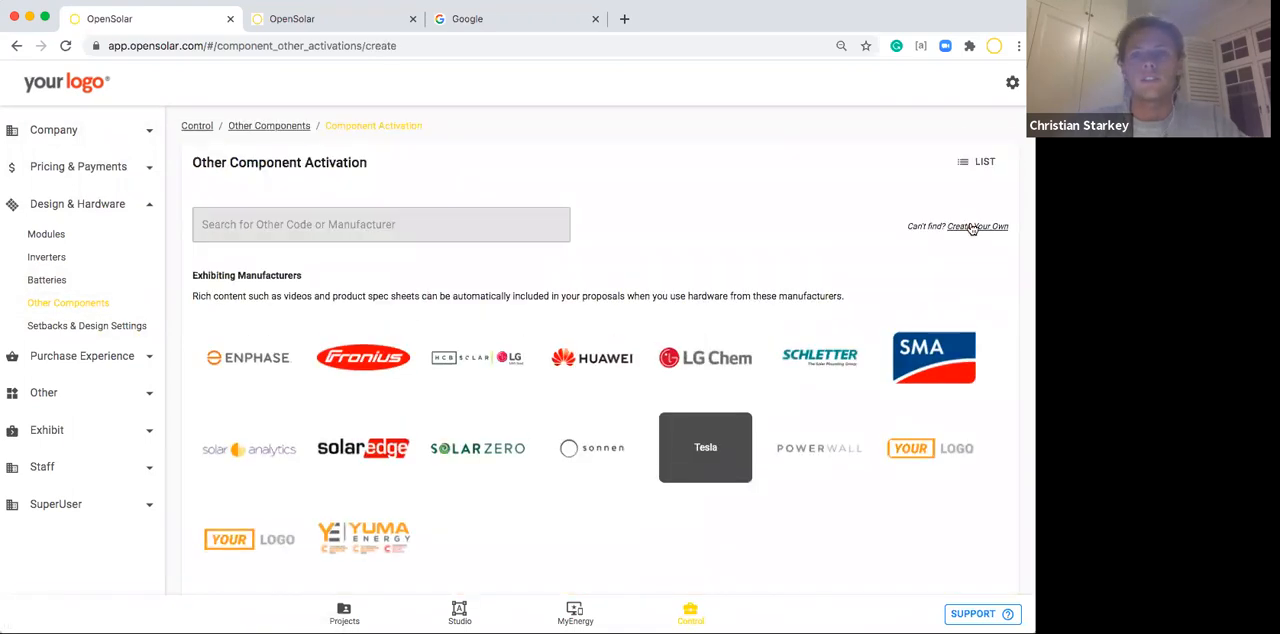
{"action": "left_click", "coordinate": [995, 228]}
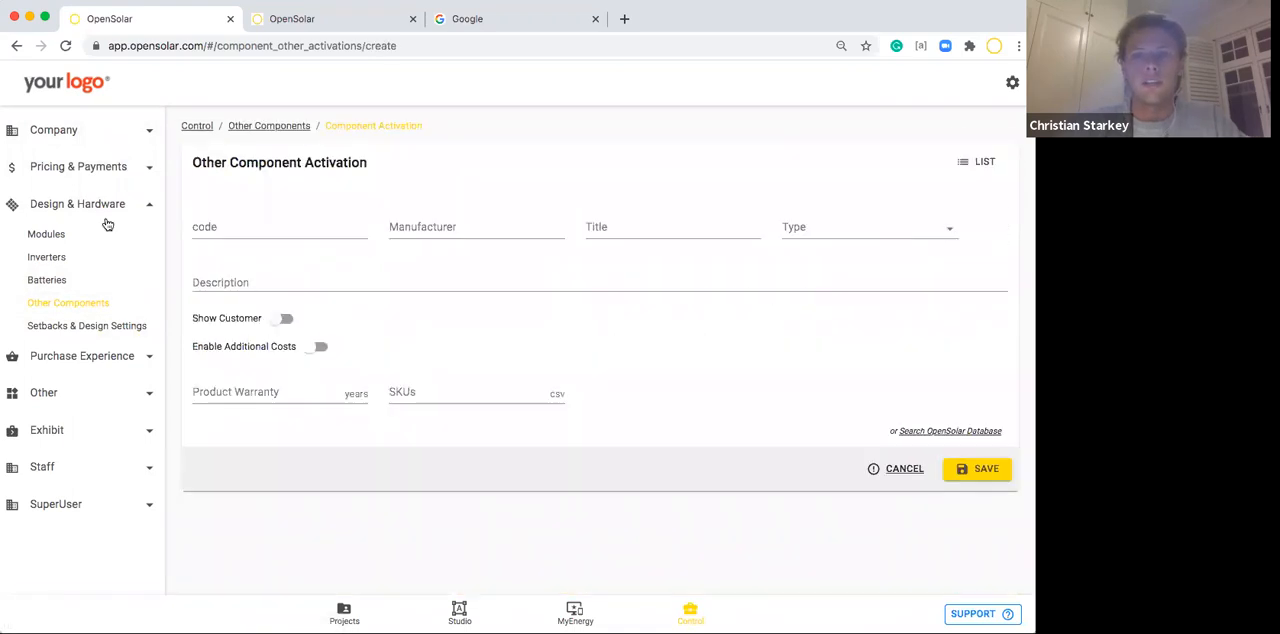
{"action": "left_click", "coordinate": [245, 221]}
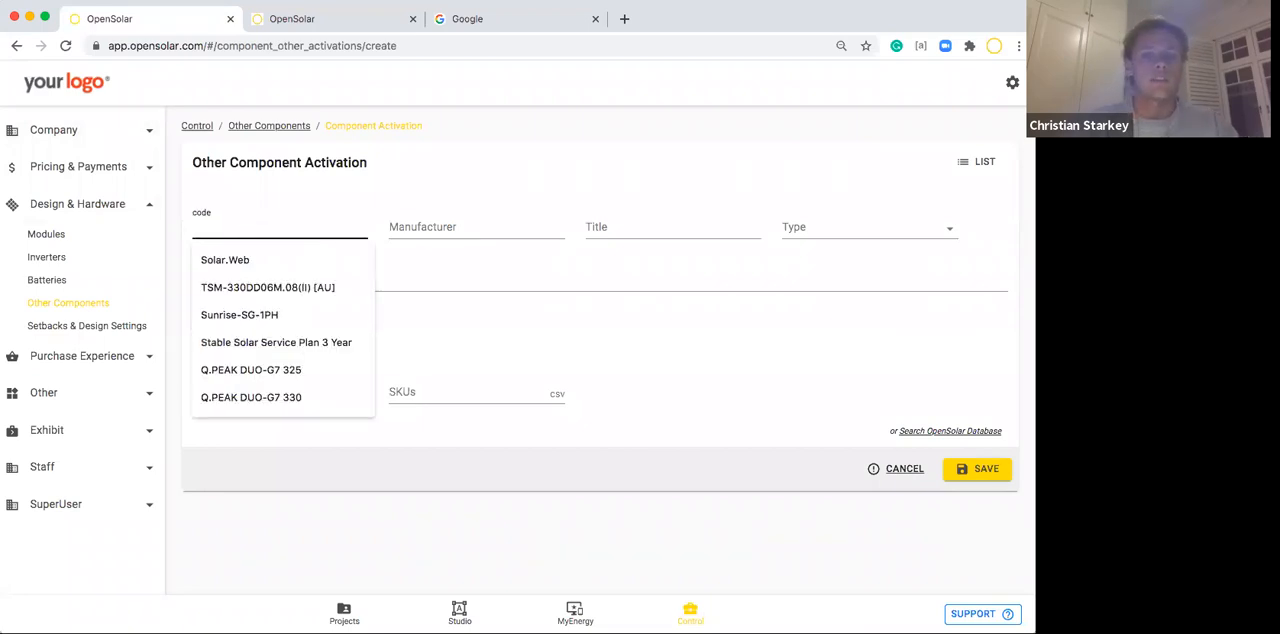
{"action": "type", "text": "Travel Cost for Install"}
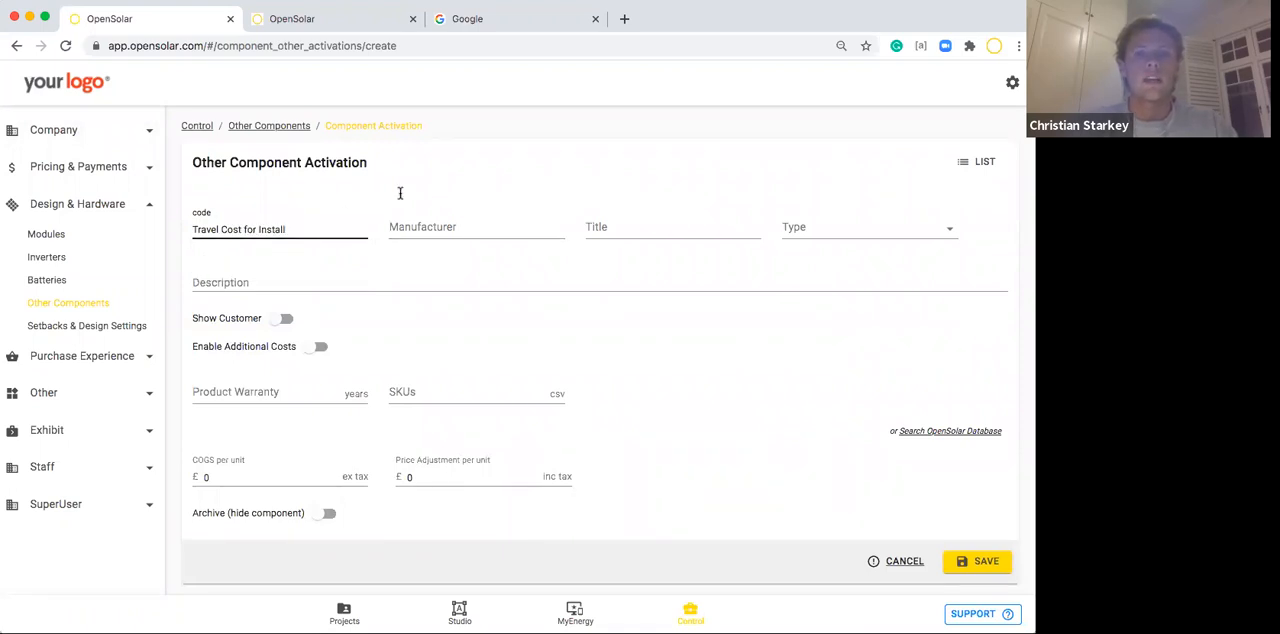
Copy the component's code into its Title field and set the type to General.
{"action": "left_click_drag", "start_coordinate": [300, 229], "coordinate": [174, 229]}
{"action": "key", "text": "ctrl+c"}
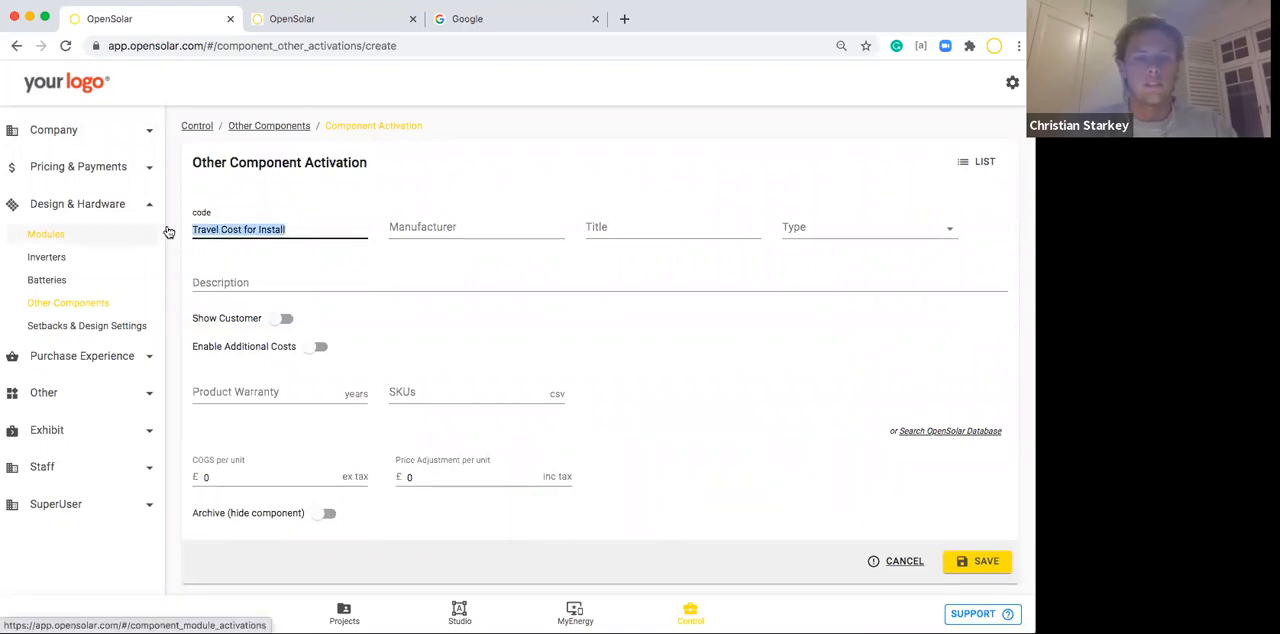
{"action": "left_click", "coordinate": [634, 228]}
{"action": "key", "text": "ctrl+v"}
{"action": "left_click", "coordinate": [803, 222]}
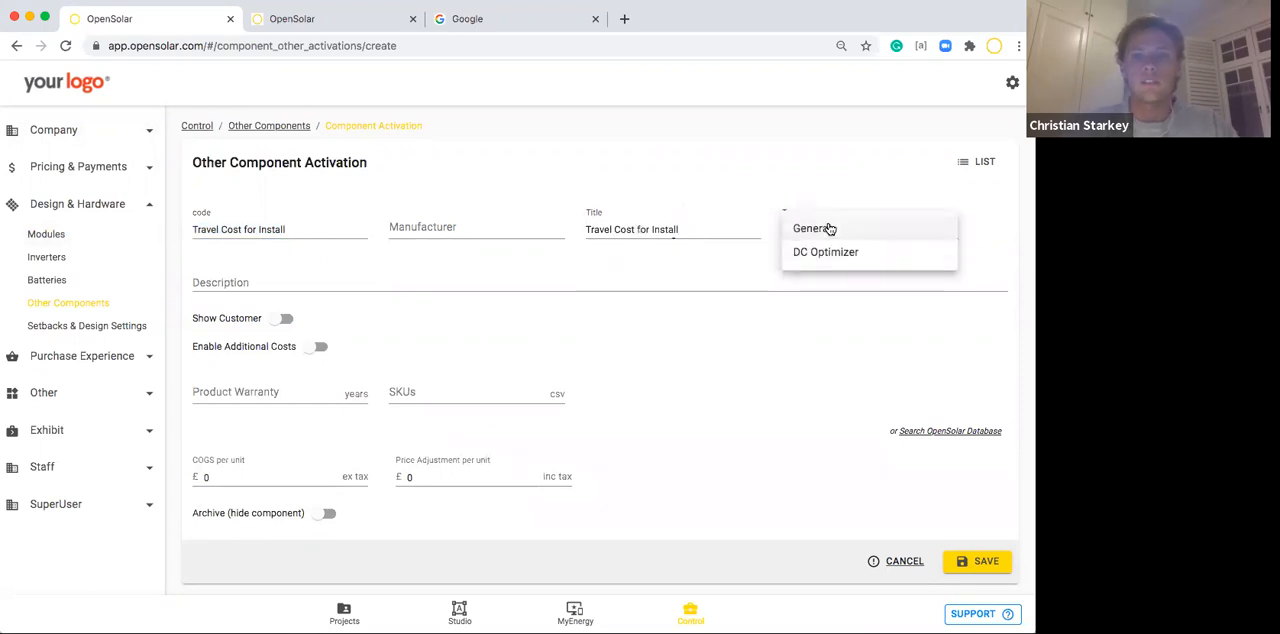
{"action": "left_click", "coordinate": [805, 230]}
{"action": "left_click", "coordinate": [342, 290]}
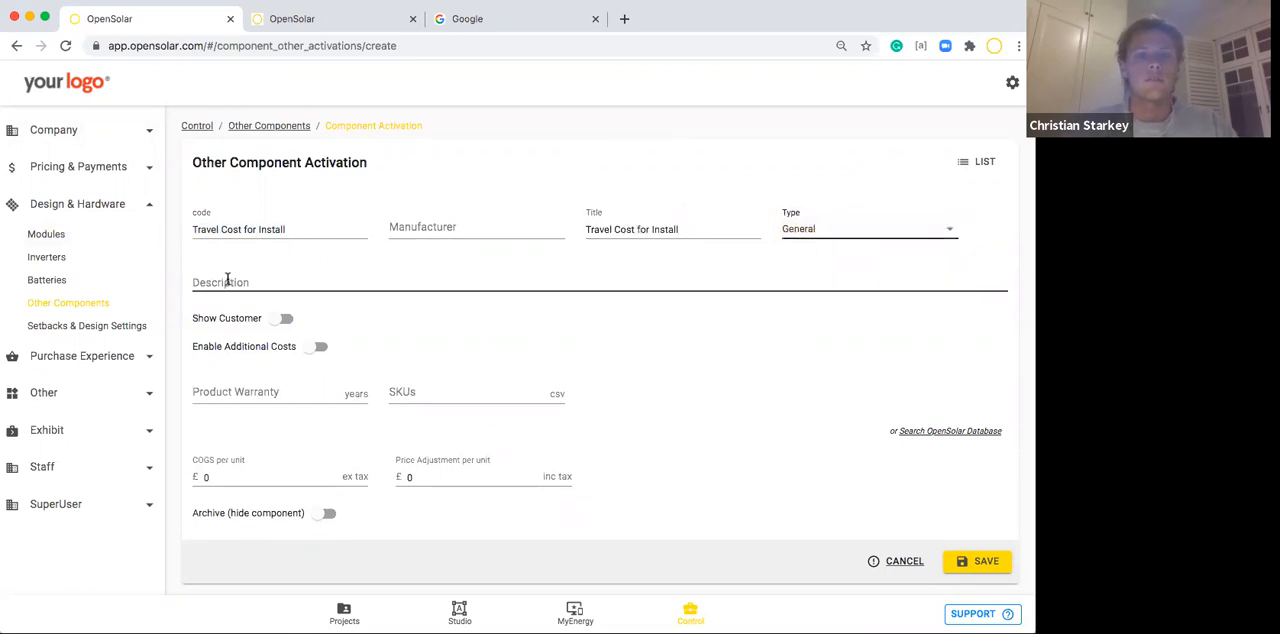
{"action": "left_click", "coordinate": [429, 331]}
Set the custom component's COGS per unit to £25.
{"action": "scroll", "coordinate": [426, 333], "scroll_direction": "down", "scroll_amount": 1}
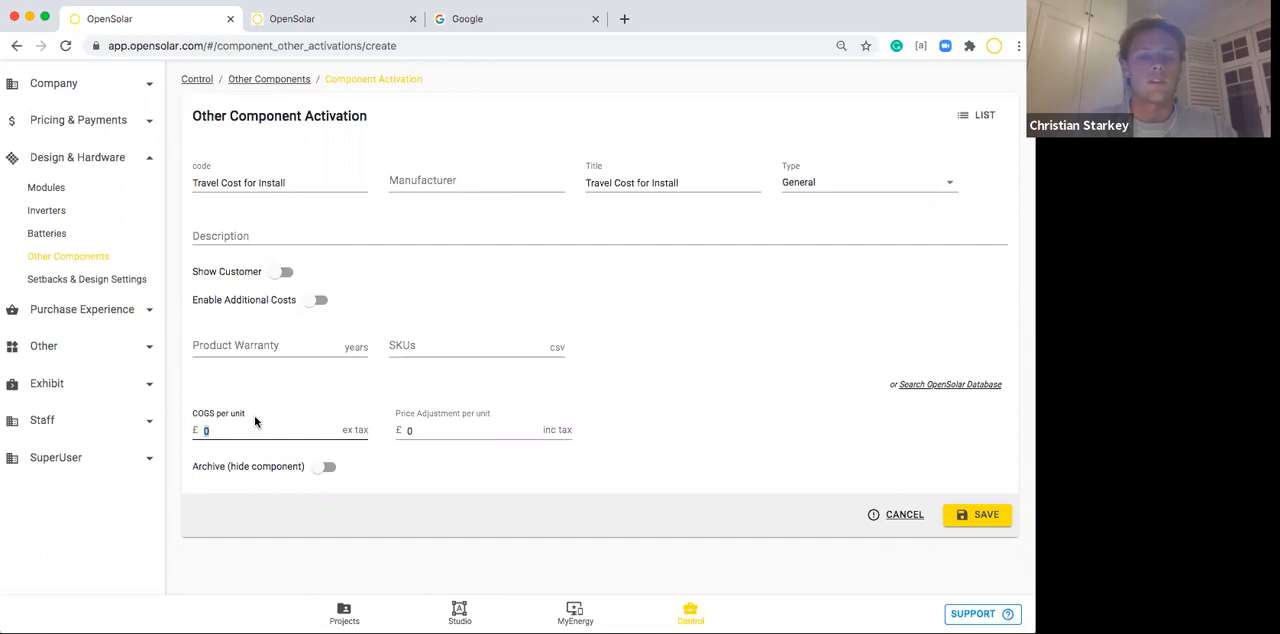
{"action": "type", "text": "50"}
{"action": "key", "text": "BackSpace"}
{"action": "key", "text": "BackSpace"}
{"action": "type", "text": "25"}
{"action": "left_click", "coordinate": [448, 493]}
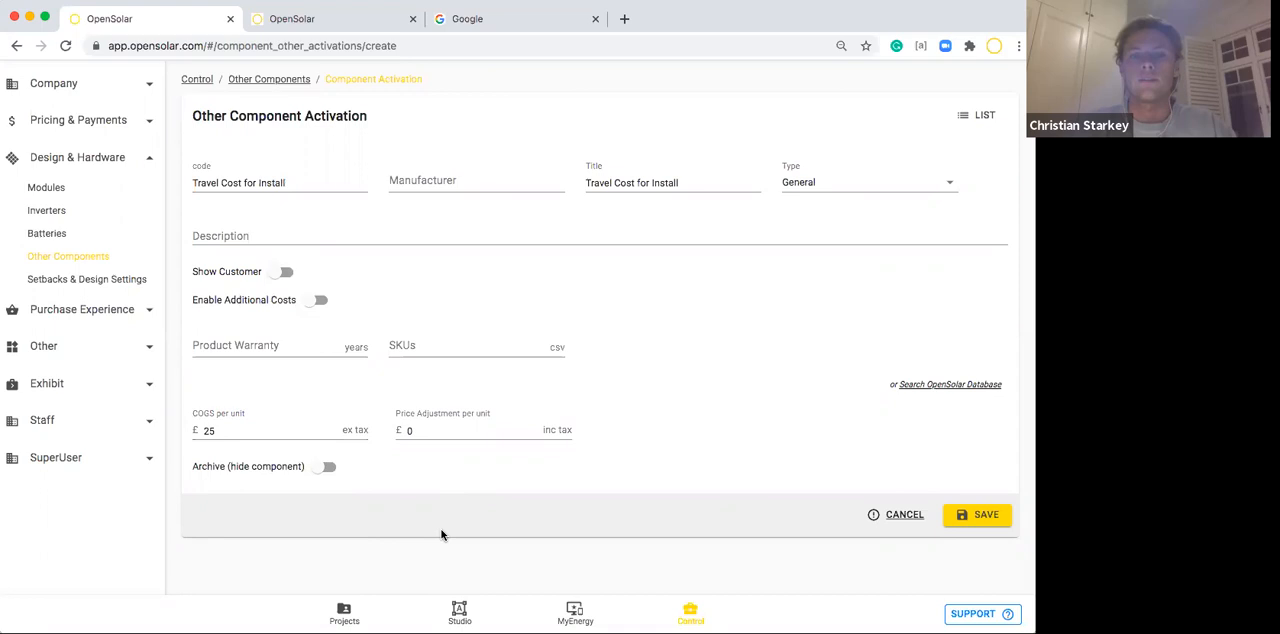
{"action": "scroll", "coordinate": [488, 472], "scroll_direction": "up", "scroll_amount": 1}
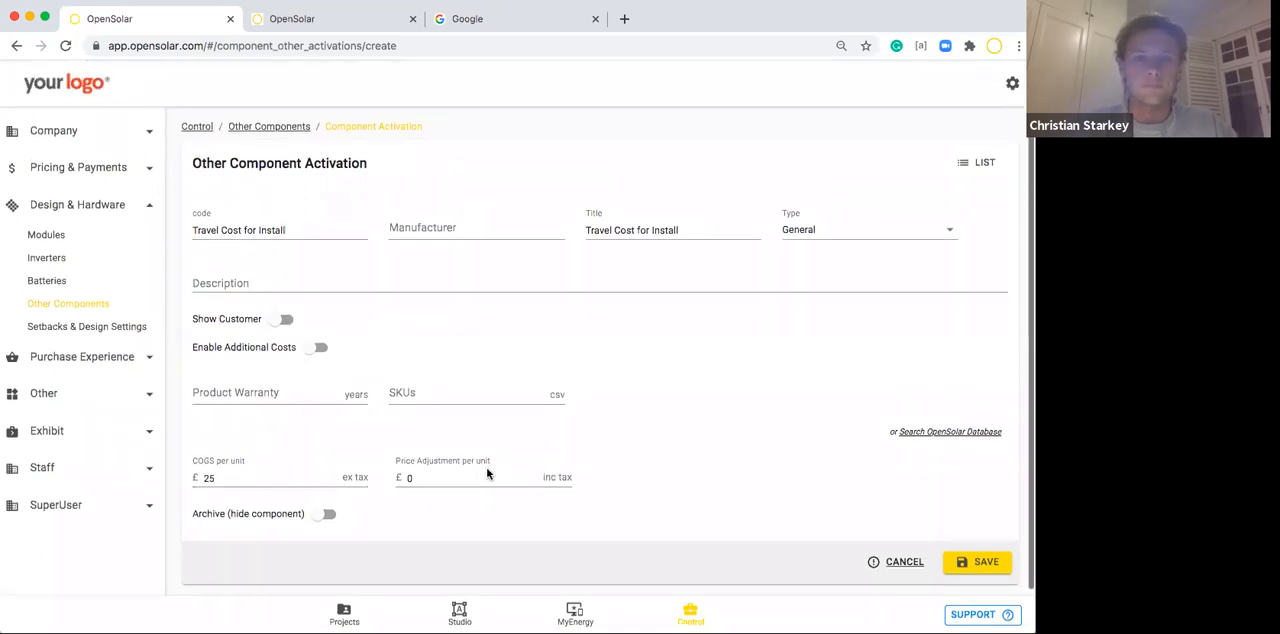
{"action": "left_click", "coordinate": [192, 229]}
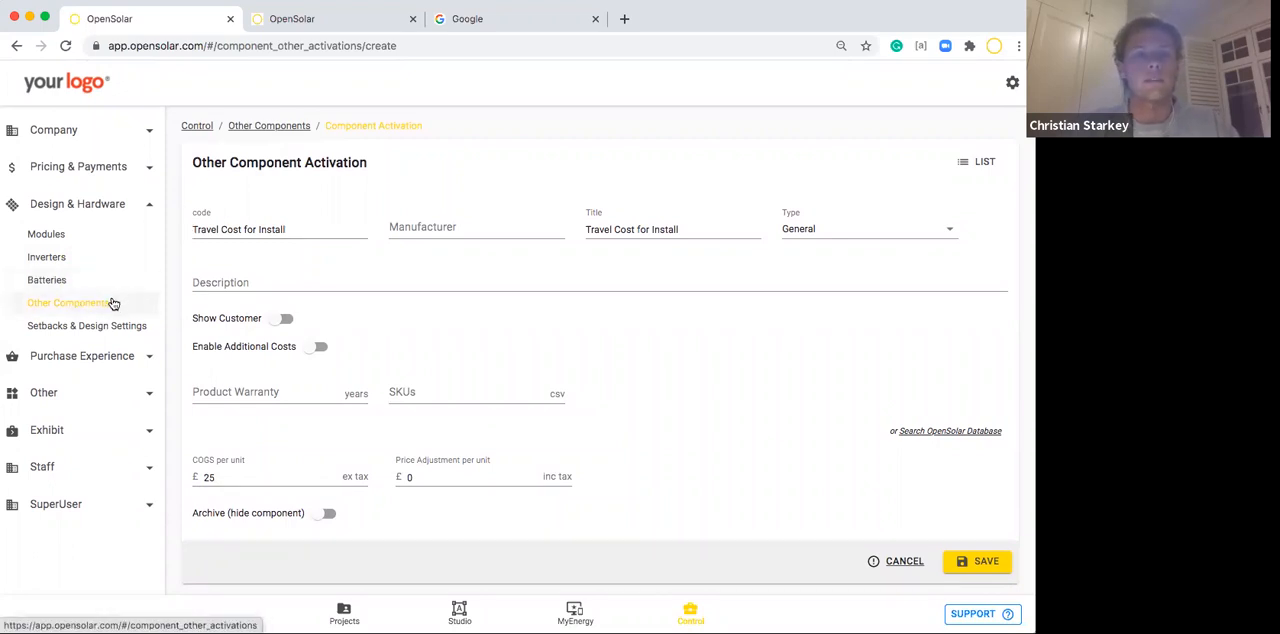
Open the Default Residential proposal template under Purchase Experience for editing and expand its Proposal Settings.
{"action": "left_click", "coordinate": [126, 207]}
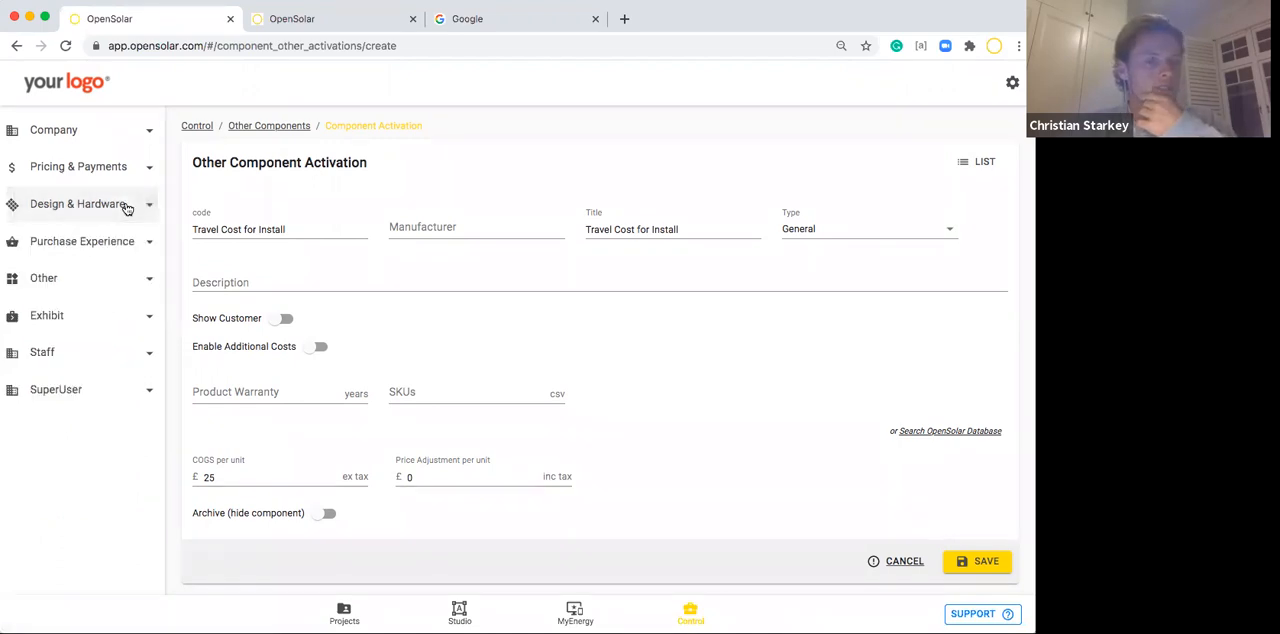
{"action": "left_click", "coordinate": [129, 241]}
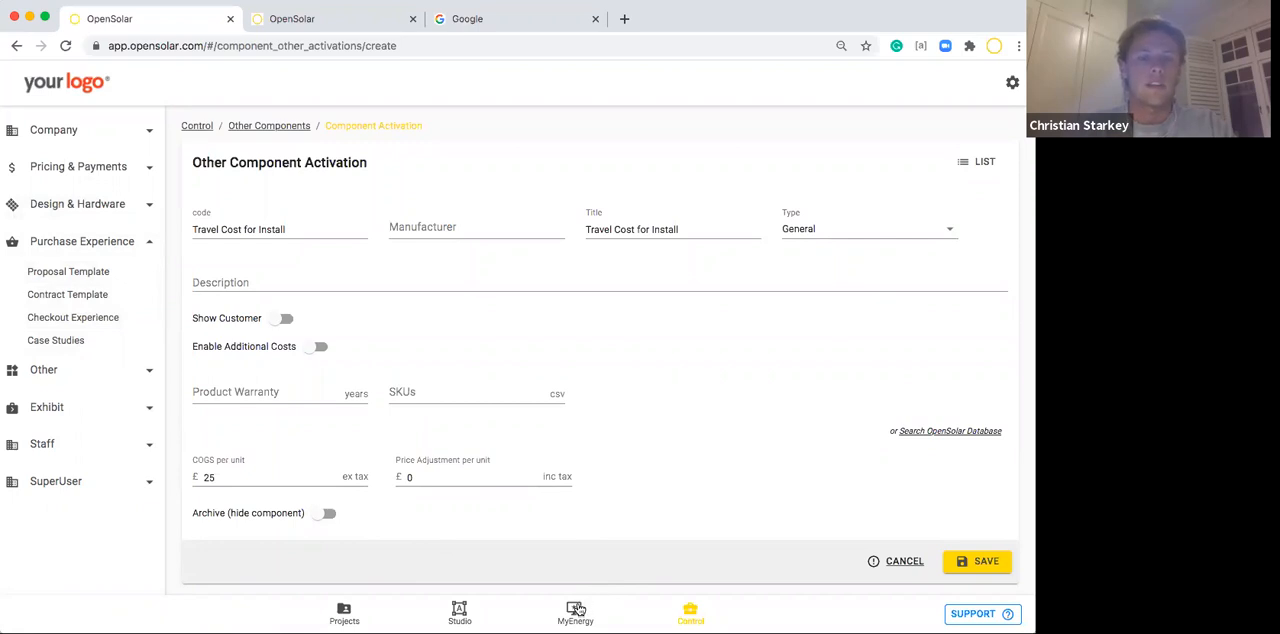
{"action": "left_click", "coordinate": [60, 276]}
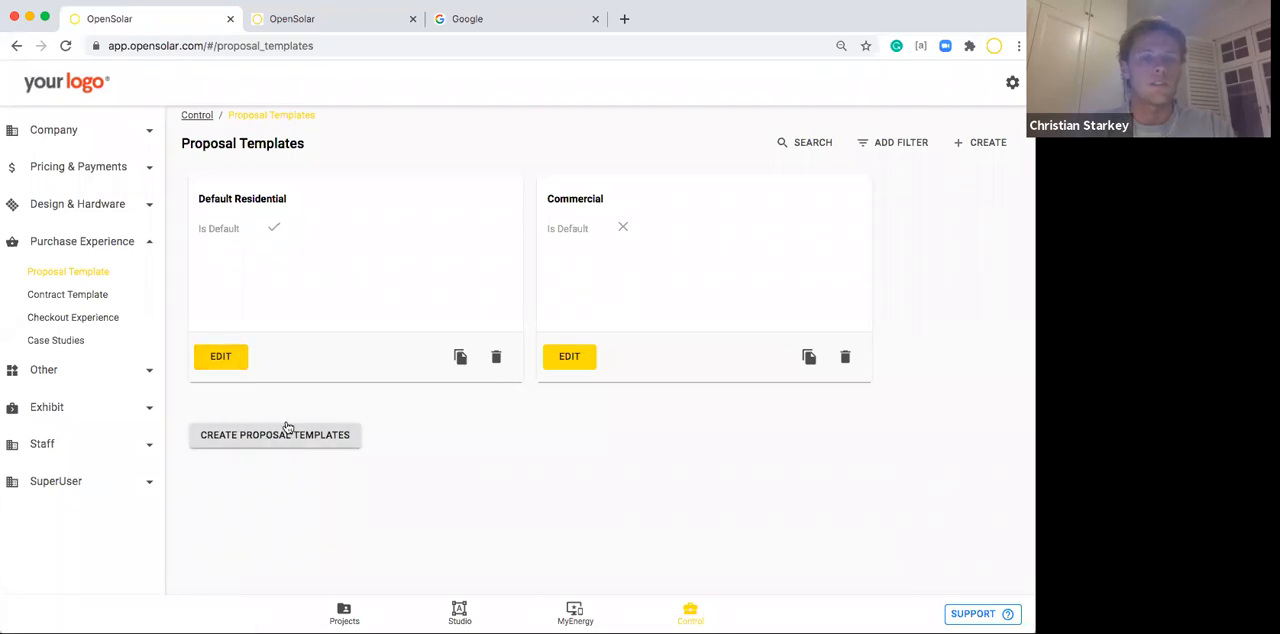
{"action": "left_click", "coordinate": [222, 357]}
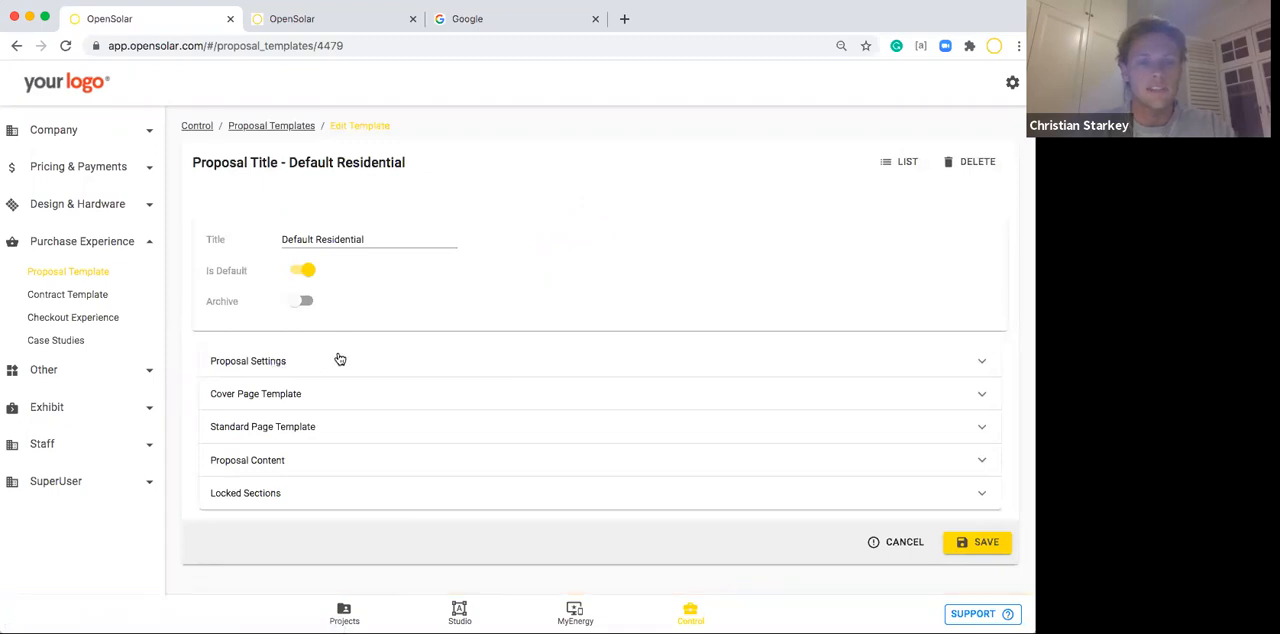
{"action": "left_click", "coordinate": [339, 360]}
Exclude Environmental Benefits, How your system works and System Performance from the proposal sections.
{"action": "scroll", "coordinate": [335, 363], "scroll_direction": "down", "scroll_amount": 5}
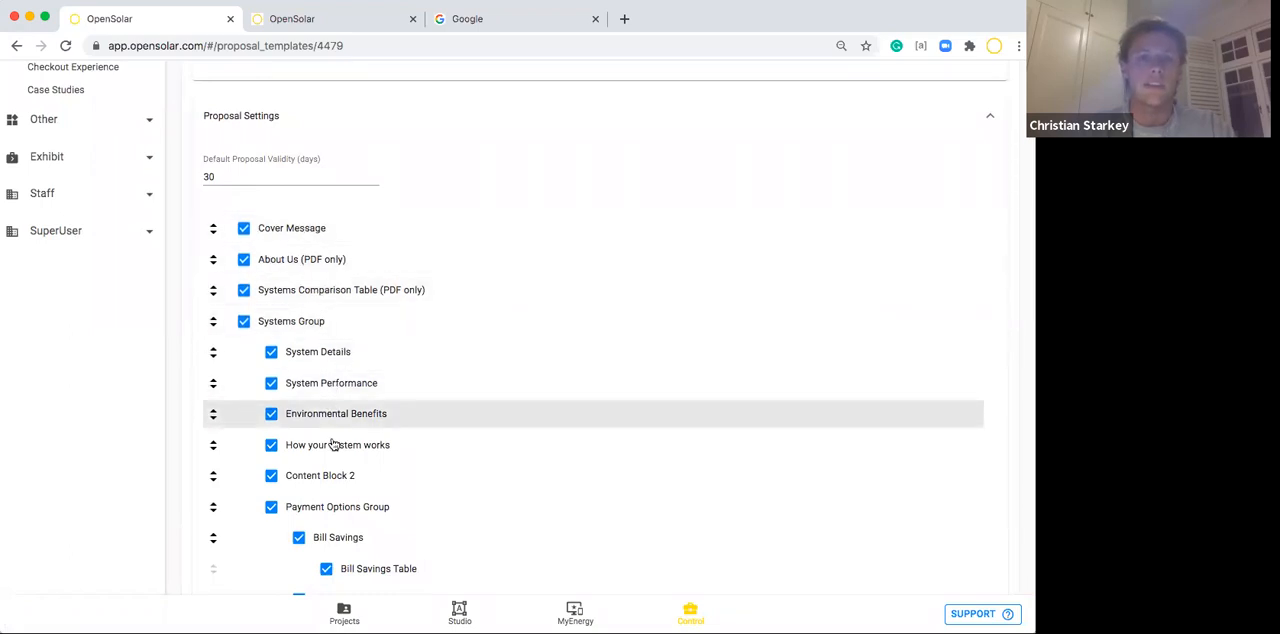
{"action": "scroll", "coordinate": [333, 455], "scroll_direction": "down", "scroll_amount": 1}
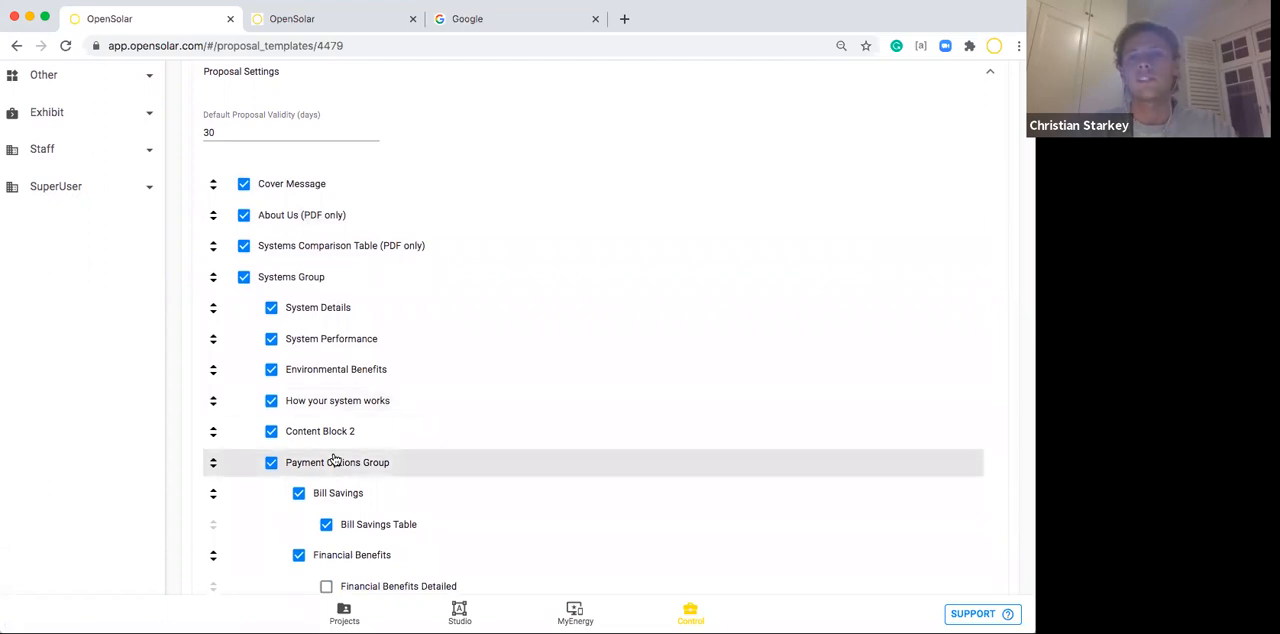
{"action": "left_click", "coordinate": [271, 369]}
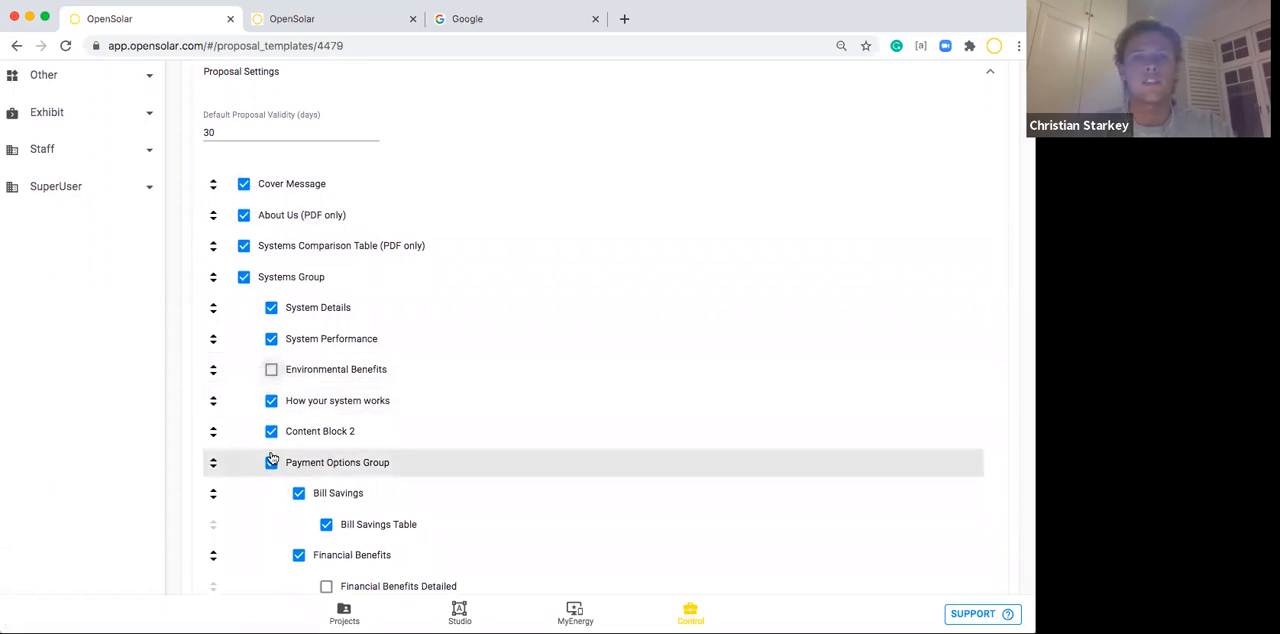
{"action": "left_click", "coordinate": [271, 401]}
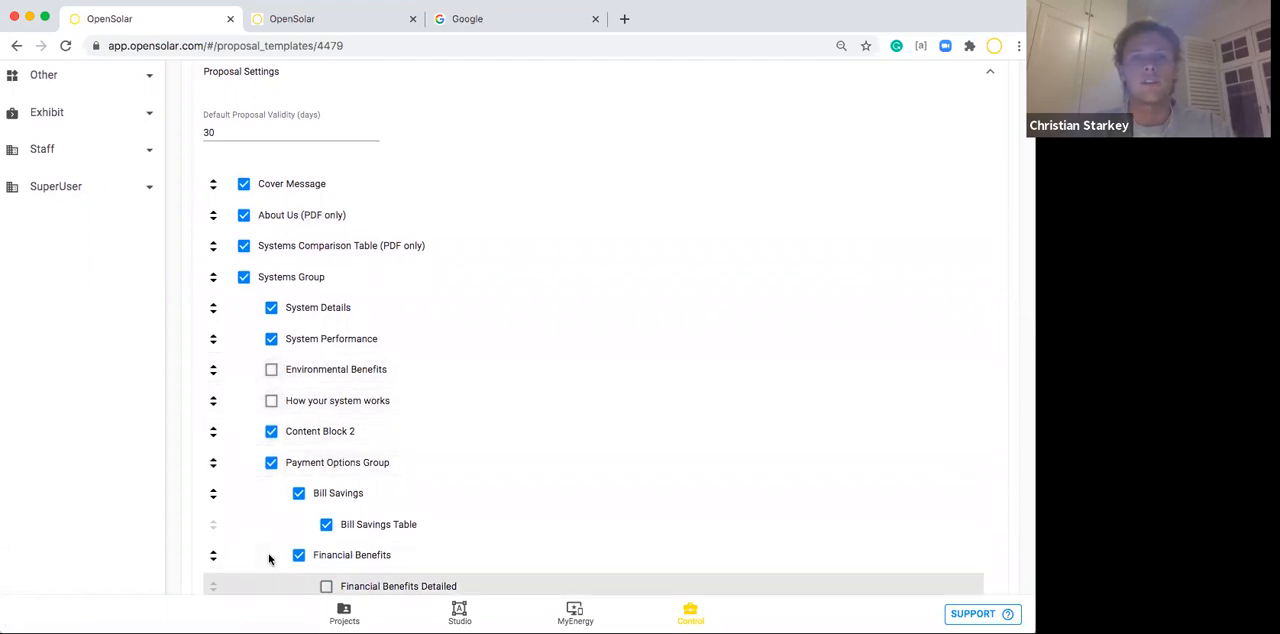
{"action": "left_click", "coordinate": [272, 339]}
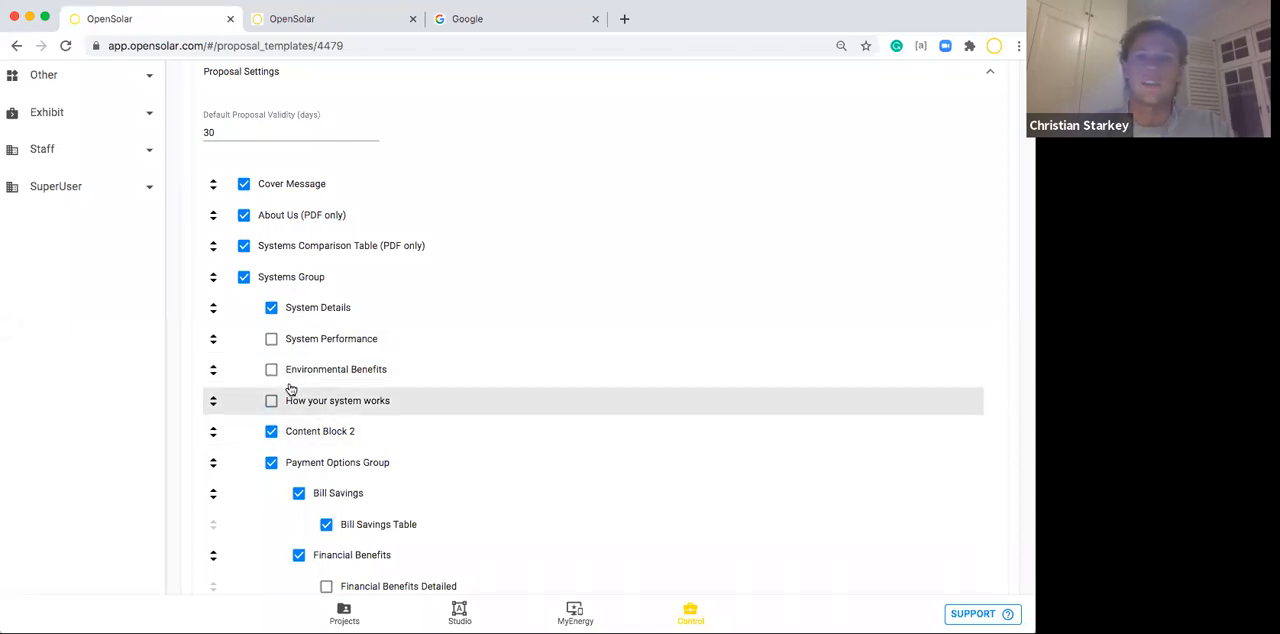
Include How your system works, Environmental Benefits and System Performance in the proposal again.
{"action": "scroll", "coordinate": [271, 401], "scroll_direction": "down", "scroll_amount": 5}
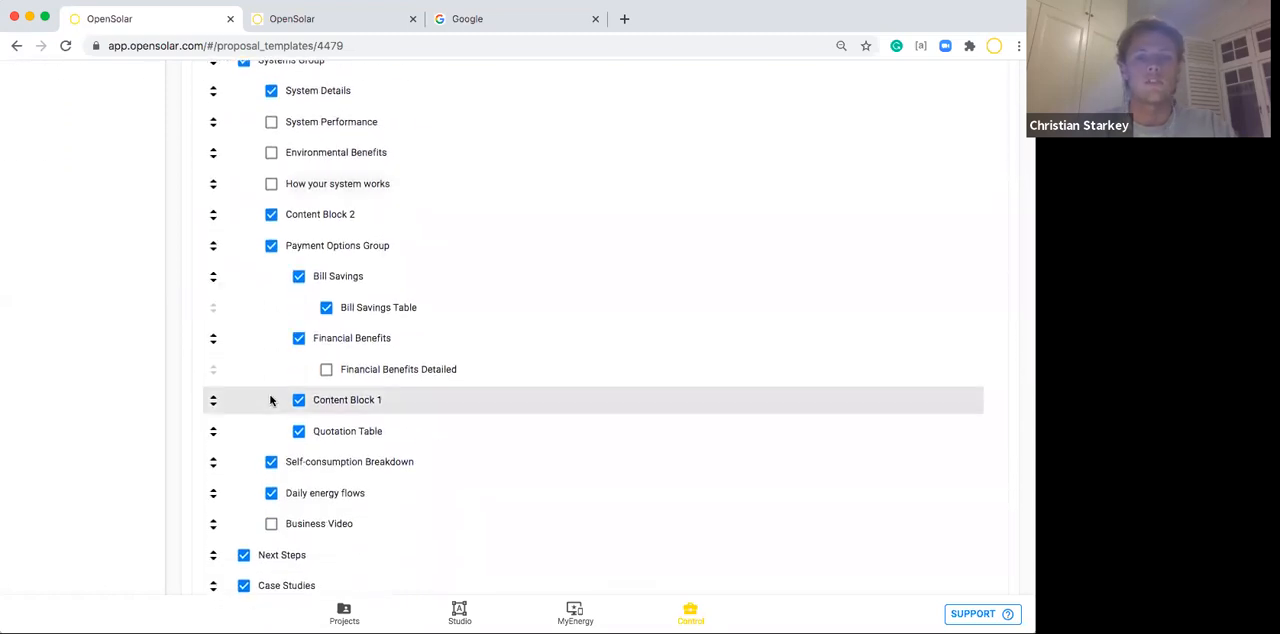
{"action": "scroll", "coordinate": [271, 400], "scroll_direction": "down", "scroll_amount": 1}
{"action": "scroll", "coordinate": [271, 400], "scroll_direction": "up", "scroll_amount": 4}
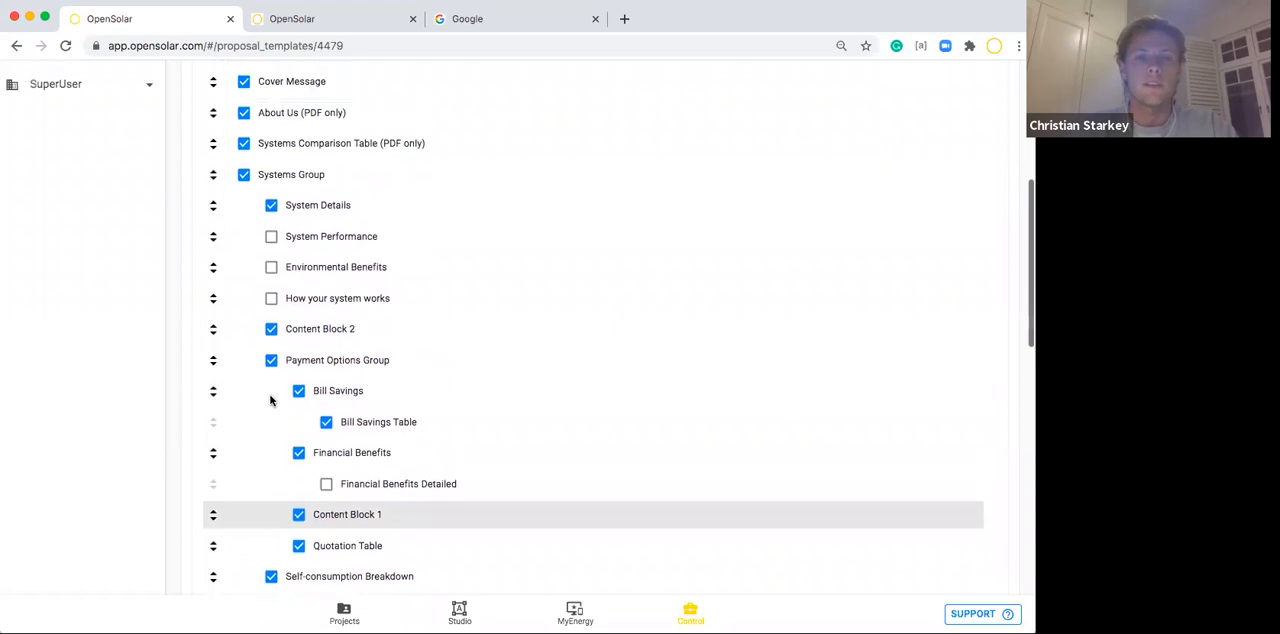
{"action": "left_click", "coordinate": [271, 316]}
{"action": "left_click", "coordinate": [271, 285]}
{"action": "left_click", "coordinate": [271, 254]}
Review the remaining proposal sections, from the Payment Options Group through Content Block 3, and the Featured Figures.
{"action": "scroll", "coordinate": [301, 425], "scroll_direction": "down", "scroll_amount": 3}
{"action": "scroll", "coordinate": [301, 425], "scroll_direction": "down", "scroll_amount": 1}
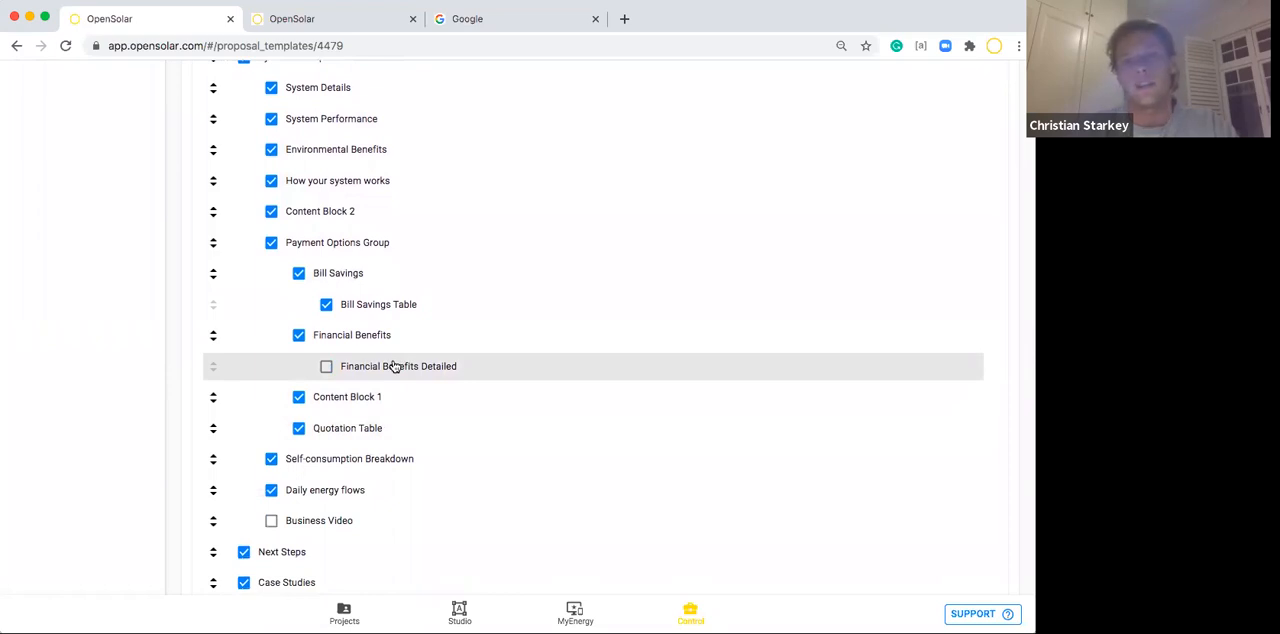
{"action": "scroll", "coordinate": [394, 366], "scroll_direction": "down", "scroll_amount": 3}
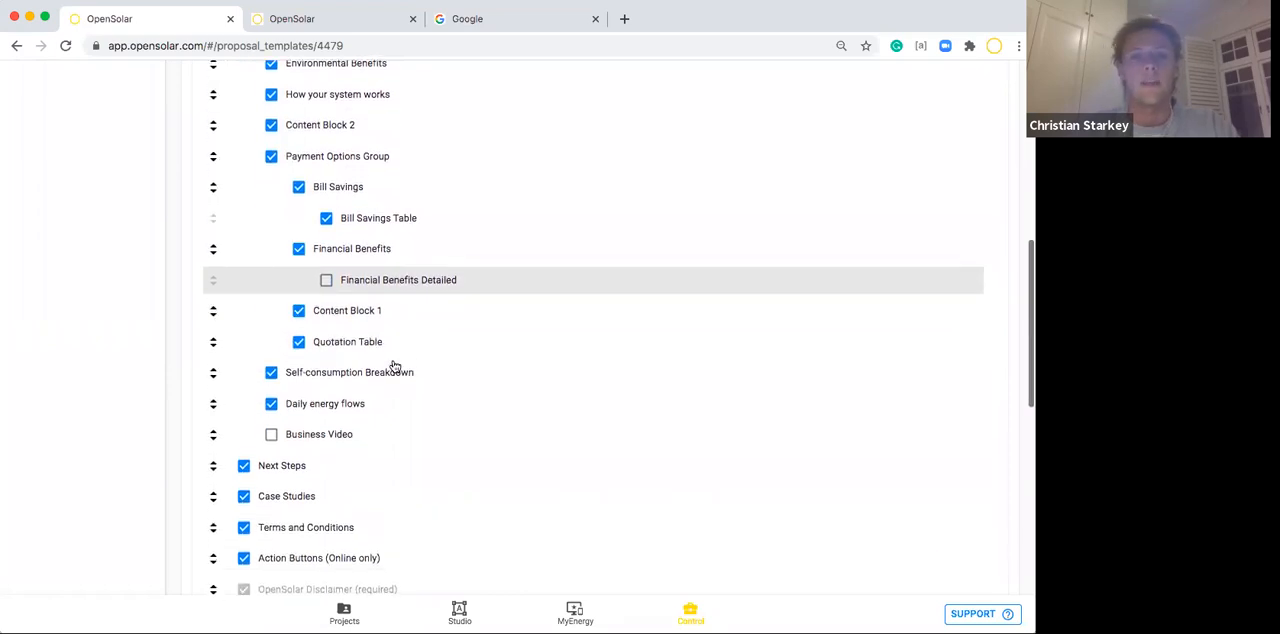
{"action": "scroll", "coordinate": [395, 366], "scroll_direction": "up", "scroll_amount": 2}
{"action": "scroll", "coordinate": [395, 366], "scroll_direction": "up", "scroll_amount": 2}
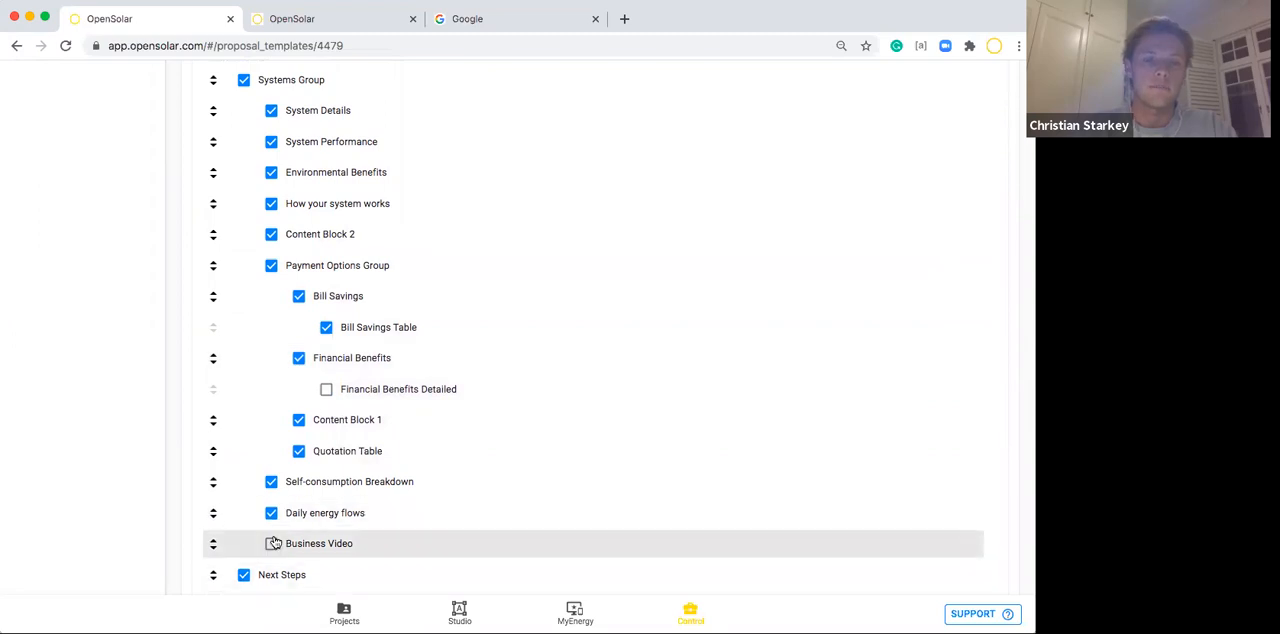
{"action": "scroll", "coordinate": [274, 538], "scroll_direction": "down", "scroll_amount": 5}
{"action": "scroll", "coordinate": [275, 540], "scroll_direction": "down", "scroll_amount": 4}
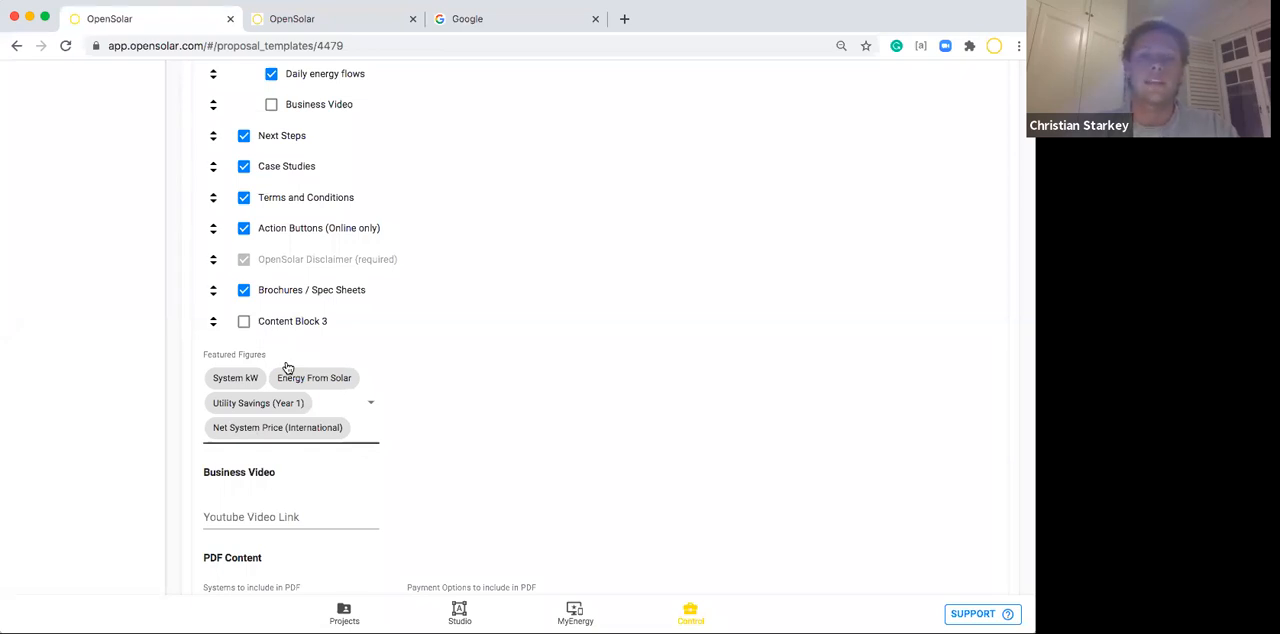
Remove Net System Price (International) from the Featured Figures, add it back and close the list of figures.
{"action": "left_click", "coordinate": [355, 404]}
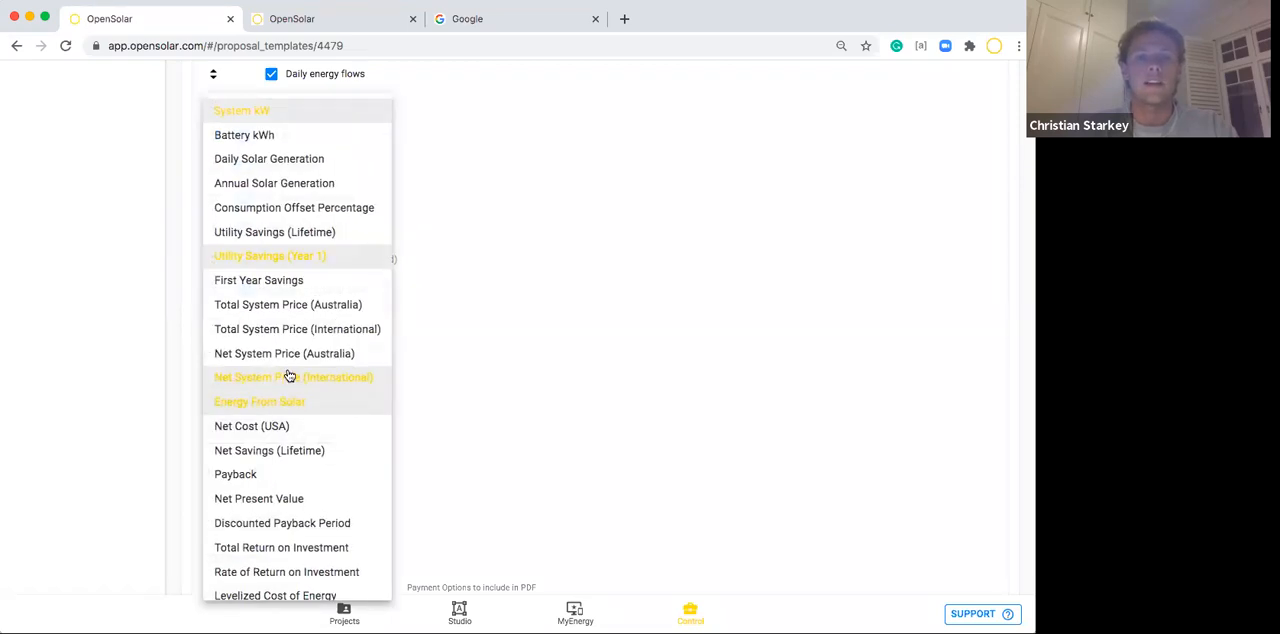
{"action": "left_click", "coordinate": [291, 380]}
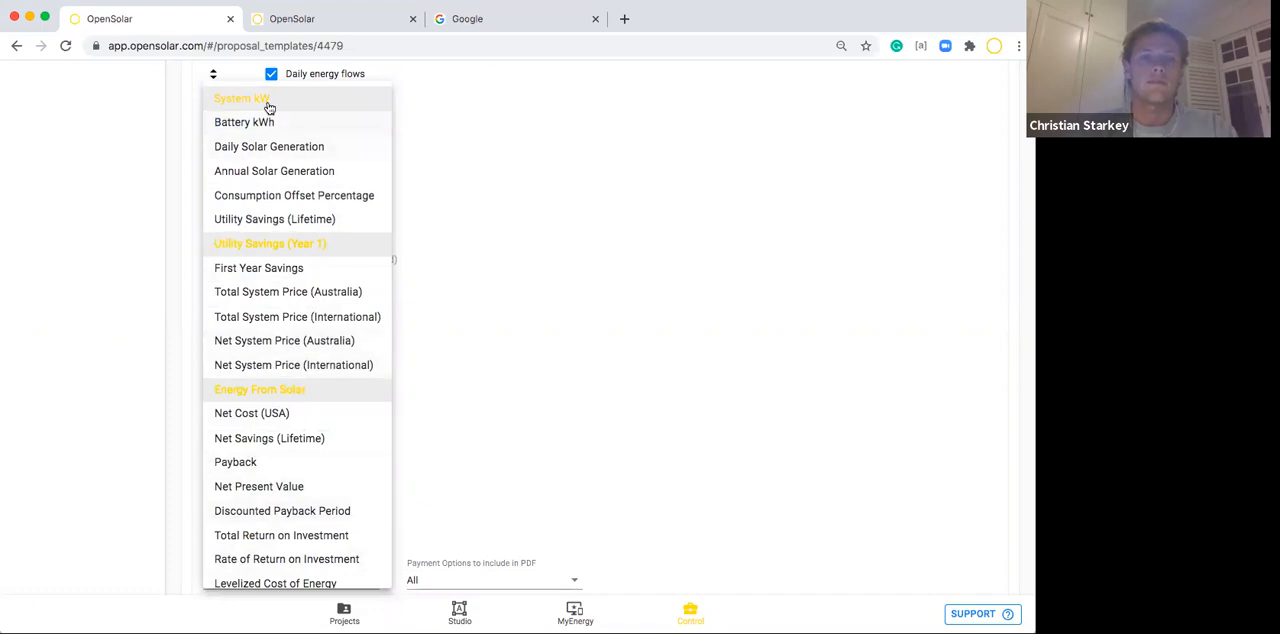
{"action": "scroll", "coordinate": [274, 375], "scroll_direction": "down", "scroll_amount": 1}
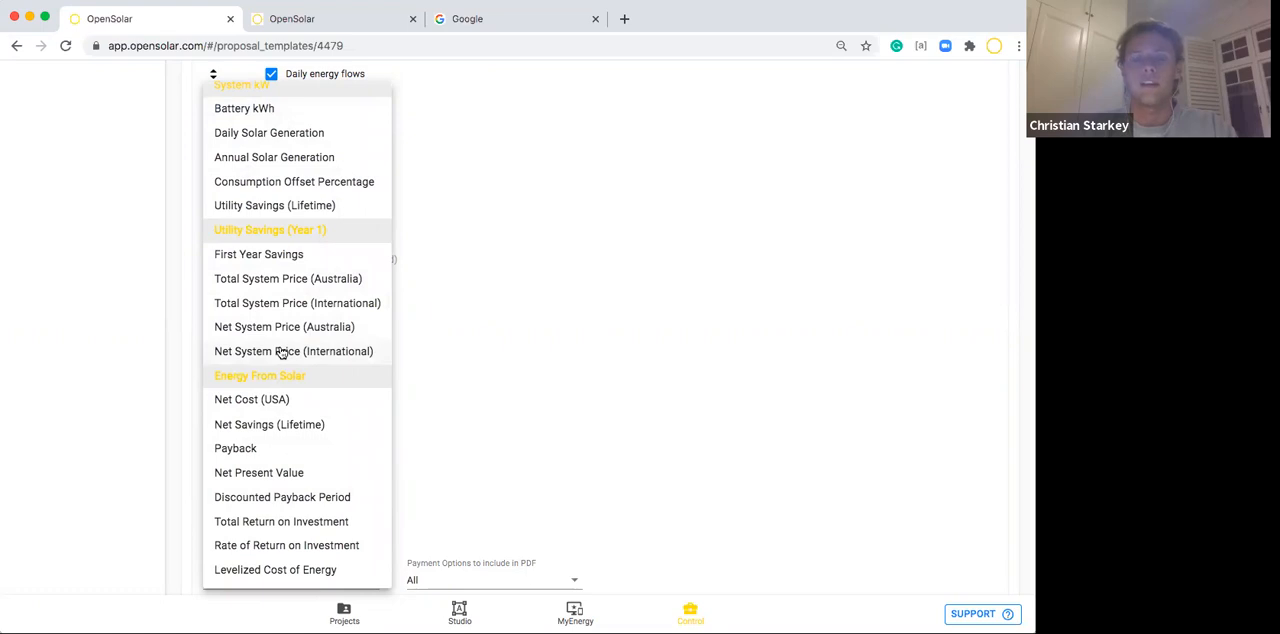
{"action": "left_click", "coordinate": [282, 352]}
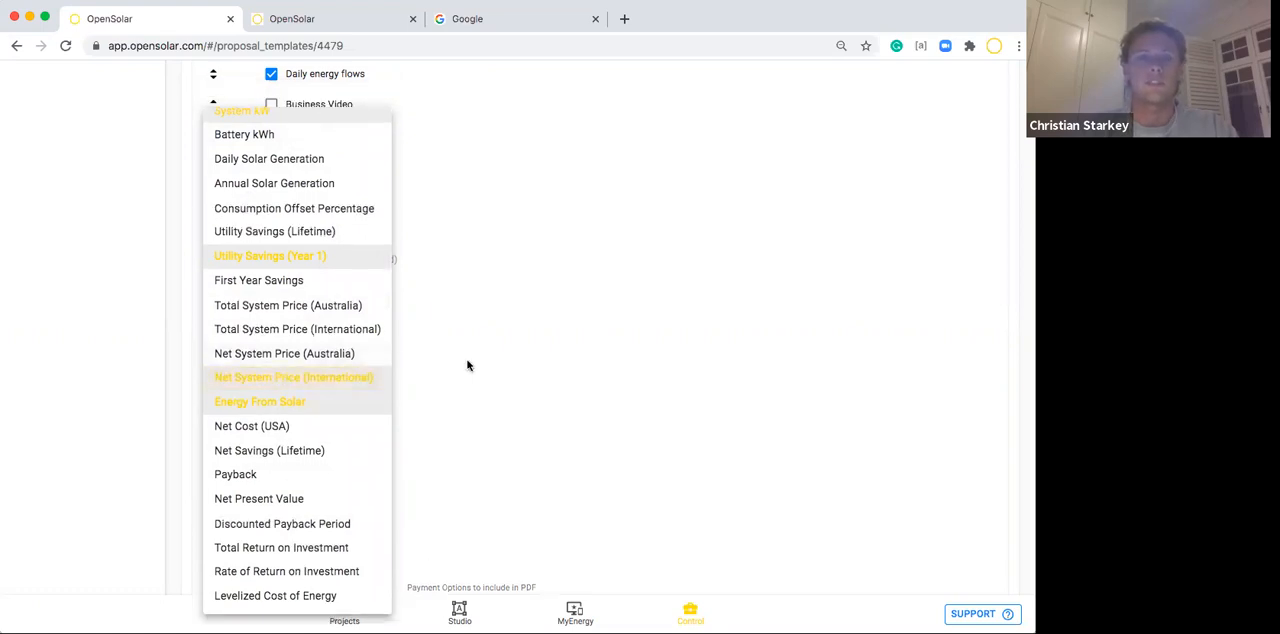
{"action": "left_click", "coordinate": [467, 365]}
{"action": "scroll", "coordinate": [505, 440], "scroll_direction": "down", "scroll_amount": 2}
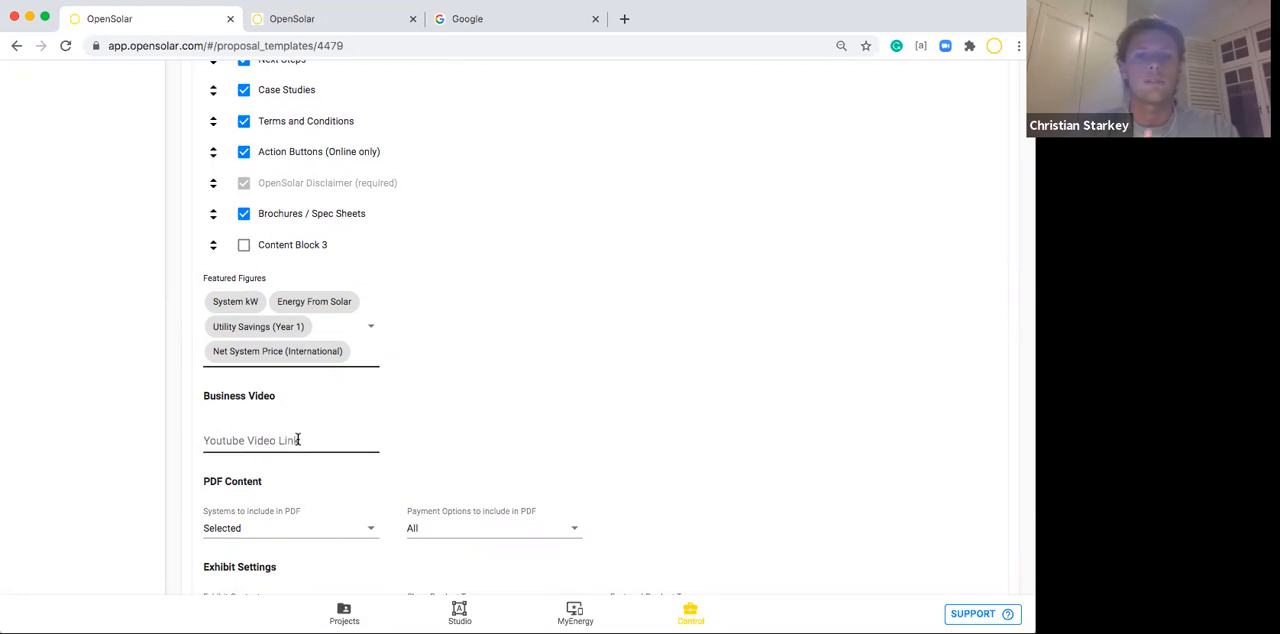
Set the systems to include in the proposal PDF to All.
{"action": "scroll", "coordinate": [298, 440], "scroll_direction": "down", "scroll_amount": 1}
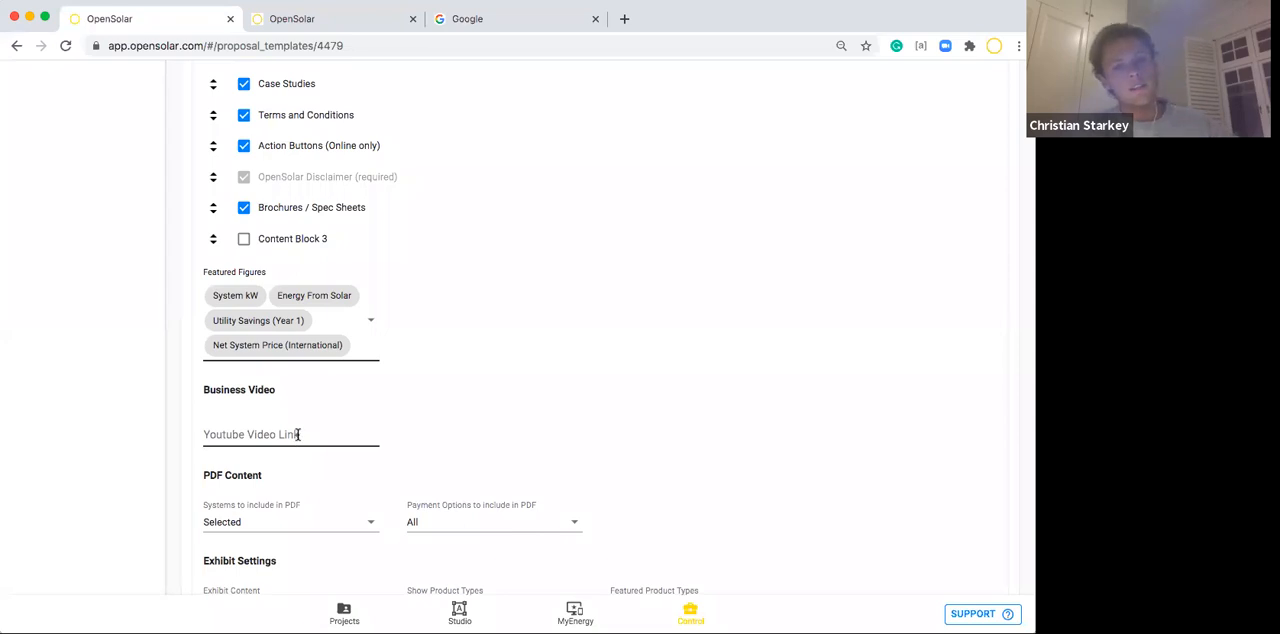
{"action": "scroll", "coordinate": [298, 434], "scroll_direction": "down", "scroll_amount": 5}
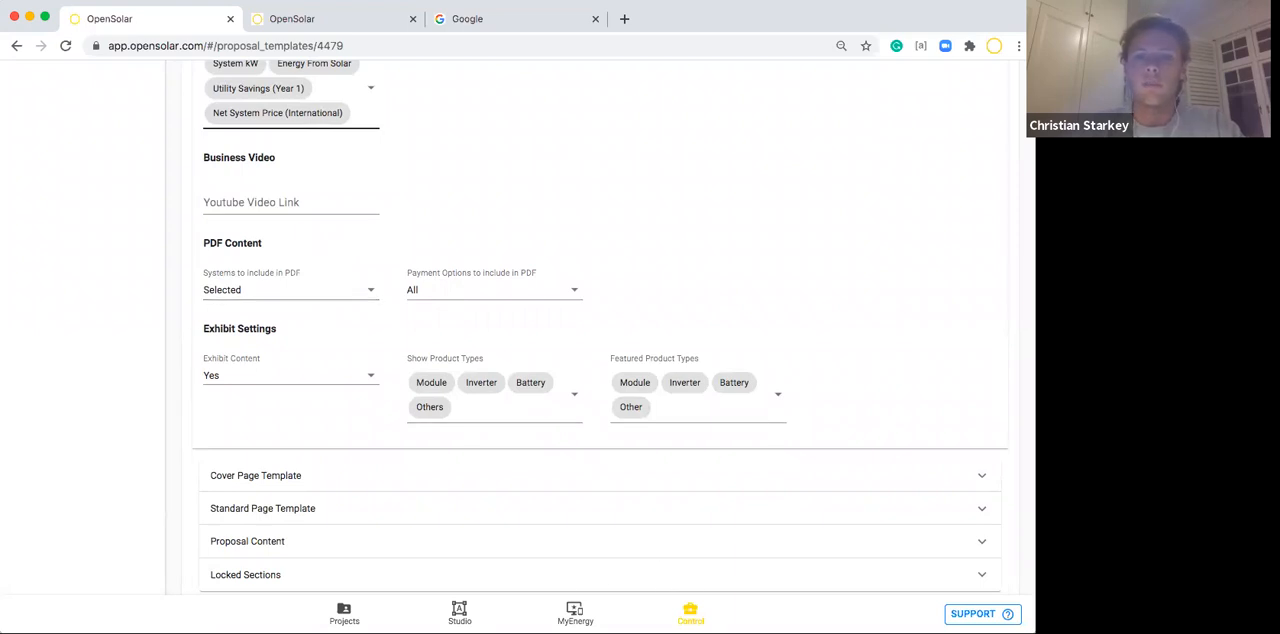
{"action": "left_click", "coordinate": [260, 289]}
{"action": "left_click", "coordinate": [240, 275]}
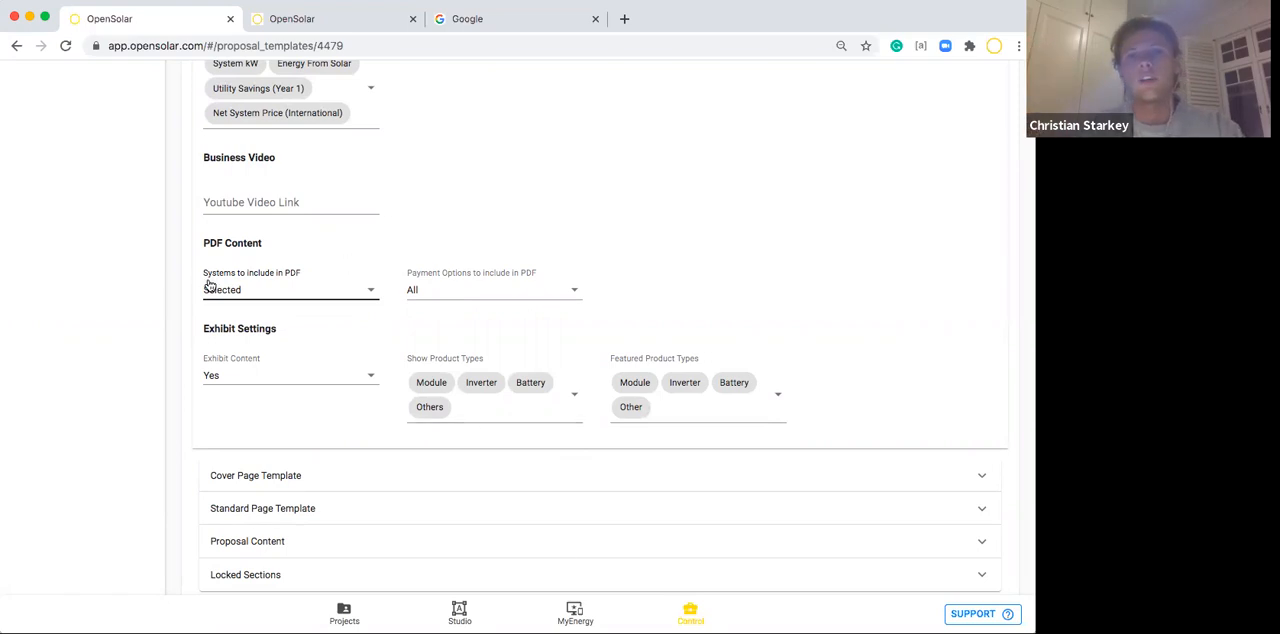
{"action": "left_click", "coordinate": [243, 290]}
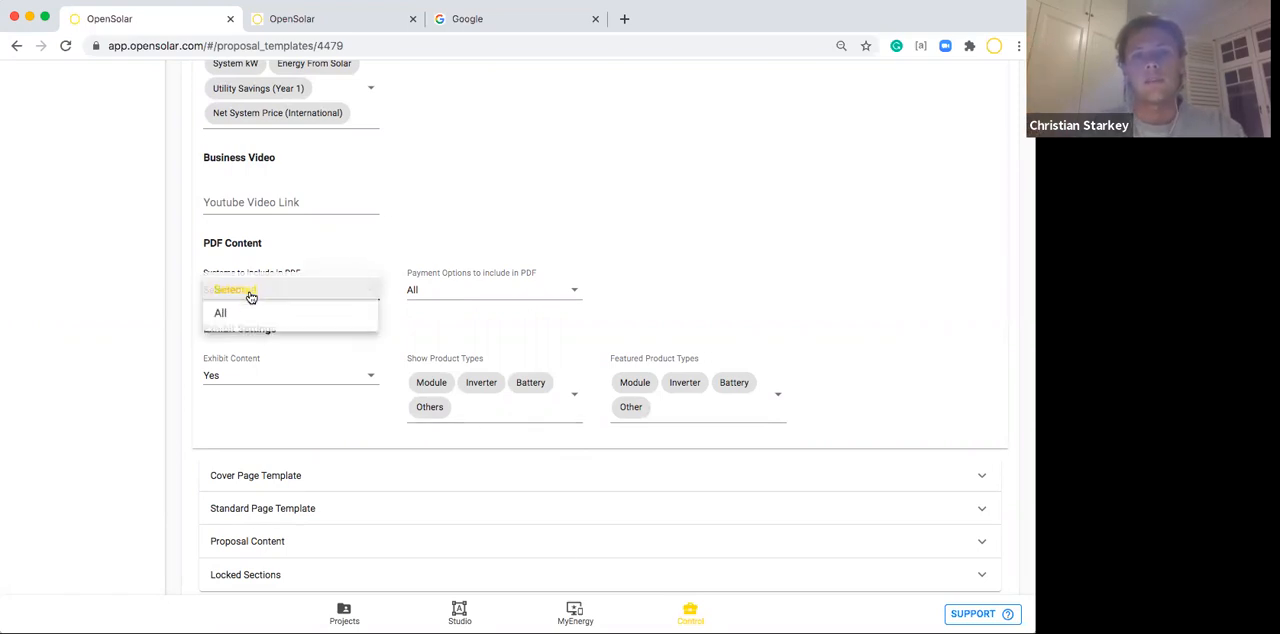
{"action": "left_click", "coordinate": [249, 316]}
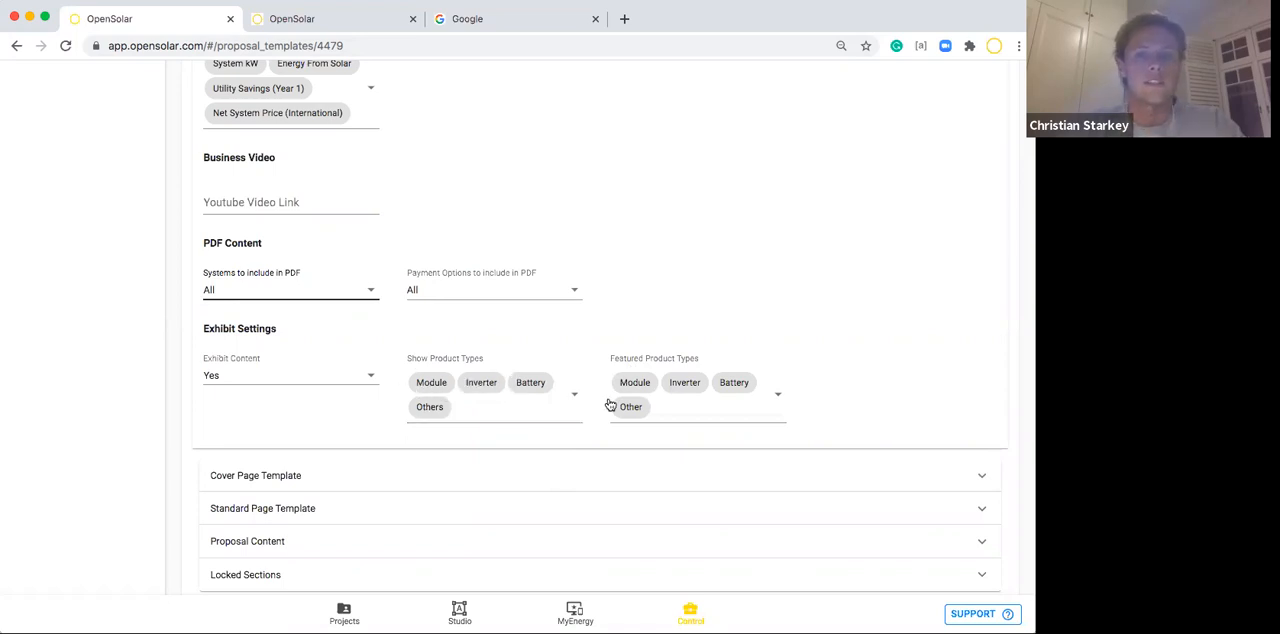
Review the proposal's section list from Cover Message to Content Block 3 again, then collapse the Proposal Settings.
{"action": "scroll", "coordinate": [734, 289], "scroll_direction": "up", "scroll_amount": 3}
{"action": "scroll", "coordinate": [734, 289], "scroll_direction": "up", "scroll_amount": 15}
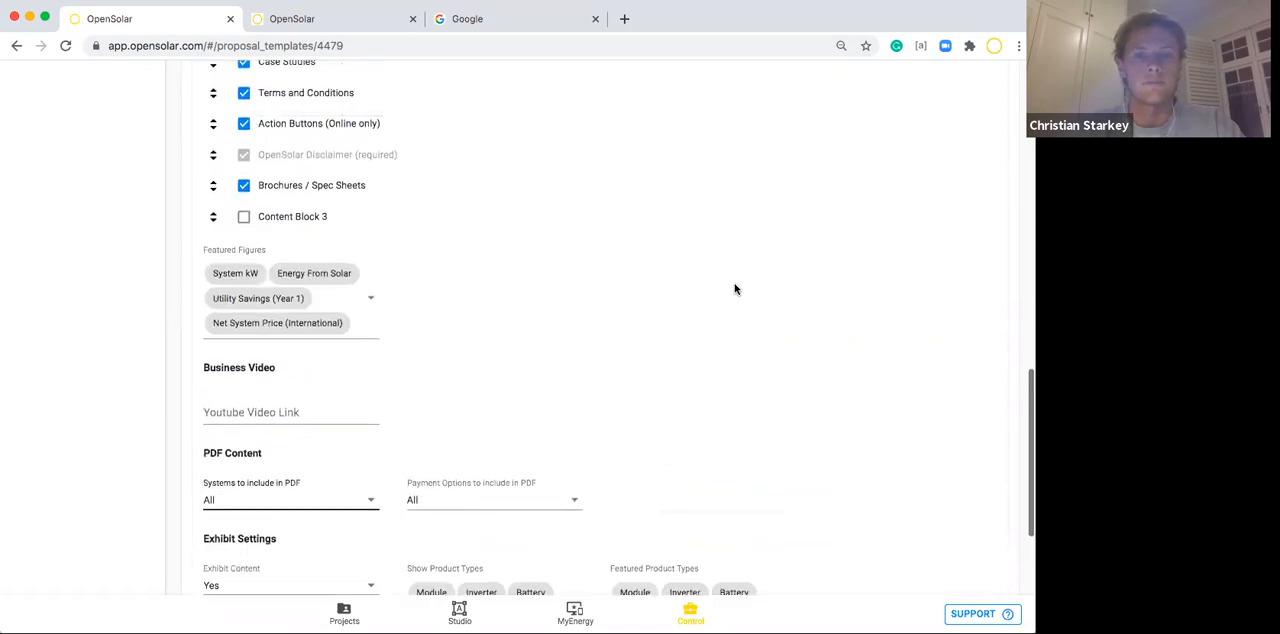
{"action": "scroll", "coordinate": [734, 289], "scroll_direction": "down", "scroll_amount": 4}
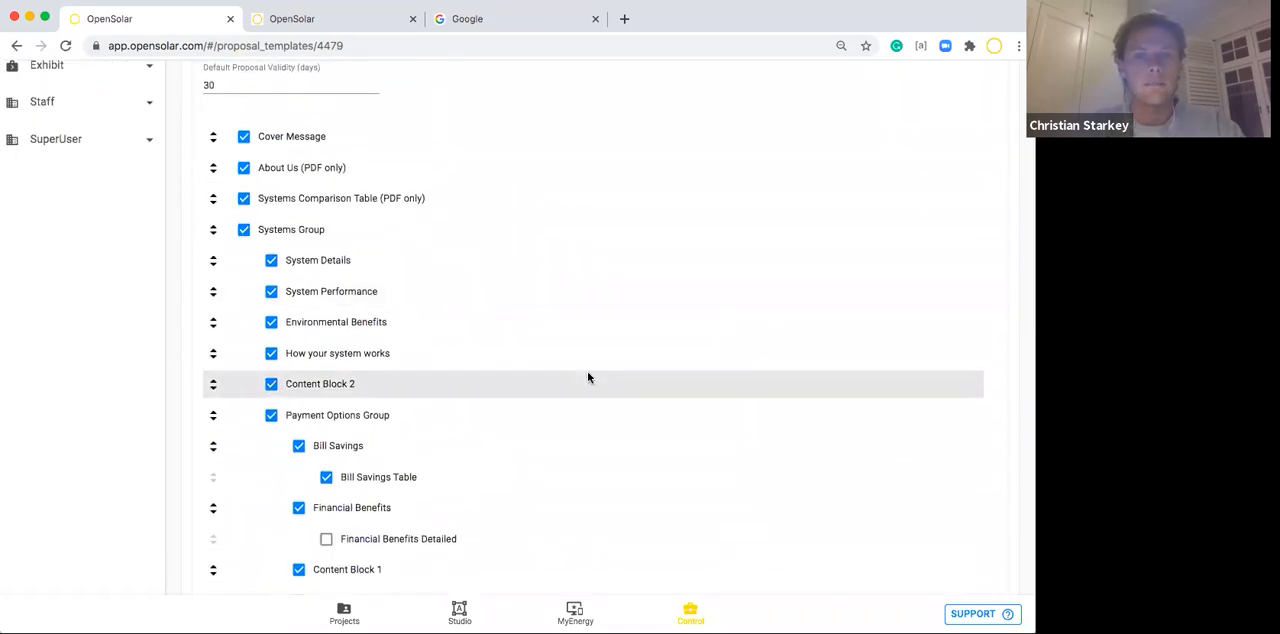
{"action": "scroll", "coordinate": [587, 374], "scroll_direction": "down", "scroll_amount": 2}
{"action": "scroll", "coordinate": [587, 377], "scroll_direction": "down", "scroll_amount": 3}
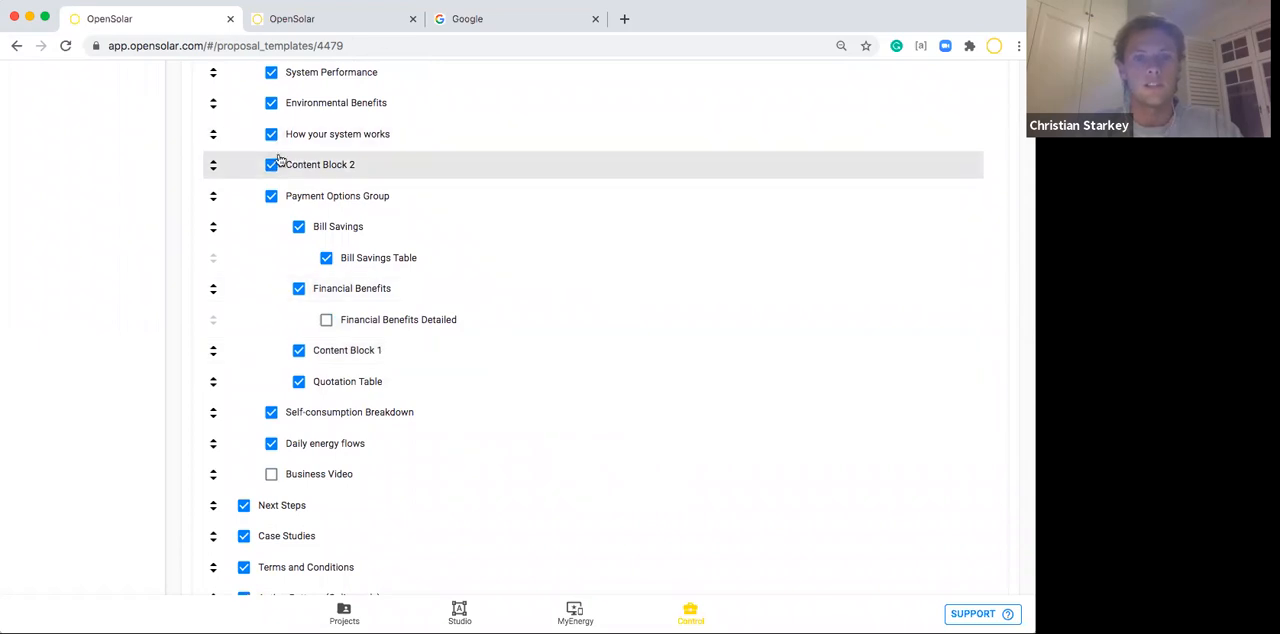
{"action": "scroll", "coordinate": [353, 160], "scroll_direction": "down", "scroll_amount": 4}
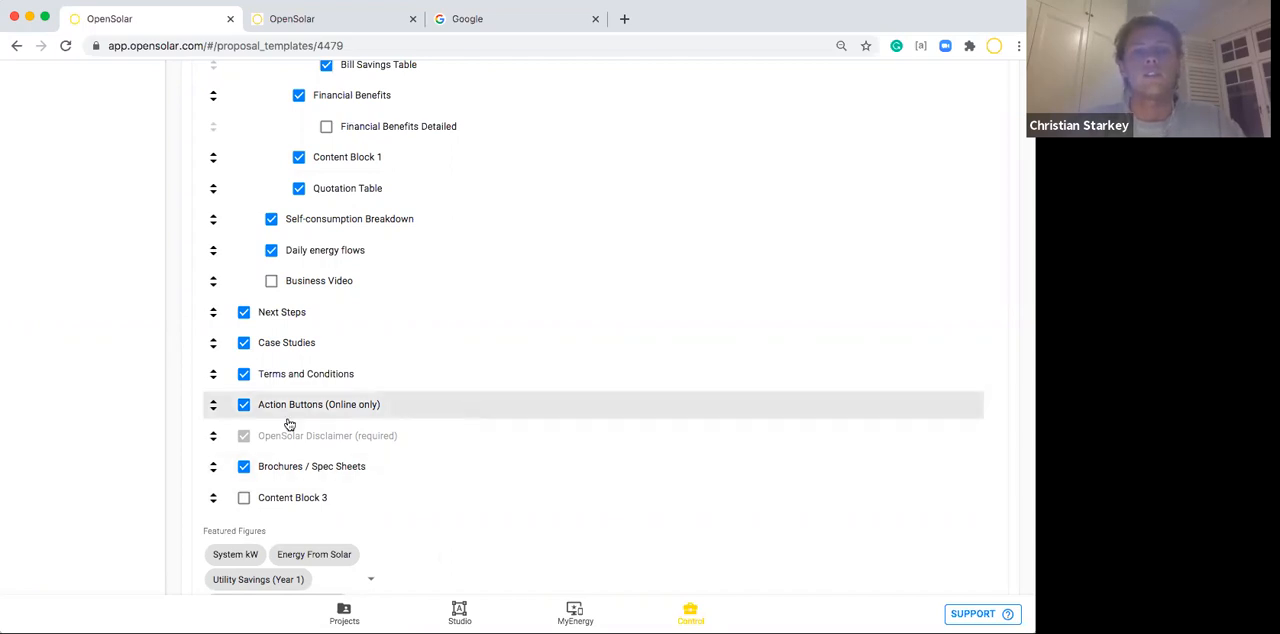
{"action": "scroll", "coordinate": [271, 250], "scroll_direction": "up", "scroll_amount": 2}
{"action": "scroll", "coordinate": [271, 108], "scroll_direction": "up", "scroll_amount": 5}
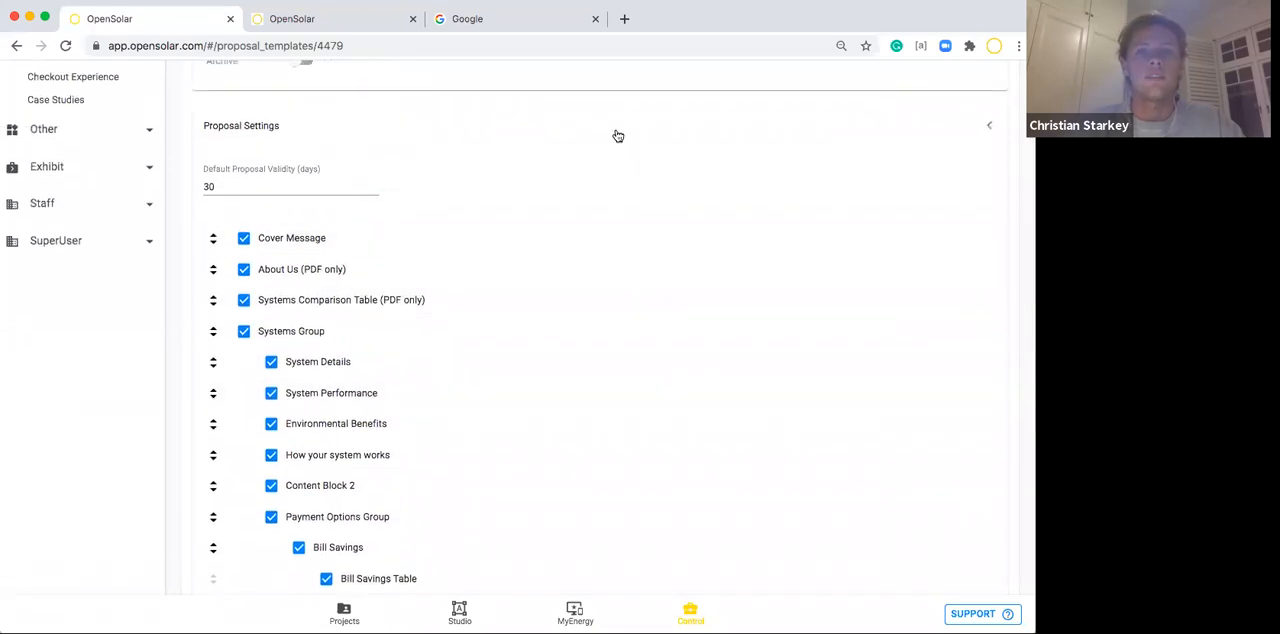
{"action": "left_click", "coordinate": [618, 136]}
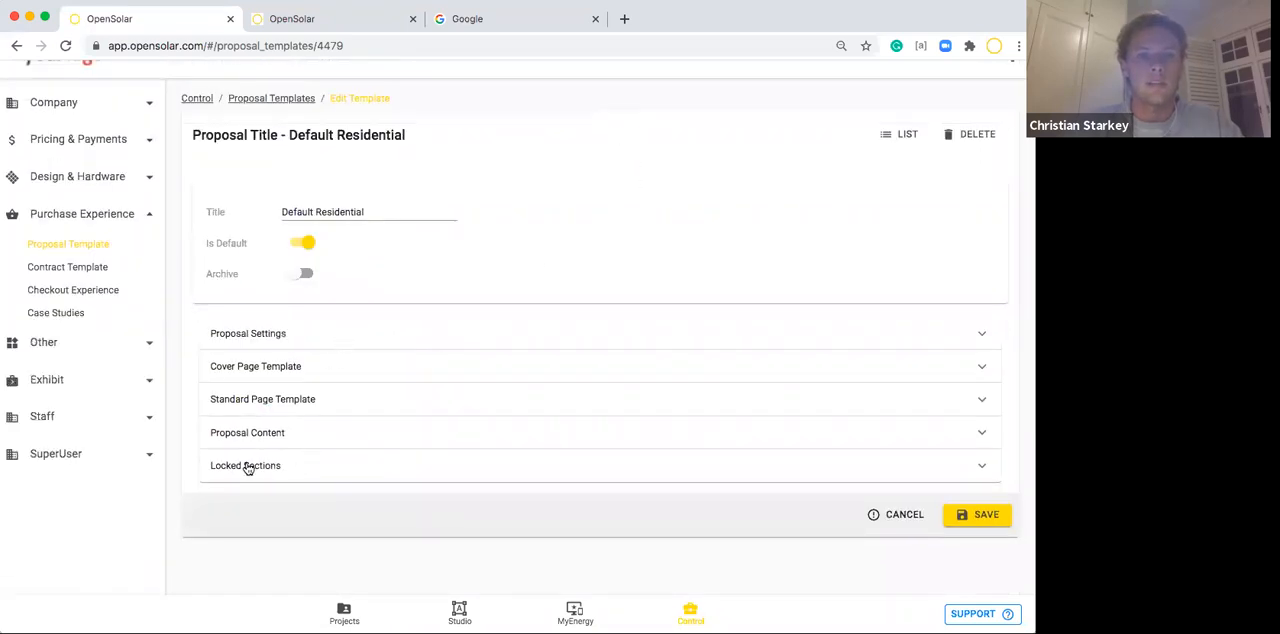
Examine the Proposal Content texts, including Next Steps and Content blocks 1 to 3, then collapse the section.
{"action": "left_click", "coordinate": [270, 436]}
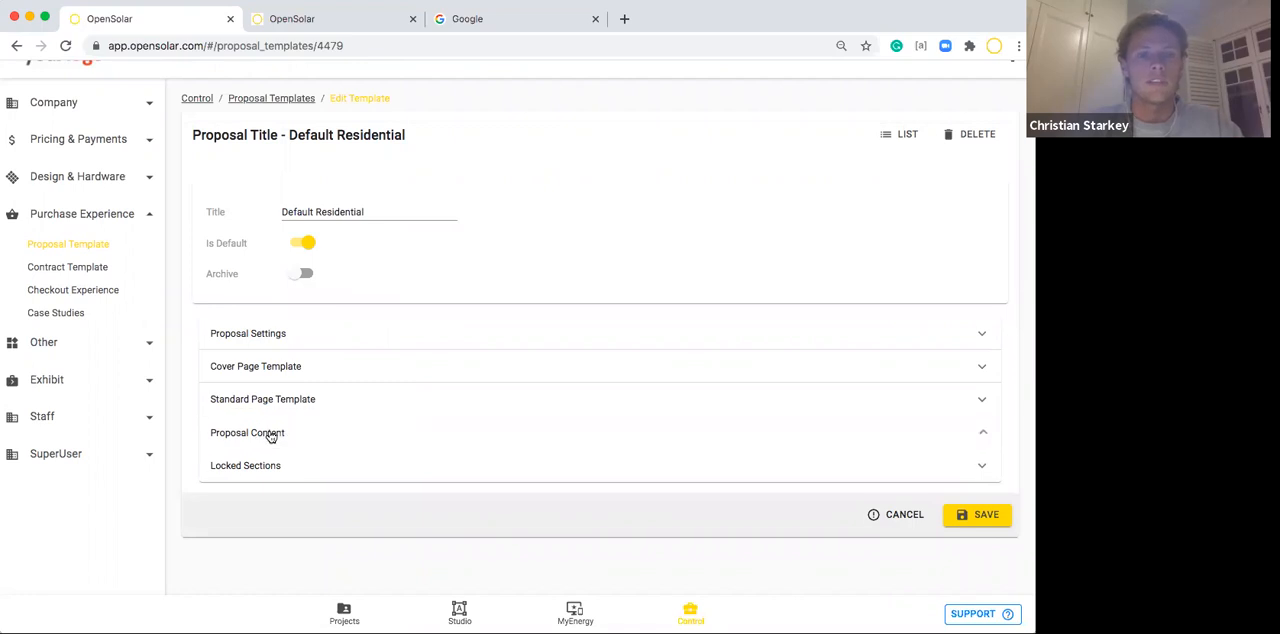
{"action": "scroll", "coordinate": [286, 466], "scroll_direction": "down", "scroll_amount": 5}
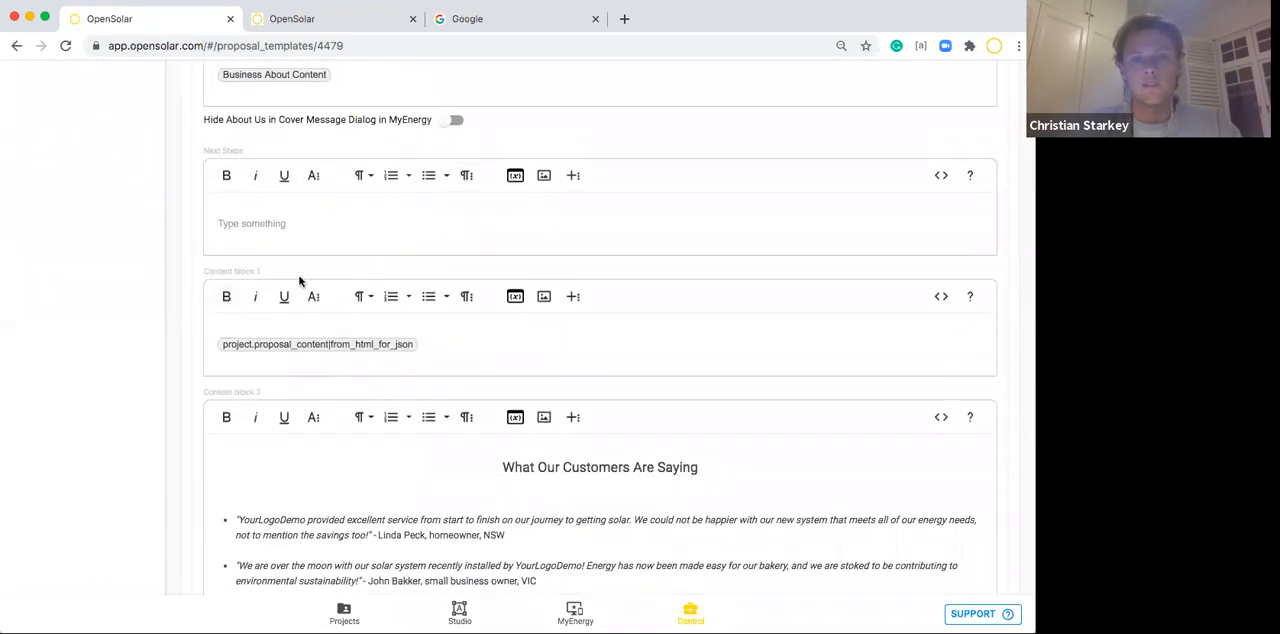
{"action": "scroll", "coordinate": [396, 421], "scroll_direction": "down", "scroll_amount": 5}
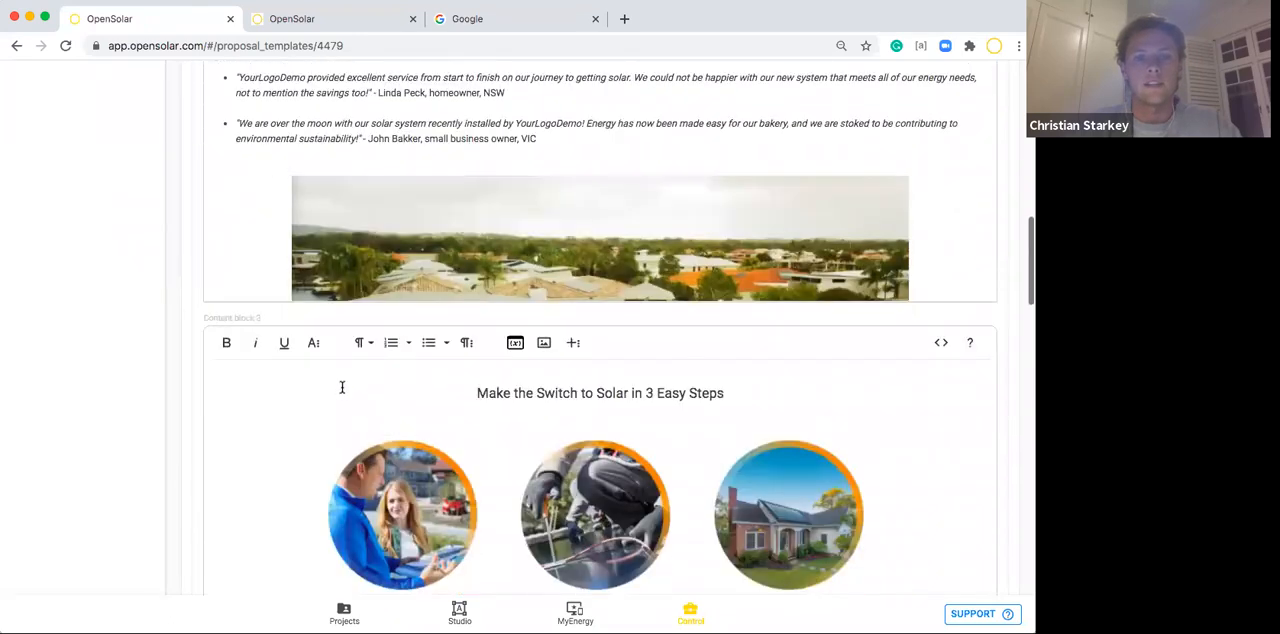
{"action": "scroll", "coordinate": [443, 386], "scroll_direction": "down", "scroll_amount": 2}
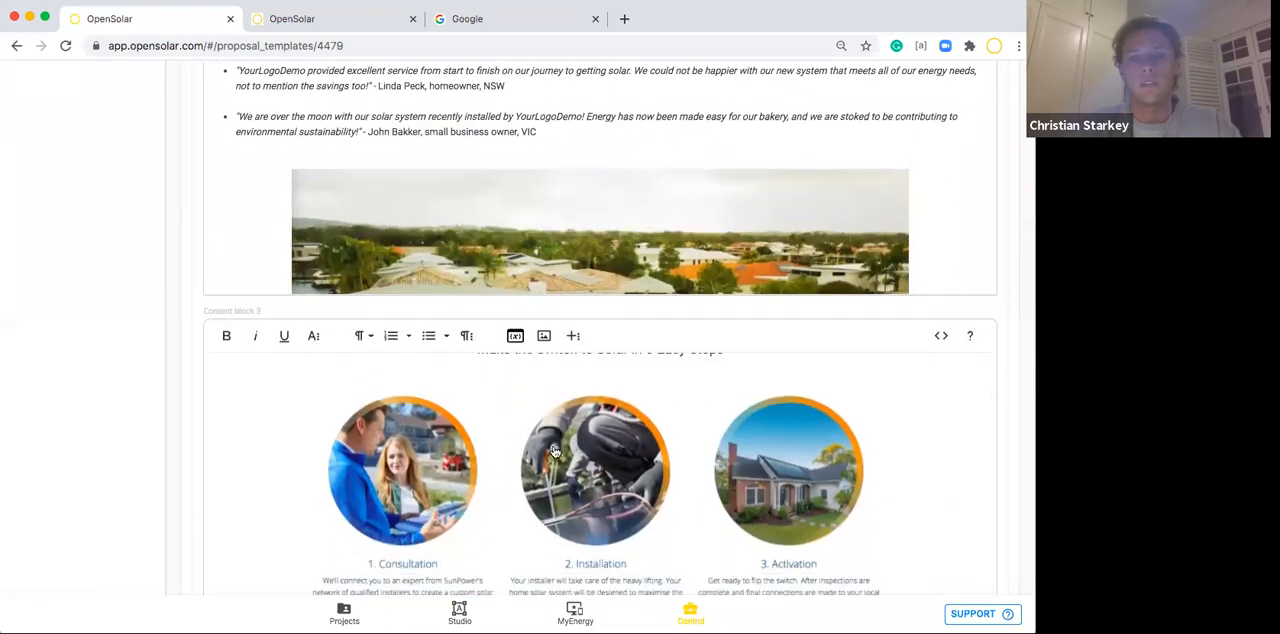
{"action": "scroll", "coordinate": [555, 452], "scroll_direction": "up", "scroll_amount": 4}
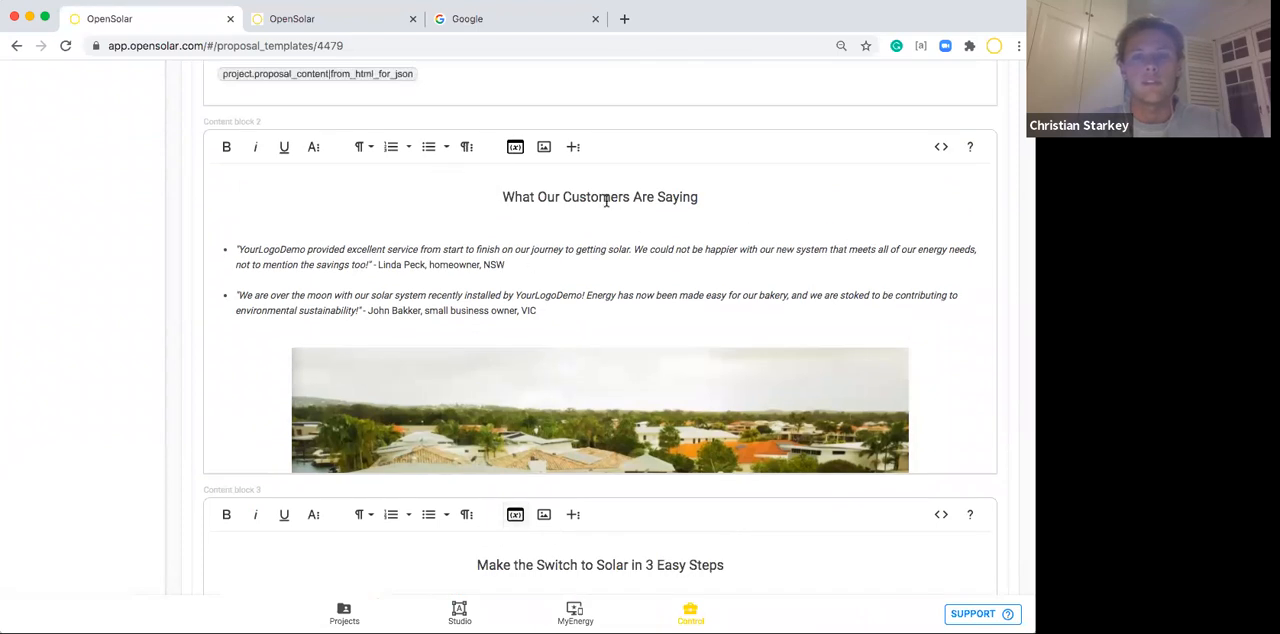
{"action": "scroll", "coordinate": [603, 210], "scroll_direction": "down", "scroll_amount": 4}
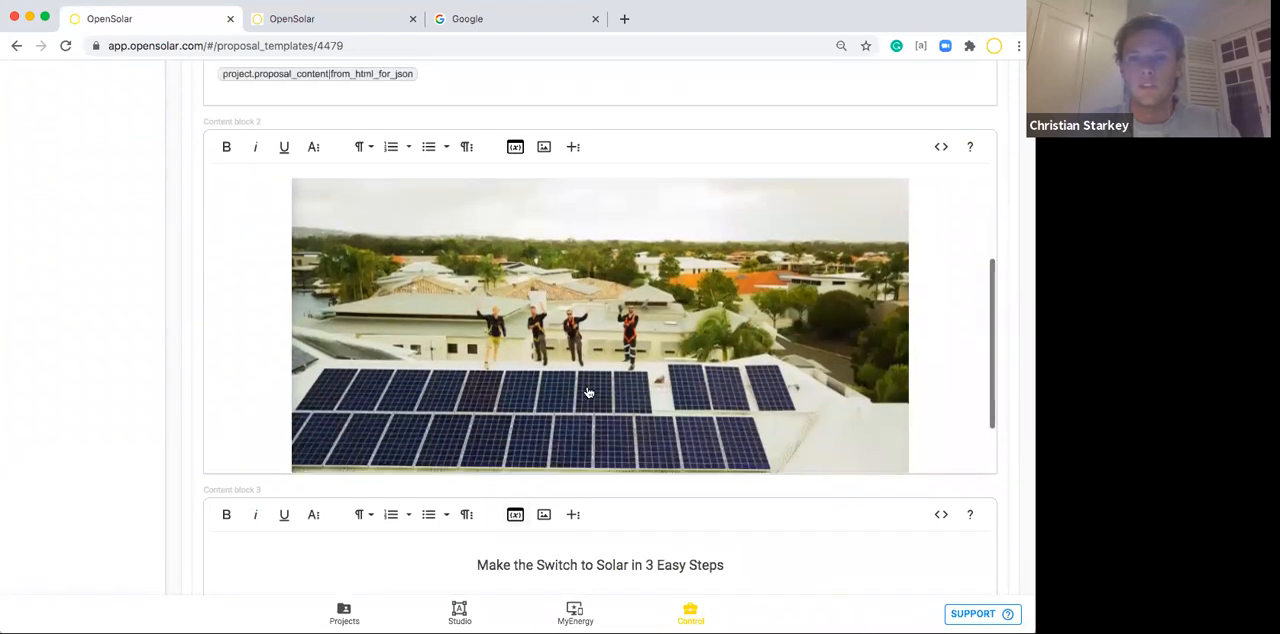
{"action": "scroll", "coordinate": [589, 393], "scroll_direction": "down", "scroll_amount": 2}
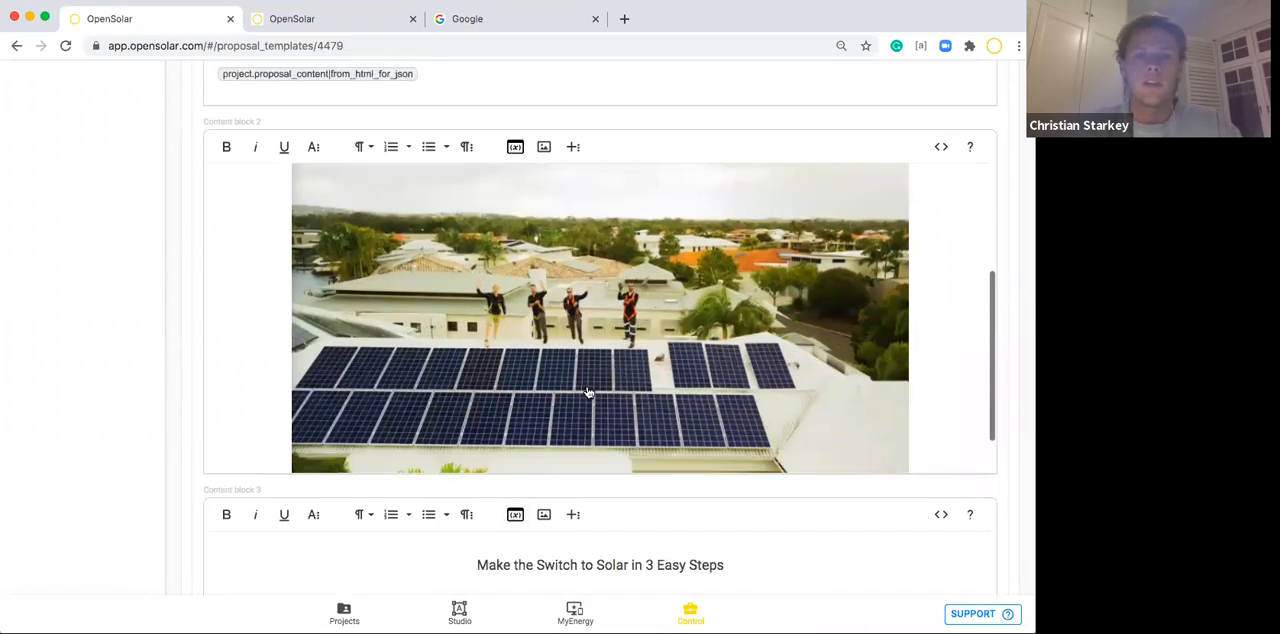
{"action": "scroll", "coordinate": [589, 393], "scroll_direction": "up", "scroll_amount": 6}
{"action": "scroll", "coordinate": [589, 393], "scroll_direction": "up", "scroll_amount": 1}
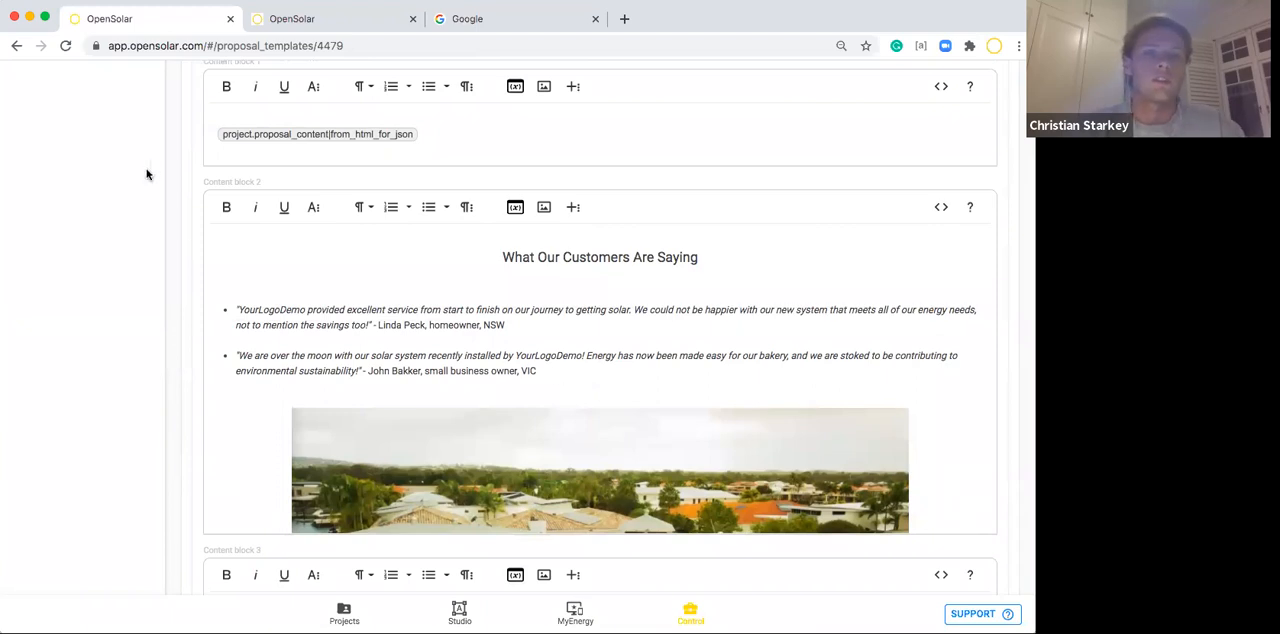
{"action": "scroll", "coordinate": [179, 234], "scroll_direction": "up", "scroll_amount": 2}
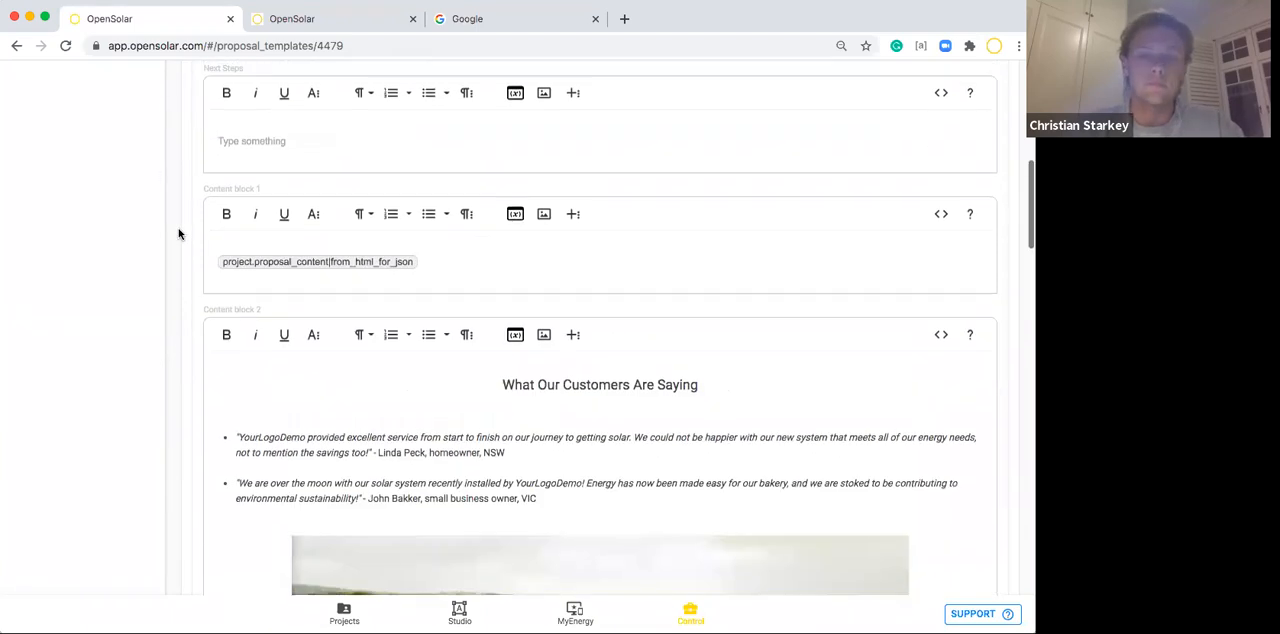
{"action": "scroll", "coordinate": [179, 234], "scroll_direction": "up", "scroll_amount": 10}
{"action": "left_click", "coordinate": [463, 478]}
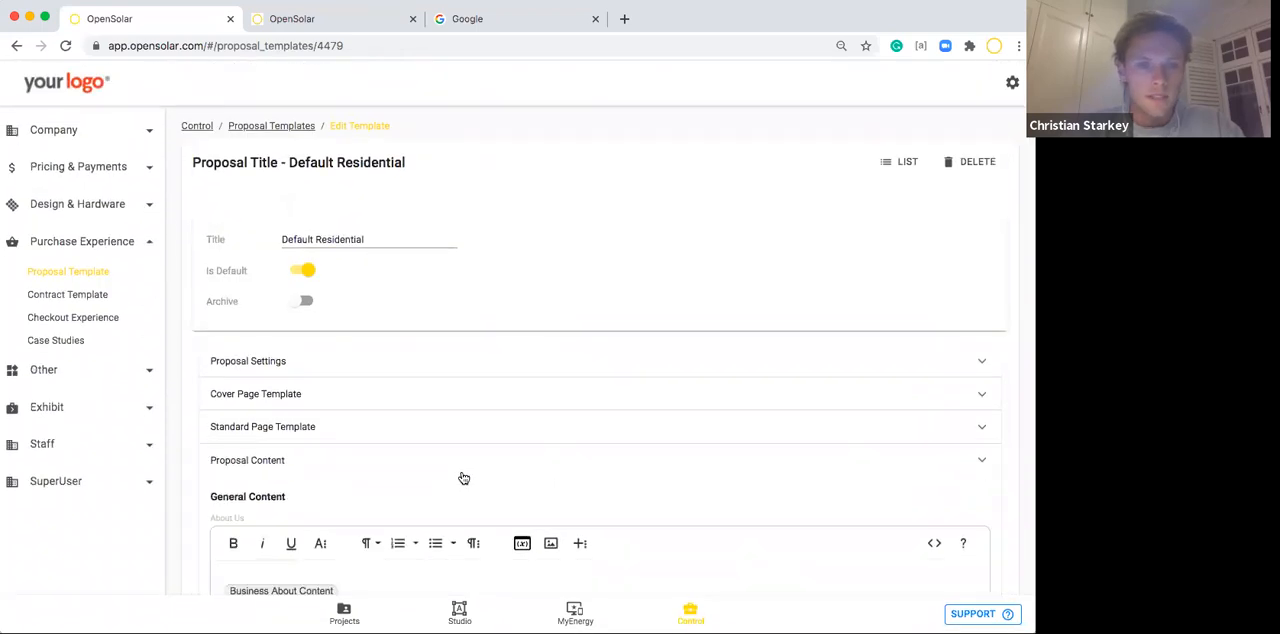
Examine the Cover Page Template's title, image uploads, cover message and three header columns, then collapse it.
{"action": "left_click", "coordinate": [280, 400]}
{"action": "scroll", "coordinate": [255, 446], "scroll_direction": "down", "scroll_amount": 5}
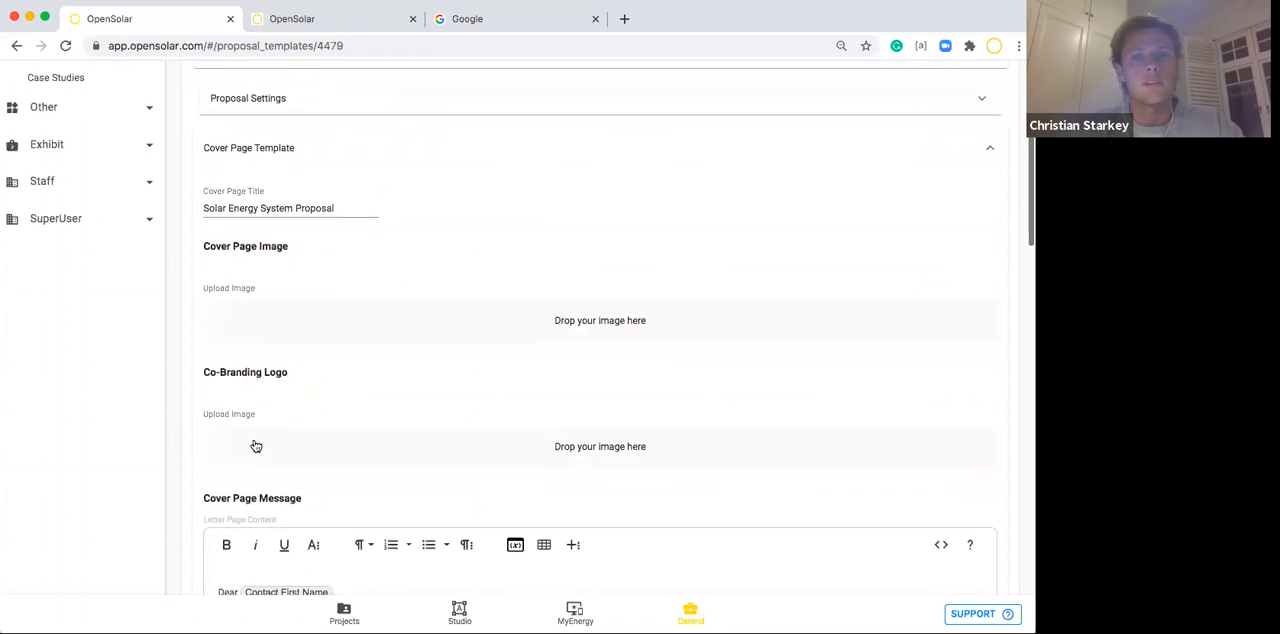
{"action": "scroll", "coordinate": [471, 491], "scroll_direction": "down", "scroll_amount": 3}
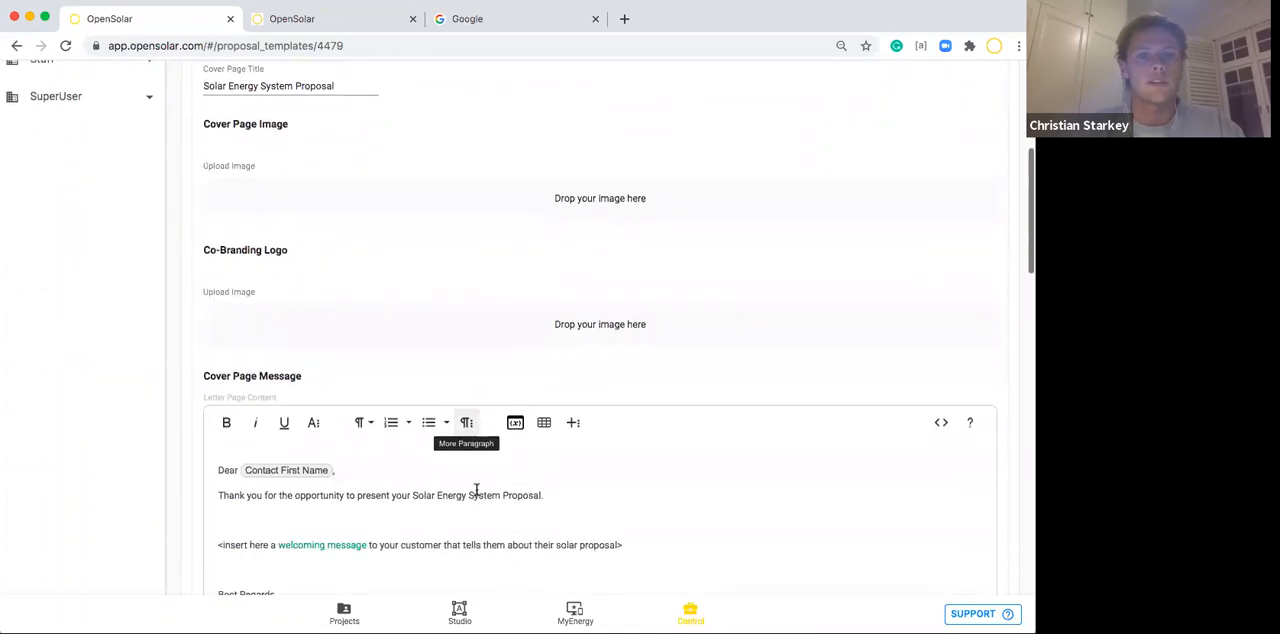
{"action": "scroll", "coordinate": [355, 448], "scroll_direction": "down", "scroll_amount": 2}
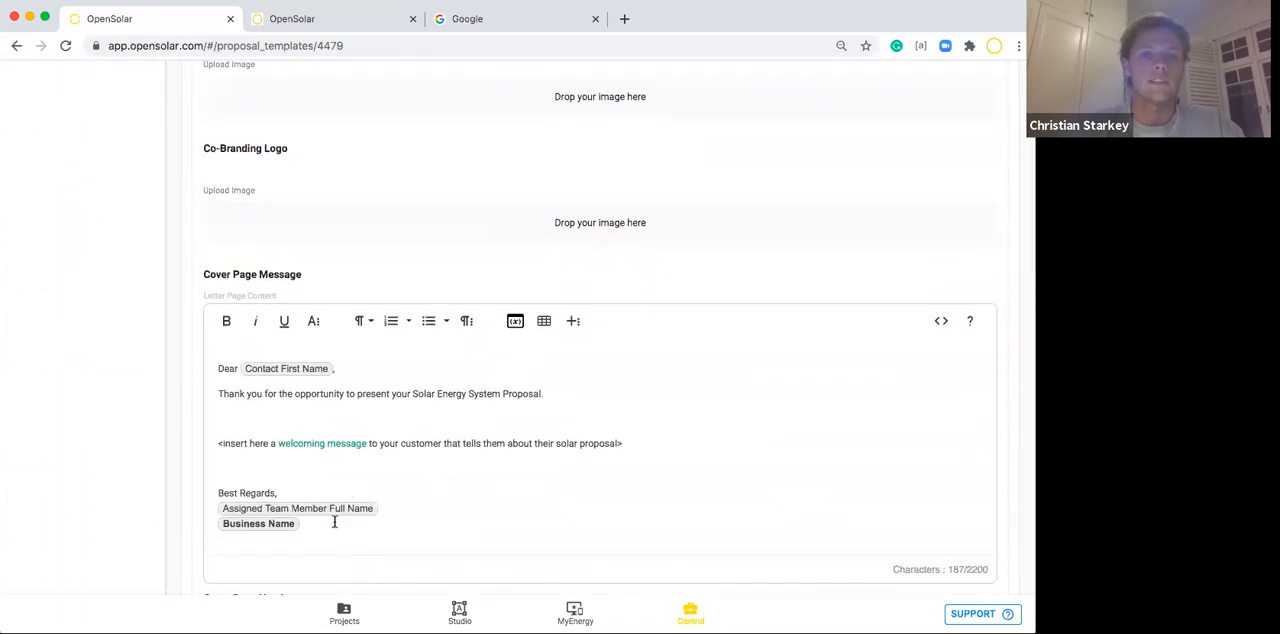
{"action": "scroll", "coordinate": [335, 521], "scroll_direction": "down", "scroll_amount": 3}
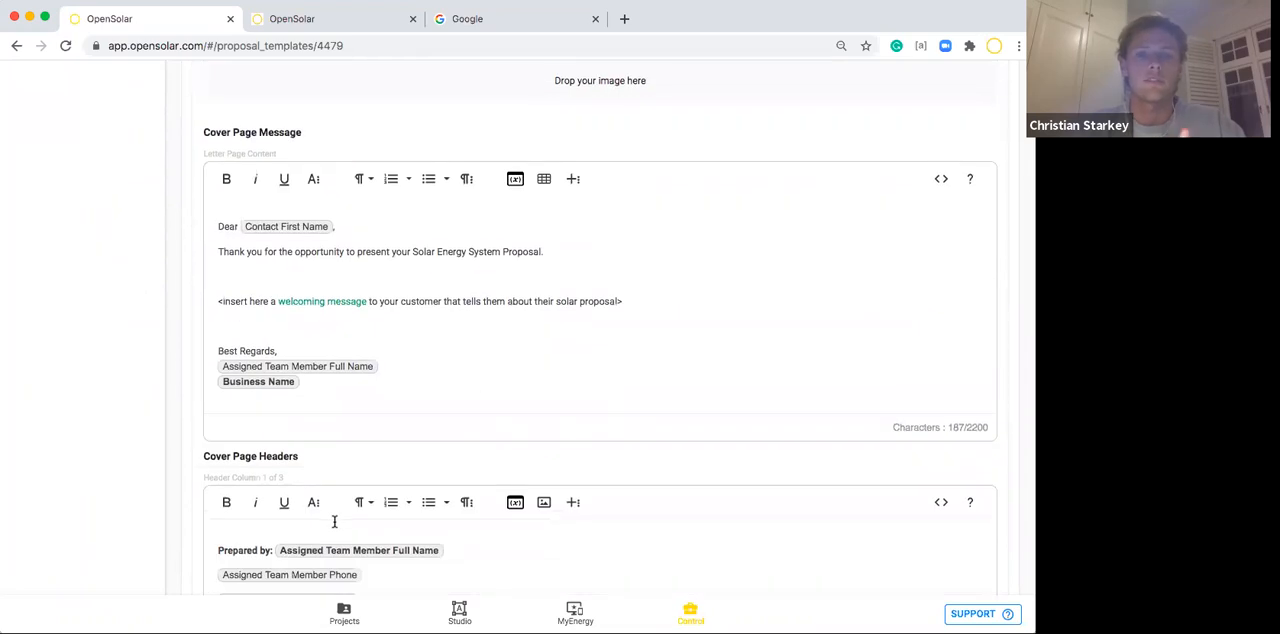
{"action": "scroll", "coordinate": [335, 521], "scroll_direction": "down", "scroll_amount": 5}
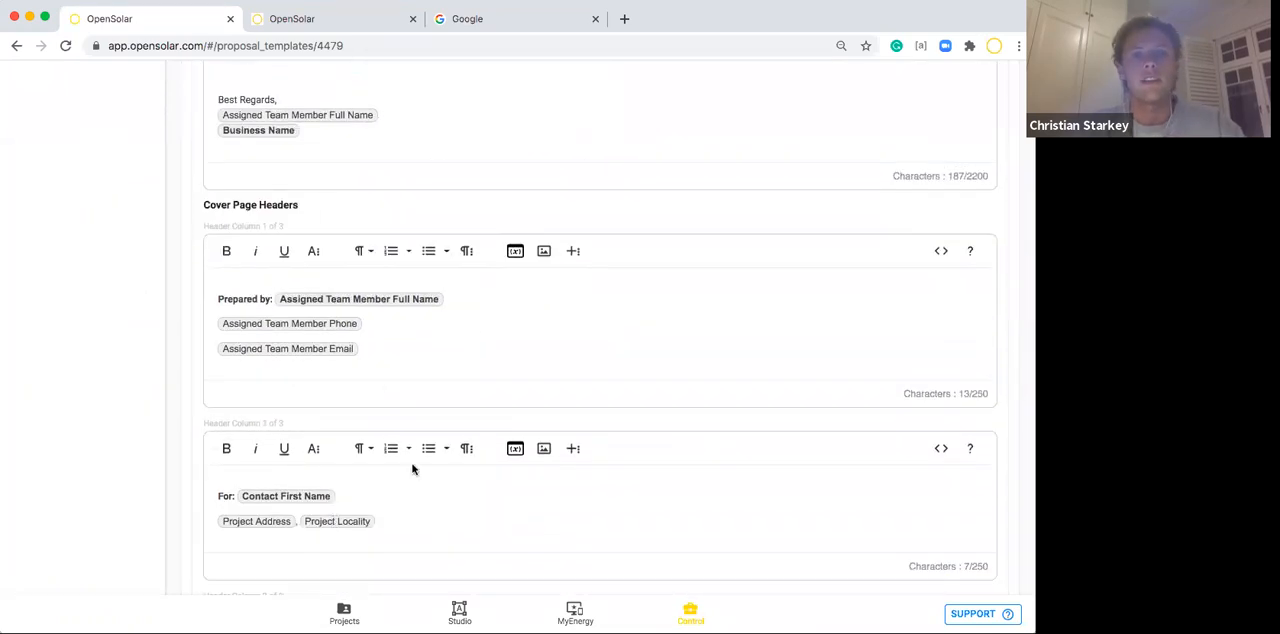
{"action": "scroll", "coordinate": [364, 381], "scroll_direction": "down", "scroll_amount": 4}
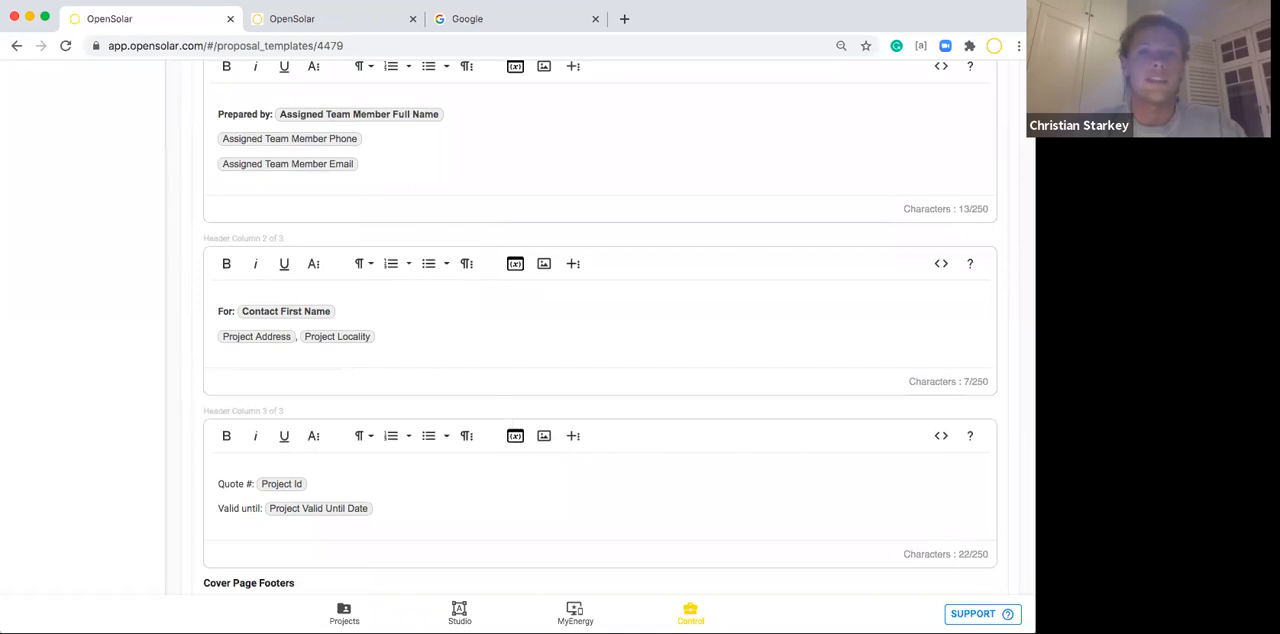
{"action": "scroll", "coordinate": [363, 308], "scroll_direction": "up", "scroll_amount": 20}
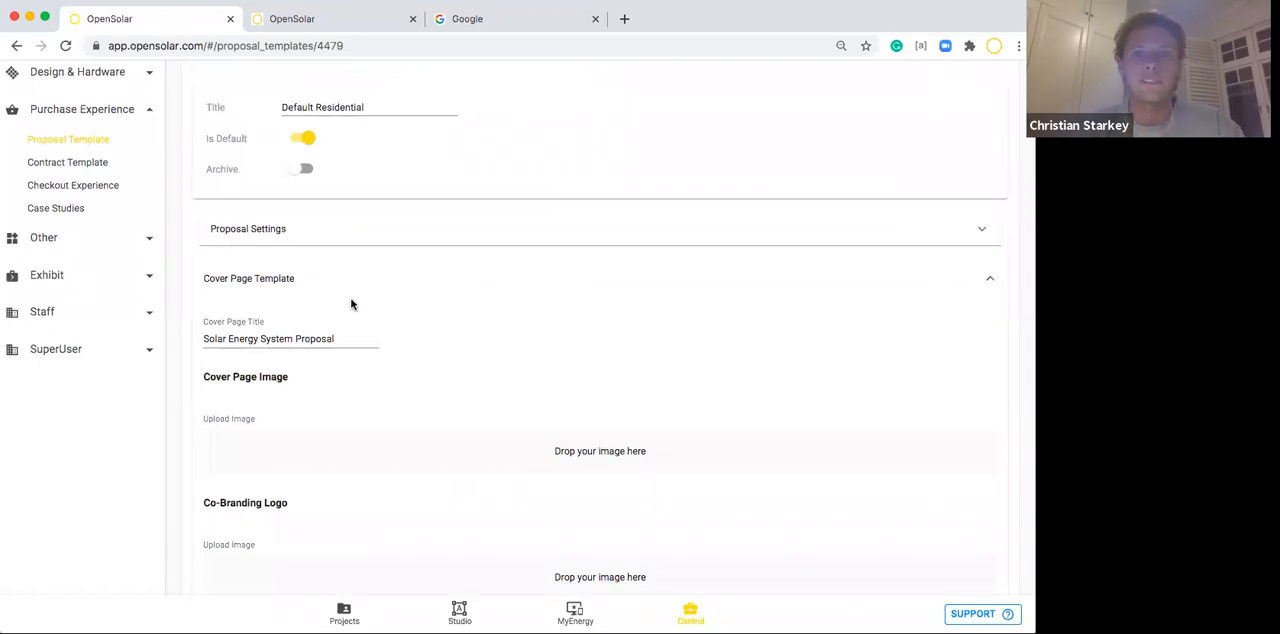
{"action": "left_click", "coordinate": [321, 274]}
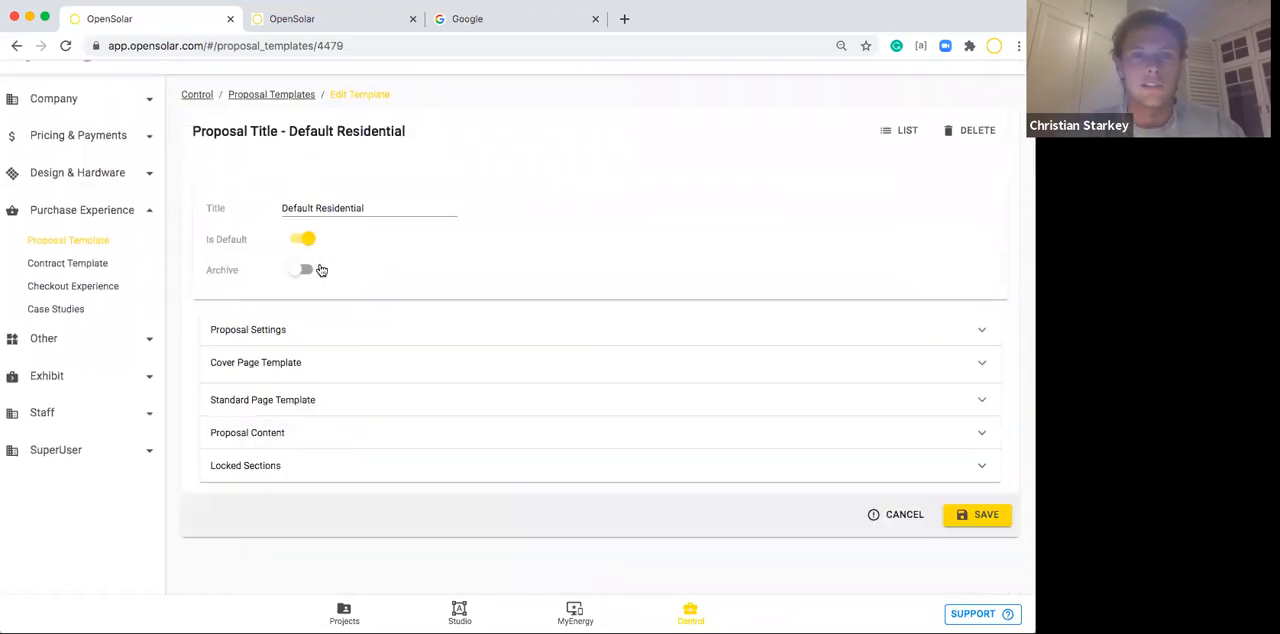
Check the Standard Page Template's footer, then leave the Default Residential template without saving.
{"action": "left_click", "coordinate": [342, 402]}
{"action": "scroll", "coordinate": [340, 437], "scroll_direction": "down", "scroll_amount": 3}
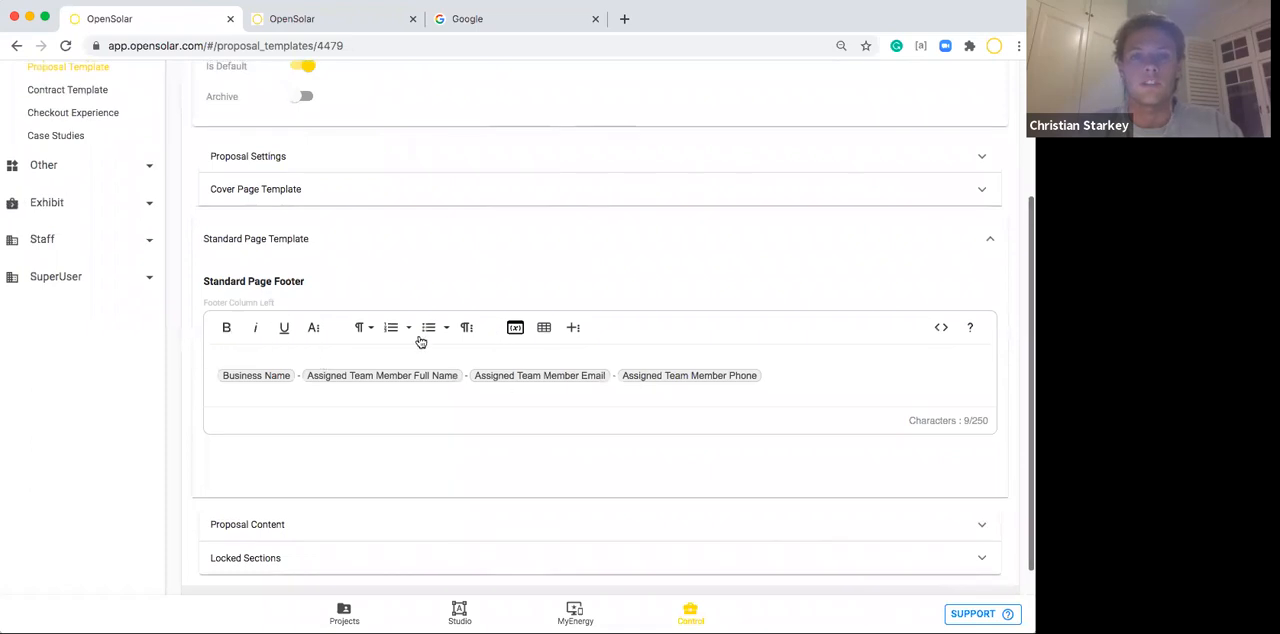
{"action": "left_click", "coordinate": [503, 232]}
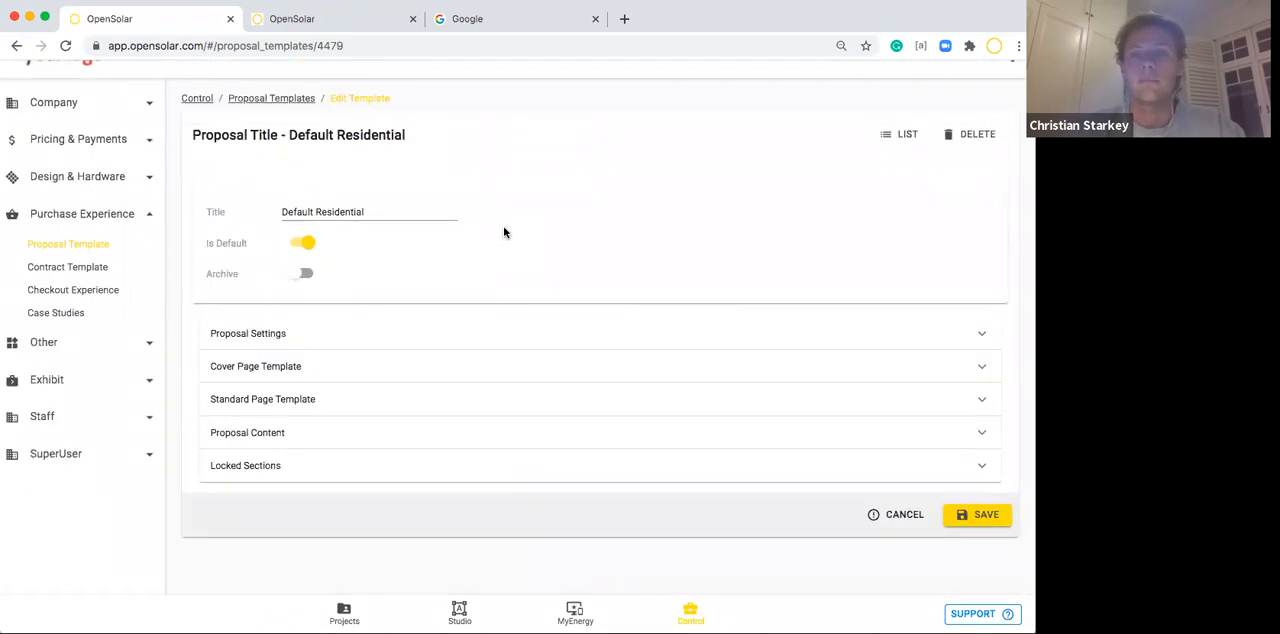
{"action": "scroll", "coordinate": [290, 199], "scroll_direction": "up", "scroll_amount": 1}
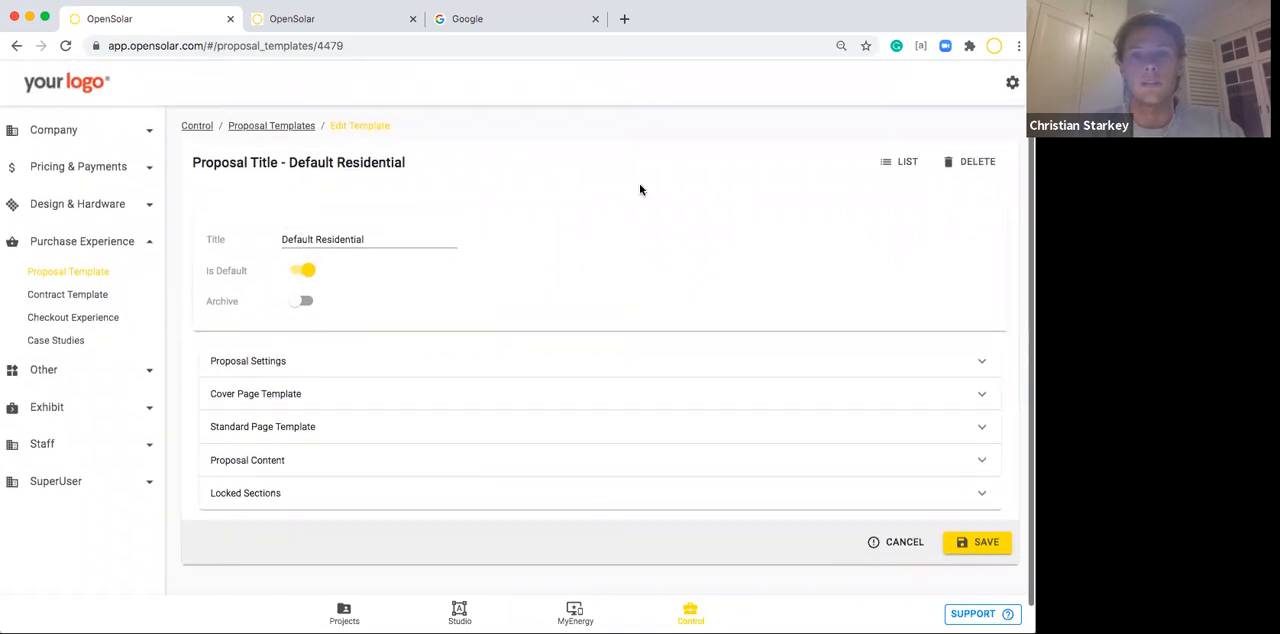
{"action": "left_click", "coordinate": [896, 545]}
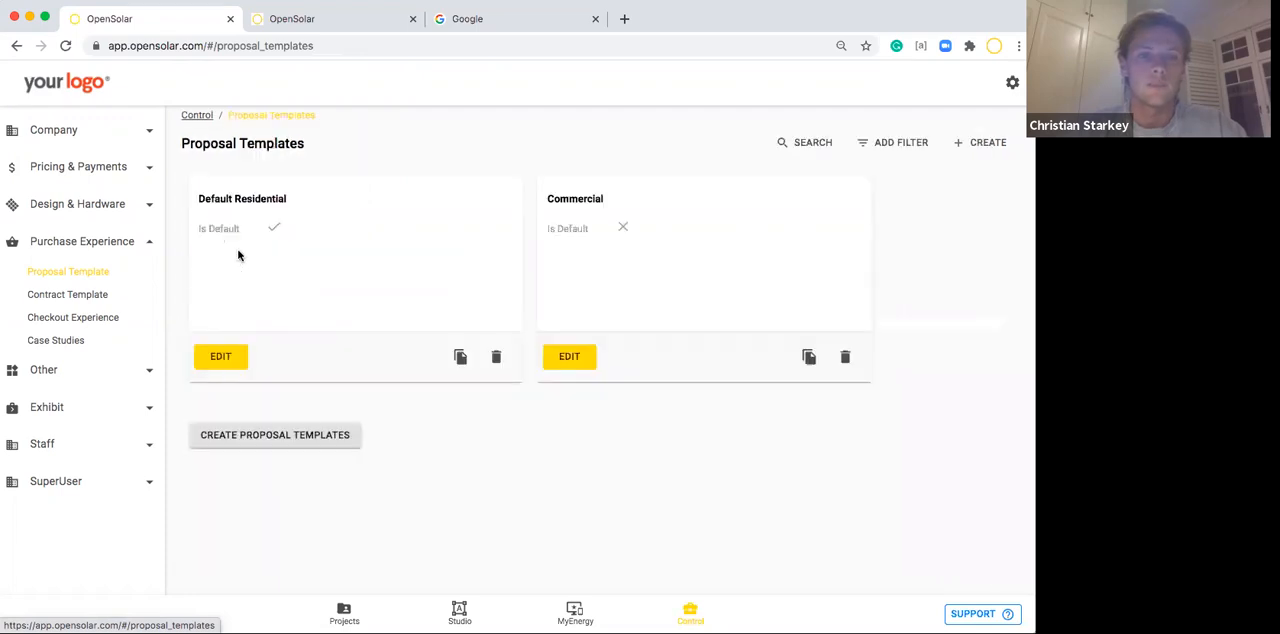
Open the T&Cs contract template for editing and view its settings and disclaimer text.
{"action": "left_click", "coordinate": [72, 297]}
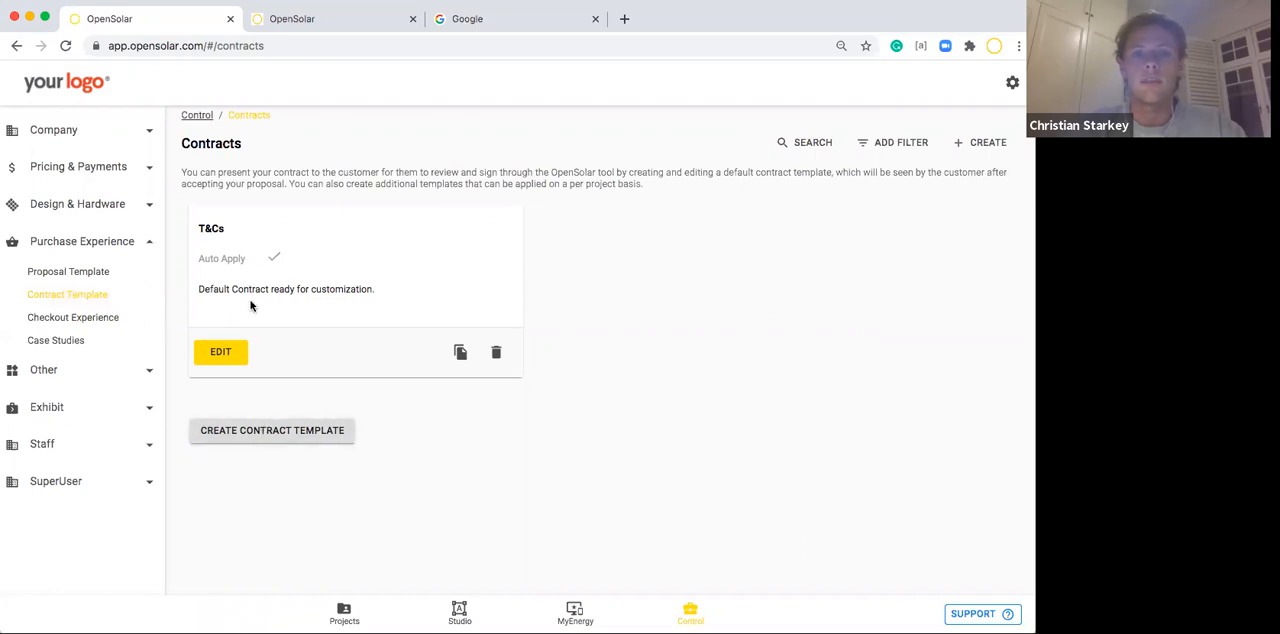
{"action": "left_click", "coordinate": [220, 352]}
{"action": "scroll", "coordinate": [416, 377], "scroll_direction": "down", "scroll_amount": 1}
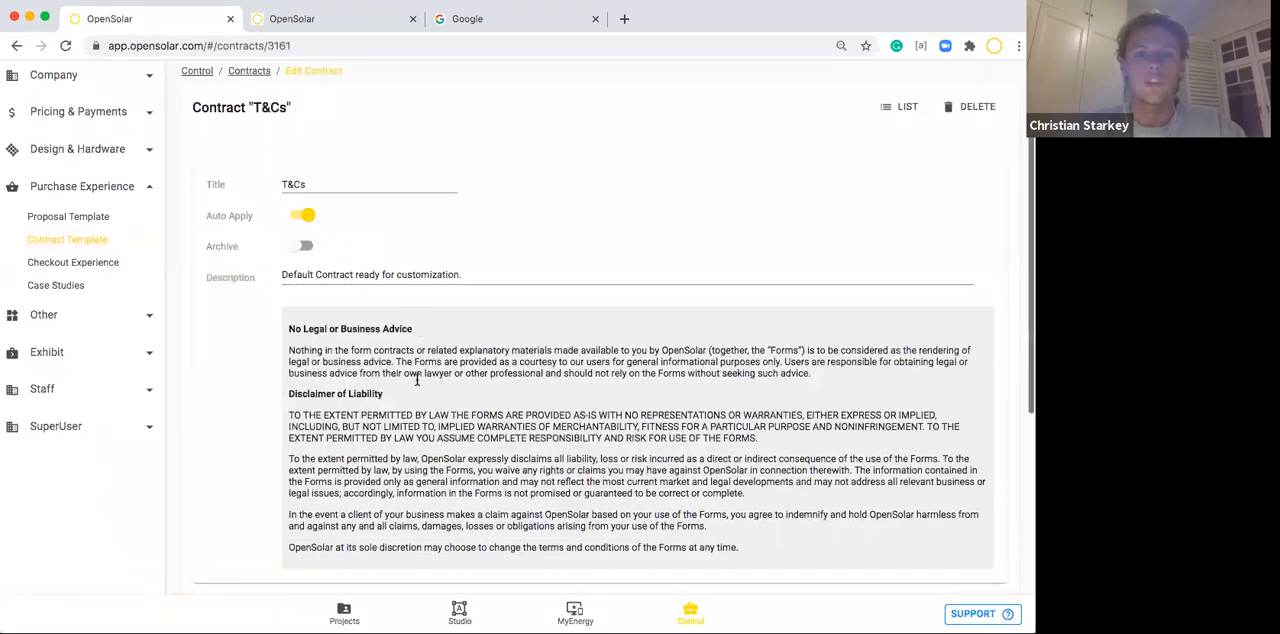
Review the T&Cs contract's body text, including the conditional Additional Terms block with the Project-Specific Contract Terms placeholder.
{"action": "scroll", "coordinate": [416, 377], "scroll_direction": "down", "scroll_amount": 5}
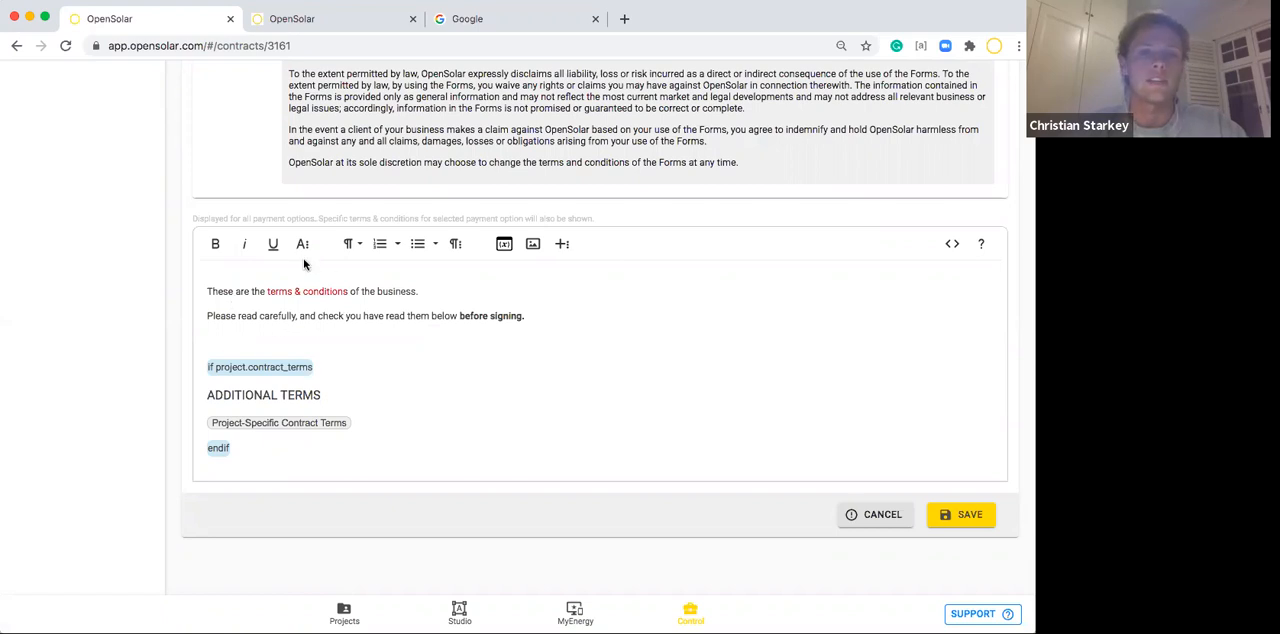
{"action": "scroll", "coordinate": [525, 310], "scroll_direction": "up", "scroll_amount": 1}
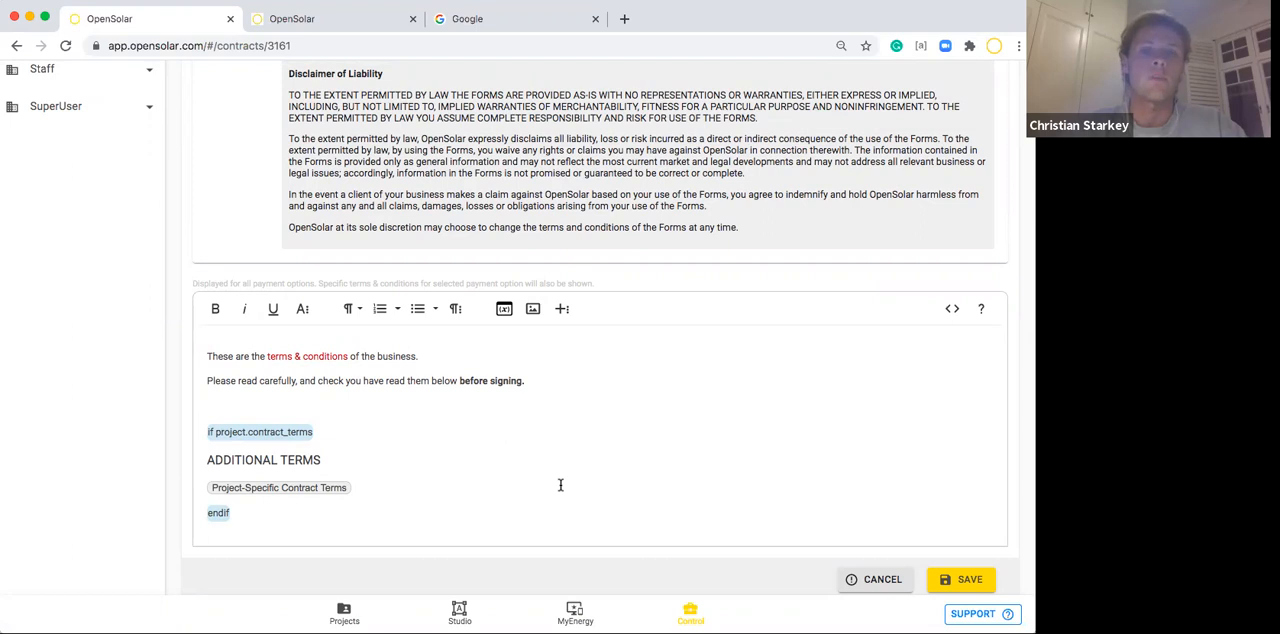
{"action": "scroll", "coordinate": [560, 485], "scroll_direction": "up", "scroll_amount": 5}
{"action": "scroll", "coordinate": [561, 490], "scroll_direction": "up", "scroll_amount": 1}
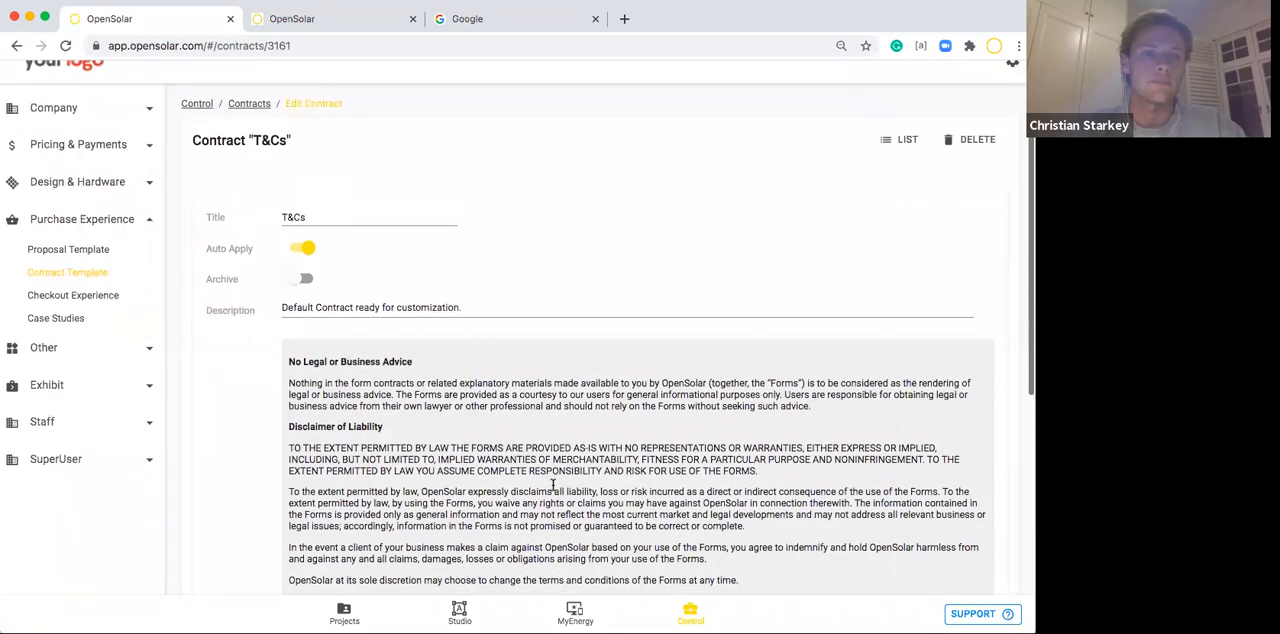
Open the Checkout Experience settings and examine the bank details text in Offline Payment Details.
{"action": "left_click", "coordinate": [57, 300]}
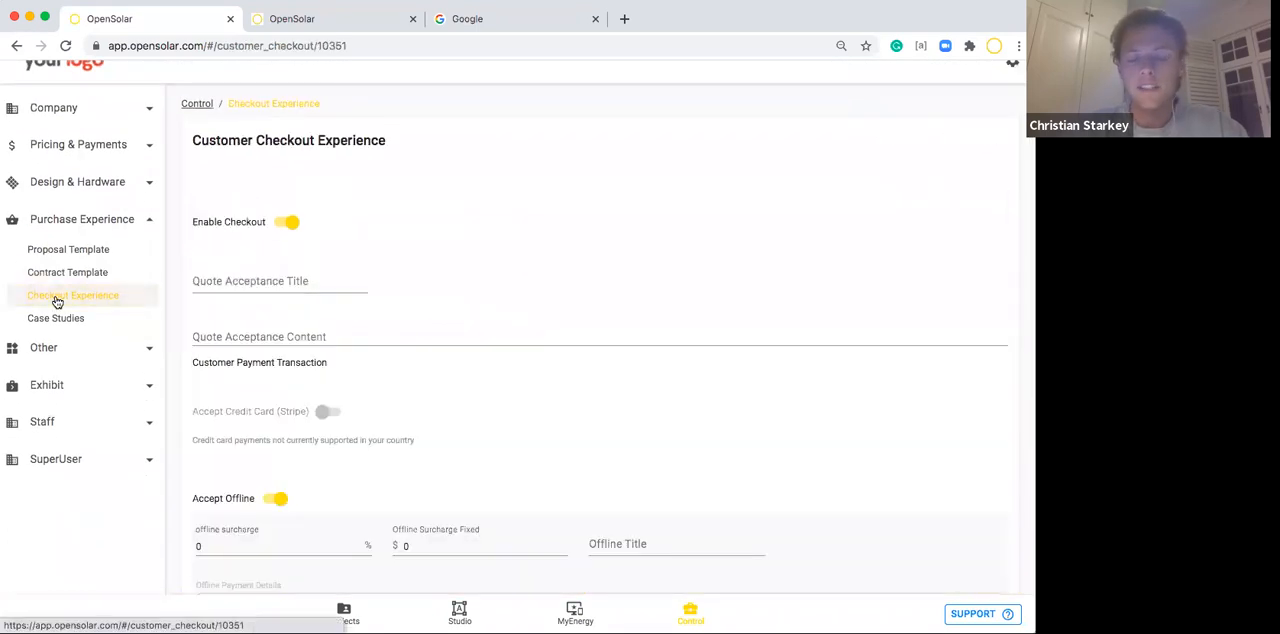
{"action": "scroll", "coordinate": [340, 387], "scroll_direction": "down", "scroll_amount": 4}
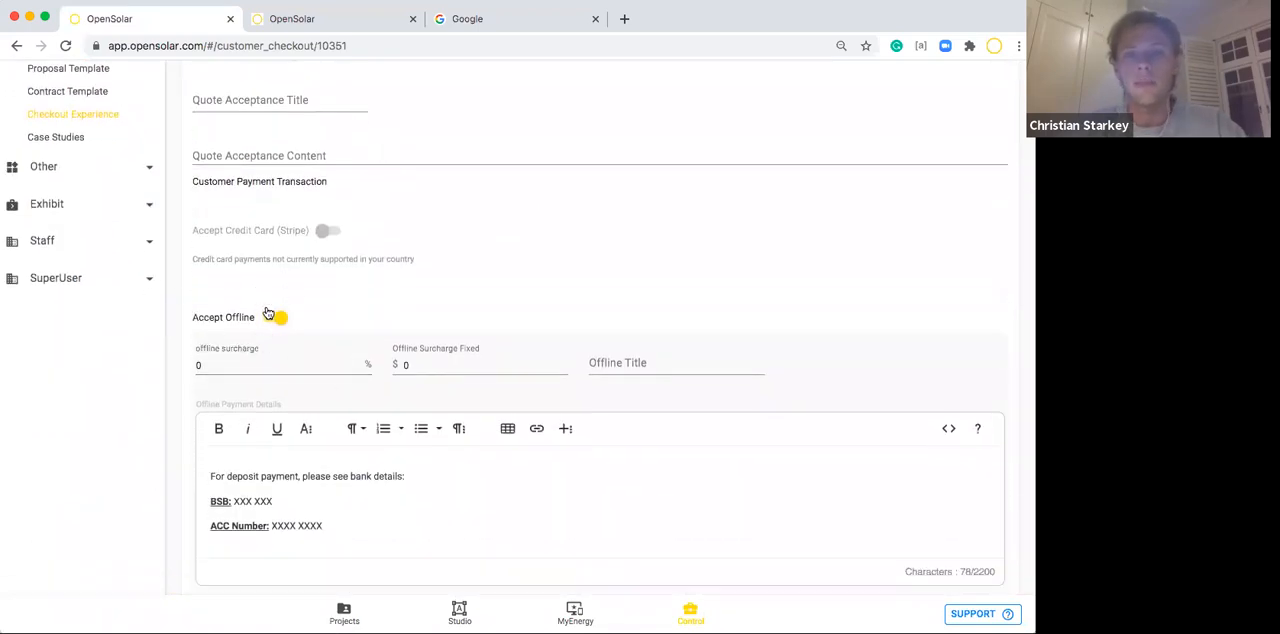
{"action": "scroll", "coordinate": [267, 313], "scroll_direction": "down", "scroll_amount": 1}
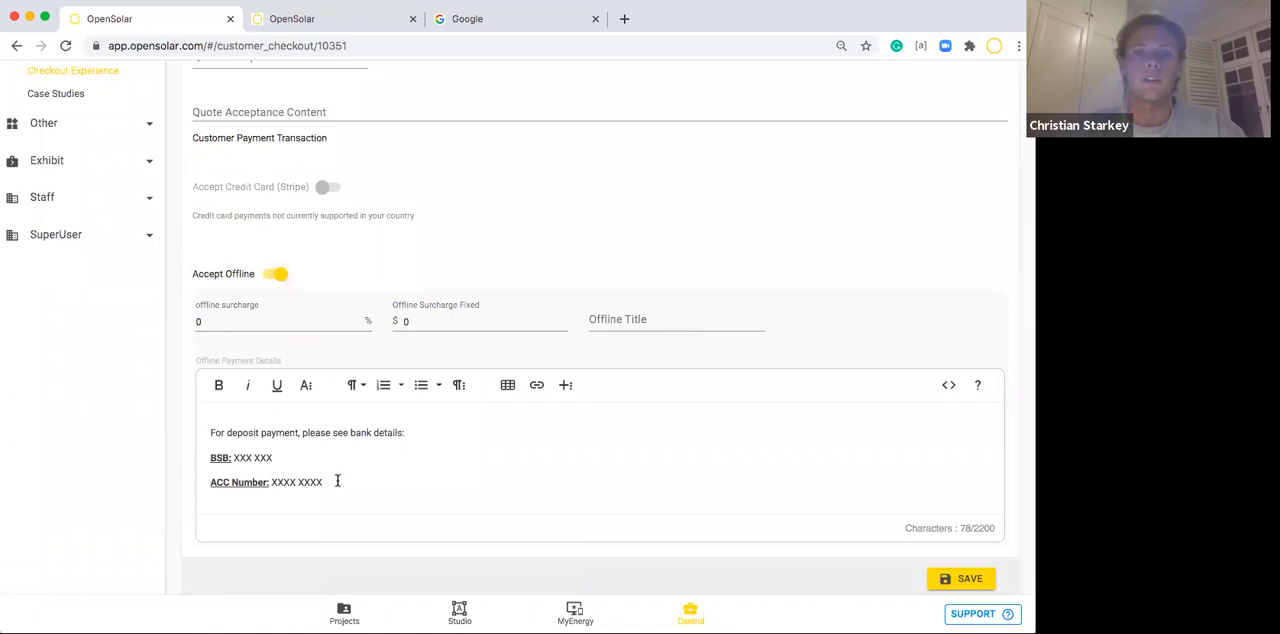
{"action": "left_click_drag", "start_coordinate": [323, 482], "coordinate": [196, 432]}
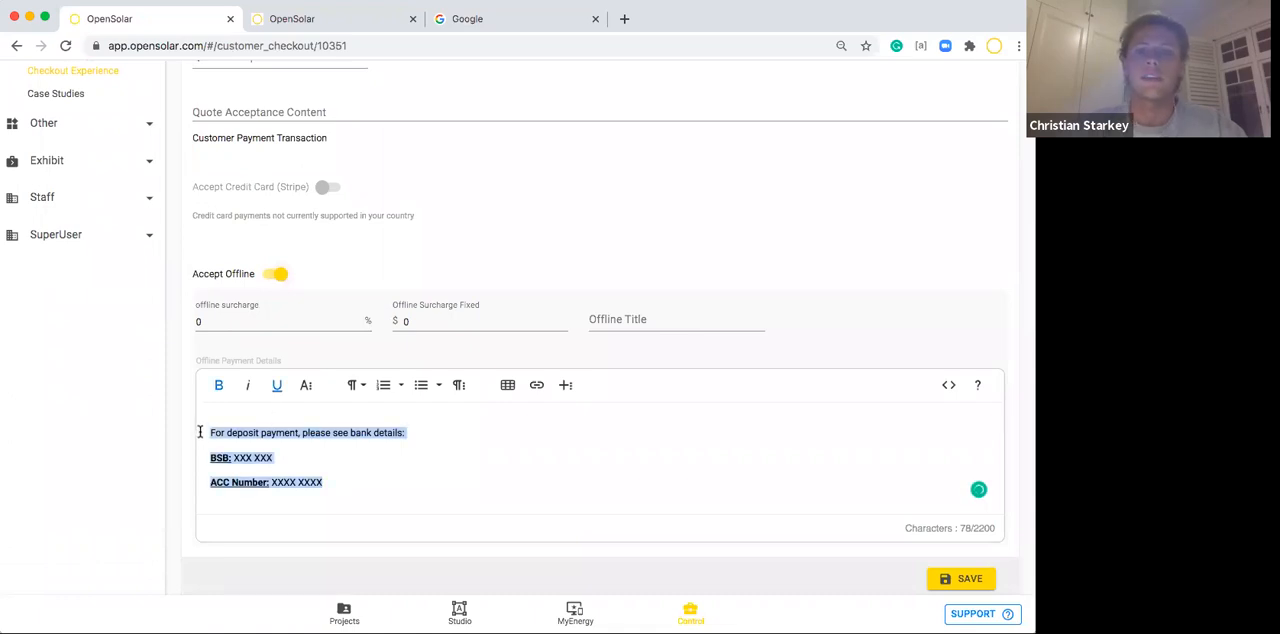
{"action": "left_click", "coordinate": [331, 454]}
Review the checkout page's Enable Checkout, quote acceptance, credit card and offline payment options, leaving them unsaved.
{"action": "scroll", "coordinate": [282, 277], "scroll_direction": "up", "scroll_amount": 1}
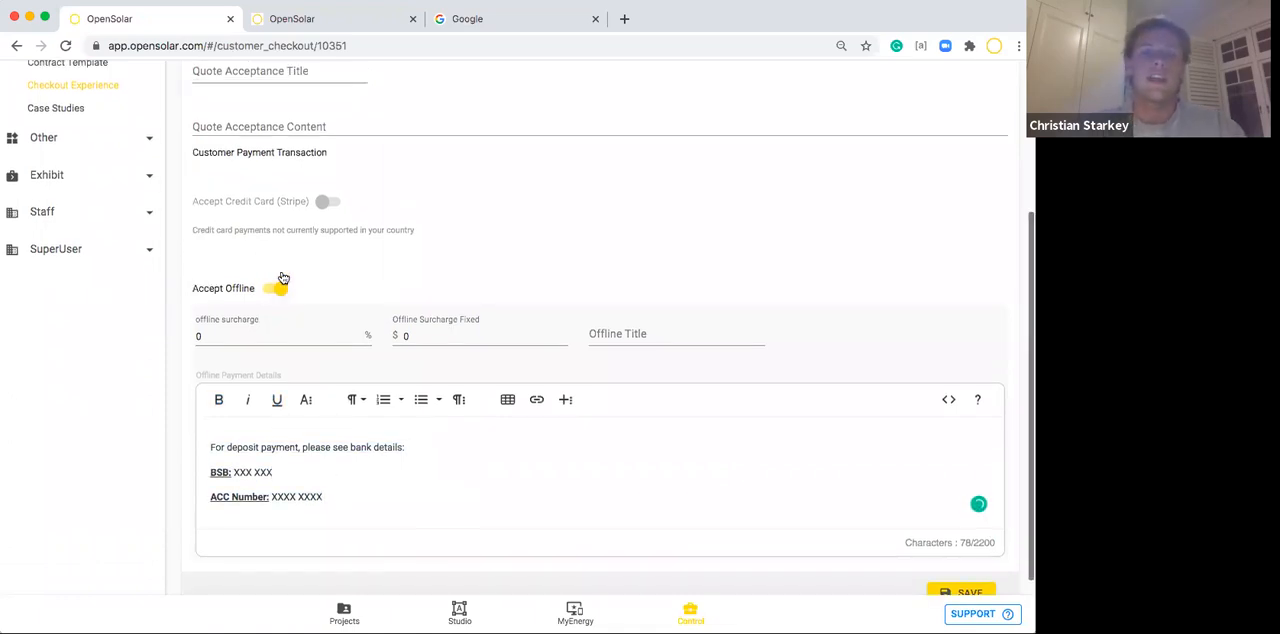
{"action": "scroll", "coordinate": [374, 366], "scroll_direction": "up", "scroll_amount": 3}
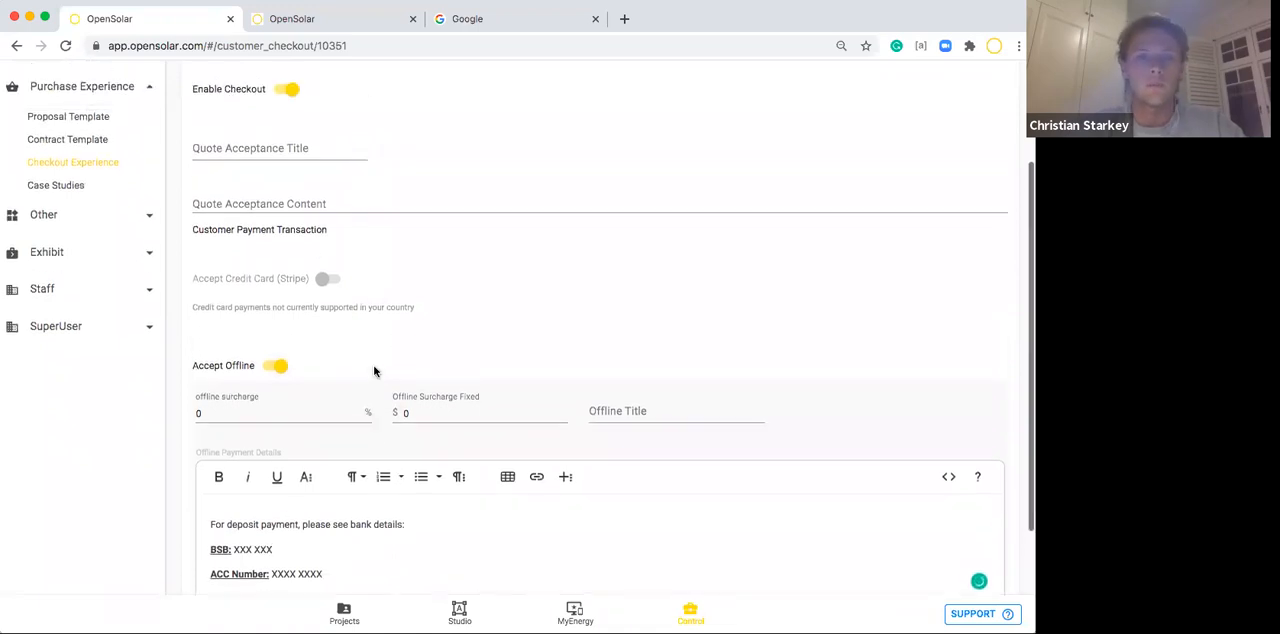
{"action": "scroll", "coordinate": [374, 371], "scroll_direction": "up", "scroll_amount": 2}
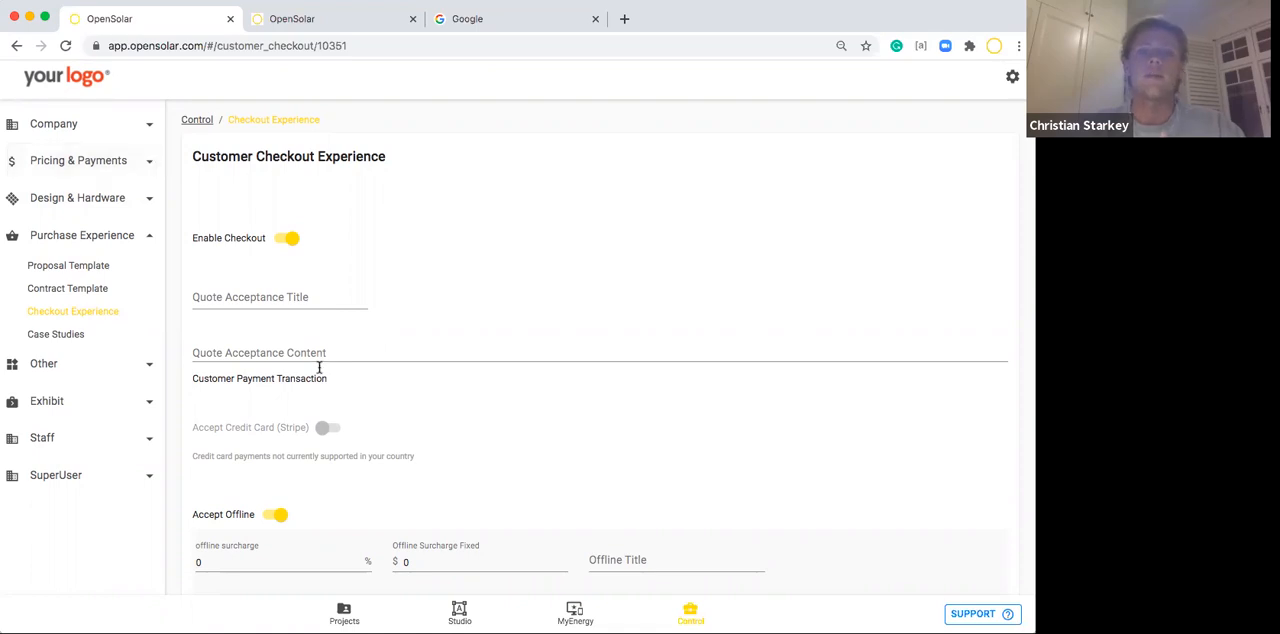
{"action": "scroll", "coordinate": [320, 375], "scroll_direction": "down", "scroll_amount": 3}
{"action": "scroll", "coordinate": [322, 383], "scroll_direction": "down", "scroll_amount": 2}
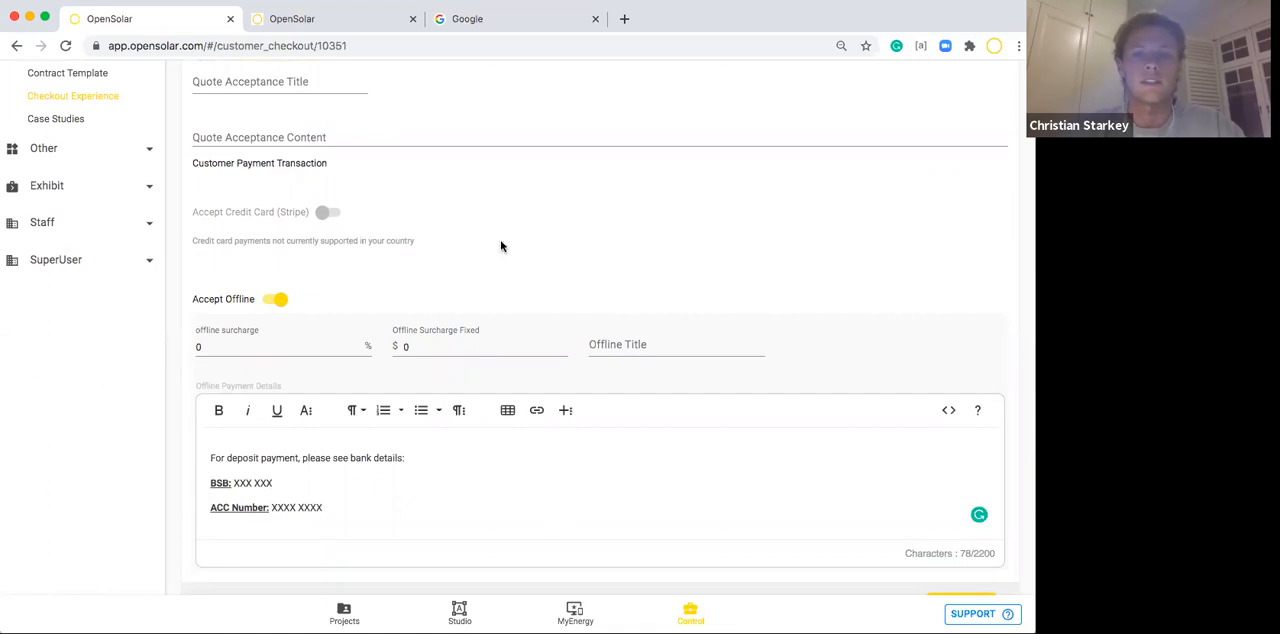
{"action": "scroll", "coordinate": [497, 274], "scroll_direction": "down", "scroll_amount": 1}
{"action": "scroll", "coordinate": [497, 277], "scroll_direction": "up", "scroll_amount": 5}
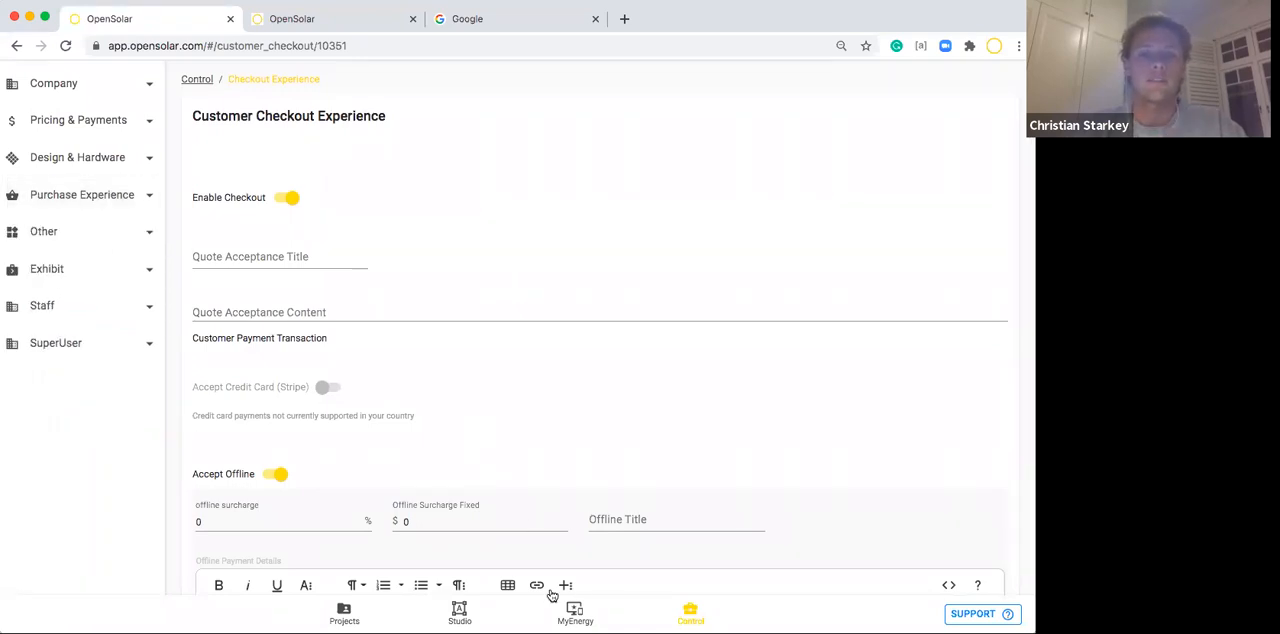
{"action": "scroll", "coordinate": [130, 267], "scroll_direction": "up", "scroll_amount": 1}
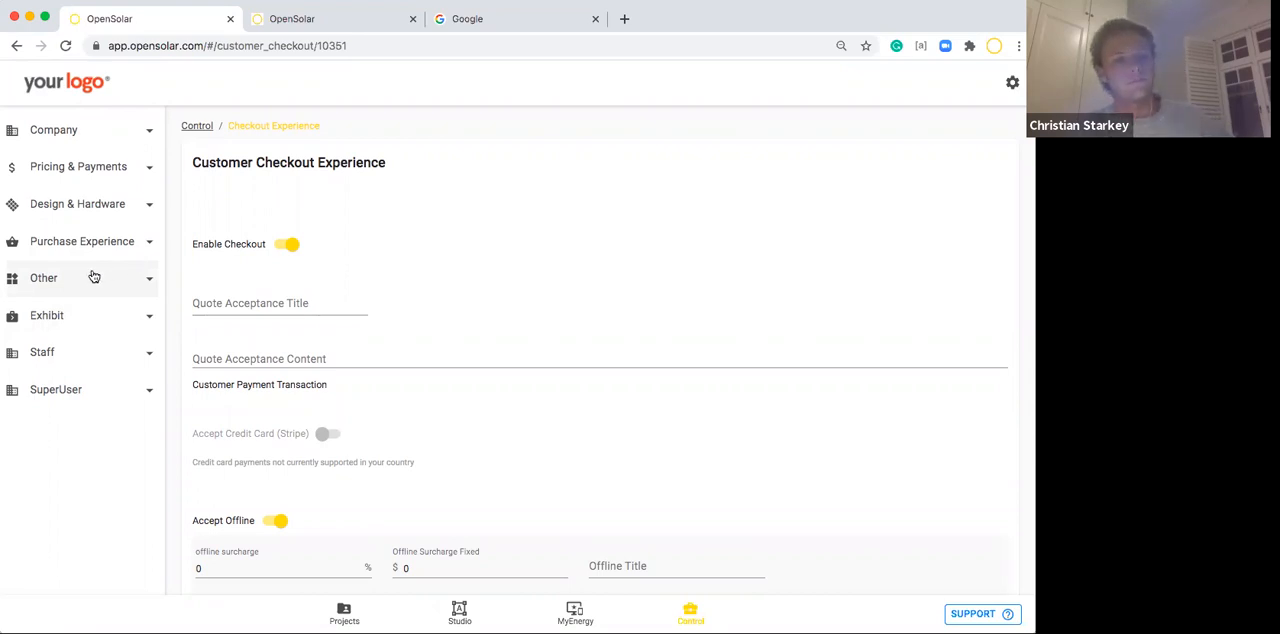
Open the Utility Tariffs list among the other Control settings.
{"action": "left_click", "coordinate": [94, 277]}
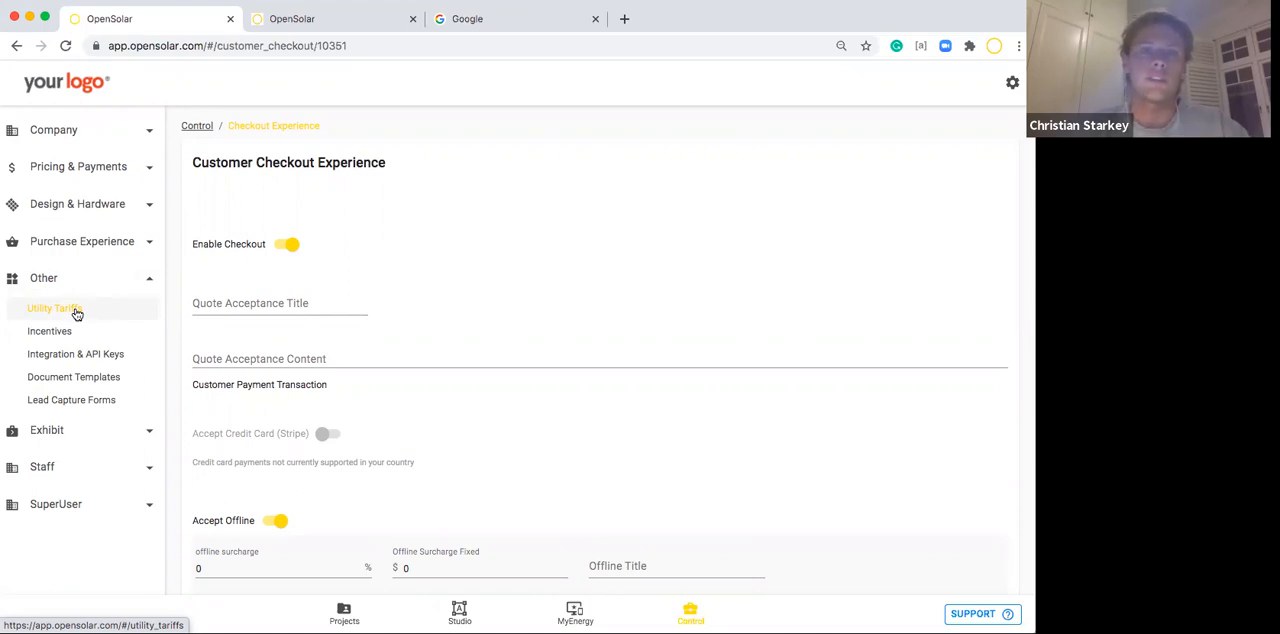
{"action": "left_click", "coordinate": [75, 316]}
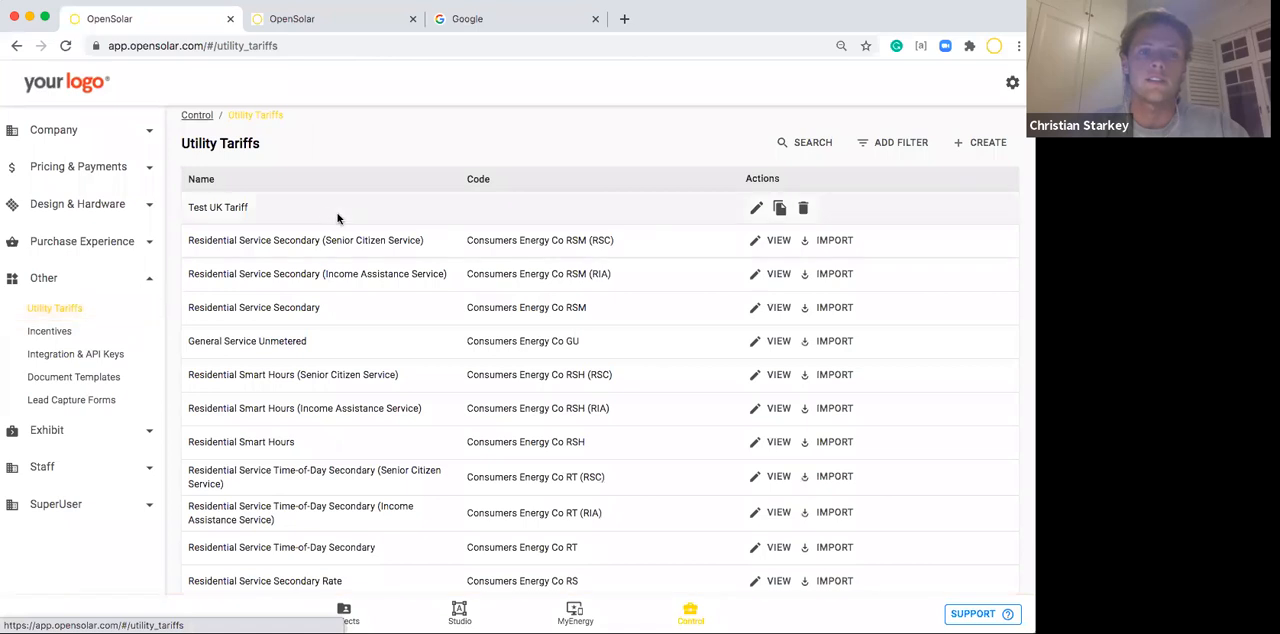
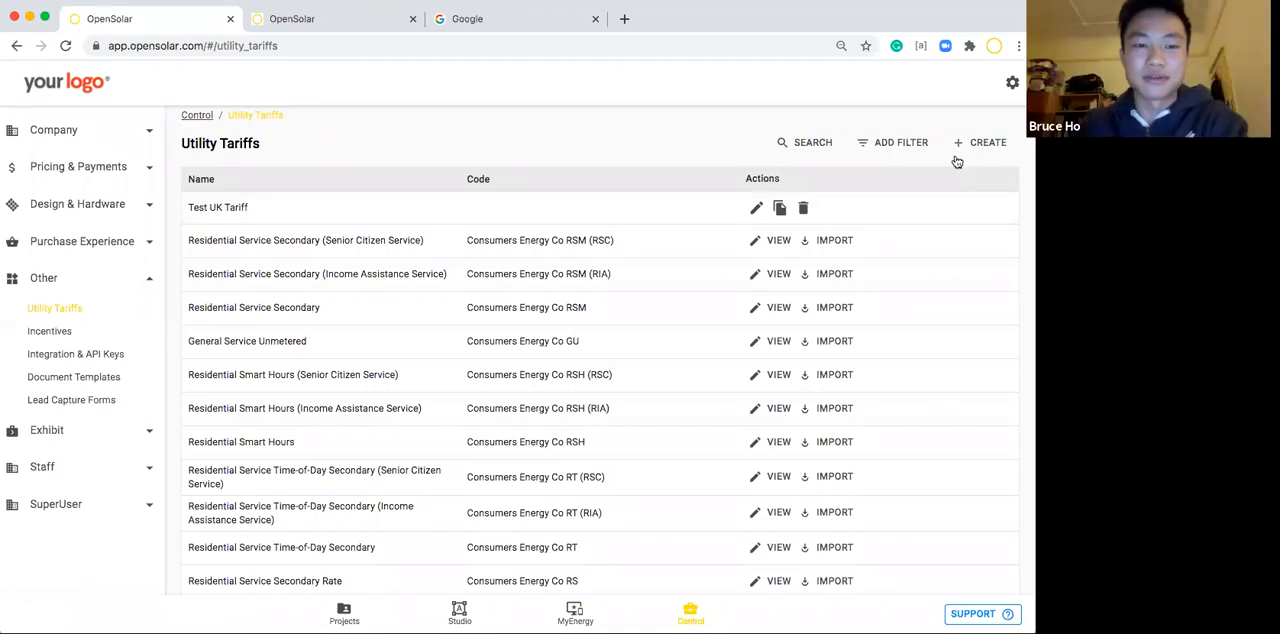
Create and save a new utility tariff named with the presenter's first name followed by "Test UK Tariff".
{"action": "left_click", "coordinate": [983, 142]}
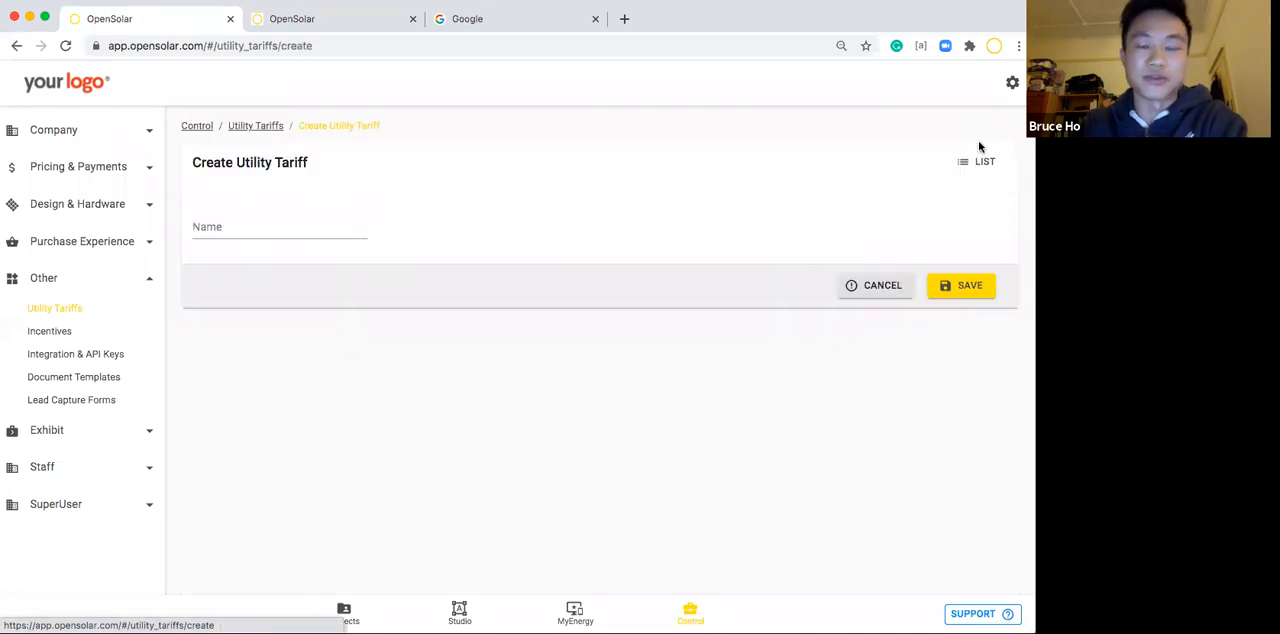
{"action": "left_click", "coordinate": [253, 230]}
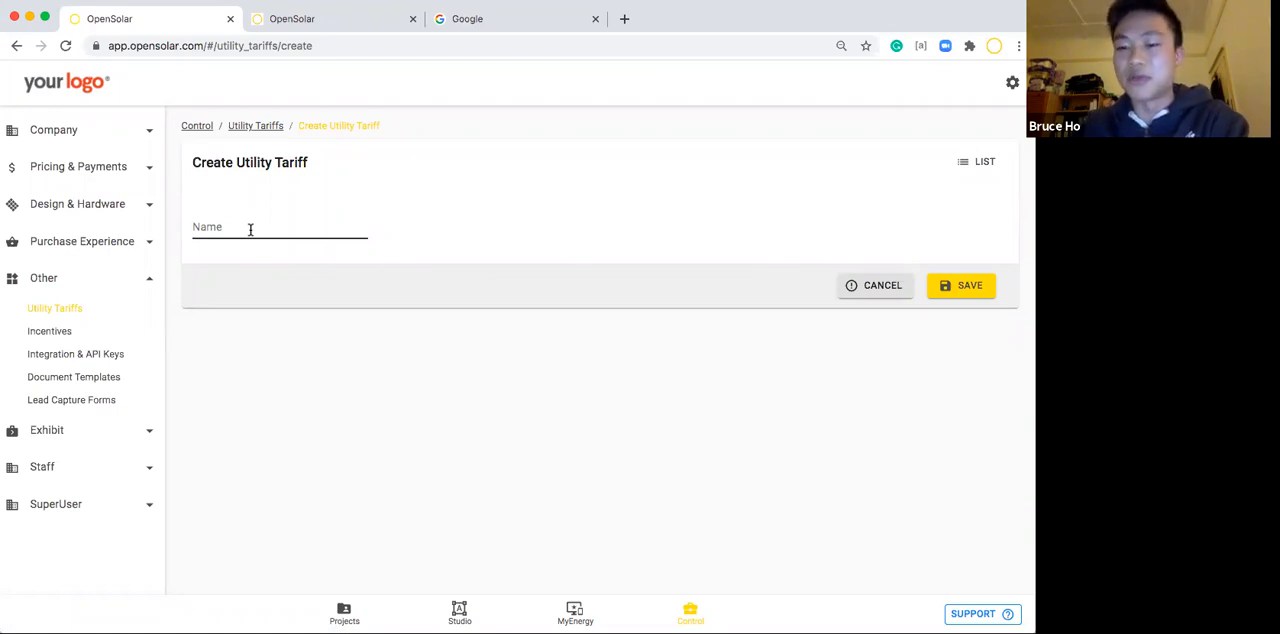
{"action": "left_click", "coordinate": [250, 229]}
{"action": "type", "text": "B"}
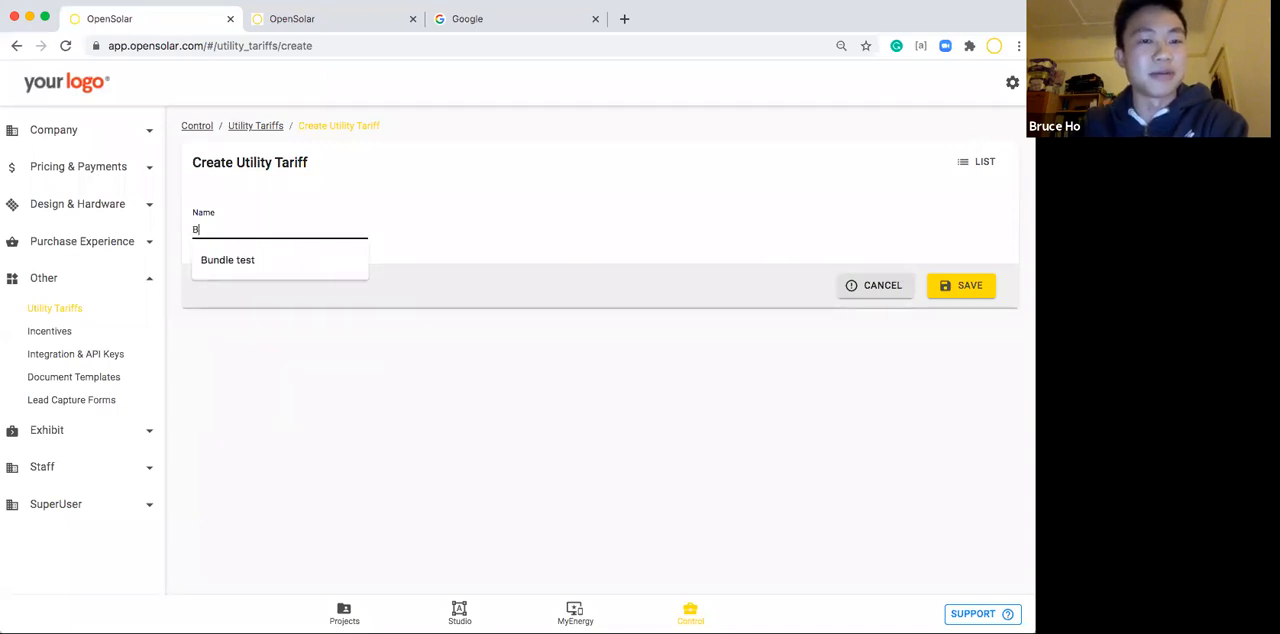
{"action": "type", "text": "ruce Test UK"}
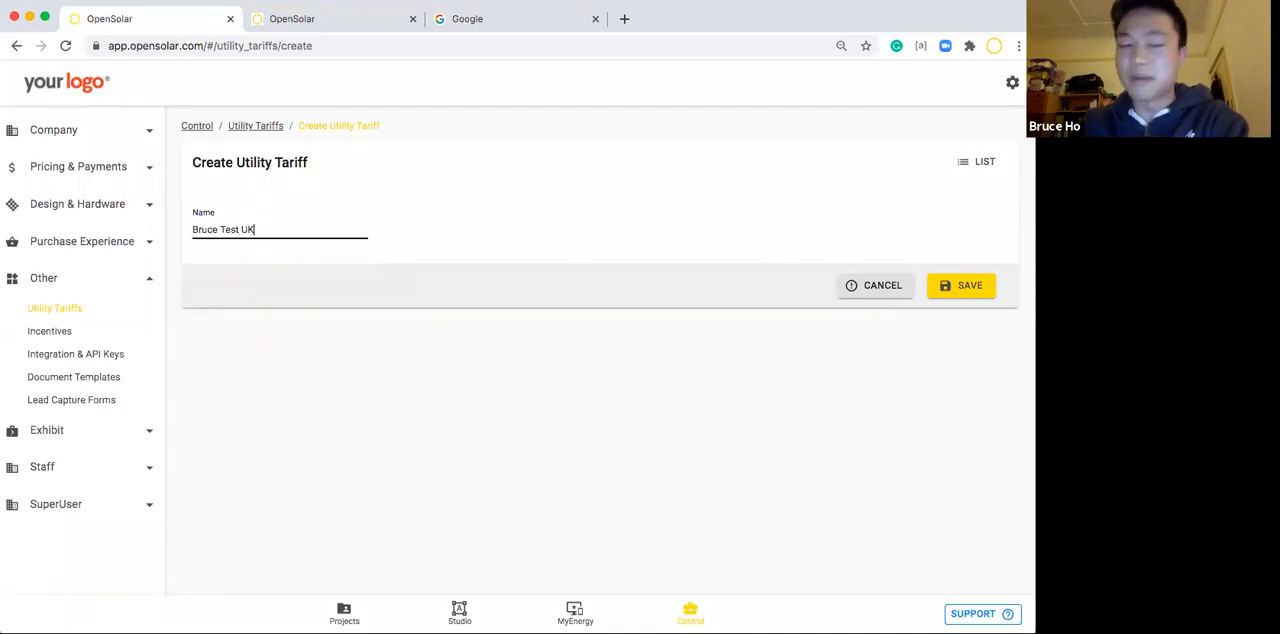
{"action": "type", "text": " Tariff"}
{"action": "left_click", "coordinate": [491, 266]}
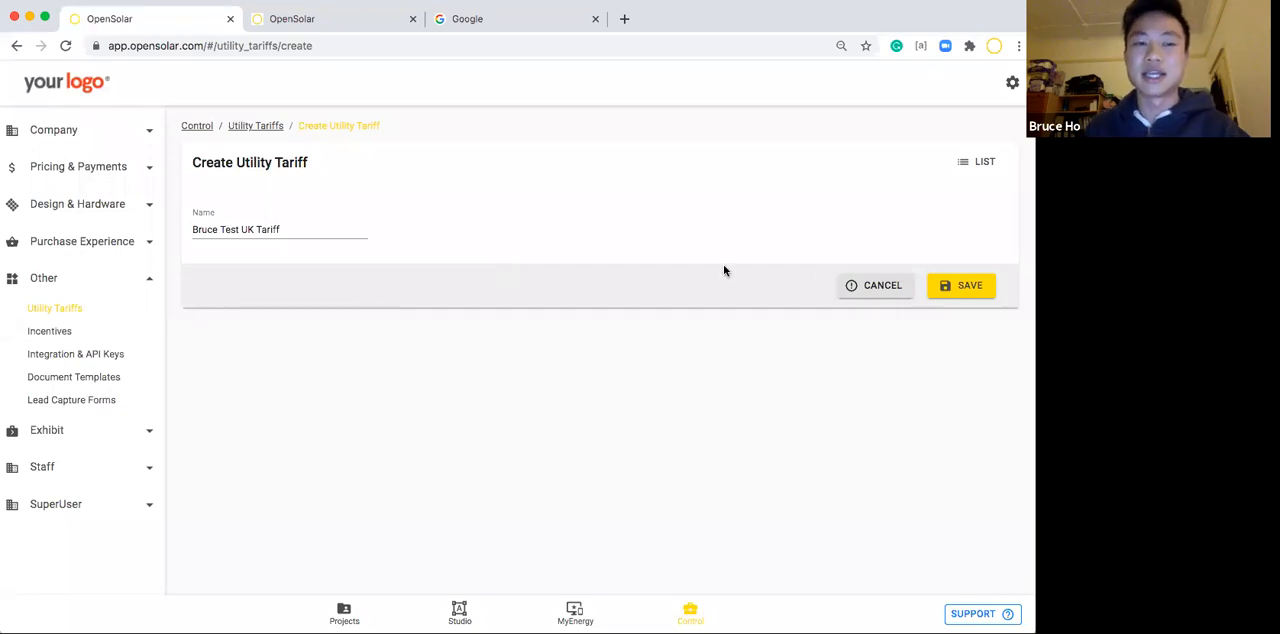
{"action": "left_click", "coordinate": [951, 289]}
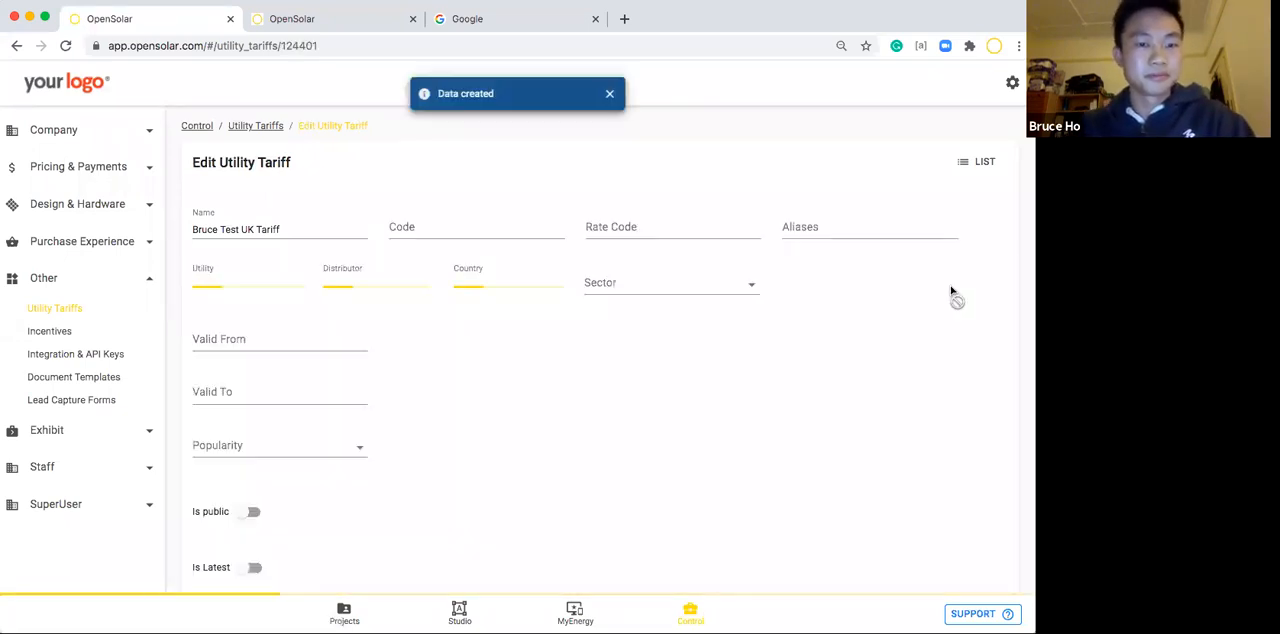
Set the new tariff's sector to Residential and its country to United Kingdom.
{"action": "scroll", "coordinate": [585, 309], "scroll_direction": "down", "scroll_amount": 1}
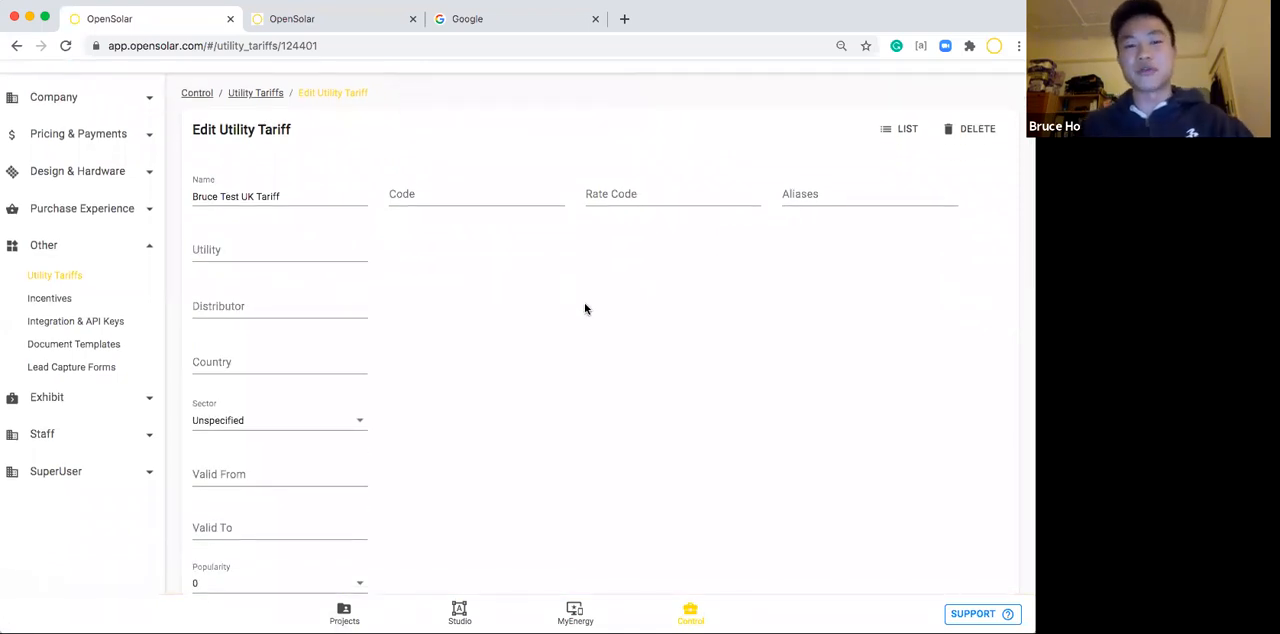
{"action": "scroll", "coordinate": [585, 309], "scroll_direction": "up", "scroll_amount": 1}
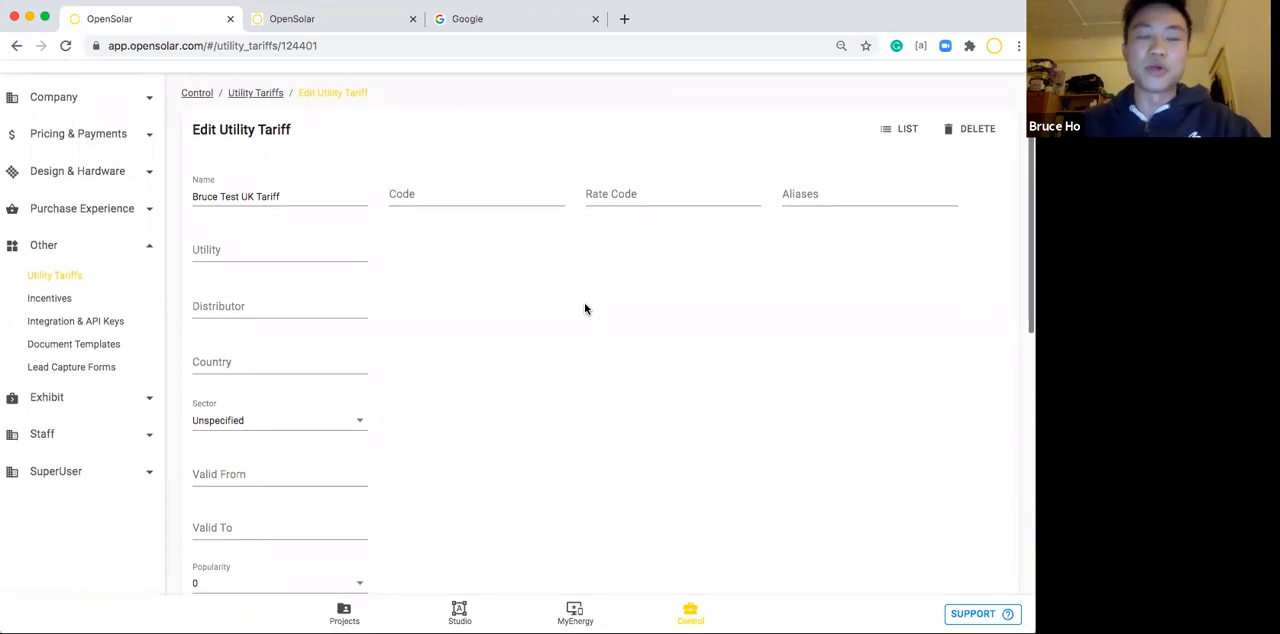
{"action": "scroll", "coordinate": [585, 309], "scroll_direction": "up", "scroll_amount": 1}
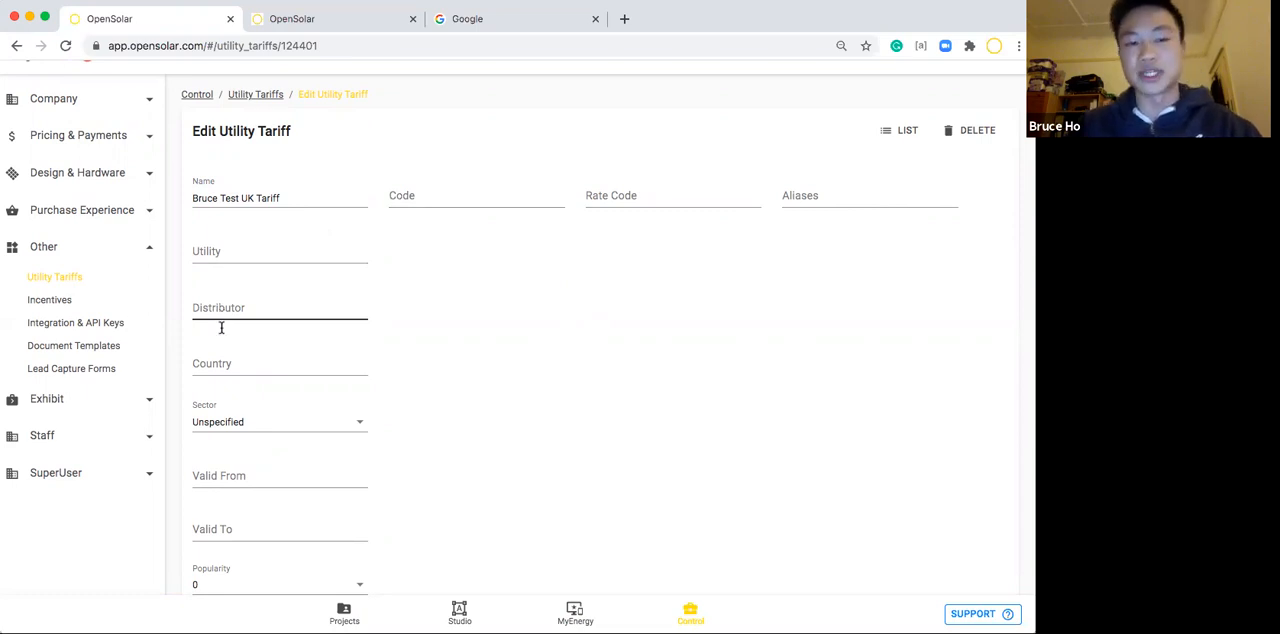
{"action": "left_click", "coordinate": [250, 425]}
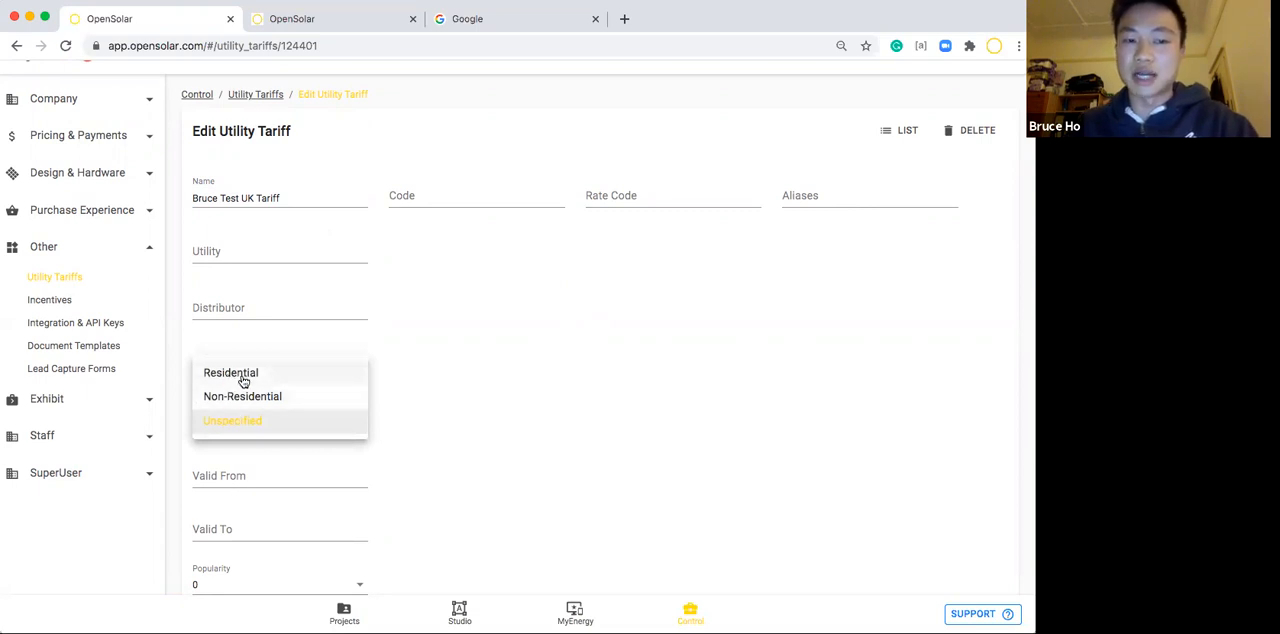
{"action": "left_click", "coordinate": [458, 404]}
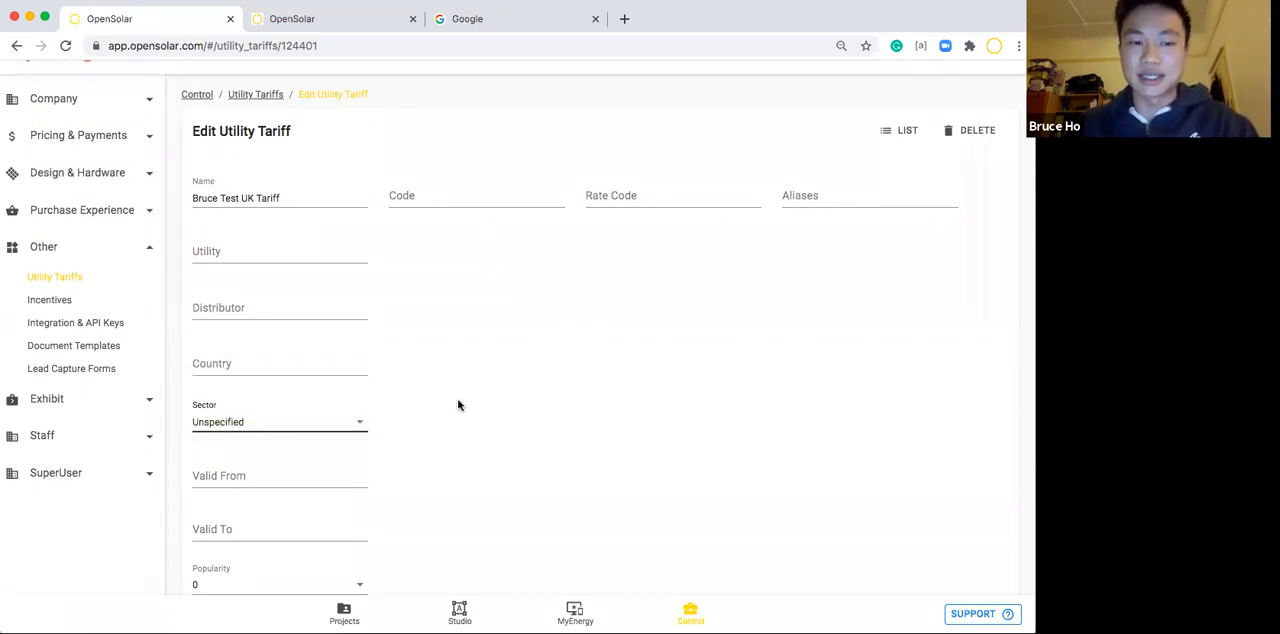
{"action": "left_click", "coordinate": [295, 421]}
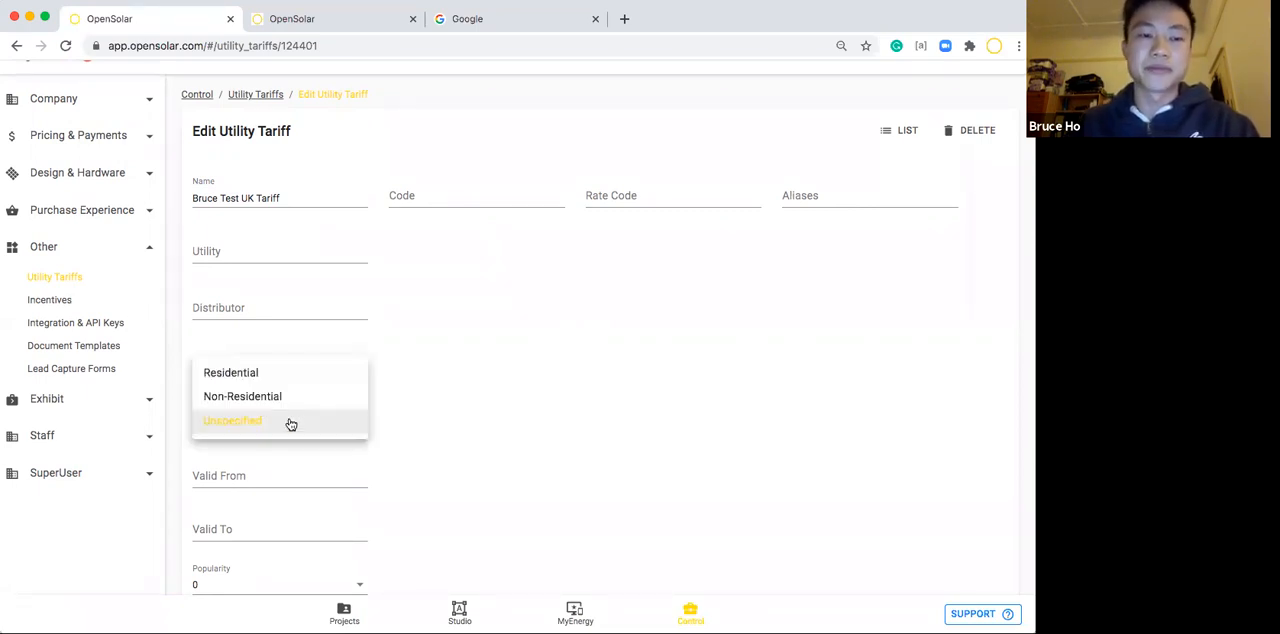
{"action": "left_click", "coordinate": [222, 373]}
{"action": "left_click", "coordinate": [222, 370]}
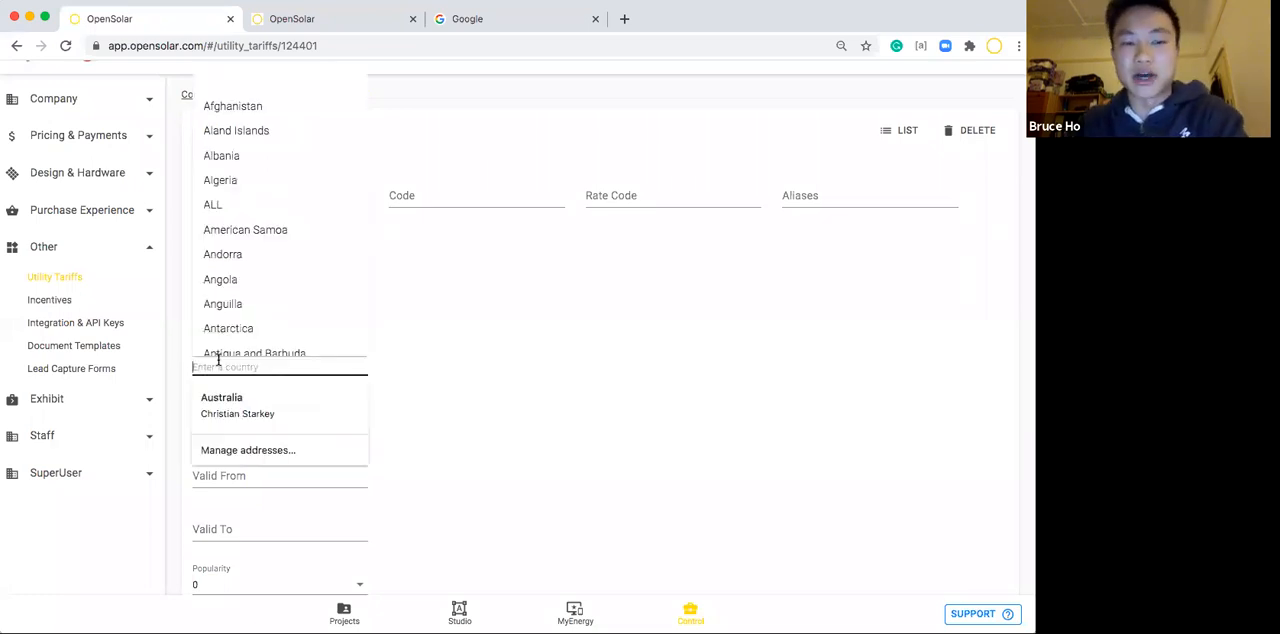
{"action": "type", "text": "United"}
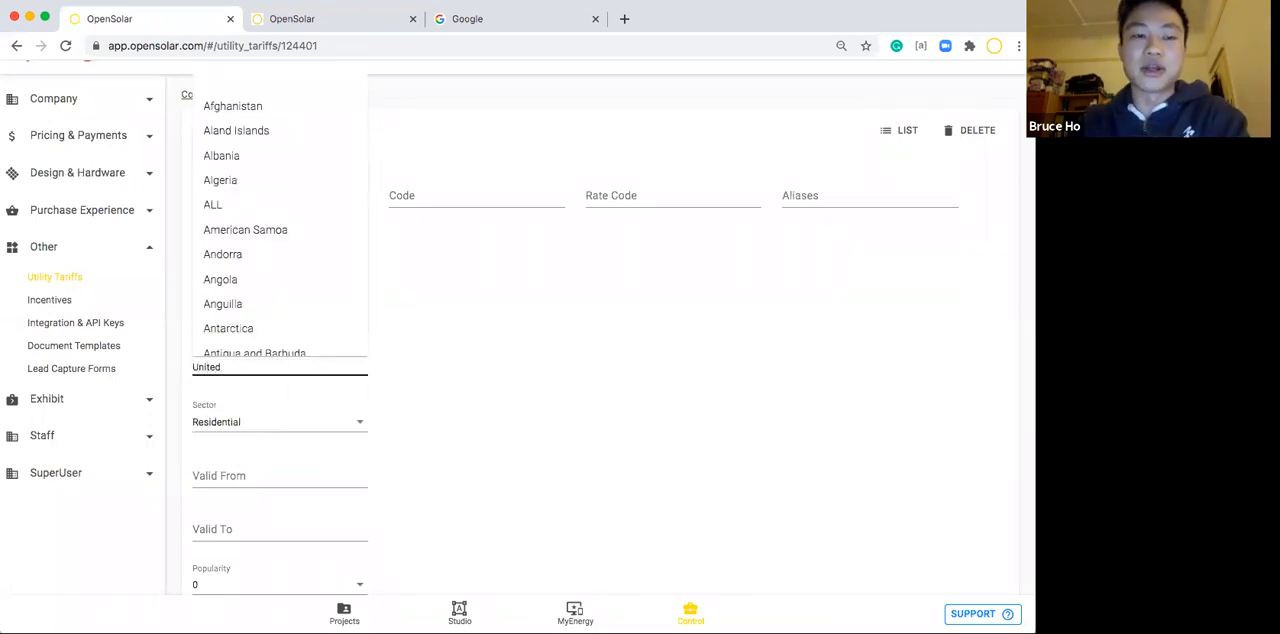
{"action": "type", "text": " K"}
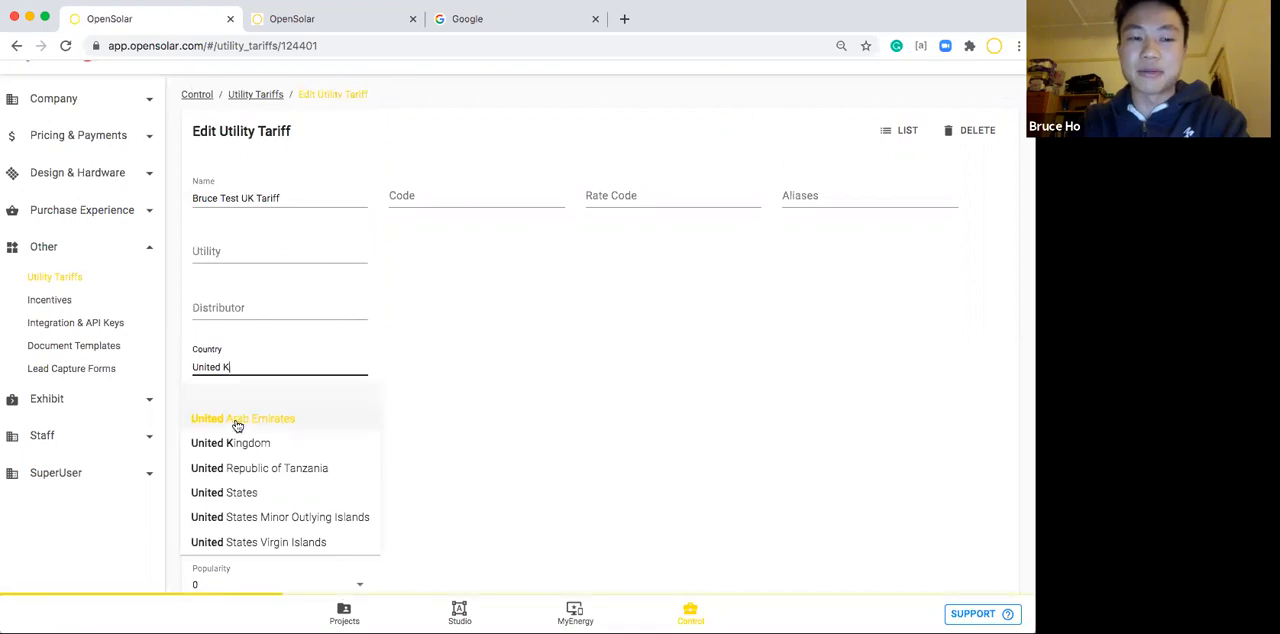
{"action": "left_click", "coordinate": [232, 421]}
{"action": "left_click", "coordinate": [431, 380]}
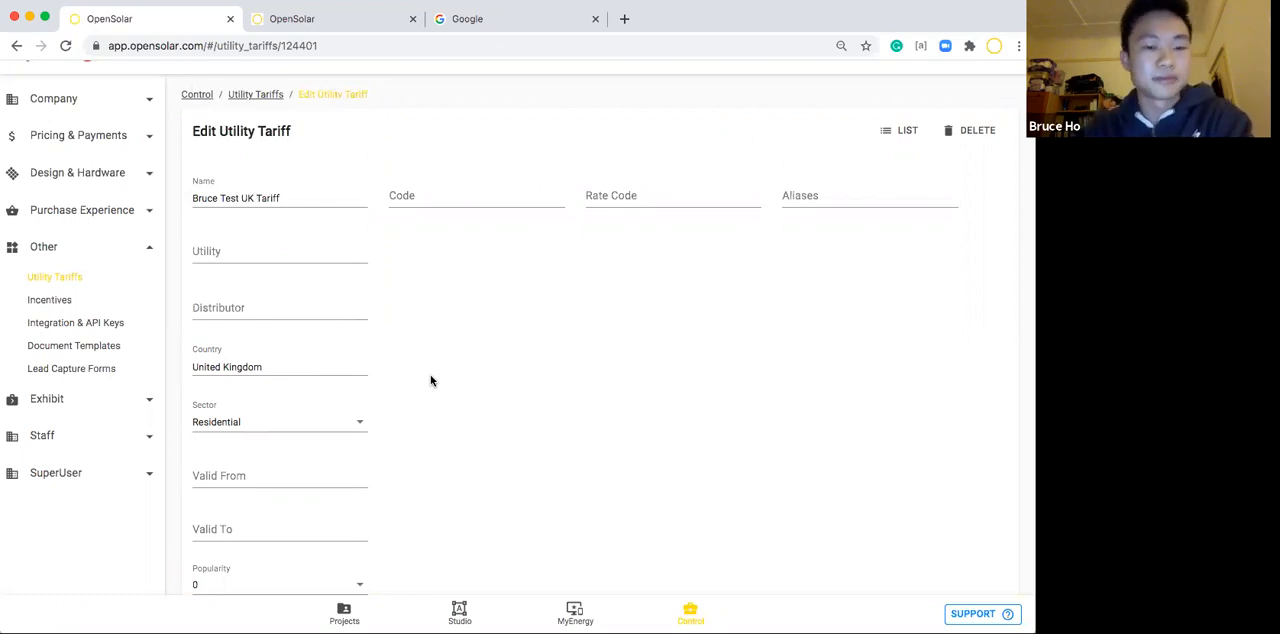
Set the tariff's popularity to 100.
{"action": "scroll", "coordinate": [431, 380], "scroll_direction": "down", "scroll_amount": 6}
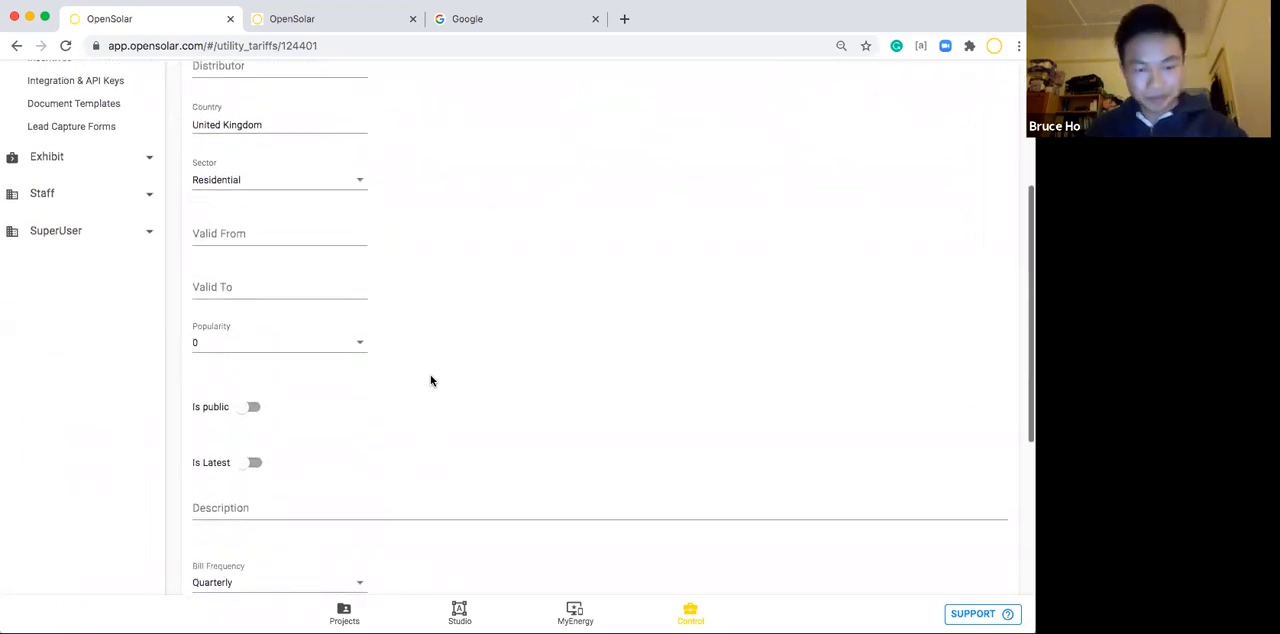
{"action": "scroll", "coordinate": [431, 380], "scroll_direction": "down", "scroll_amount": 1}
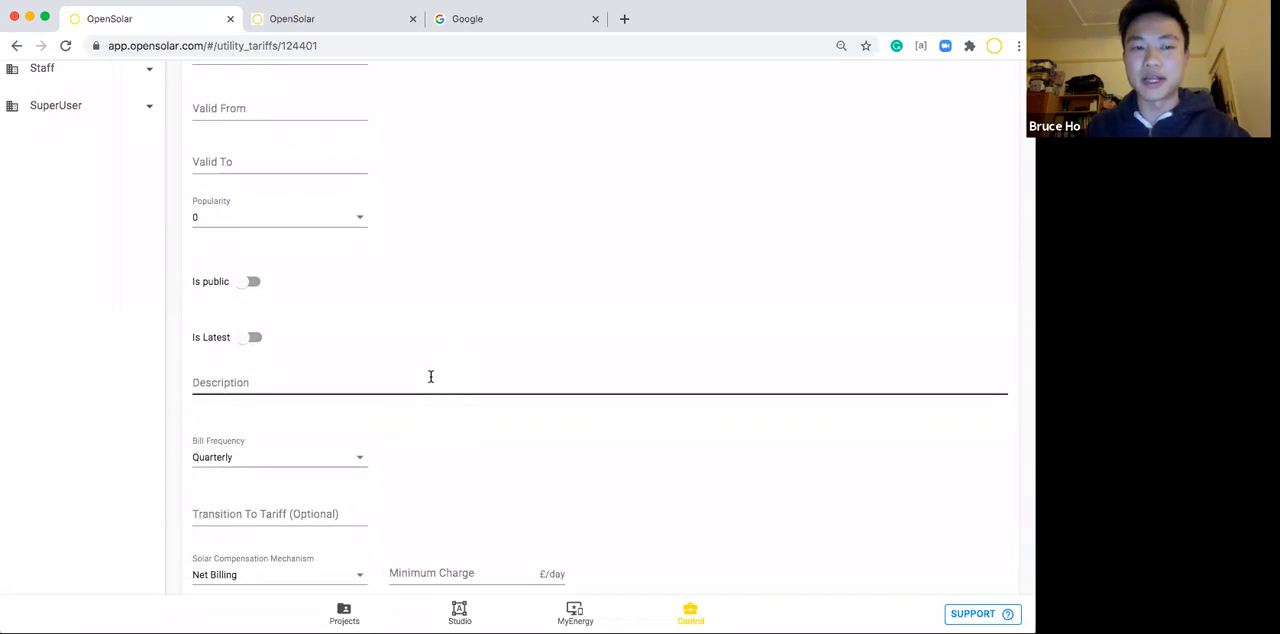
{"action": "left_click", "coordinate": [286, 226]}
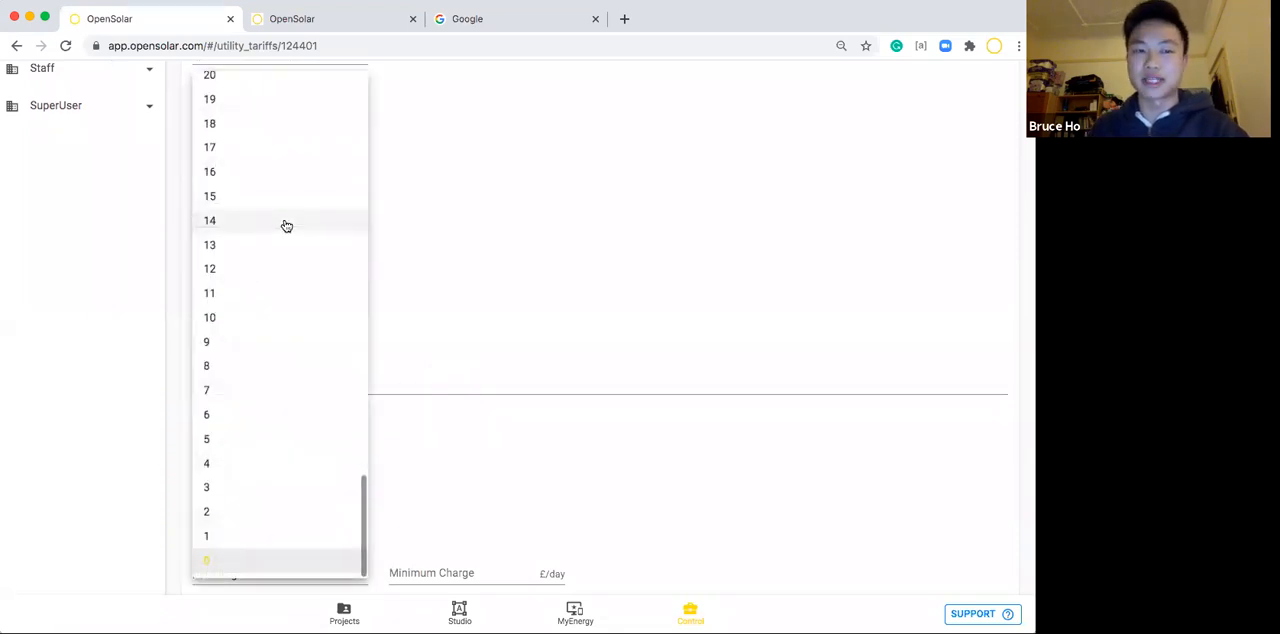
{"action": "scroll", "coordinate": [263, 191], "scroll_direction": "up", "scroll_amount": 15}
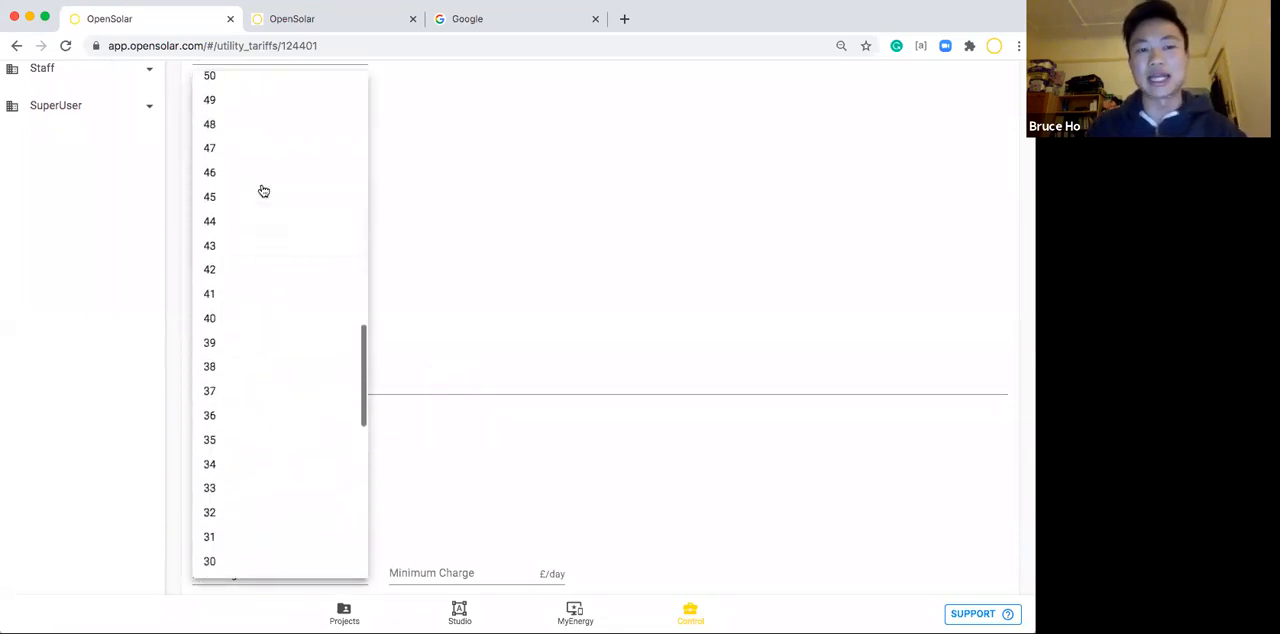
{"action": "scroll", "coordinate": [263, 191], "scroll_direction": "up", "scroll_amount": 8}
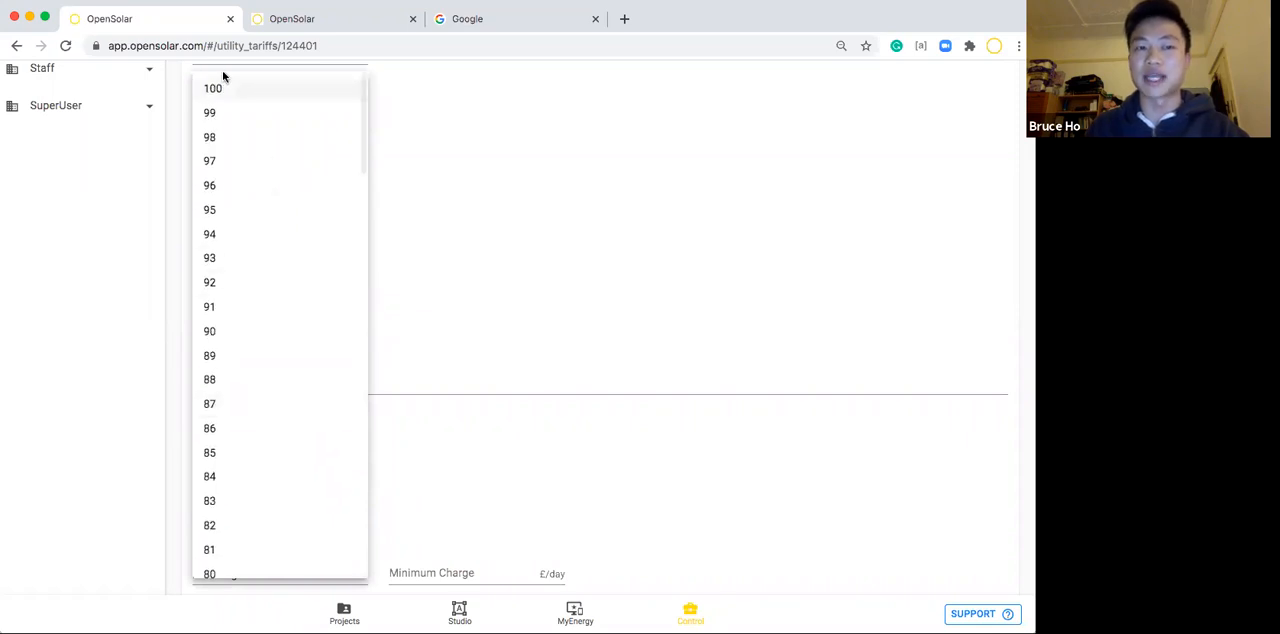
{"action": "left_click", "coordinate": [220, 89]}
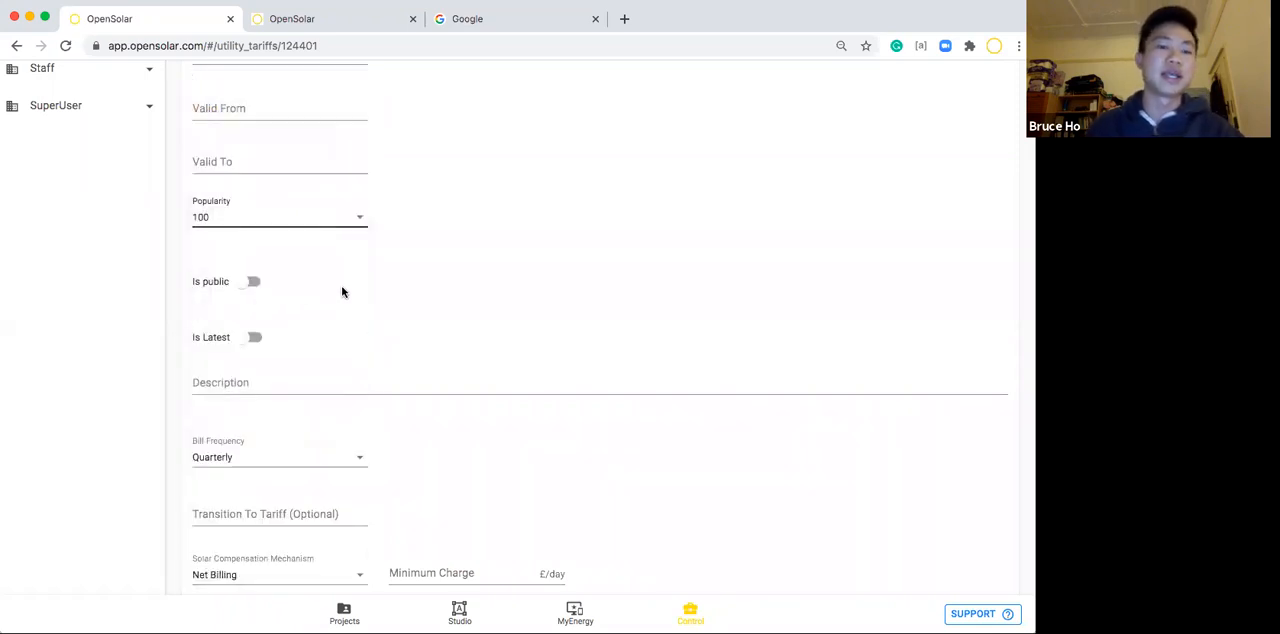
Check the bill frequency options for the tariff and choose Quarterly.
{"action": "scroll", "coordinate": [390, 264], "scroll_direction": "up", "scroll_amount": 1}
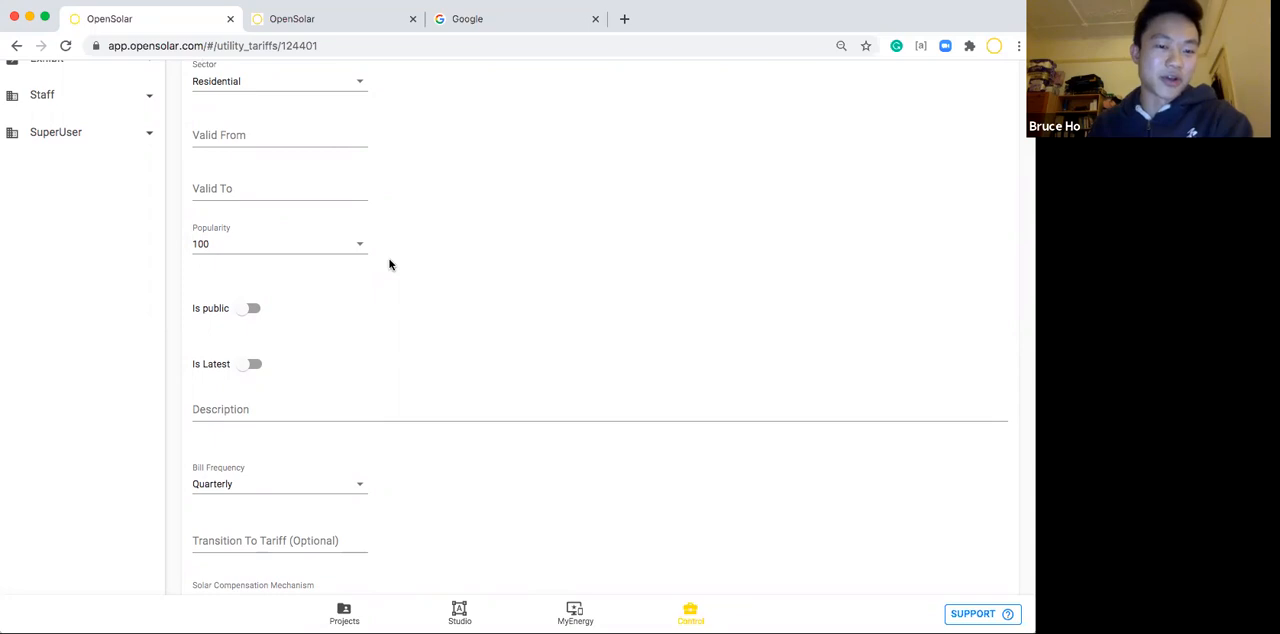
{"action": "scroll", "coordinate": [390, 264], "scroll_direction": "down", "scroll_amount": 4}
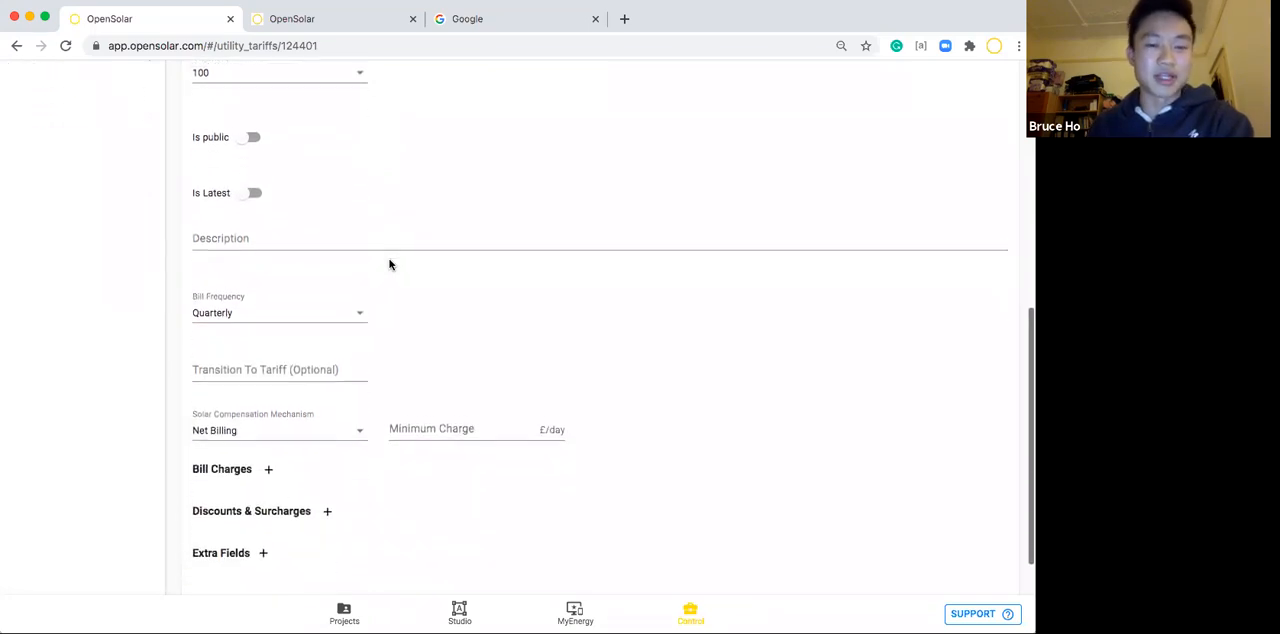
{"action": "scroll", "coordinate": [390, 264], "scroll_direction": "down", "scroll_amount": 2}
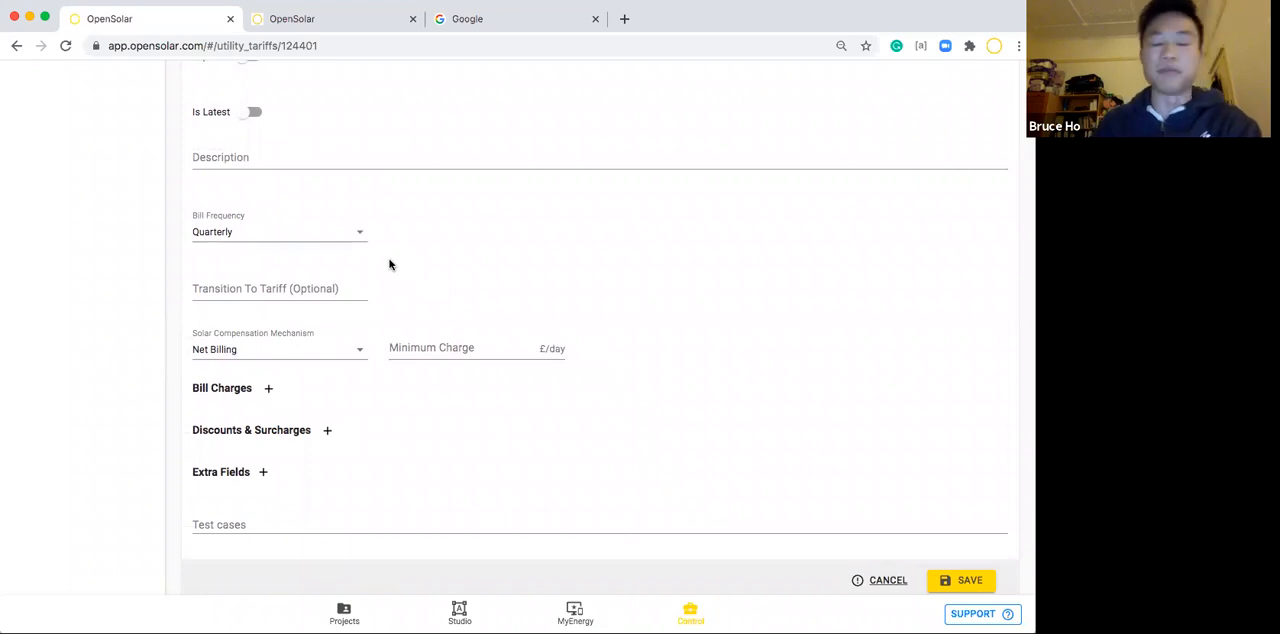
{"action": "left_click", "coordinate": [338, 237]}
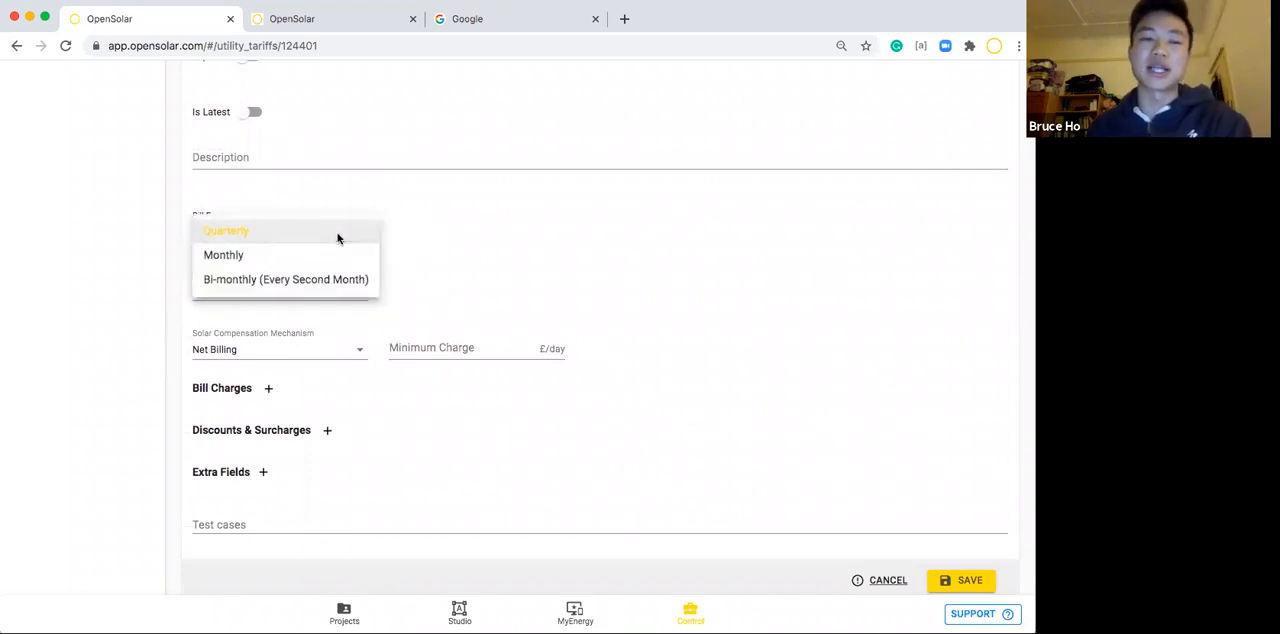
{"action": "left_click", "coordinate": [234, 235]}
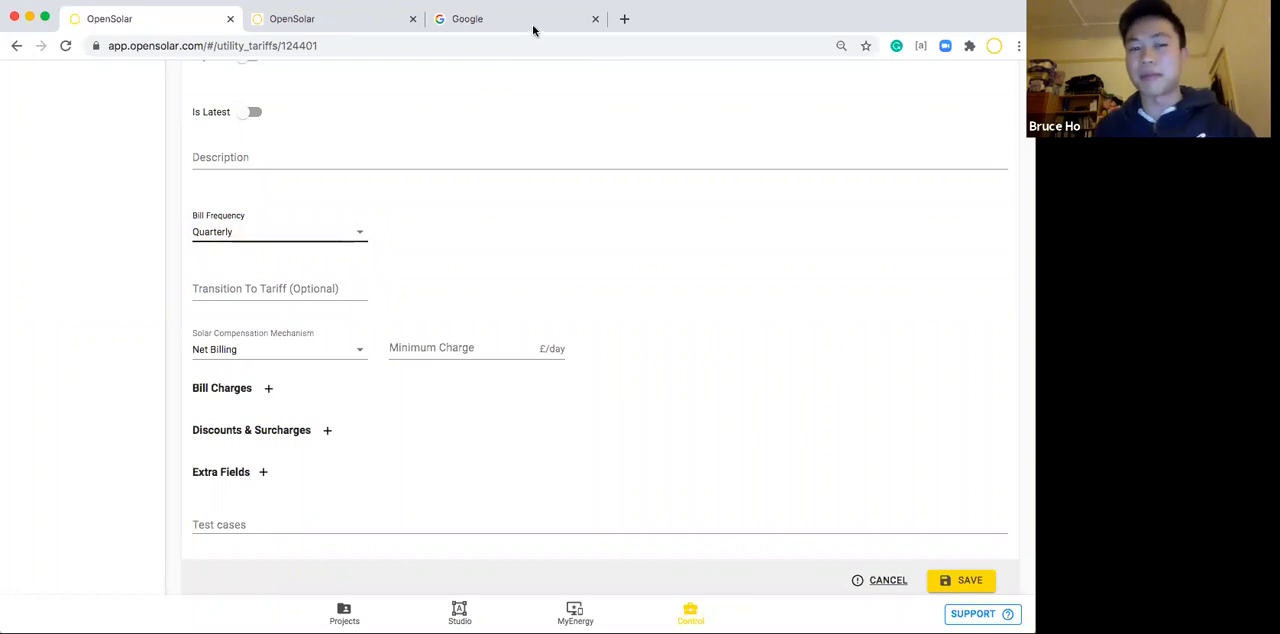
{"action": "left_click", "coordinate": [434, 234]}
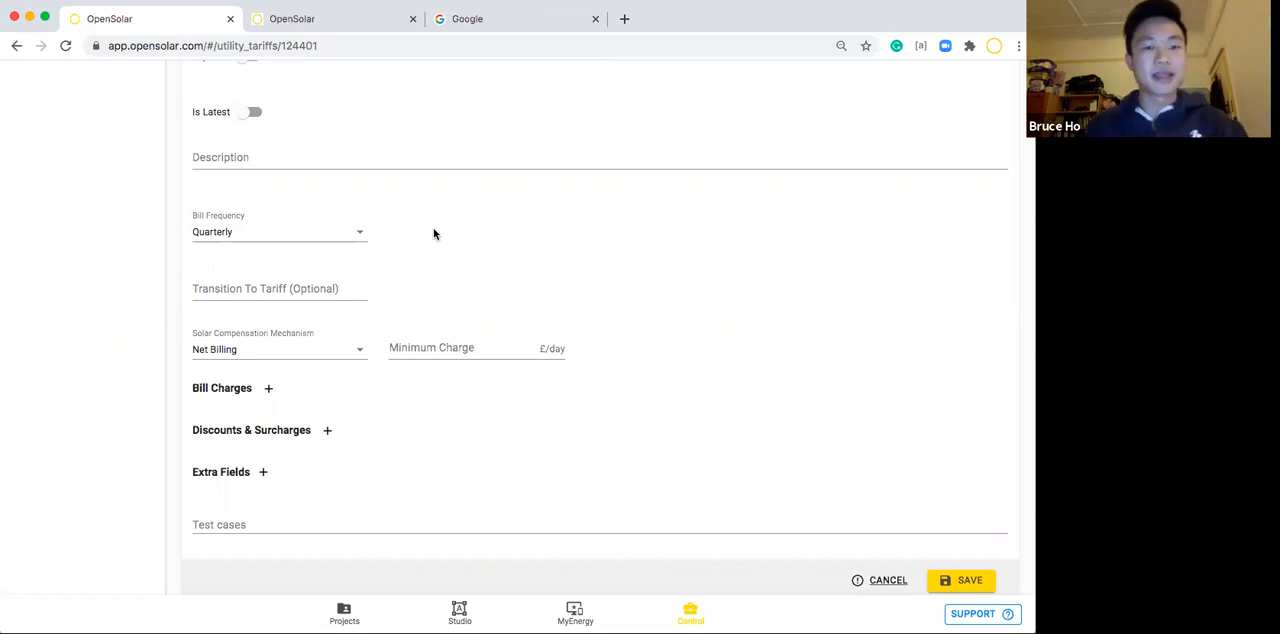
Choose Net Billing as the tariff's solar compensation mechanism and review the alternative mechanisms.
{"action": "left_click", "coordinate": [305, 352]}
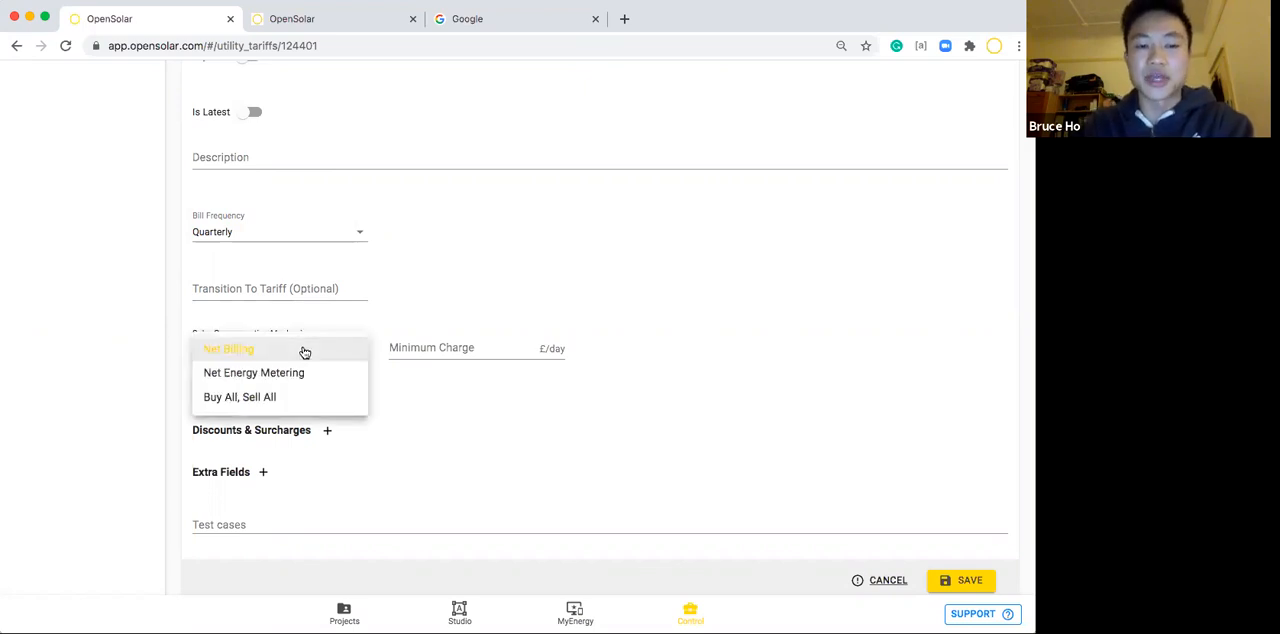
{"action": "left_click", "coordinate": [224, 354]}
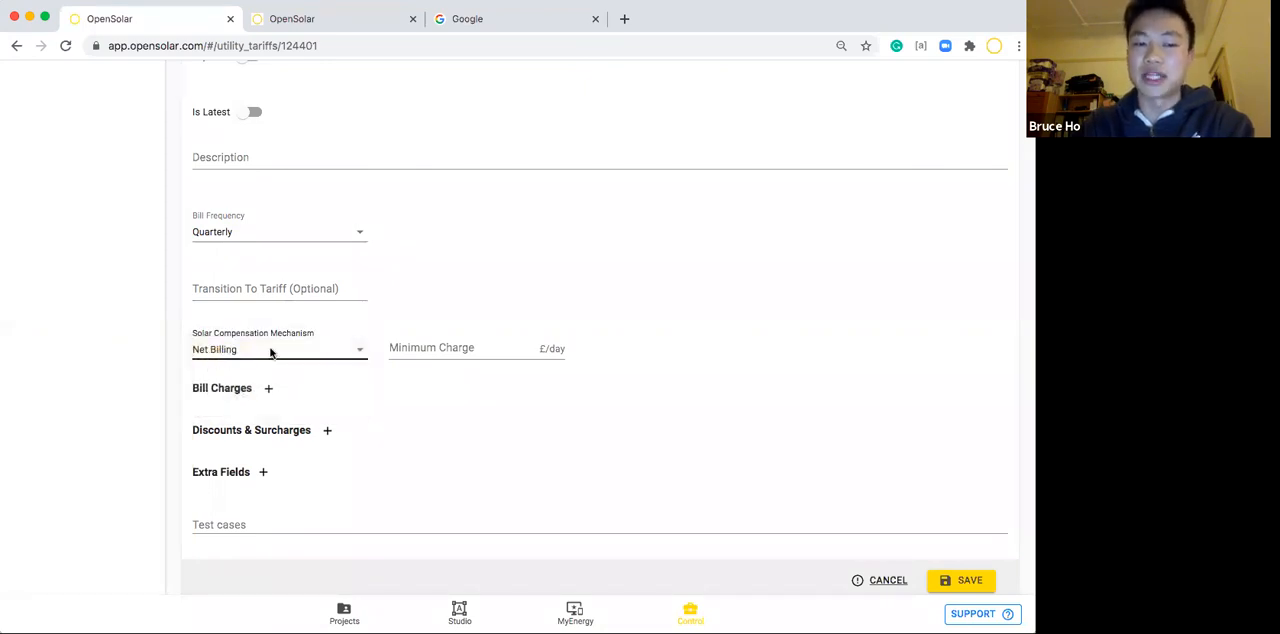
{"action": "scroll", "coordinate": [437, 309], "scroll_direction": "down", "scroll_amount": 2}
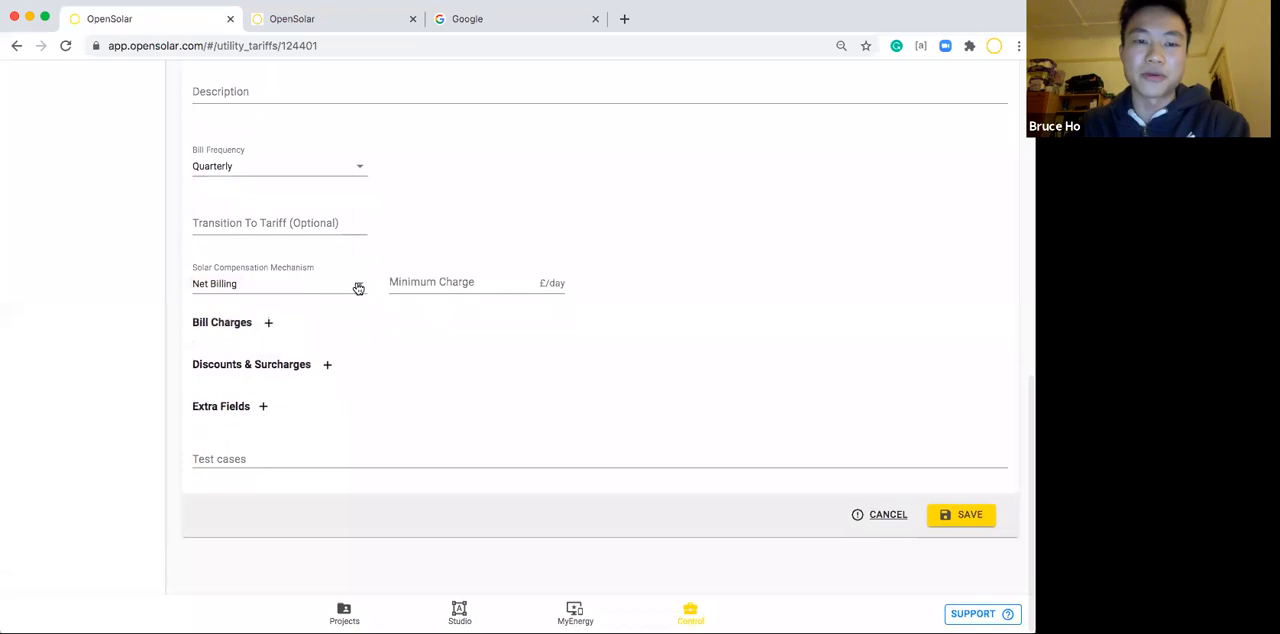
{"action": "left_click", "coordinate": [358, 284]}
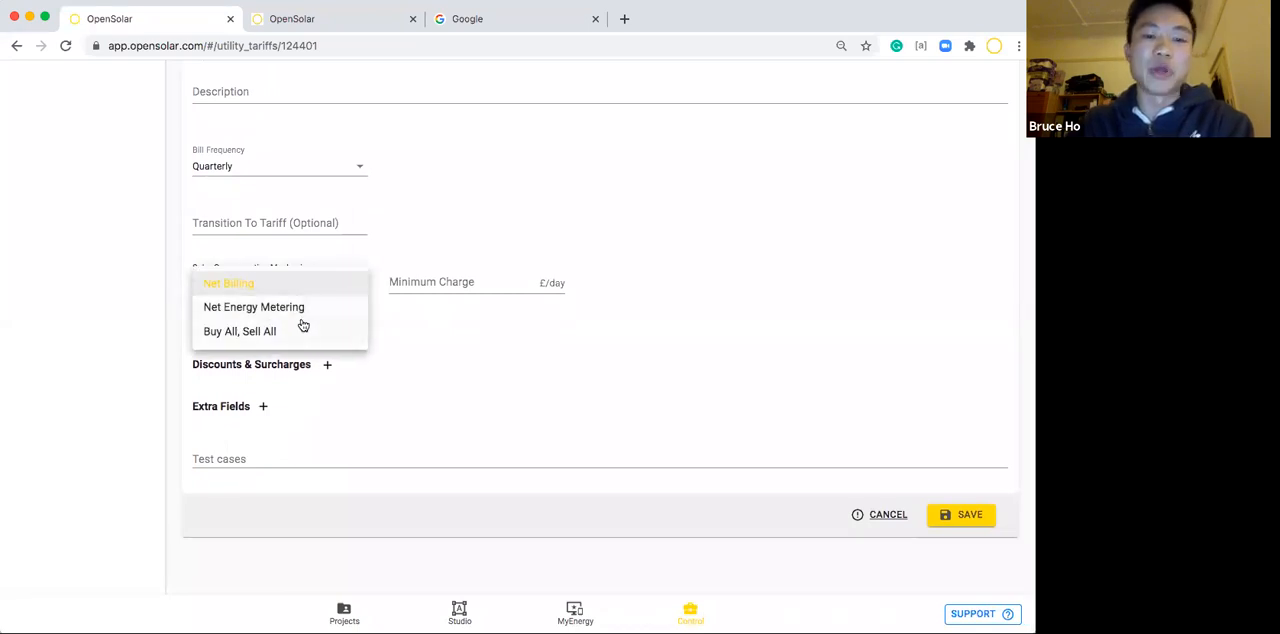
{"action": "left_click", "coordinate": [414, 318]}
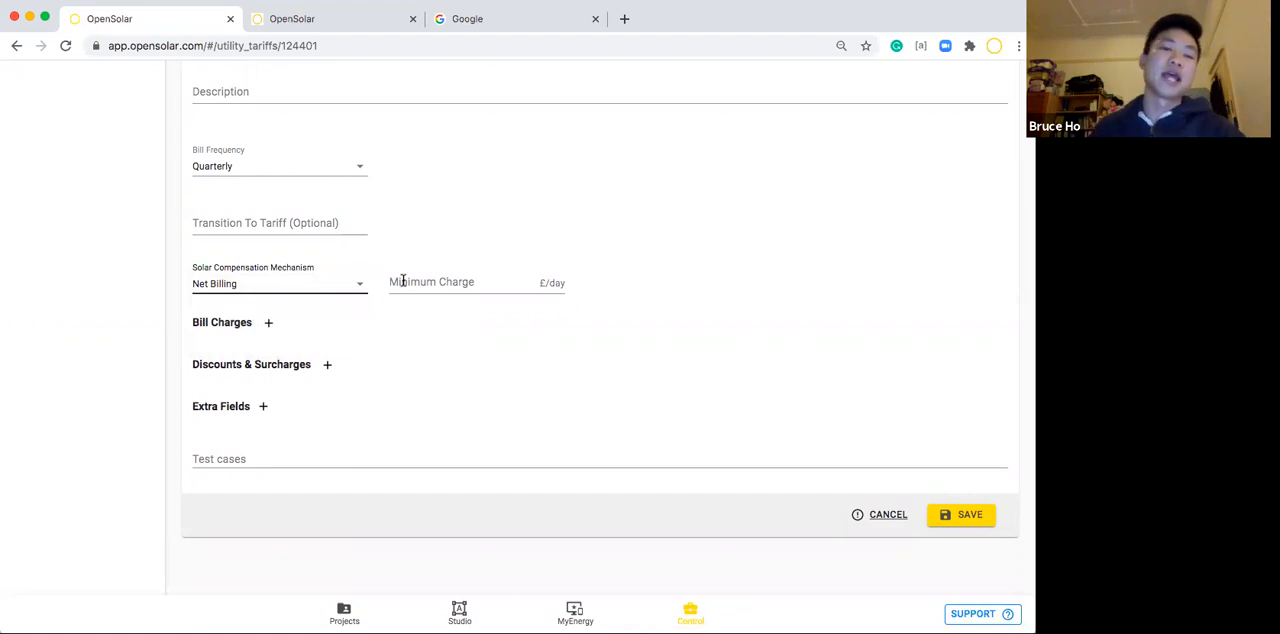
View the OpenSolar support site's home page and return to the tariff form.
{"action": "left_click", "coordinate": [315, 20]}
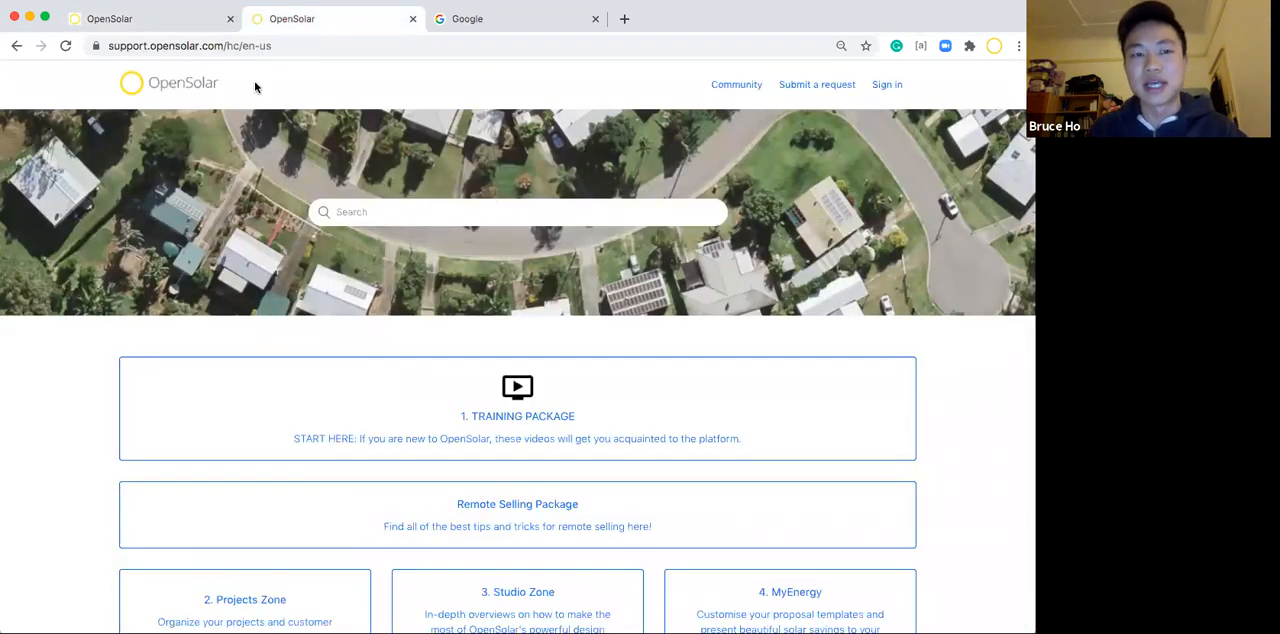
{"action": "left_click", "coordinate": [170, 20]}
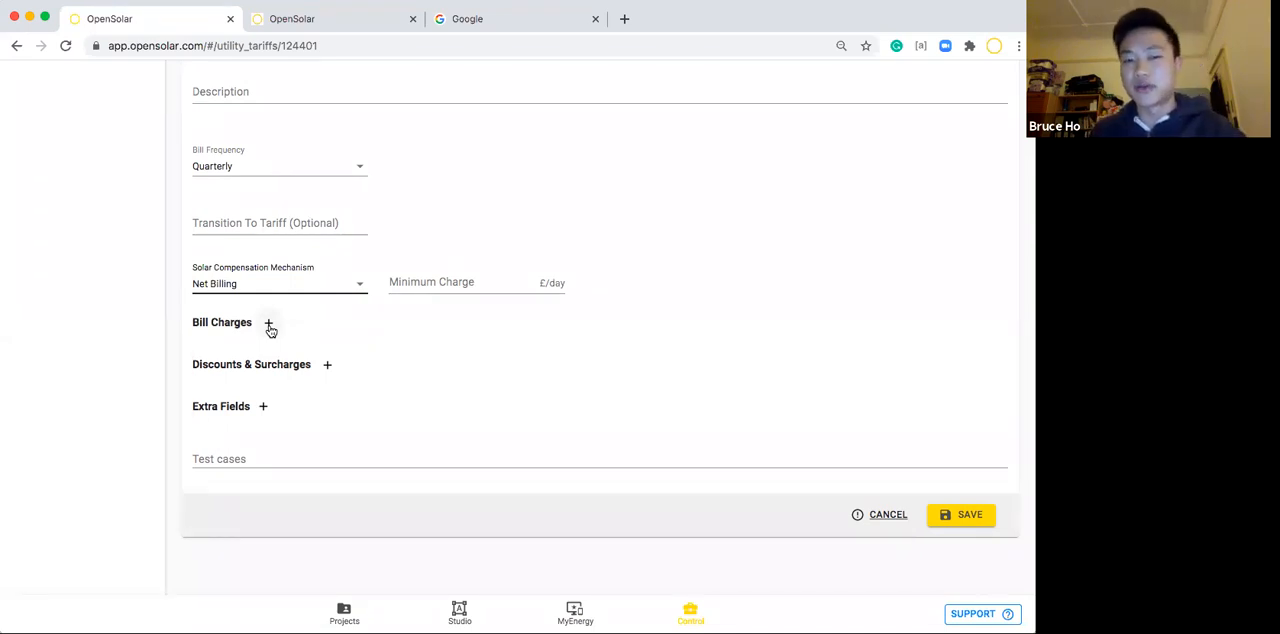
Leave the minimum charge blank and add a bill charge to the tariff with its settings expanded.
{"action": "left_click", "coordinate": [445, 284]}
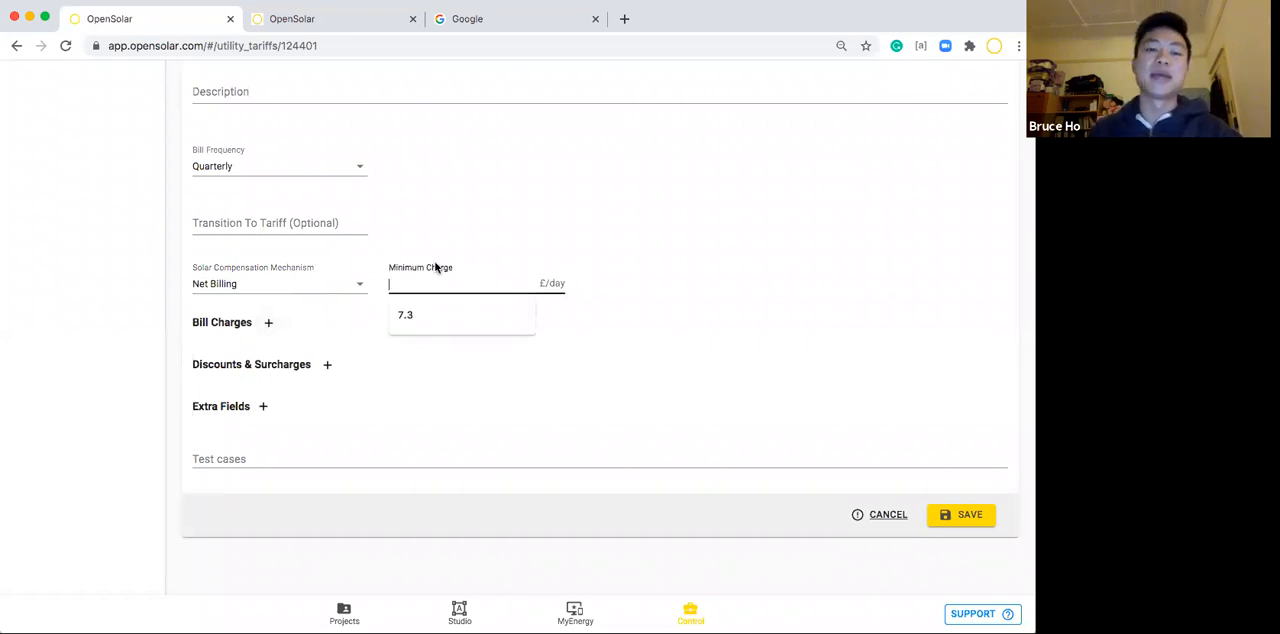
{"action": "left_click", "coordinate": [431, 253]}
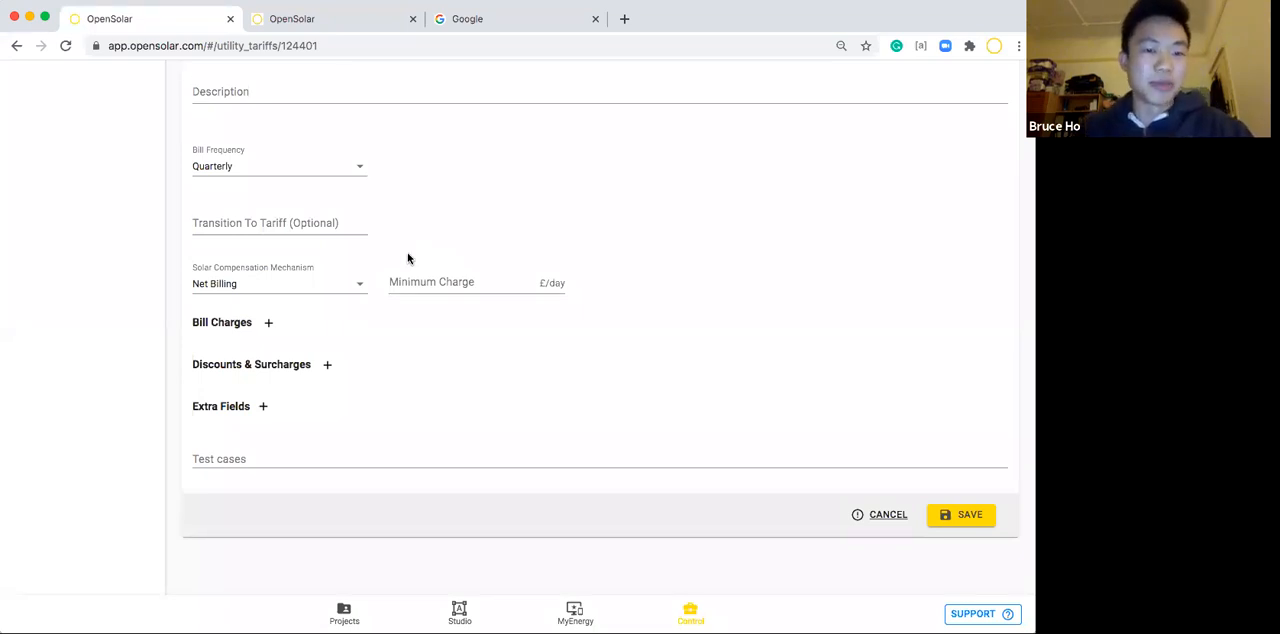
{"action": "left_click", "coordinate": [268, 323]}
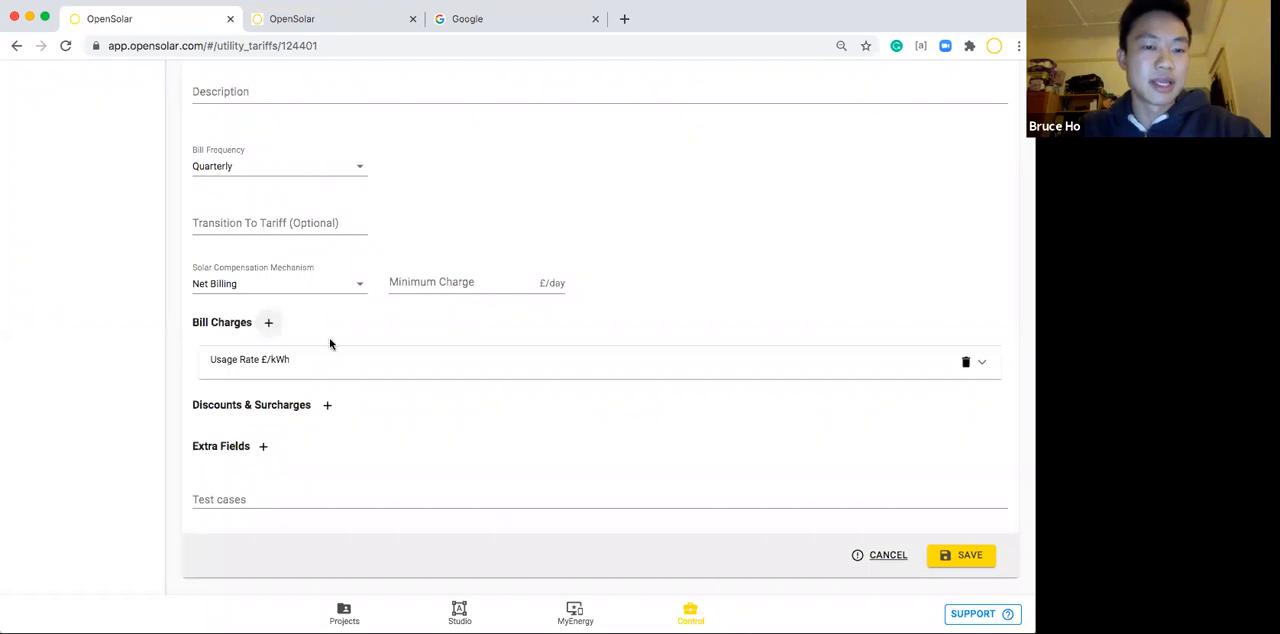
{"action": "left_click", "coordinate": [546, 369]}
{"action": "scroll", "coordinate": [547, 385], "scroll_direction": "down", "scroll_amount": 2}
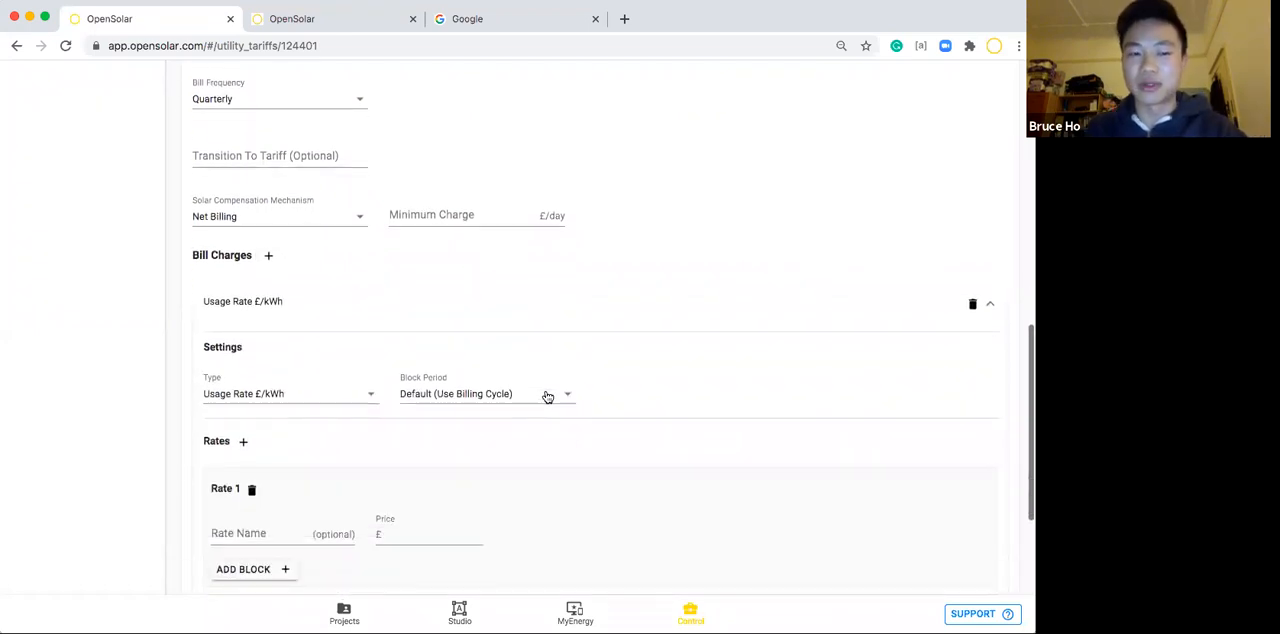
{"action": "scroll", "coordinate": [546, 396], "scroll_direction": "down", "scroll_amount": 1}
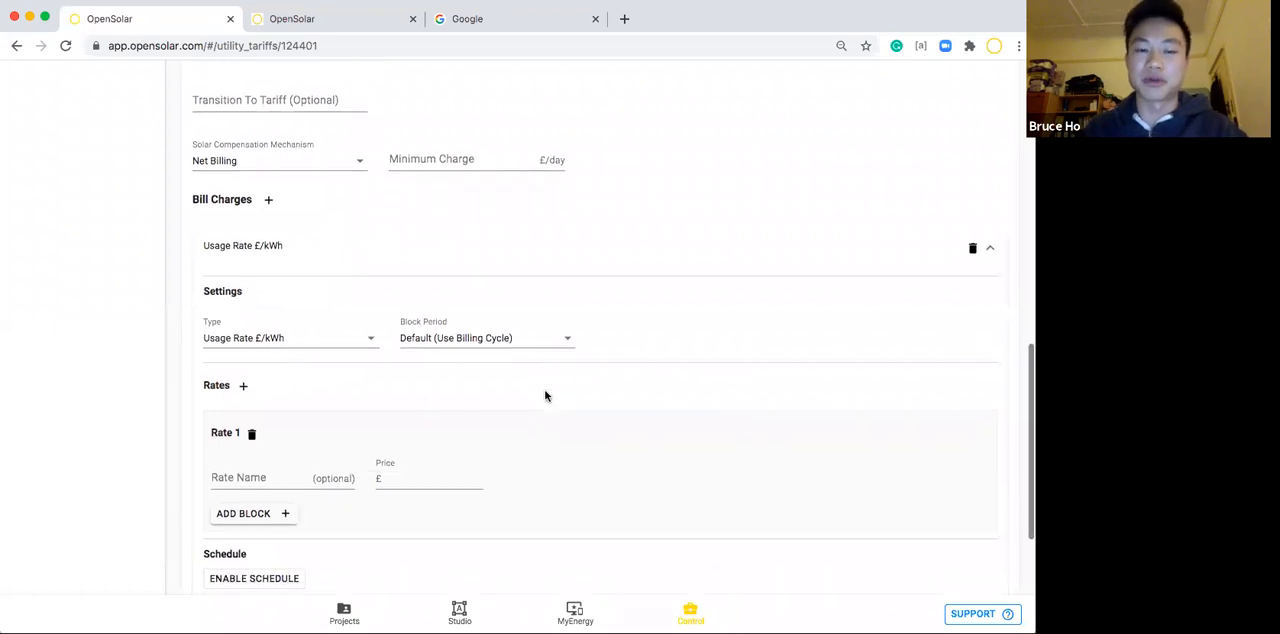
{"action": "scroll", "coordinate": [545, 396], "scroll_direction": "down", "scroll_amount": 2}
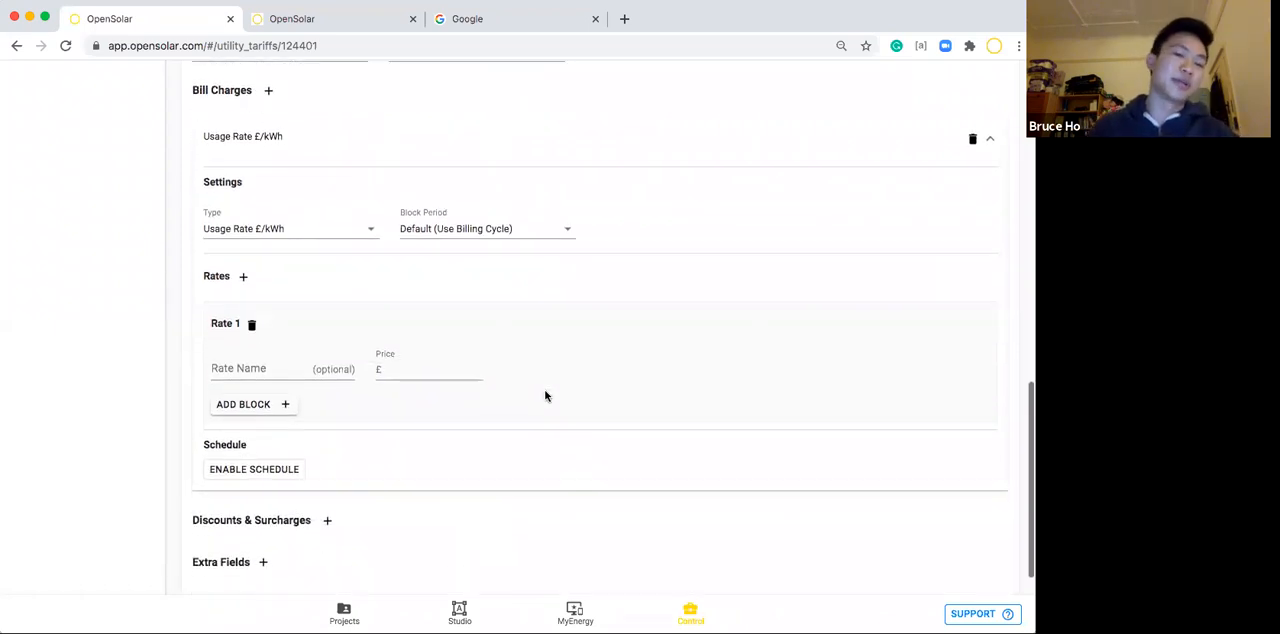
Review the type options for the bill charge and keep Usage Rate £/kWh.
{"action": "left_click", "coordinate": [303, 231]}
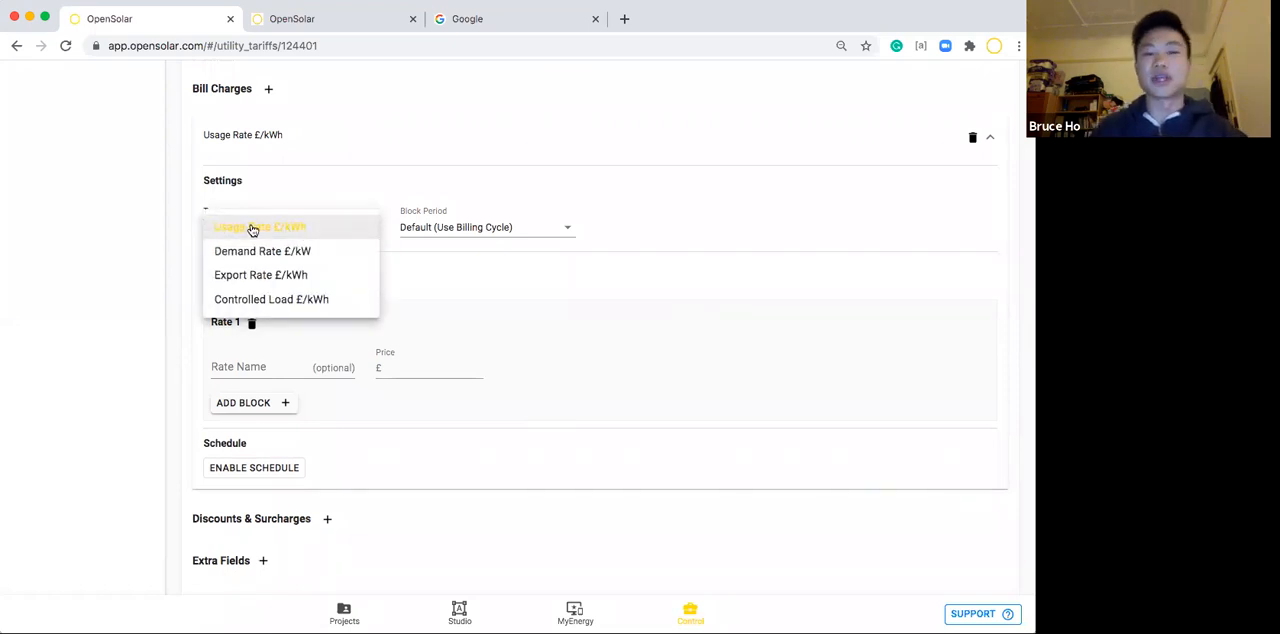
{"action": "left_click", "coordinate": [318, 206]}
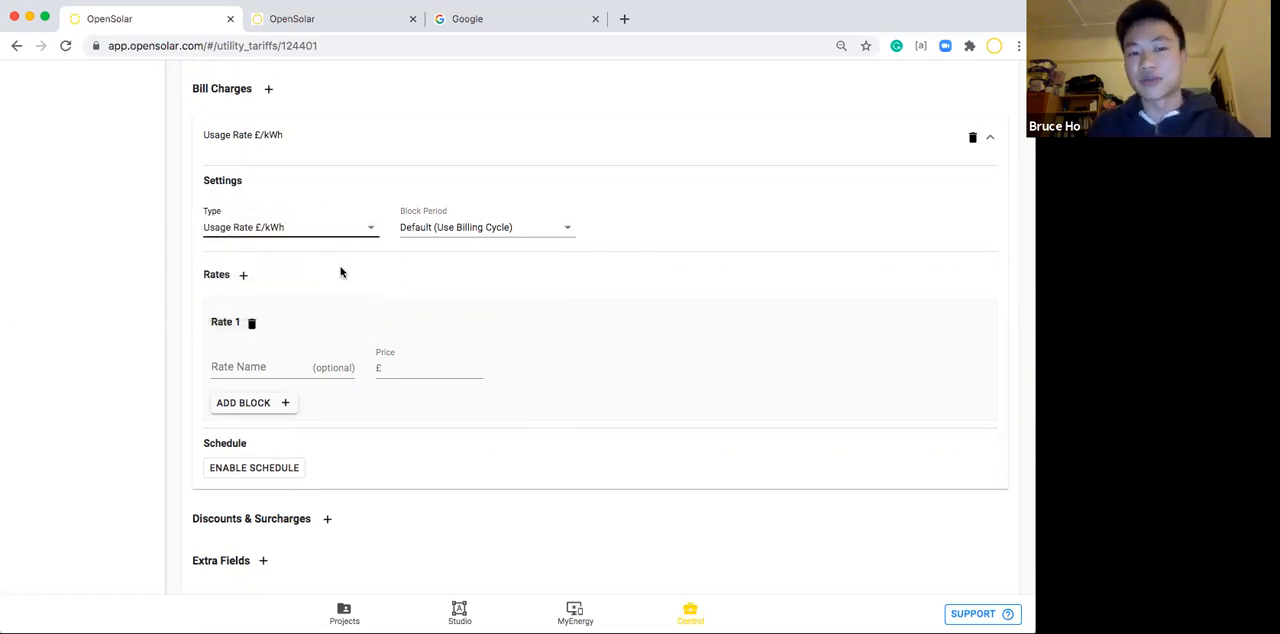
{"action": "scroll", "coordinate": [340, 272], "scroll_direction": "down", "scroll_amount": 1}
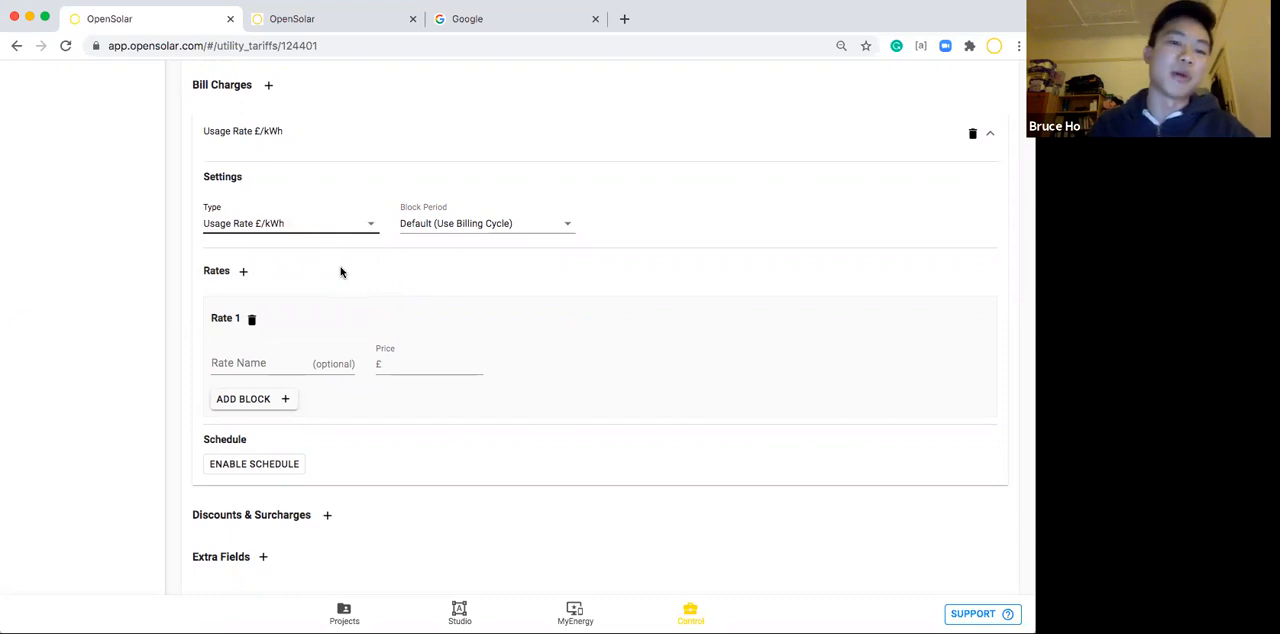
{"action": "scroll", "coordinate": [340, 272], "scroll_direction": "down", "scroll_amount": 1}
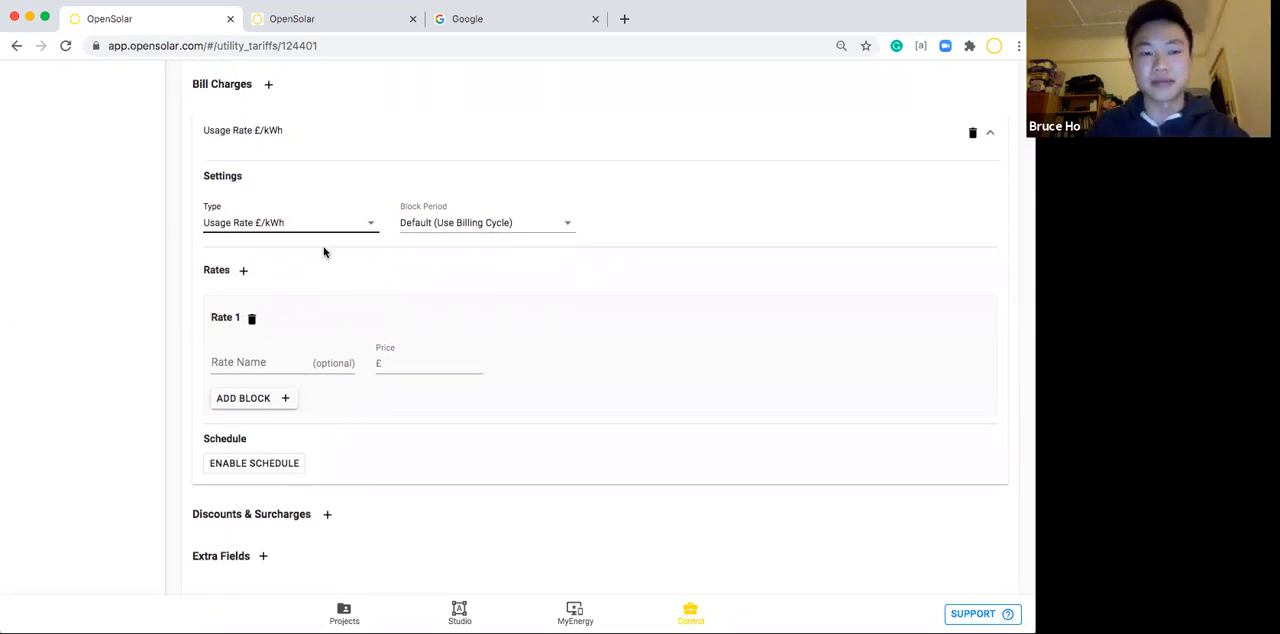
{"action": "left_click", "coordinate": [311, 228]}
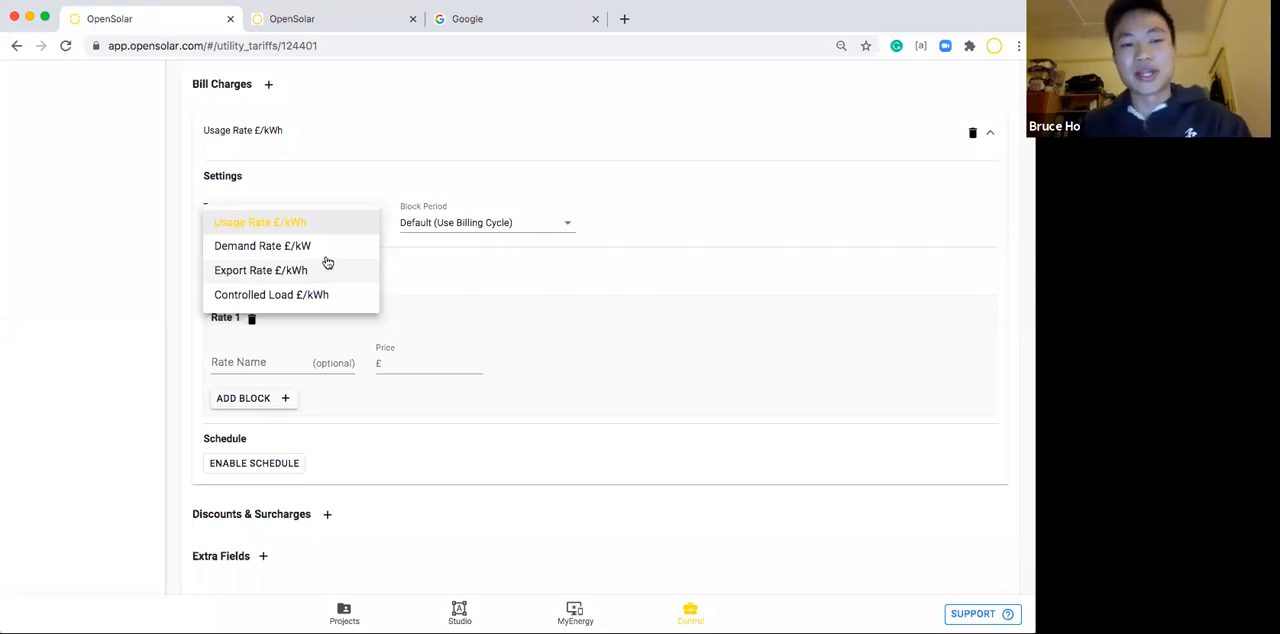
{"action": "left_click", "coordinate": [419, 263]}
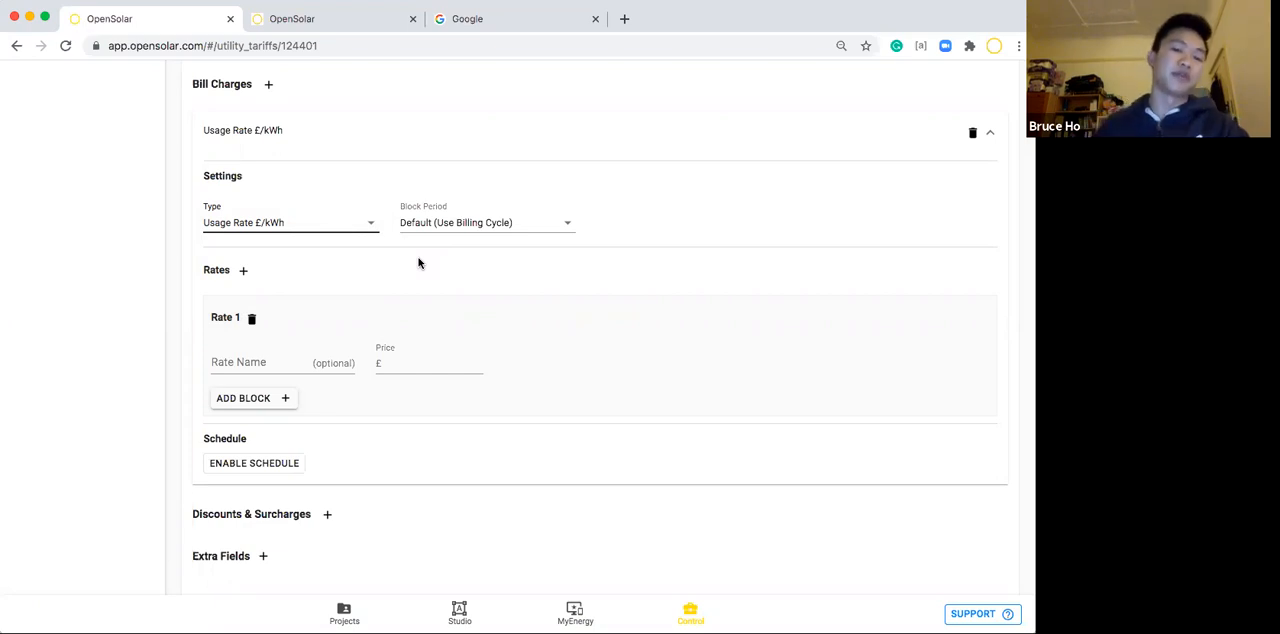
Leave the name of Rate 1 blank and split the rate into two price blocks.
{"action": "left_click", "coordinate": [223, 363]}
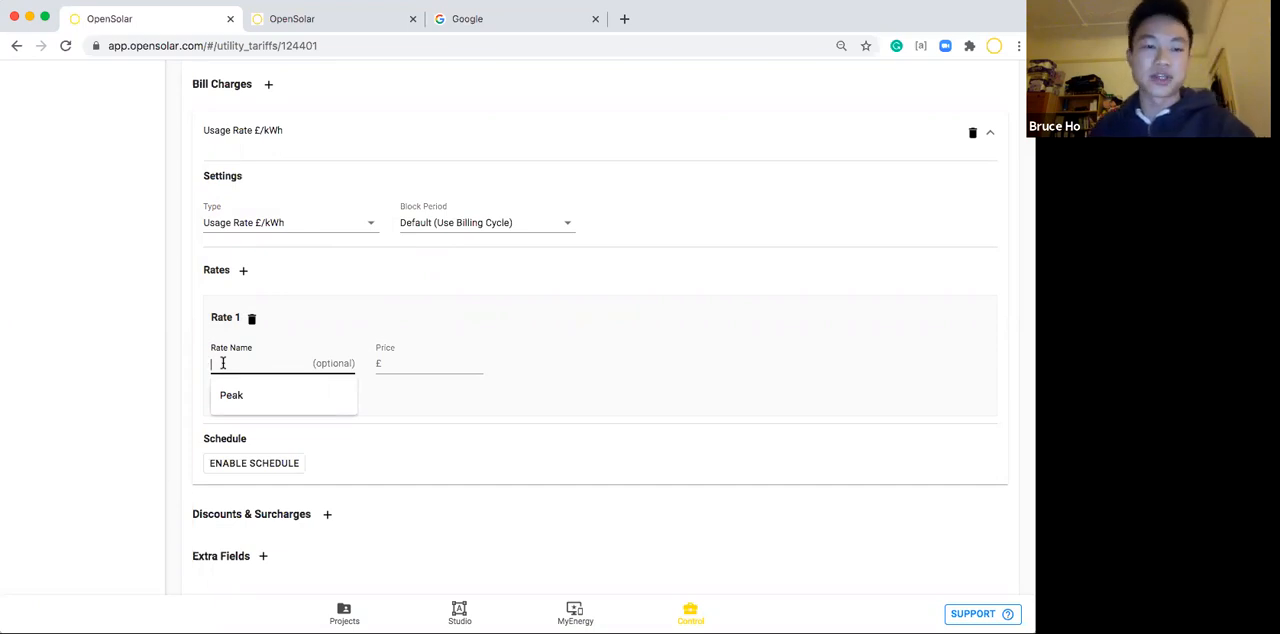
{"action": "left_click", "coordinate": [300, 316]}
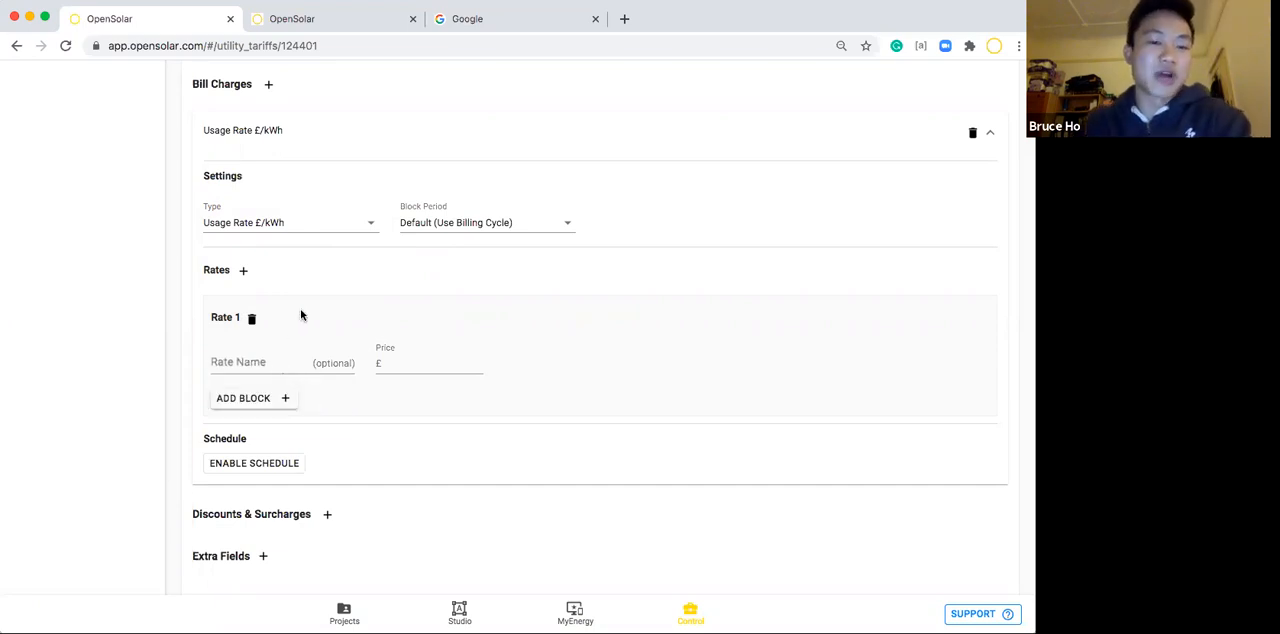
{"action": "left_click", "coordinate": [245, 399]}
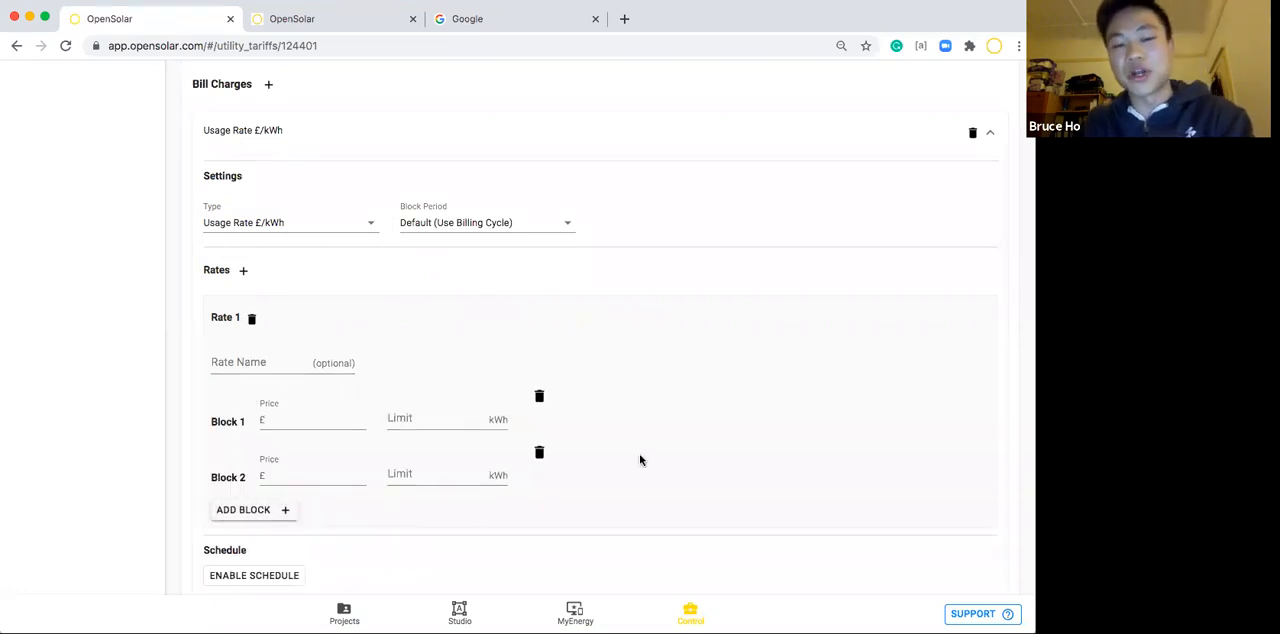
{"action": "scroll", "coordinate": [640, 458], "scroll_direction": "down", "scroll_amount": 2}
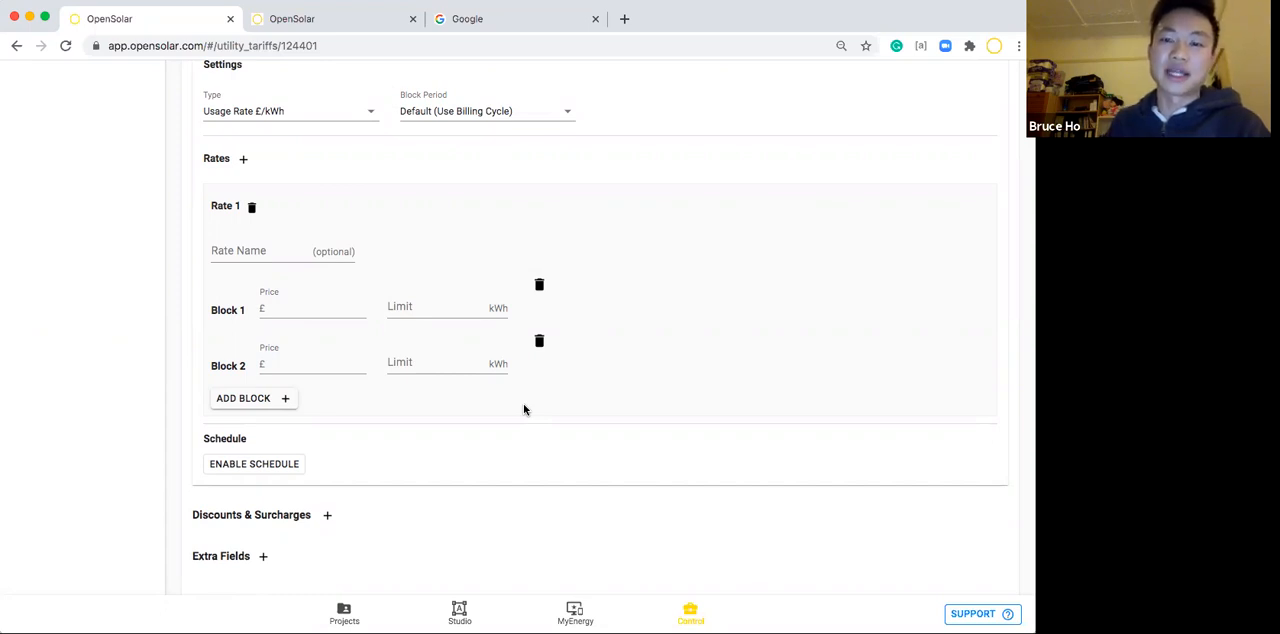
{"action": "scroll", "coordinate": [523, 409], "scroll_direction": "up", "scroll_amount": 1}
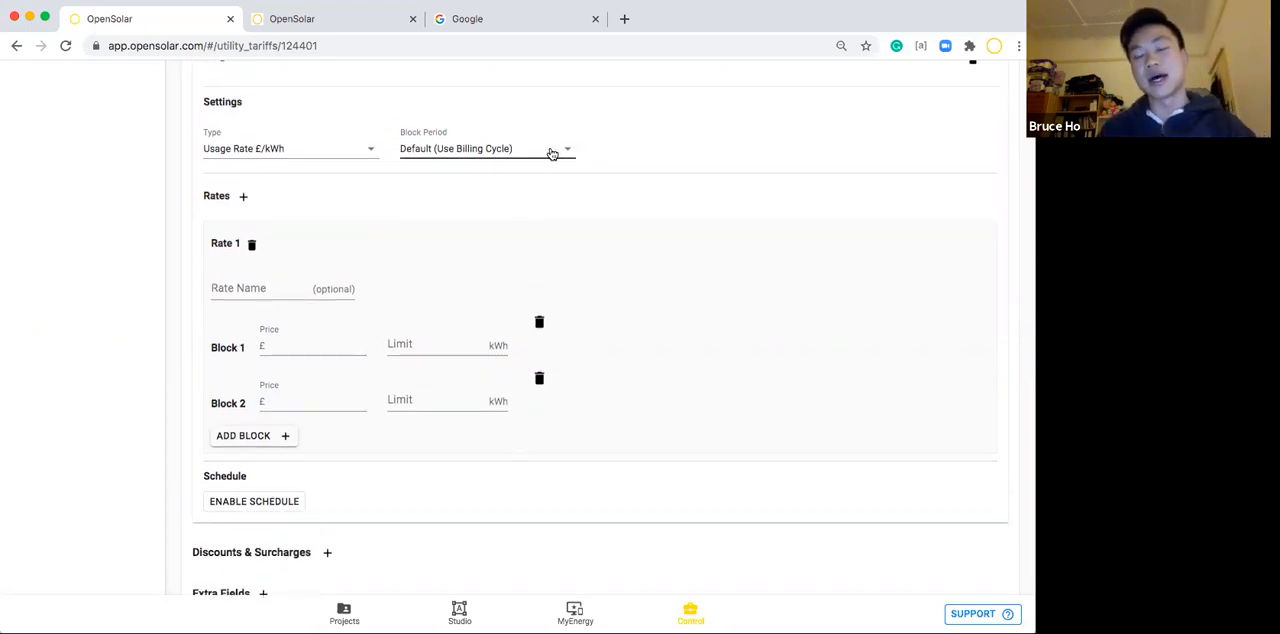
Check the block period options of the bill charge and keep Default (Use Billing Cycle).
{"action": "left_click", "coordinate": [552, 152]}
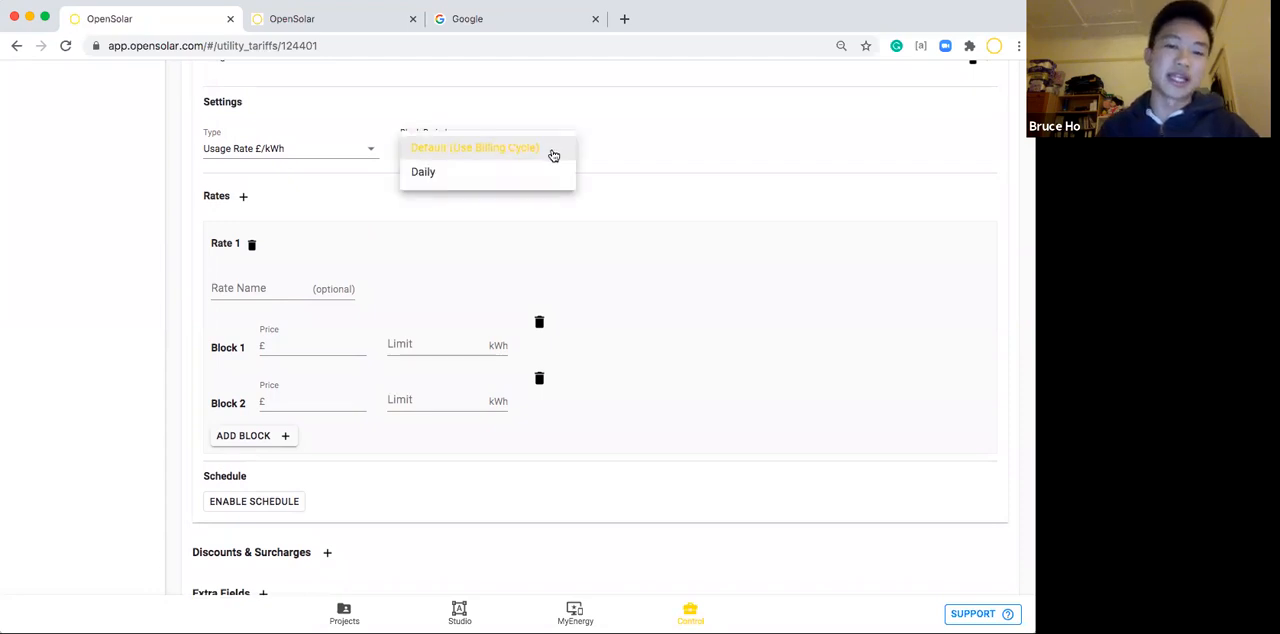
{"action": "left_click", "coordinate": [603, 171]}
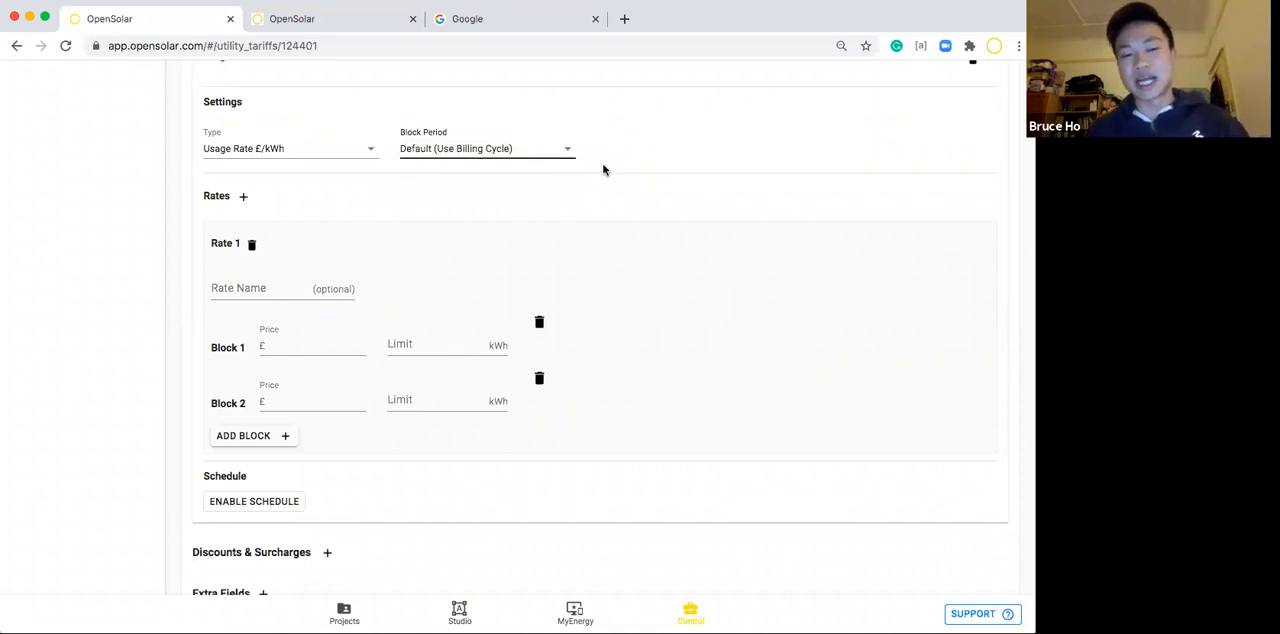
{"action": "scroll", "coordinate": [603, 170], "scroll_direction": "up", "scroll_amount": 1}
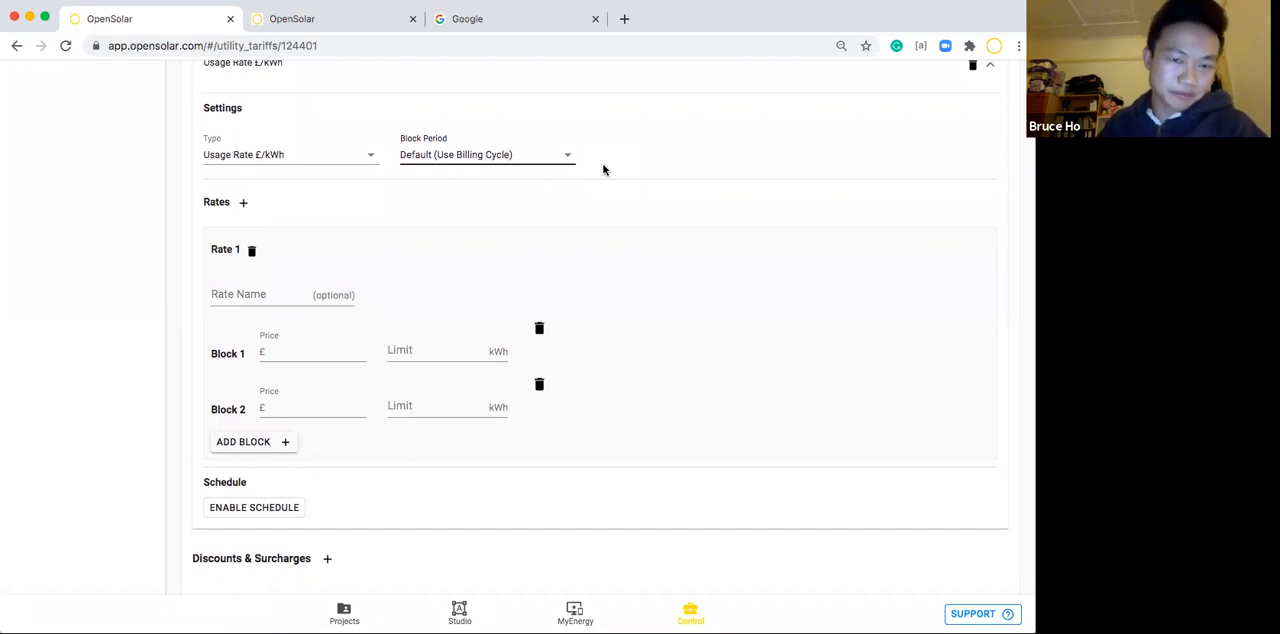
Add a second rate to the bill charge and delete the first rate with its two blocks.
{"action": "left_click", "coordinate": [243, 204]}
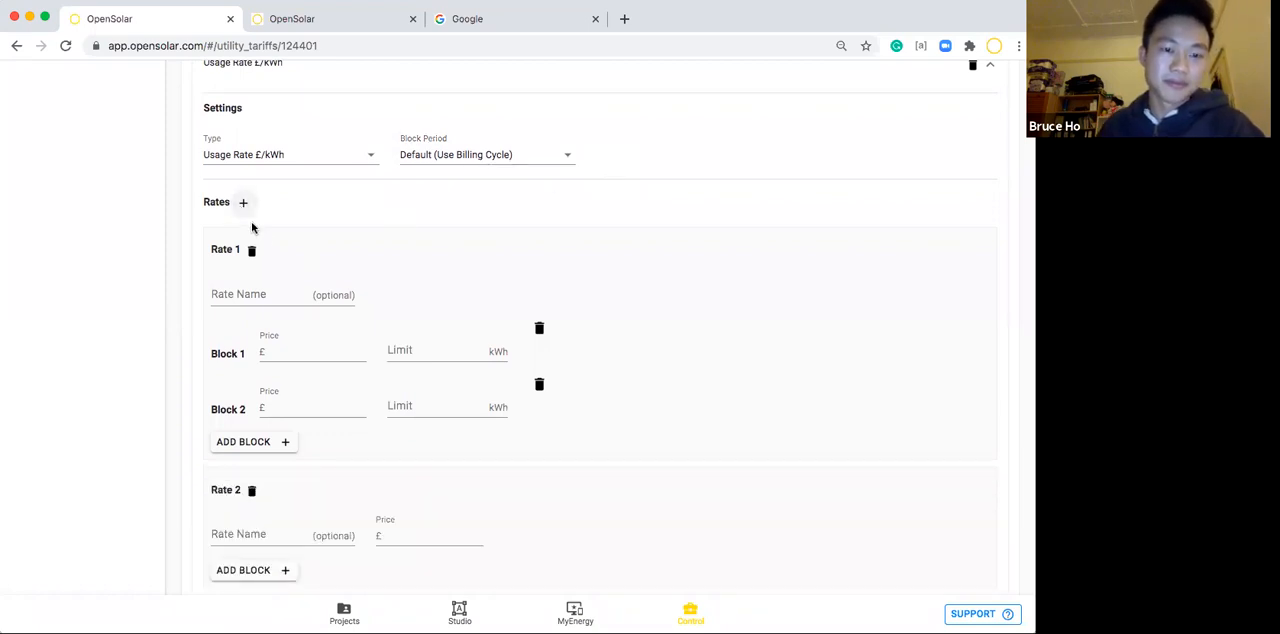
{"action": "left_click", "coordinate": [251, 251]}
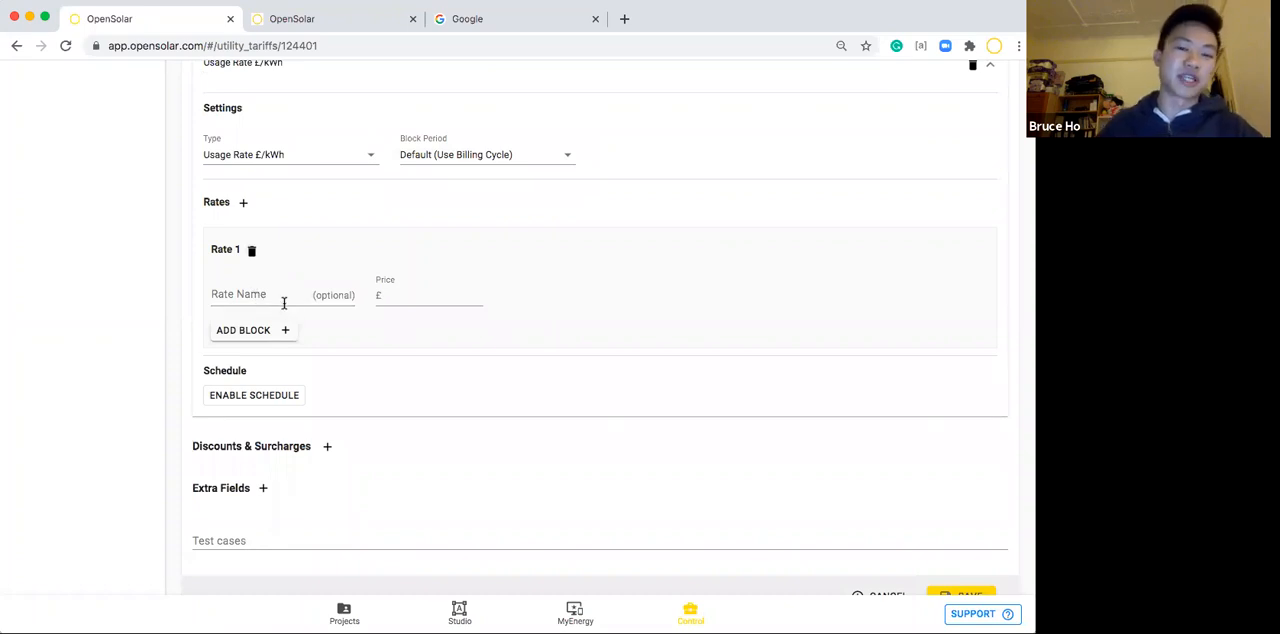
Name the remaining rate Peak and set its price to £2.
{"action": "left_click", "coordinate": [267, 295]}
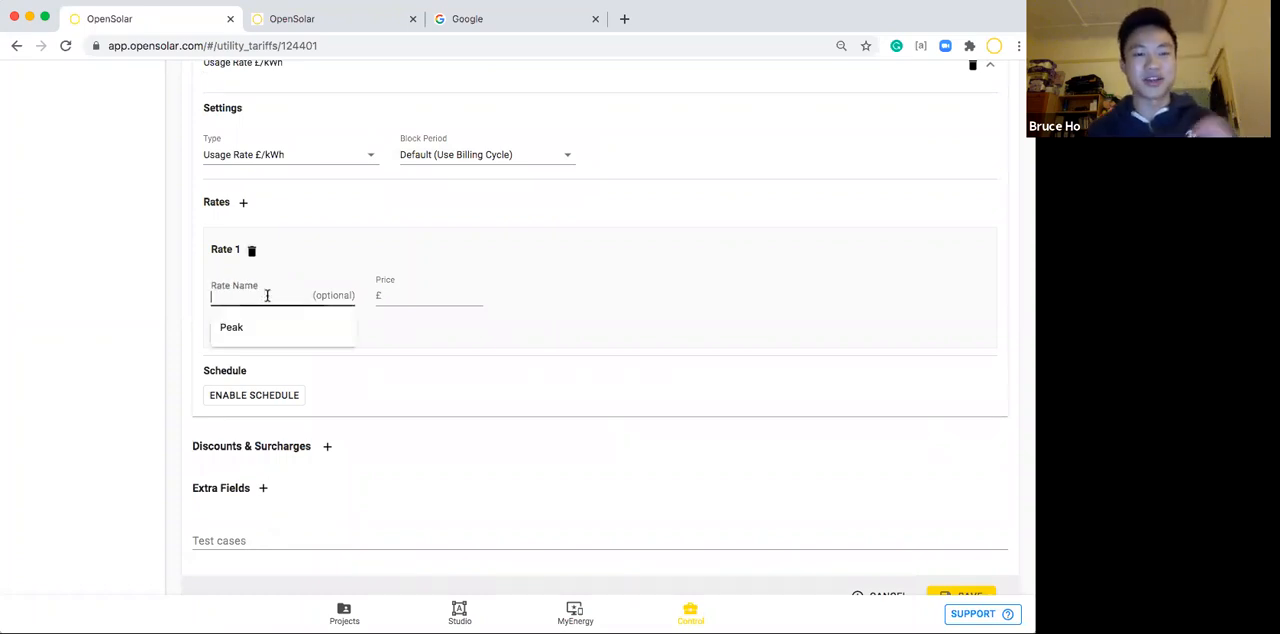
{"action": "type", "text": "Peak"}
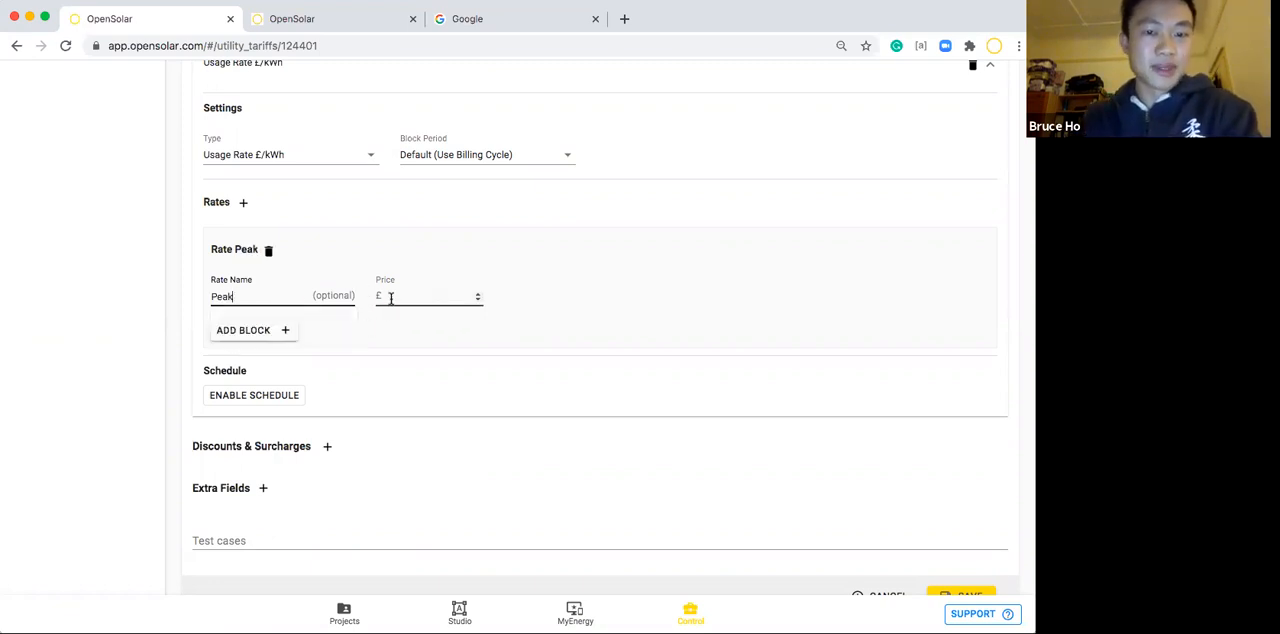
{"action": "left_click", "coordinate": [390, 298]}
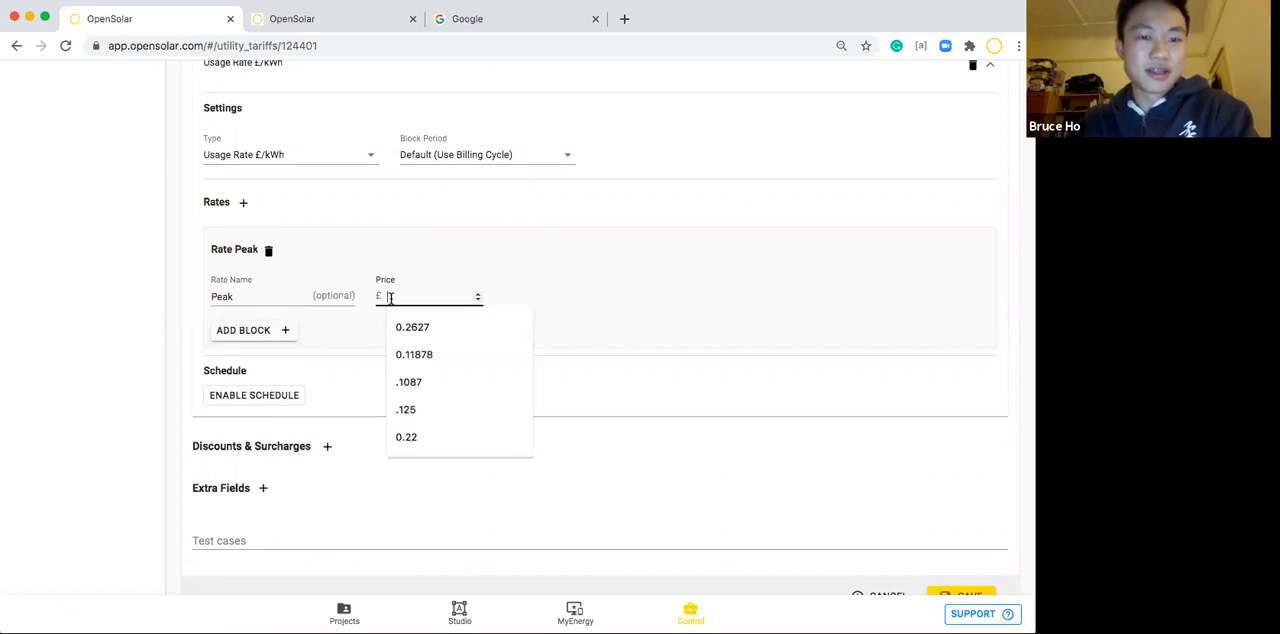
{"action": "type", "text": "2"}
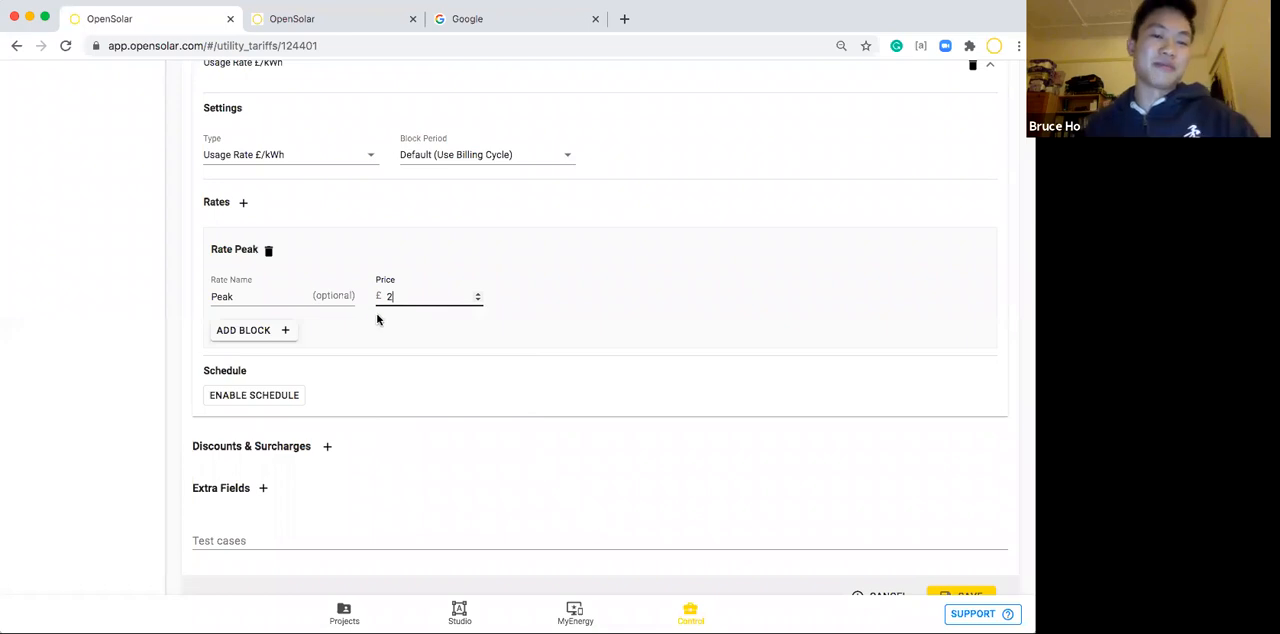
{"action": "left_click", "coordinate": [381, 322]}
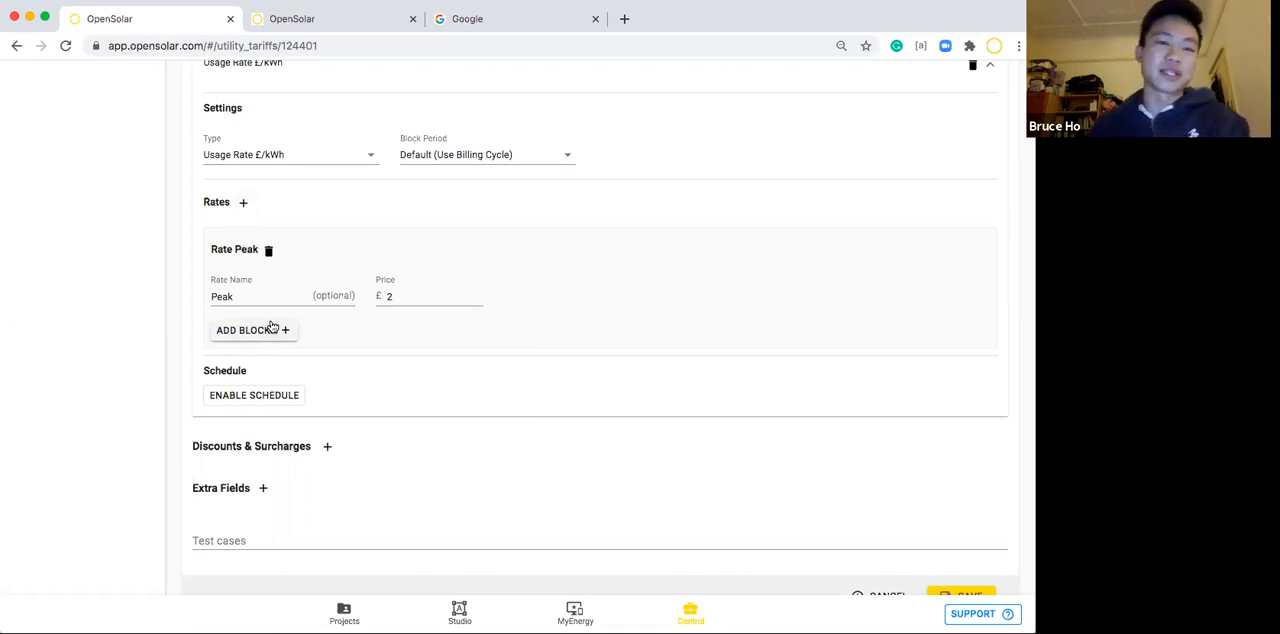
Add another rate named Off-peak to the bill charge and set its price to £1.5.
{"action": "left_click", "coordinate": [243, 203]}
{"action": "left_click", "coordinate": [300, 422]}
{"action": "type", "text": "Off-peak"}
{"action": "left_click", "coordinate": [395, 422]}
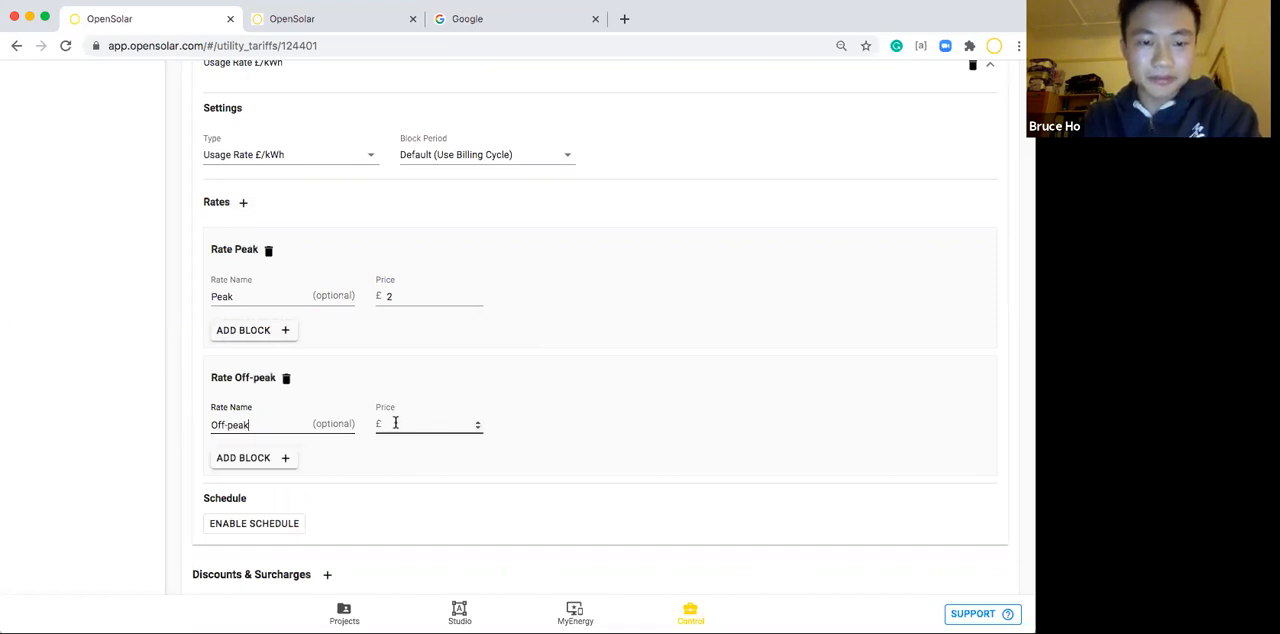
{"action": "left_click", "coordinate": [395, 422]}
{"action": "type", "text": "1"}
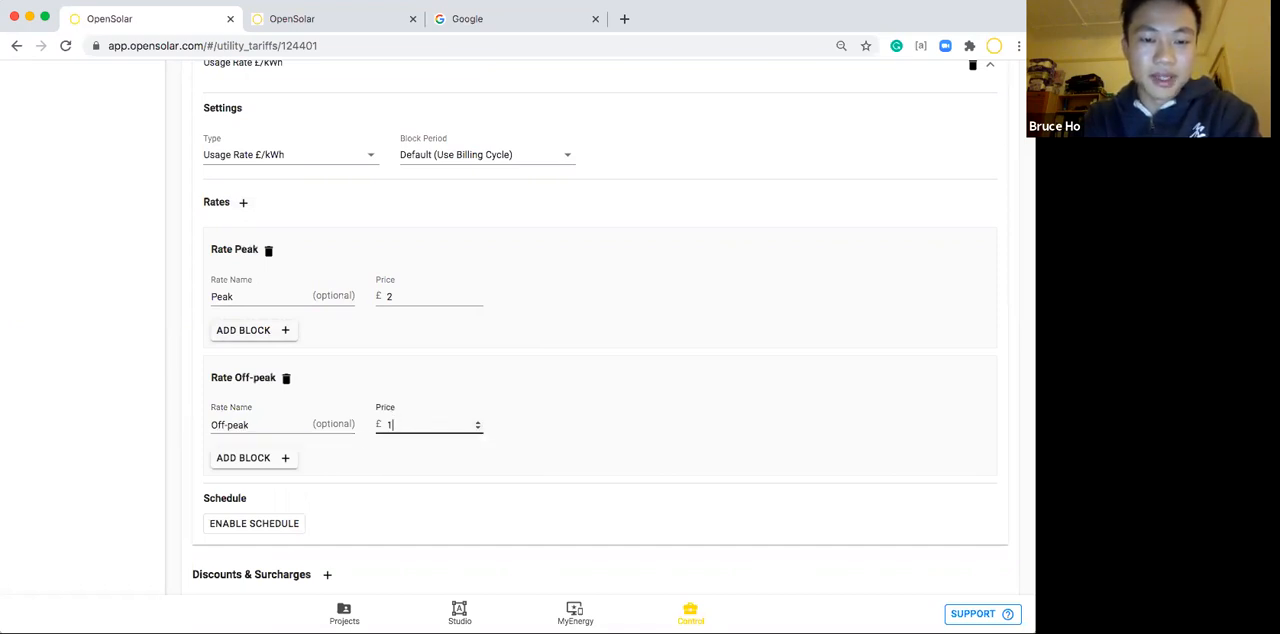
{"action": "left_click", "coordinate": [408, 457]}
Enable the schedule for the bill charge's rates and examine its weekday and weekend grids.
{"action": "scroll", "coordinate": [408, 457], "scroll_direction": "down", "scroll_amount": 2}
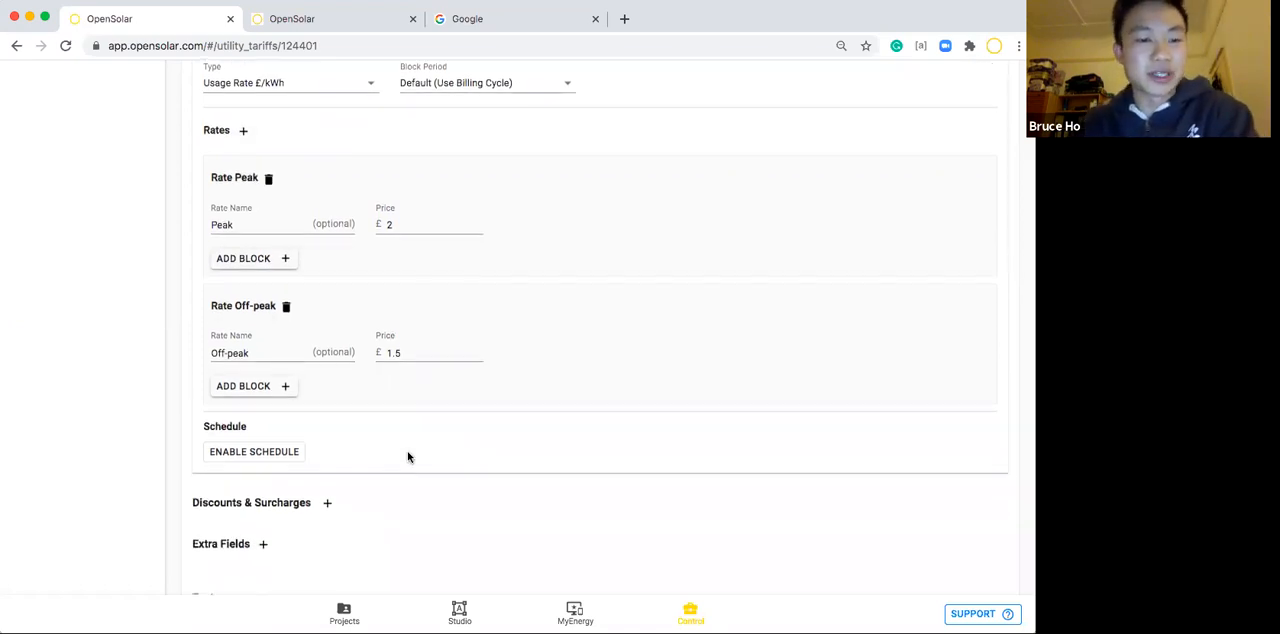
{"action": "left_click", "coordinate": [252, 452]}
{"action": "scroll", "coordinate": [354, 444], "scroll_direction": "down", "scroll_amount": 3}
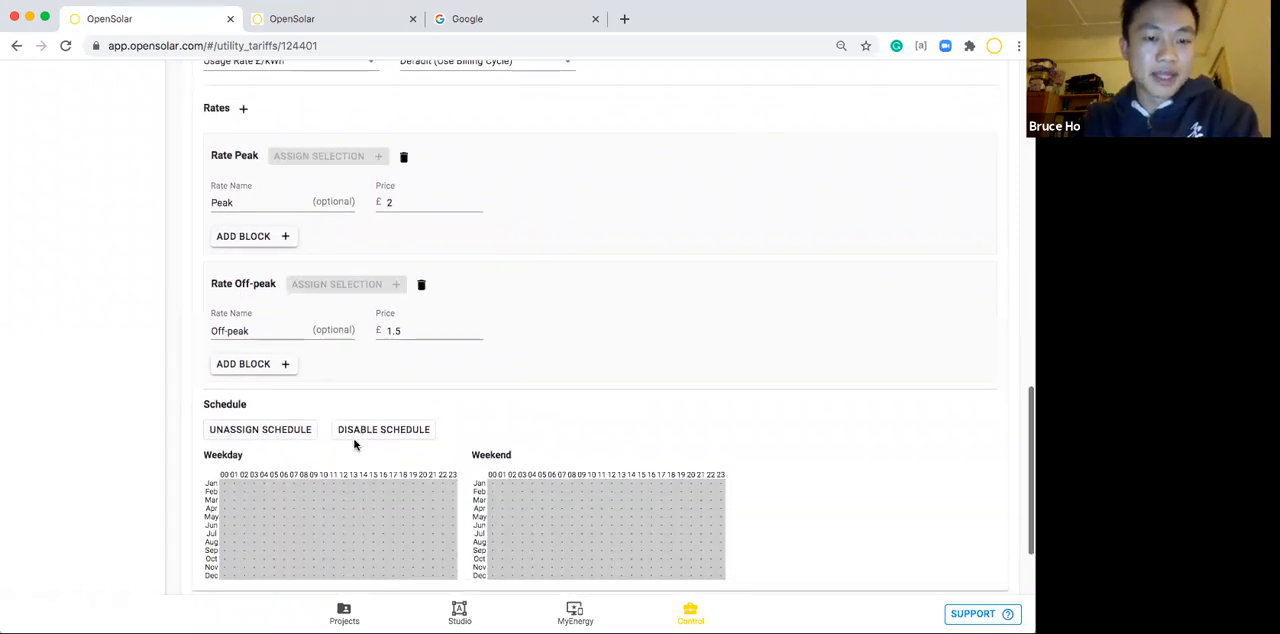
{"action": "scroll", "coordinate": [354, 444], "scroll_direction": "up", "scroll_amount": 1}
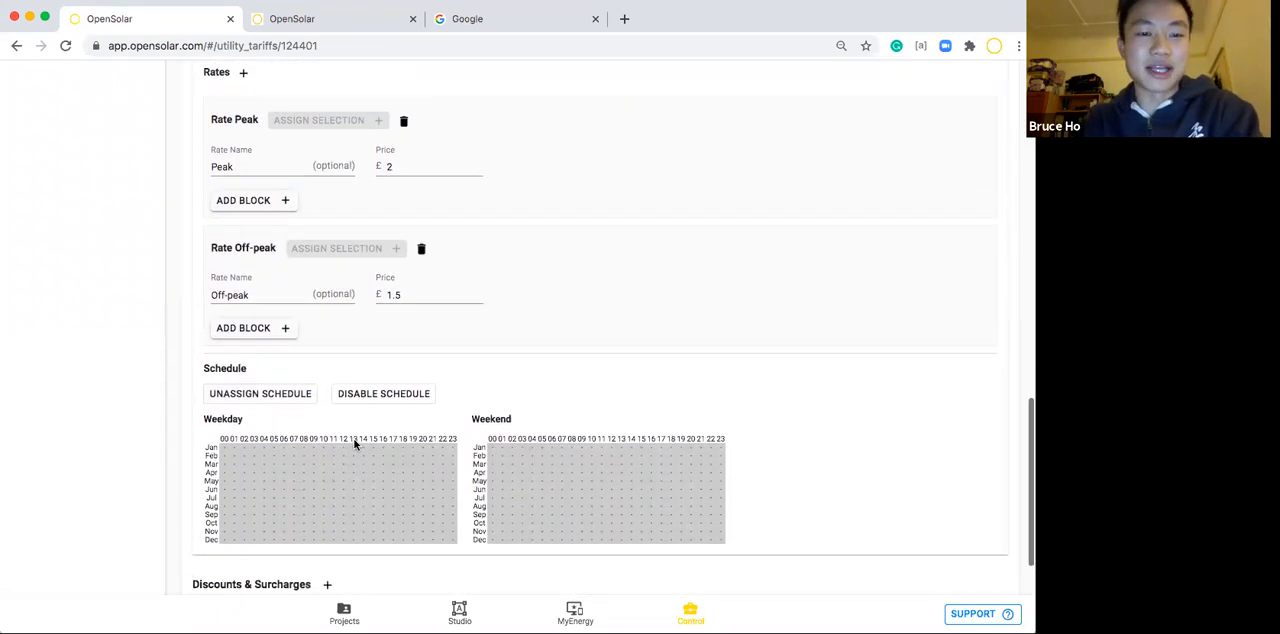
{"action": "scroll", "coordinate": [354, 444], "scroll_direction": "up", "scroll_amount": 1}
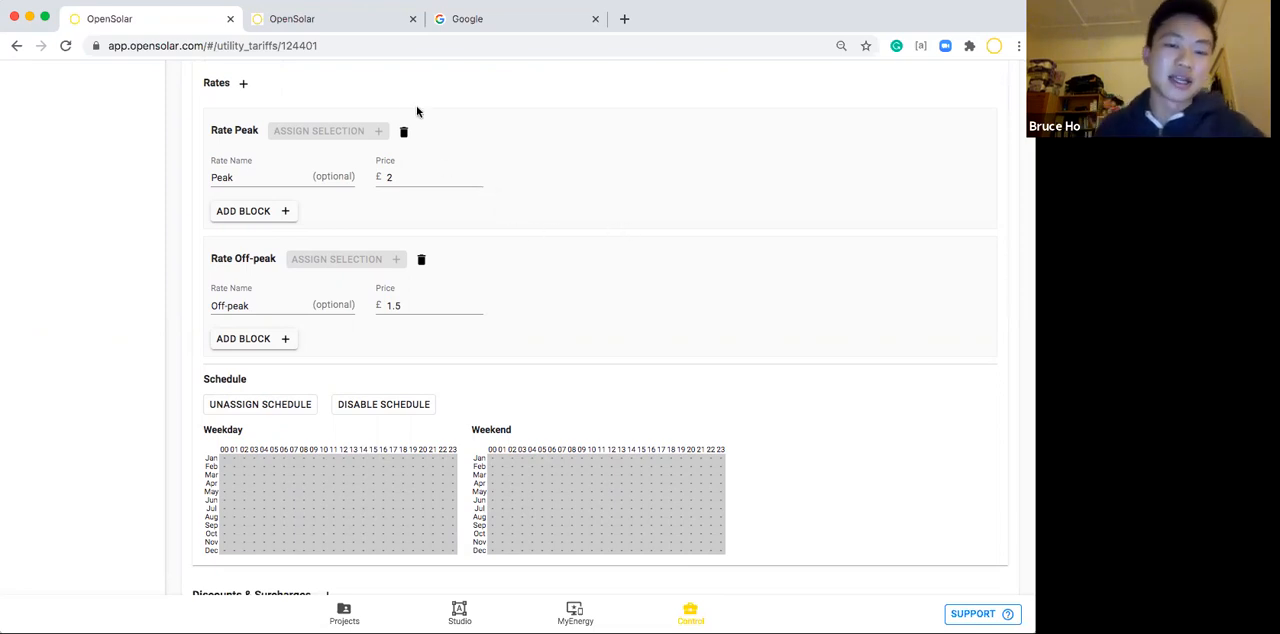
{"action": "scroll", "coordinate": [310, 411], "scroll_direction": "down", "scroll_amount": 1}
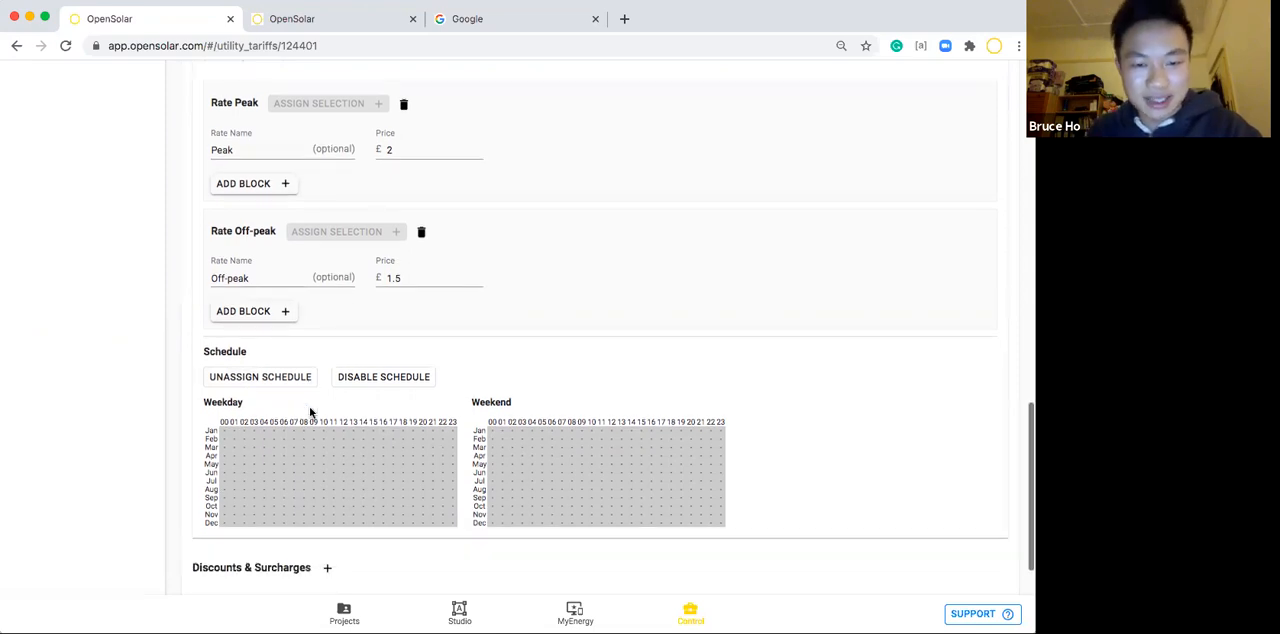
{"action": "scroll", "coordinate": [517, 263], "scroll_direction": "down", "scroll_amount": 2}
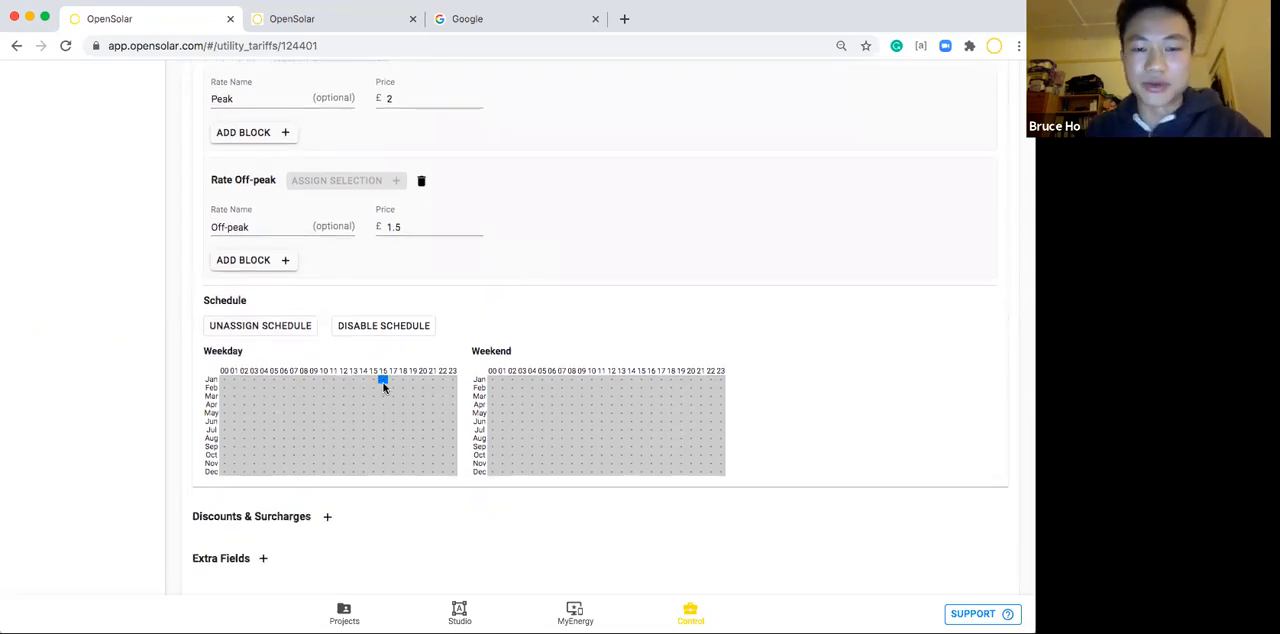
Assign weekday hours 16 to 20 for all months, January to December, to the Peak rate.
{"action": "left_click", "coordinate": [422, 471]}
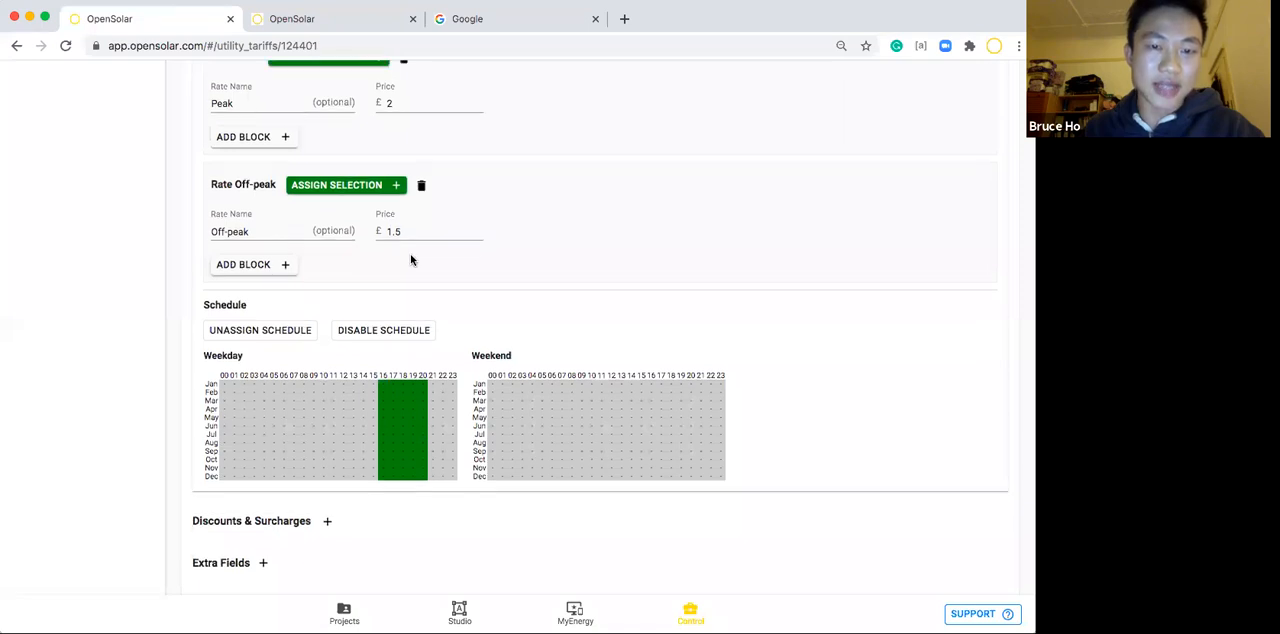
{"action": "scroll", "coordinate": [410, 256], "scroll_direction": "up", "scroll_amount": 2}
{"action": "scroll", "coordinate": [410, 256], "scroll_direction": "up", "scroll_amount": 1}
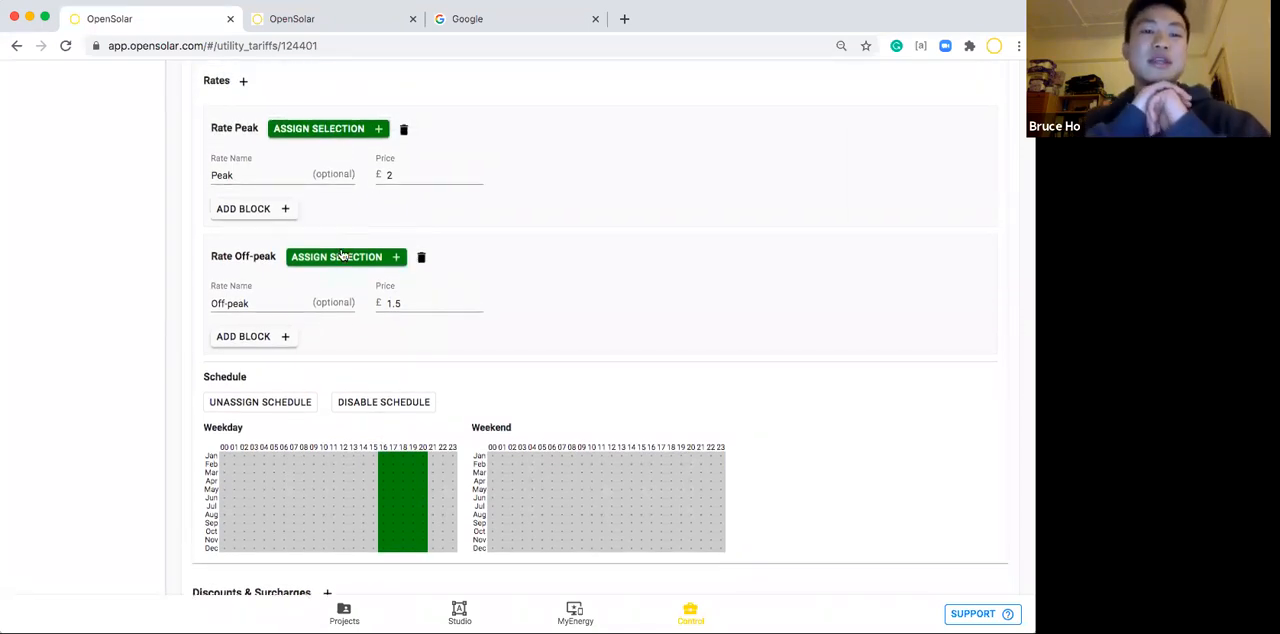
{"action": "left_click", "coordinate": [327, 136]}
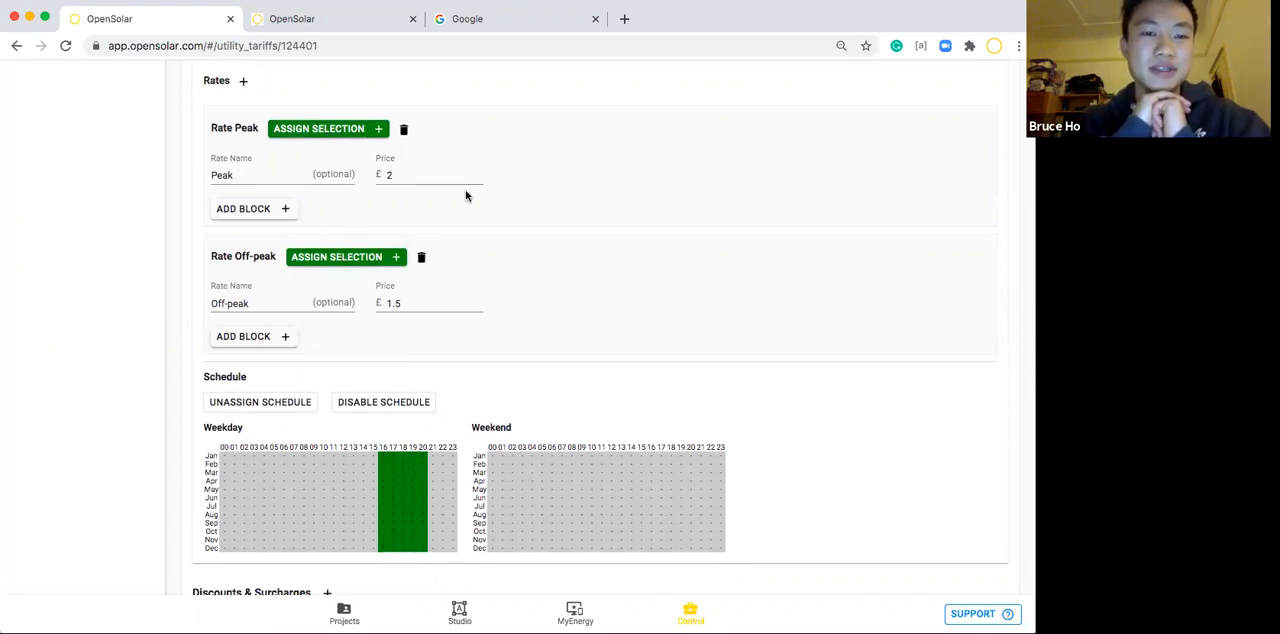
Assign weekday hours 21 to 23 for all months to the Off-peak rate.
{"action": "scroll", "coordinate": [498, 254], "scroll_direction": "down", "scroll_amount": 2}
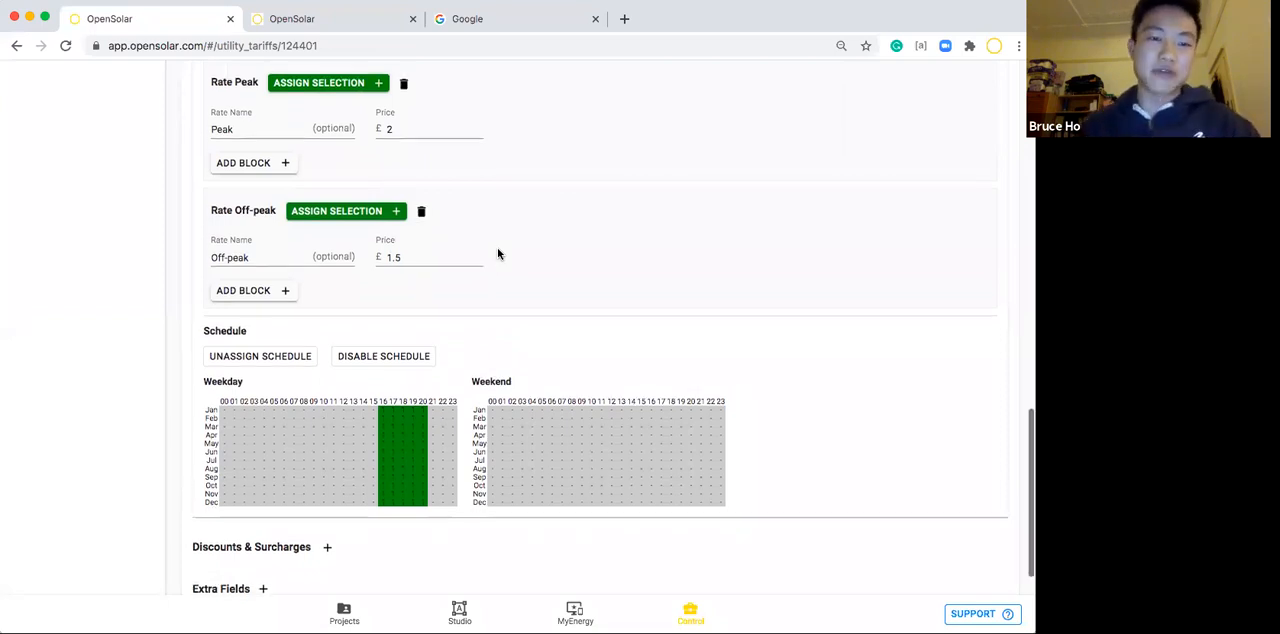
{"action": "scroll", "coordinate": [498, 254], "scroll_direction": "up", "scroll_amount": 1}
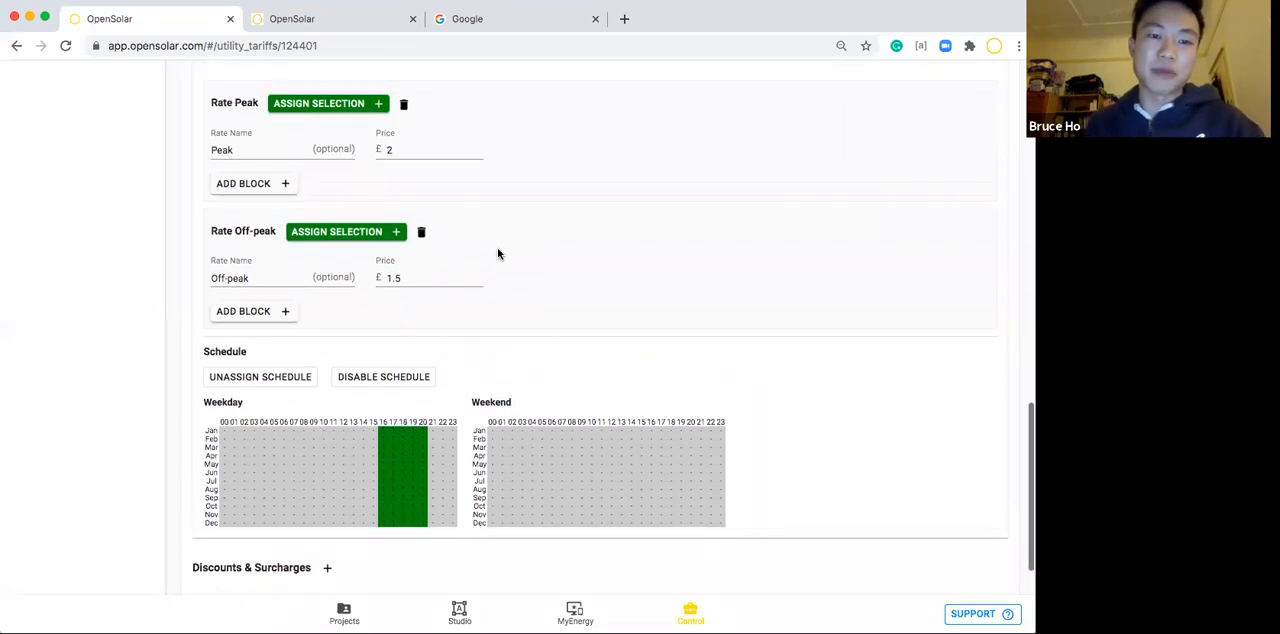
{"action": "left_click", "coordinate": [432, 431]}
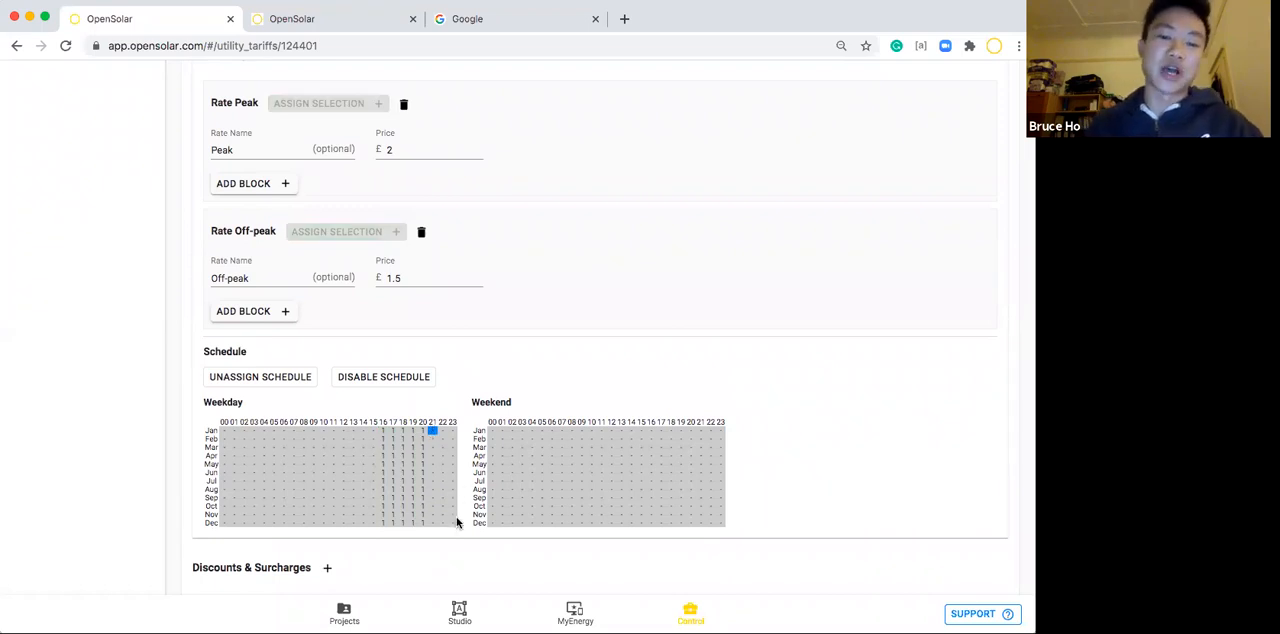
{"action": "left_click", "coordinate": [370, 523]}
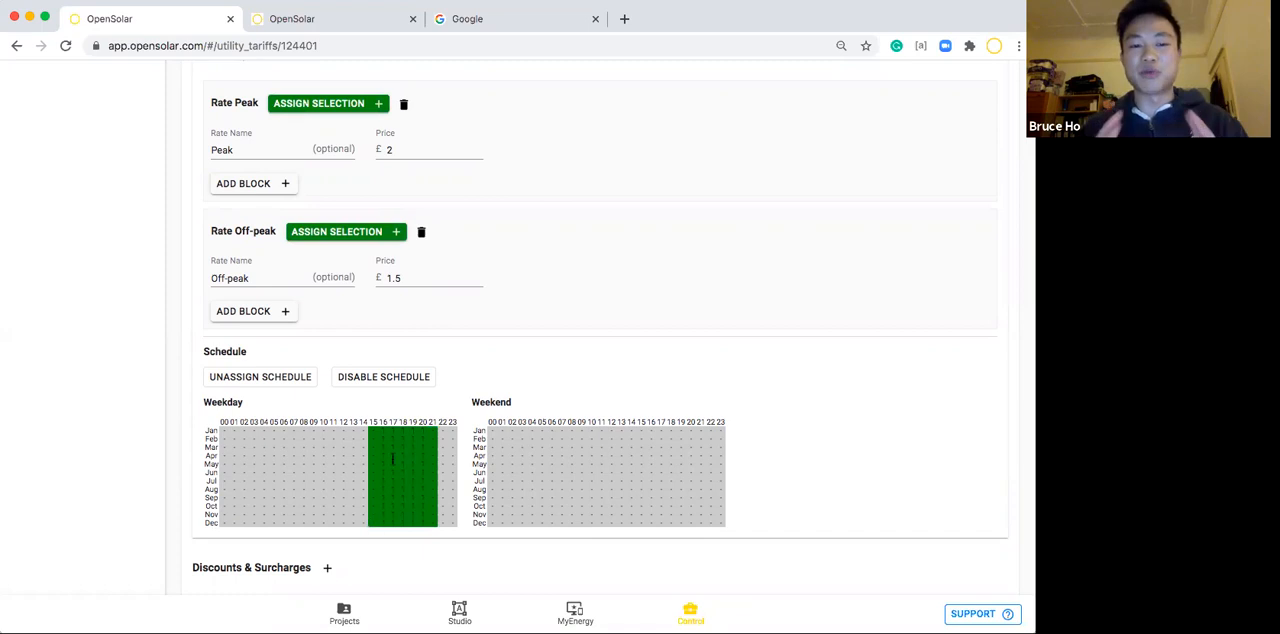
{"action": "left_click", "coordinate": [432, 431]}
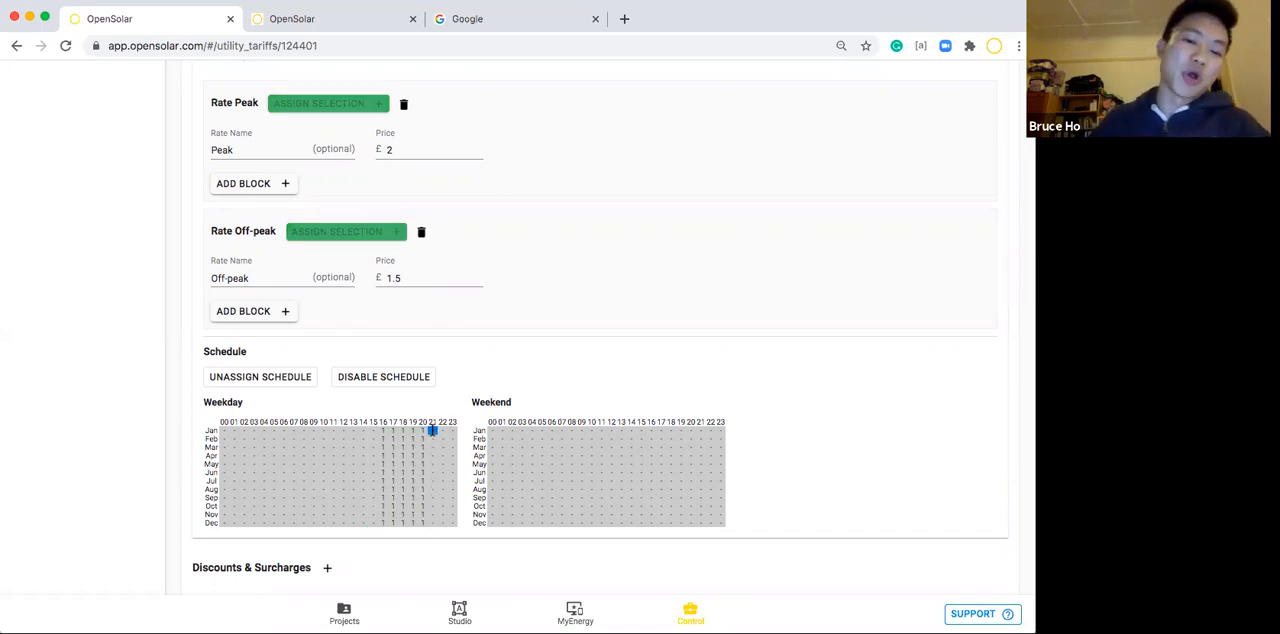
{"action": "left_click", "coordinate": [451, 524]}
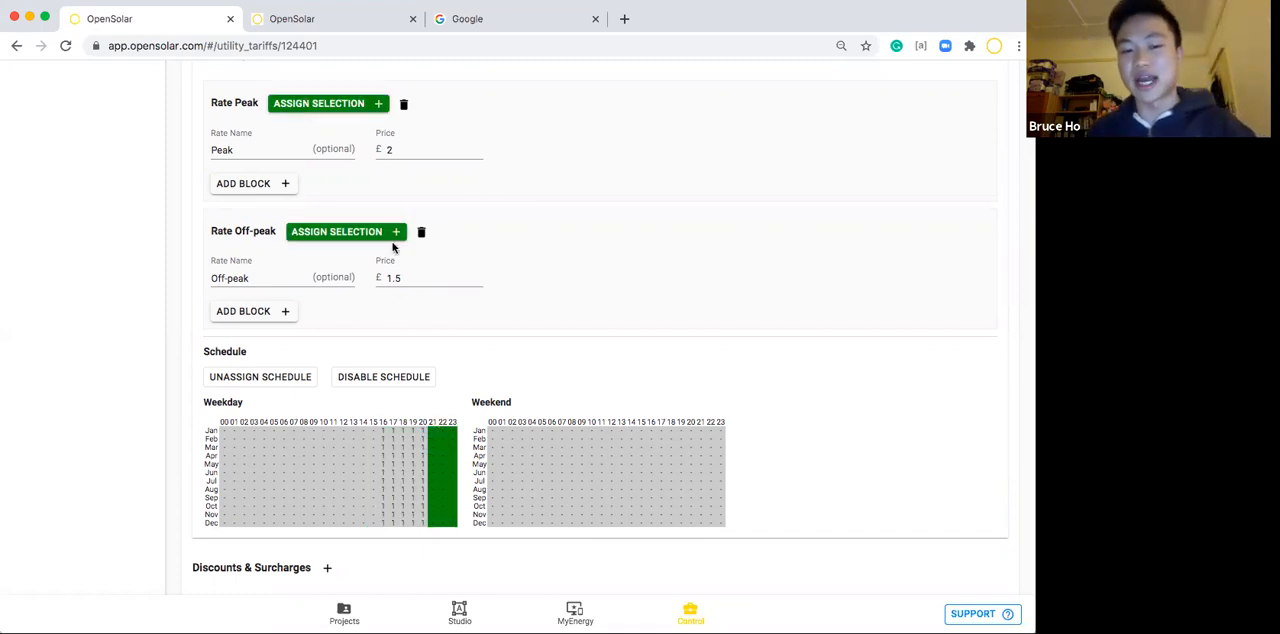
{"action": "left_click", "coordinate": [390, 234]}
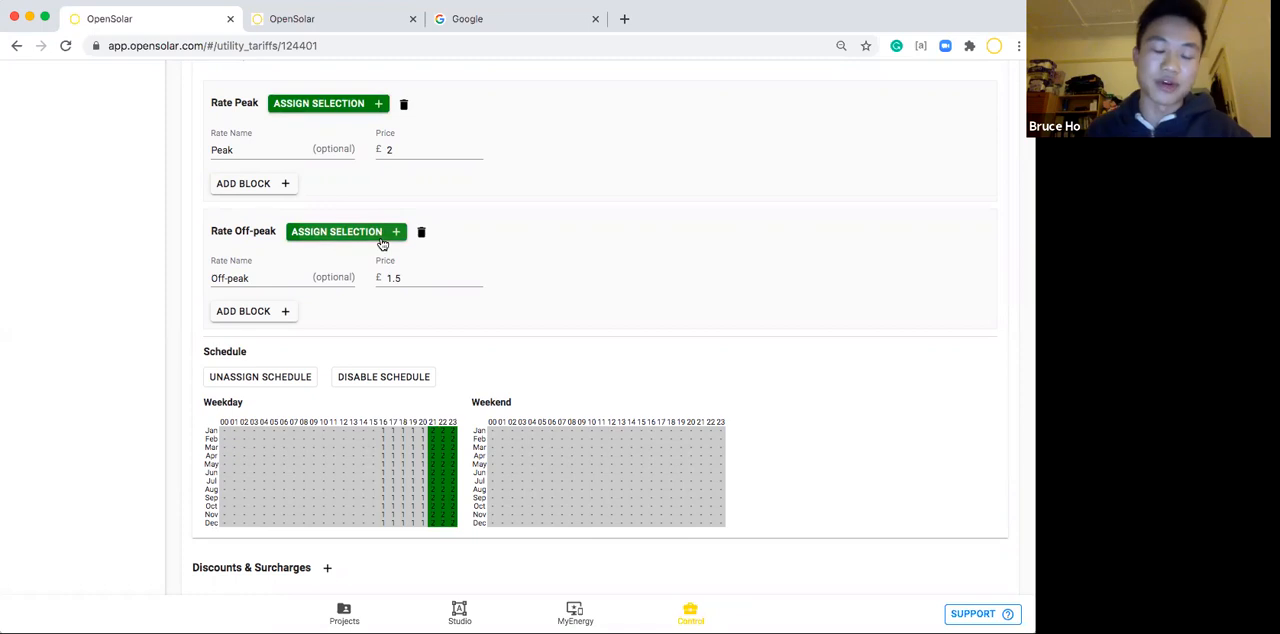
Assign weekday hours 00 to 15 for all months to the Off-peak rate.
{"action": "left_click", "coordinate": [222, 434]}
{"action": "left_click", "coordinate": [371, 523]}
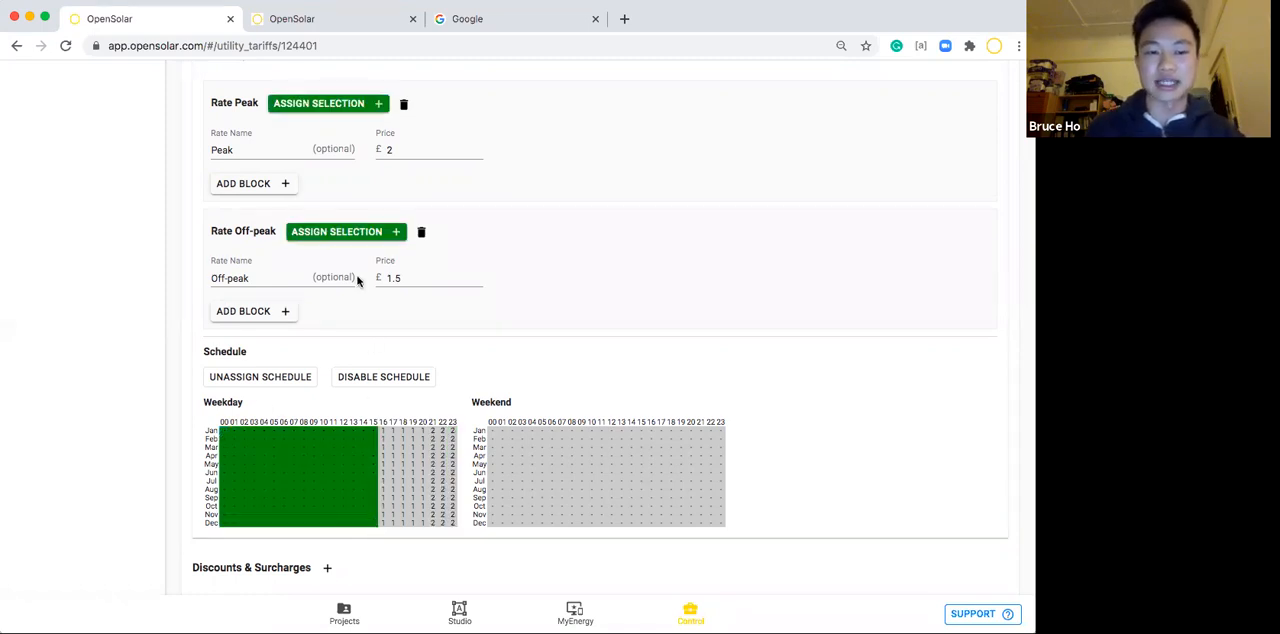
{"action": "left_click", "coordinate": [340, 233]}
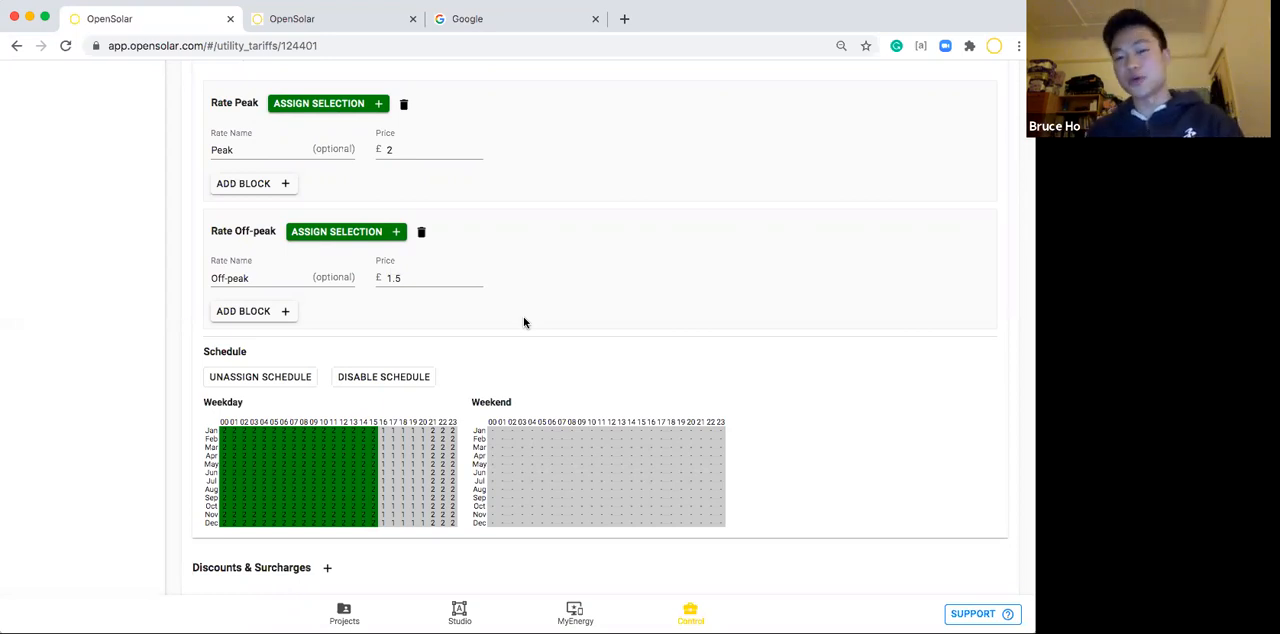
Review the Usage Rate £/kWh charge's rates and settings, and collapse the charge.
{"action": "scroll", "coordinate": [524, 322], "scroll_direction": "up", "scroll_amount": 1}
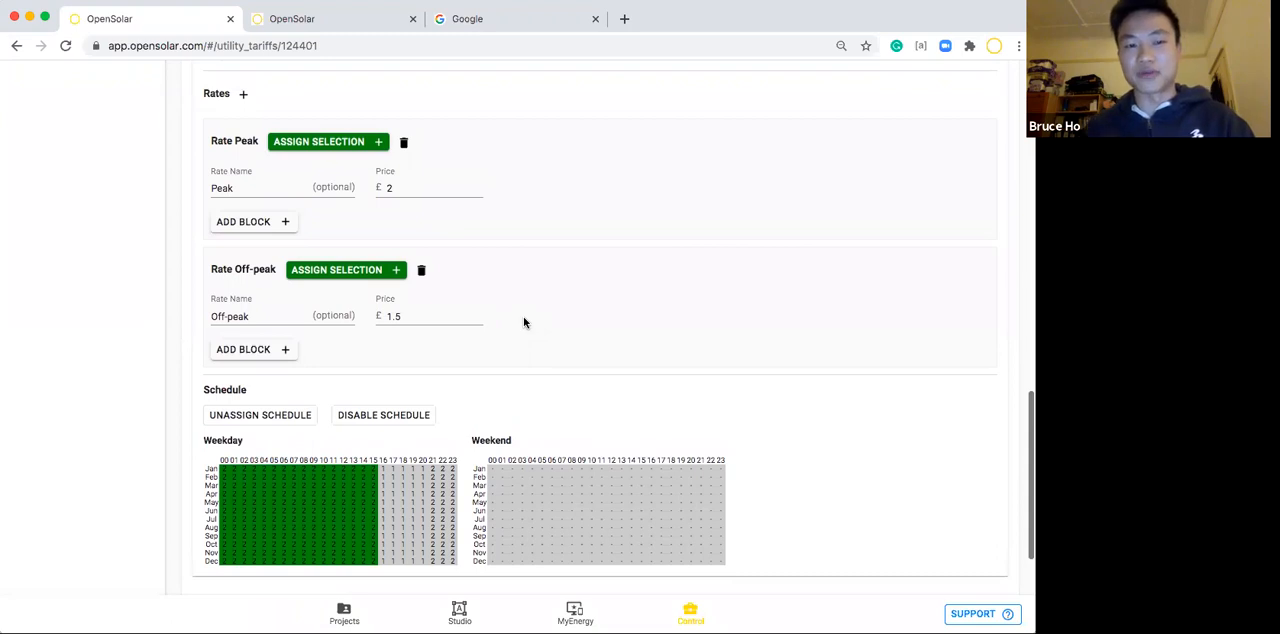
{"action": "scroll", "coordinate": [524, 322], "scroll_direction": "up", "scroll_amount": 1}
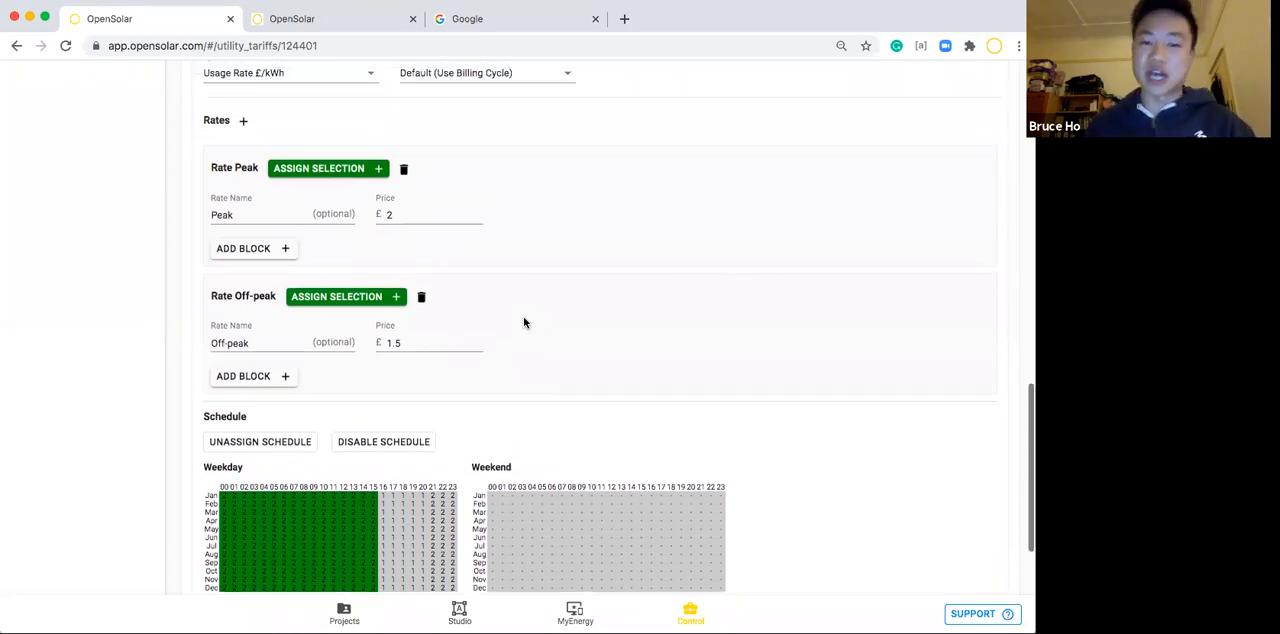
{"action": "scroll", "coordinate": [523, 322], "scroll_direction": "up", "scroll_amount": 3}
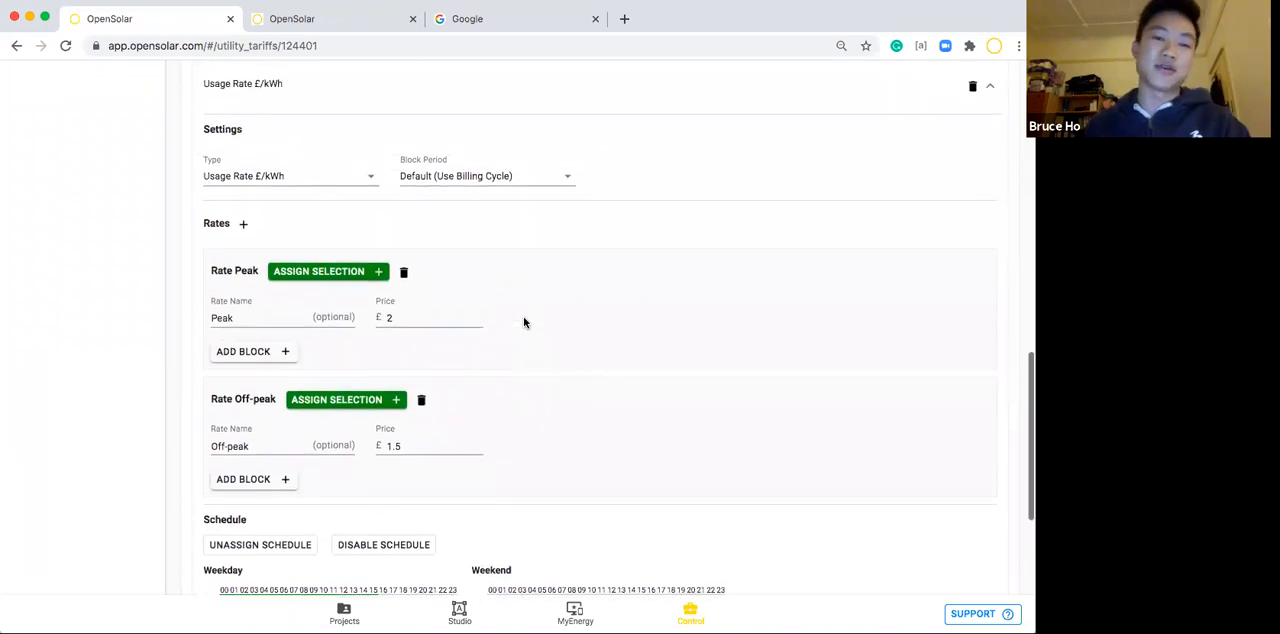
{"action": "scroll", "coordinate": [523, 322], "scroll_direction": "up", "scroll_amount": 1}
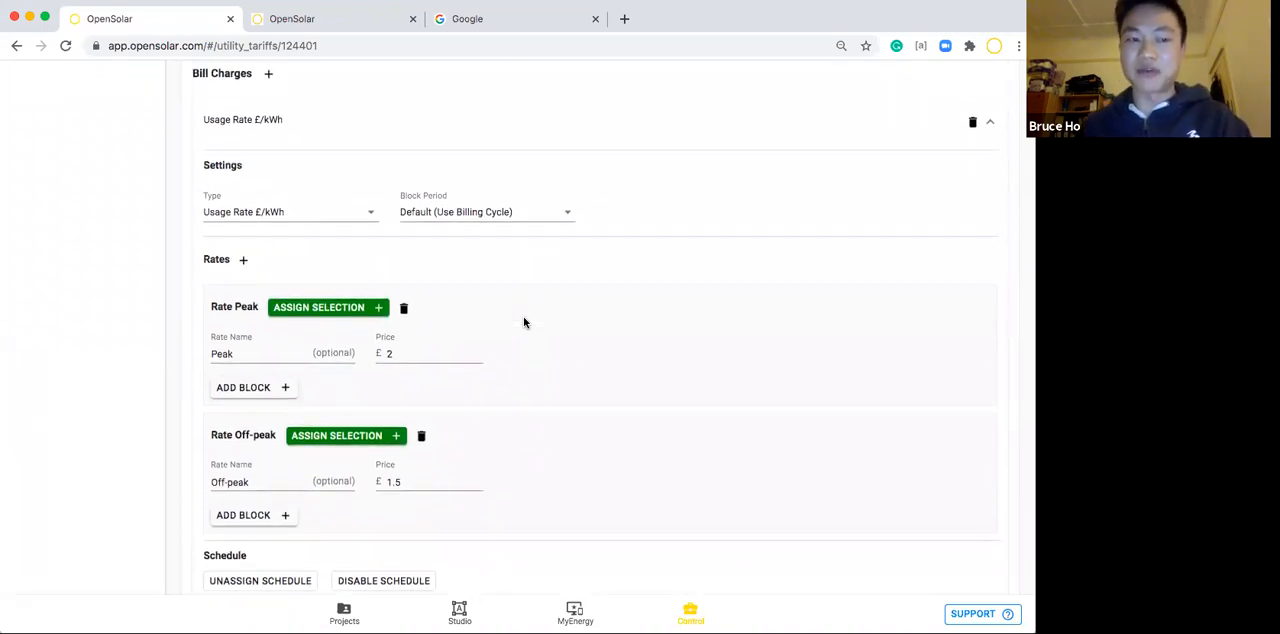
{"action": "scroll", "coordinate": [523, 322], "scroll_direction": "up", "scroll_amount": 1}
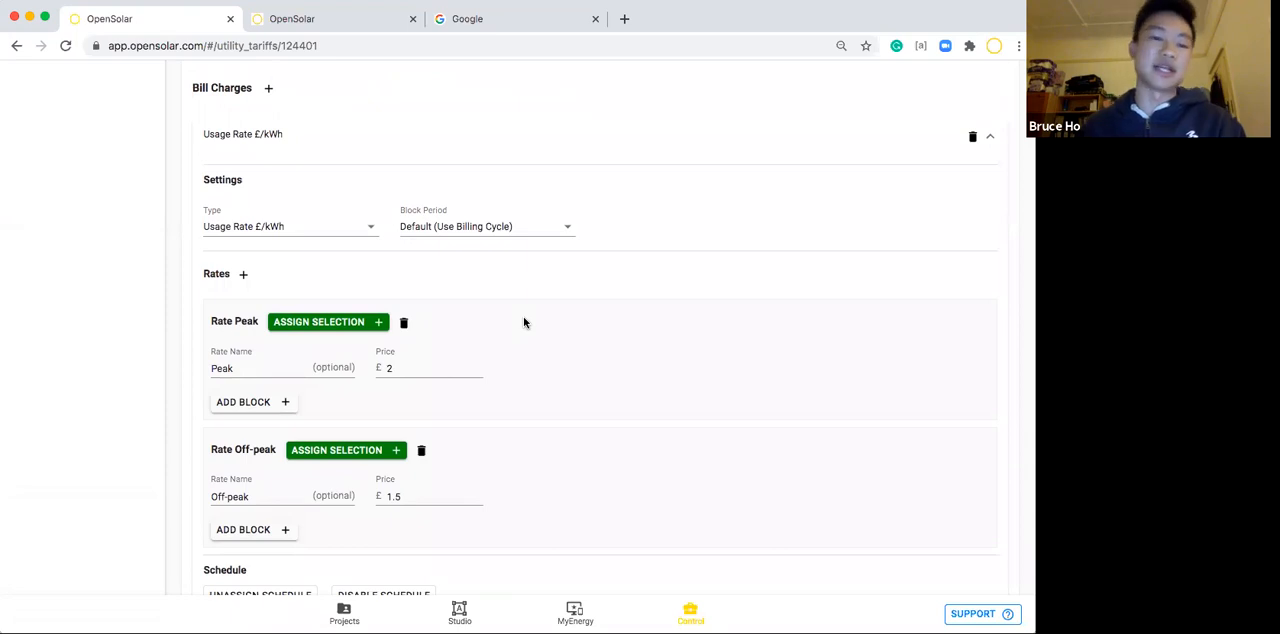
{"action": "left_click", "coordinate": [761, 133]}
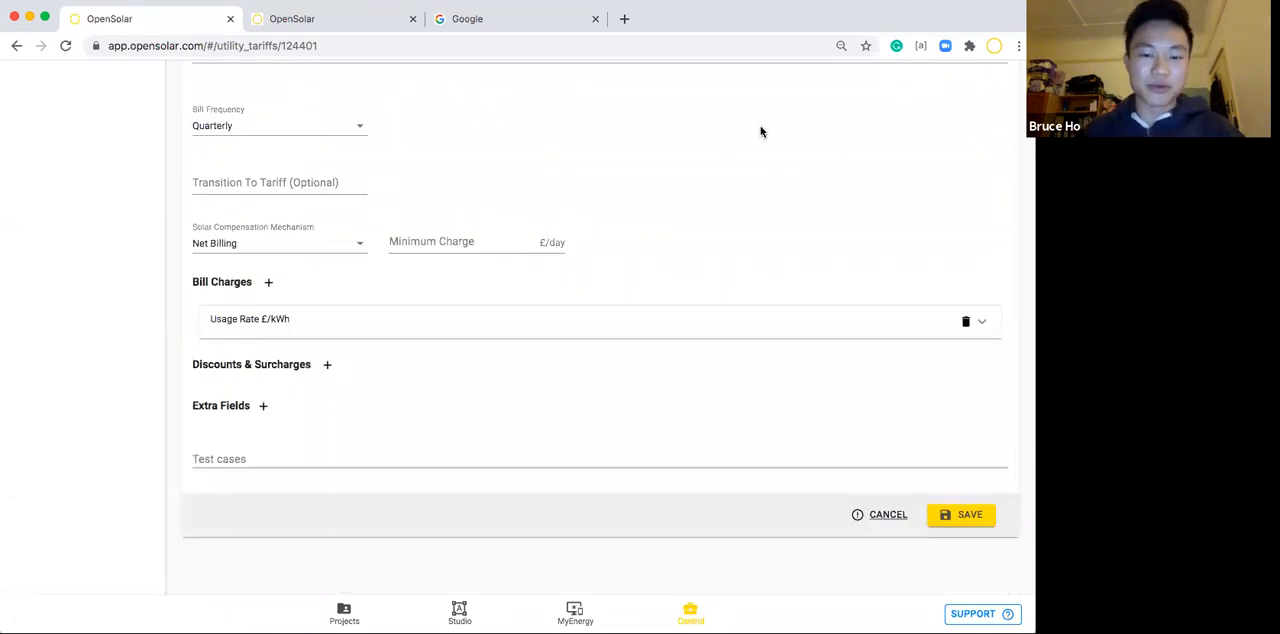
Add a discount or surcharge entry to the tariff with the type £/day.
{"action": "left_click", "coordinate": [326, 365]}
{"action": "scroll", "coordinate": [325, 368], "scroll_direction": "down", "scroll_amount": 1}
{"action": "left_click", "coordinate": [286, 373]}
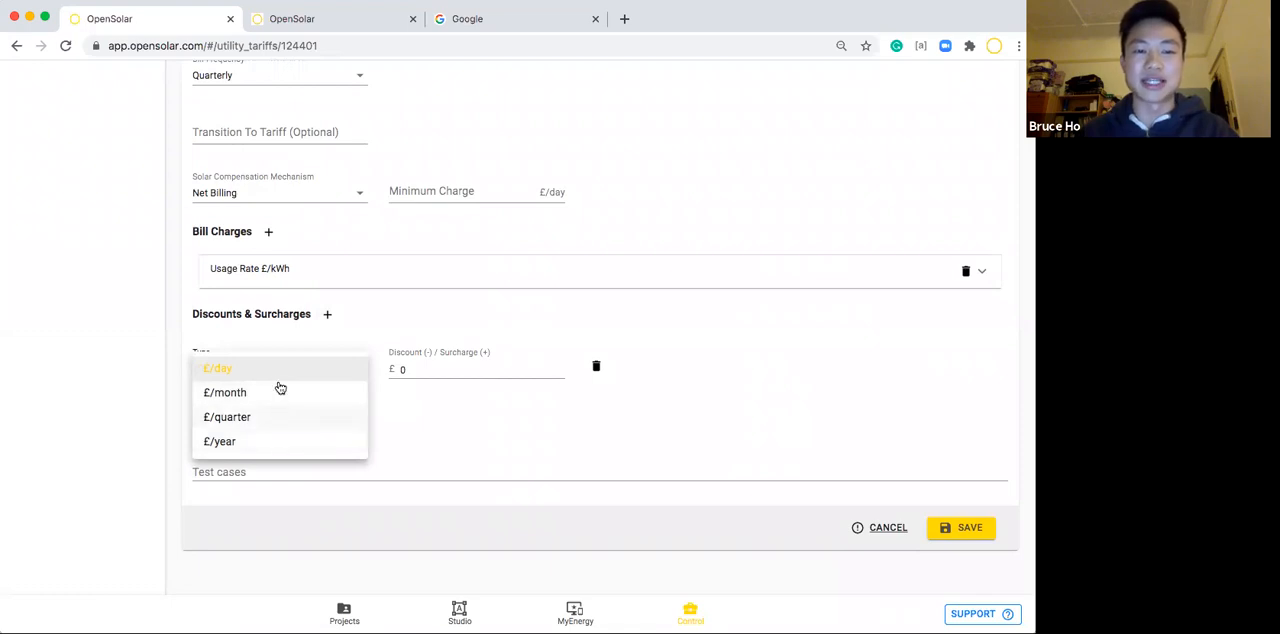
{"action": "left_click", "coordinate": [280, 372]}
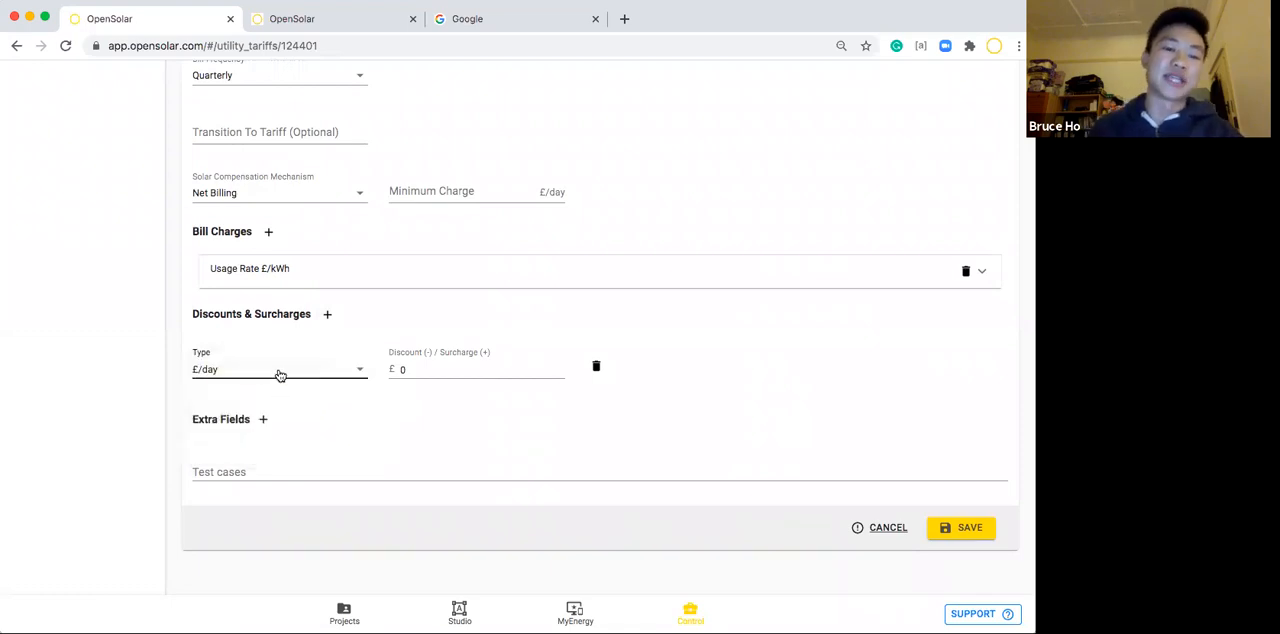
Set the daily entry's amount to -100 as a discount.
{"action": "left_click", "coordinate": [417, 372]}
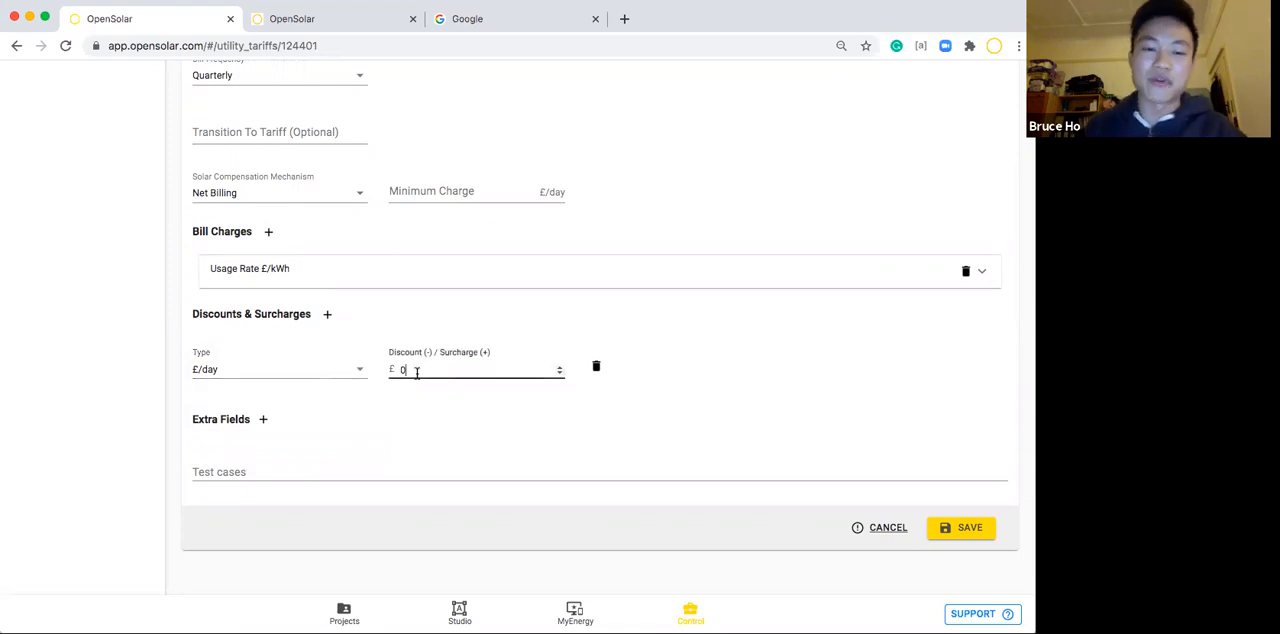
{"action": "left_click", "coordinate": [405, 371]}
{"action": "key", "text": "BackSpace"}
{"action": "left_click", "coordinate": [418, 401]}
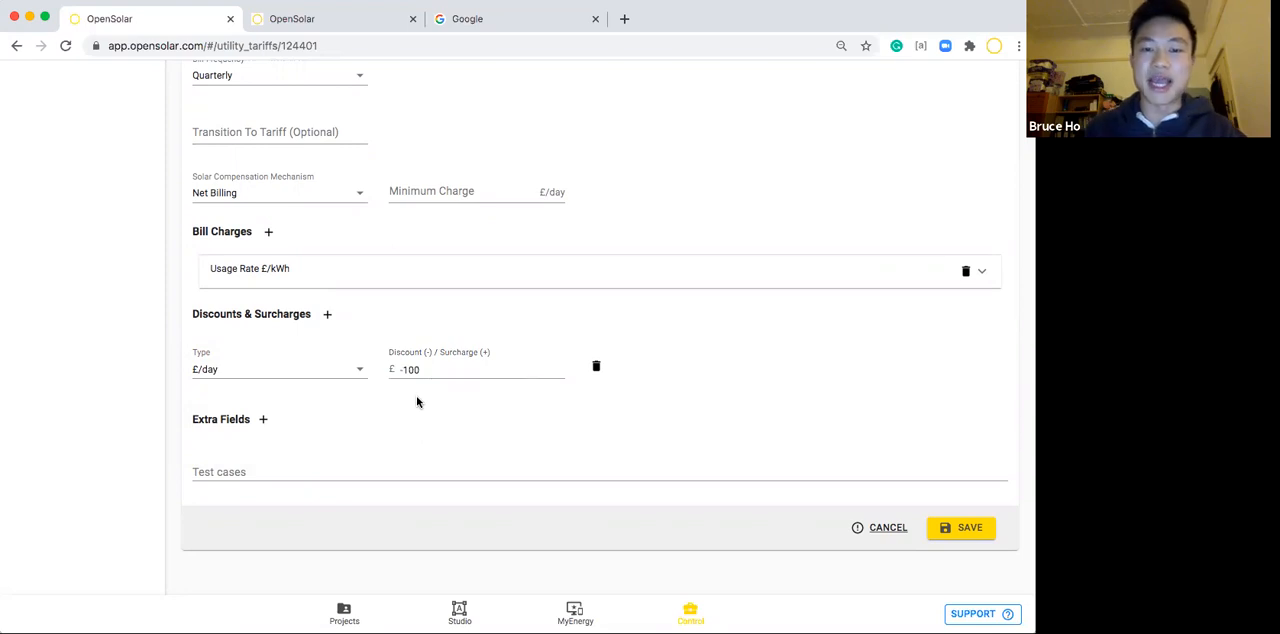
Change the daily entry's amount to a surcharge of 100 and clear the value.
{"action": "left_click_drag", "start_coordinate": [424, 370], "coordinate": [378, 369]}
{"action": "key", "text": "BackSpace"}
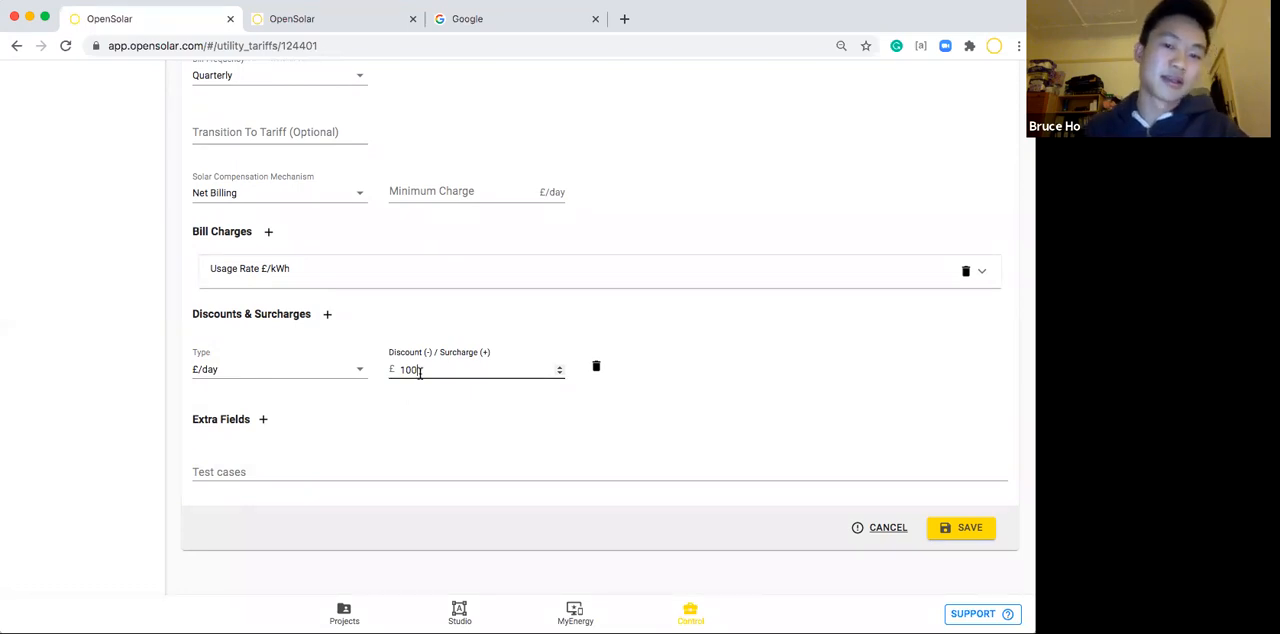
{"action": "left_click_drag", "start_coordinate": [420, 370], "coordinate": [386, 370]}
{"action": "key", "text": "BackSpace"}
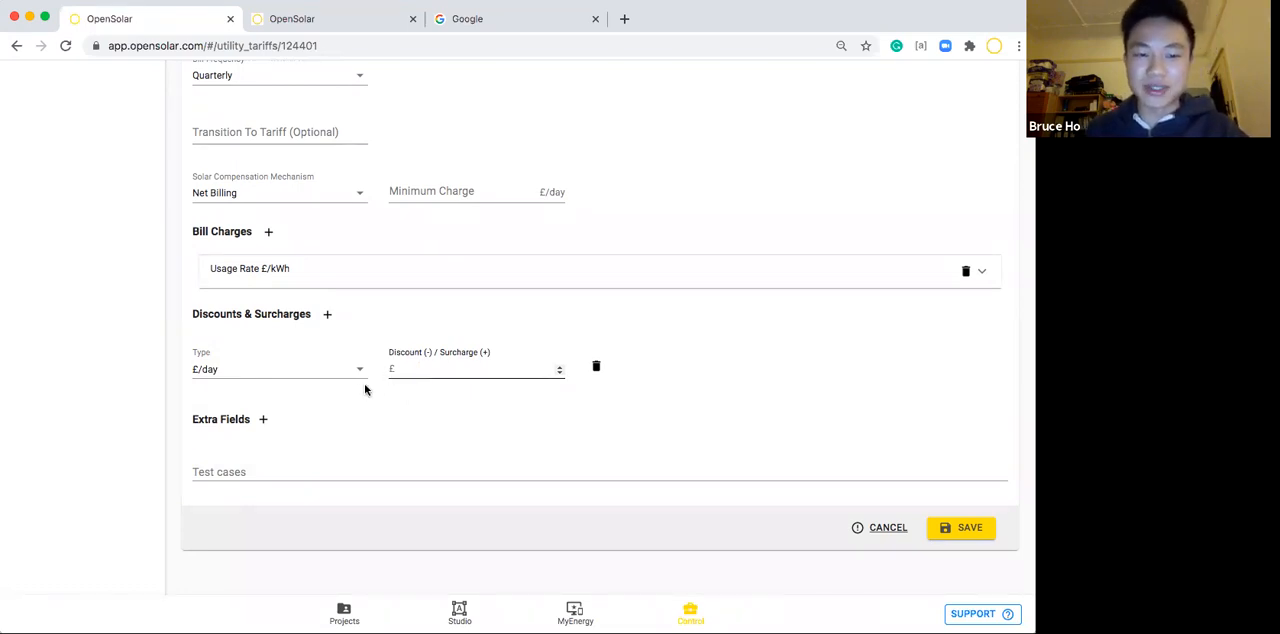
Add an extra field to the tariff and choose Discount Usage Charges as its name.
{"action": "left_click", "coordinate": [263, 419]}
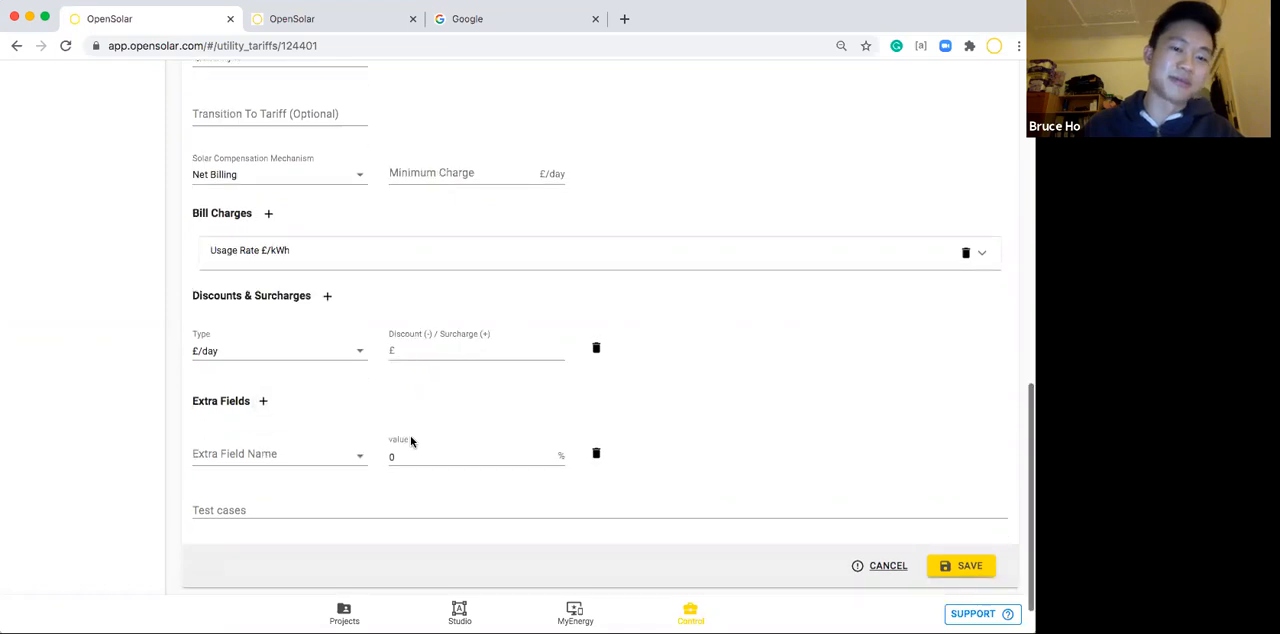
{"action": "scroll", "coordinate": [411, 442], "scroll_direction": "down", "scroll_amount": 1}
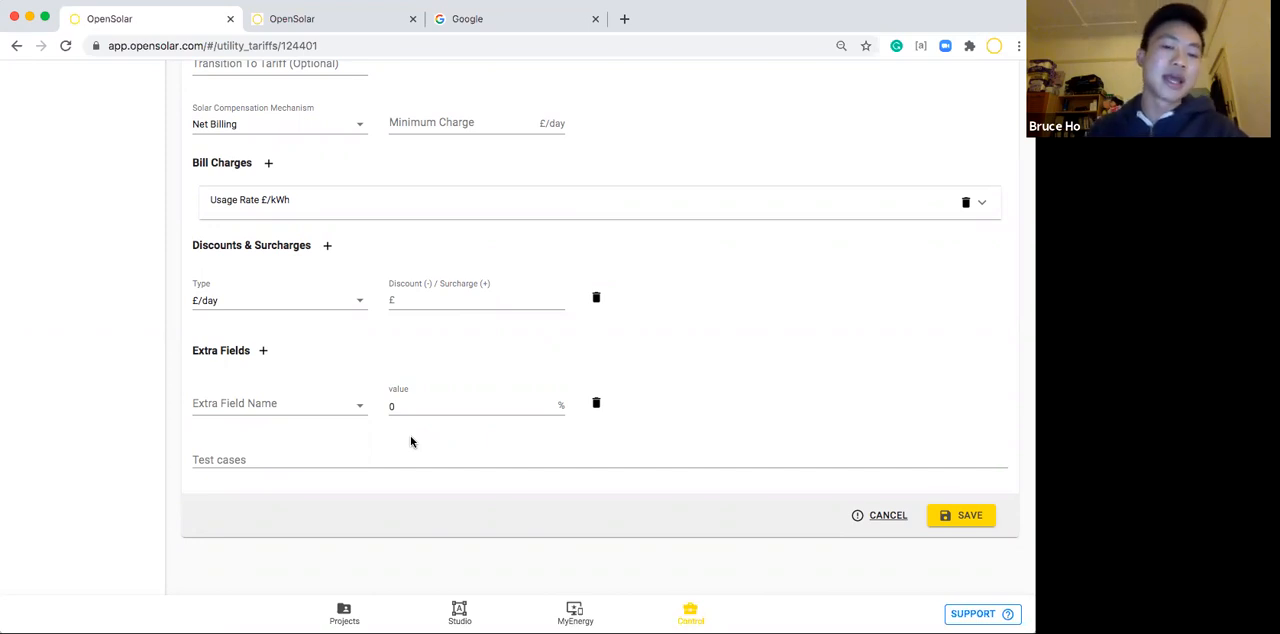
{"action": "left_click", "coordinate": [298, 414]}
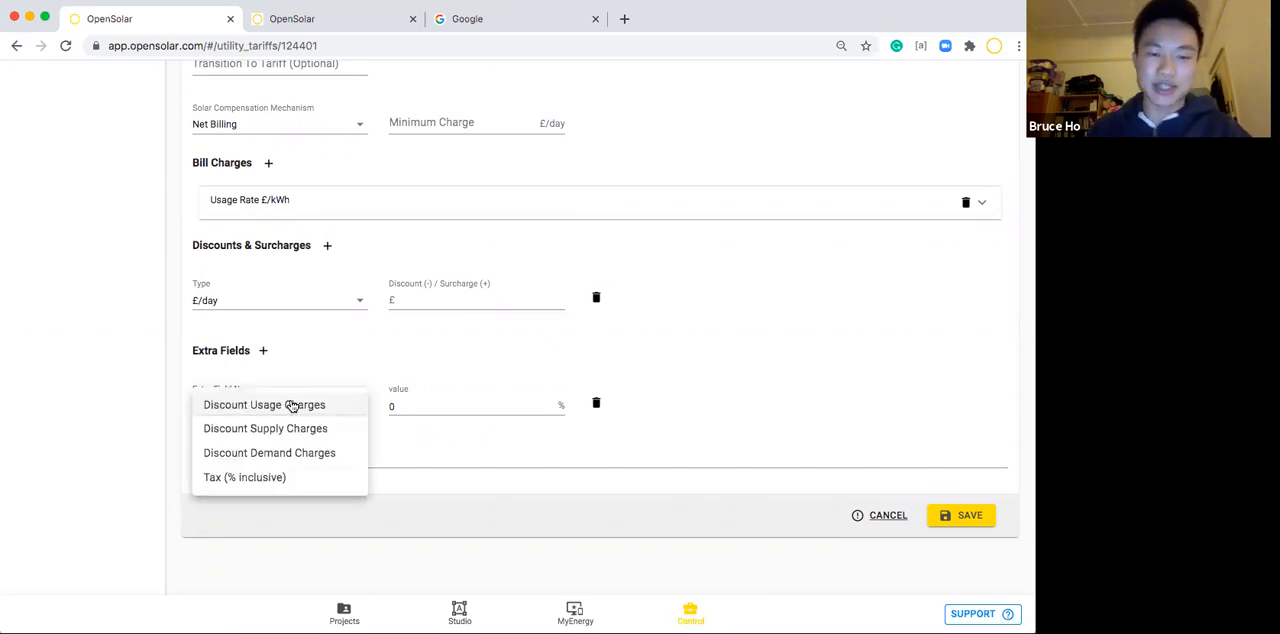
{"action": "left_click", "coordinate": [236, 410]}
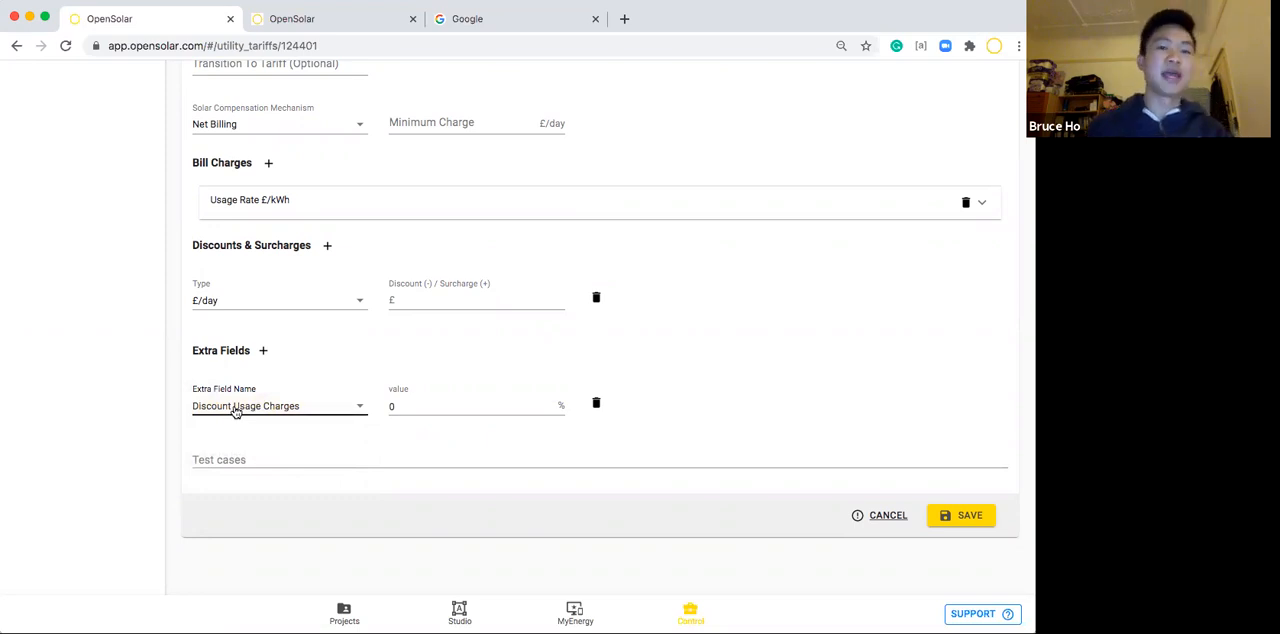
{"action": "left_click", "coordinate": [659, 396]}
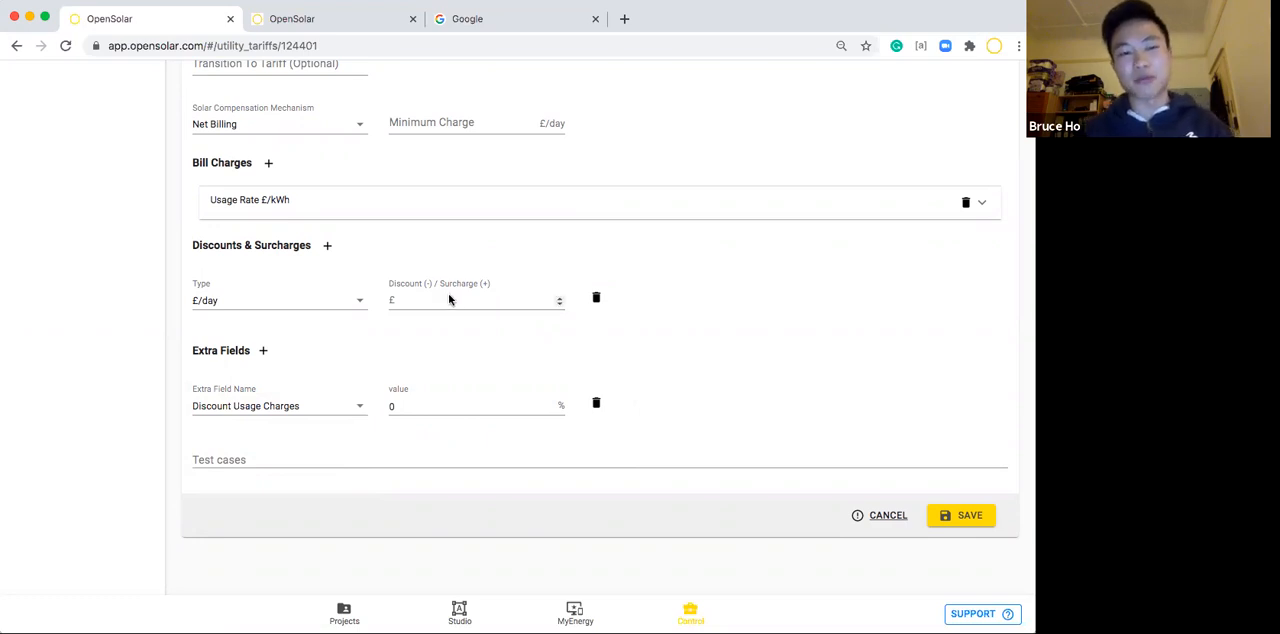
Add a second bill charge to the tariff and set its type to Export Rate £/kWh.
{"action": "left_click", "coordinate": [269, 164]}
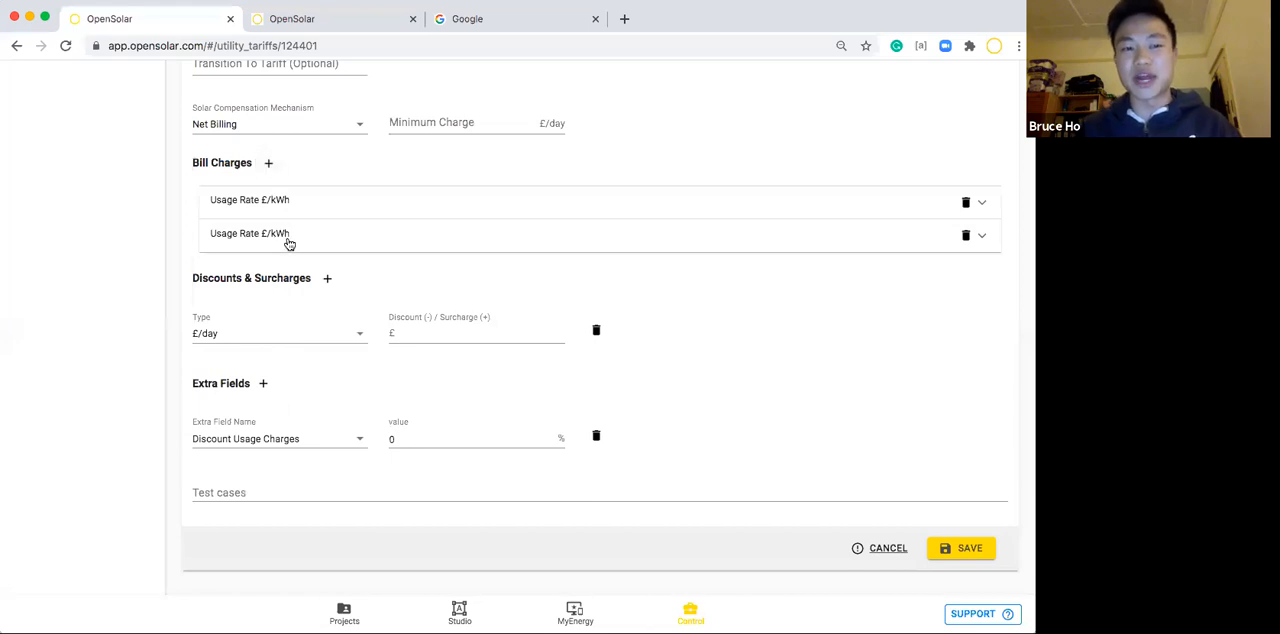
{"action": "left_click", "coordinate": [283, 251]}
{"action": "left_click", "coordinate": [268, 340]}
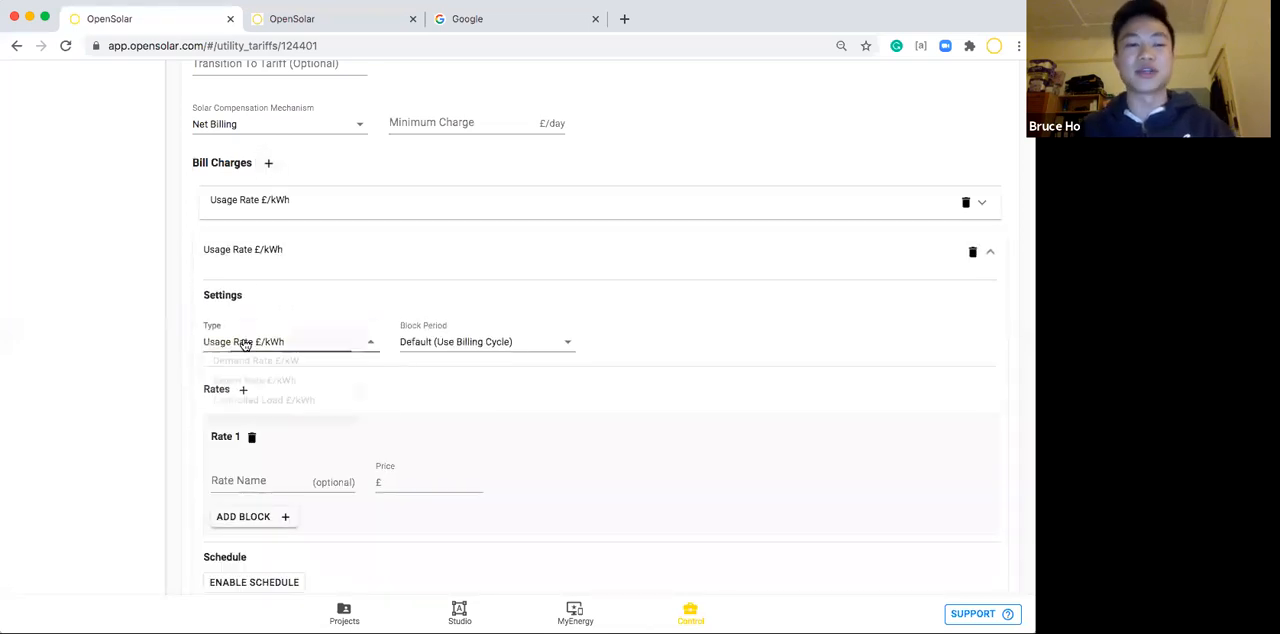
{"action": "left_click", "coordinate": [231, 394]}
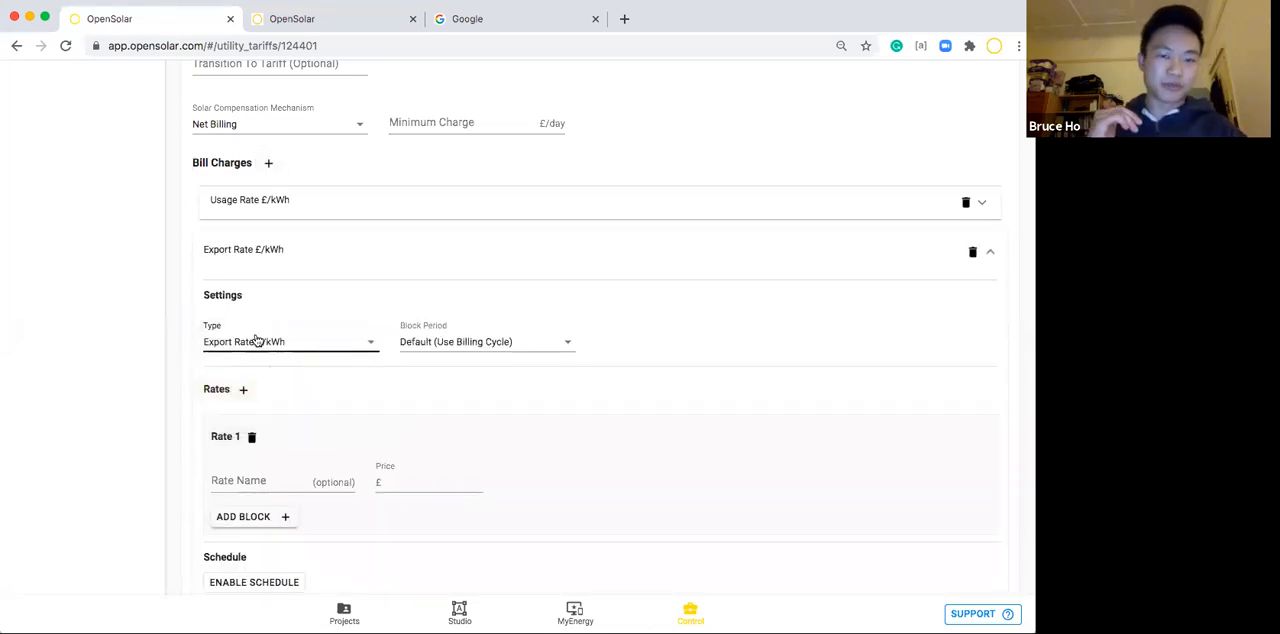
Name the export charge's rate Feed in, set its price to £1, and collapse the charge.
{"action": "left_click", "coordinate": [246, 478]}
{"action": "type", "text": "Feed in ta"}
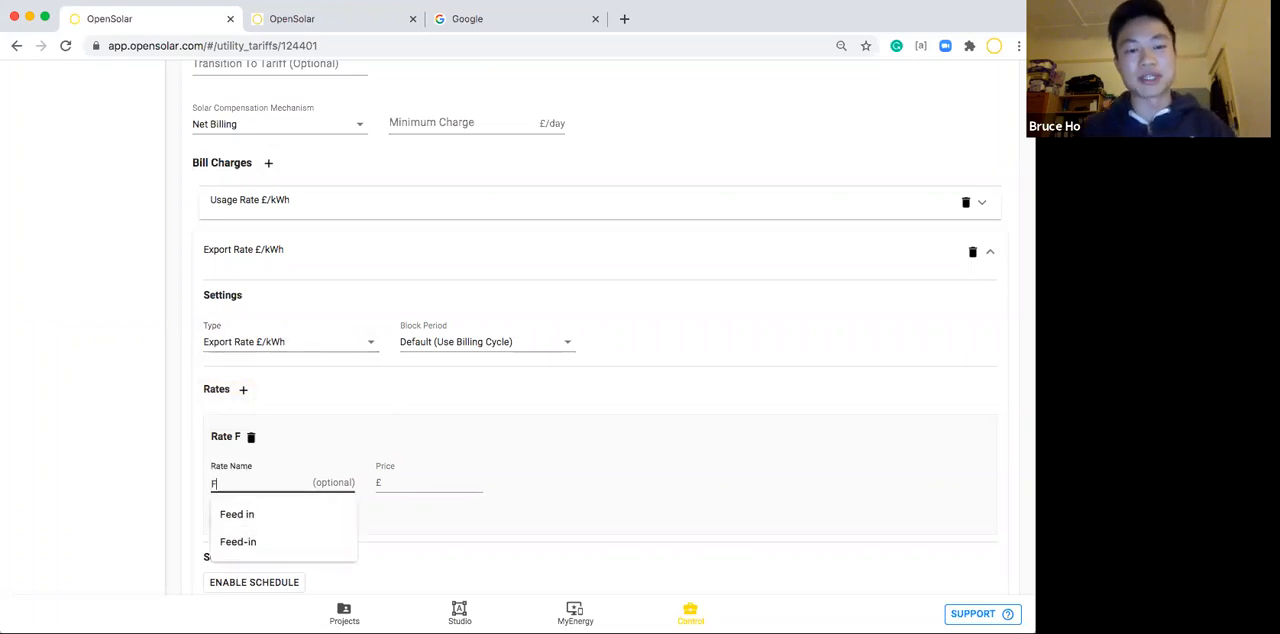
{"action": "key", "text": "BackSpace"}
{"action": "key", "text": "BackSpace"}
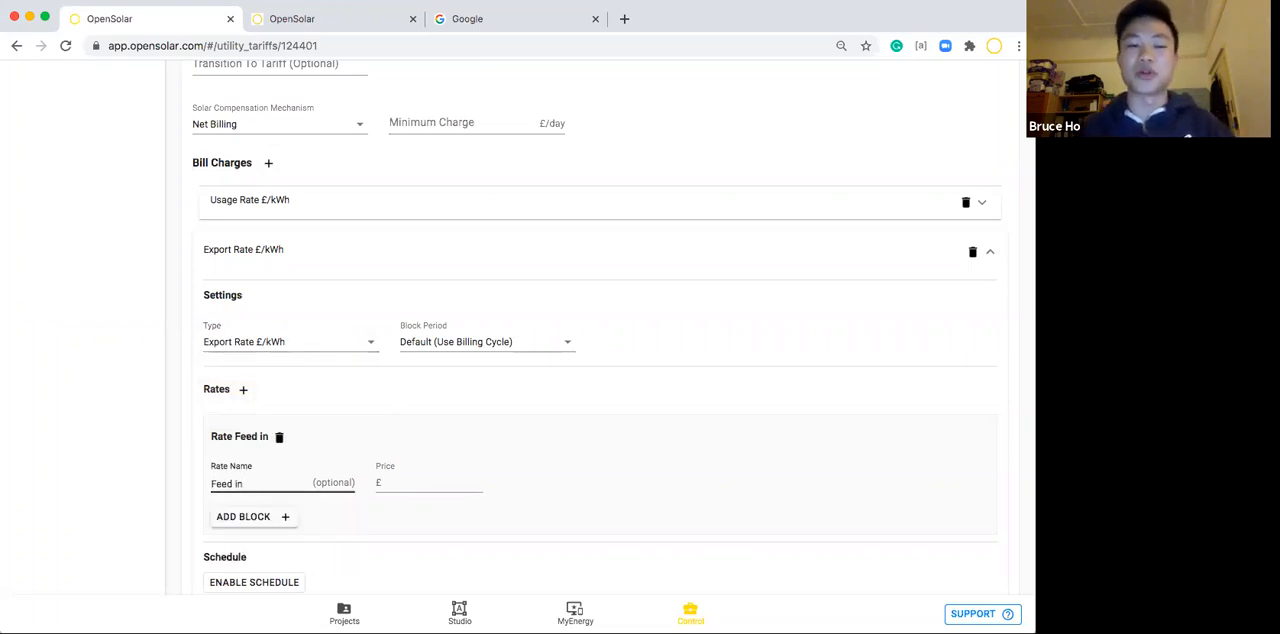
{"action": "left_click", "coordinate": [397, 483]}
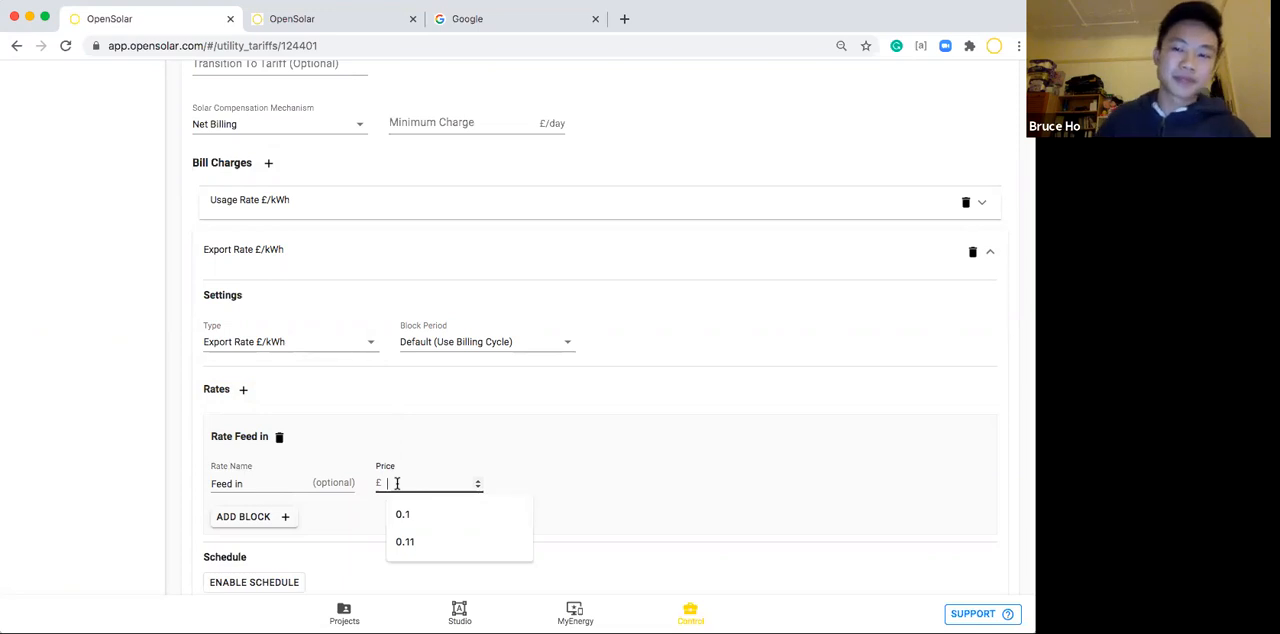
{"action": "type", "text": "1"}
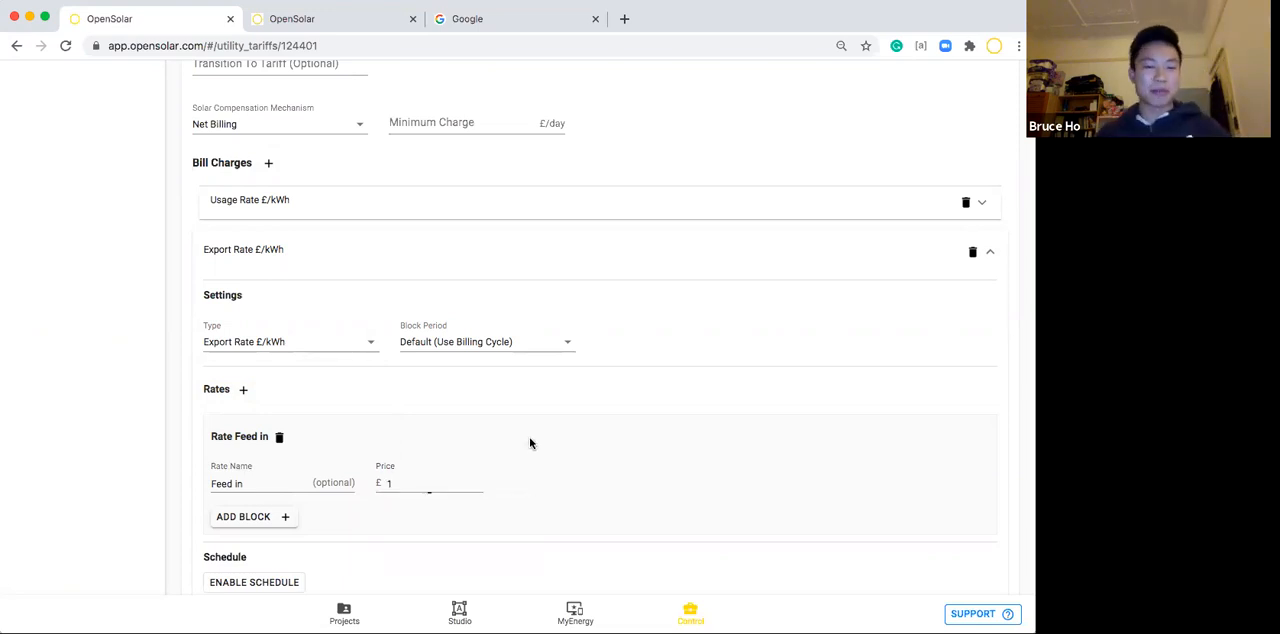
{"action": "left_click", "coordinate": [628, 258]}
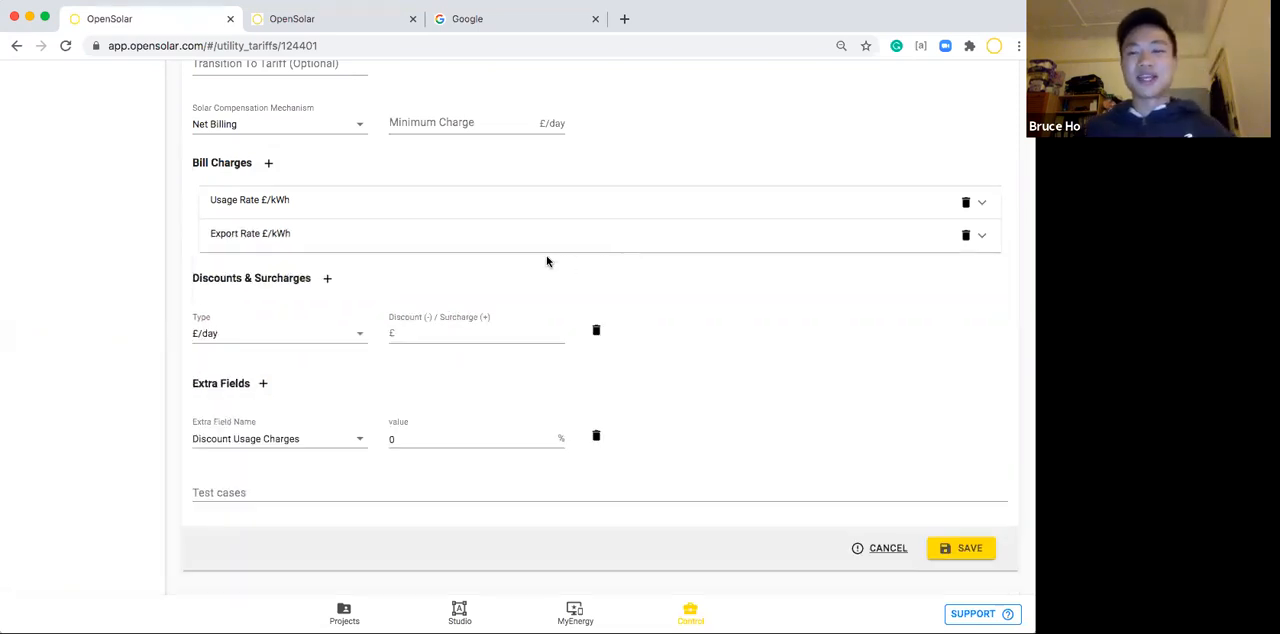
{"action": "scroll", "coordinate": [560, 218], "scroll_direction": "up", "scroll_amount": 5}
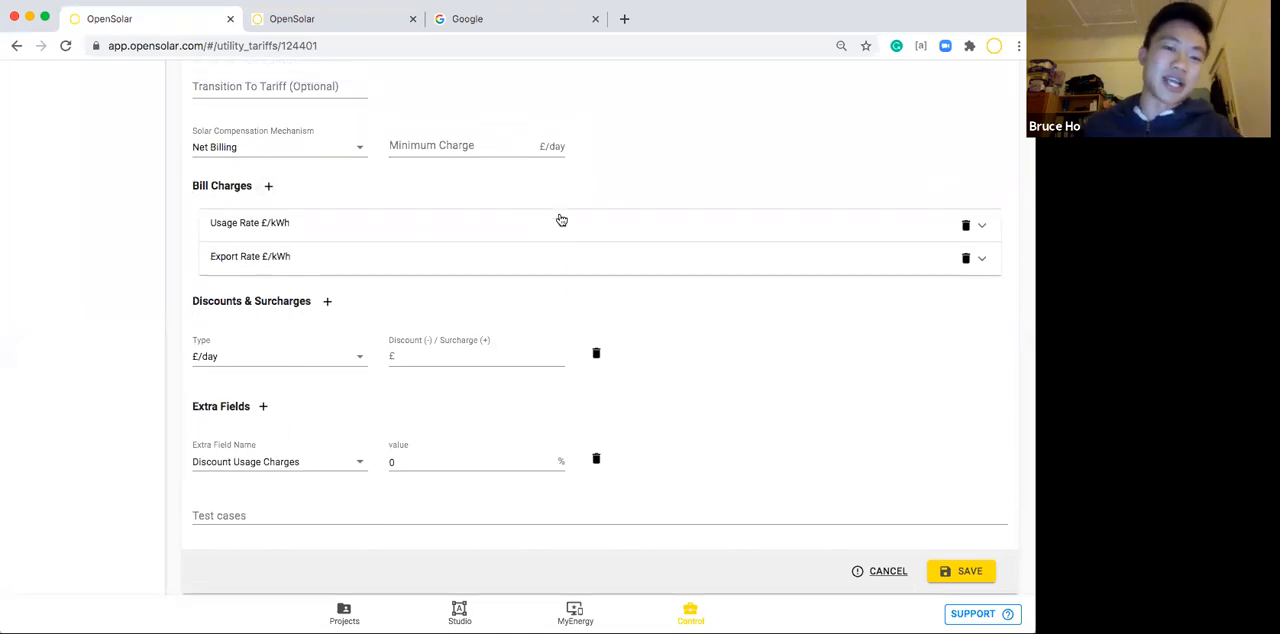
{"action": "scroll", "coordinate": [560, 217], "scroll_direction": "up", "scroll_amount": 5}
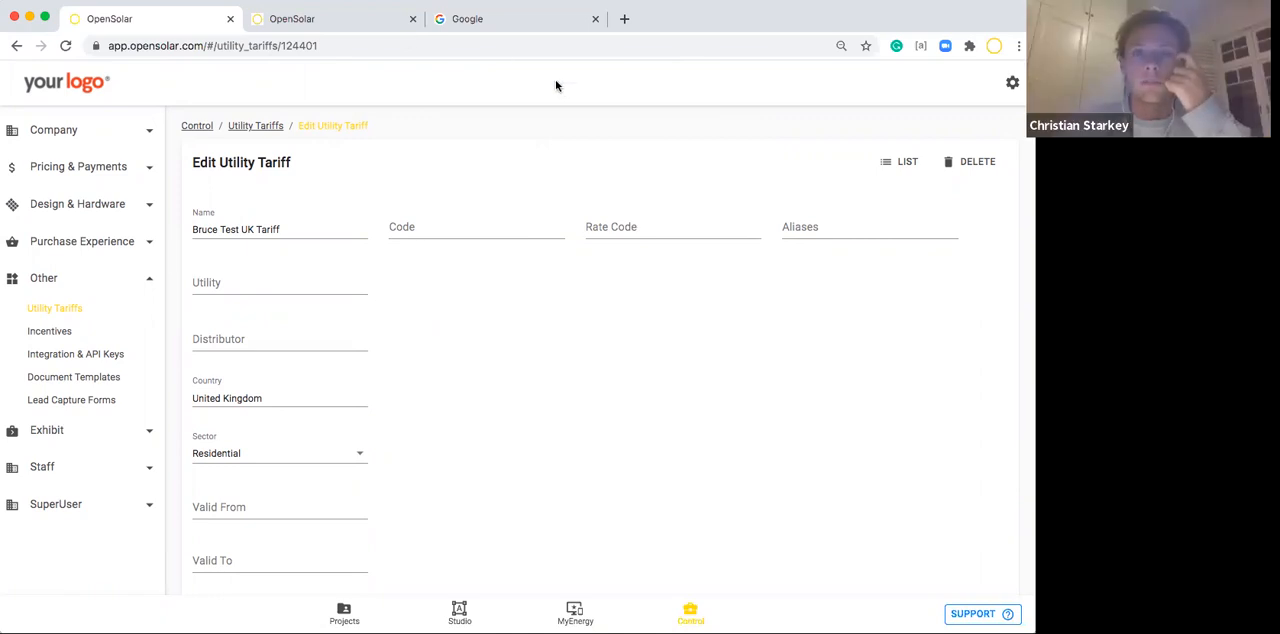
{"action": "scroll", "coordinate": [700, 145], "scroll_direction": "down", "scroll_amount": 3}
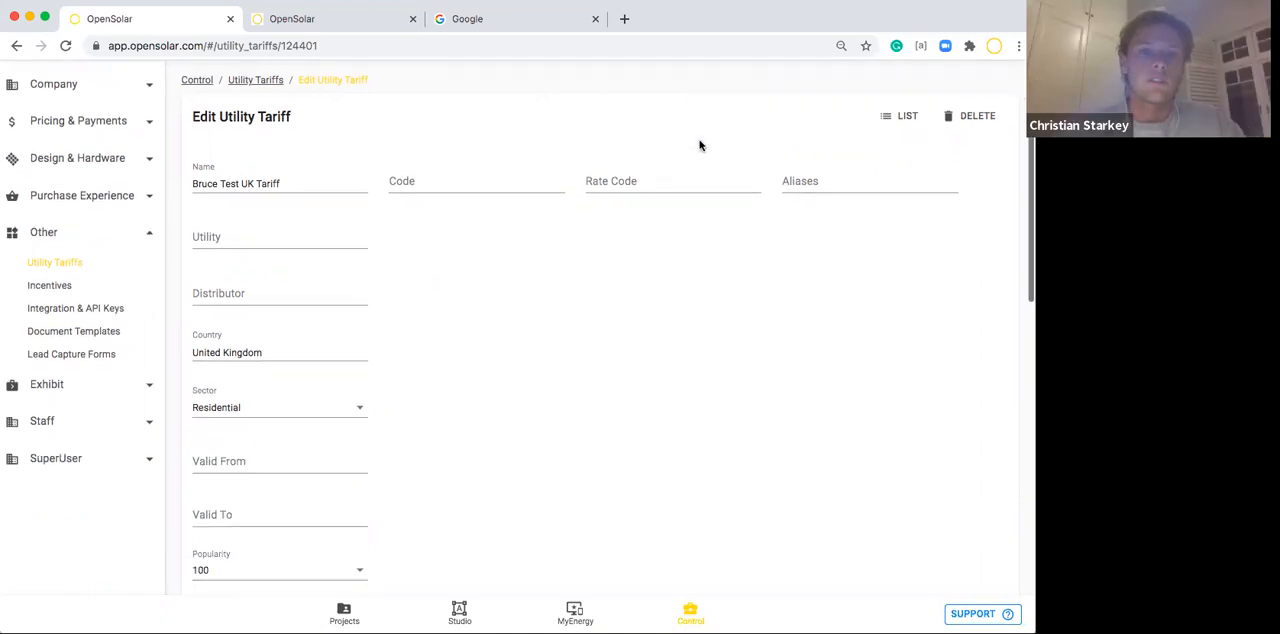
{"action": "scroll", "coordinate": [700, 145], "scroll_direction": "up", "scroll_amount": 2}
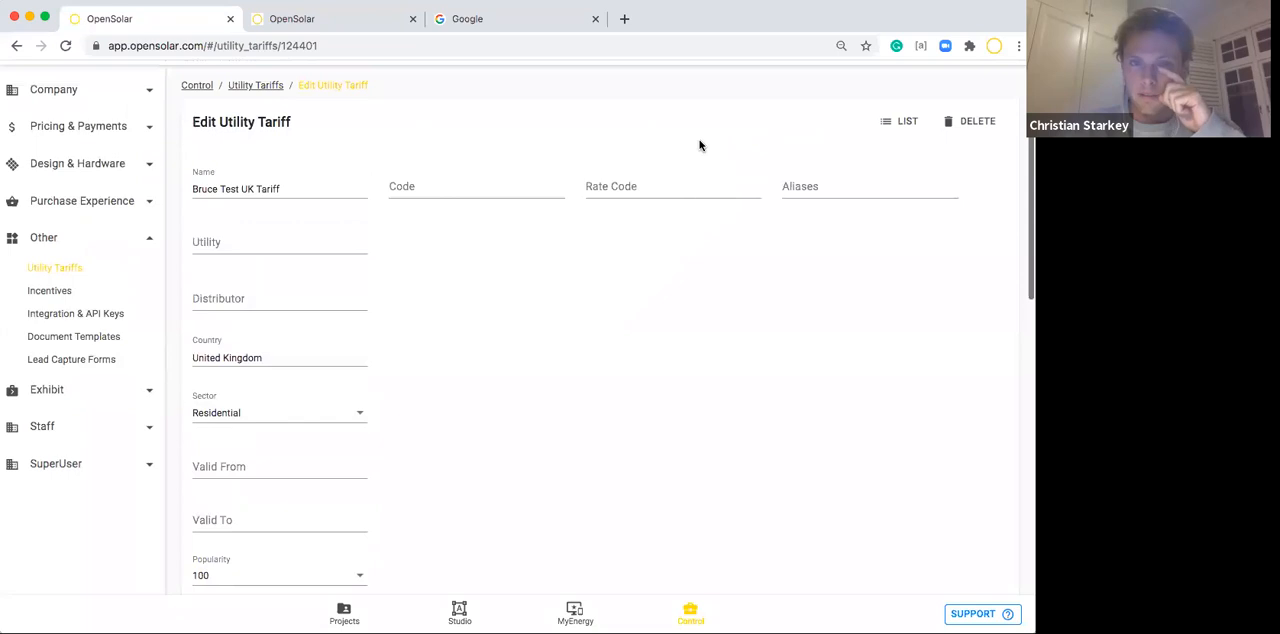
{"action": "scroll", "coordinate": [700, 145], "scroll_direction": "down", "scroll_amount": 1}
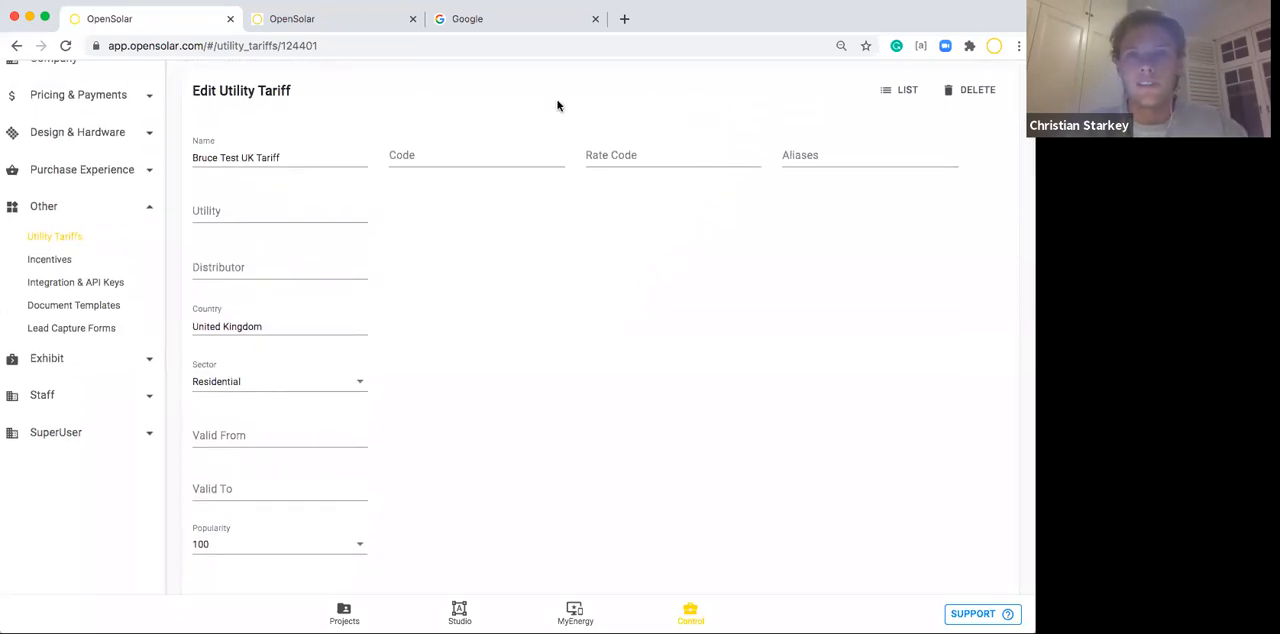
{"action": "left_click", "coordinate": [342, 24]}
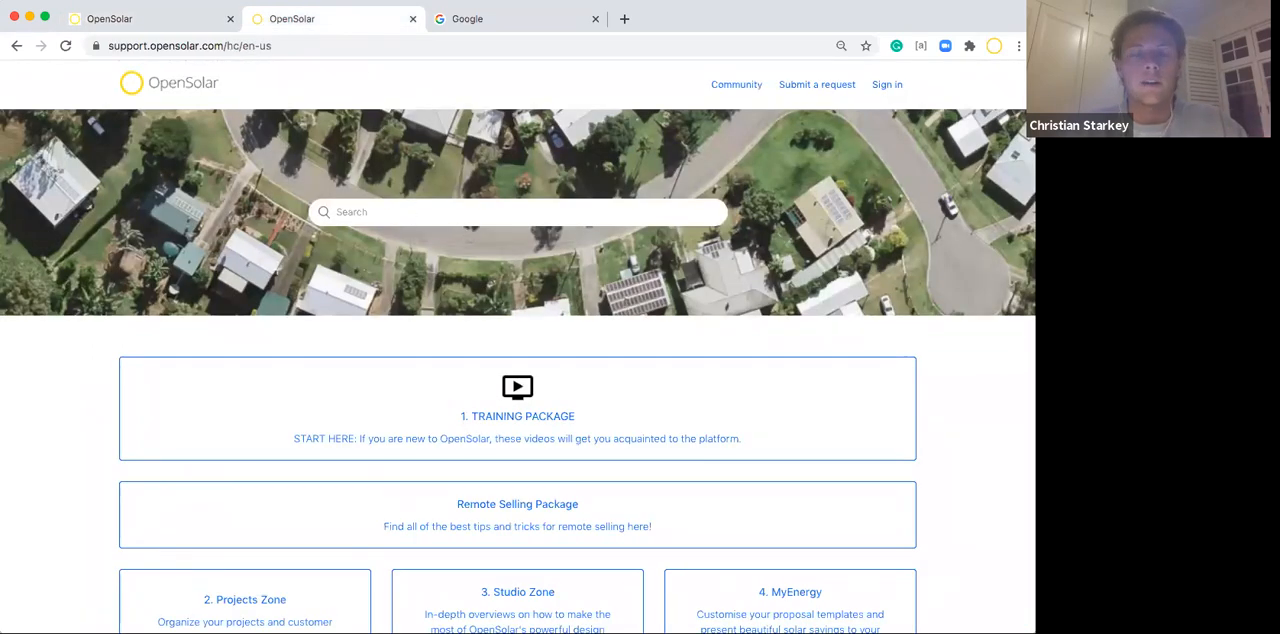
{"action": "left_click", "coordinate": [98, 21]}
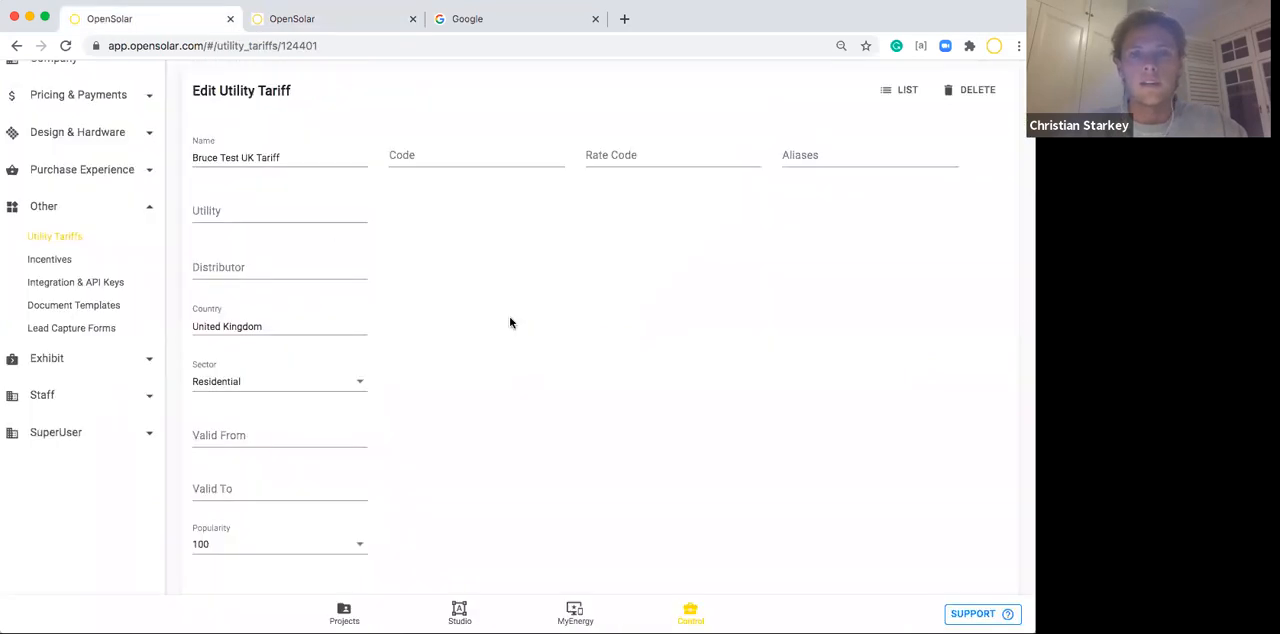
{"action": "scroll", "coordinate": [510, 322], "scroll_direction": "up", "scroll_amount": 1}
{"action": "scroll", "coordinate": [510, 322], "scroll_direction": "up", "scroll_amount": 1}
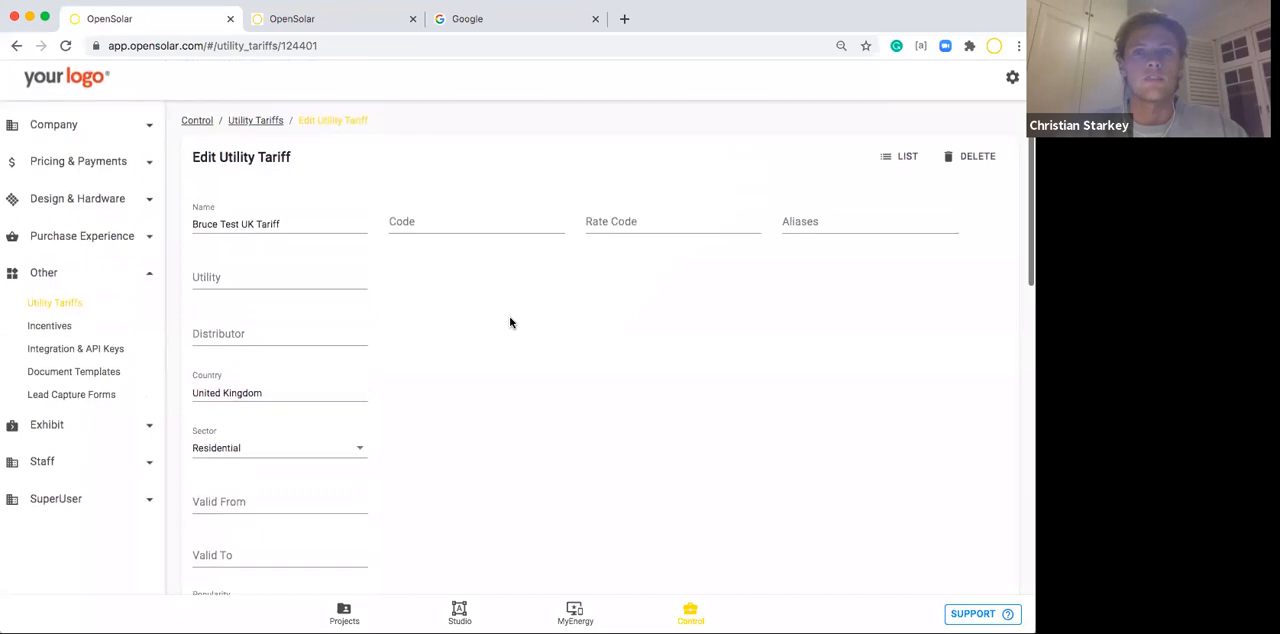
{"action": "left_click", "coordinate": [86, 280]}
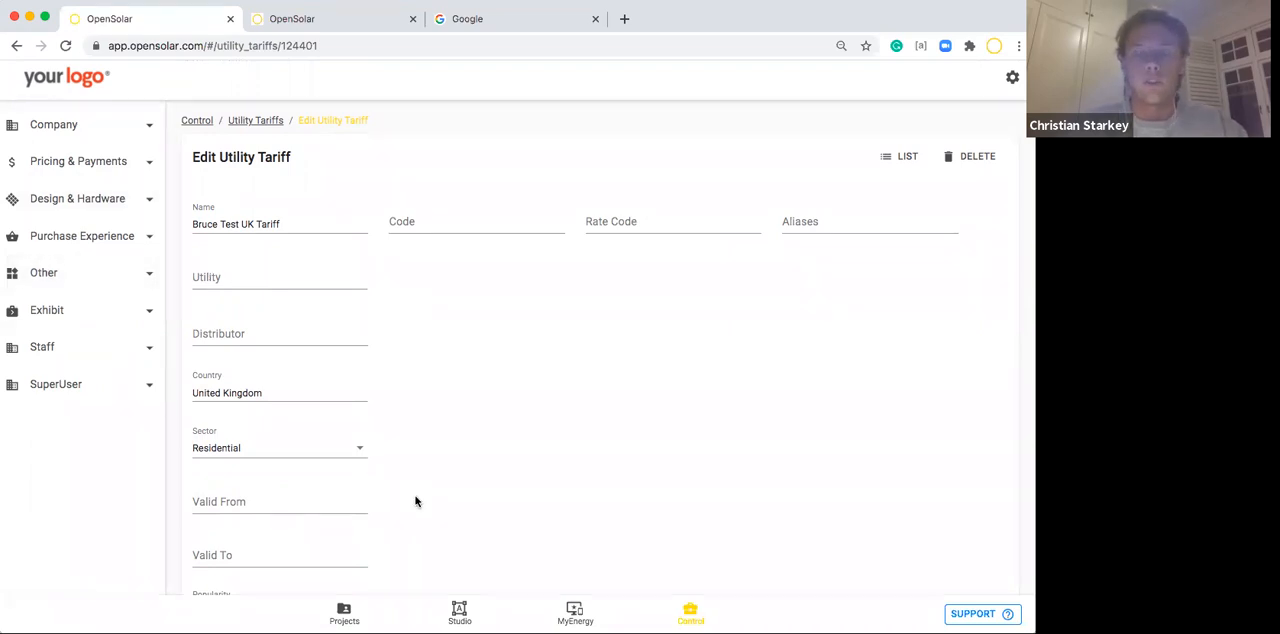
Start a new project and fill in the property's address using the matching UK address suggestion.
{"action": "left_click", "coordinate": [344, 613]}
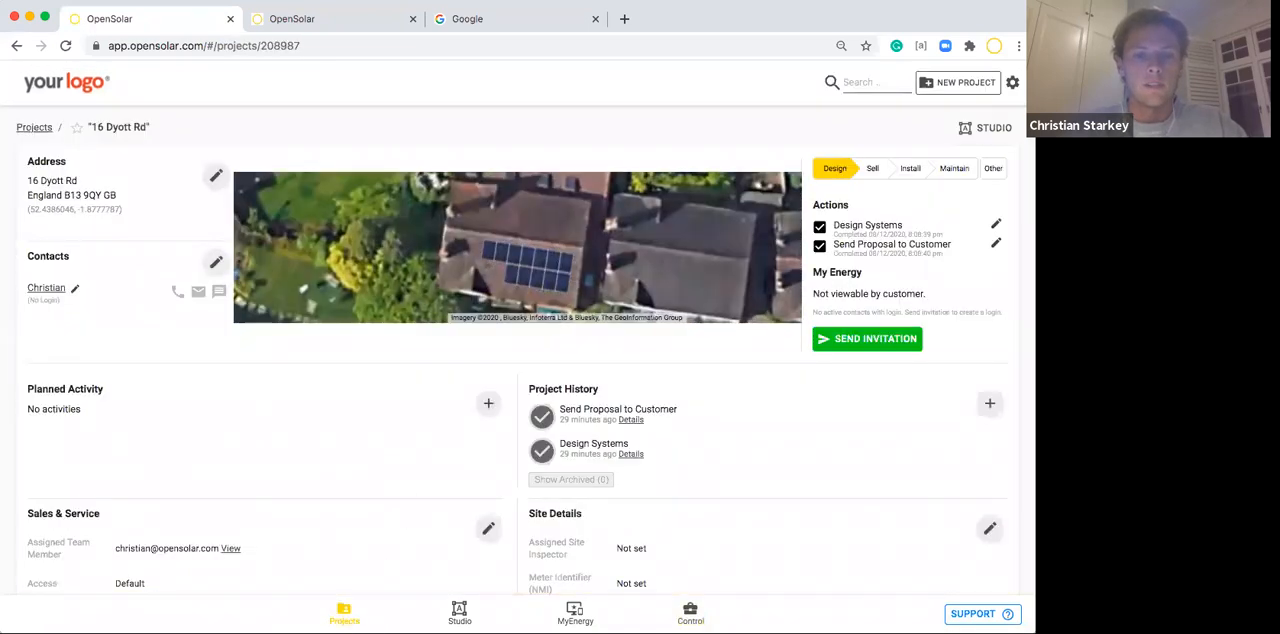
{"action": "left_click", "coordinate": [344, 613]}
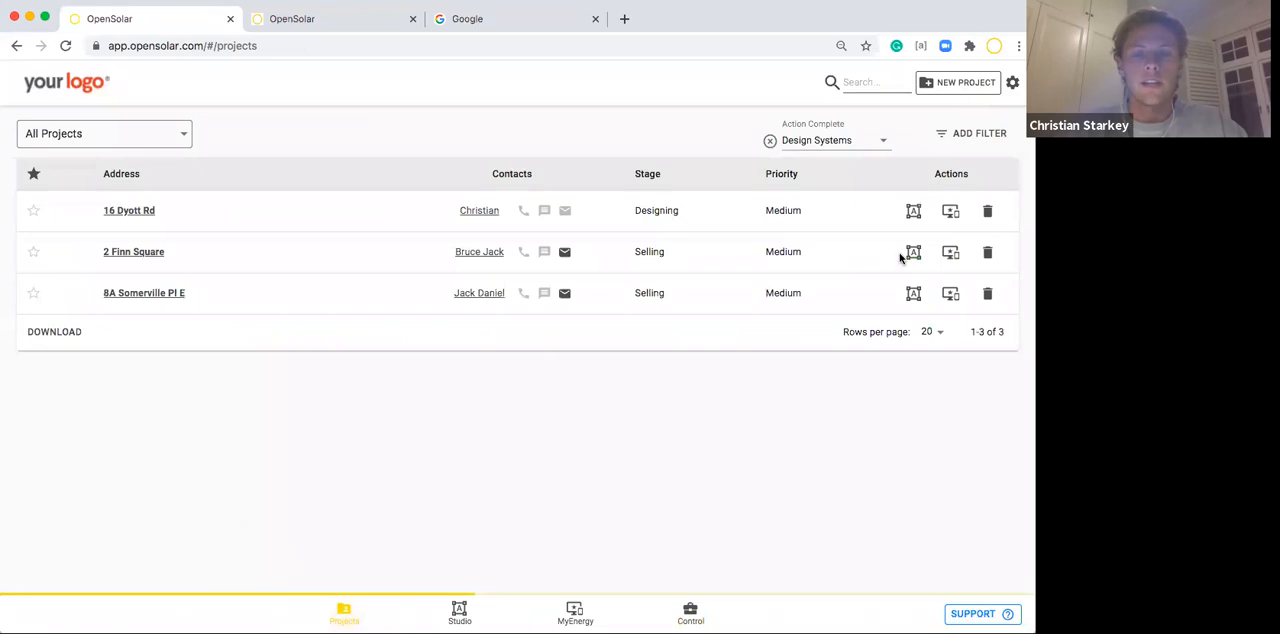
{"action": "left_click", "coordinate": [964, 88]}
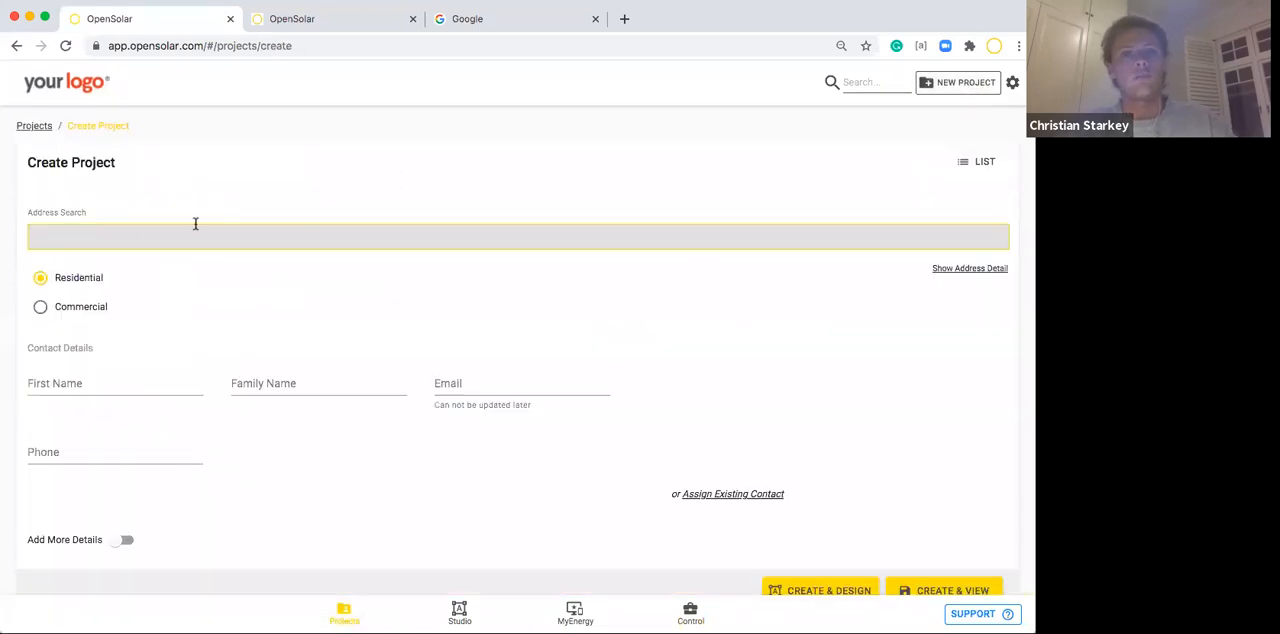
{"action": "left_click", "coordinate": [140, 237]}
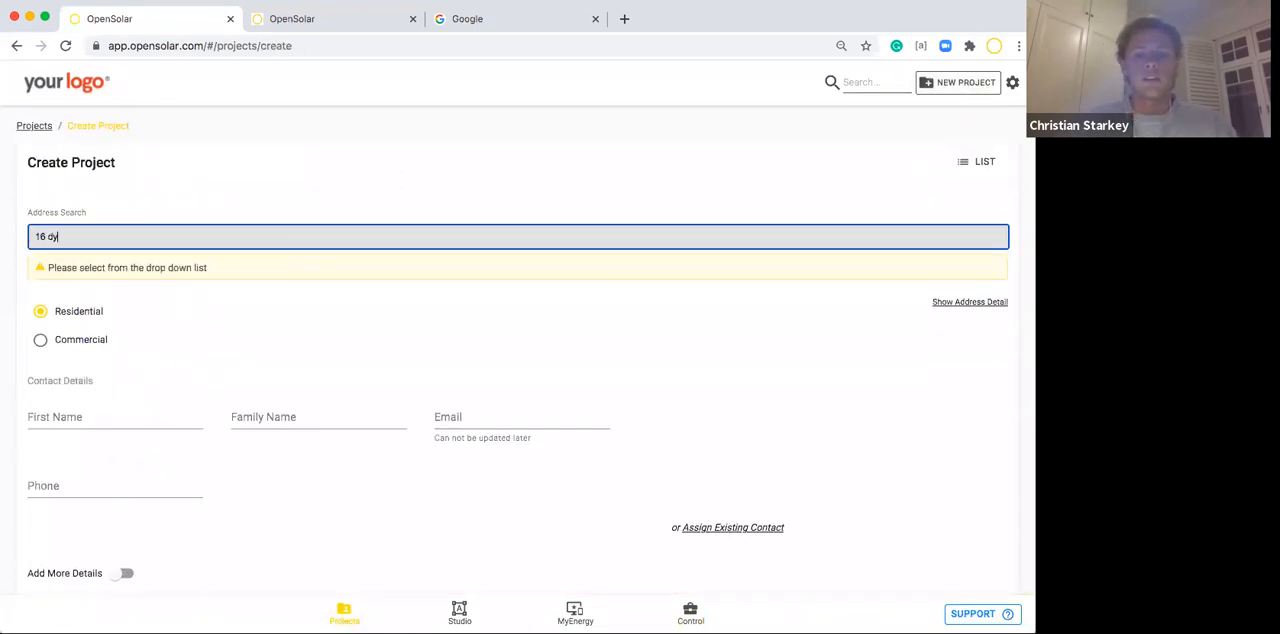
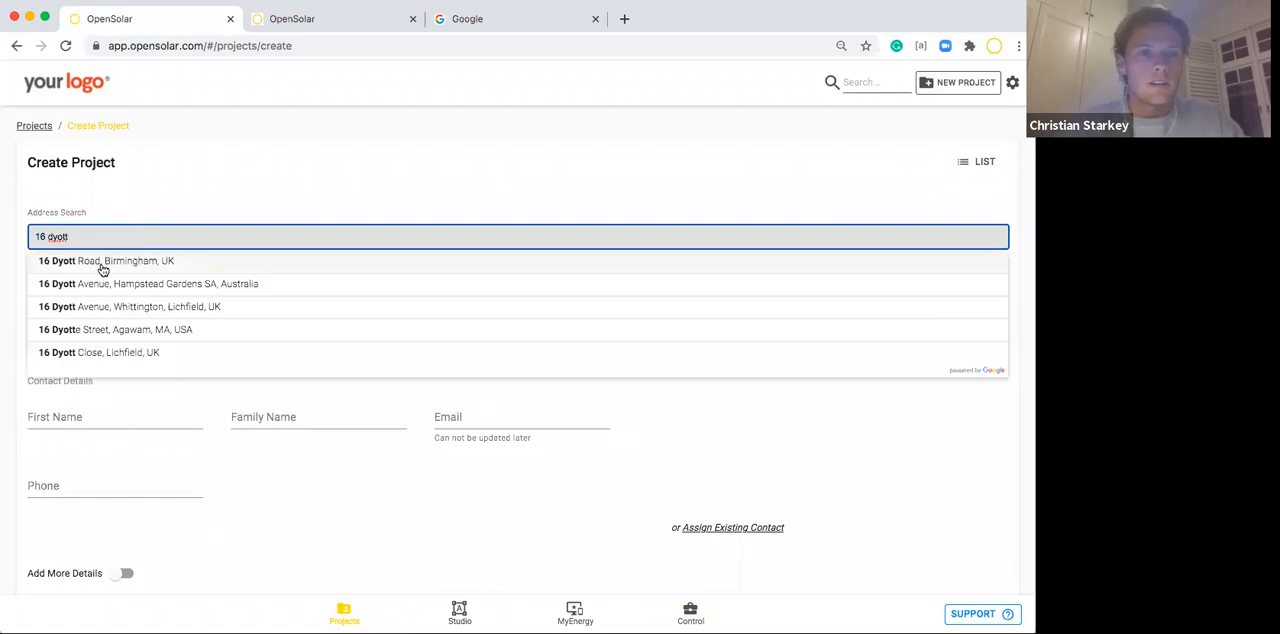
{"action": "left_click", "coordinate": [105, 268]}
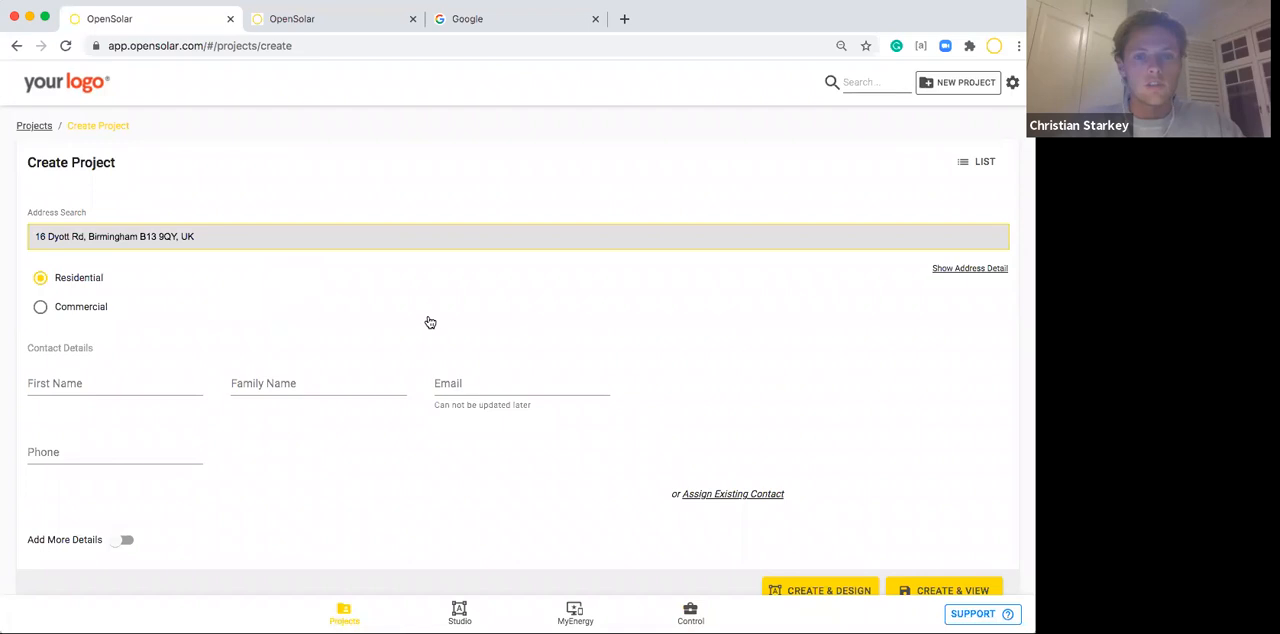
Create the residential project without contact details and open it directly for system design.
{"action": "scroll", "coordinate": [430, 320], "scroll_direction": "down", "scroll_amount": 2}
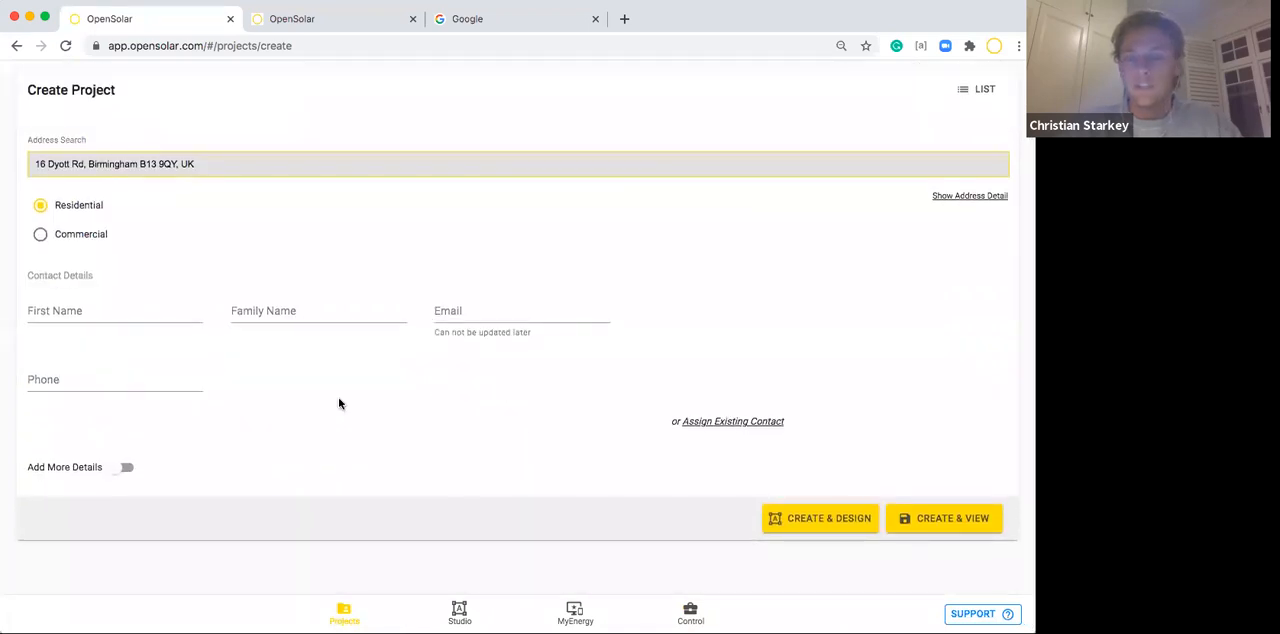
{"action": "scroll", "coordinate": [642, 449], "scroll_direction": "down", "scroll_amount": 1}
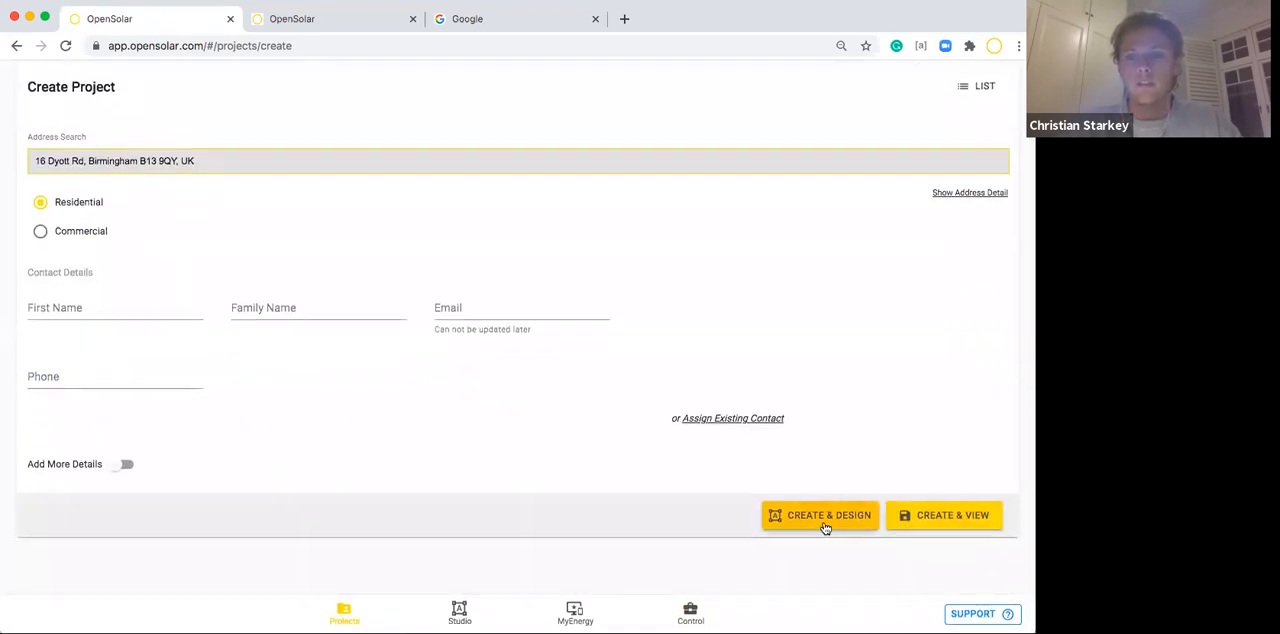
{"action": "left_click", "coordinate": [822, 516]}
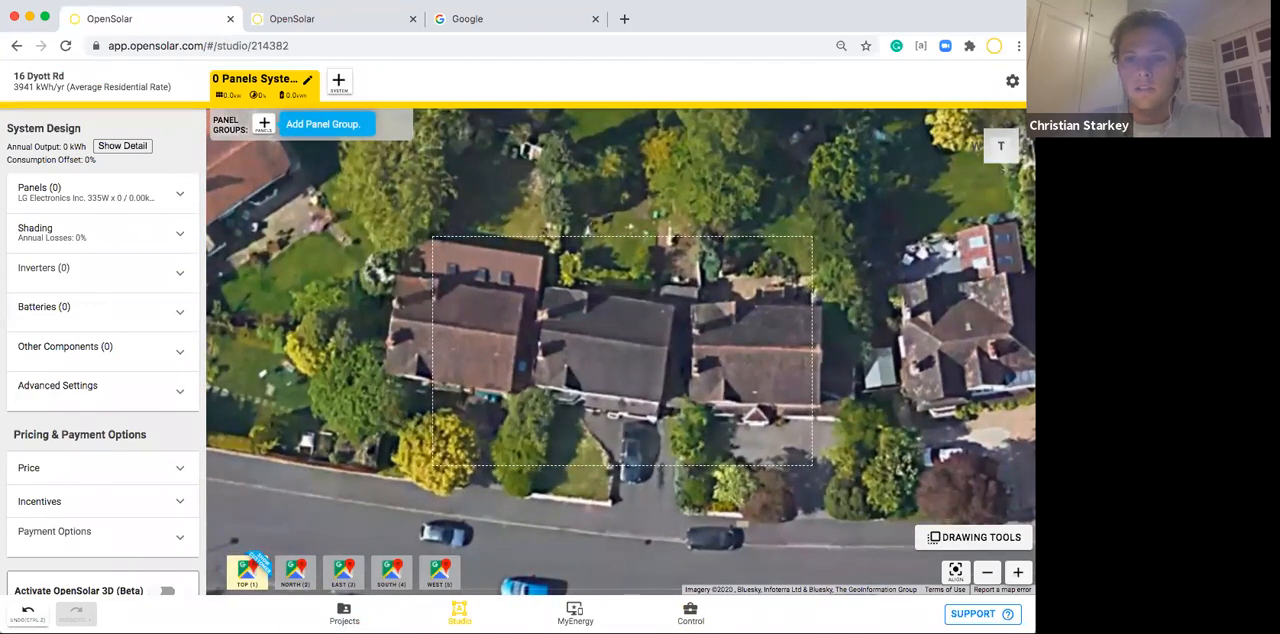
Examine the active modules that can be chosen for the system's panels, keeping the current LG335N1C-A5 selection.
{"action": "left_click", "coordinate": [1018, 573]}
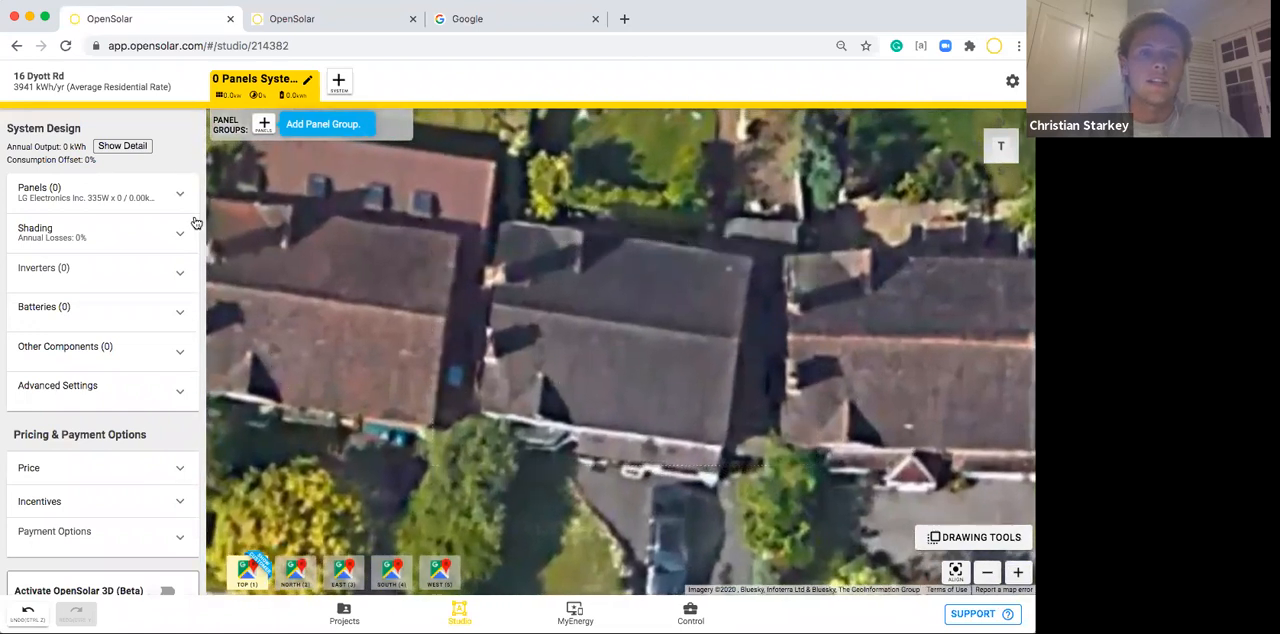
{"action": "left_click", "coordinate": [175, 192]}
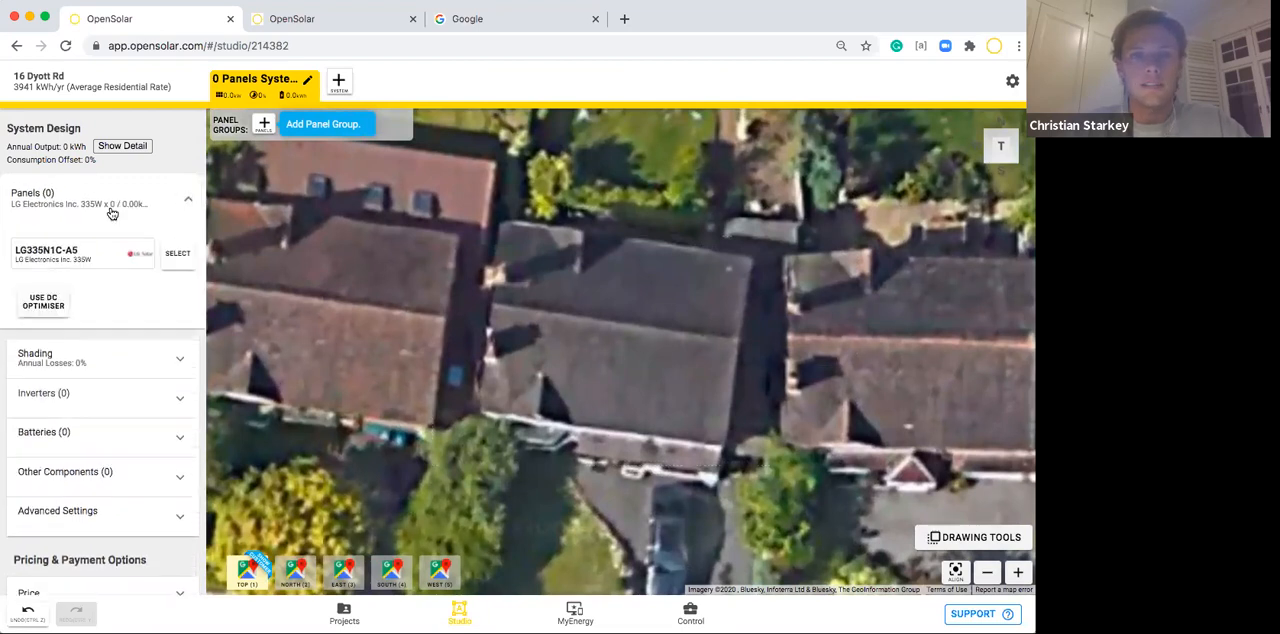
{"action": "left_click", "coordinate": [172, 255]}
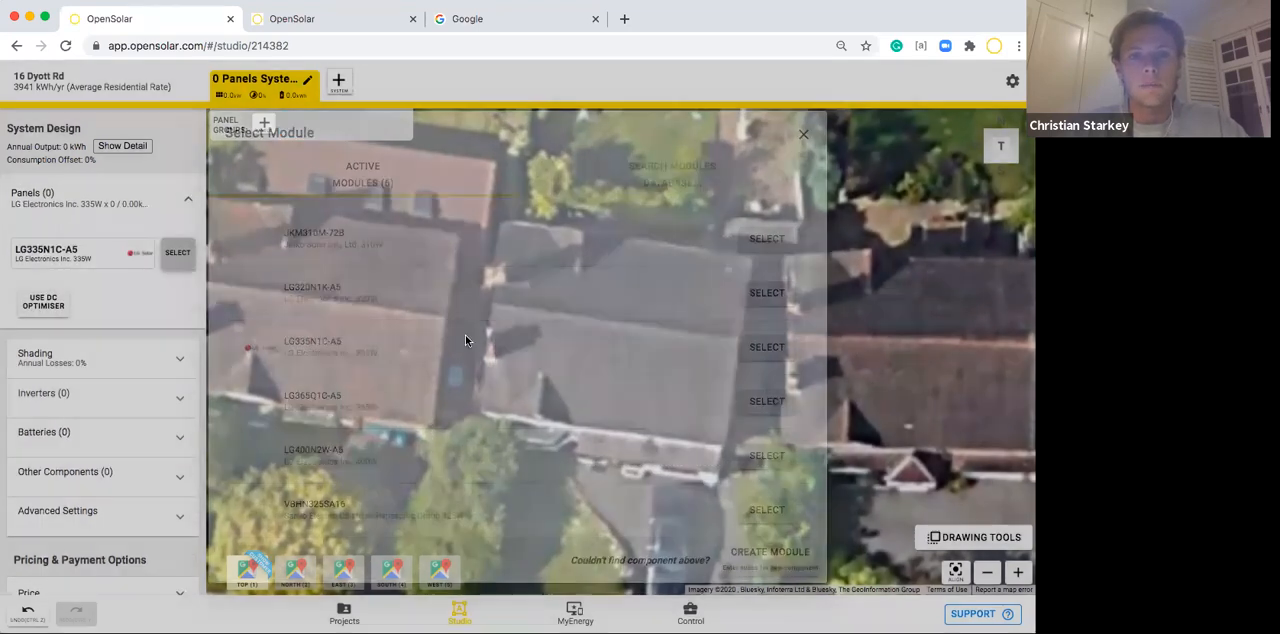
{"action": "scroll", "coordinate": [478, 363], "scroll_direction": "up", "scroll_amount": 1}
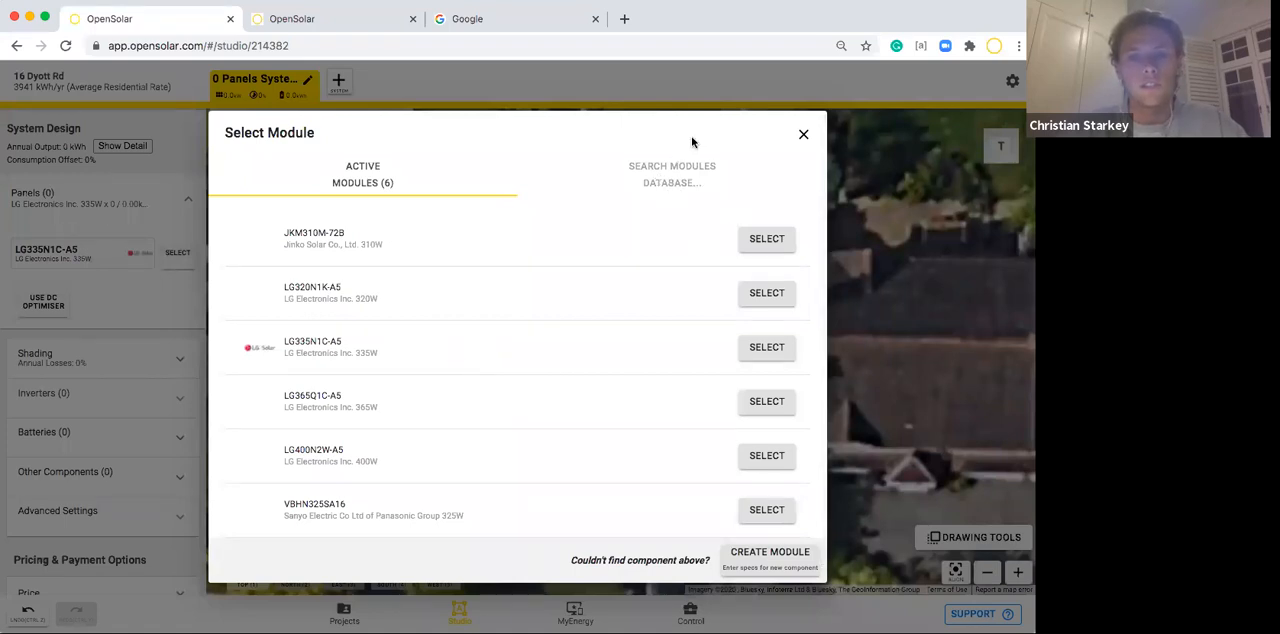
{"action": "left_click", "coordinate": [805, 136]}
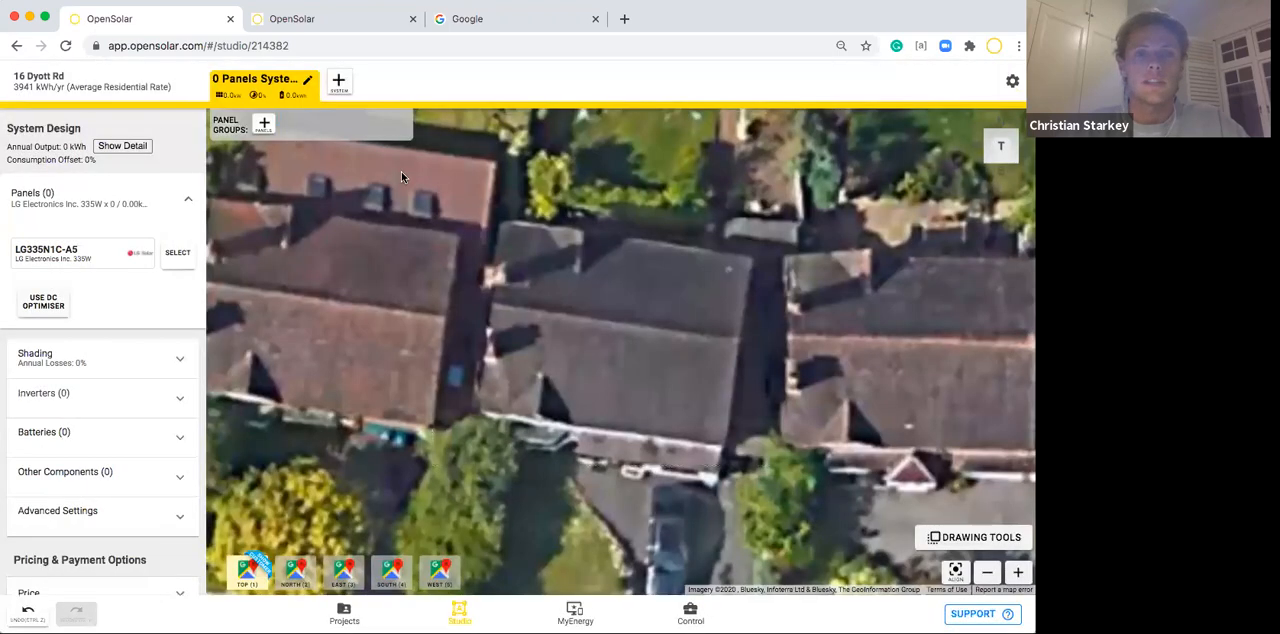
Add a panel group to the central house's street-side roof slope, with a row of eight panels and seven more panels below it.
{"action": "left_click", "coordinate": [265, 126]}
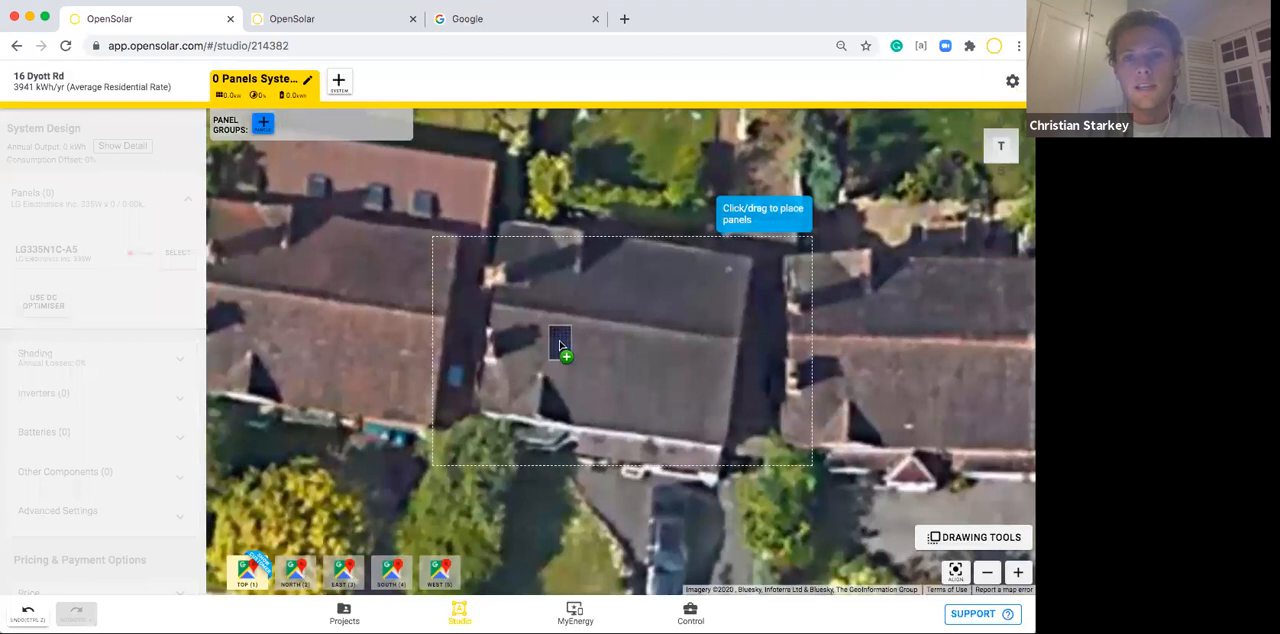
{"action": "left_click_drag", "start_coordinate": [560, 343], "coordinate": [711, 364]}
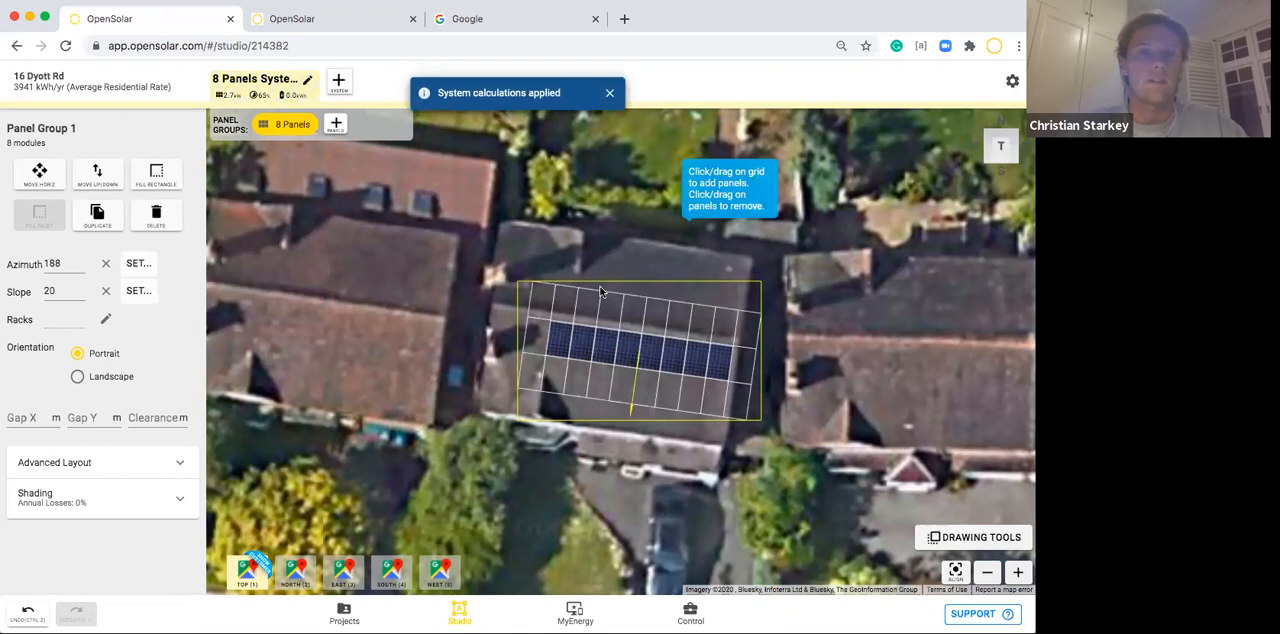
{"action": "left_click", "coordinate": [709, 402]}
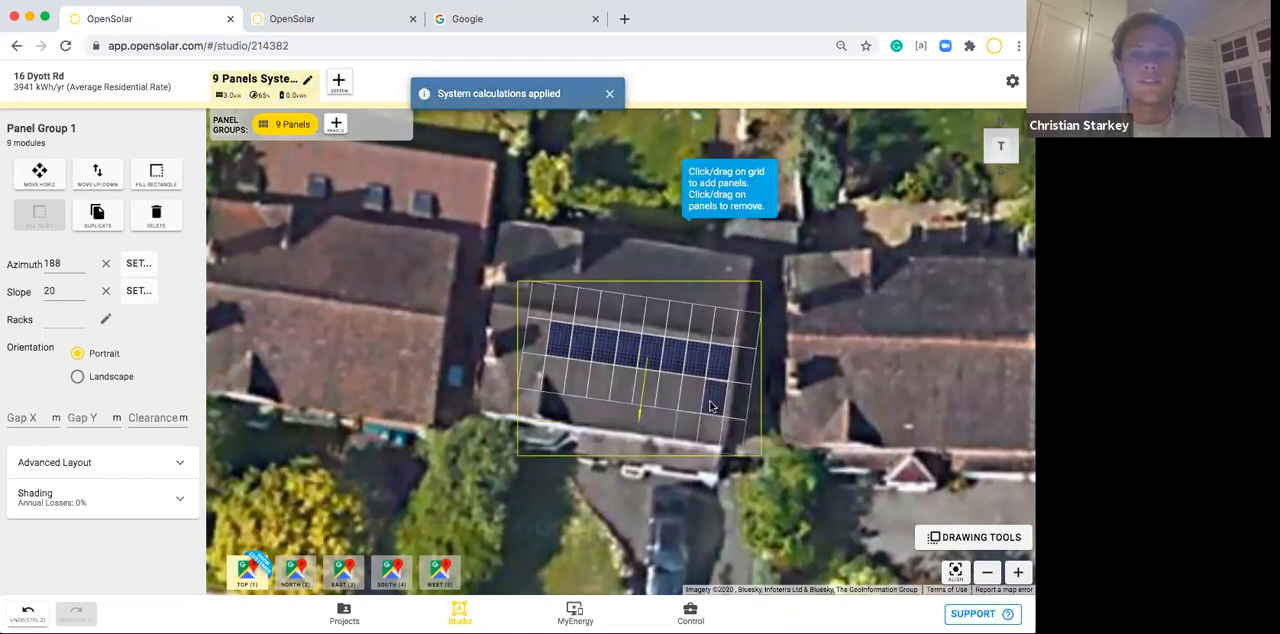
{"action": "left_click", "coordinate": [686, 397]}
{"action": "left_click", "coordinate": [661, 393]}
{"action": "left_click", "coordinate": [645, 393]}
{"action": "left_click", "coordinate": [621, 390]}
{"action": "left_click", "coordinate": [598, 387]}
{"action": "left_click", "coordinate": [576, 386]}
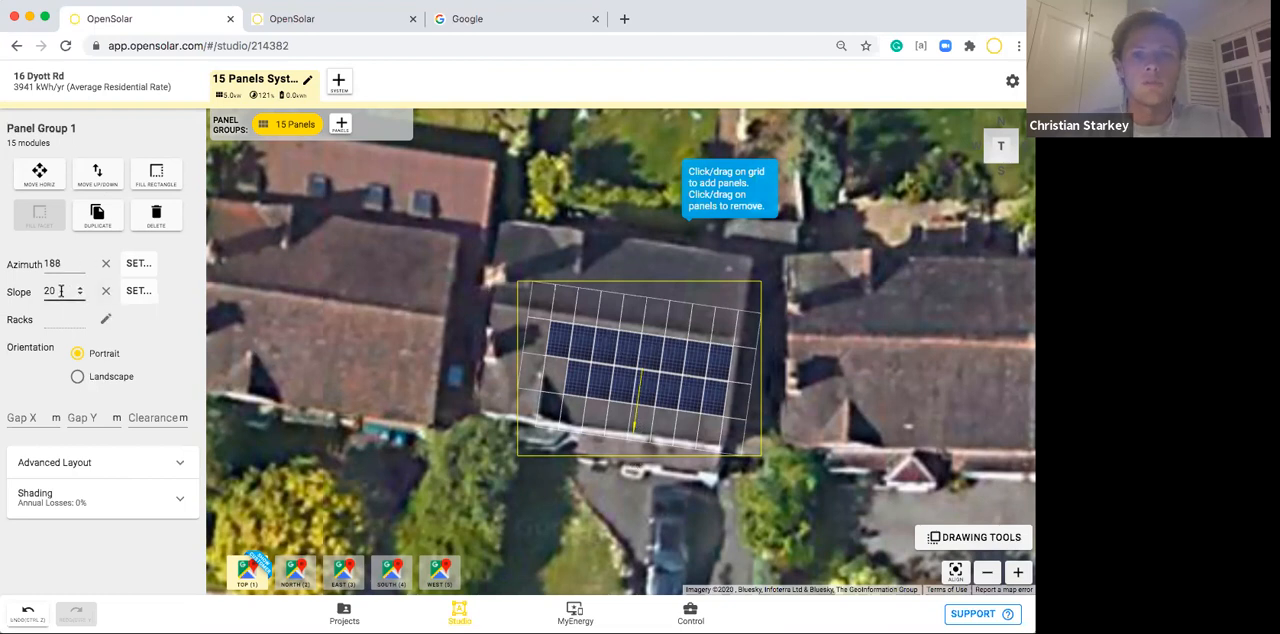
Set the panel group's slope to 35 and enable racks for the group.
{"action": "left_click_drag", "start_coordinate": [60, 291], "coordinate": [37, 294]}
{"action": "key", "text": "BackSpace"}
{"action": "type", "text": "35"}
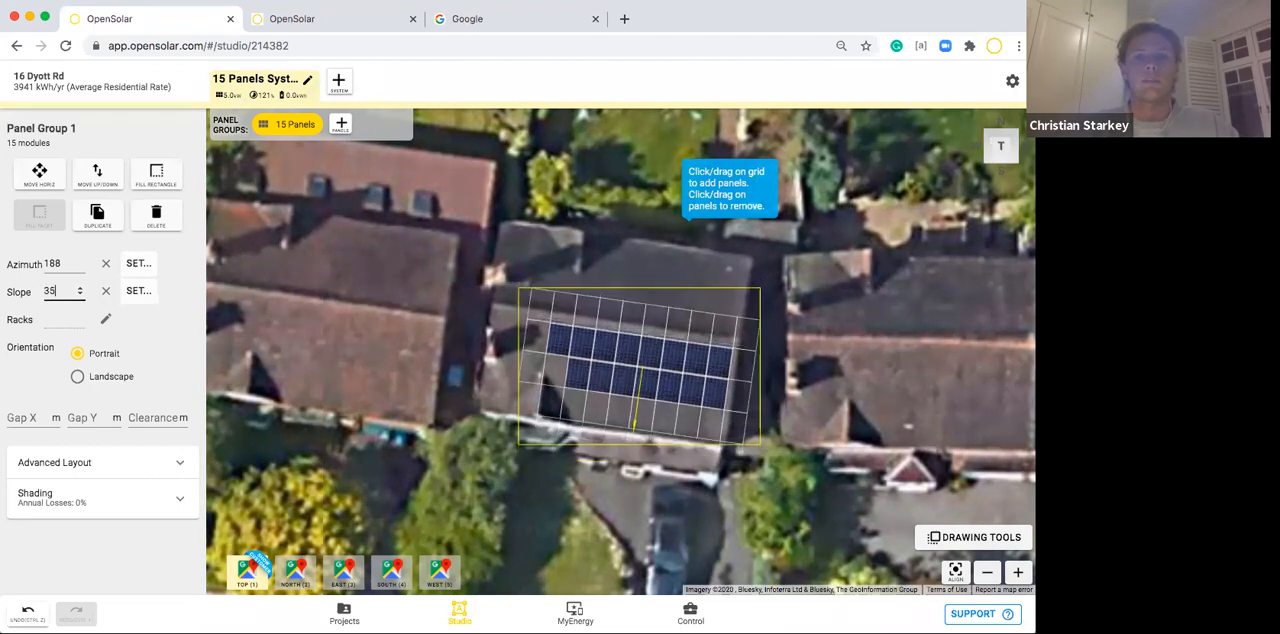
{"action": "left_click", "coordinate": [132, 322]}
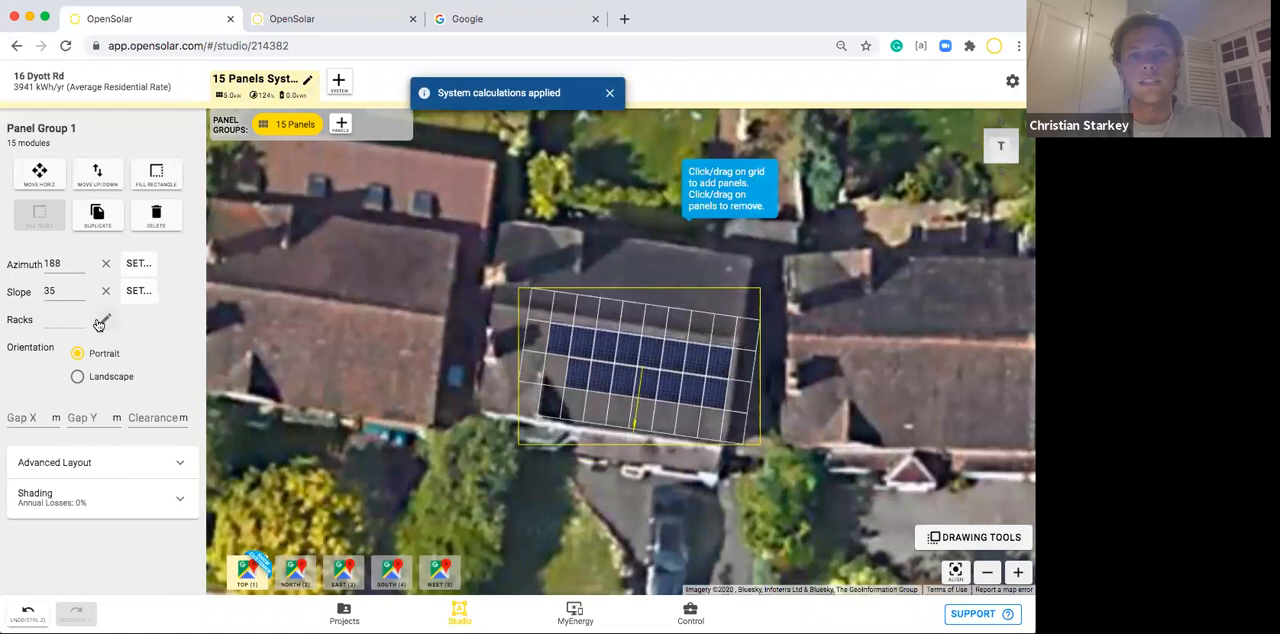
{"action": "left_click", "coordinate": [104, 320]}
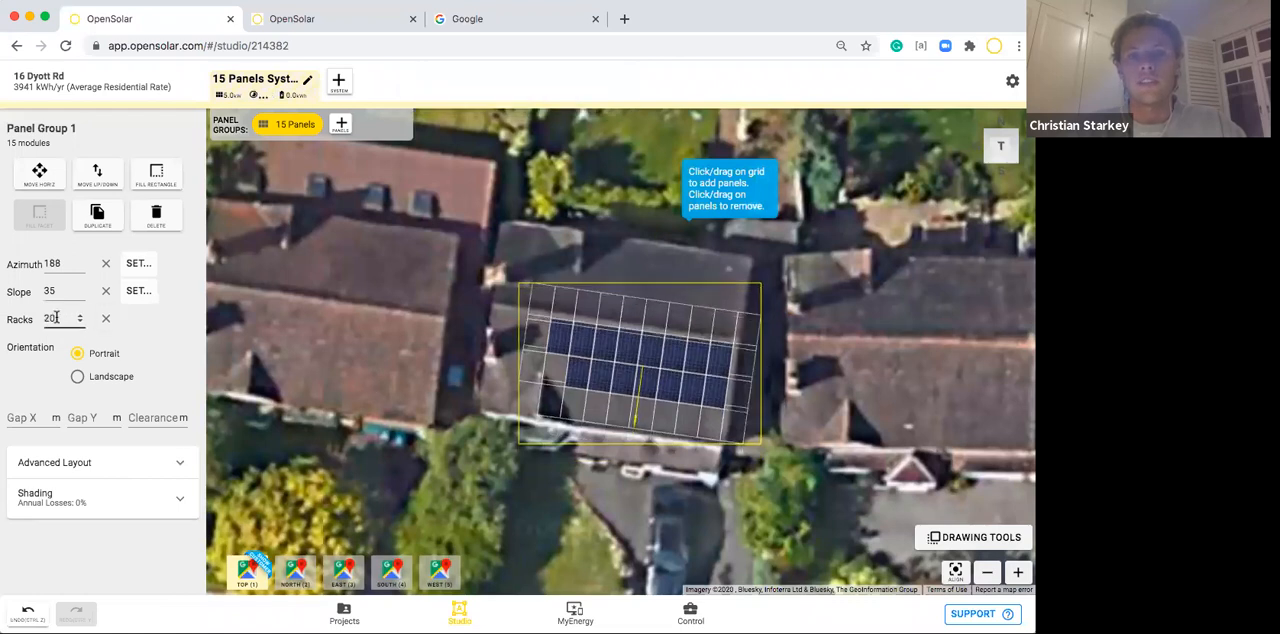
Clear the racks value of the panel group and remove its racks.
{"action": "left_click_drag", "start_coordinate": [55, 318], "coordinate": [43, 320]}
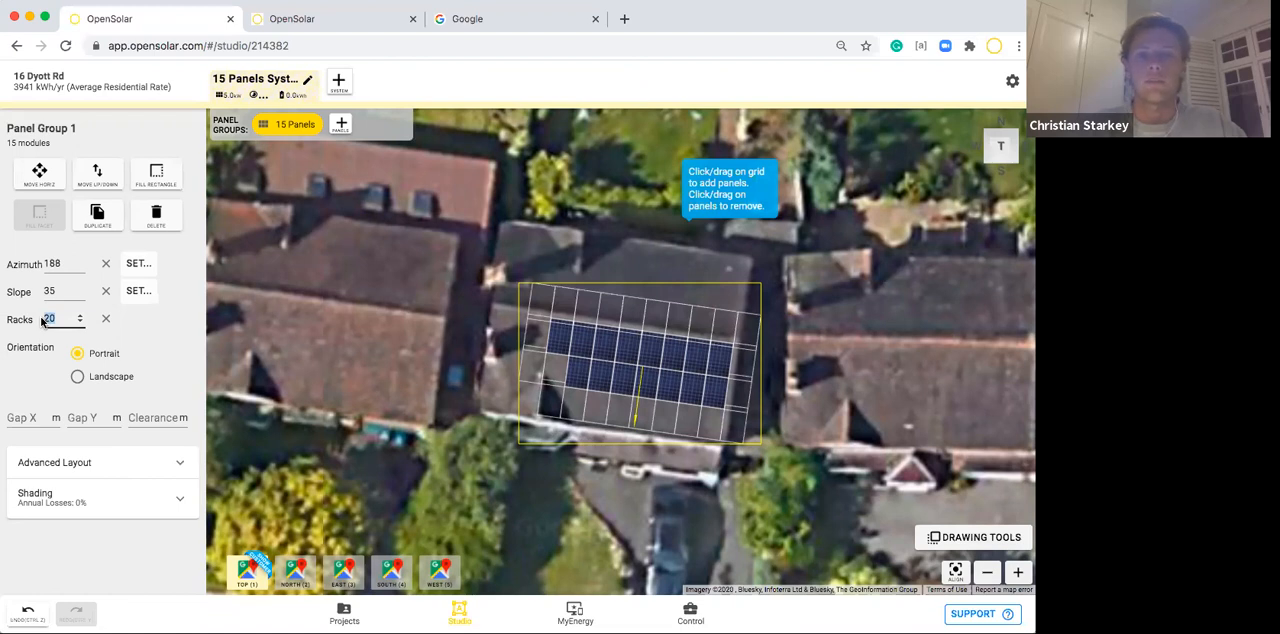
{"action": "key", "text": "BackSpace"}
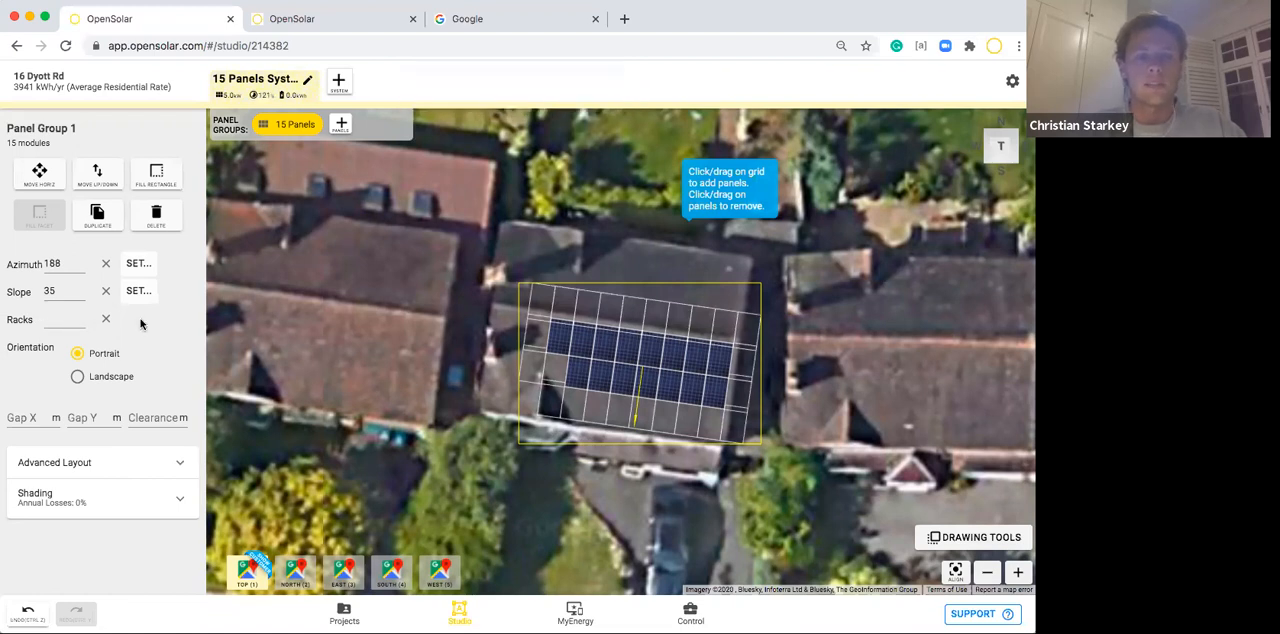
{"action": "left_click", "coordinate": [490, 397]}
{"action": "left_click", "coordinate": [614, 381]}
{"action": "left_click", "coordinate": [105, 318]}
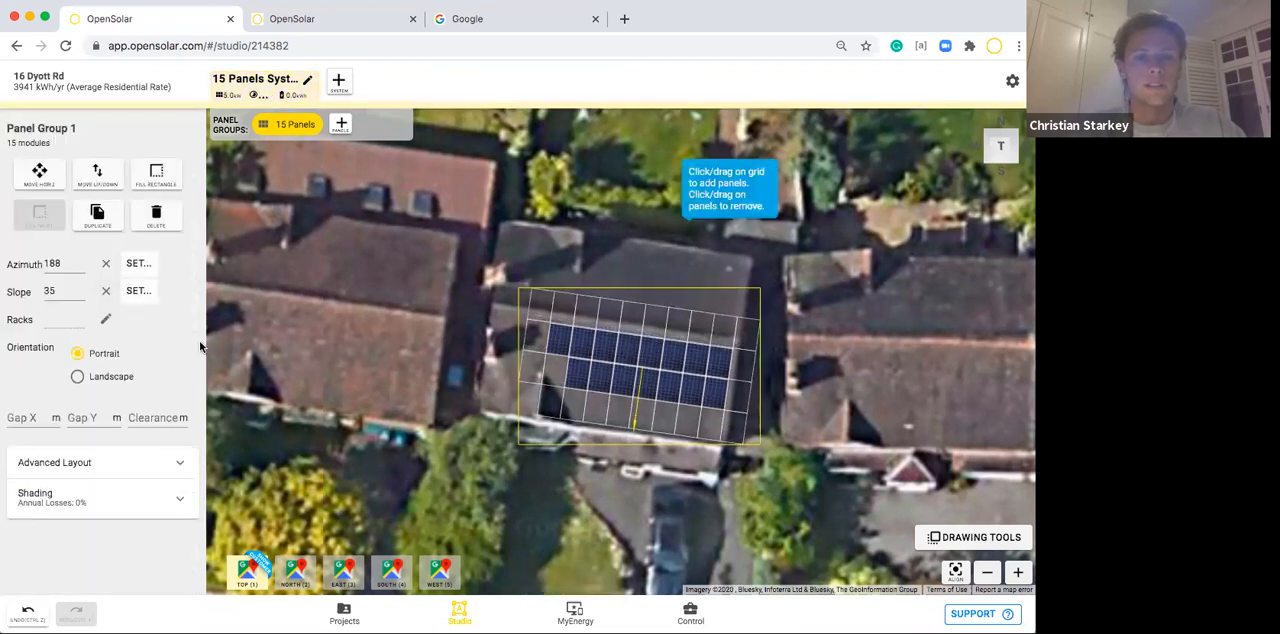
Try the landscape orientation, return the panel group to portrait, and set its Gap Y to 0.2 m.
{"action": "left_click", "coordinate": [78, 378]}
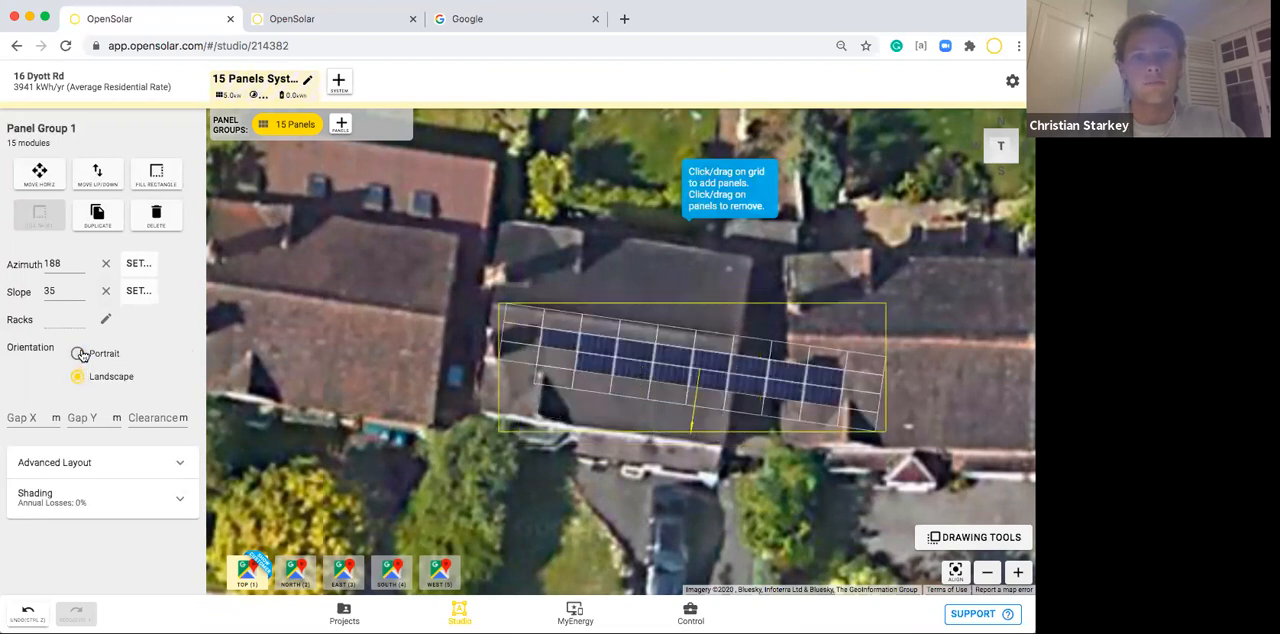
{"action": "left_click", "coordinate": [80, 354]}
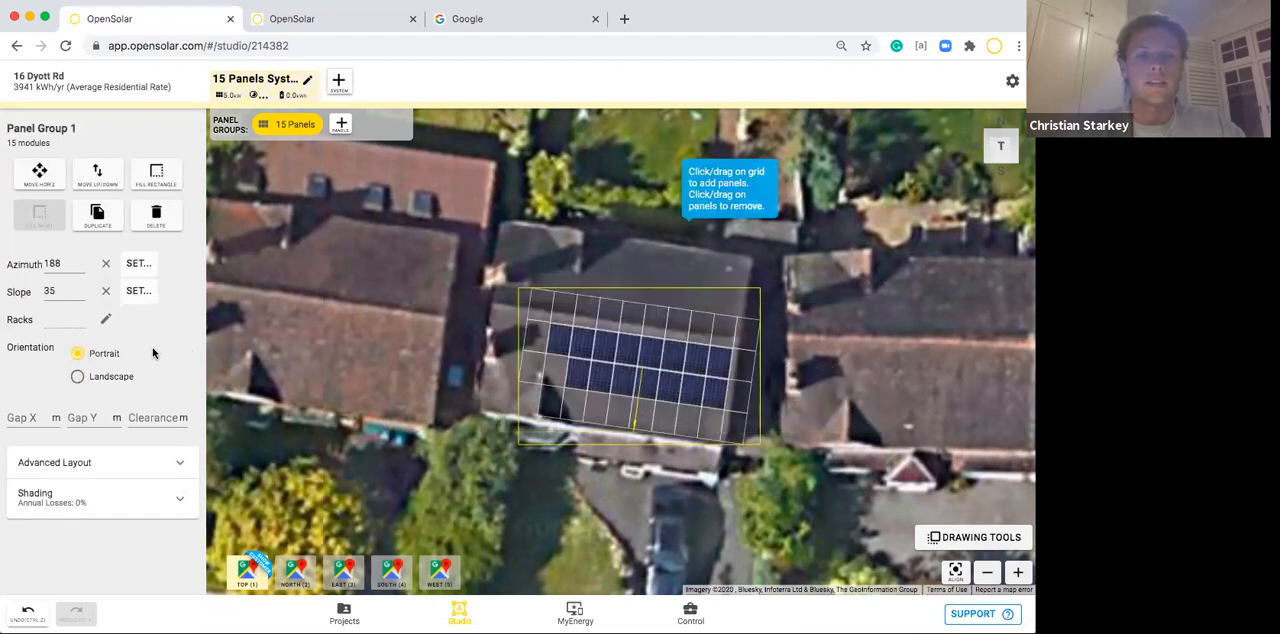
{"action": "left_click", "coordinate": [101, 420]}
{"action": "type", "text": "0.2"}
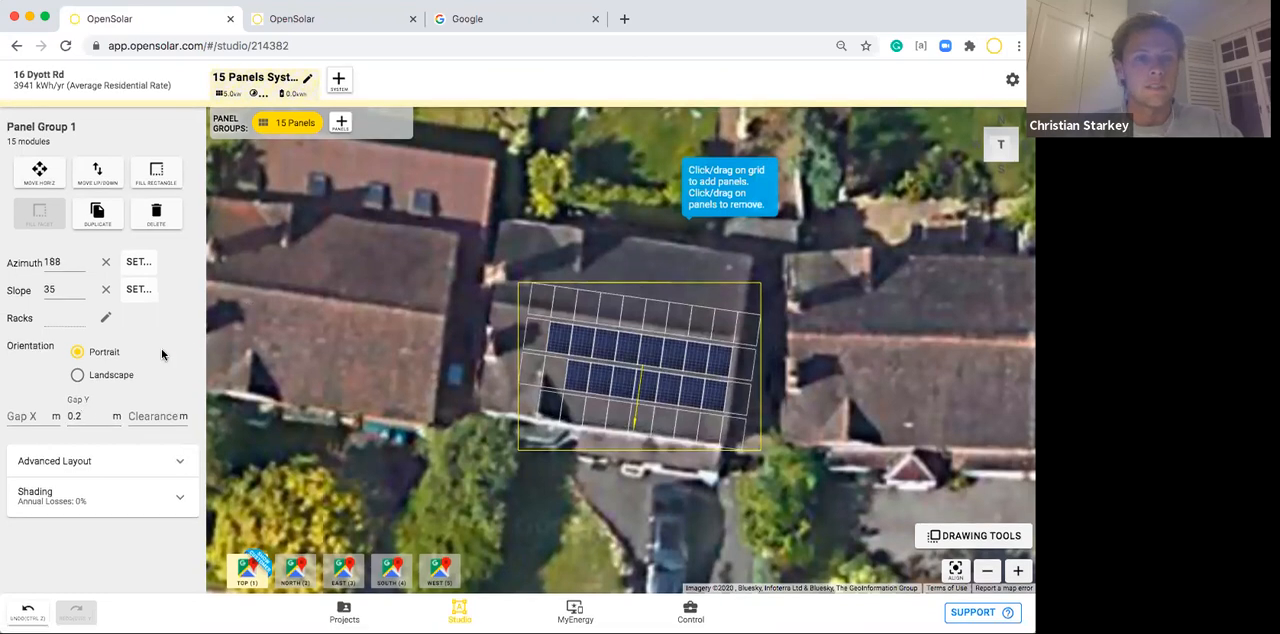
{"action": "left_click", "coordinate": [459, 366]}
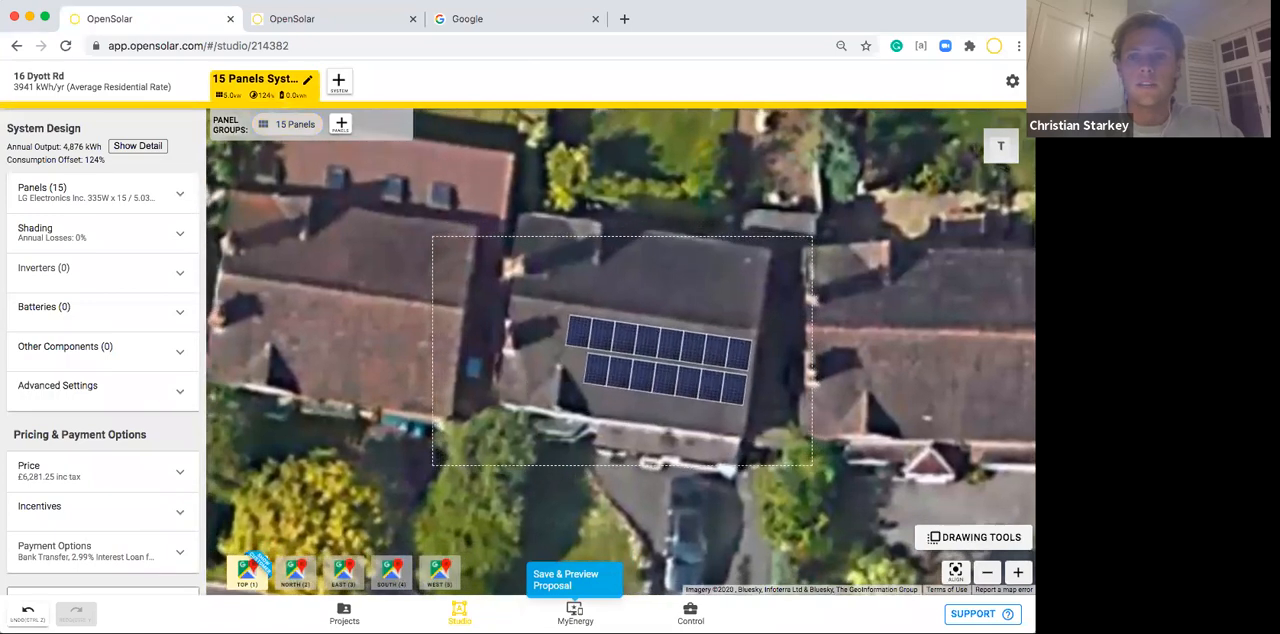
Add an Enphase IQ7-60-2-INT inverter to the 15-panel system.
{"action": "left_click", "coordinate": [987, 572]}
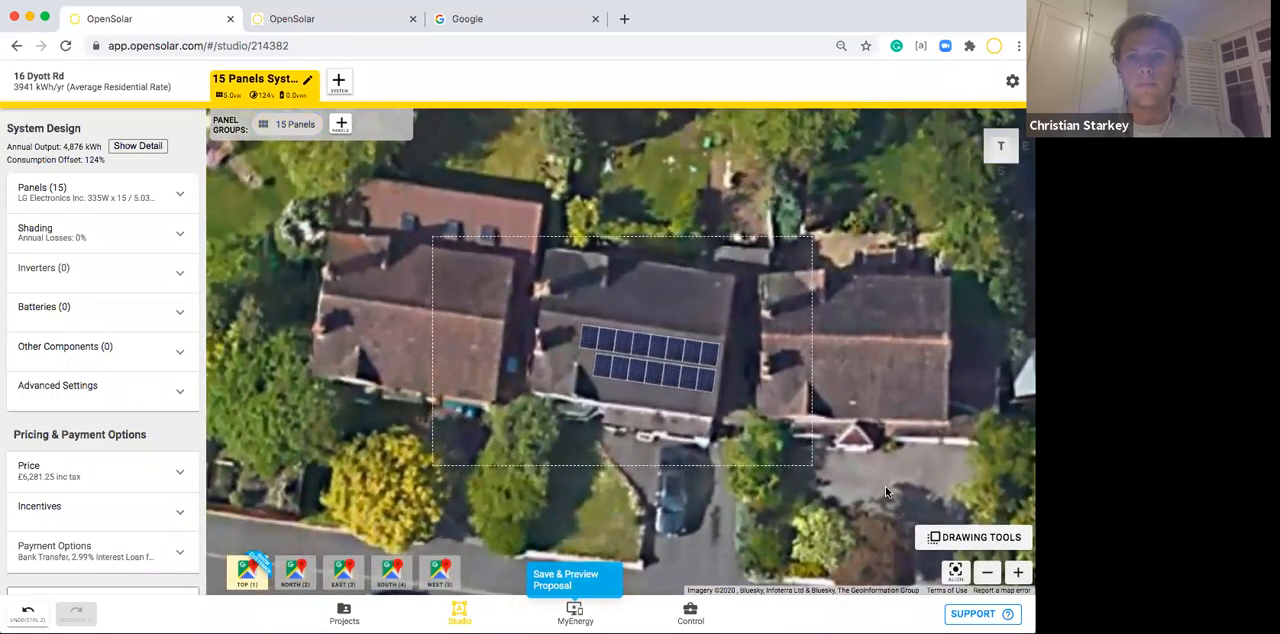
{"action": "left_click", "coordinate": [63, 272]}
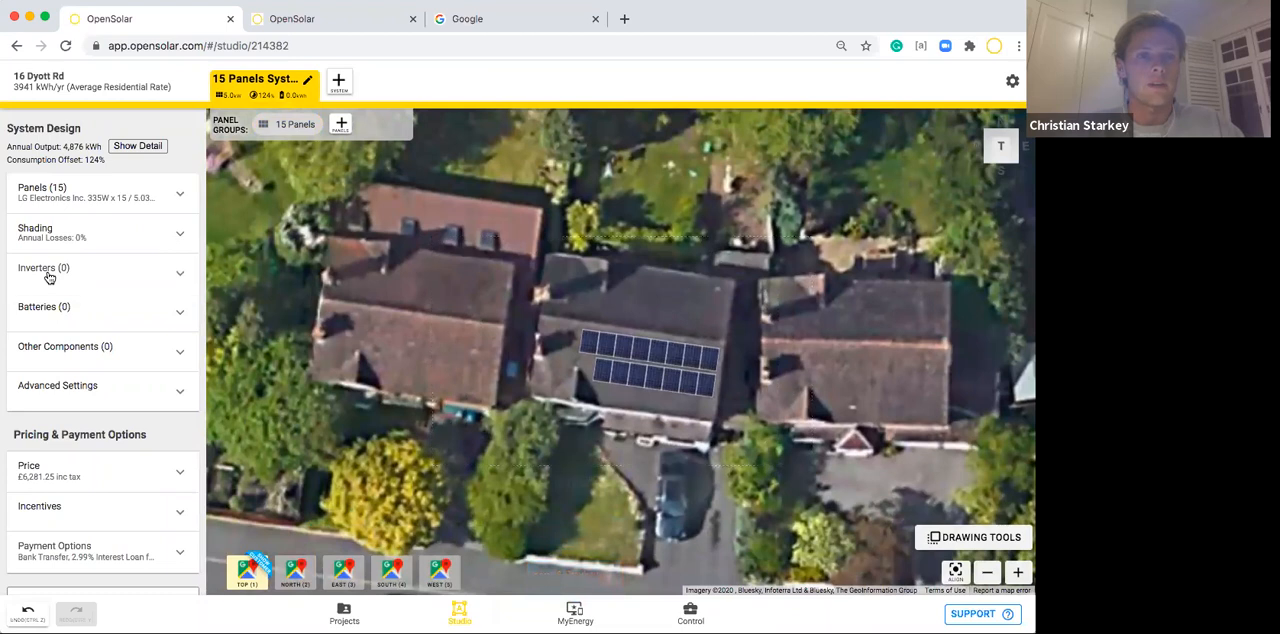
{"action": "left_click", "coordinate": [60, 389]}
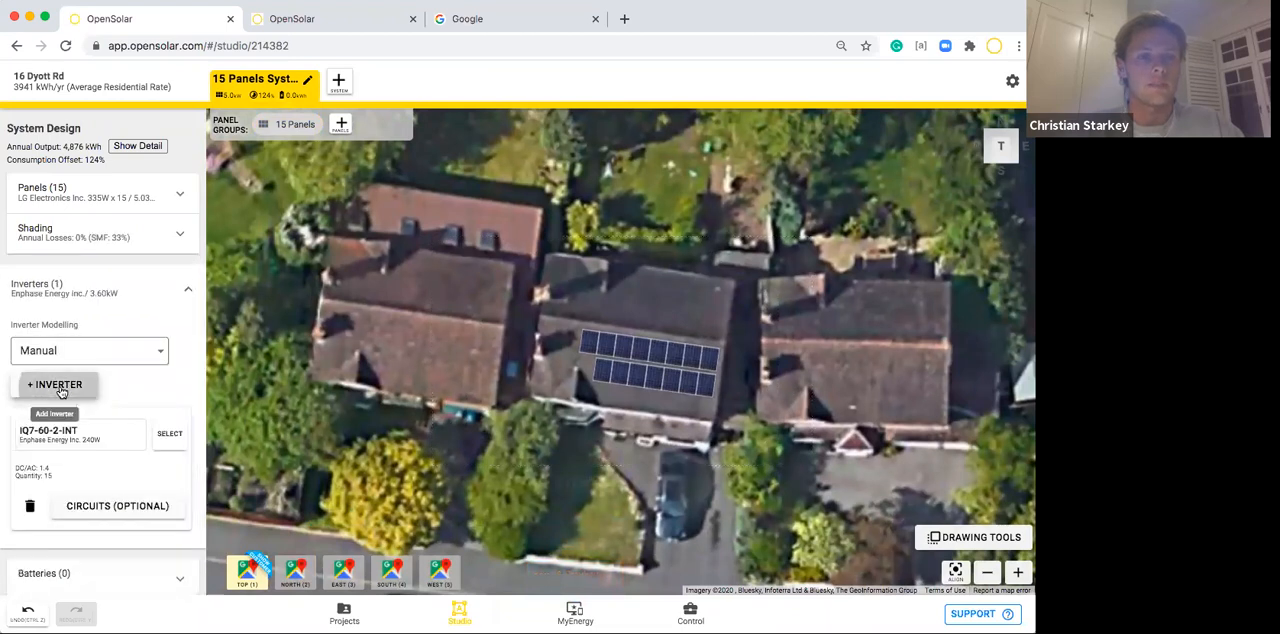
{"action": "scroll", "coordinate": [171, 394], "scroll_direction": "down", "scroll_amount": 1}
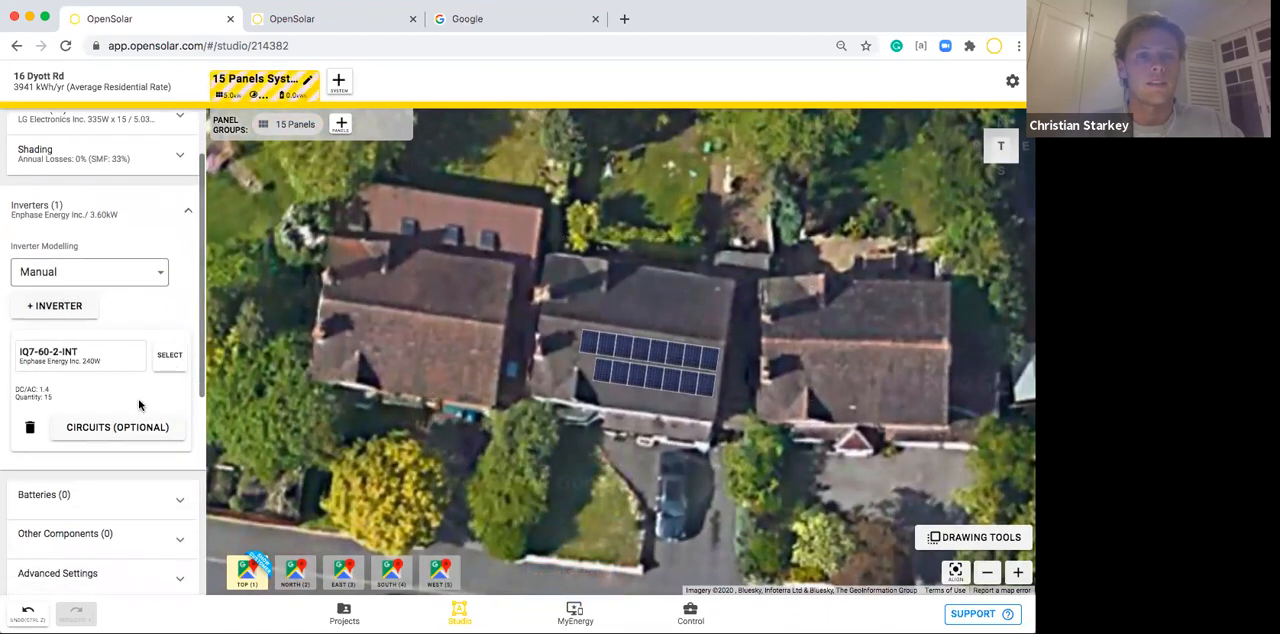
{"action": "left_click", "coordinate": [172, 212]}
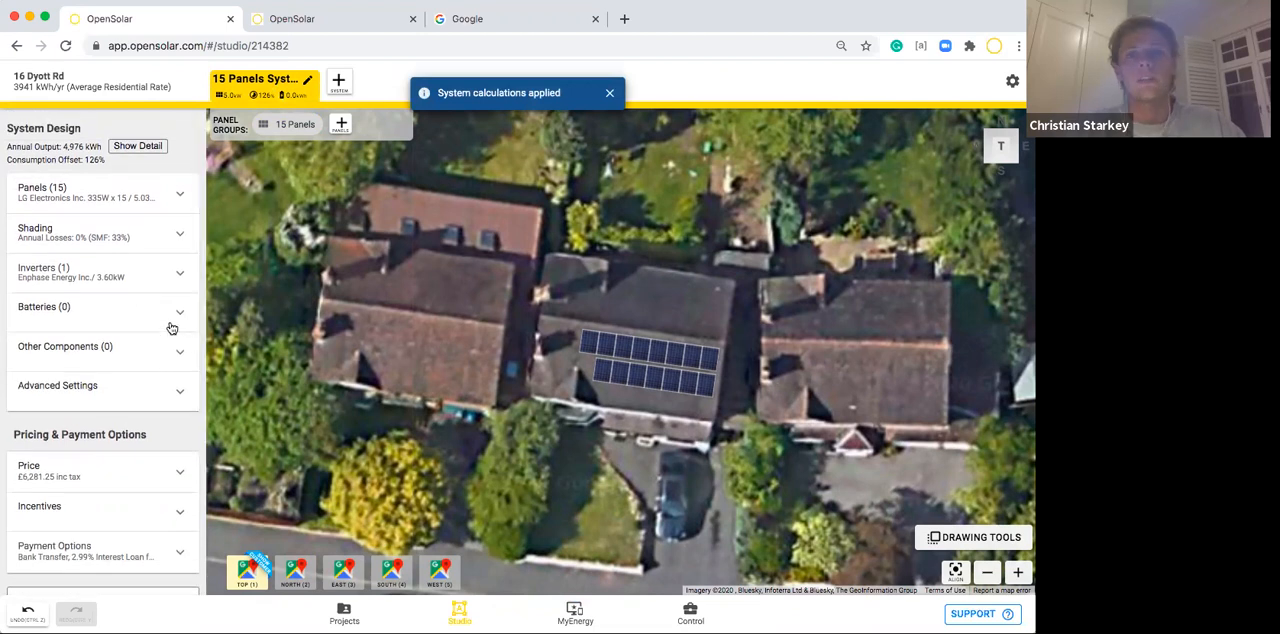
Duplicate the 15-panel system and add an LG Chem RESU 10 battery to the copy.
{"action": "left_click", "coordinate": [339, 85]}
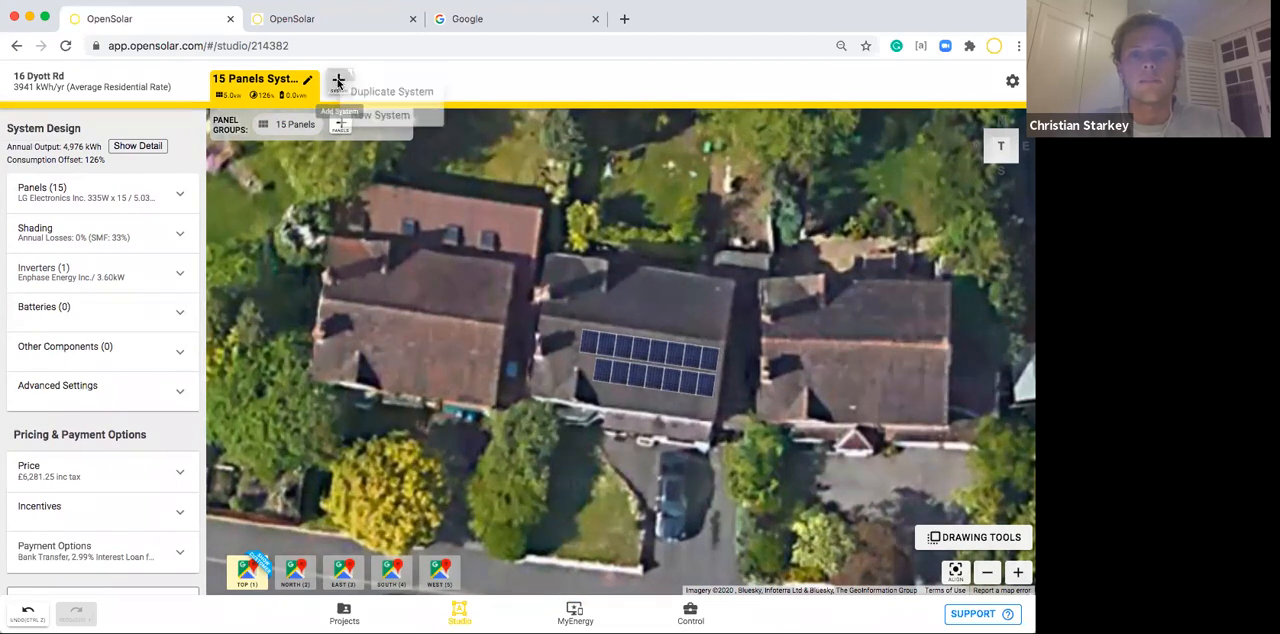
{"action": "left_click", "coordinate": [420, 92]}
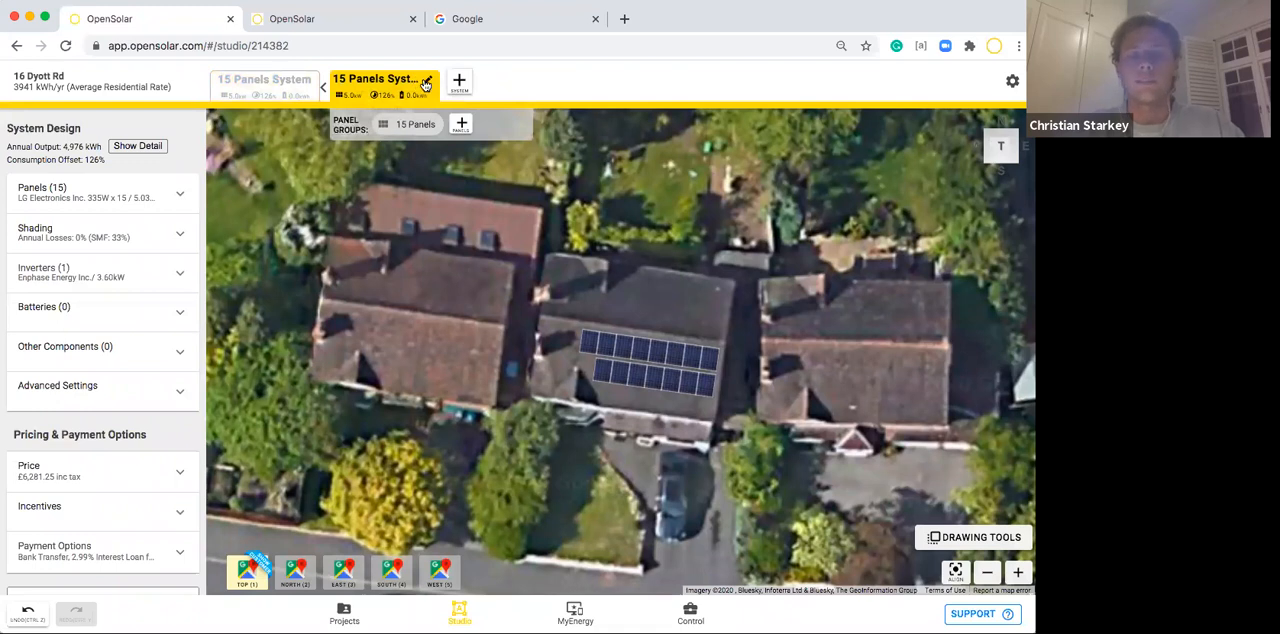
{"action": "left_click", "coordinate": [70, 316]}
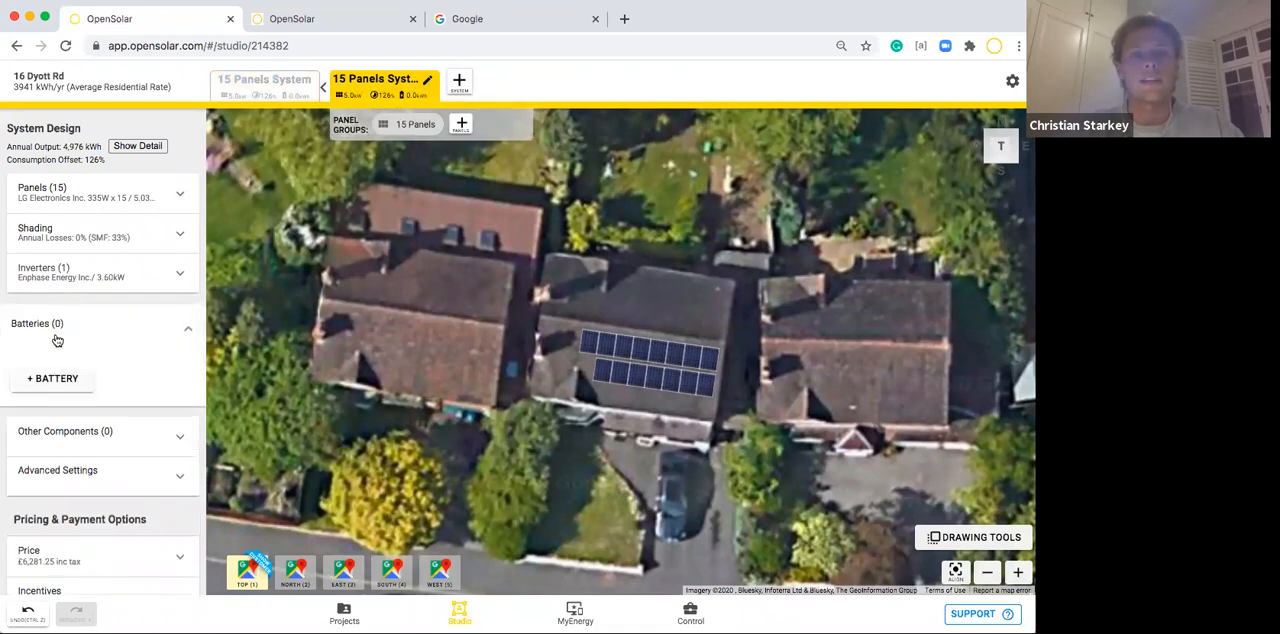
{"action": "left_click", "coordinate": [50, 378]}
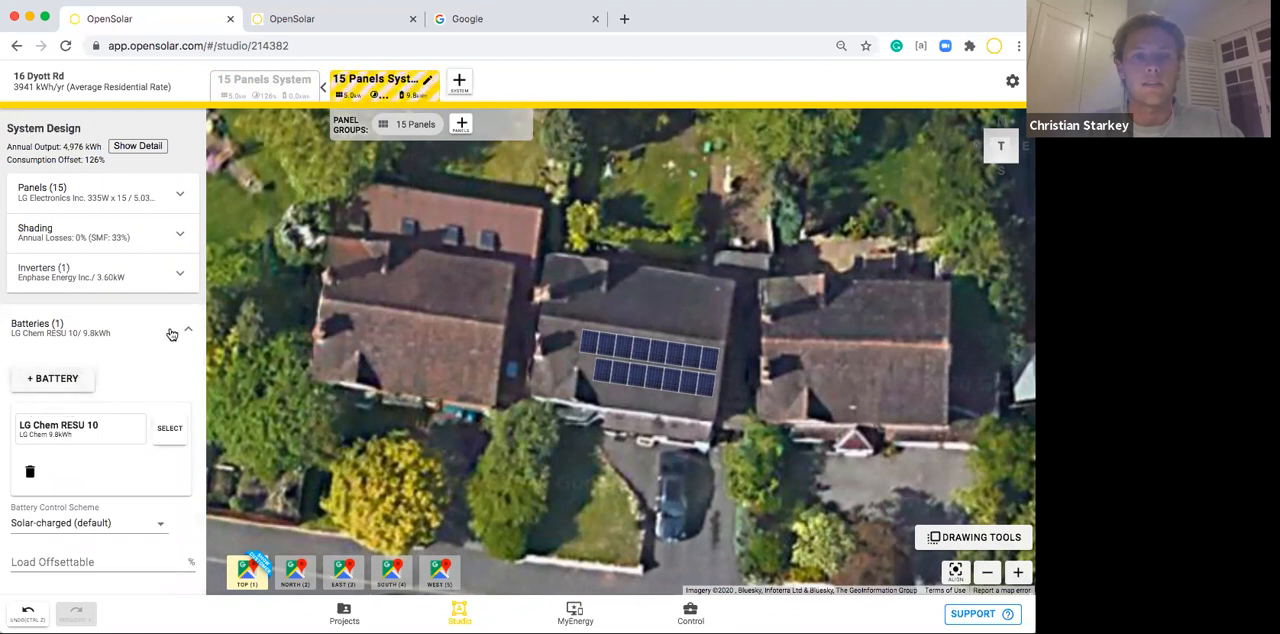
{"action": "left_click", "coordinate": [171, 333]}
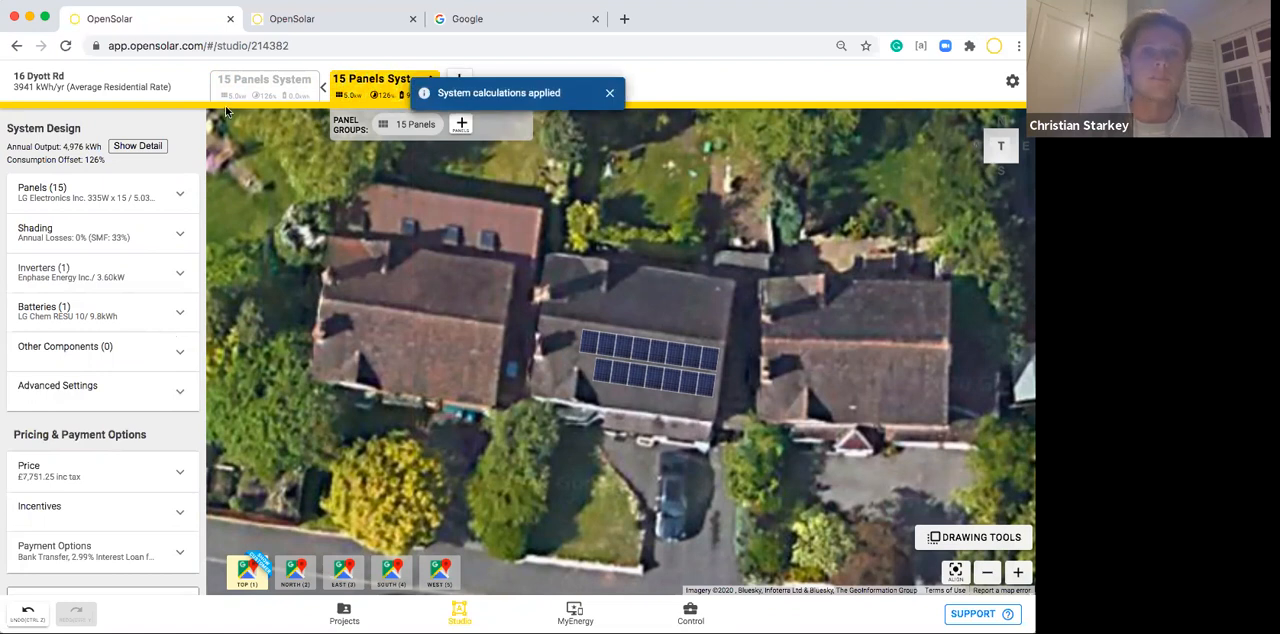
Rename the duplicated system with the battery as Solar + Battery and the original system as Solar.
{"action": "left_click", "coordinate": [429, 80]}
{"action": "type", "text": "Solar + Battery"}
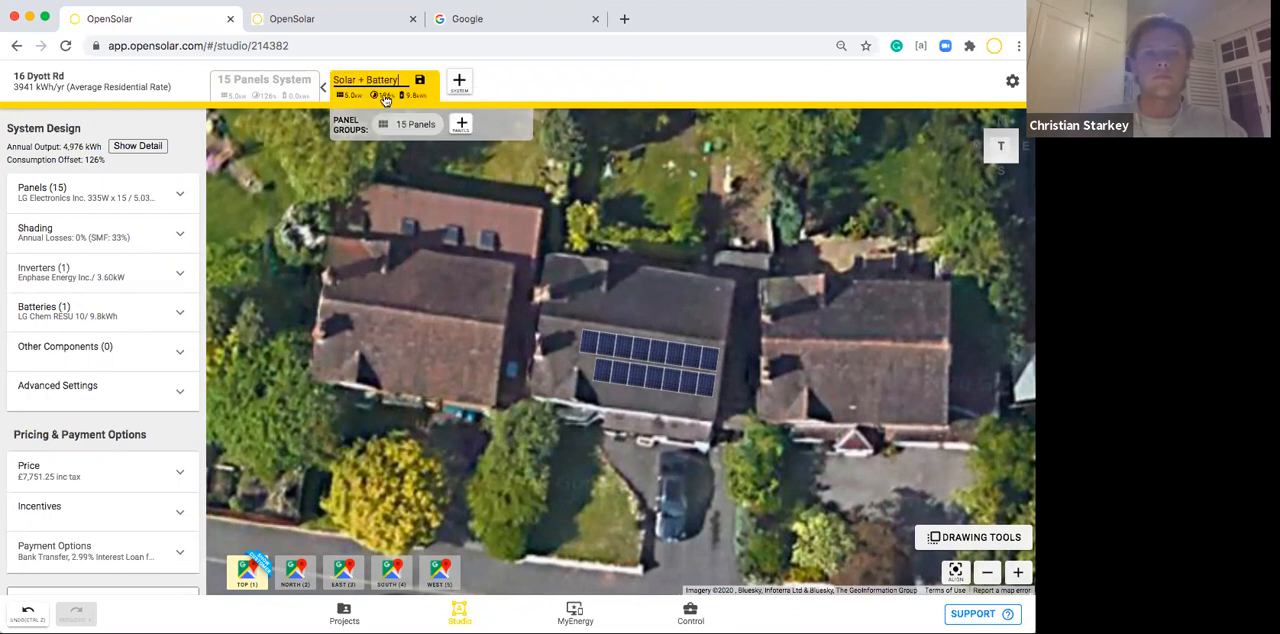
{"action": "left_click", "coordinate": [420, 80]}
{"action": "left_click", "coordinate": [264, 85]}
{"action": "left_click", "coordinate": [306, 82]}
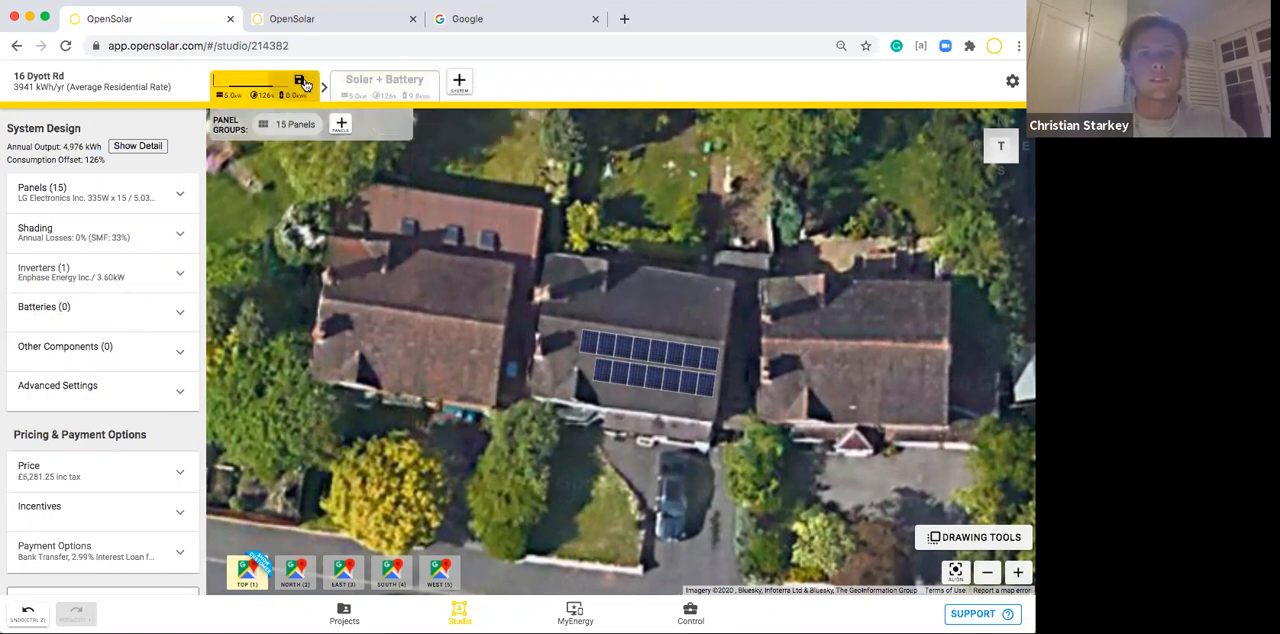
{"action": "type", "text": "Solar"}
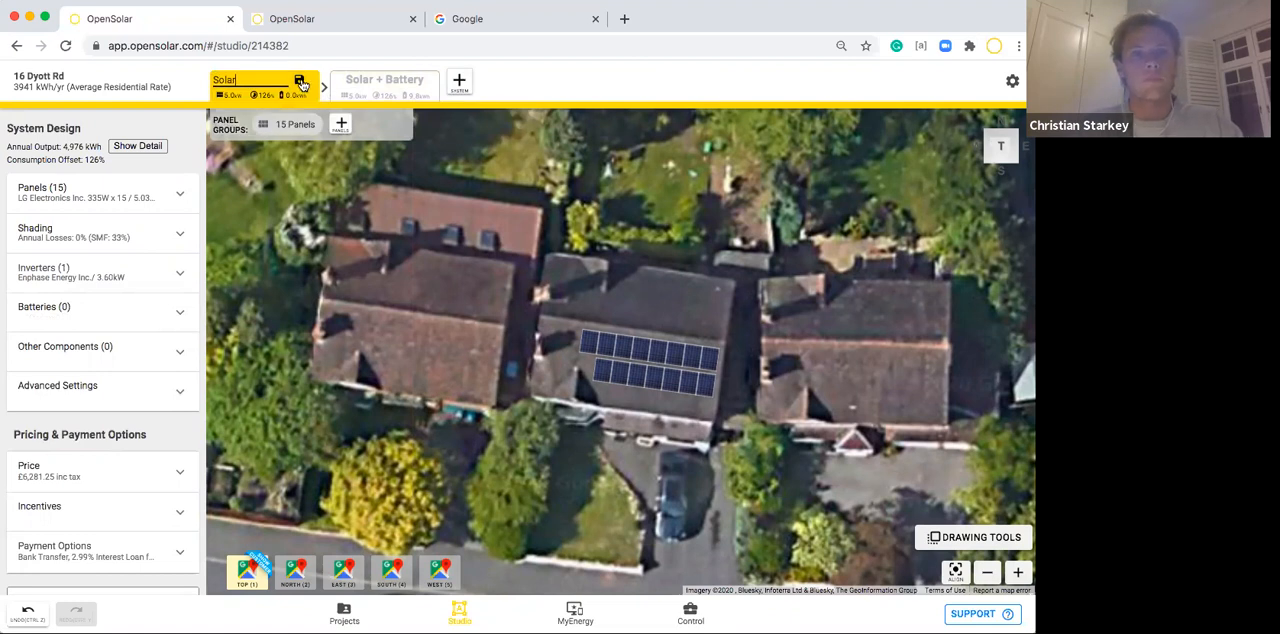
{"action": "left_click", "coordinate": [300, 83]}
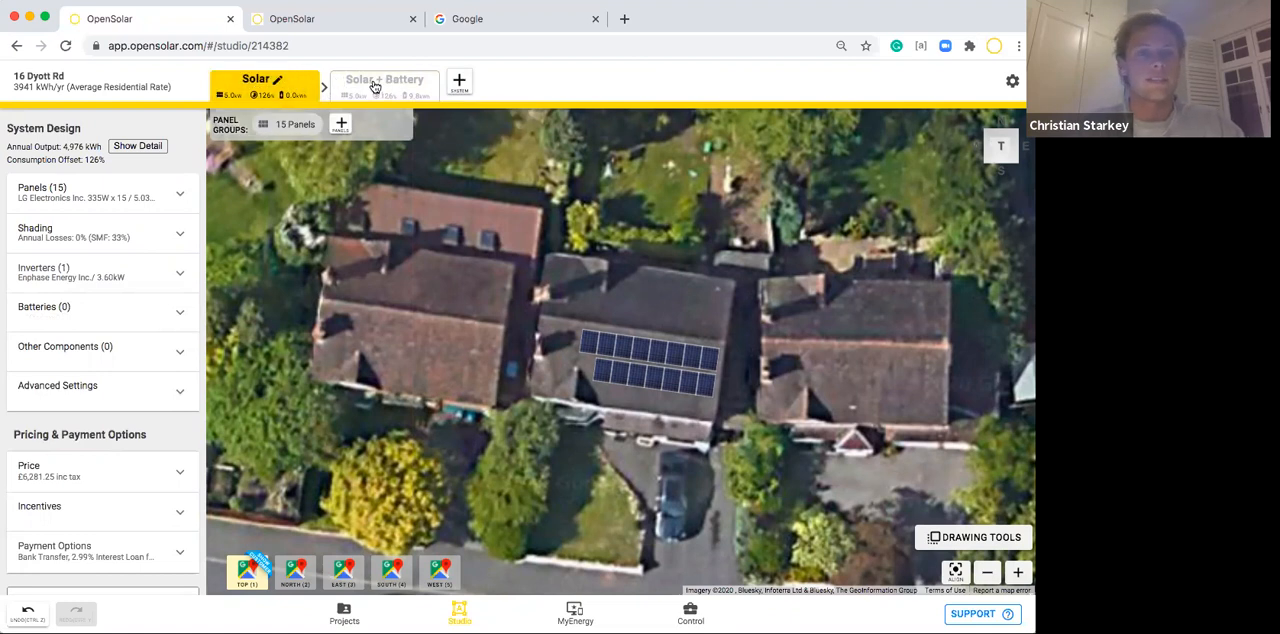
Switch to the Solar + Battery system and view its selected panel module.
{"action": "left_click", "coordinate": [374, 85]}
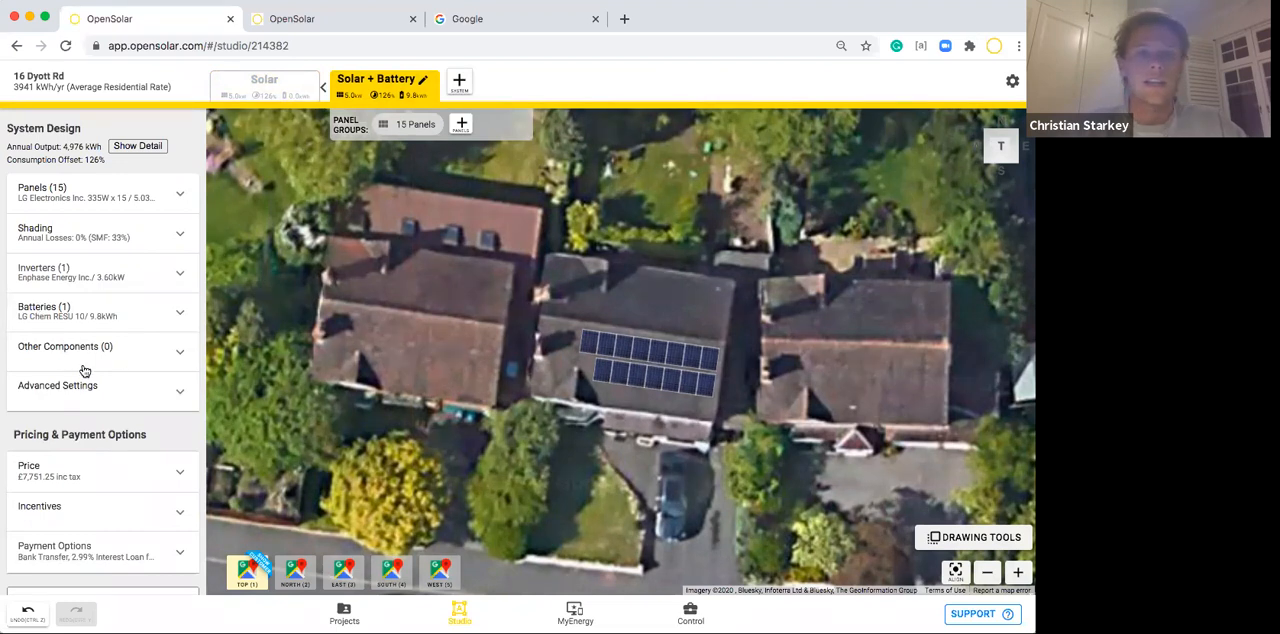
{"action": "left_click", "coordinate": [157, 204]}
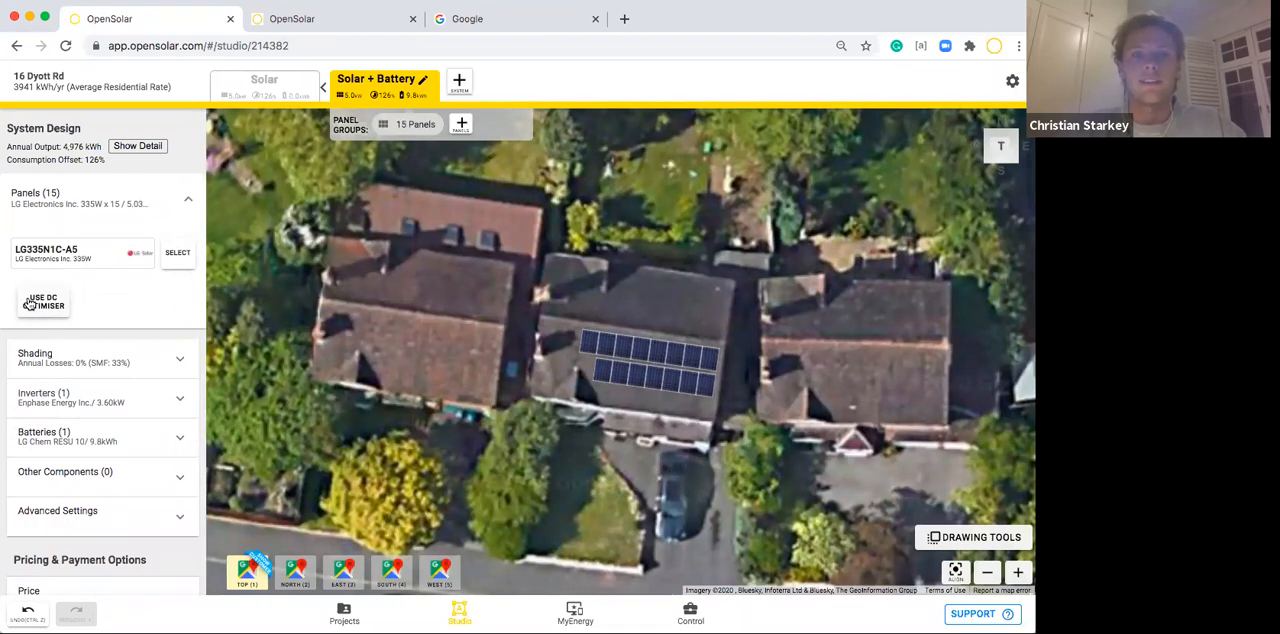
{"action": "left_click", "coordinate": [173, 205]}
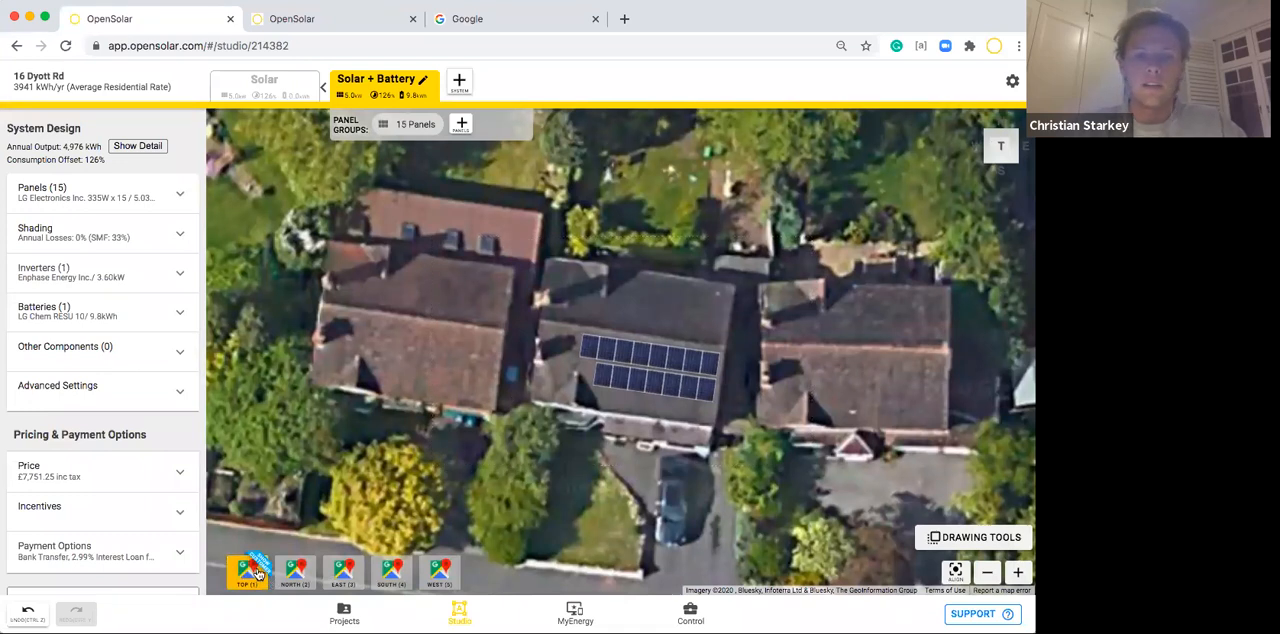
Look over the map types offered for the top view, keeping Google Vertical.
{"action": "left_click", "coordinate": [257, 571]}
{"action": "left_click", "coordinate": [104, 308]}
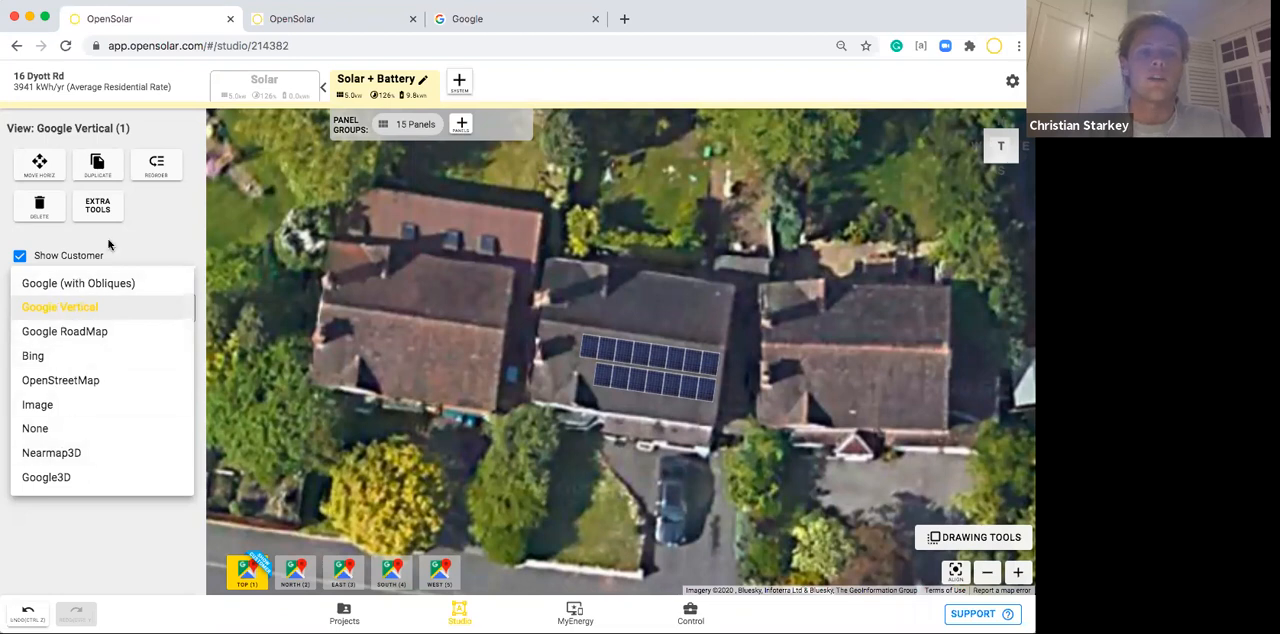
{"action": "left_click", "coordinate": [158, 250]}
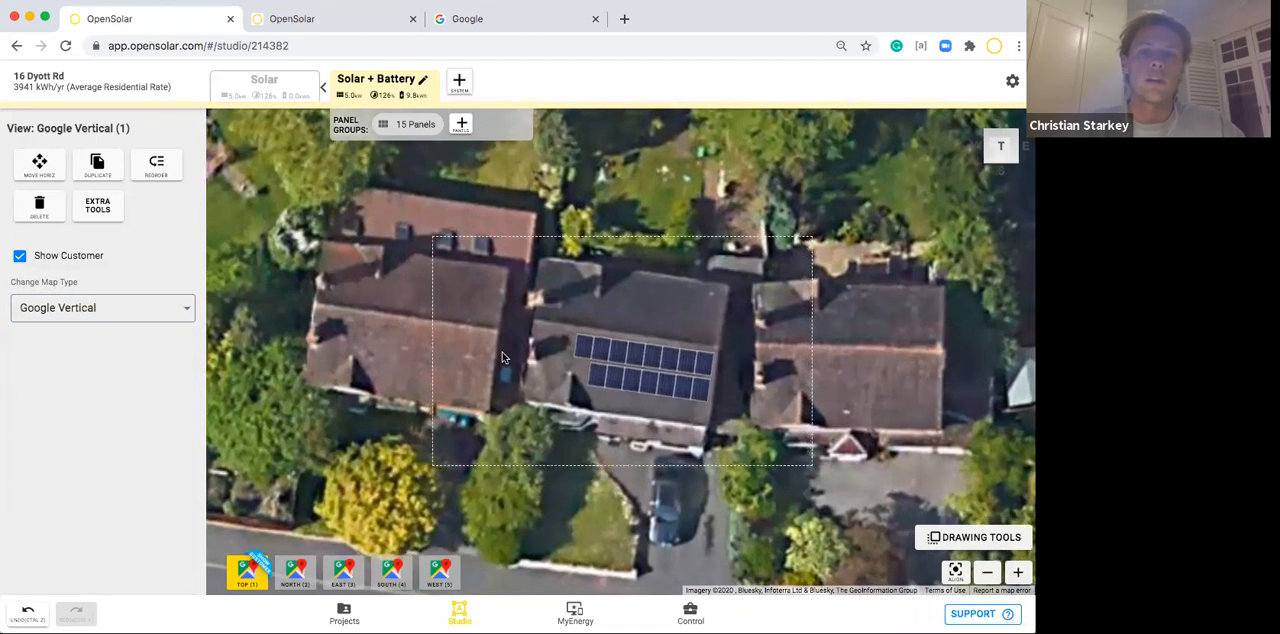
{"action": "left_click", "coordinate": [503, 358]}
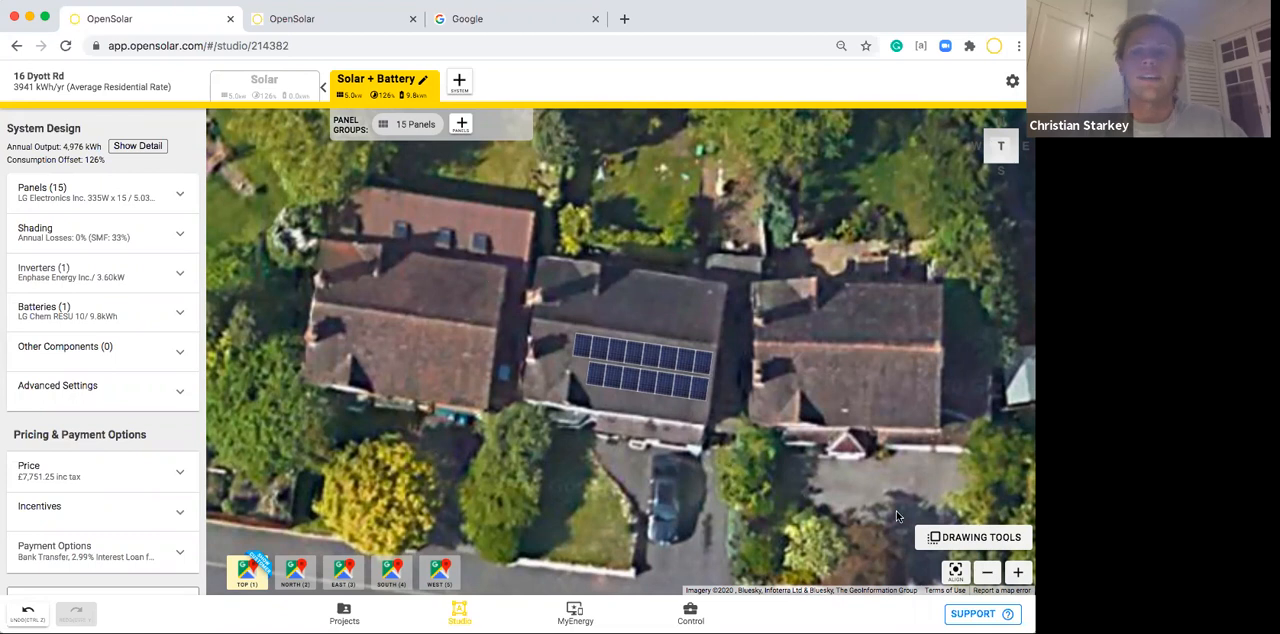
Draw a four-sided roof facet of about 52 m² around the panels on the central house's street-side slope.
{"action": "left_click", "coordinate": [957, 540]}
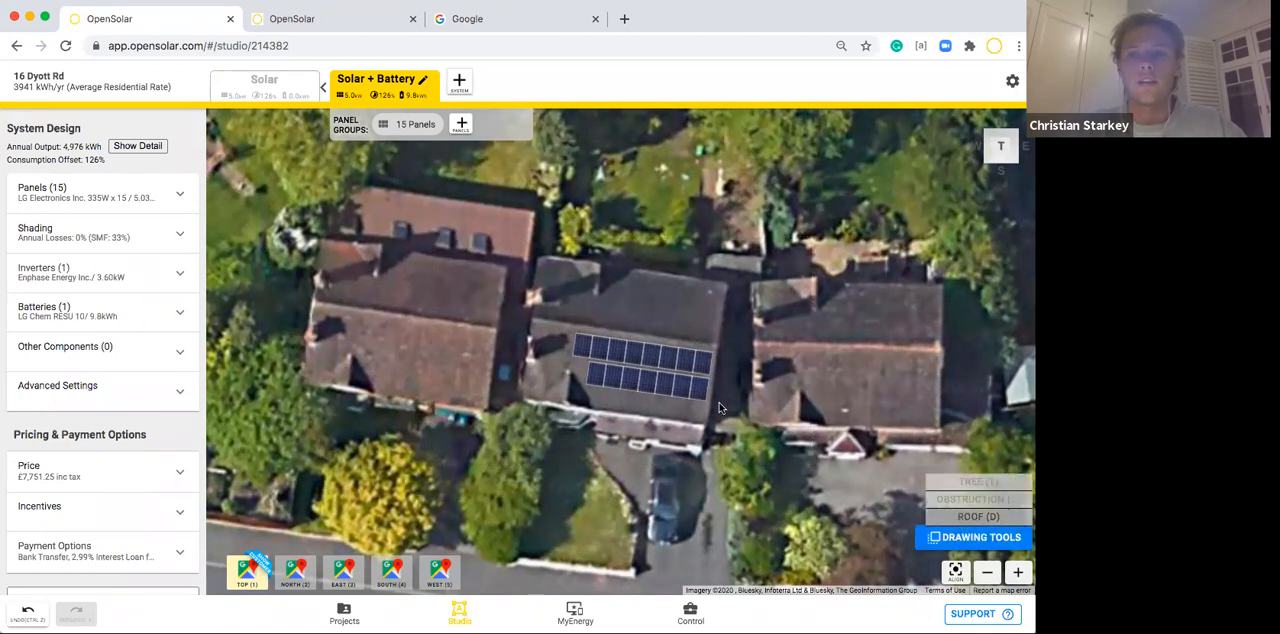
{"action": "left_click", "coordinate": [529, 317]}
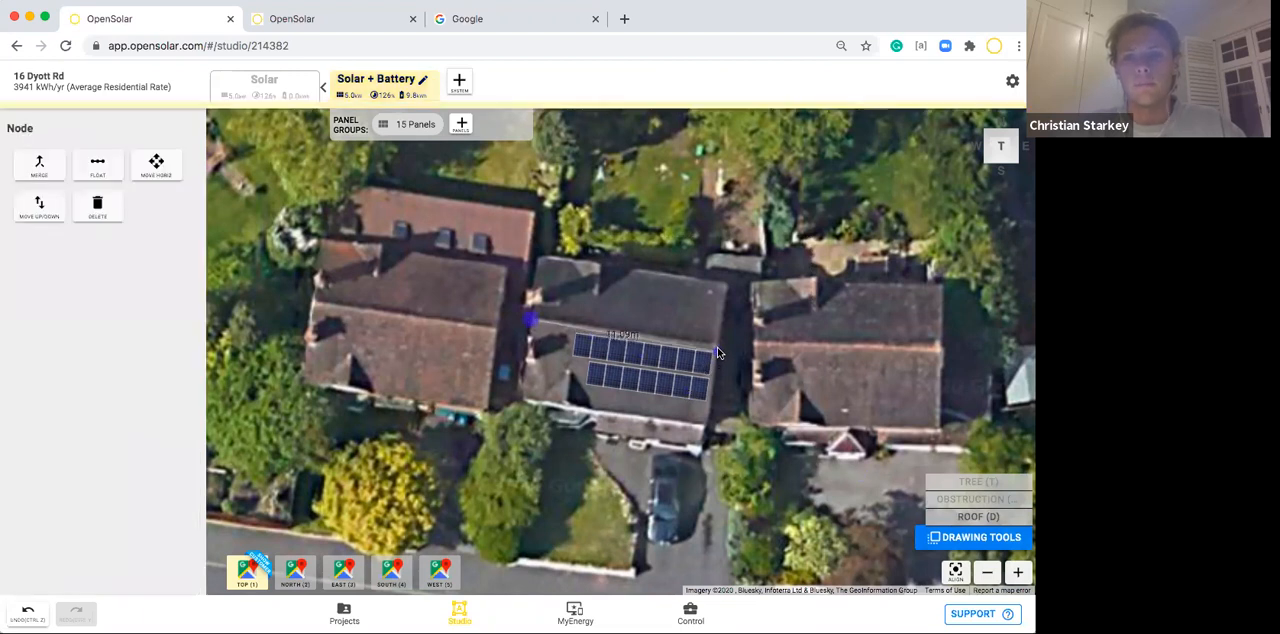
{"action": "left_click", "coordinate": [717, 344]}
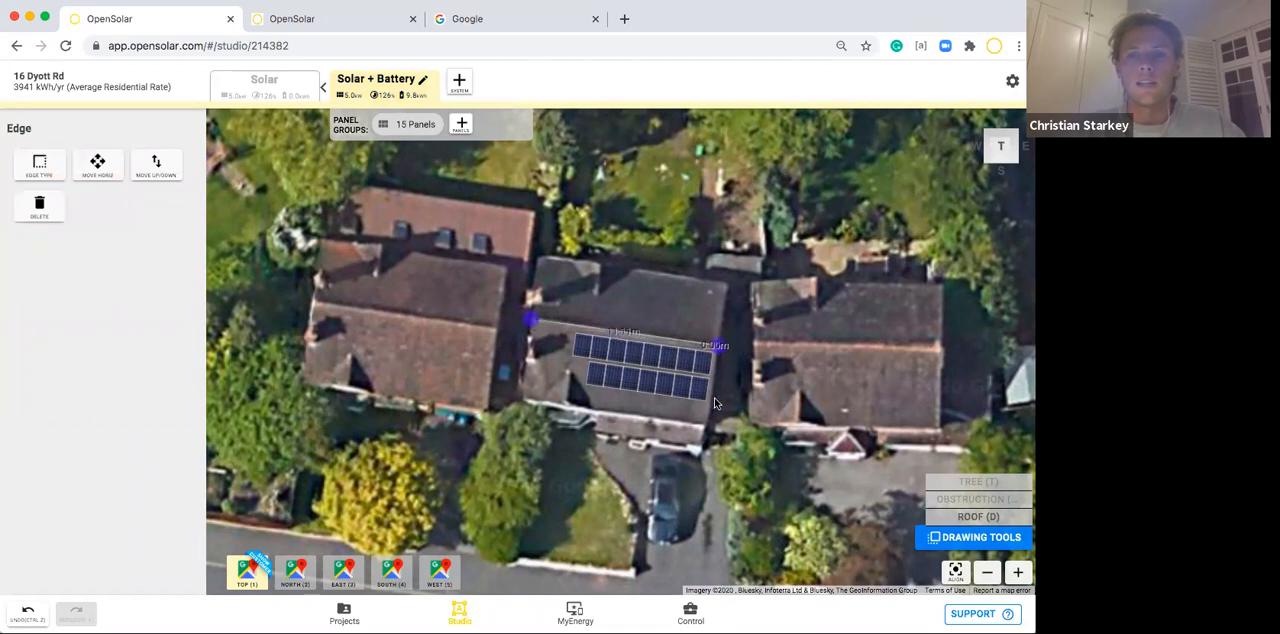
{"action": "left_click", "coordinate": [707, 426]}
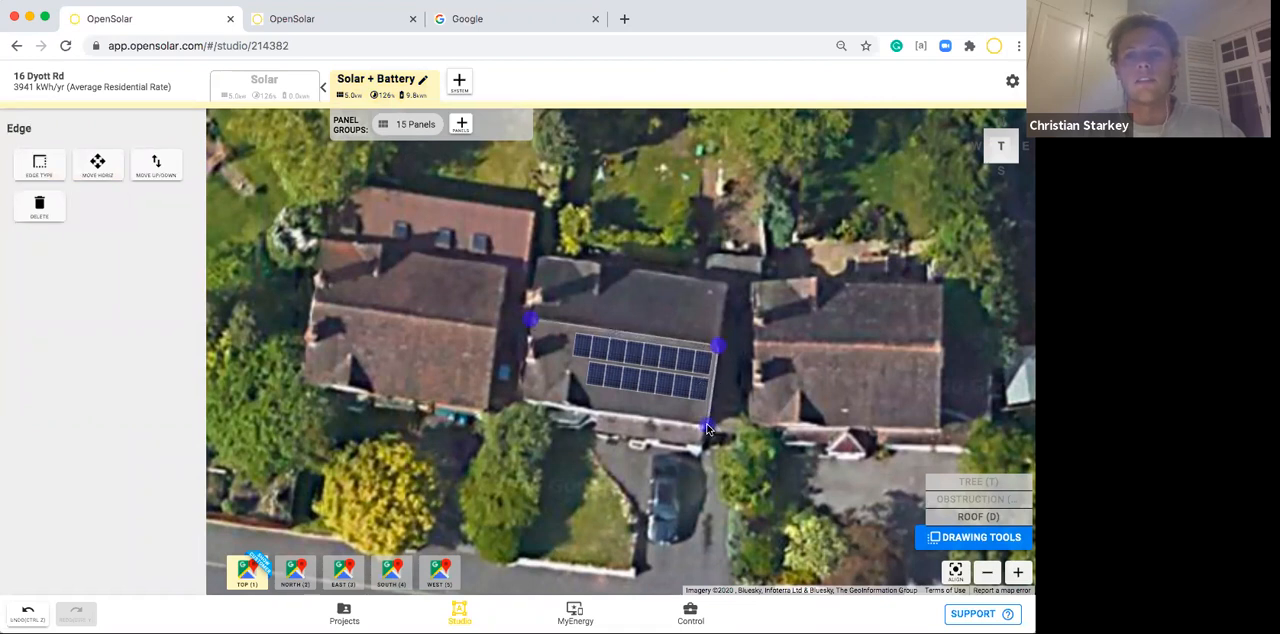
{"action": "left_click", "coordinate": [523, 398]}
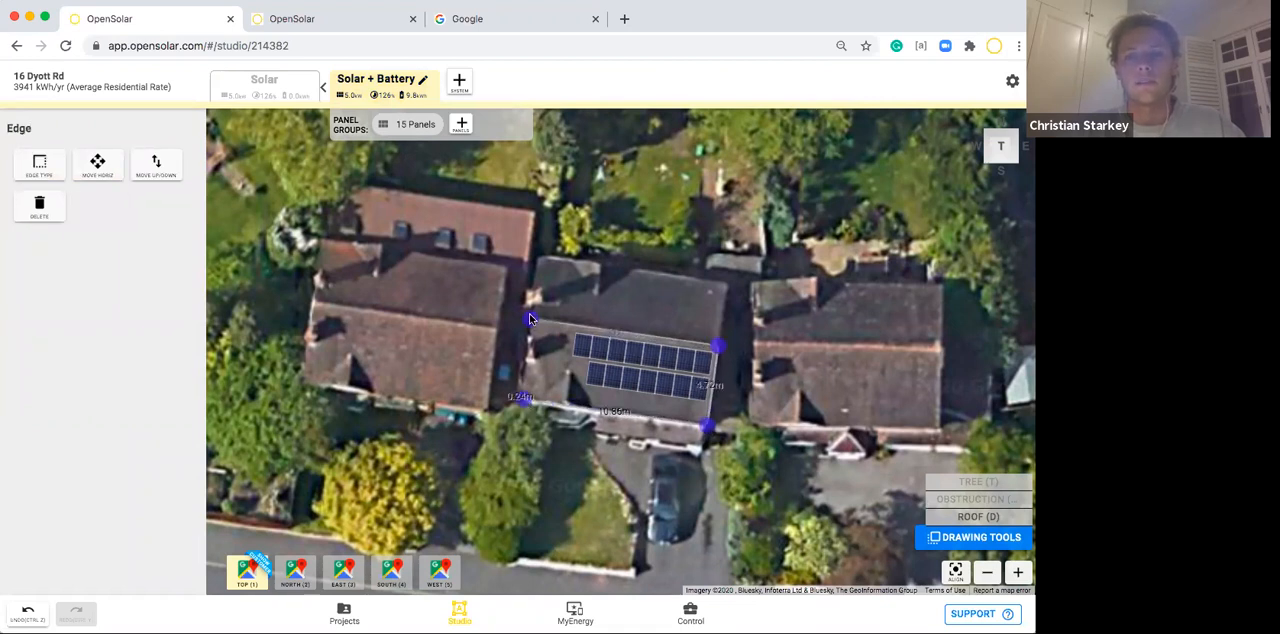
{"action": "left_click", "coordinate": [530, 319]}
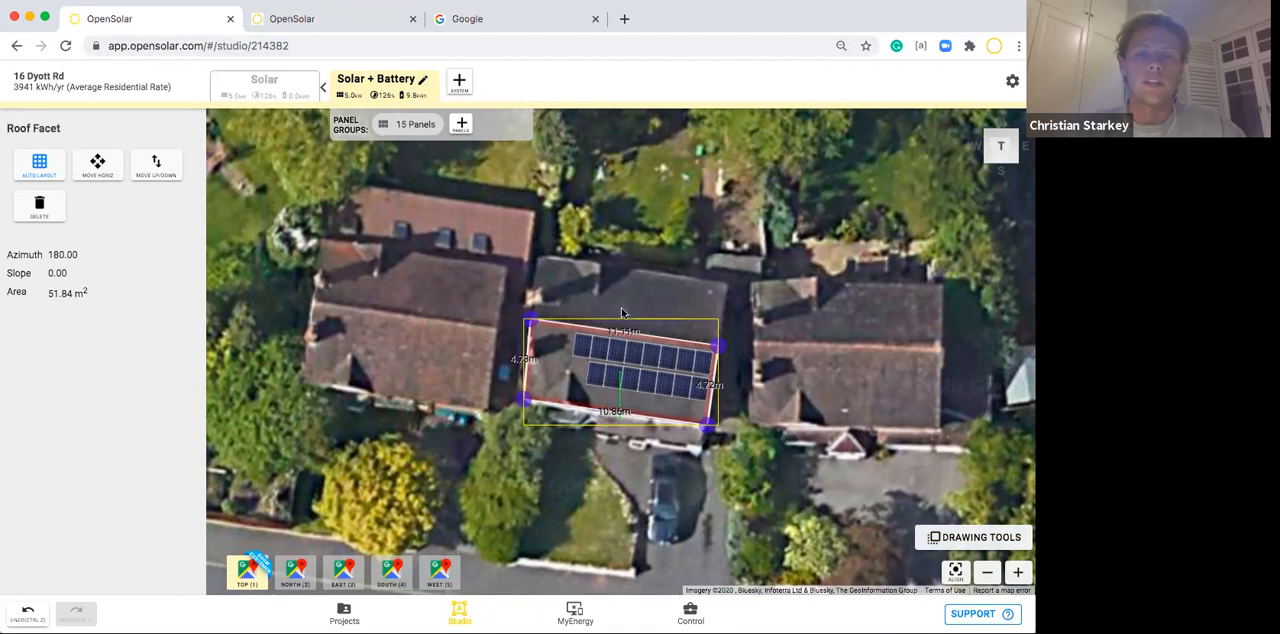
{"action": "left_click", "coordinate": [647, 131]}
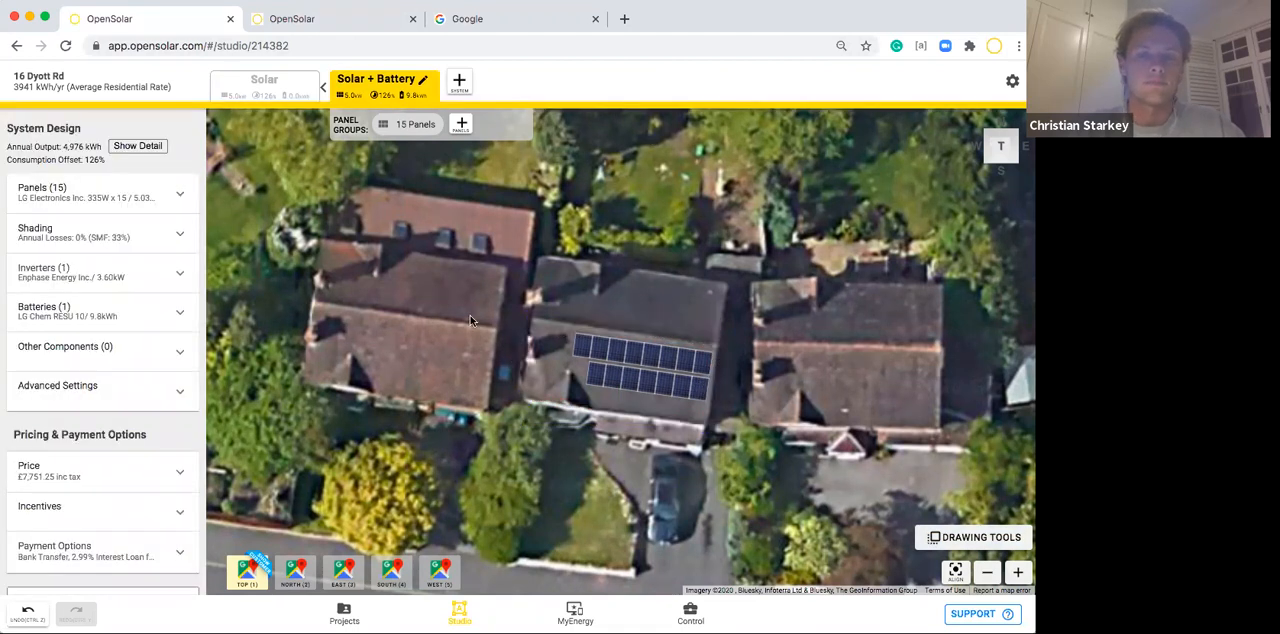
Switch to the Solar system and set its pricing scheme to Markup Percentage 10%.
{"action": "scroll", "coordinate": [112, 403], "scroll_direction": "down", "scroll_amount": 2}
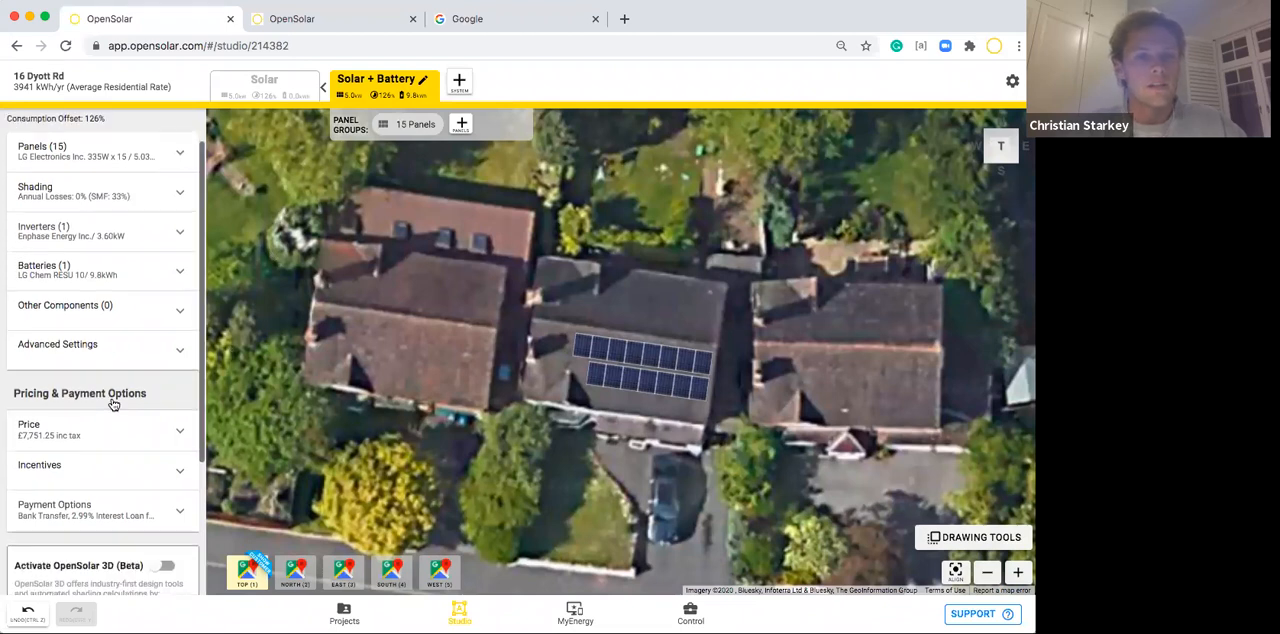
{"action": "scroll", "coordinate": [112, 403], "scroll_direction": "up", "scroll_amount": 2}
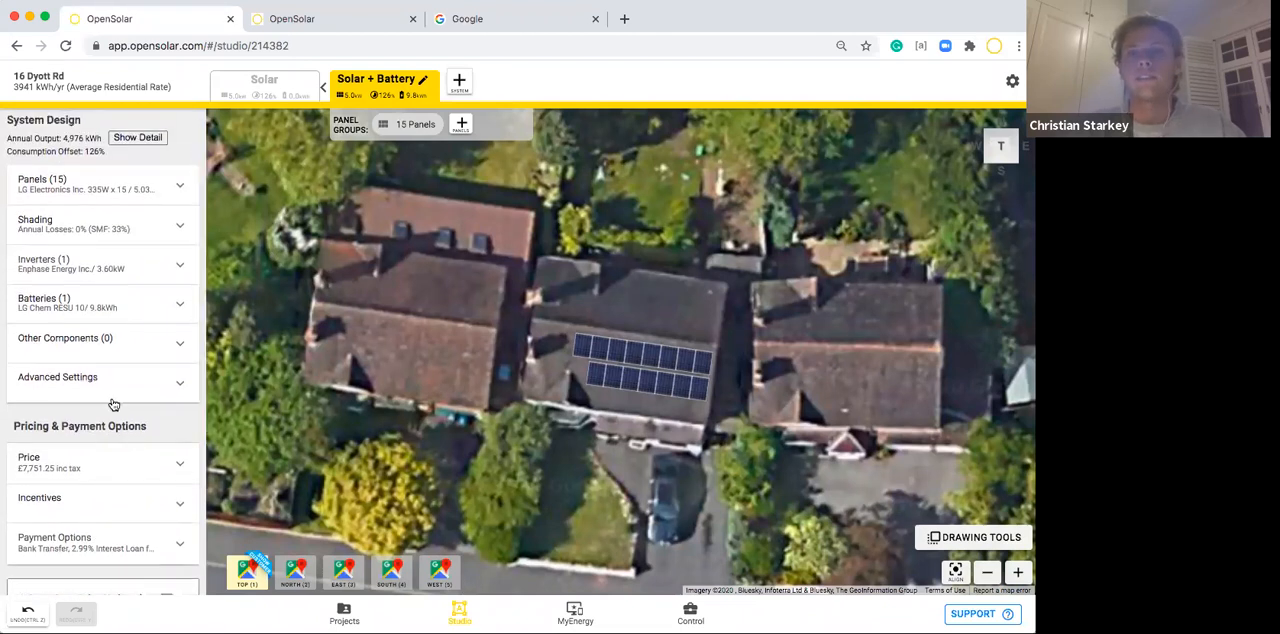
{"action": "scroll", "coordinate": [113, 404], "scroll_direction": "down", "scroll_amount": 4}
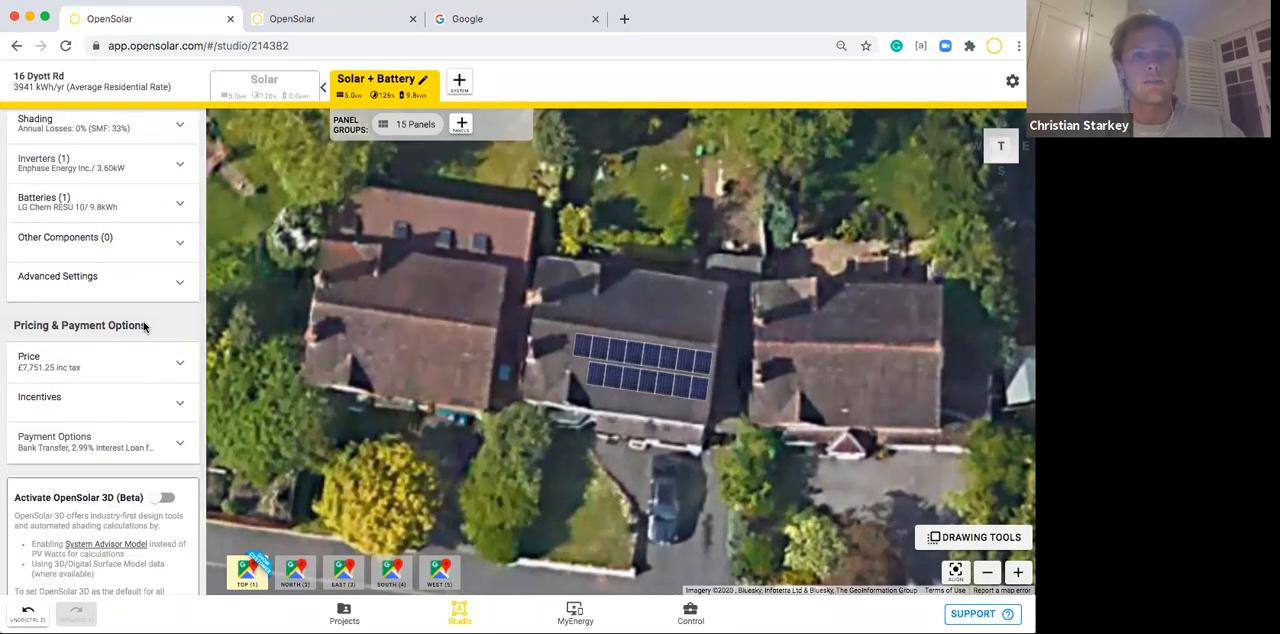
{"action": "left_click", "coordinate": [264, 80]}
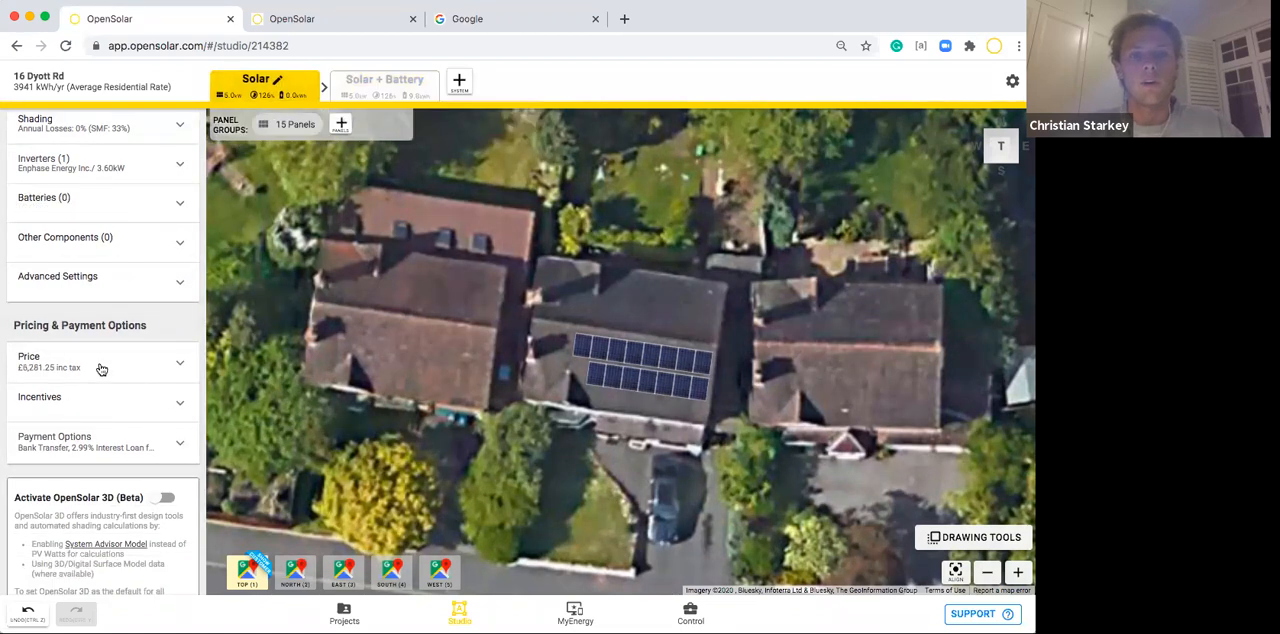
{"action": "left_click", "coordinate": [104, 368]}
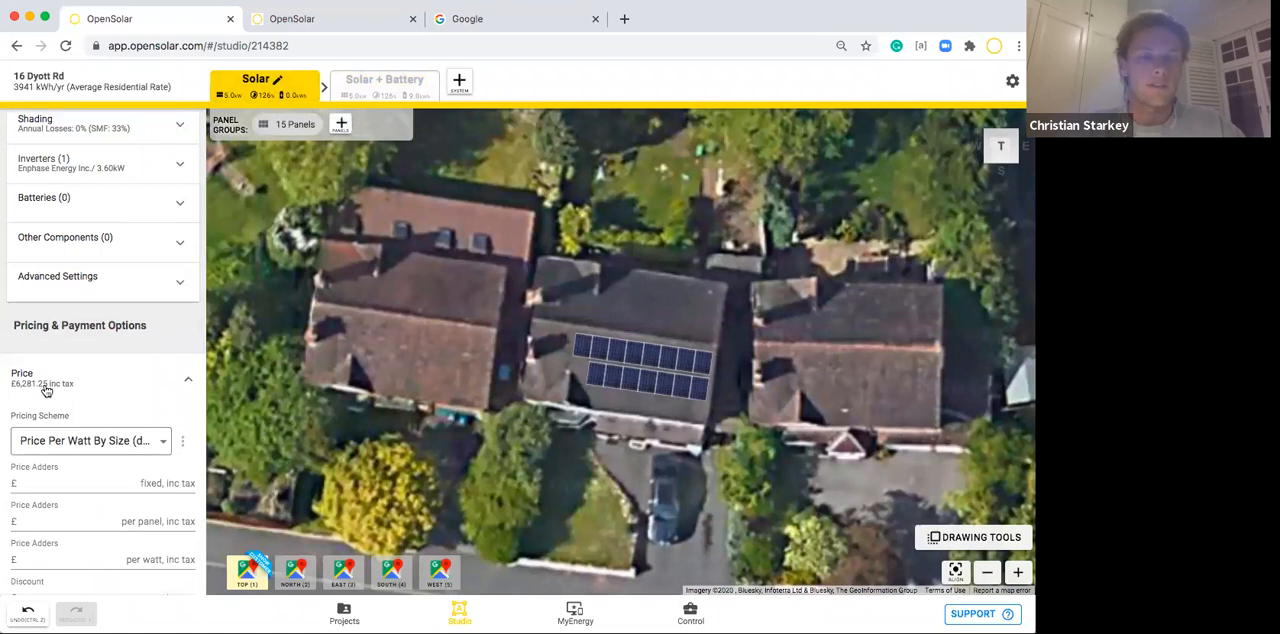
{"action": "scroll", "coordinate": [44, 390], "scroll_direction": "down", "scroll_amount": 2}
{"action": "left_click", "coordinate": [98, 349]}
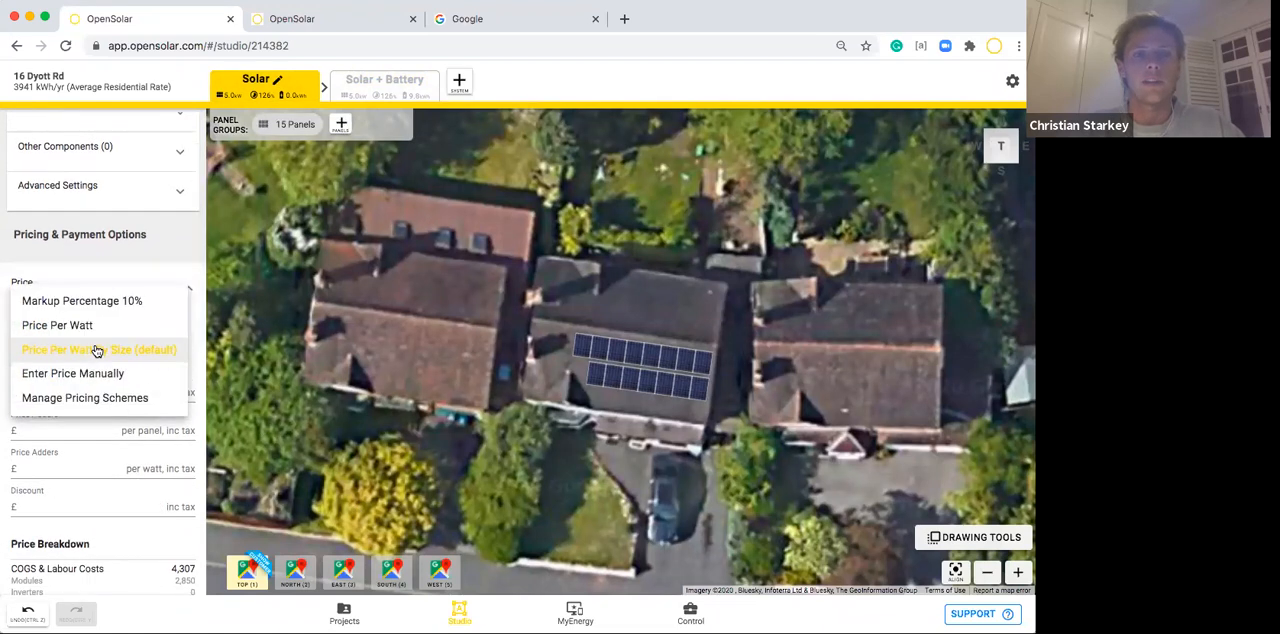
{"action": "left_click", "coordinate": [55, 307]}
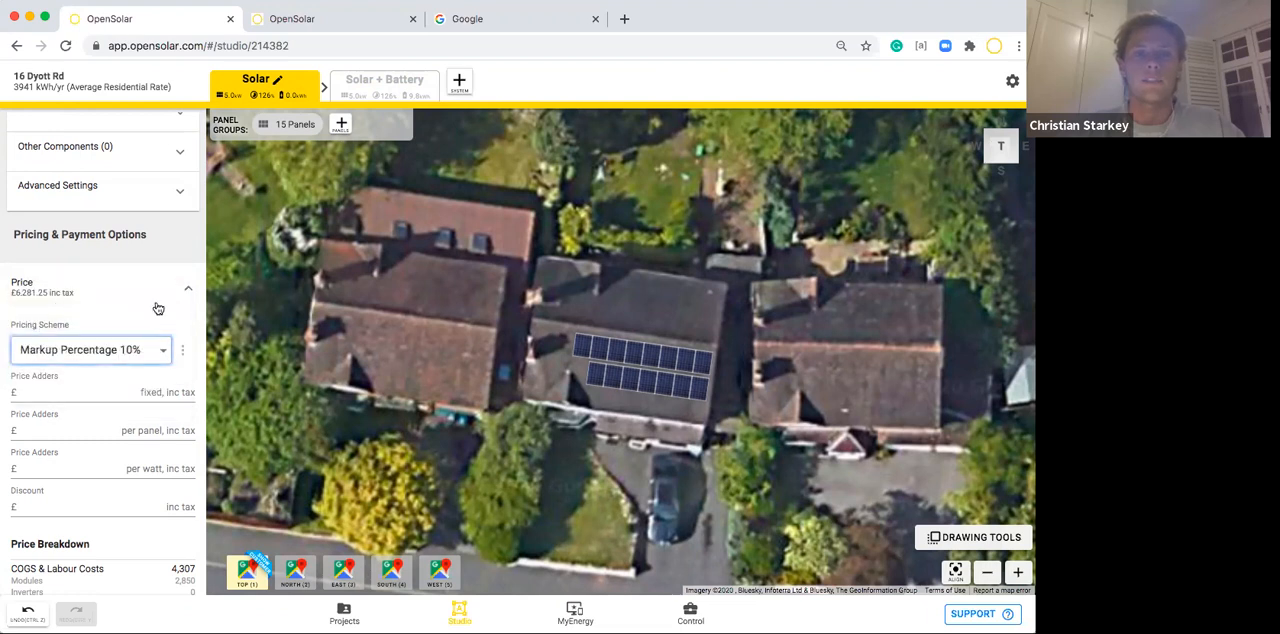
Examine the Solar system's price breakdown, including the total costs, markup base price, total system price and margin.
{"action": "scroll", "coordinate": [170, 315], "scroll_direction": "down", "scroll_amount": 5}
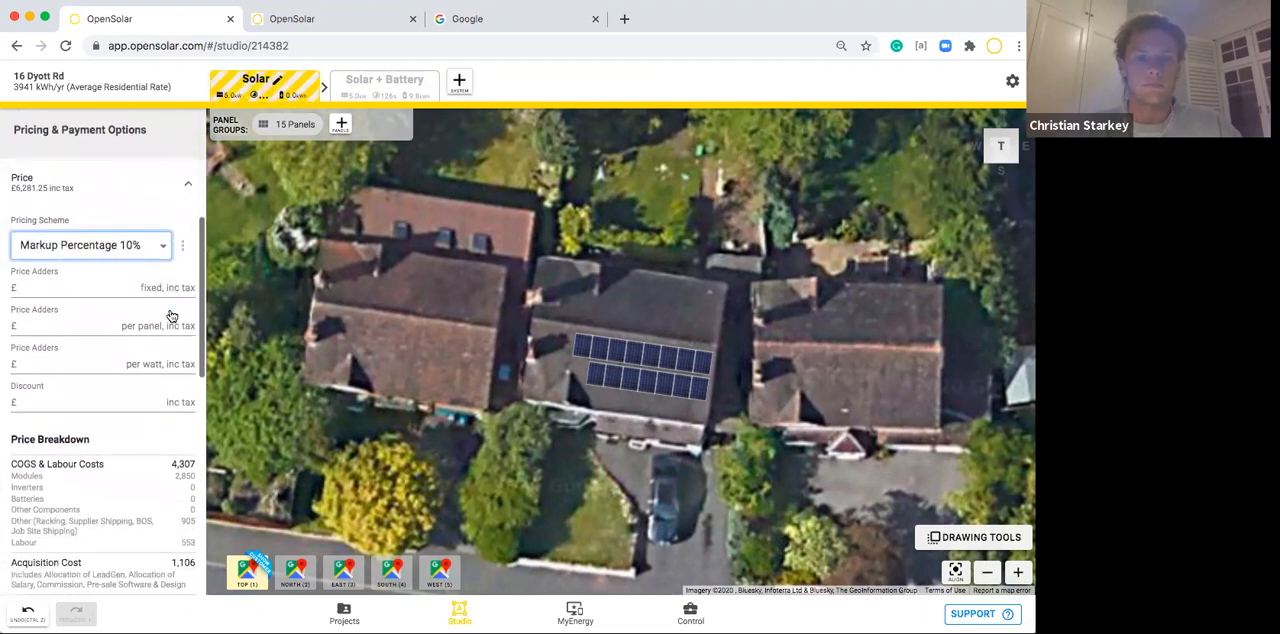
{"action": "scroll", "coordinate": [170, 311], "scroll_direction": "down", "scroll_amount": 1}
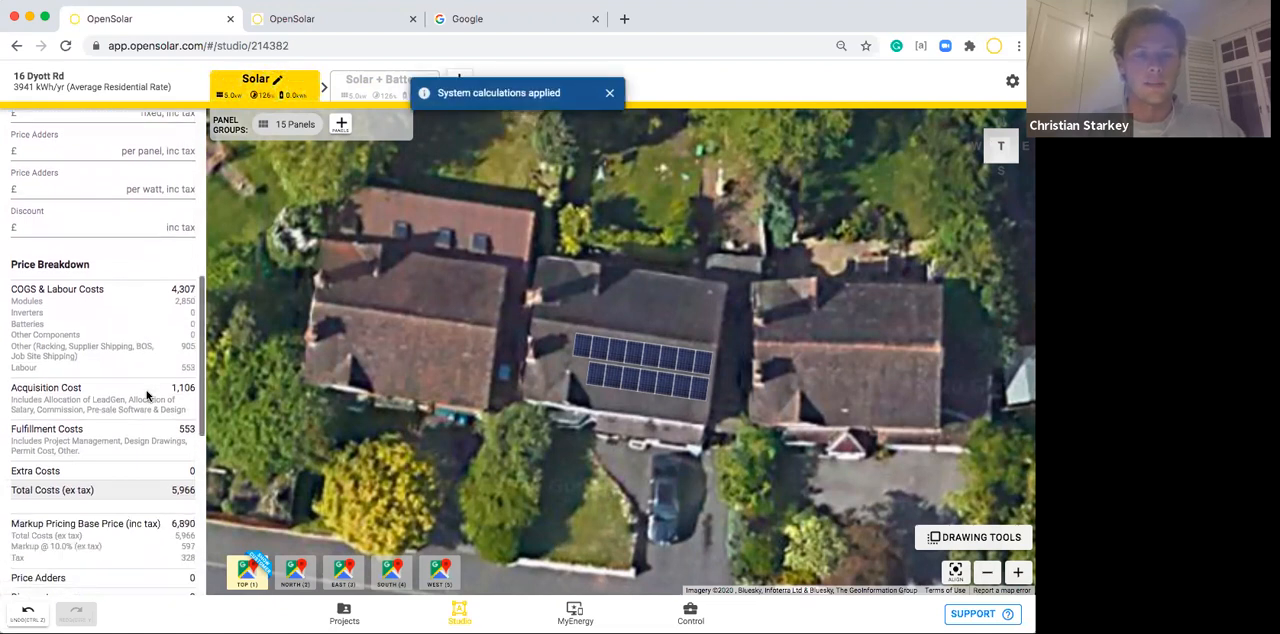
{"action": "scroll", "coordinate": [146, 395], "scroll_direction": "up", "scroll_amount": 2}
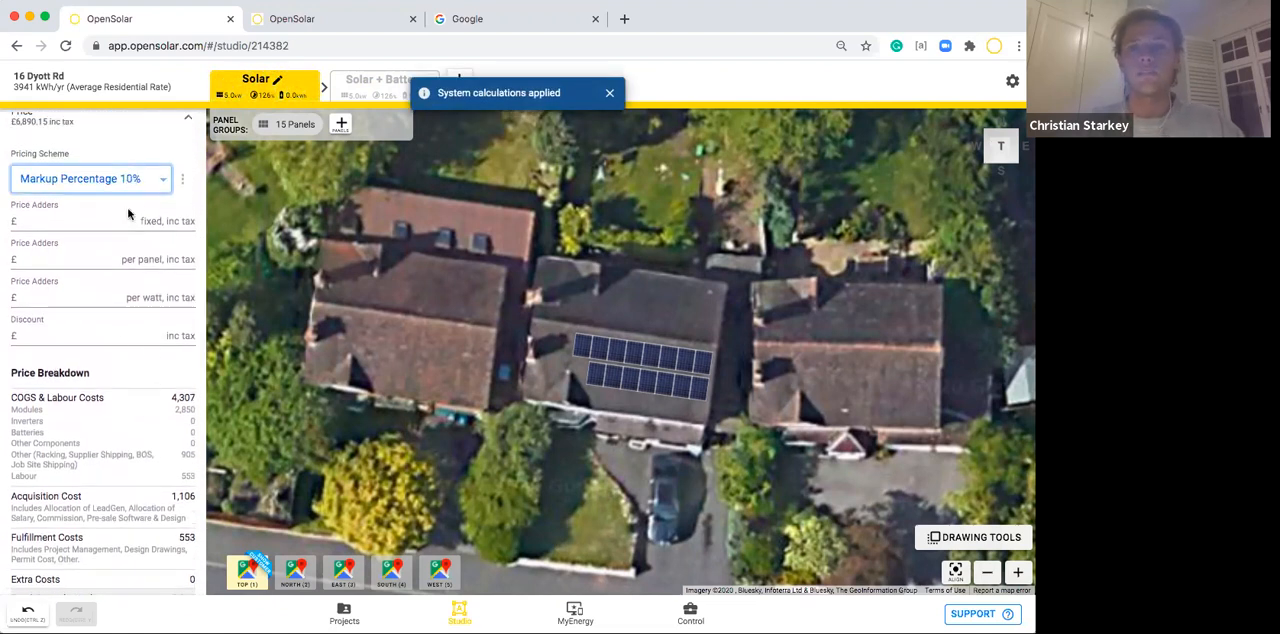
{"action": "scroll", "coordinate": [120, 400], "scroll_direction": "down", "scroll_amount": 2}
{"action": "scroll", "coordinate": [117, 399], "scroll_direction": "down", "scroll_amount": 2}
{"action": "left_click_drag", "start_coordinate": [171, 399], "coordinate": [193, 399]}
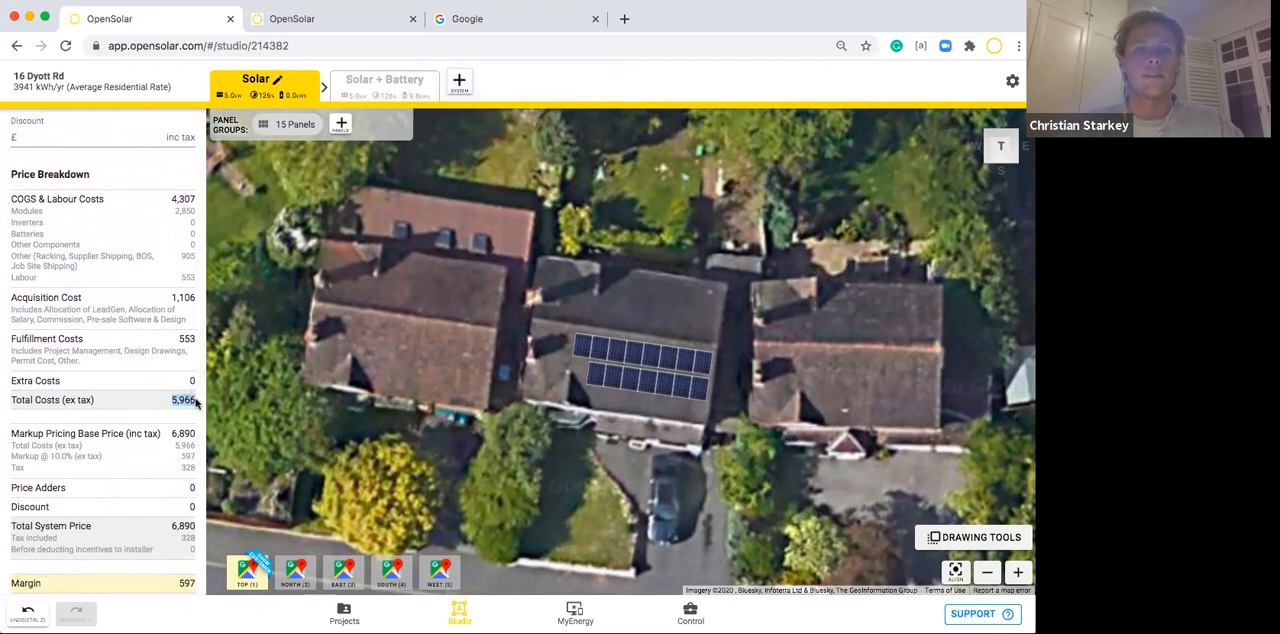
{"action": "left_click", "coordinate": [147, 426]}
{"action": "scroll", "coordinate": [145, 428], "scroll_direction": "down", "scroll_amount": 2}
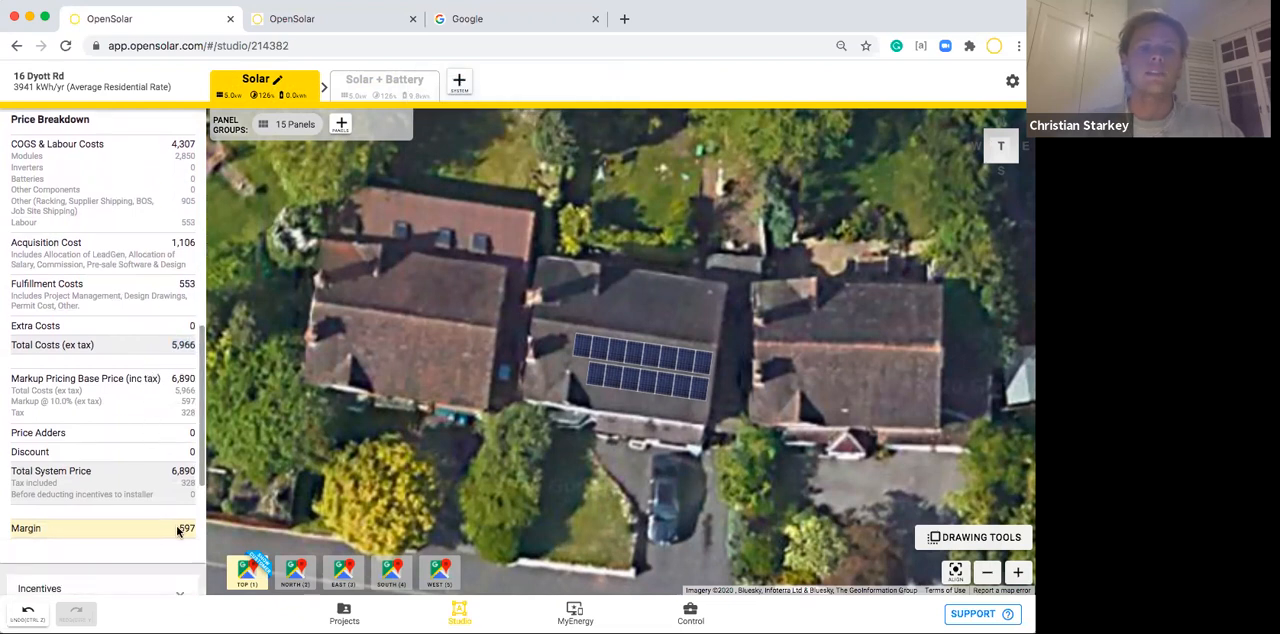
{"action": "left_click", "coordinate": [130, 492]}
{"action": "scroll", "coordinate": [130, 480], "scroll_direction": "up", "scroll_amount": 3}
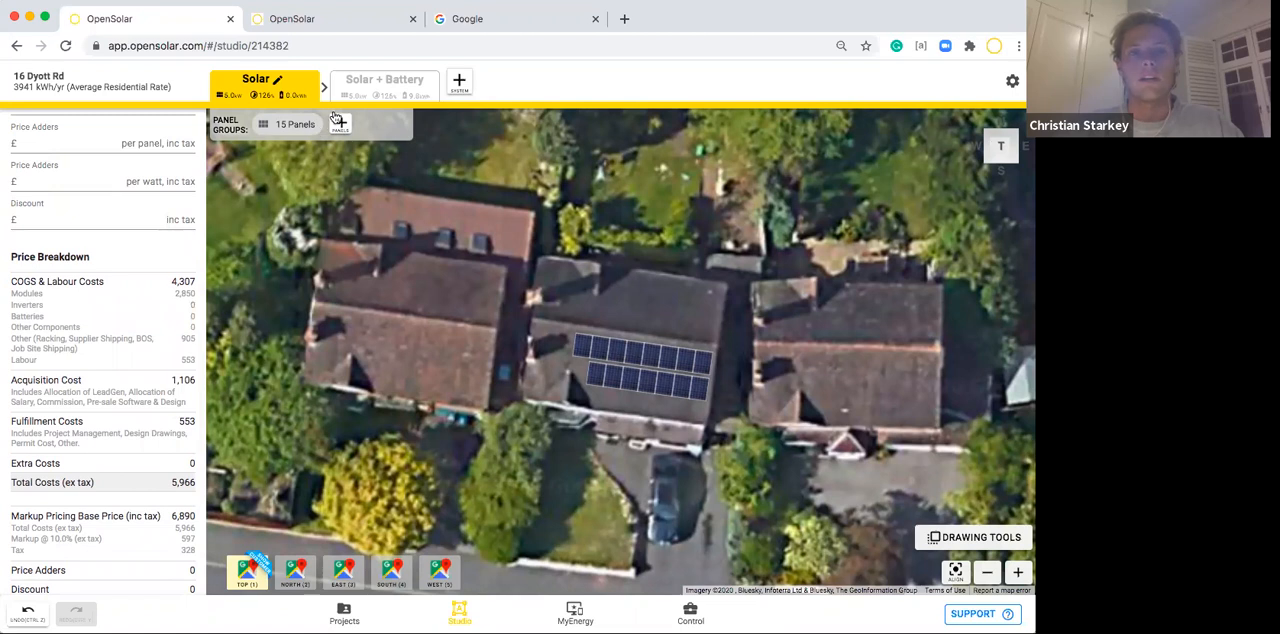
Switch to the Solar + Battery system and review its price breakdown down to the margin.
{"action": "left_click", "coordinate": [356, 80]}
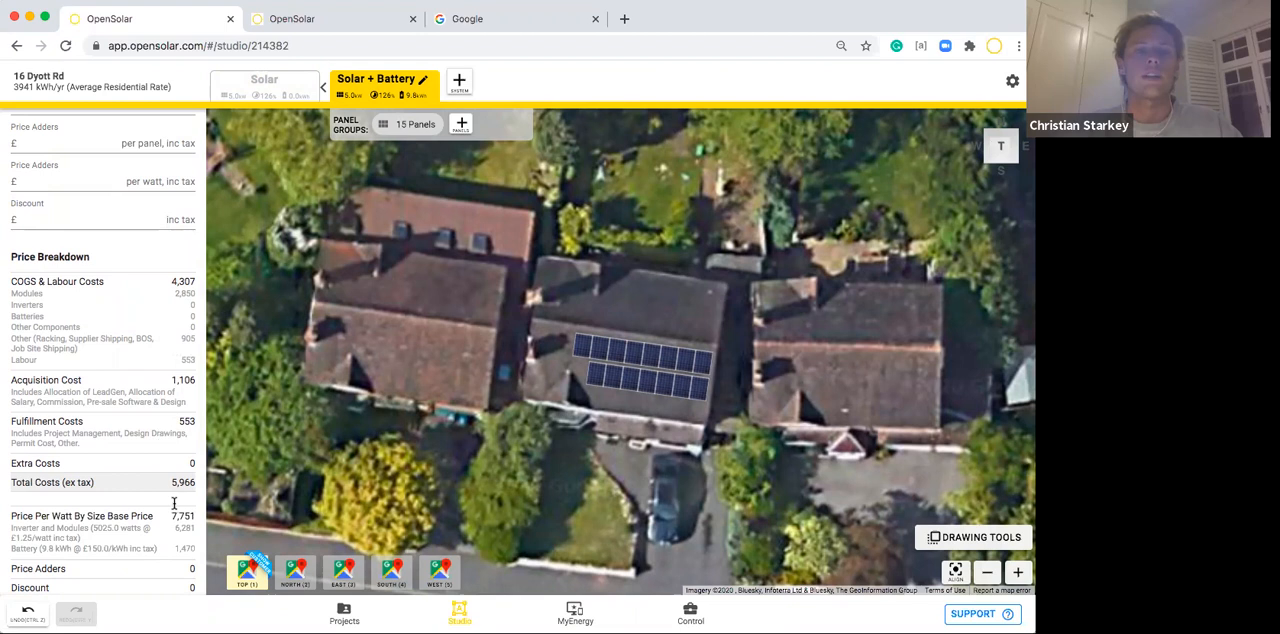
{"action": "scroll", "coordinate": [170, 505], "scroll_direction": "down", "scroll_amount": 2}
{"action": "scroll", "coordinate": [141, 579], "scroll_direction": "down", "scroll_amount": 1}
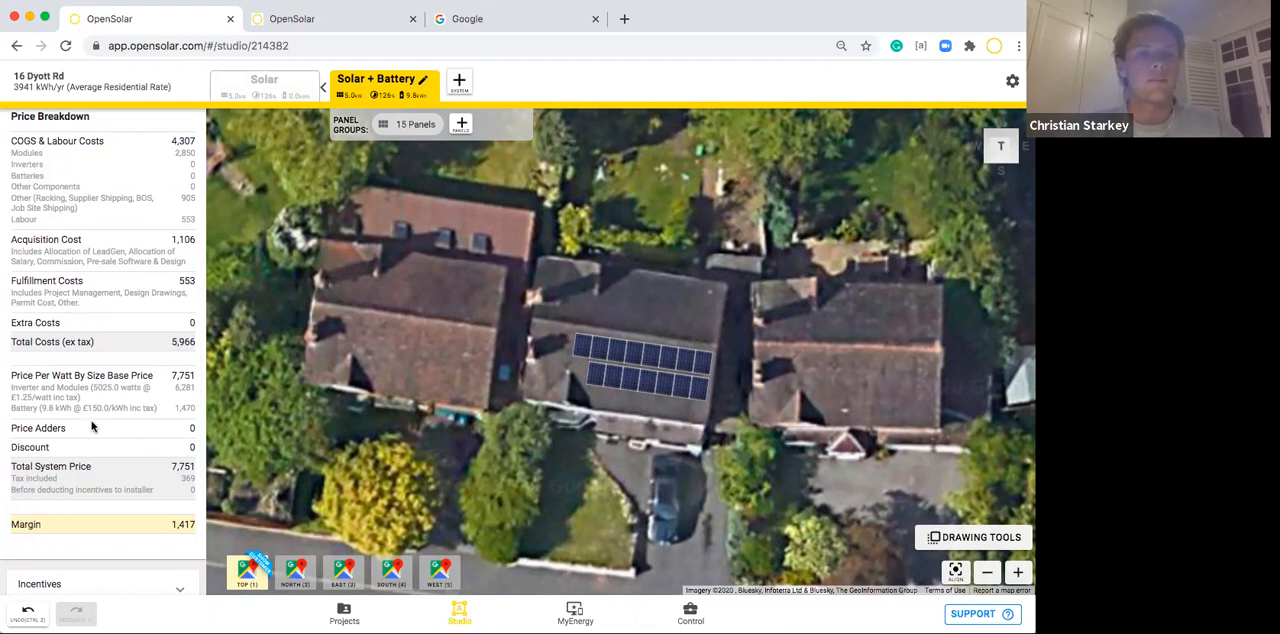
{"action": "scroll", "coordinate": [84, 424], "scroll_direction": "up", "scroll_amount": 5}
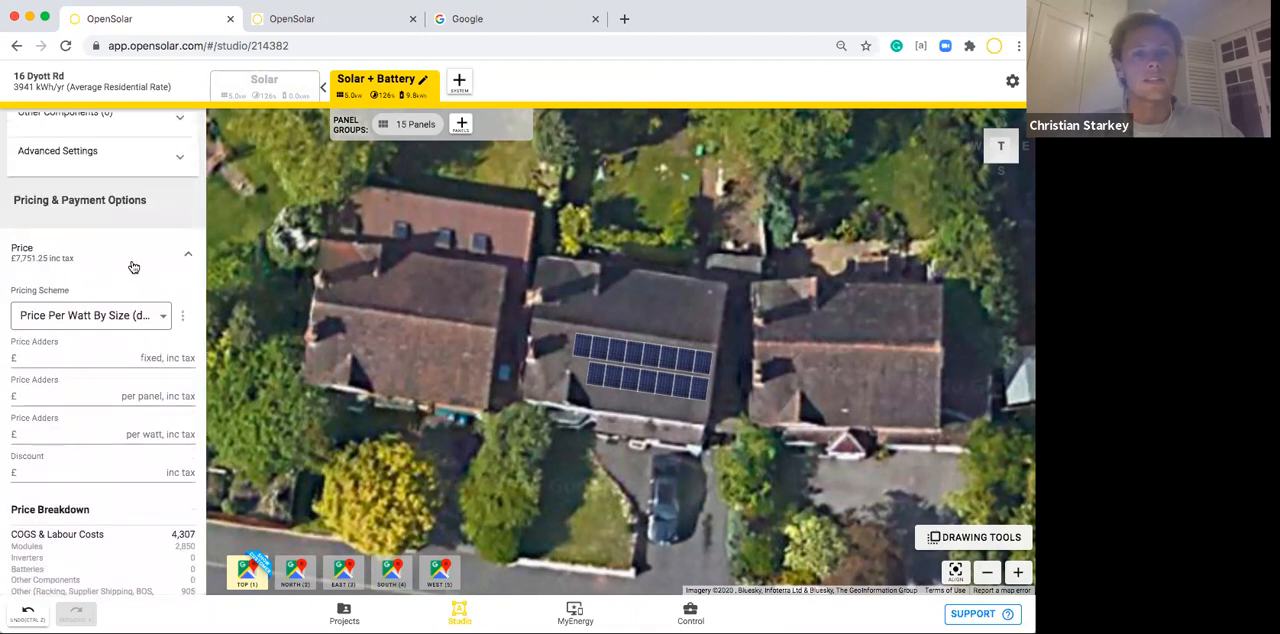
{"action": "left_click", "coordinate": [135, 264]}
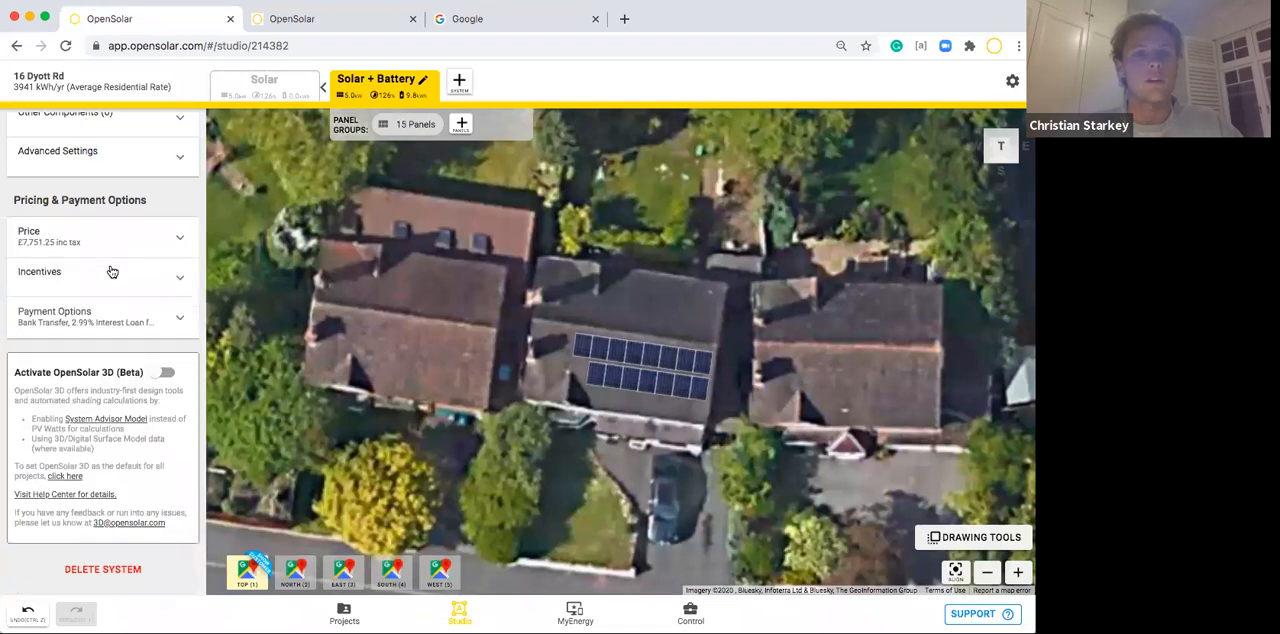
Override the default payment options with 3.99% Interest Loan for 5 Years, Bank Transfer and Flexible 9 Year Lease for Solar + Battery.
{"action": "left_click", "coordinate": [57, 316]}
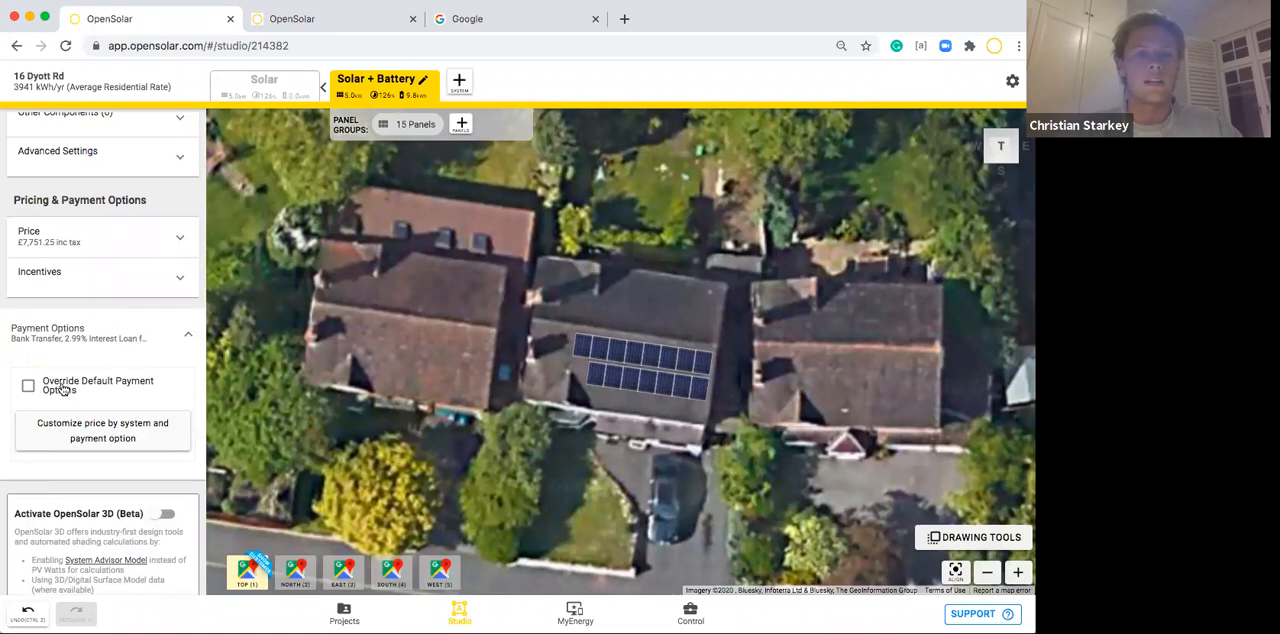
{"action": "left_click", "coordinate": [29, 443]}
{"action": "left_click", "coordinate": [28, 524]}
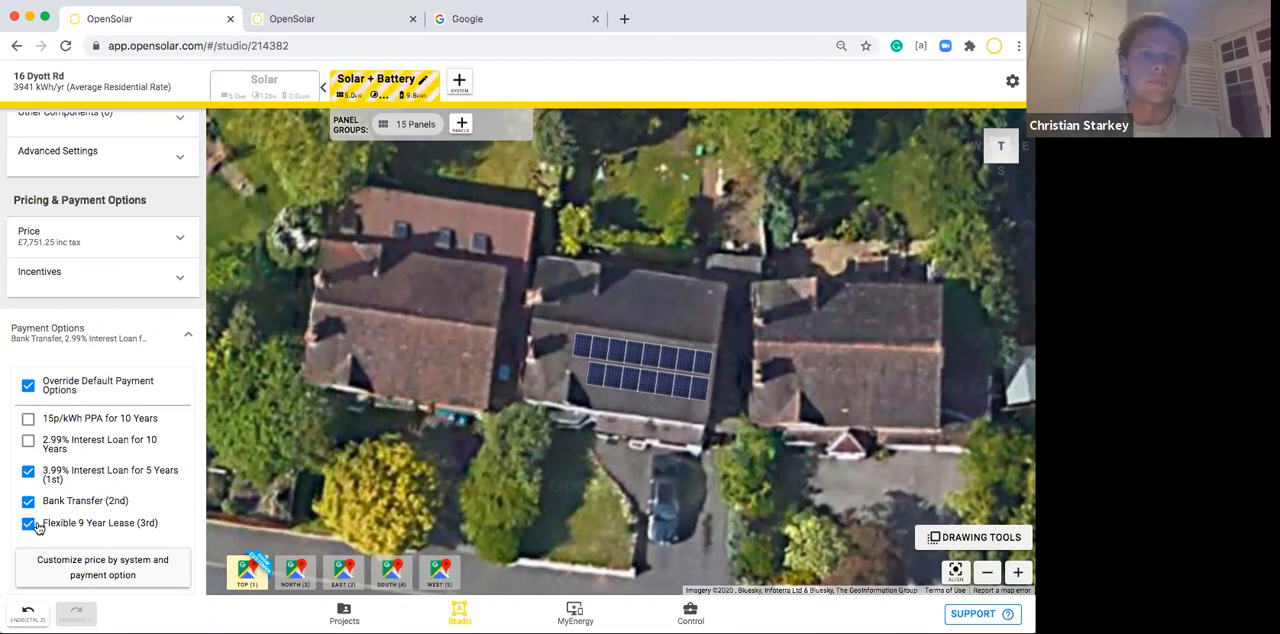
{"action": "left_click", "coordinate": [139, 332]}
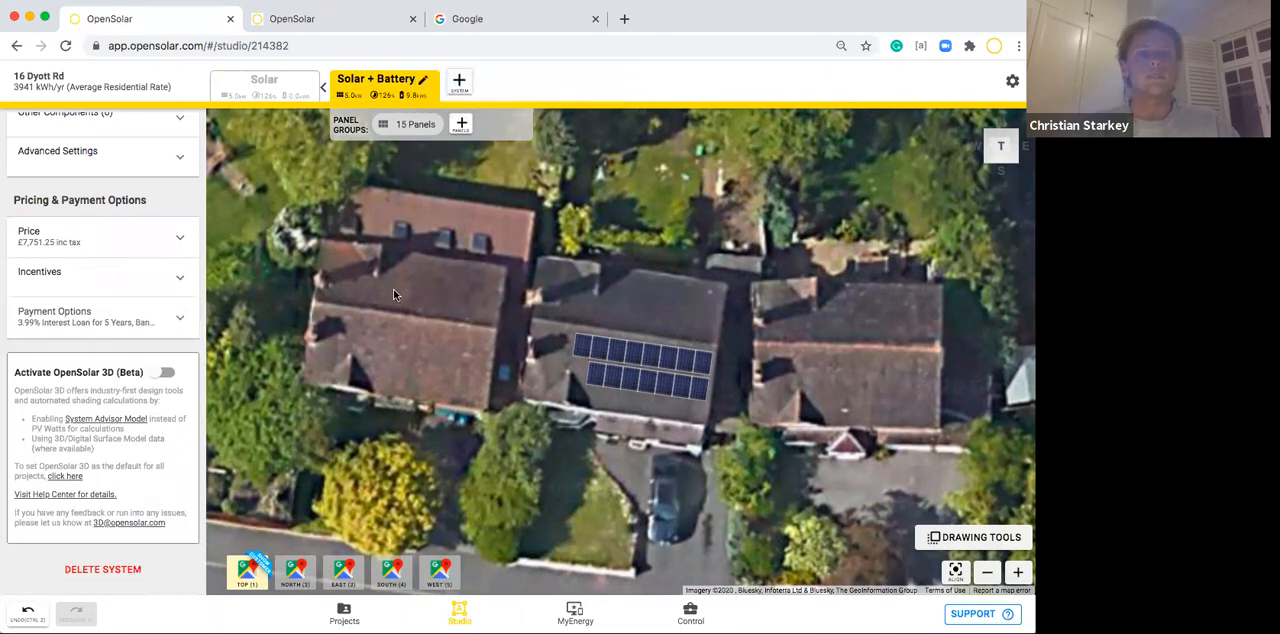
Check the Google South view, and open the Google North view close up on the house with the panels.
{"action": "left_click_drag", "start_coordinate": [460, 283], "coordinate": [457, 284]}
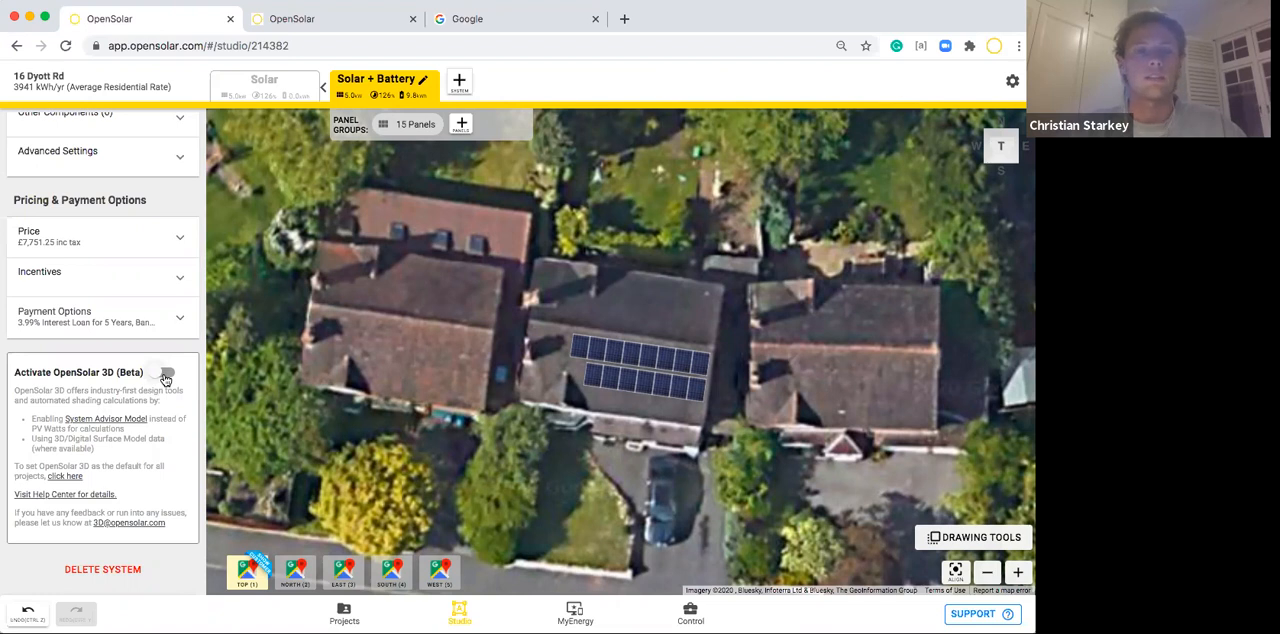
{"action": "left_click_drag", "start_coordinate": [474, 336], "coordinate": [473, 331]}
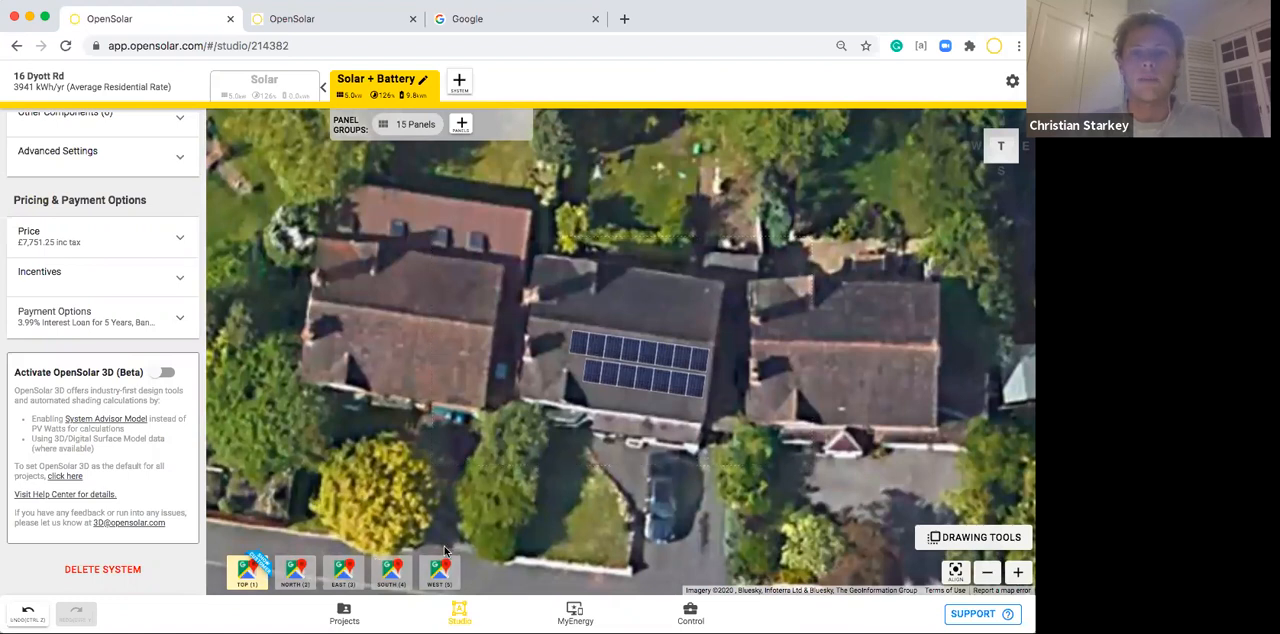
{"action": "left_click", "coordinate": [391, 576]}
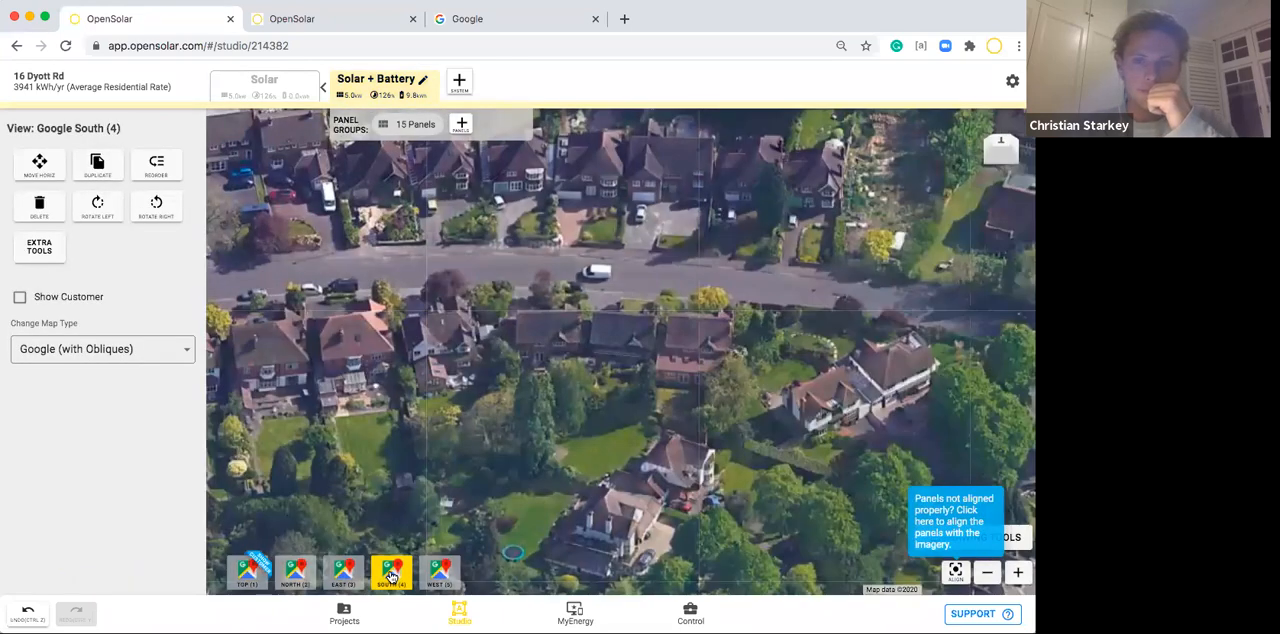
{"action": "left_click", "coordinate": [300, 577]}
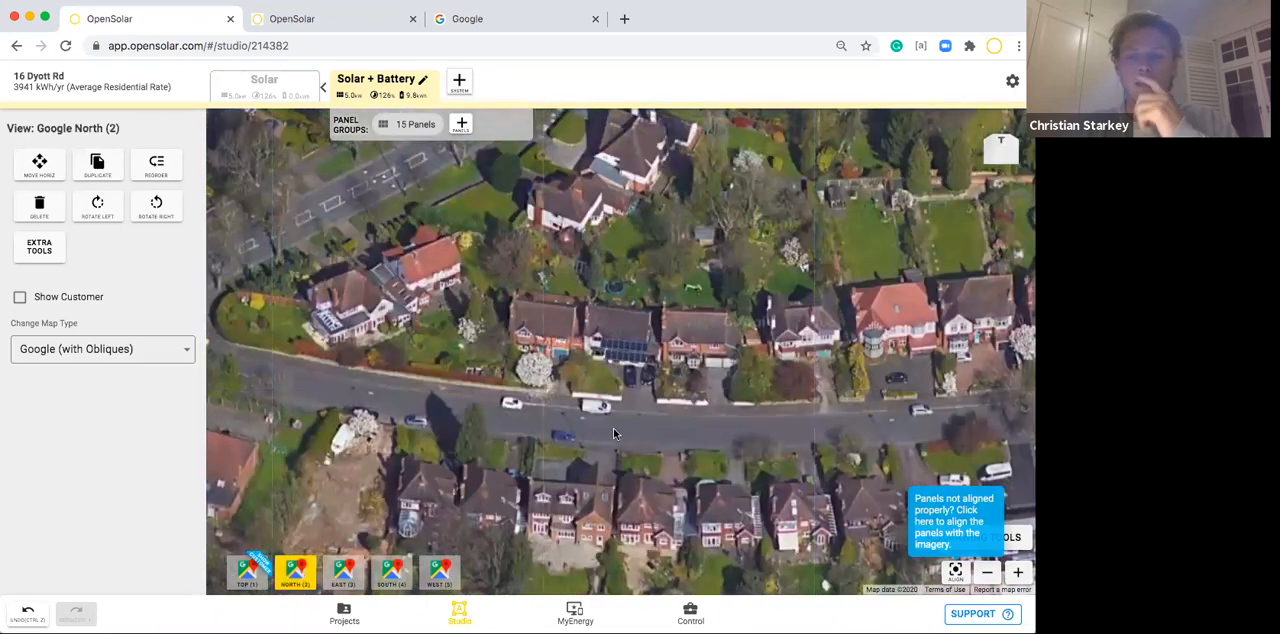
{"action": "left_click", "coordinate": [1018, 572]}
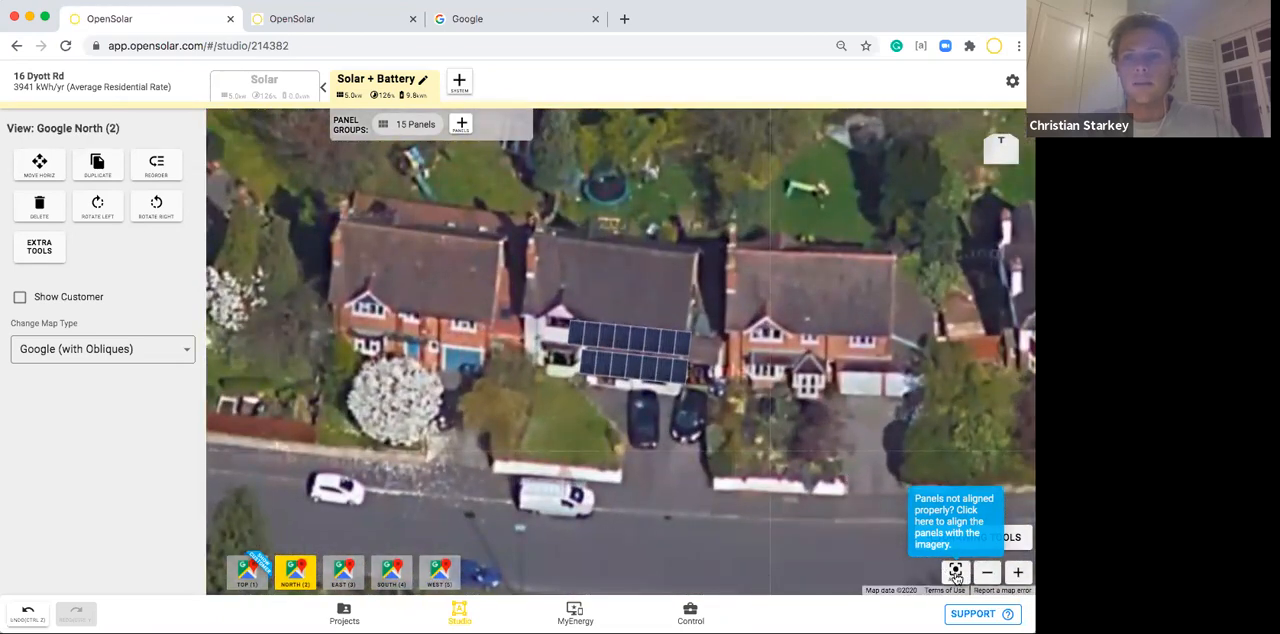
Align the North view's imagery so the panels sit on the central house's roof, and make this view shown to the customer.
{"action": "left_click", "coordinate": [955, 572]}
{"action": "left_click_drag", "start_coordinate": [840, 458], "coordinate": [842, 490]}
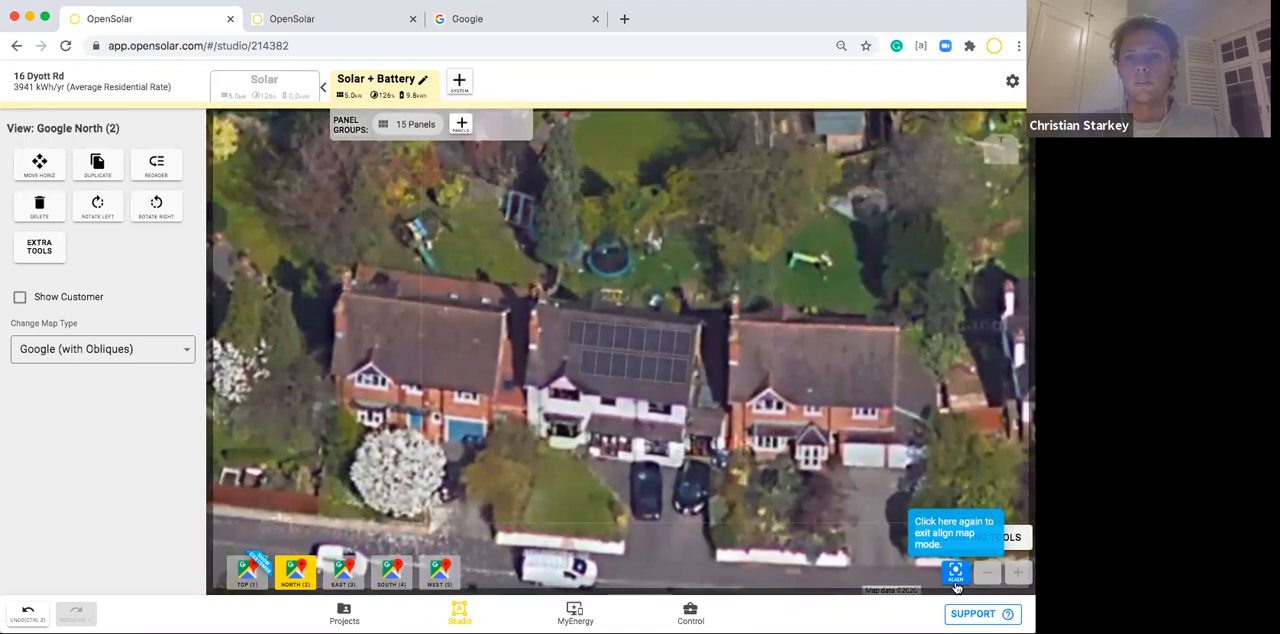
{"action": "left_click", "coordinate": [955, 578]}
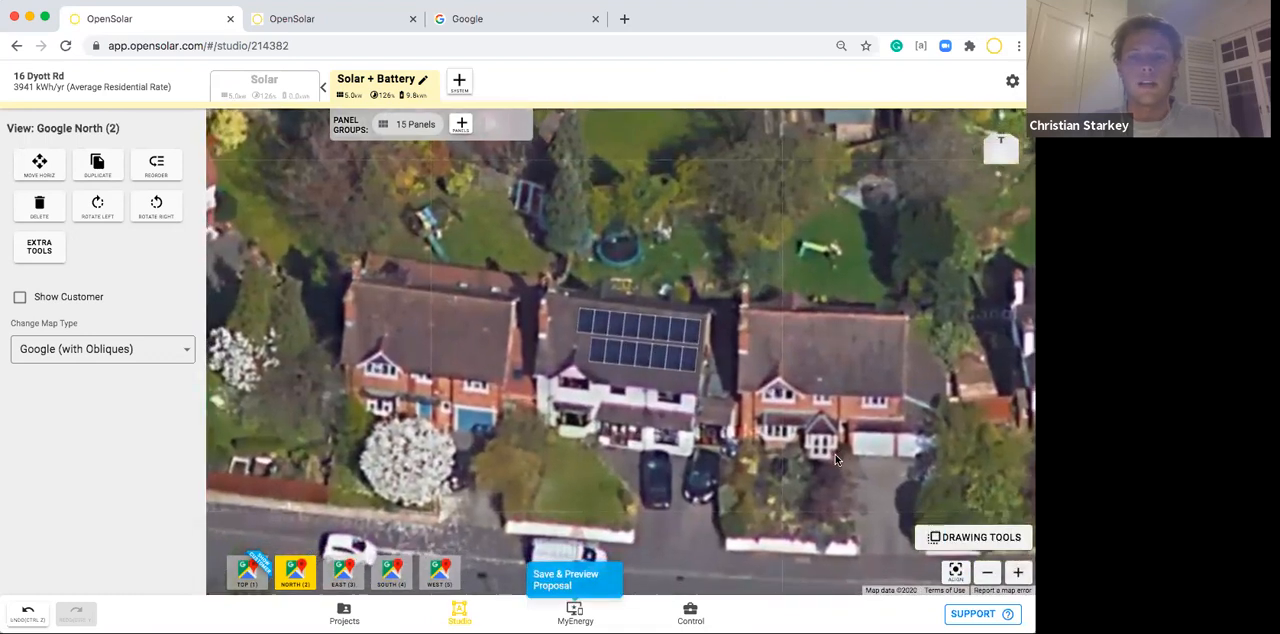
{"action": "left_click", "coordinate": [20, 297]}
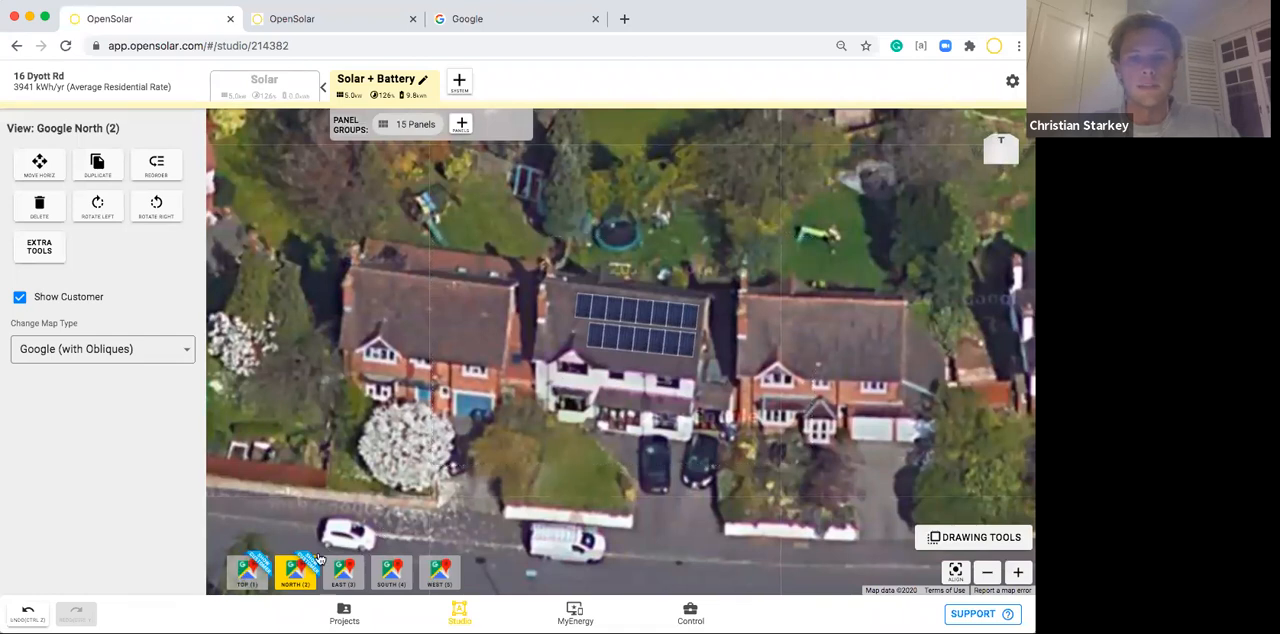
{"action": "left_click", "coordinate": [483, 493]}
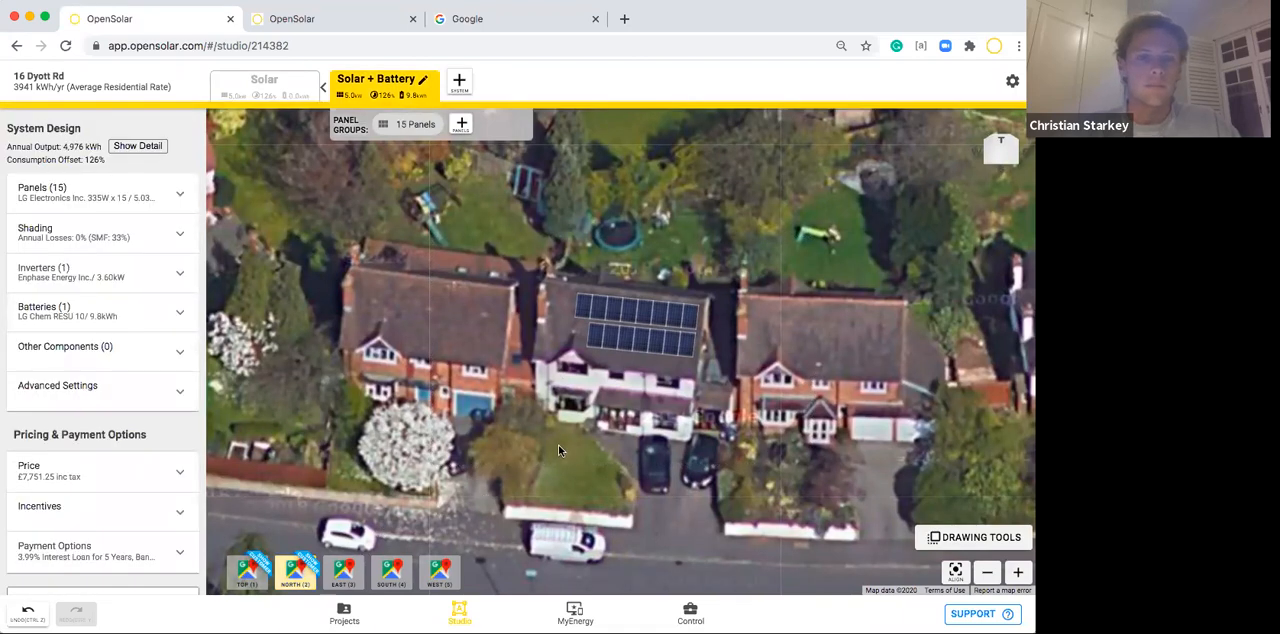
Save the project and preview its proposal in MyEnergy, reading through the welcome message.
{"action": "left_click", "coordinate": [575, 610]}
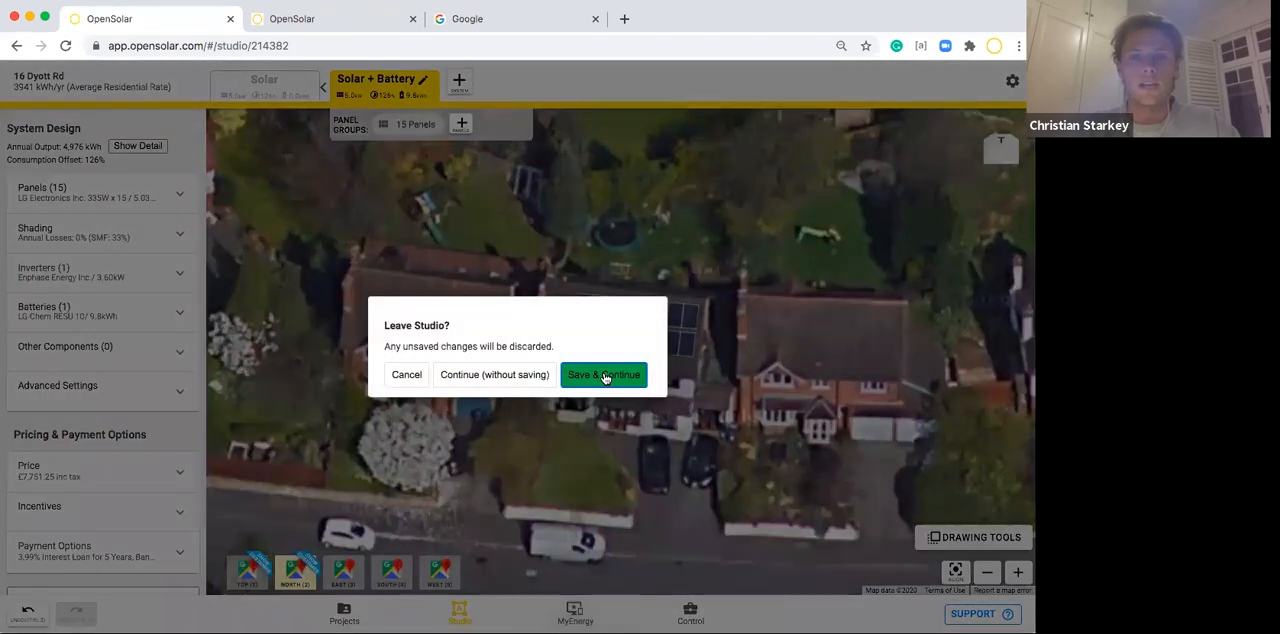
{"action": "left_click", "coordinate": [604, 376]}
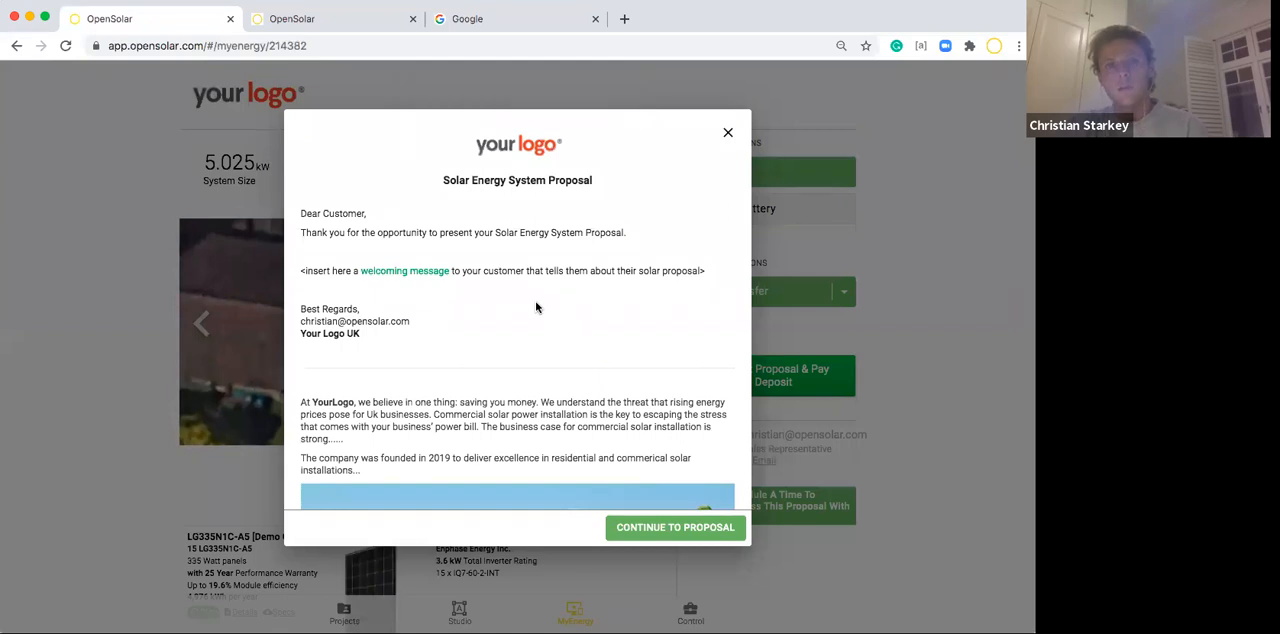
{"action": "scroll", "coordinate": [536, 307], "scroll_direction": "down", "scroll_amount": 3}
{"action": "scroll", "coordinate": [577, 384], "scroll_direction": "down", "scroll_amount": 3}
{"action": "scroll", "coordinate": [578, 386], "scroll_direction": "up", "scroll_amount": 5}
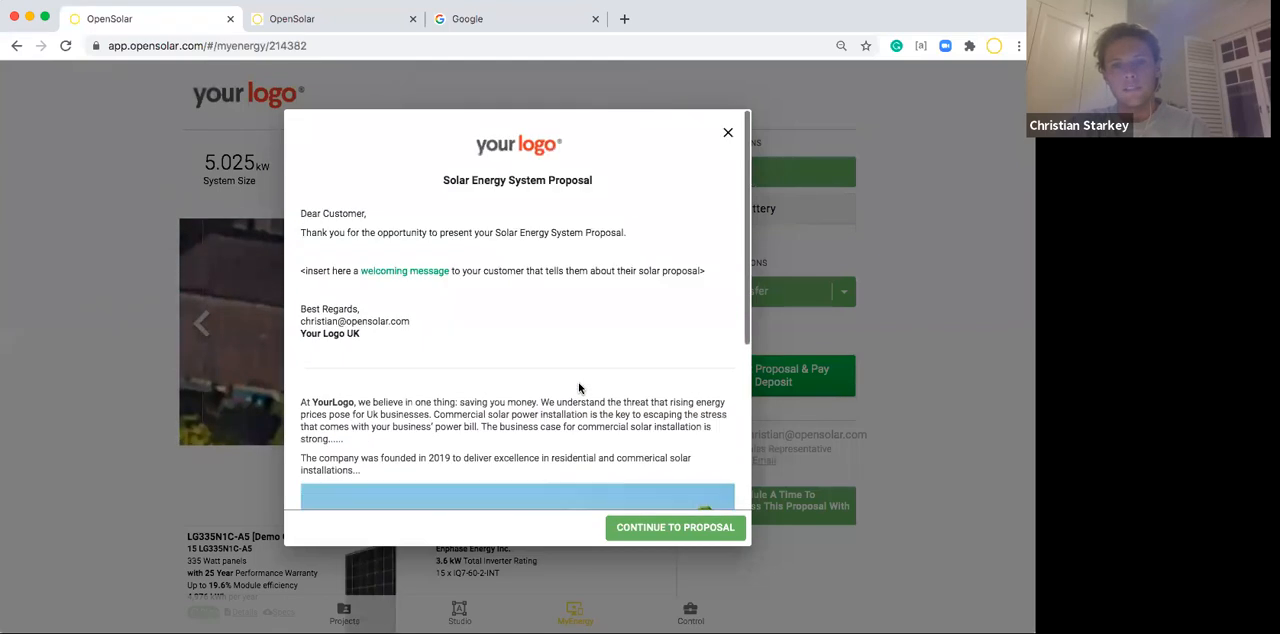
Continue to the proposal and browse the roof images shown for the Solar system.
{"action": "left_click", "coordinate": [666, 527]}
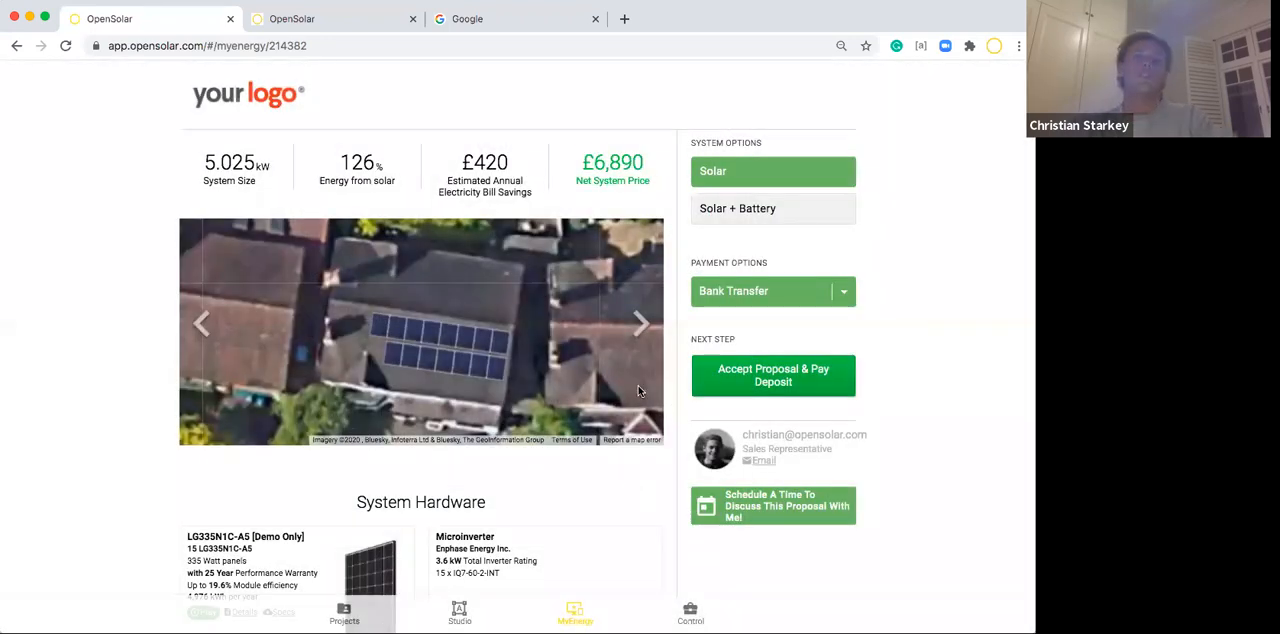
{"action": "left_click", "coordinate": [639, 332]}
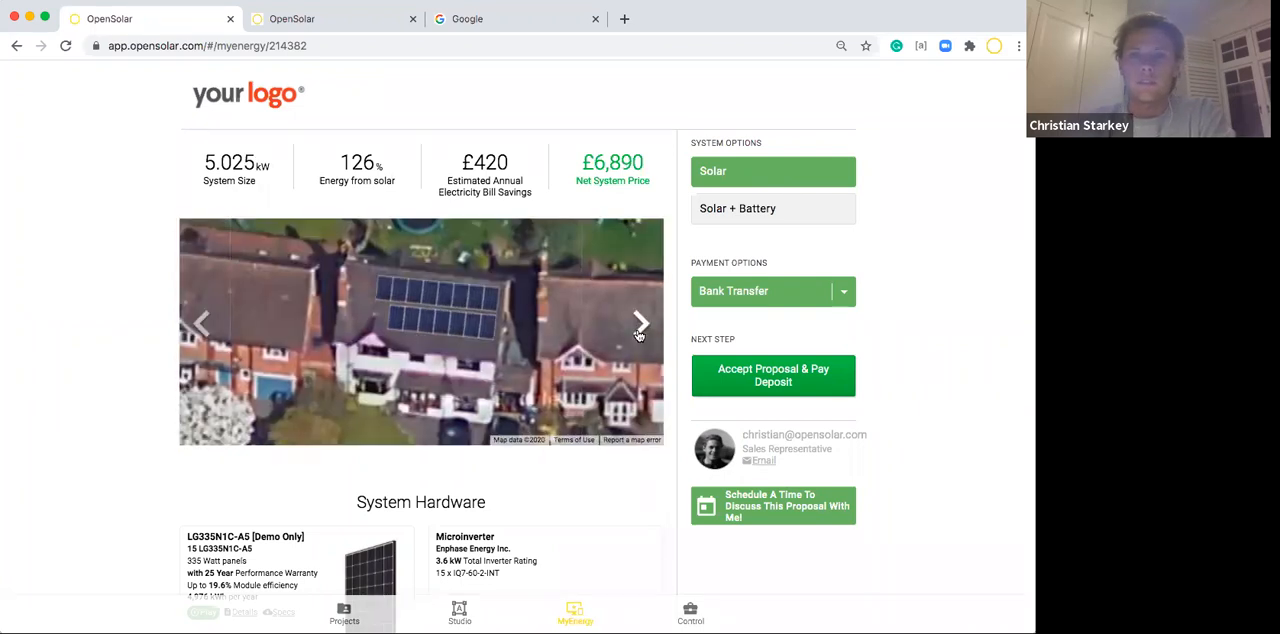
{"action": "left_click", "coordinate": [639, 332]}
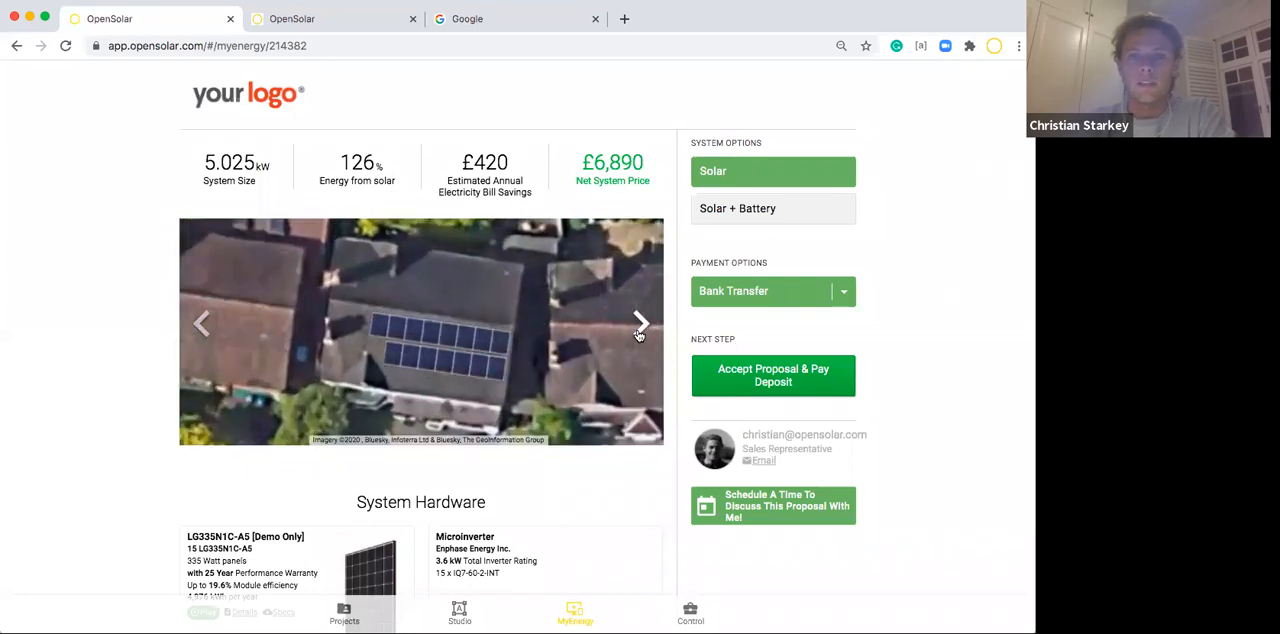
Compare the Solar and Solar + Battery options in the proposal, switch Solar + Battery to Bank Transfer payment, and return to Solar.
{"action": "left_click", "coordinate": [714, 212]}
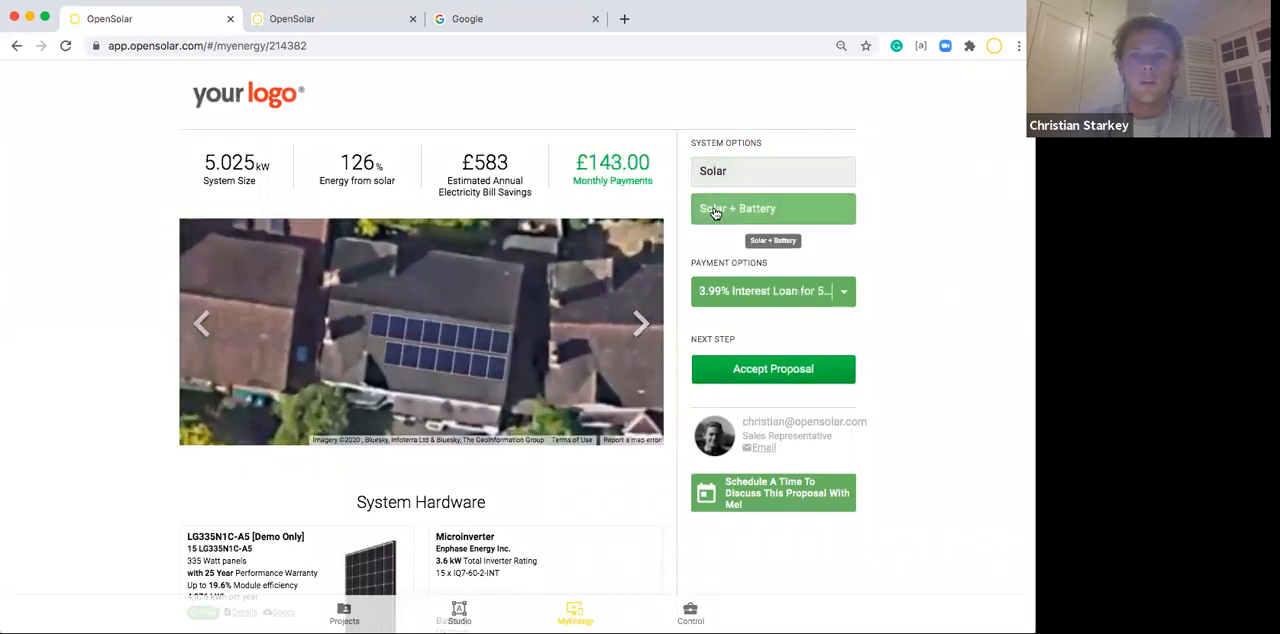
{"action": "left_click", "coordinate": [722, 186]}
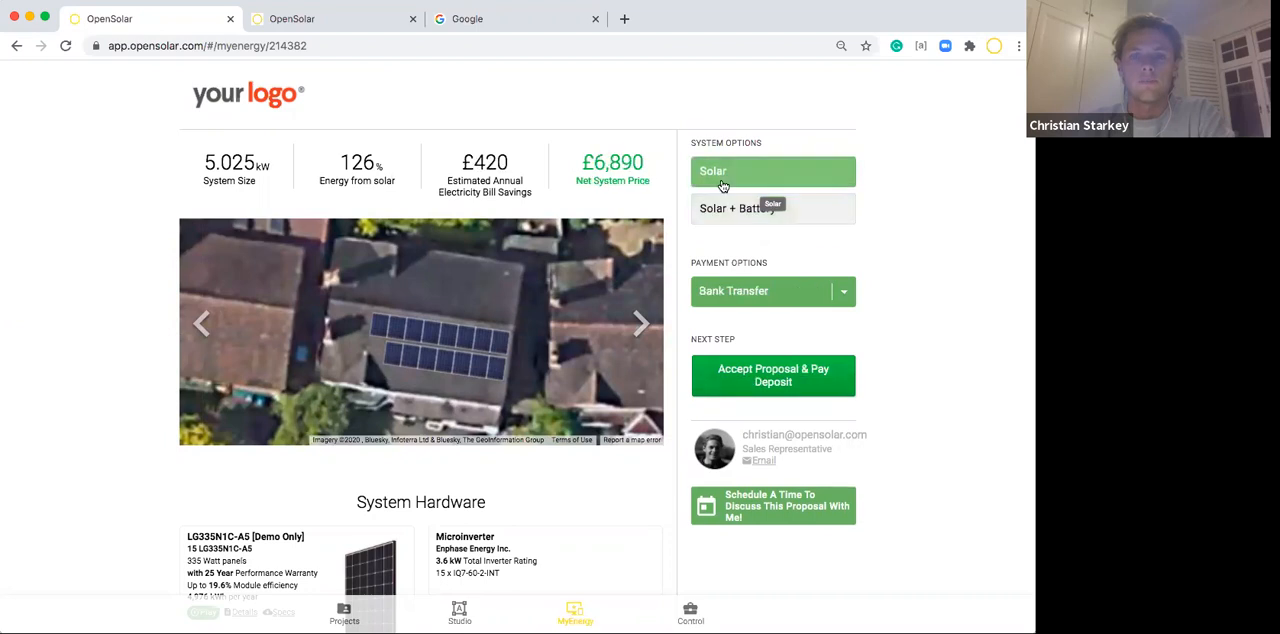
{"action": "left_click", "coordinate": [727, 210]}
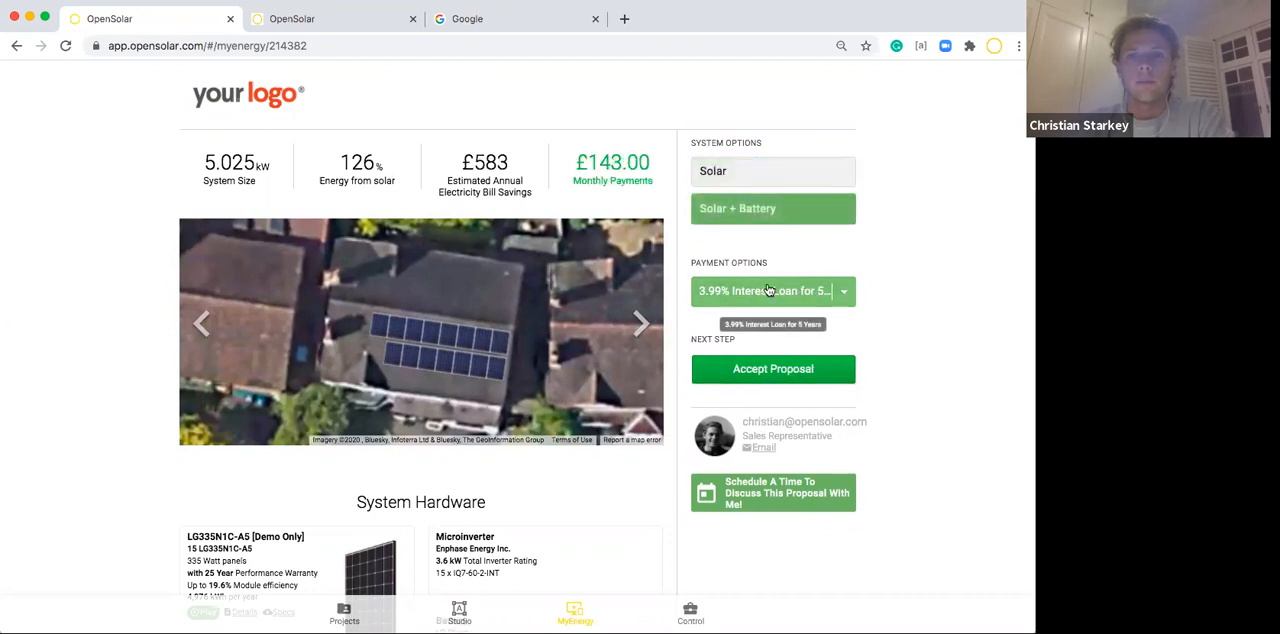
{"action": "left_click", "coordinate": [763, 292]}
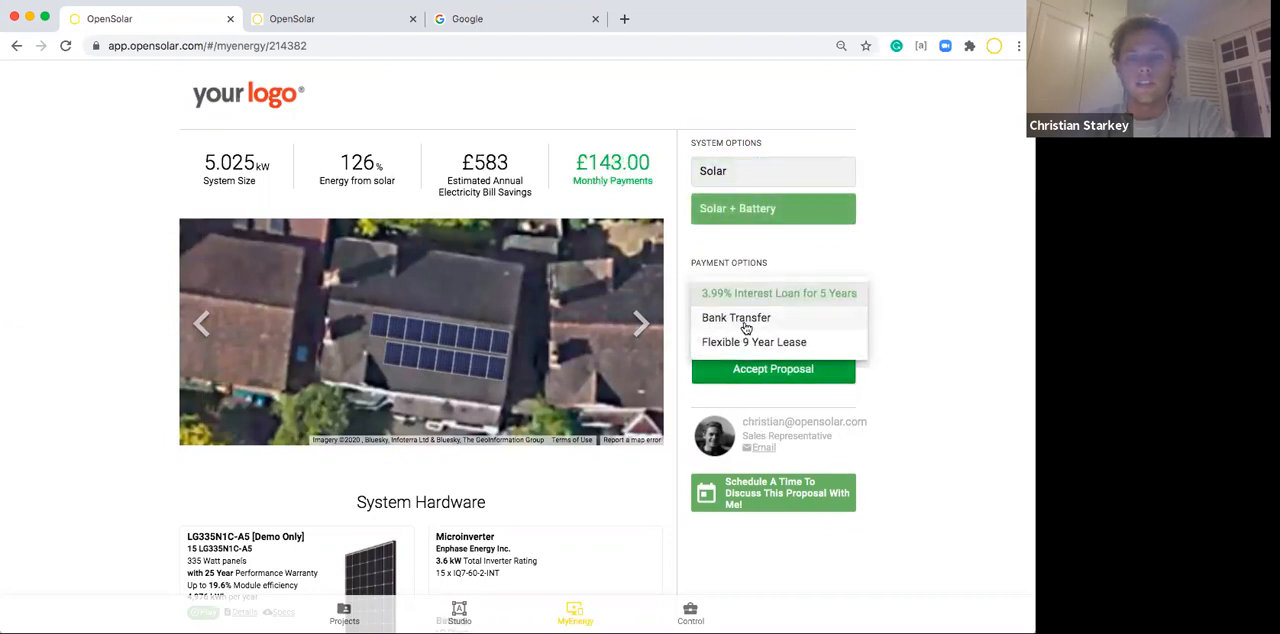
{"action": "left_click", "coordinate": [744, 323]}
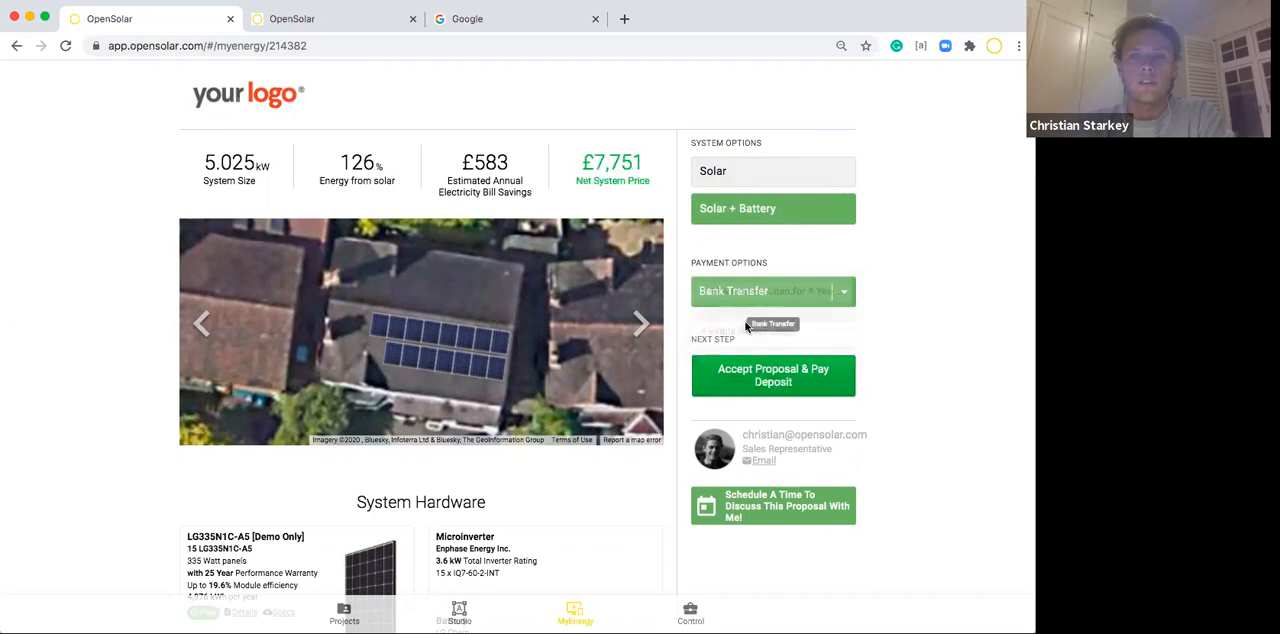
{"action": "left_click", "coordinate": [717, 175]}
Read through the Solar proposal from the system hardware to the electricity bill savings.
{"action": "scroll", "coordinate": [543, 491], "scroll_direction": "down", "scroll_amount": 3}
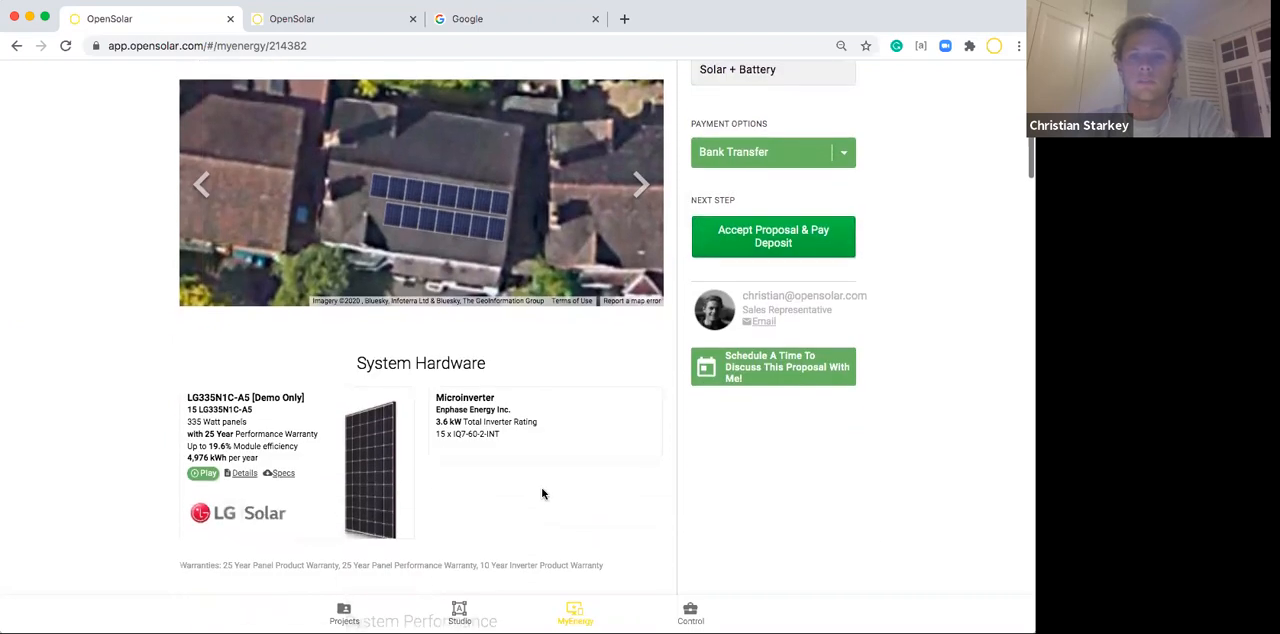
{"action": "scroll", "coordinate": [543, 491], "scroll_direction": "up", "scroll_amount": 1}
{"action": "scroll", "coordinate": [543, 493], "scroll_direction": "down", "scroll_amount": 1}
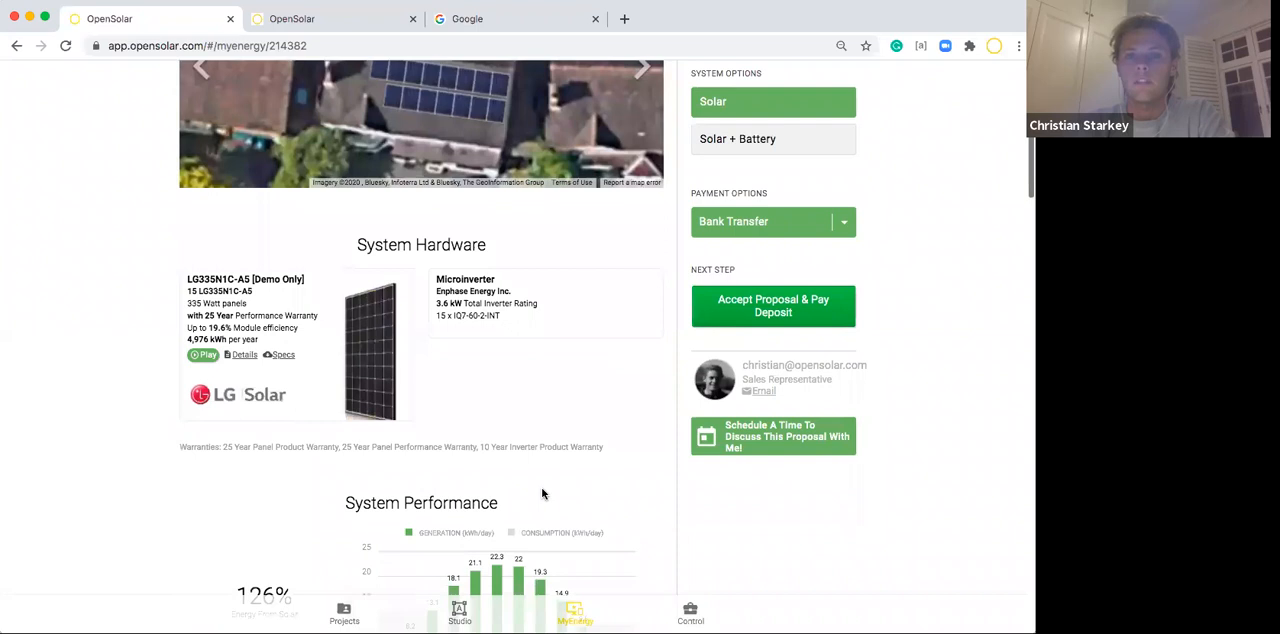
{"action": "scroll", "coordinate": [543, 493], "scroll_direction": "down", "scroll_amount": 3}
{"action": "scroll", "coordinate": [543, 493], "scroll_direction": "down", "scroll_amount": 3}
{"action": "scroll", "coordinate": [543, 493], "scroll_direction": "down", "scroll_amount": 5}
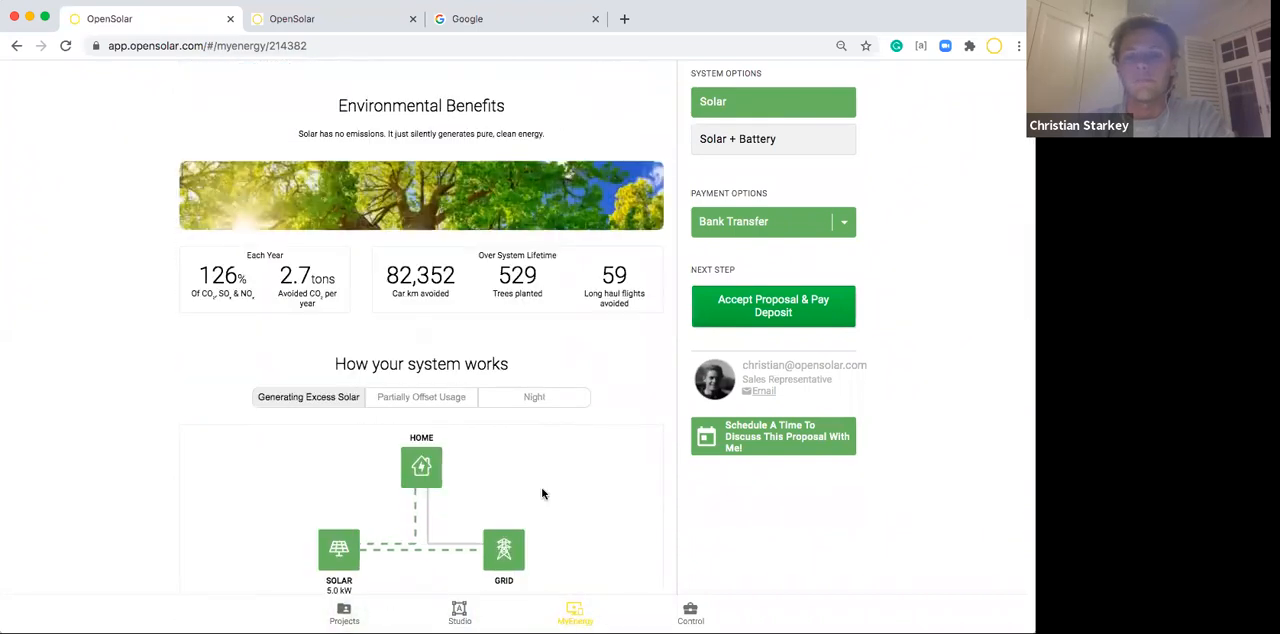
{"action": "scroll", "coordinate": [543, 493], "scroll_direction": "down", "scroll_amount": 5}
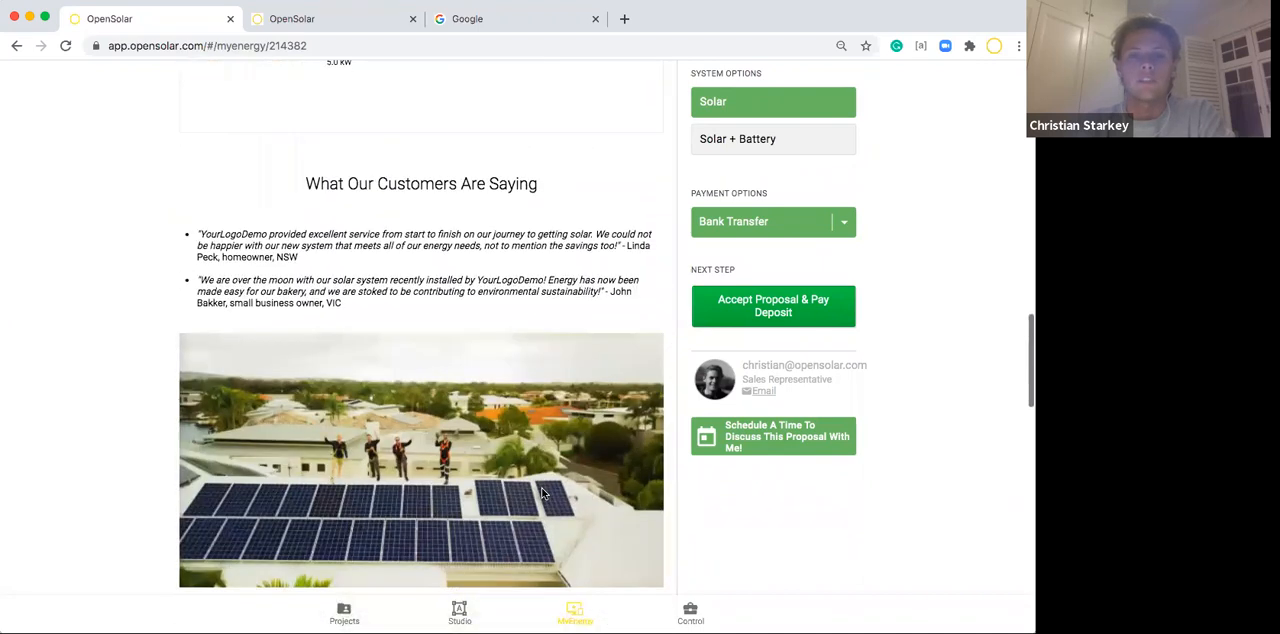
{"action": "scroll", "coordinate": [543, 493], "scroll_direction": "down", "scroll_amount": 5}
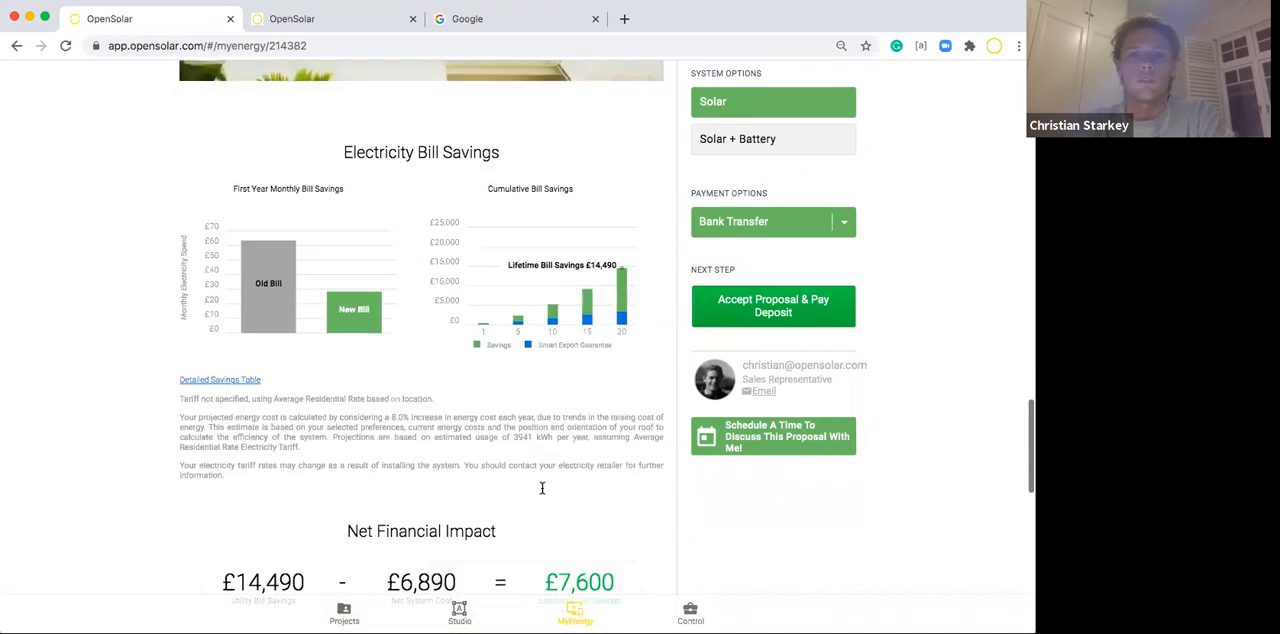
Compare the bill savings of Solar + Battery with Solar, and read on through the net financial impact and the quotation.
{"action": "left_click", "coordinate": [749, 139]}
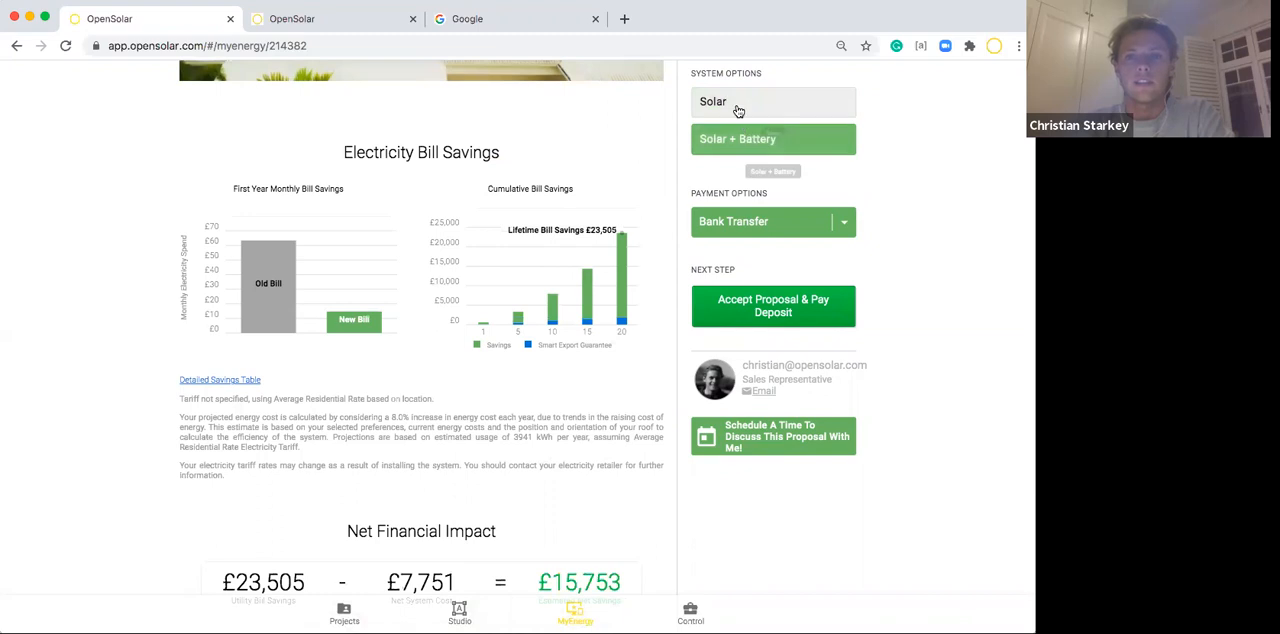
{"action": "left_click", "coordinate": [738, 102]}
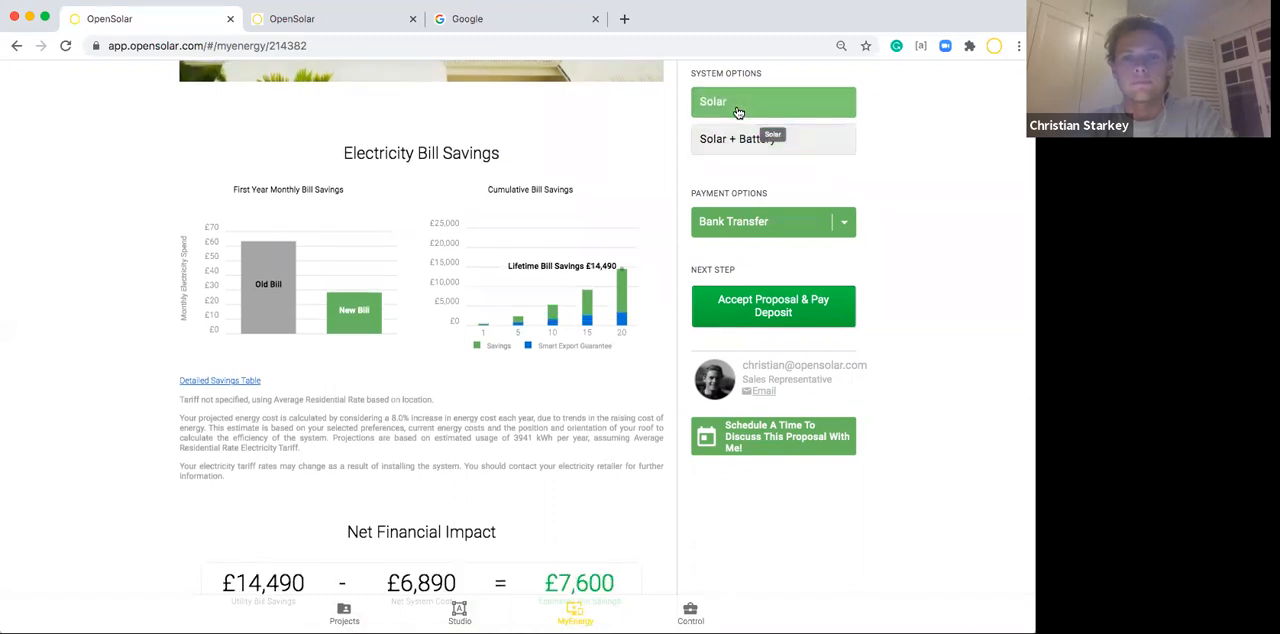
{"action": "scroll", "coordinate": [462, 444], "scroll_direction": "down", "scroll_amount": 5}
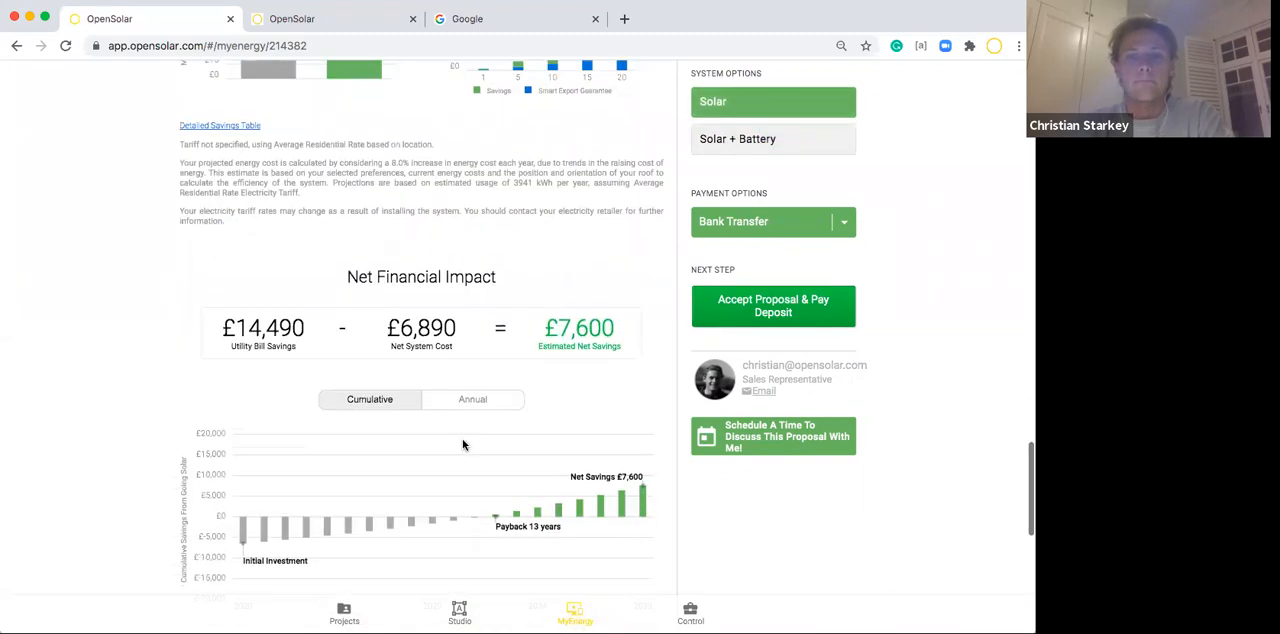
{"action": "scroll", "coordinate": [462, 444], "scroll_direction": "down", "scroll_amount": 2}
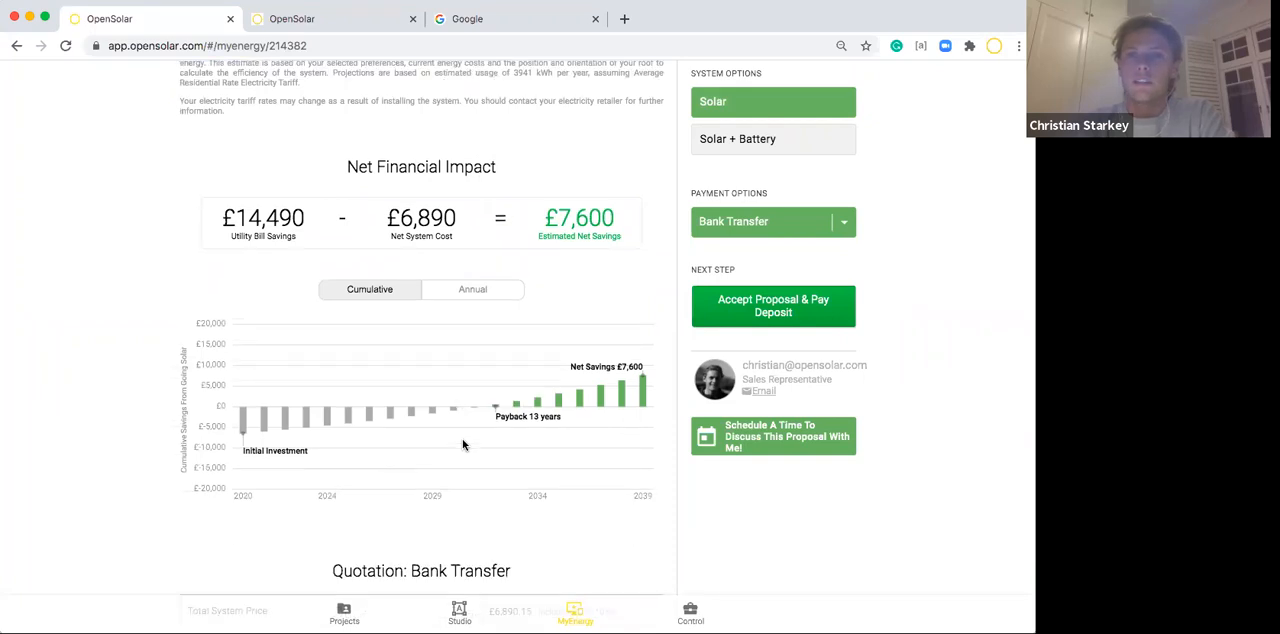
{"action": "scroll", "coordinate": [462, 444], "scroll_direction": "down", "scroll_amount": 4}
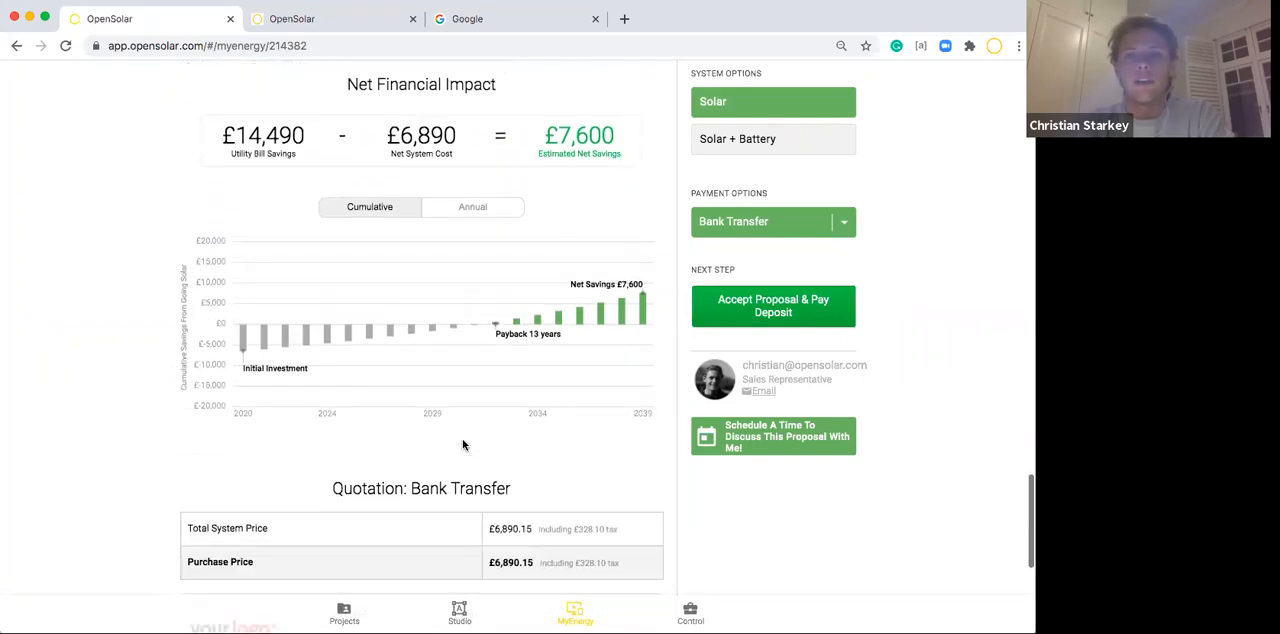
{"action": "scroll", "coordinate": [462, 444], "scroll_direction": "down", "scroll_amount": 4}
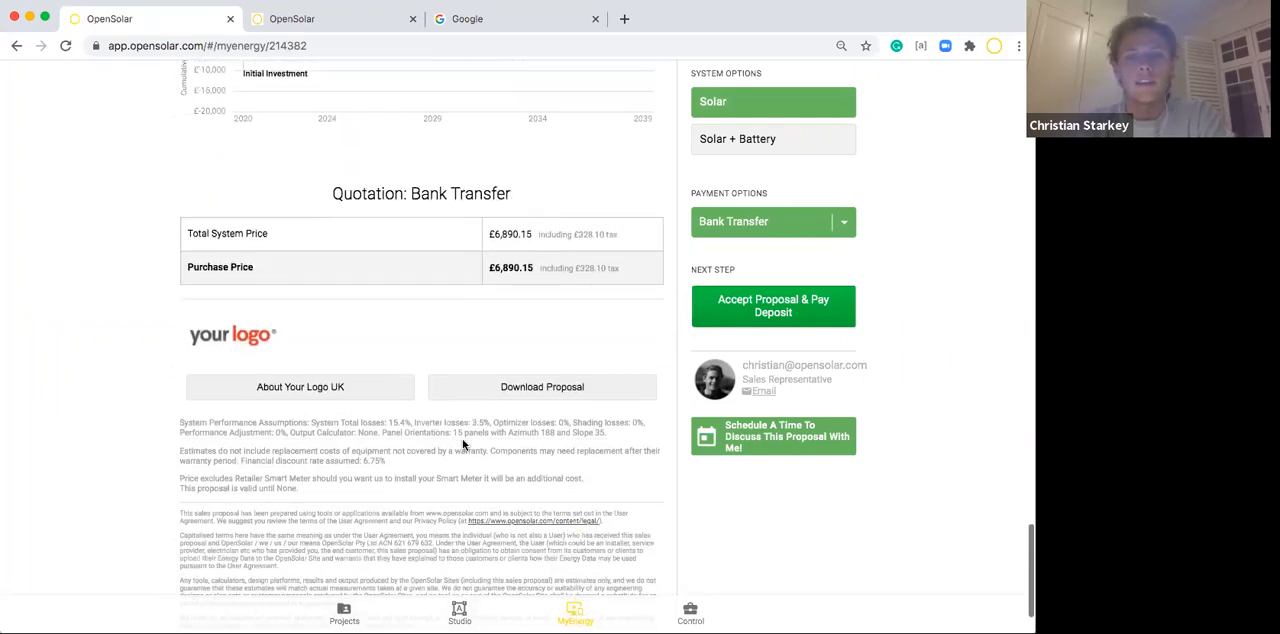
Return to the projects list, remove the Design Systems filter, and open the A4067 project in the design studio.
{"action": "left_click", "coordinate": [344, 612]}
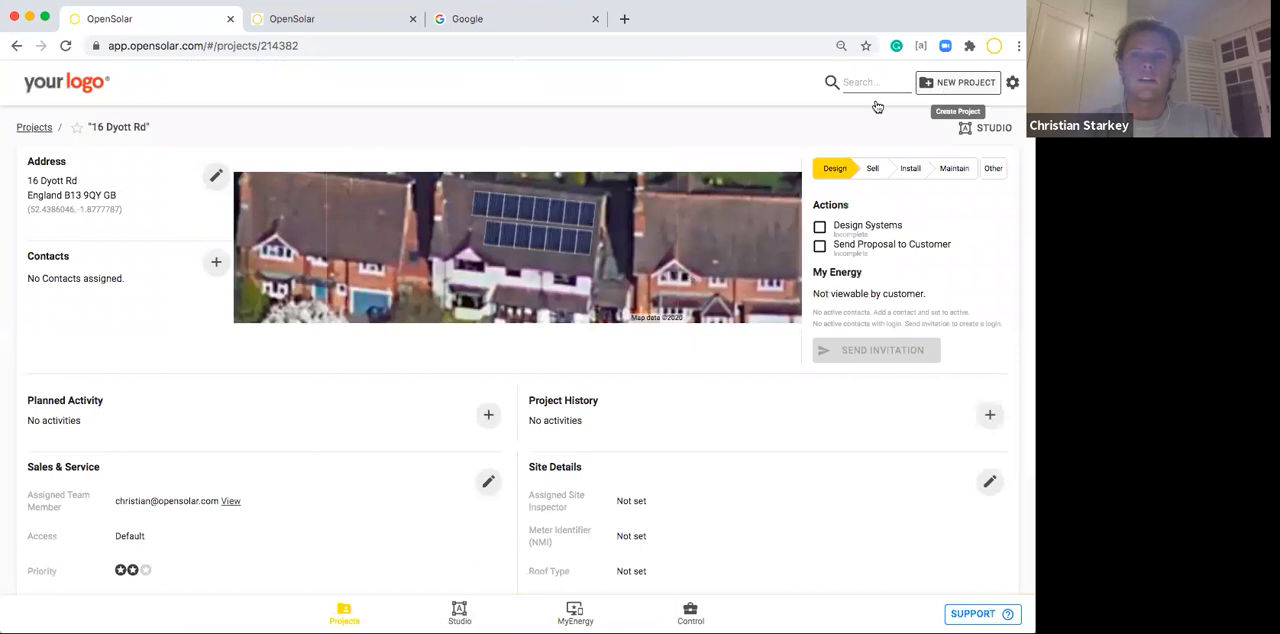
{"action": "left_click", "coordinate": [33, 128]}
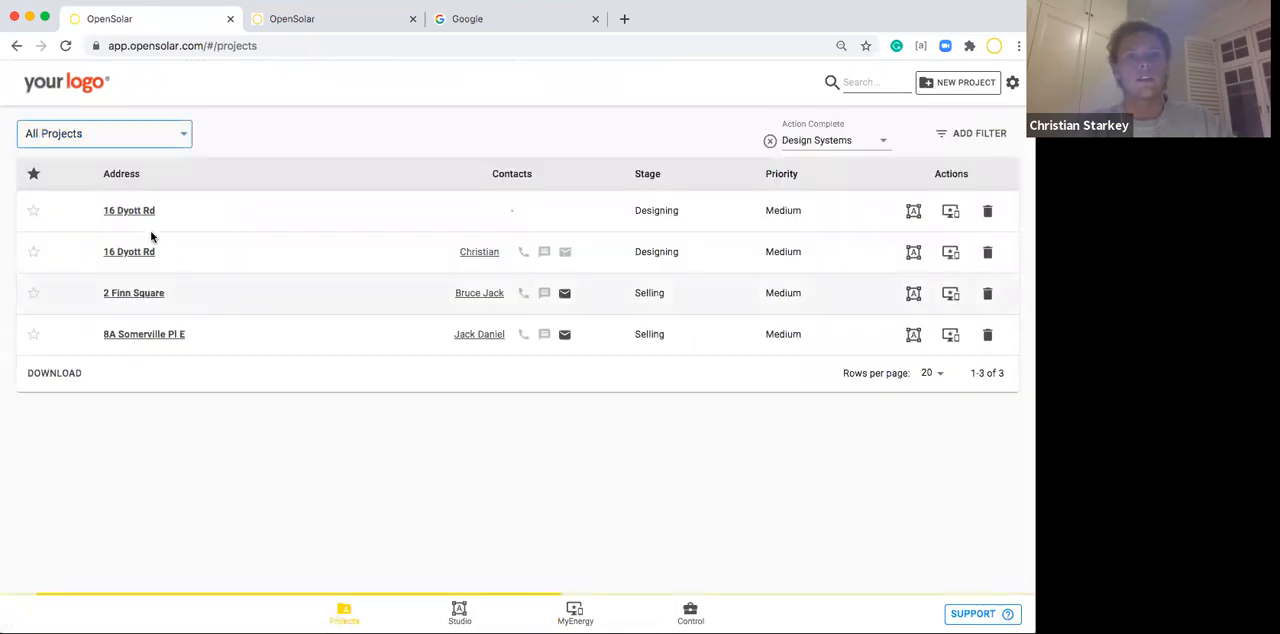
{"action": "left_click", "coordinate": [769, 141]}
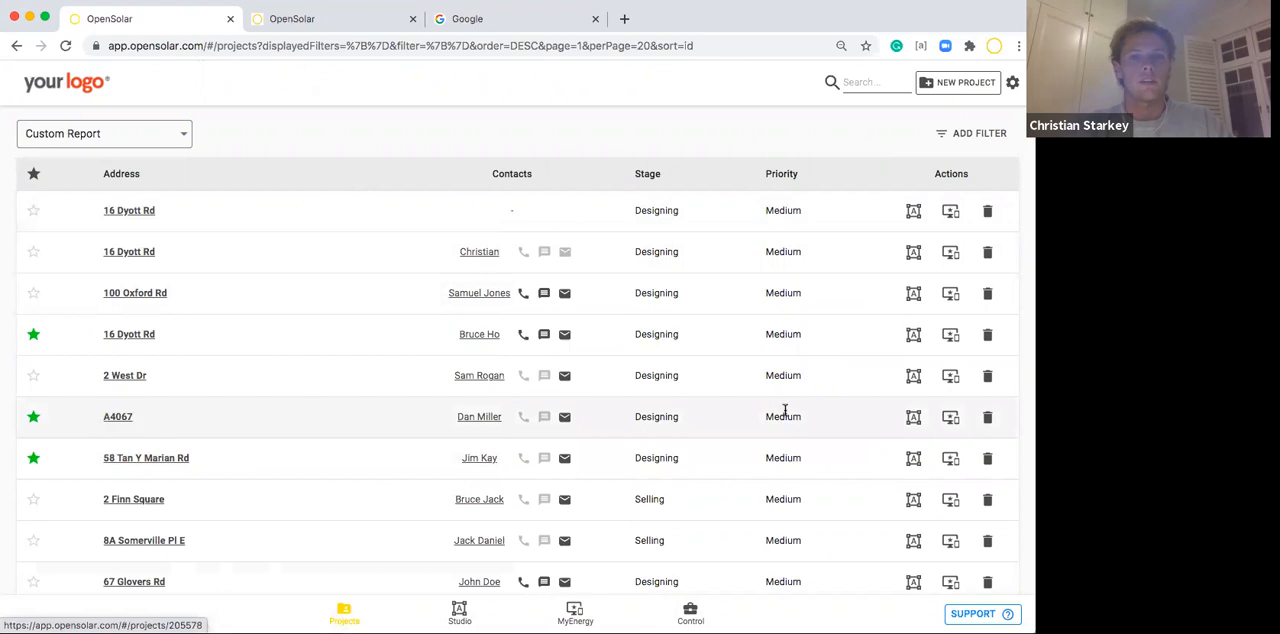
{"action": "left_click", "coordinate": [914, 418]}
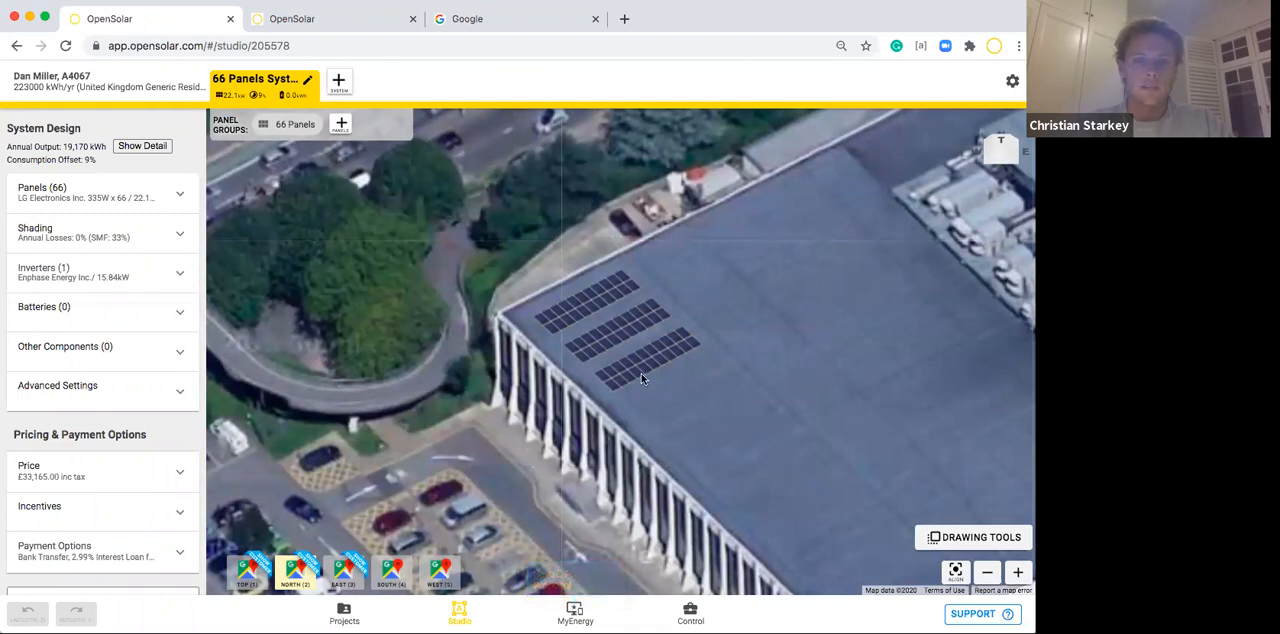
Delete the existing 66-panel group from the large flat roof and switch to the Google Vertical top view.
{"action": "left_click", "coordinate": [630, 367]}
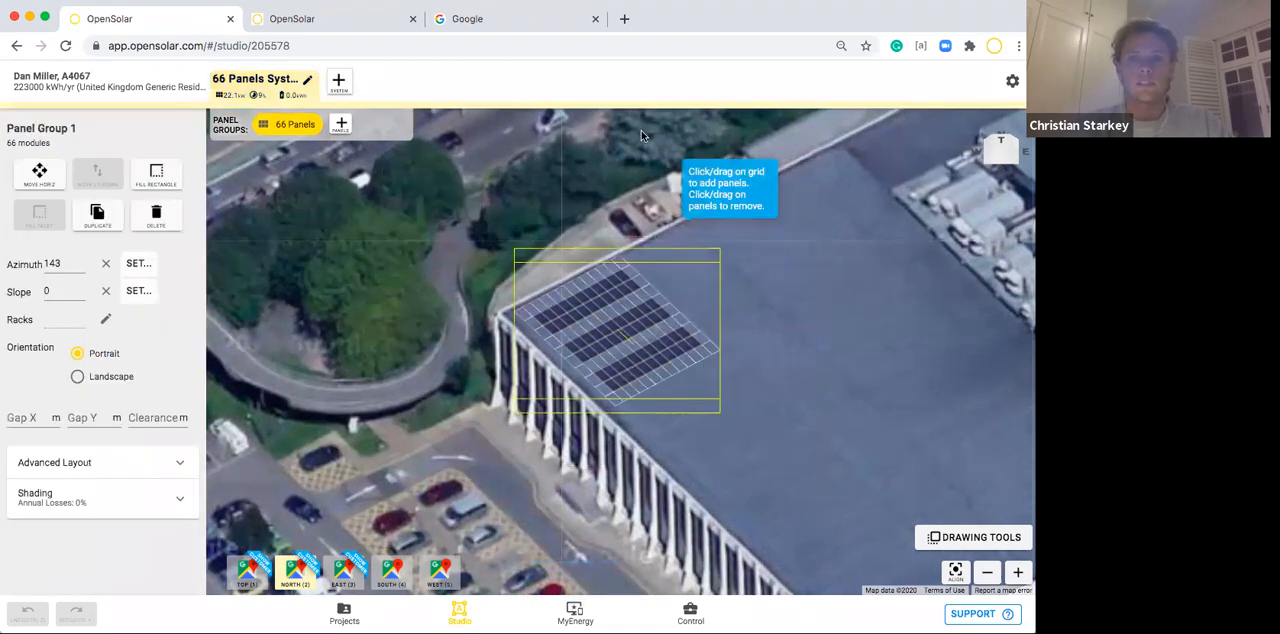
{"action": "key", "text": "Delete"}
{"action": "left_click", "coordinate": [254, 574]}
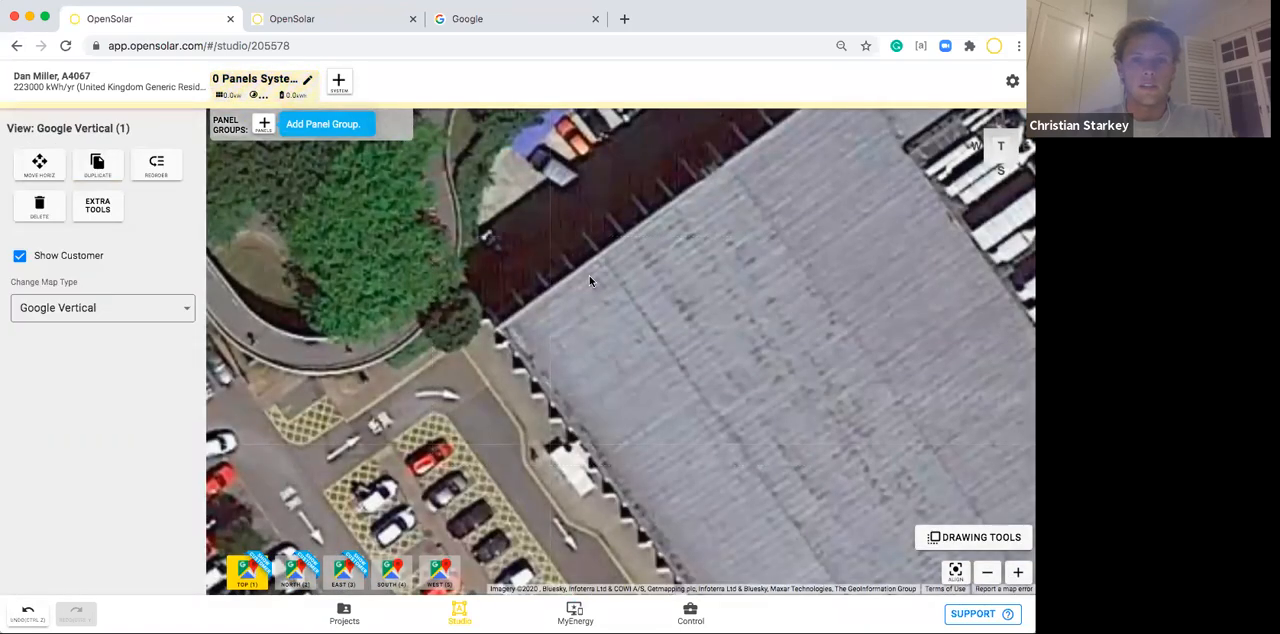
{"action": "left_click", "coordinate": [584, 296]}
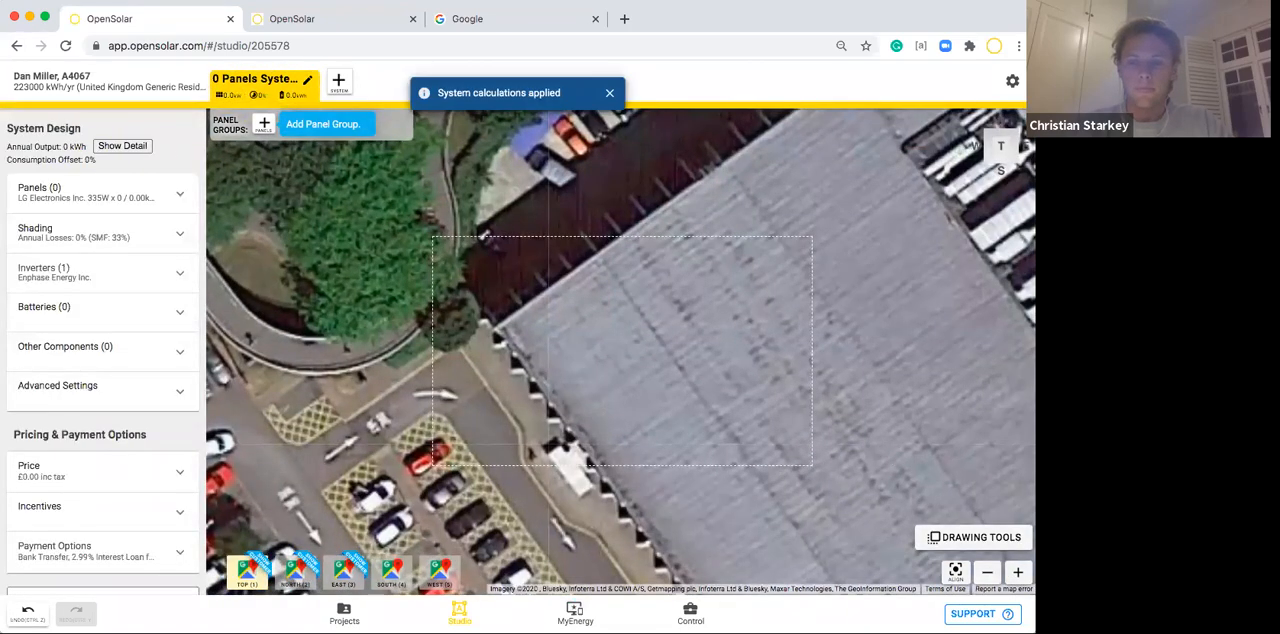
{"action": "scroll", "coordinate": [791, 412], "scroll_direction": "up", "scroll_amount": 1}
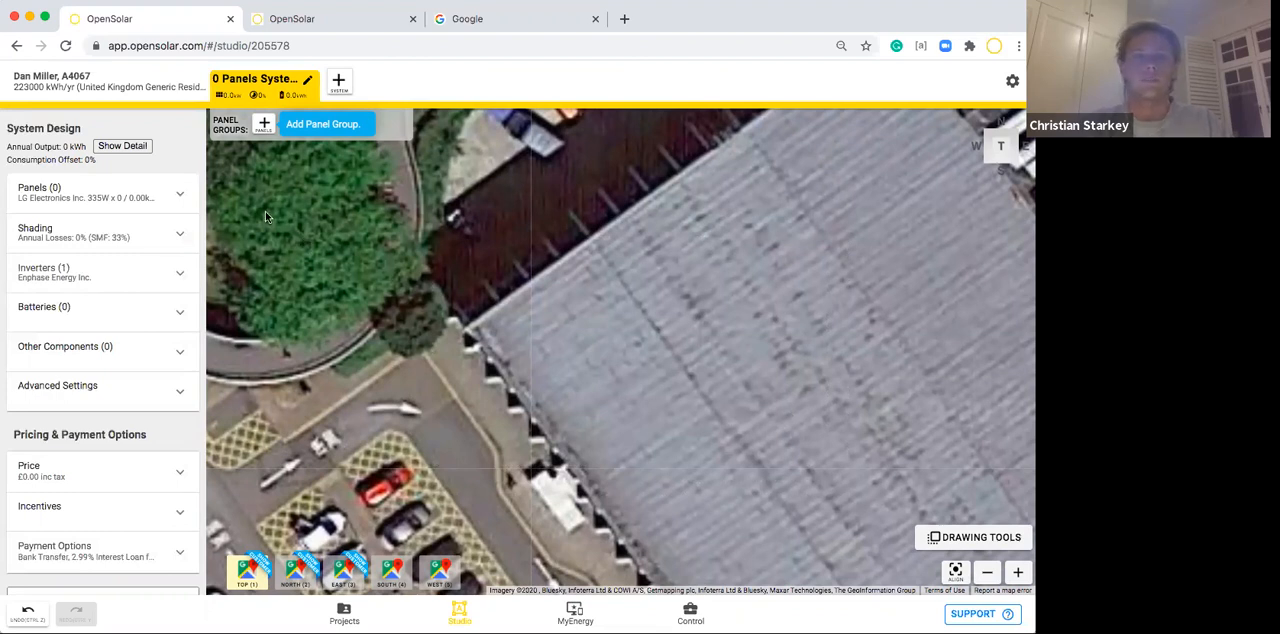
Change the system's panel module to the LG400N2W-A5 400W.
{"action": "left_click", "coordinate": [170, 193]}
{"action": "left_click", "coordinate": [176, 256]}
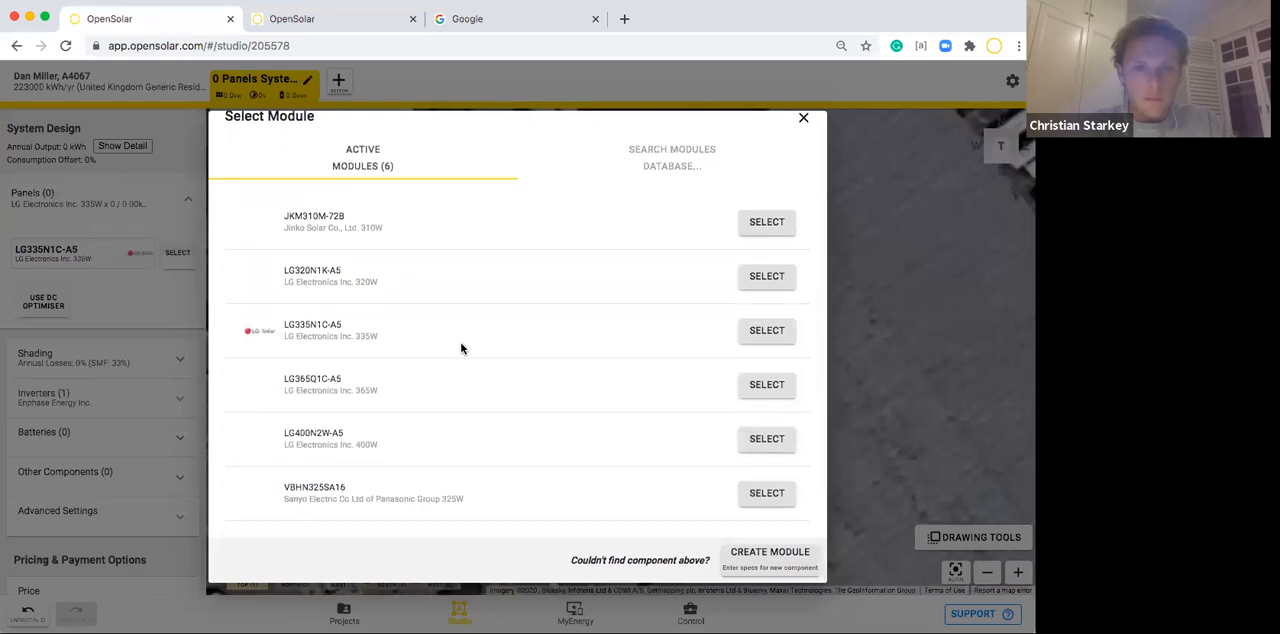
{"action": "left_click", "coordinate": [766, 438]}
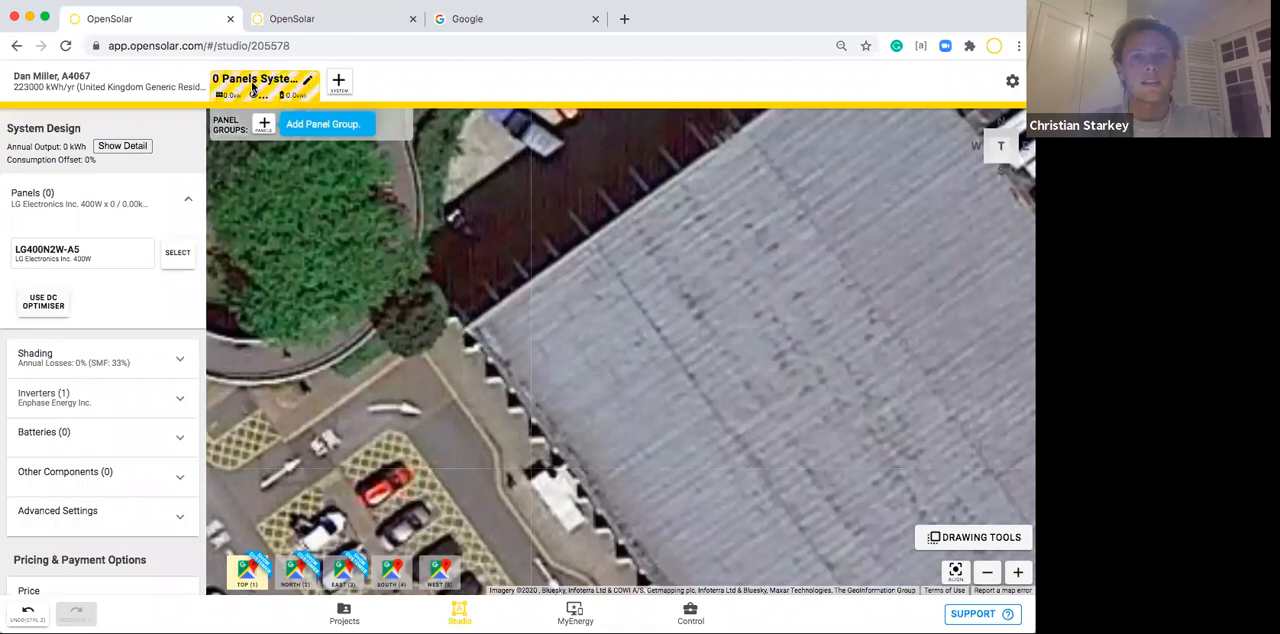
Add a panel group at the flat roof's corner, with 23 panels along one edge and 10 along the other, and fill the rectangle between.
{"action": "left_click", "coordinate": [264, 124]}
{"action": "left_click_drag", "start_coordinate": [499, 332], "coordinate": [728, 175]}
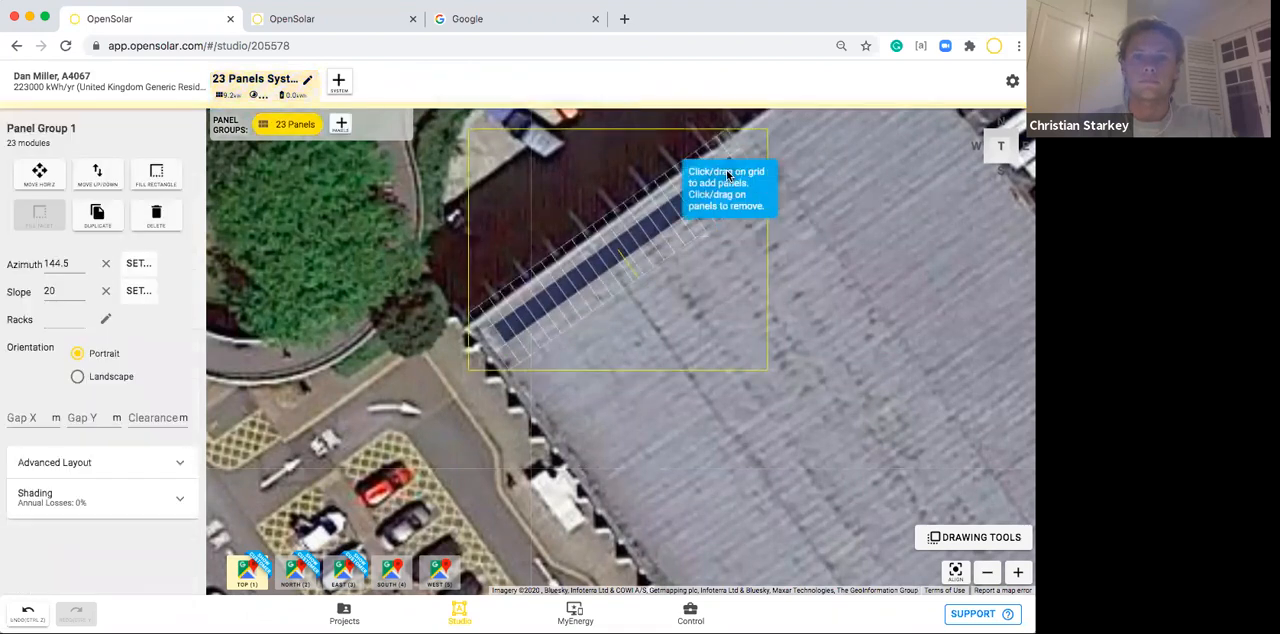
{"action": "left_click", "coordinate": [517, 349]}
{"action": "left_click_drag", "start_coordinate": [532, 370], "coordinate": [627, 510]}
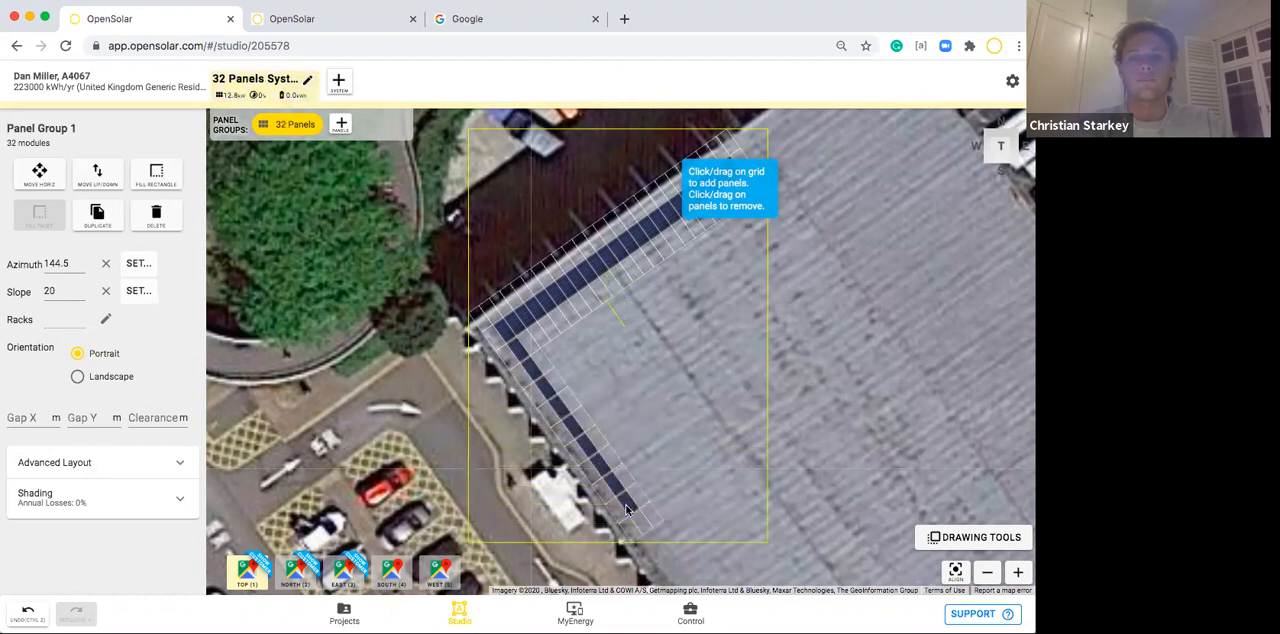
{"action": "left_click_drag", "start_coordinate": [807, 375], "coordinate": [794, 350]}
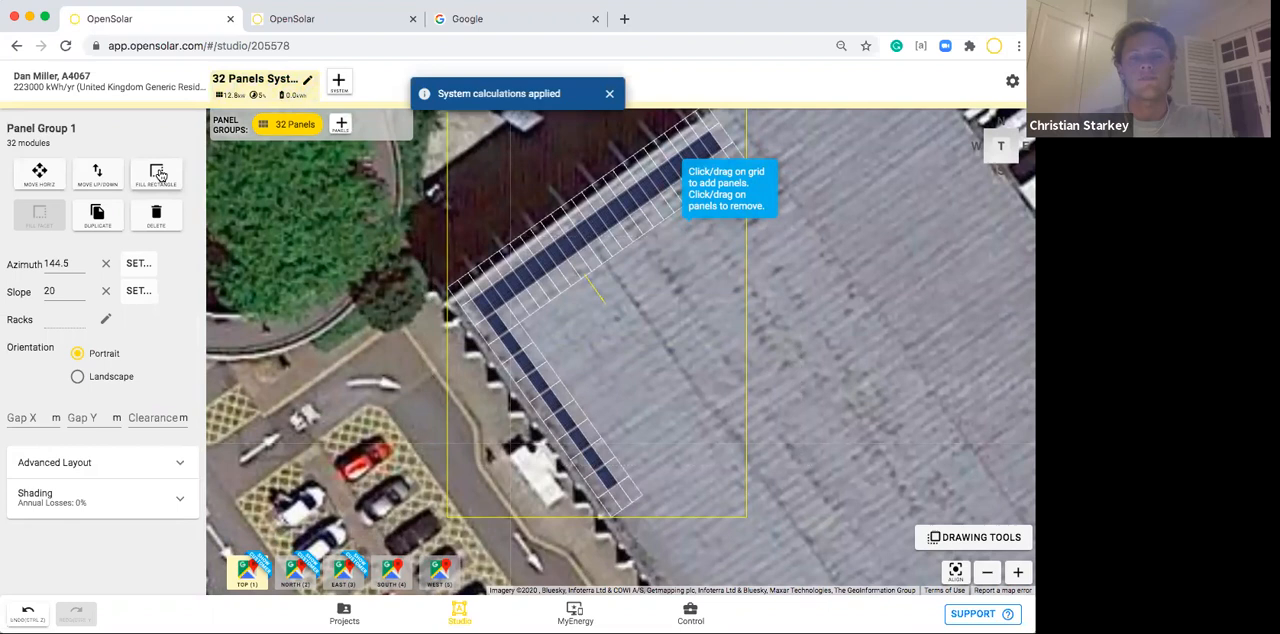
{"action": "left_click", "coordinate": [158, 174]}
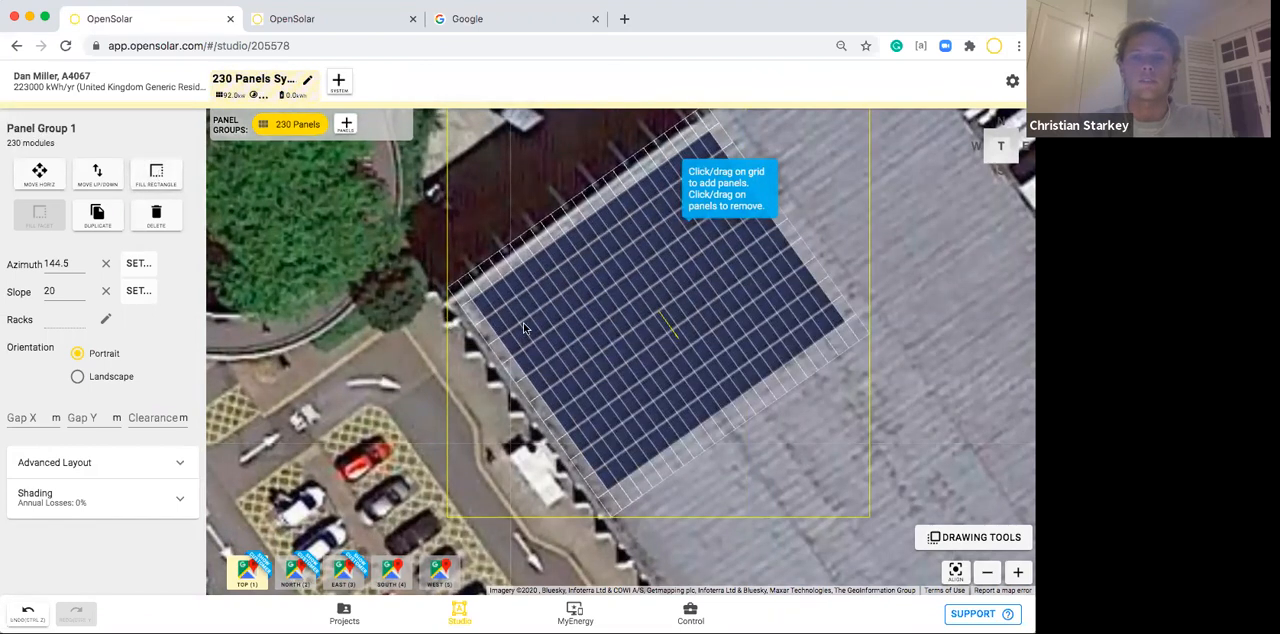
Set the panel group's Gap Y to 1 m and its modules per row to 2.
{"action": "left_click", "coordinate": [92, 417]}
{"action": "type", "text": "1"}
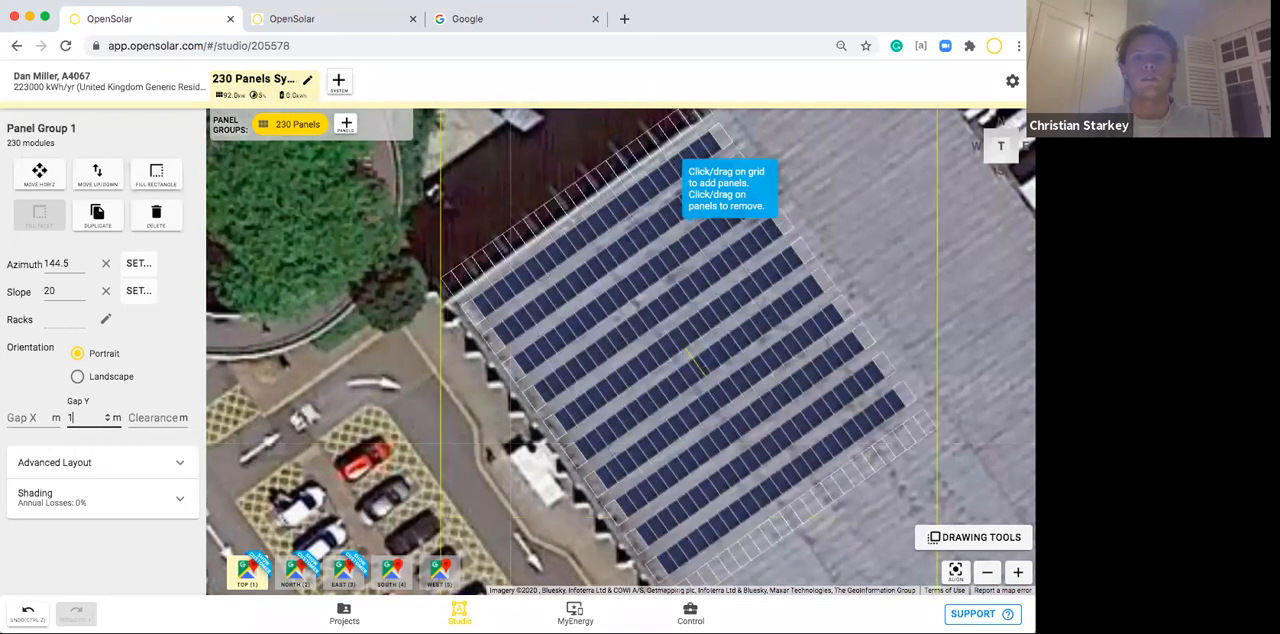
{"action": "left_click", "coordinate": [109, 463]}
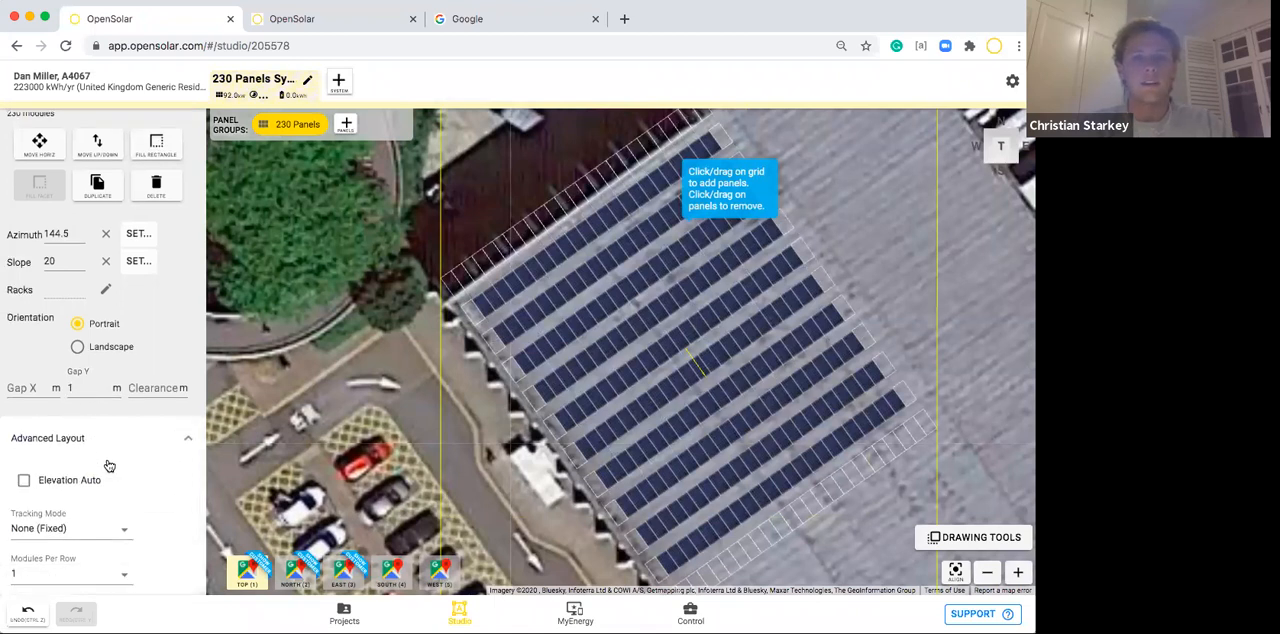
{"action": "scroll", "coordinate": [109, 465], "scroll_direction": "down", "scroll_amount": 4}
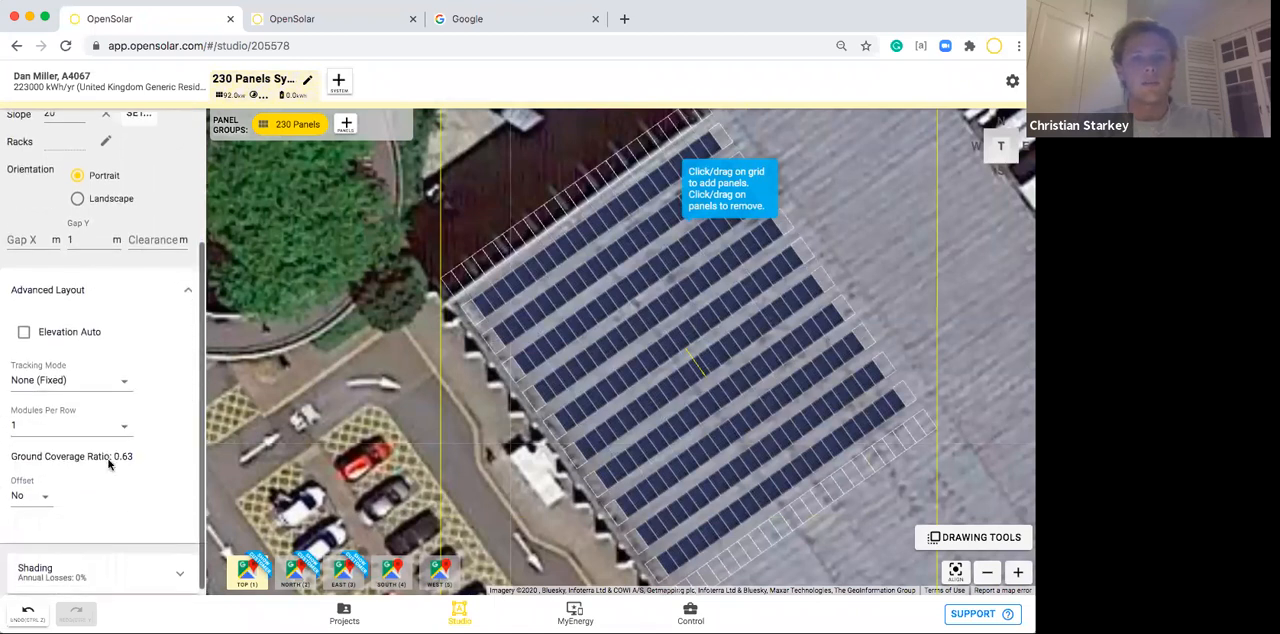
{"action": "left_click", "coordinate": [44, 425]}
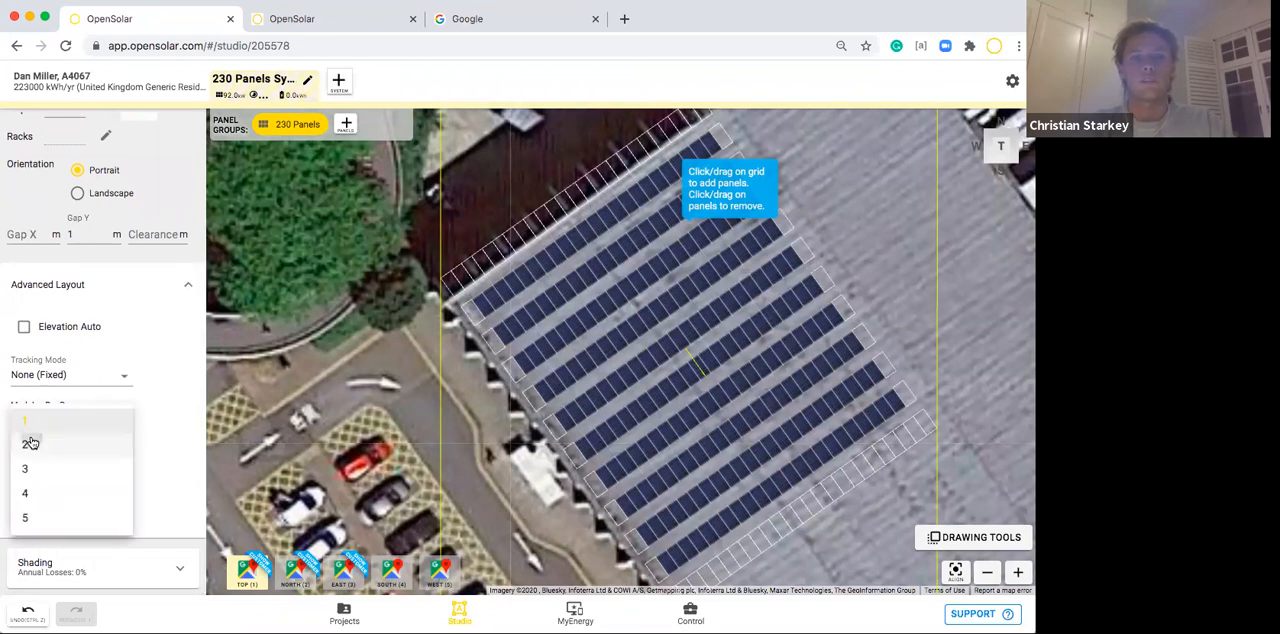
{"action": "left_click", "coordinate": [32, 443]}
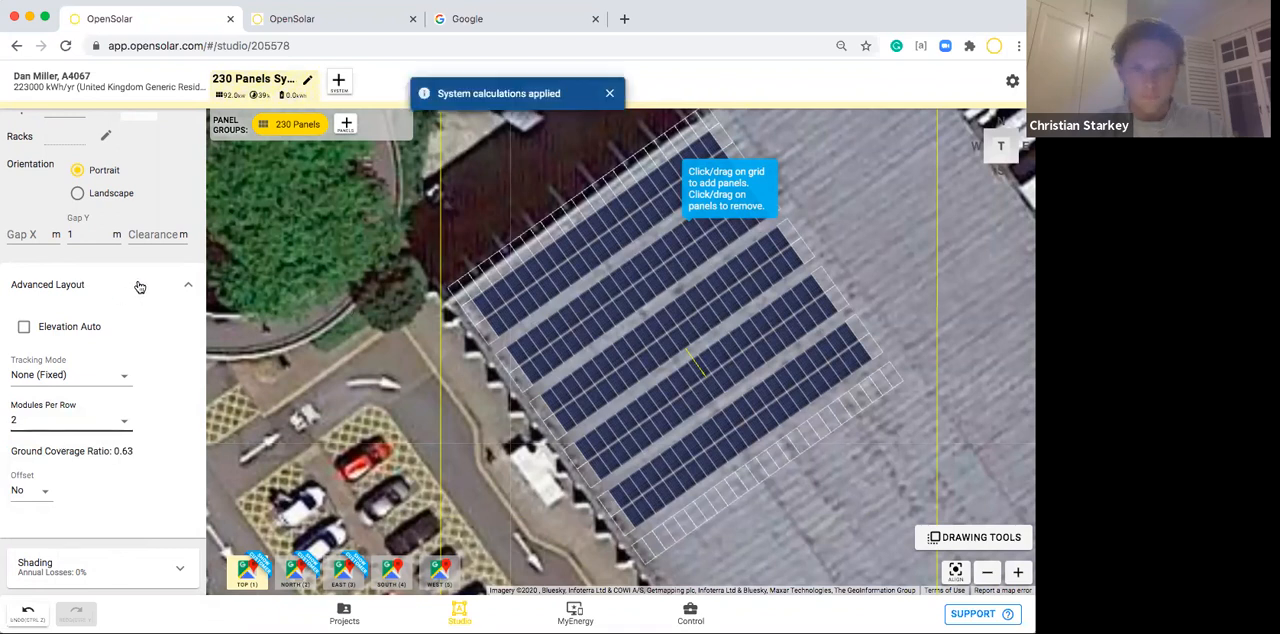
Set the panel group's slope to 0 and add racks at 20 degrees.
{"action": "left_click", "coordinate": [139, 289]}
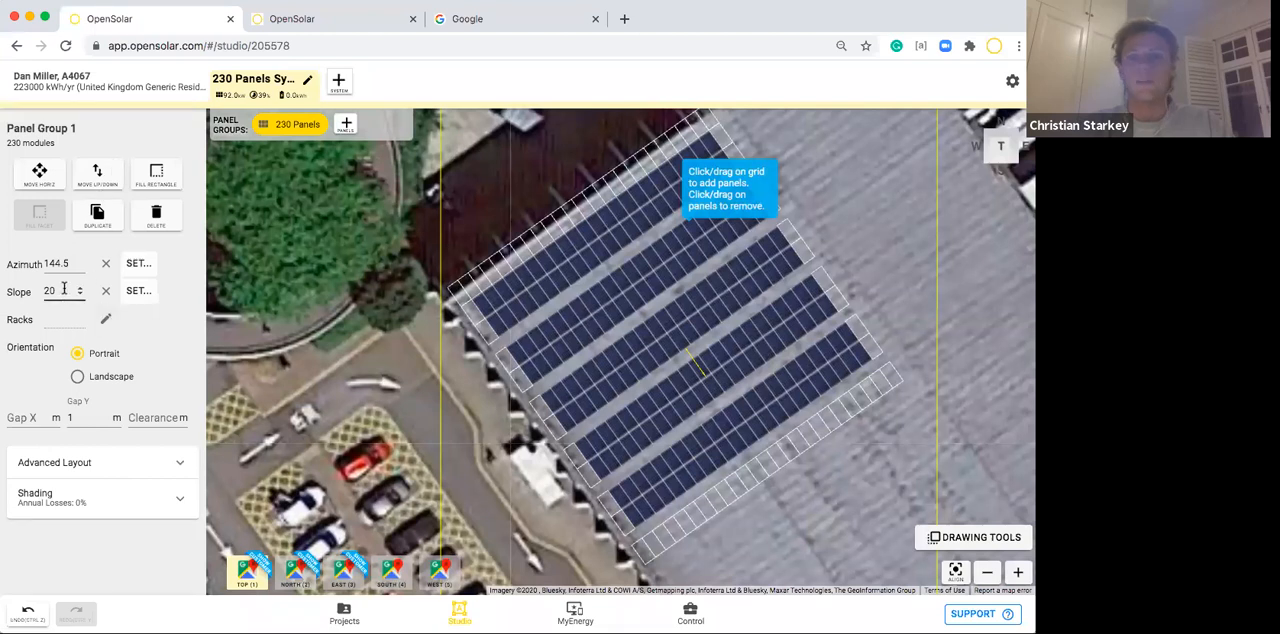
{"action": "left_click_drag", "start_coordinate": [58, 291], "coordinate": [27, 291]}
{"action": "key", "text": "BackSpace"}
{"action": "type", "text": "0"}
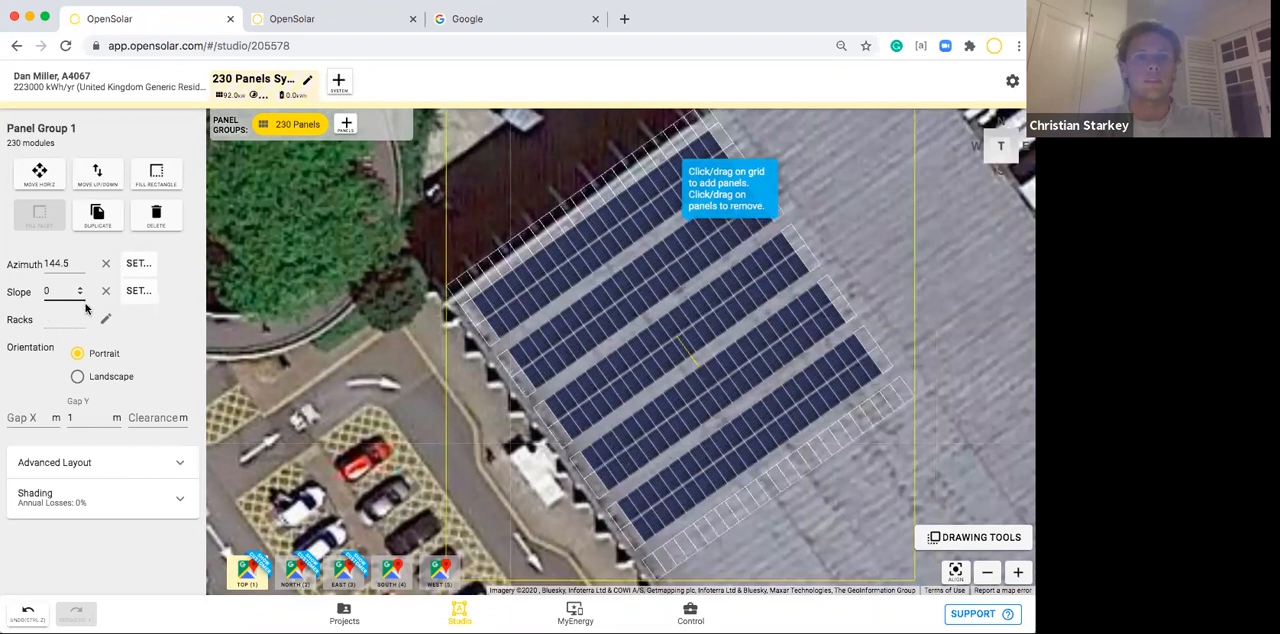
{"action": "left_click", "coordinate": [108, 320]}
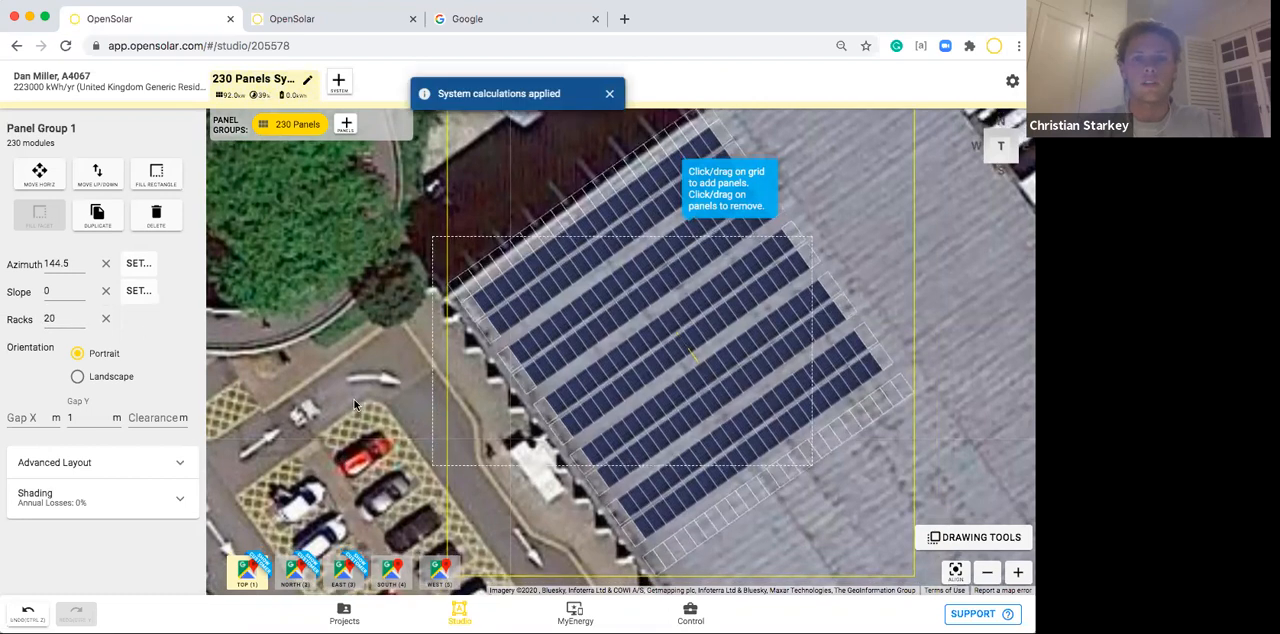
Examine how the panel rows sit on the flat roof in the North and East oblique views, and return to the top view.
{"action": "left_click", "coordinate": [985, 573]}
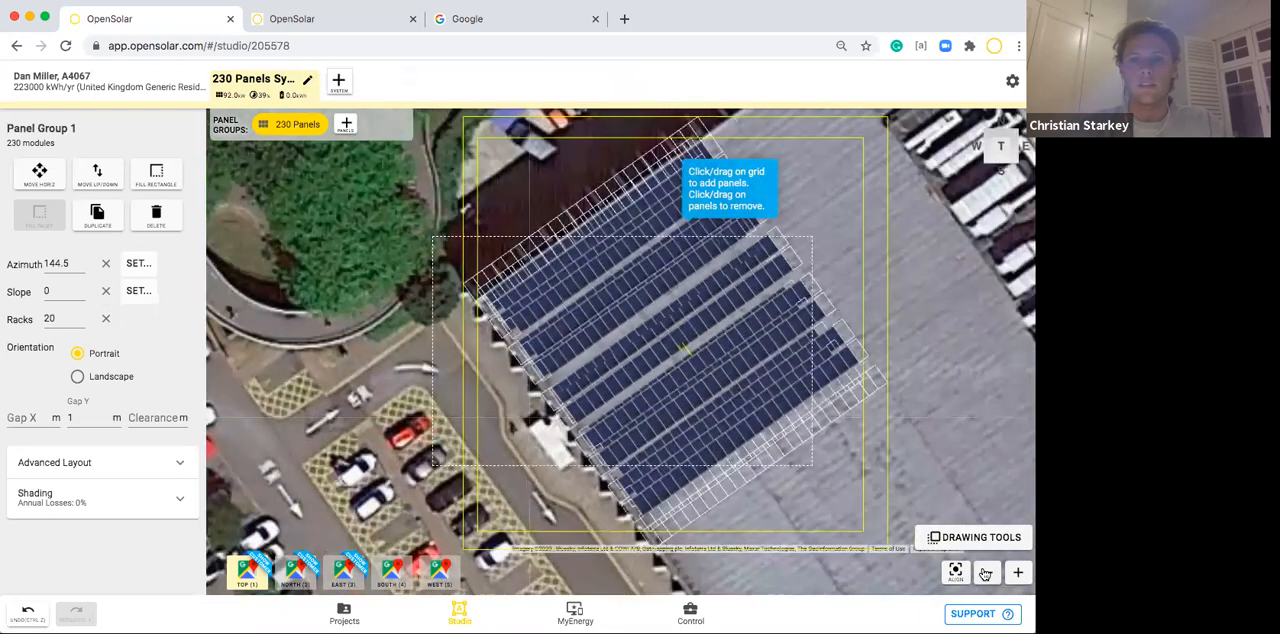
{"action": "left_click", "coordinate": [985, 573]}
{"action": "left_click_drag", "start_coordinate": [940, 440], "coordinate": [928, 440]}
{"action": "left_click", "coordinate": [288, 573]}
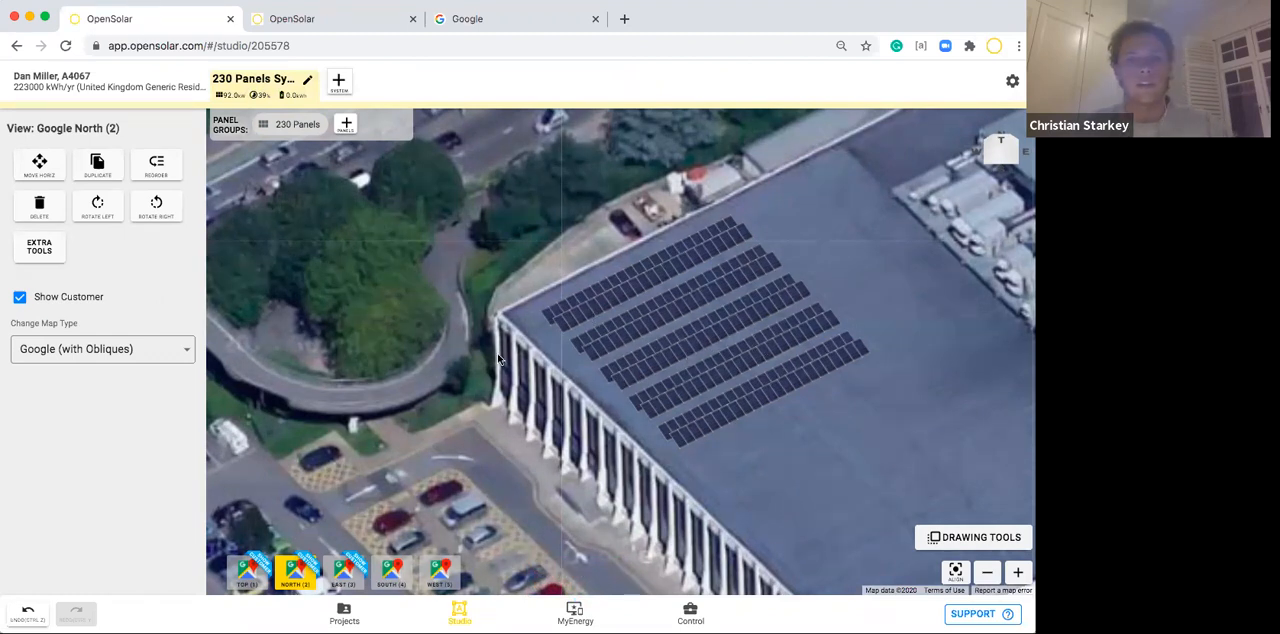
{"action": "left_click_drag", "start_coordinate": [506, 436], "coordinate": [475, 436]}
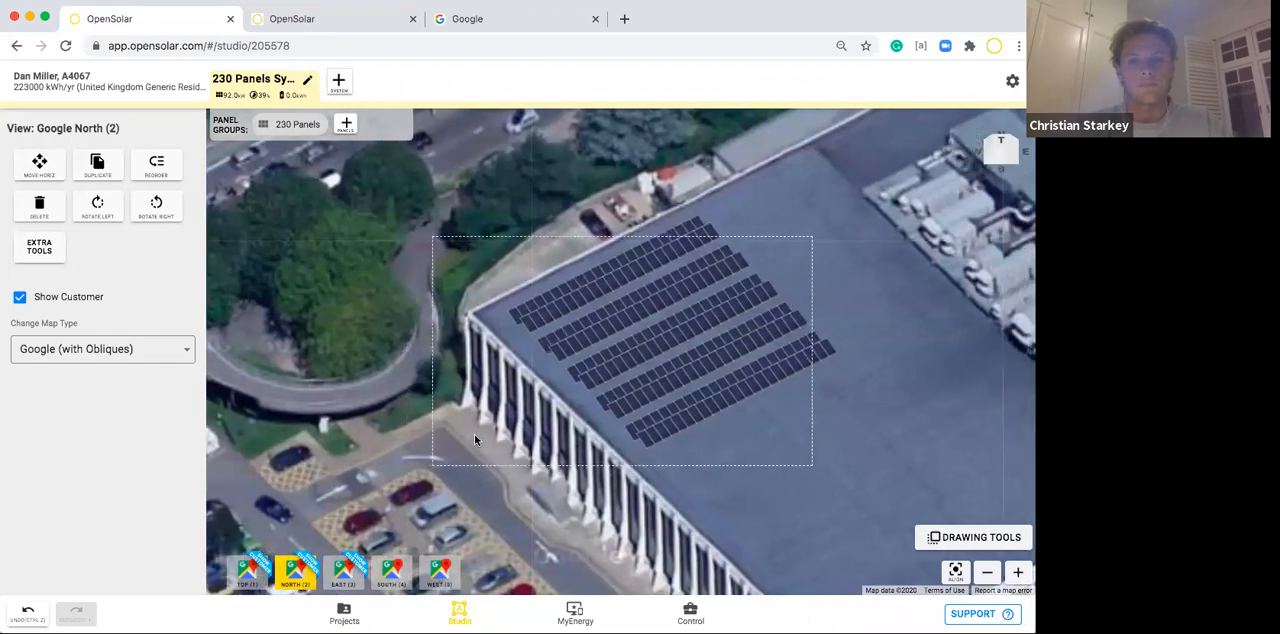
{"action": "left_click", "coordinate": [986, 574]}
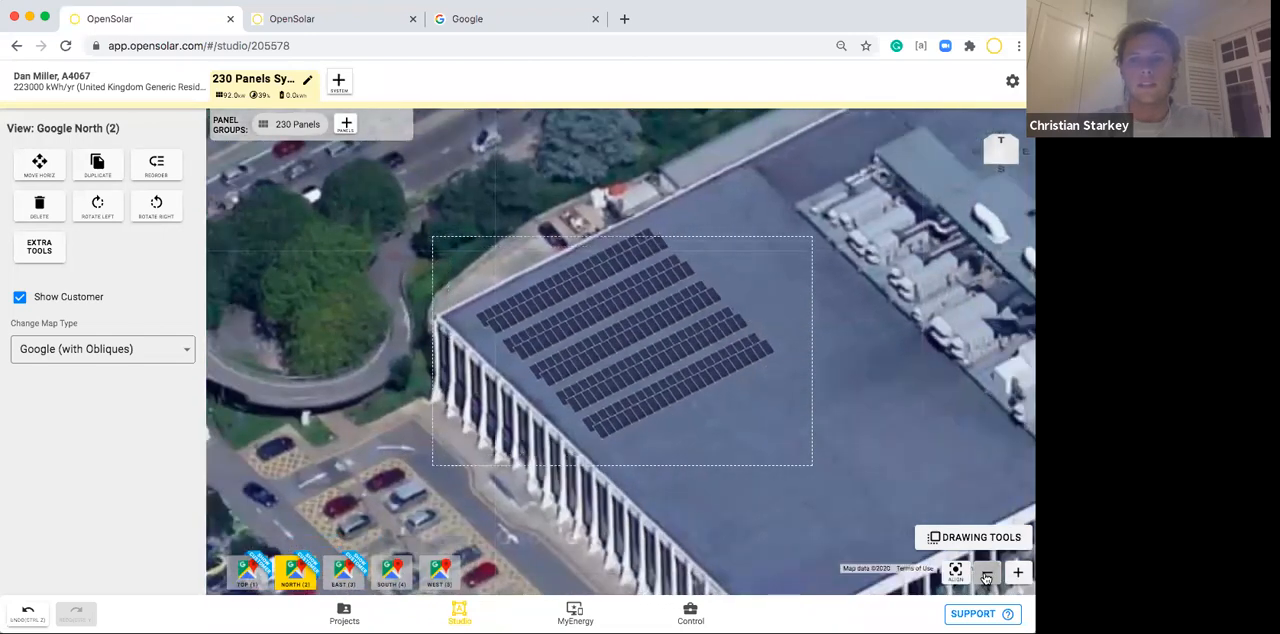
{"action": "left_click_drag", "start_coordinate": [903, 478], "coordinate": [889, 481]}
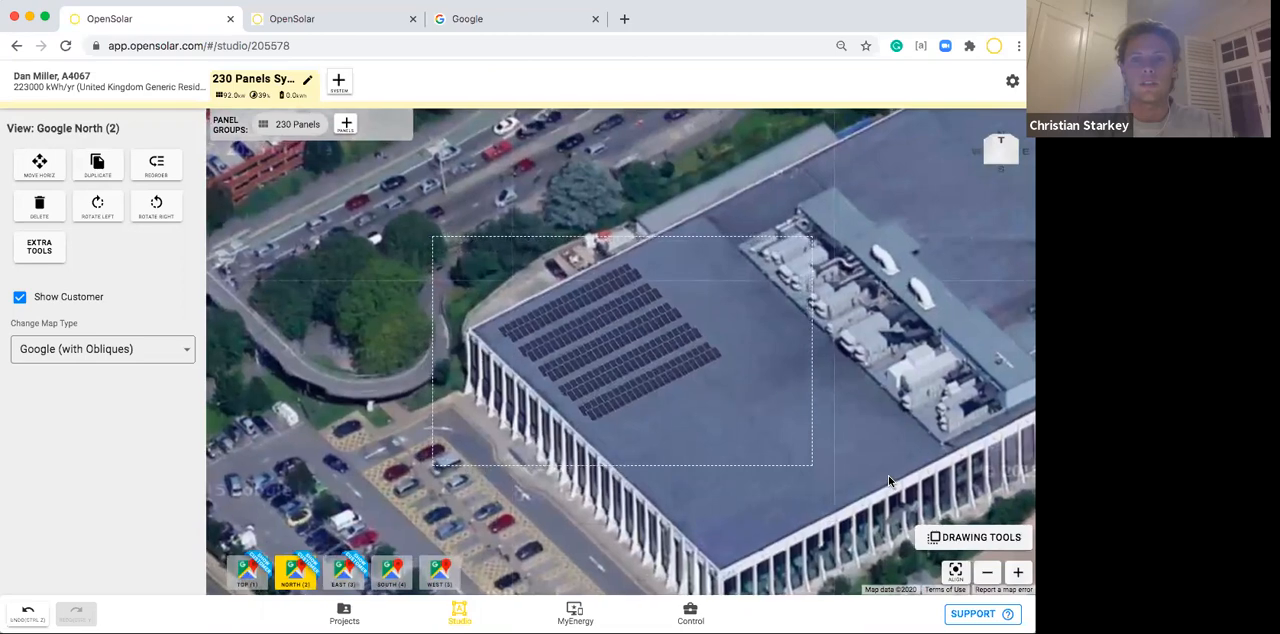
{"action": "left_click", "coordinate": [889, 481]}
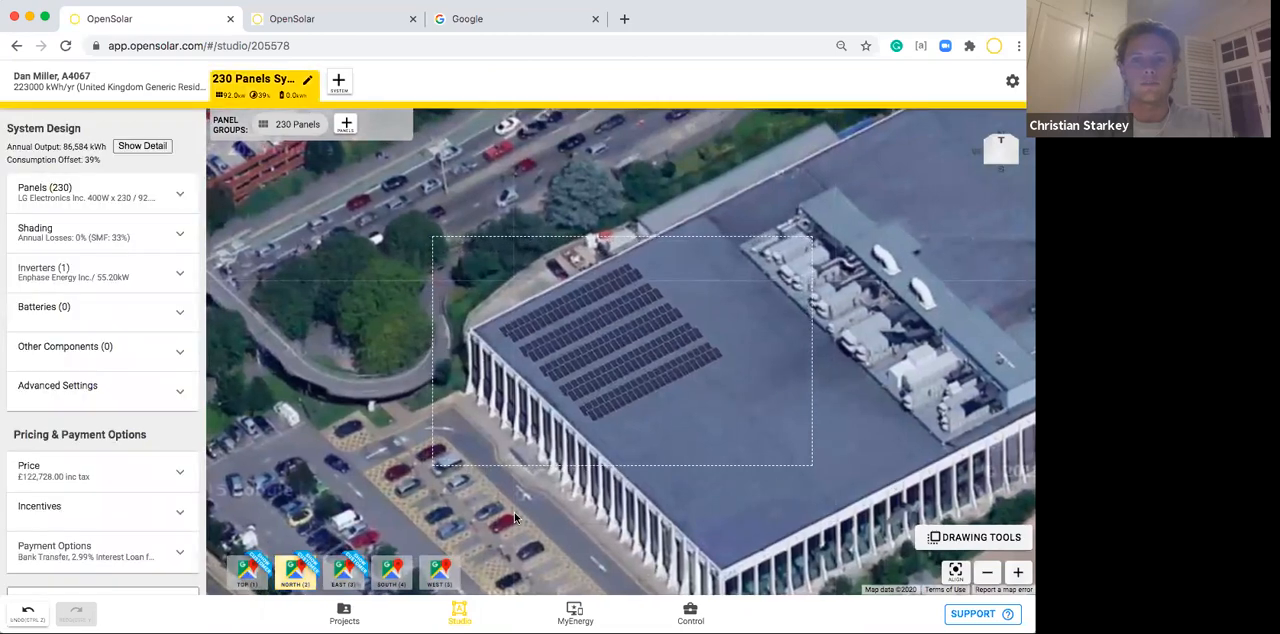
{"action": "left_click", "coordinate": [343, 574]}
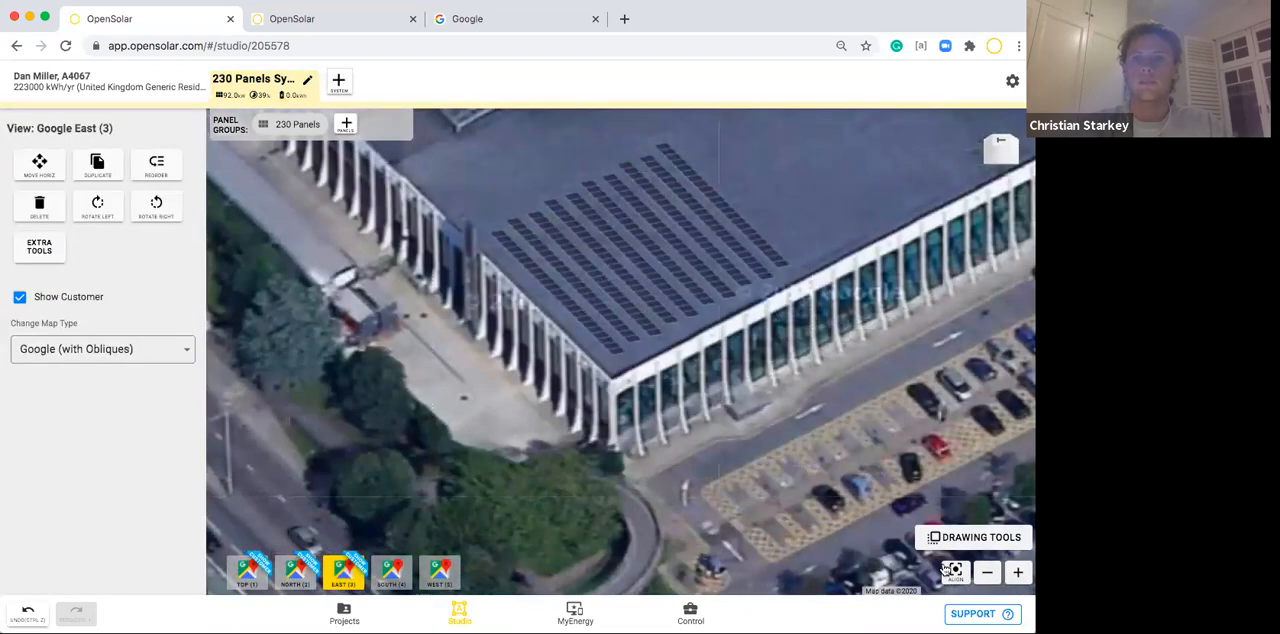
{"action": "left_click", "coordinate": [987, 572]}
{"action": "left_click_drag", "start_coordinate": [865, 410], "coordinate": [848, 471]}
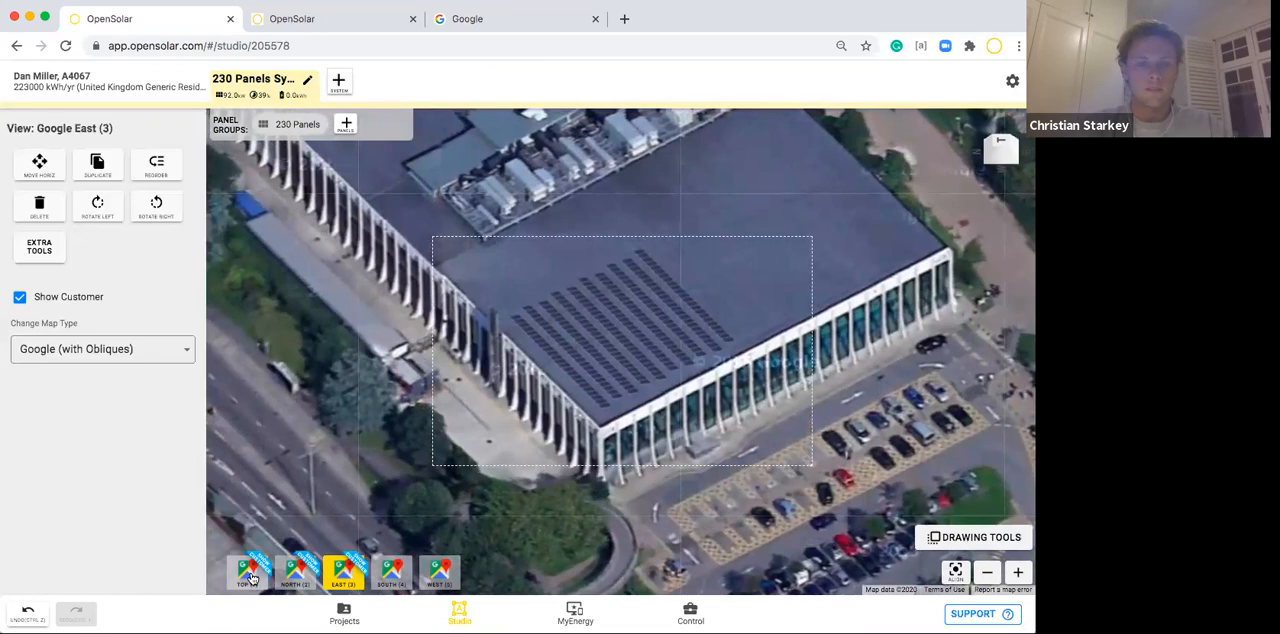
{"action": "left_click", "coordinate": [250, 572]}
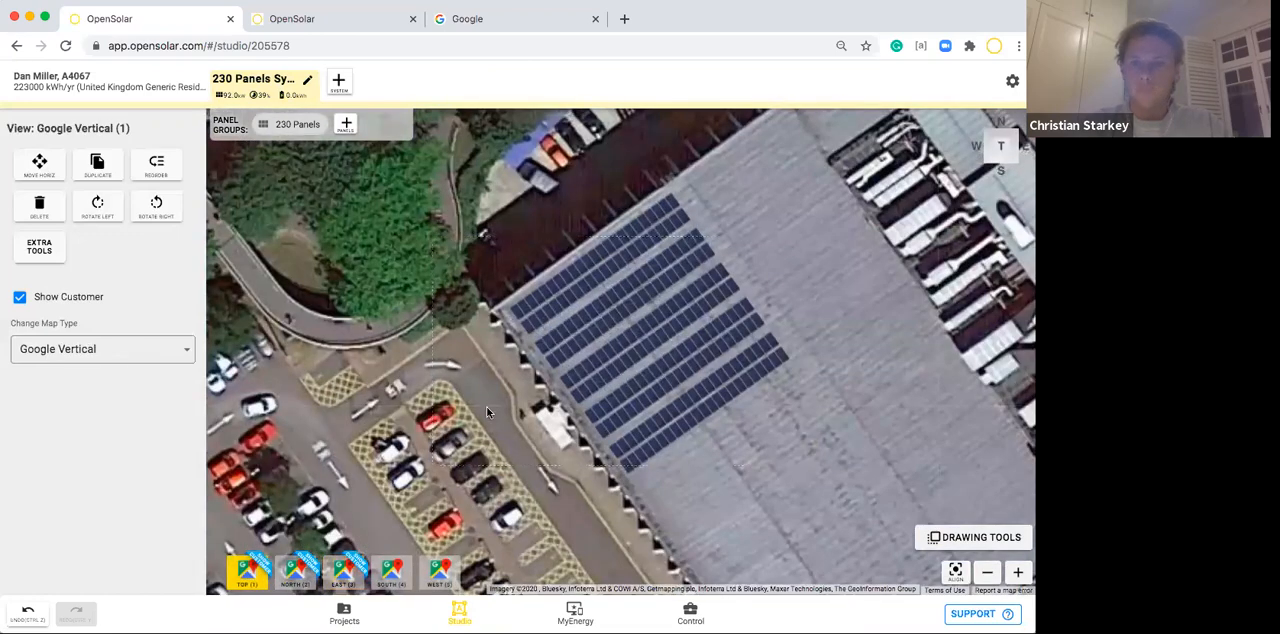
{"action": "left_click", "coordinate": [987, 572]}
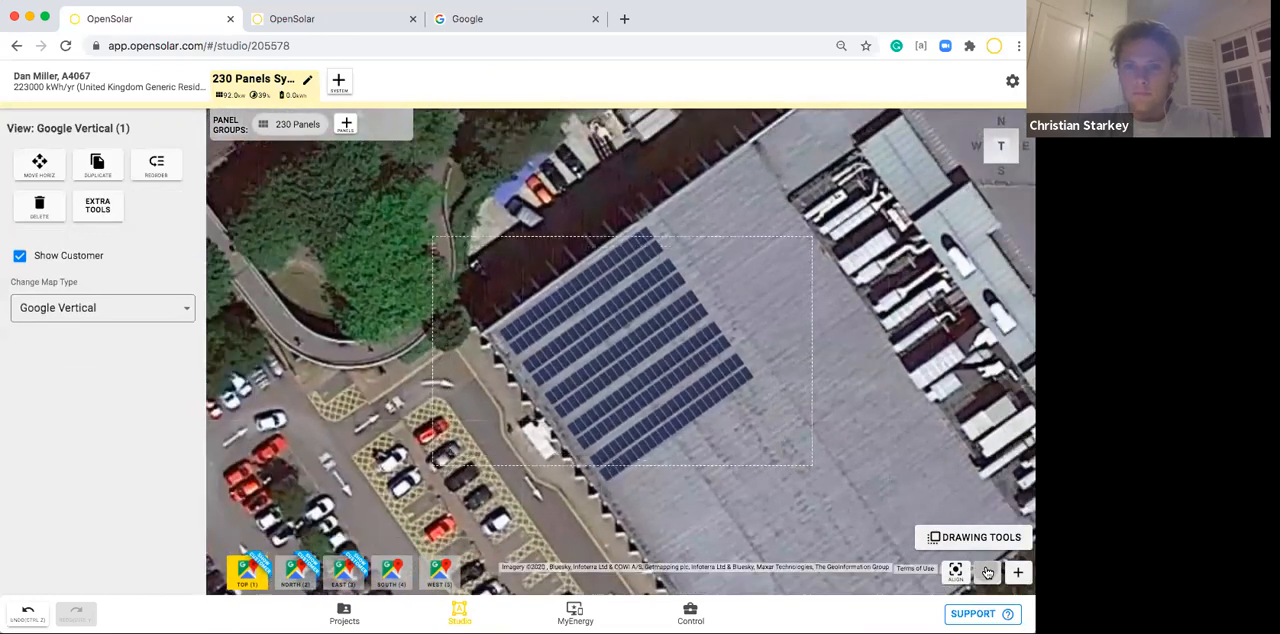
{"action": "left_click", "coordinate": [807, 406]}
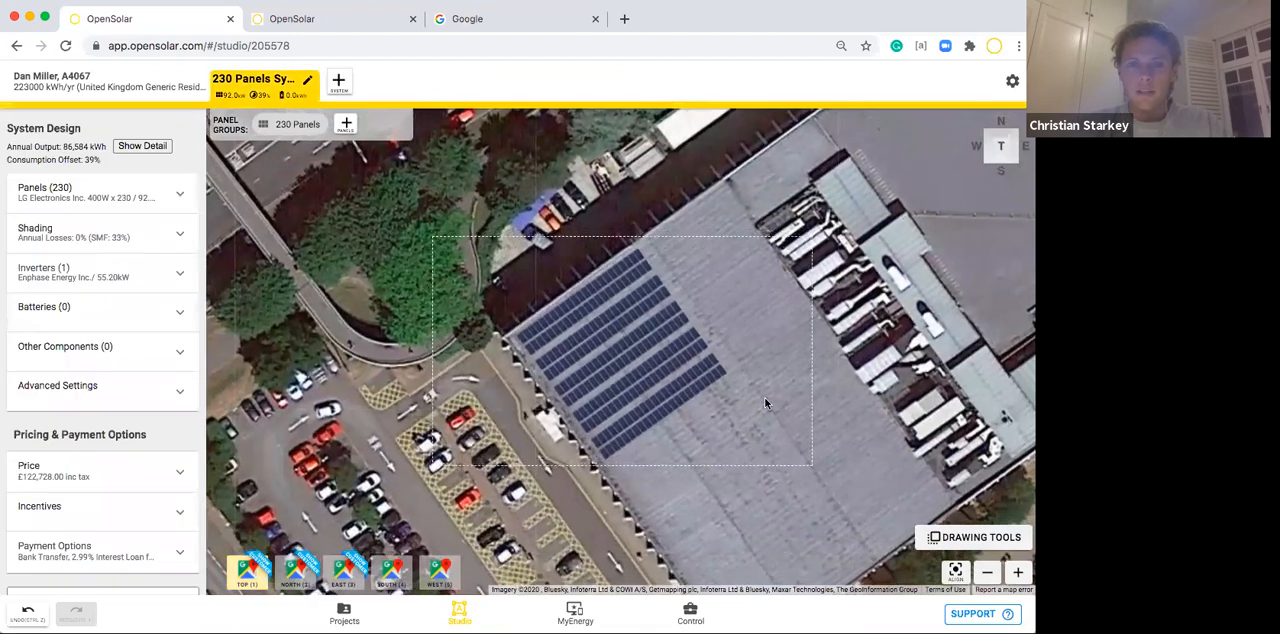
Start replacing the system's IQ7-60-2-INT inverter and search the inverter database for "fronius".
{"action": "left_click", "coordinate": [95, 281]}
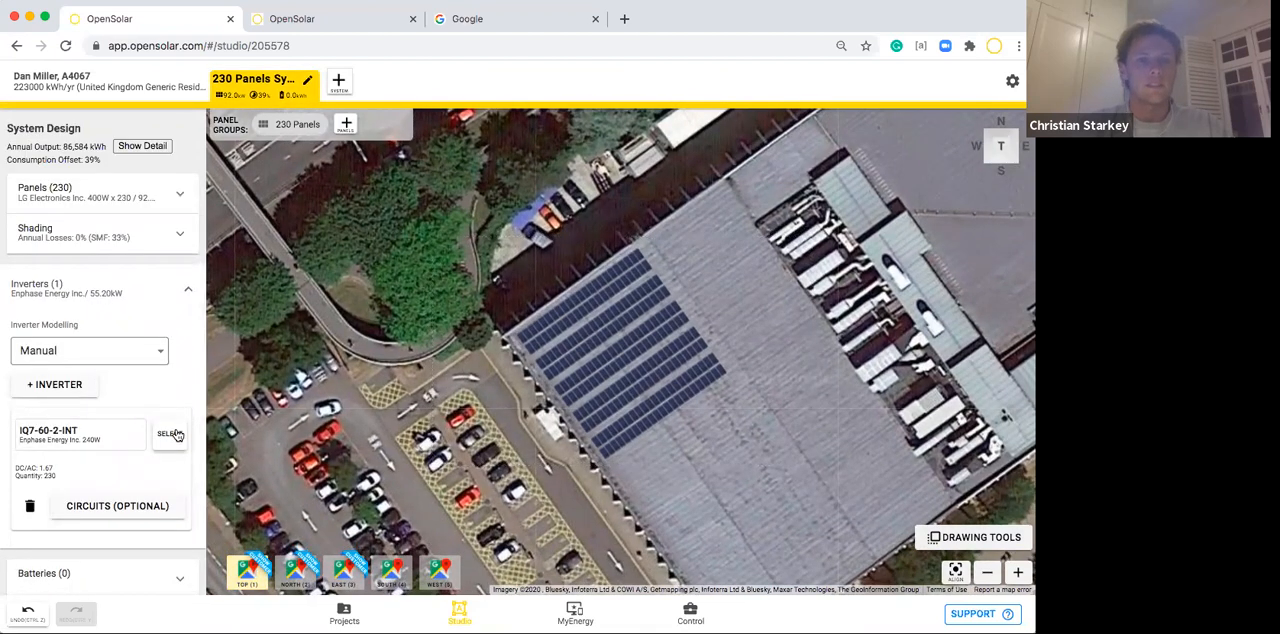
{"action": "left_click", "coordinate": [170, 433]}
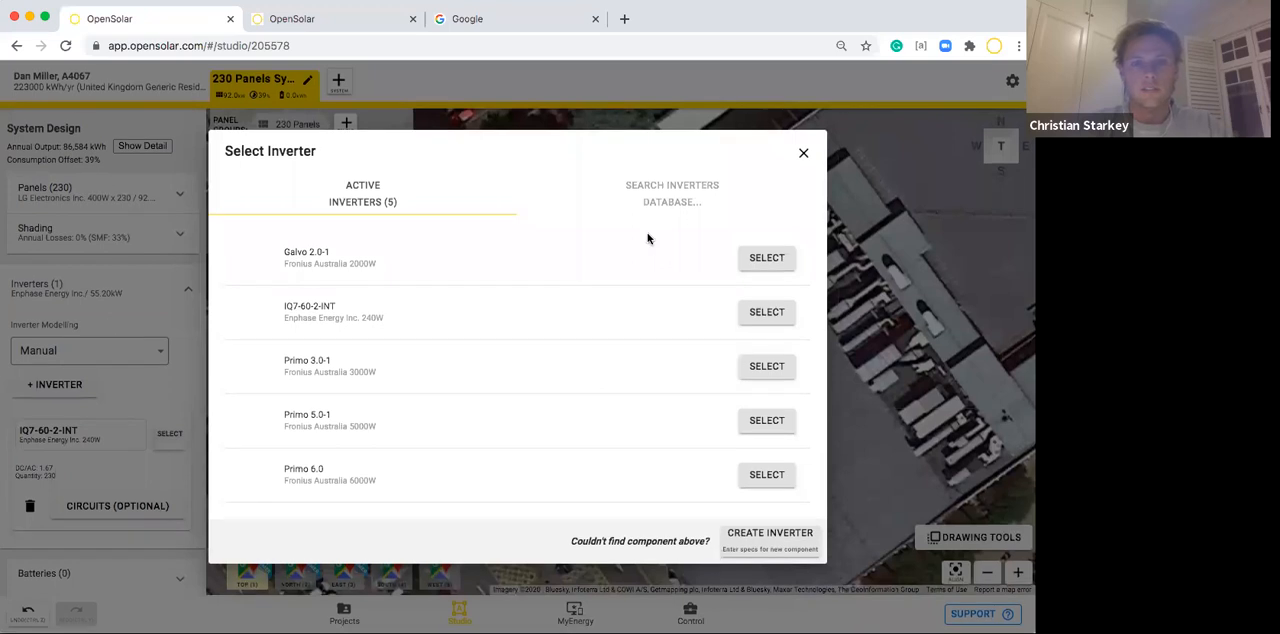
{"action": "left_click", "coordinate": [687, 197]}
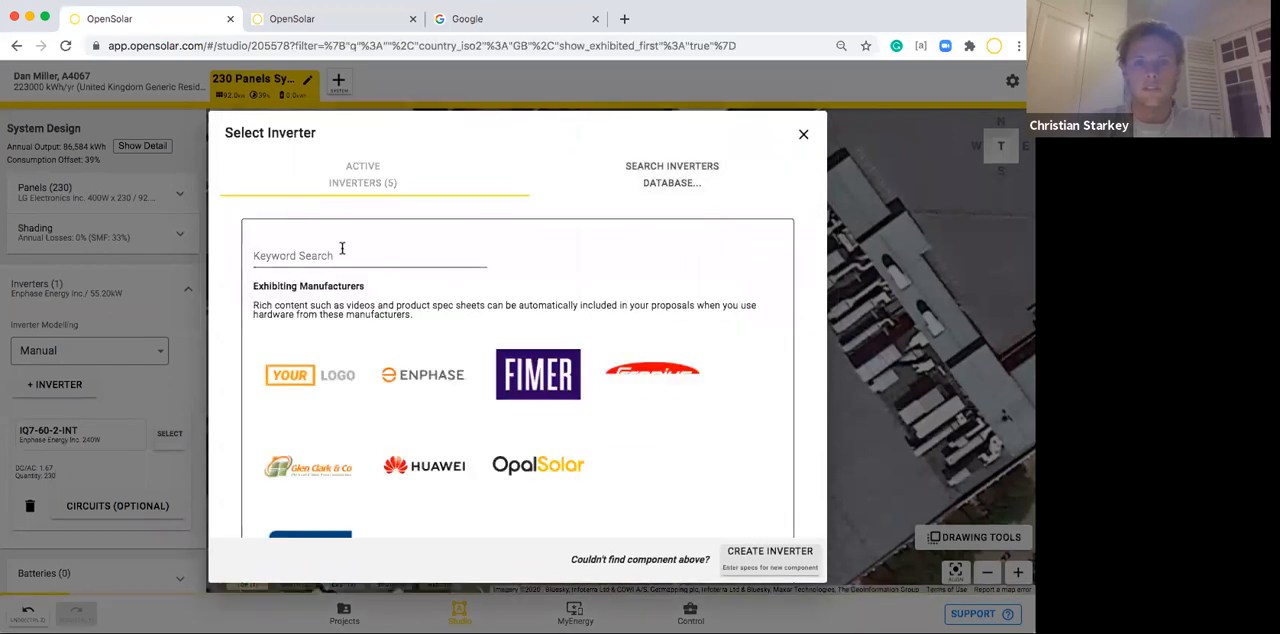
{"action": "left_click", "coordinate": [340, 250]}
{"action": "type", "text": "fronius"}
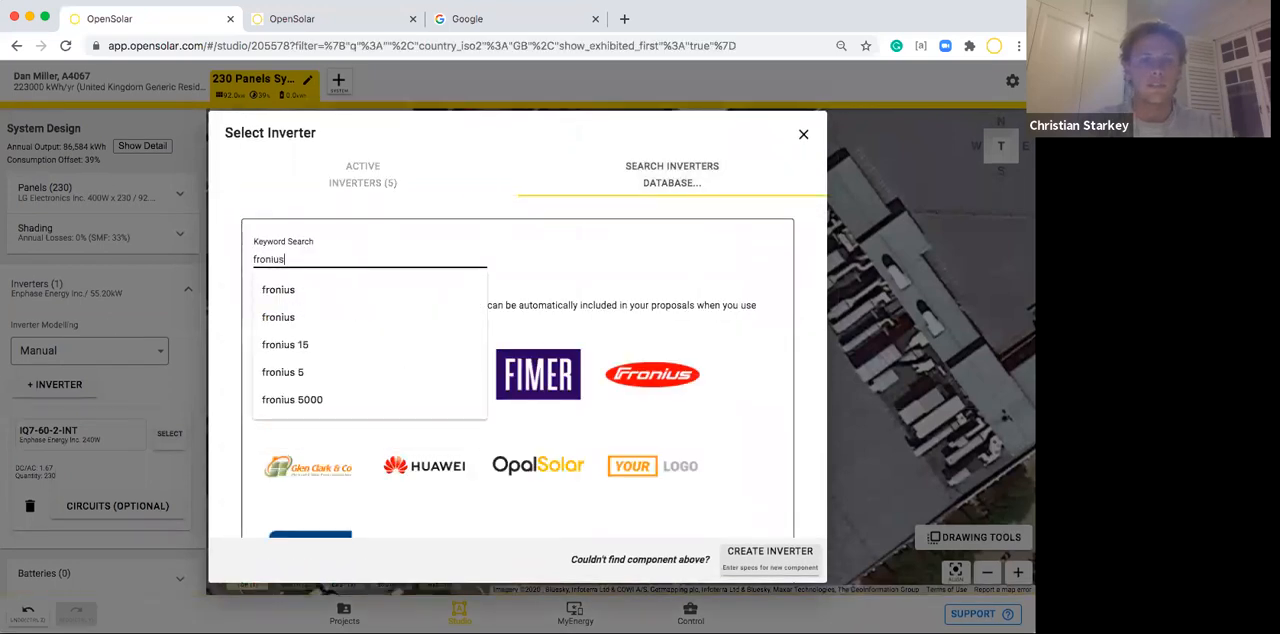
{"action": "type", "text": " 27000"}
Try narrowing the inverter search to "fronius 27000".
{"action": "scroll", "coordinate": [428, 360], "scroll_direction": "down", "scroll_amount": 5}
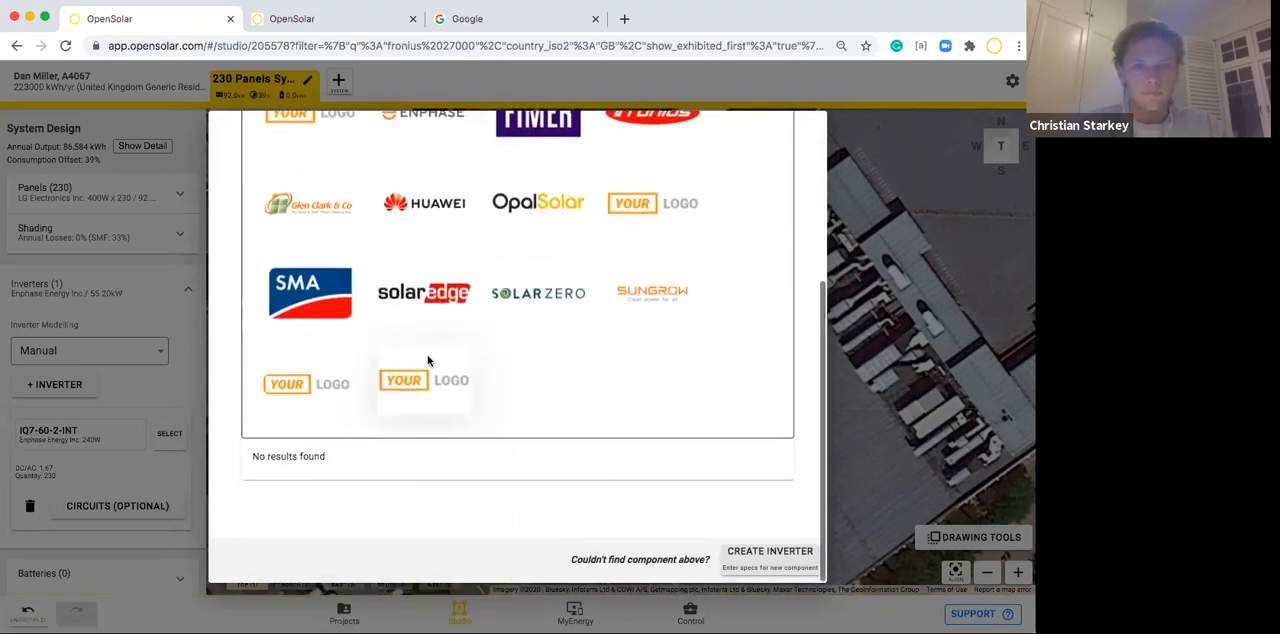
{"action": "scroll", "coordinate": [428, 360], "scroll_direction": "up", "scroll_amount": 5}
{"action": "key", "text": "BackSpace"}
{"action": "key", "text": "BackSpace"}
{"action": "key", "text": "BackSpace"}
{"action": "key", "text": "BackSpace"}
{"action": "key", "text": "BackSpace"}
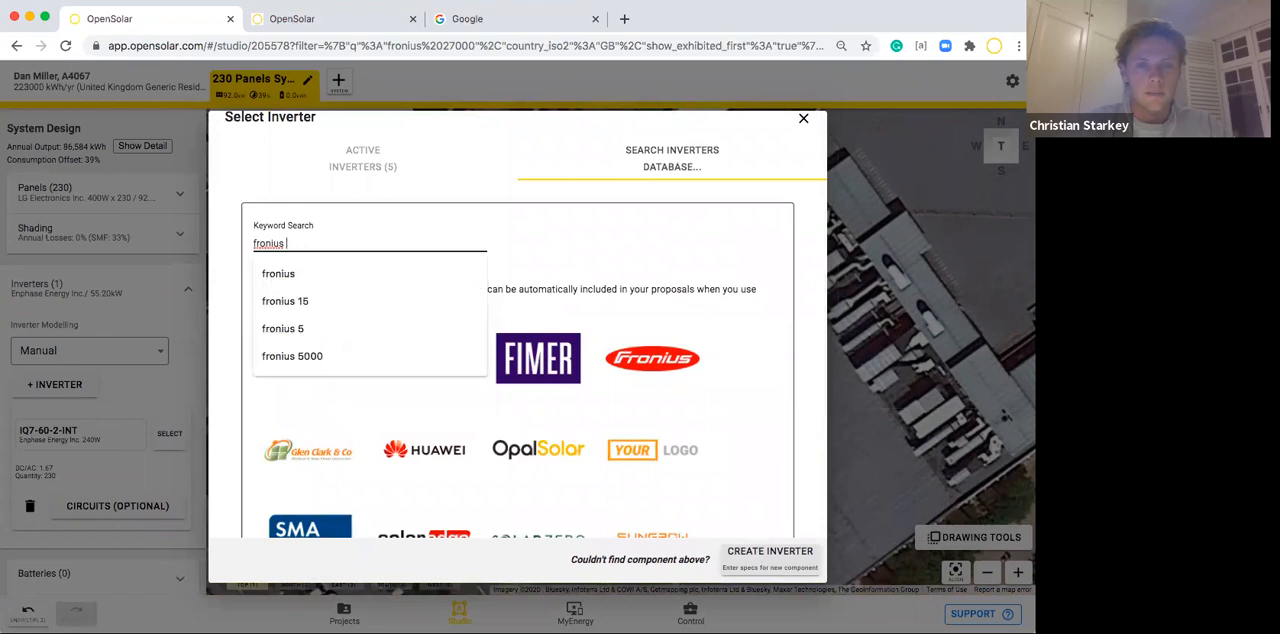
Choose the Fronius ECO 27.0-3-S 27000W as the replacement inverter.
{"action": "scroll", "coordinate": [591, 341], "scroll_direction": "down", "scroll_amount": 3}
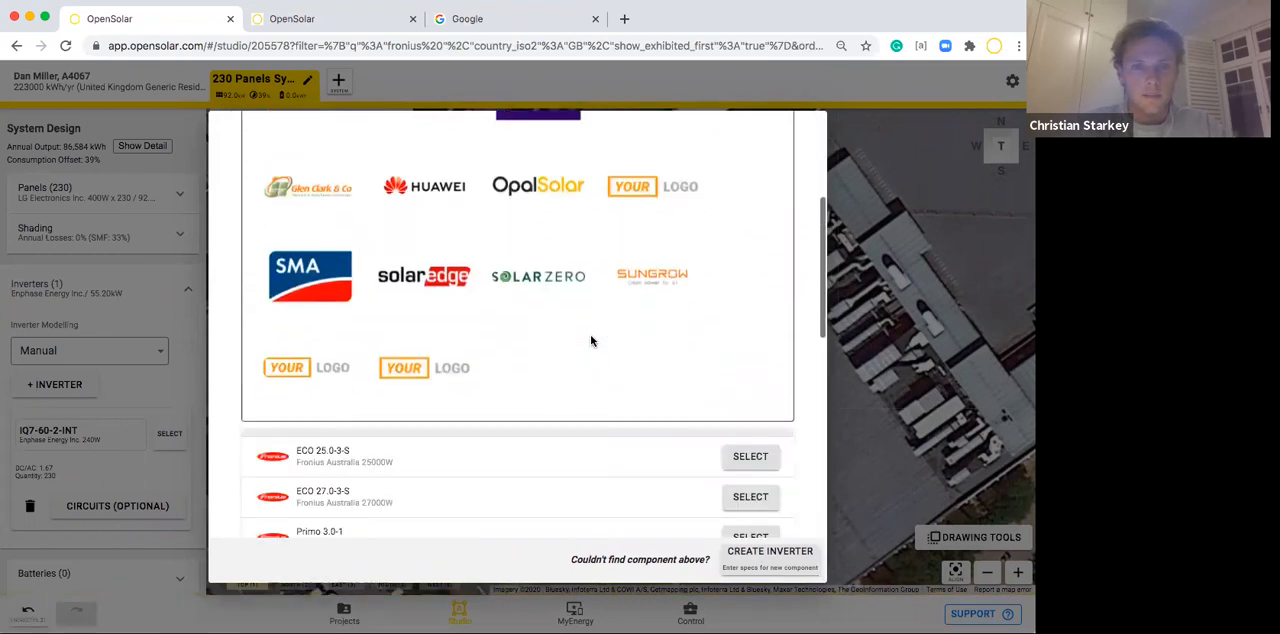
{"action": "scroll", "coordinate": [591, 341], "scroll_direction": "down", "scroll_amount": 2}
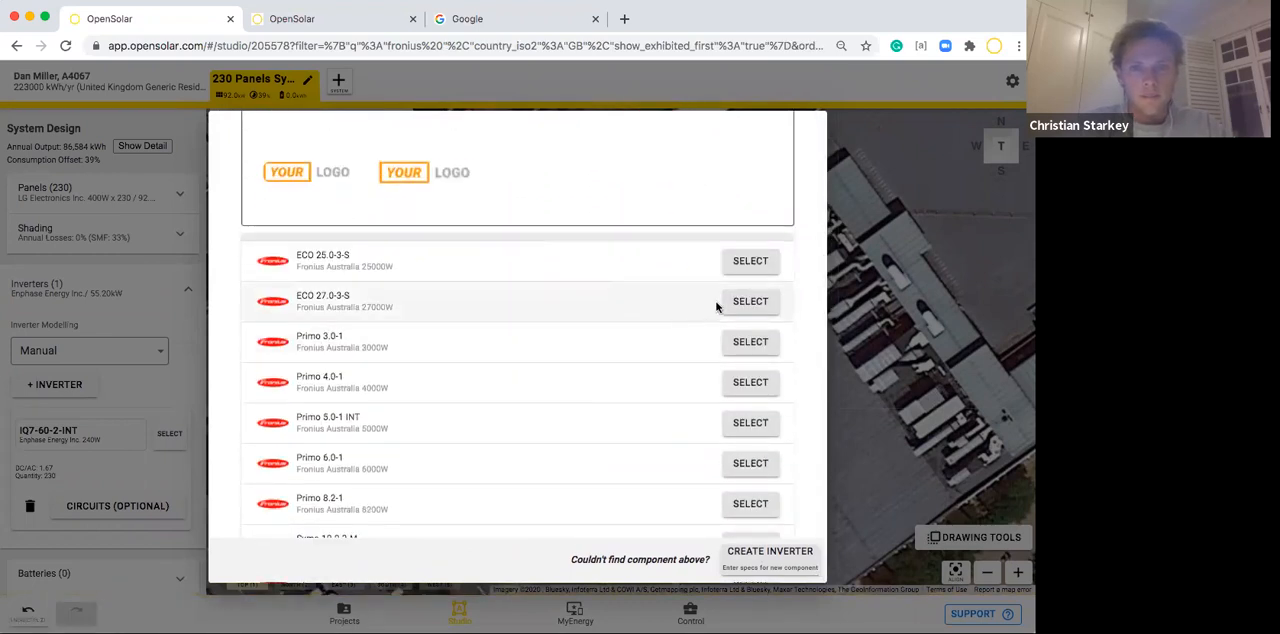
{"action": "left_click", "coordinate": [741, 302]}
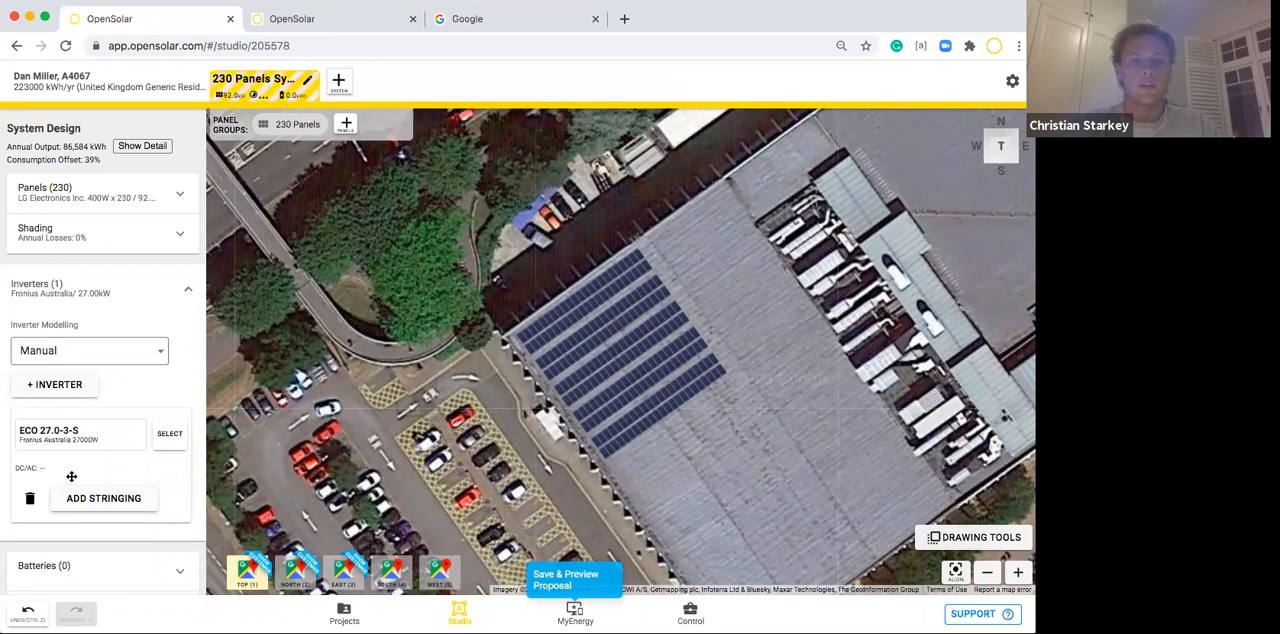
Add stringing to the inverter, with two 23-panel strings on MPPT 1 along the two panel lines nearest the roof's upper edge.
{"action": "left_click", "coordinate": [128, 490]}
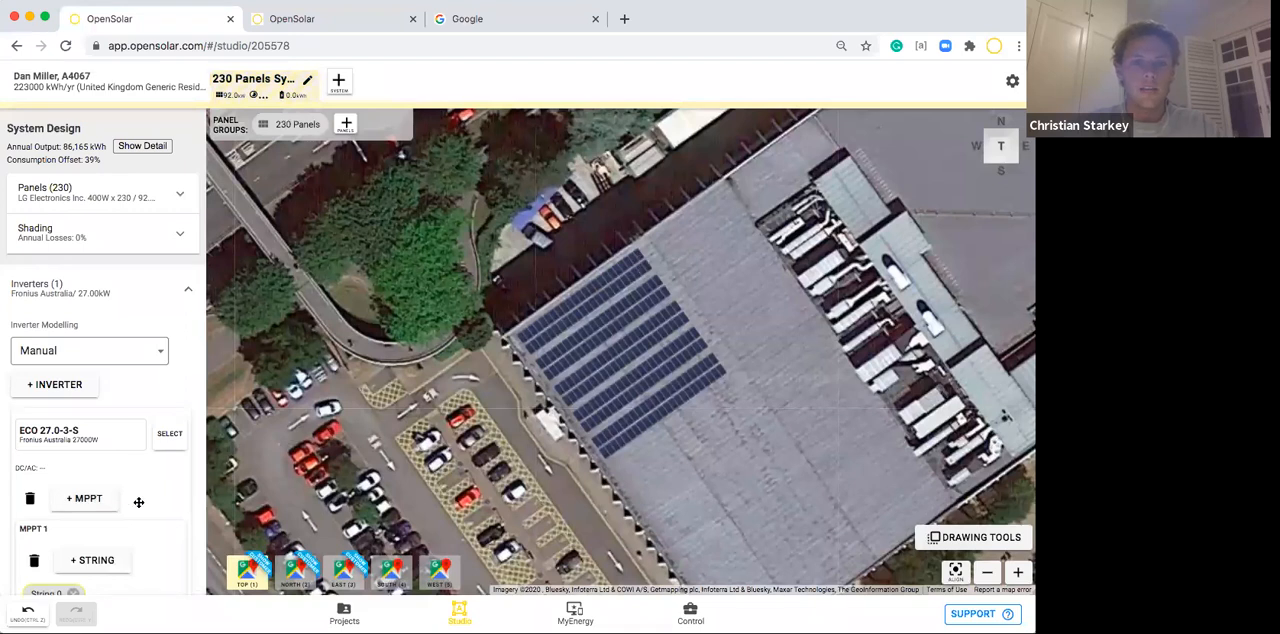
{"action": "scroll", "coordinate": [138, 502], "scroll_direction": "down", "scroll_amount": 2}
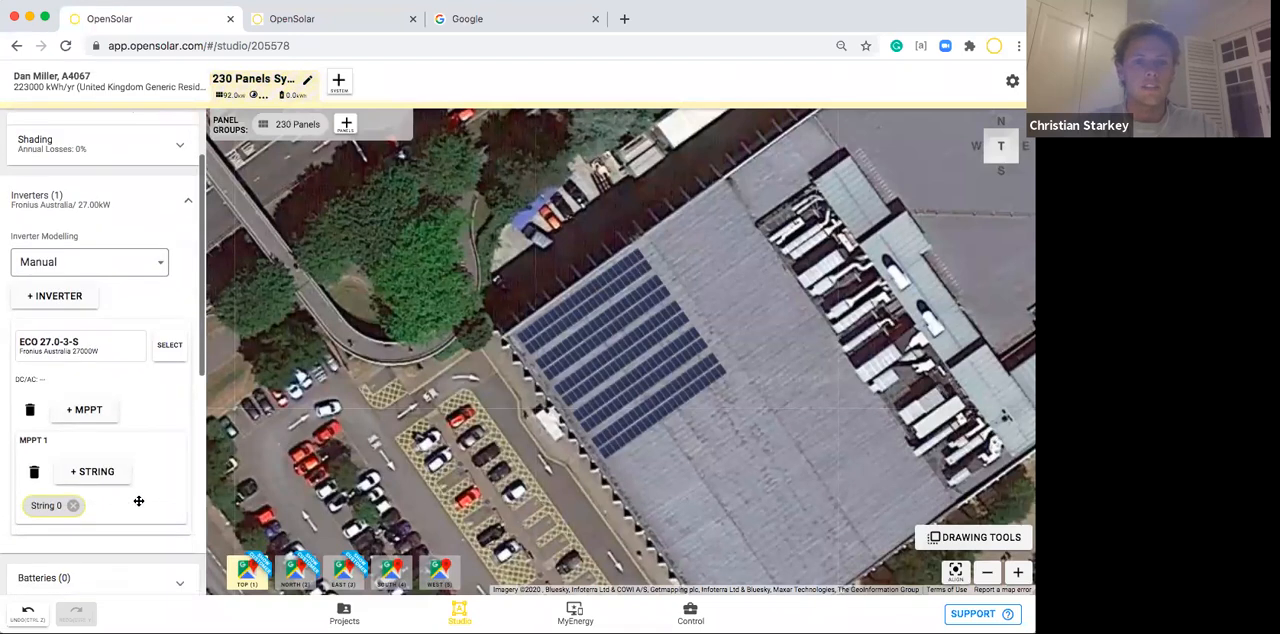
{"action": "left_click", "coordinate": [639, 255]}
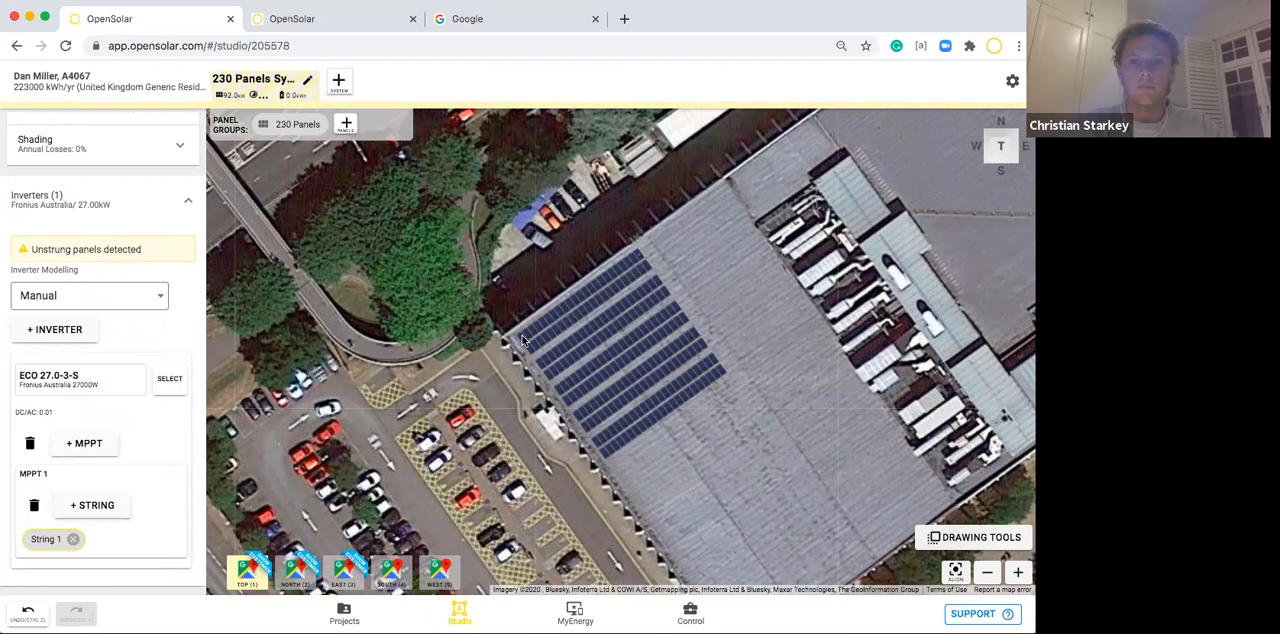
{"action": "left_click", "coordinate": [521, 341]}
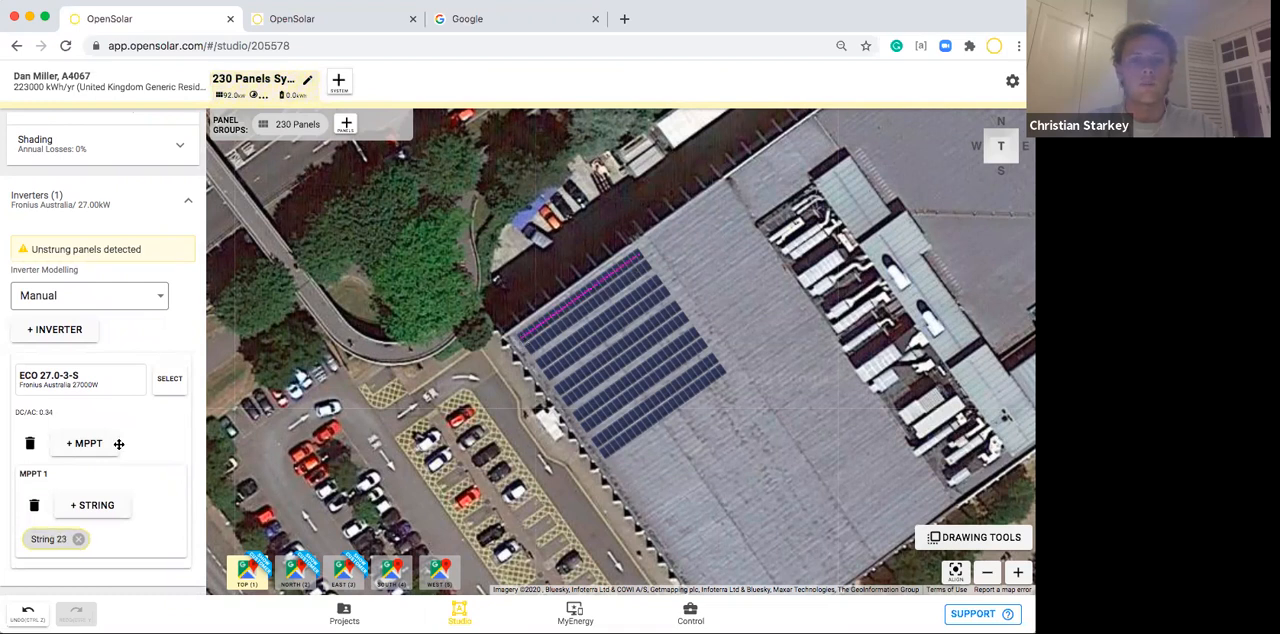
{"action": "left_click", "coordinate": [100, 505]}
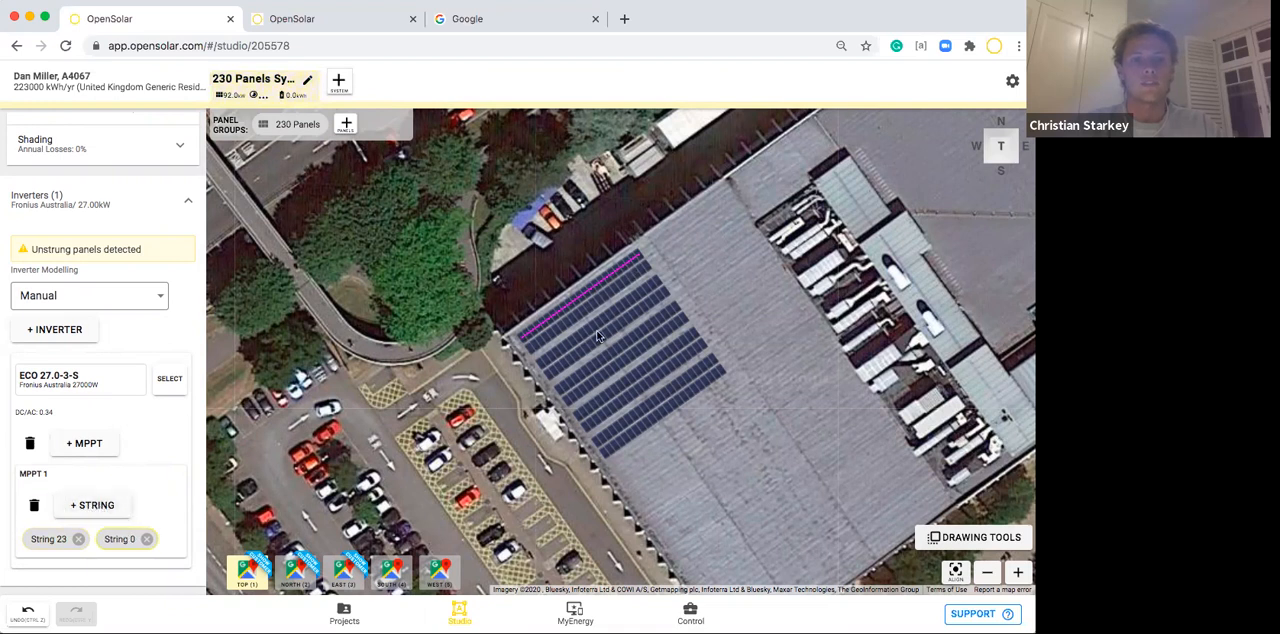
{"action": "left_click", "coordinate": [646, 270]}
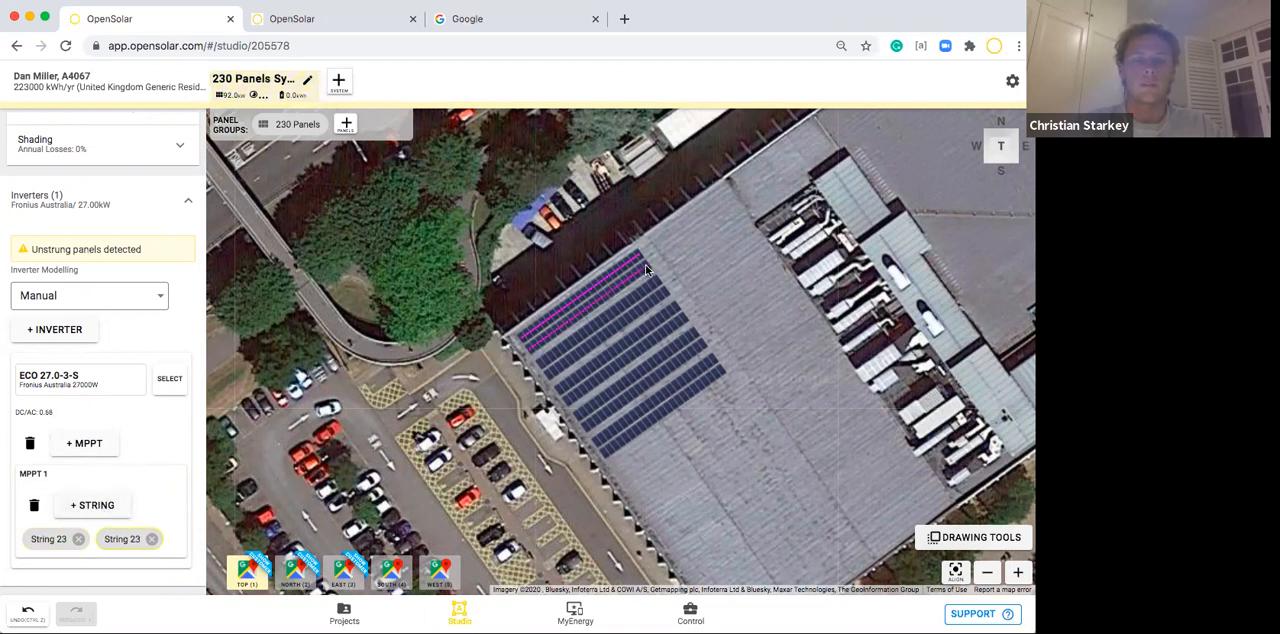
Add MPPT 2 with a single 46-panel string covering the second double row, and close the inverter settings.
{"action": "scroll", "coordinate": [134, 440], "scroll_direction": "down", "scroll_amount": 2}
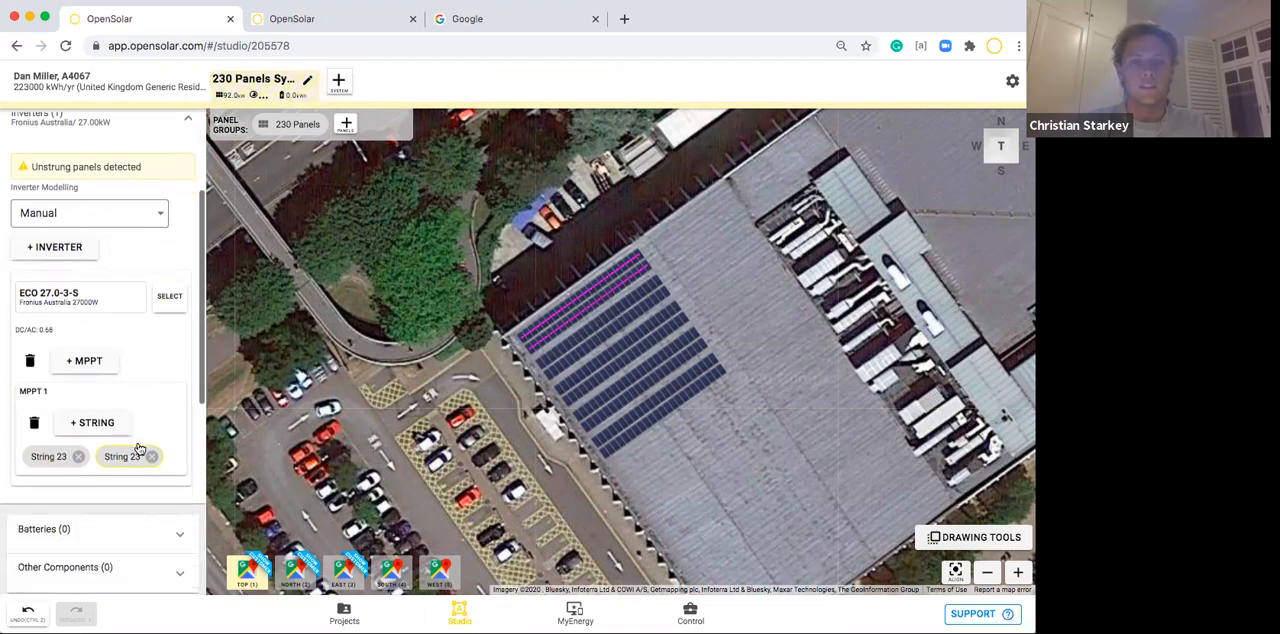
{"action": "left_click", "coordinate": [93, 365]}
{"action": "scroll", "coordinate": [114, 423], "scroll_direction": "down", "scroll_amount": 2}
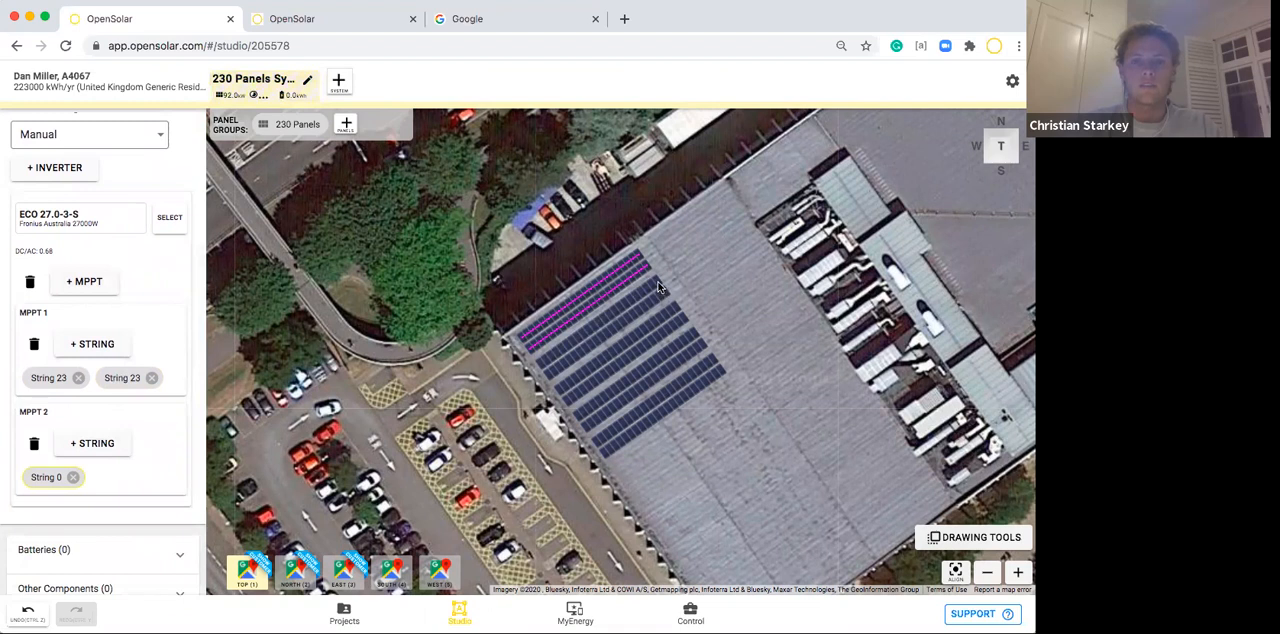
{"action": "left_click", "coordinate": [541, 369]}
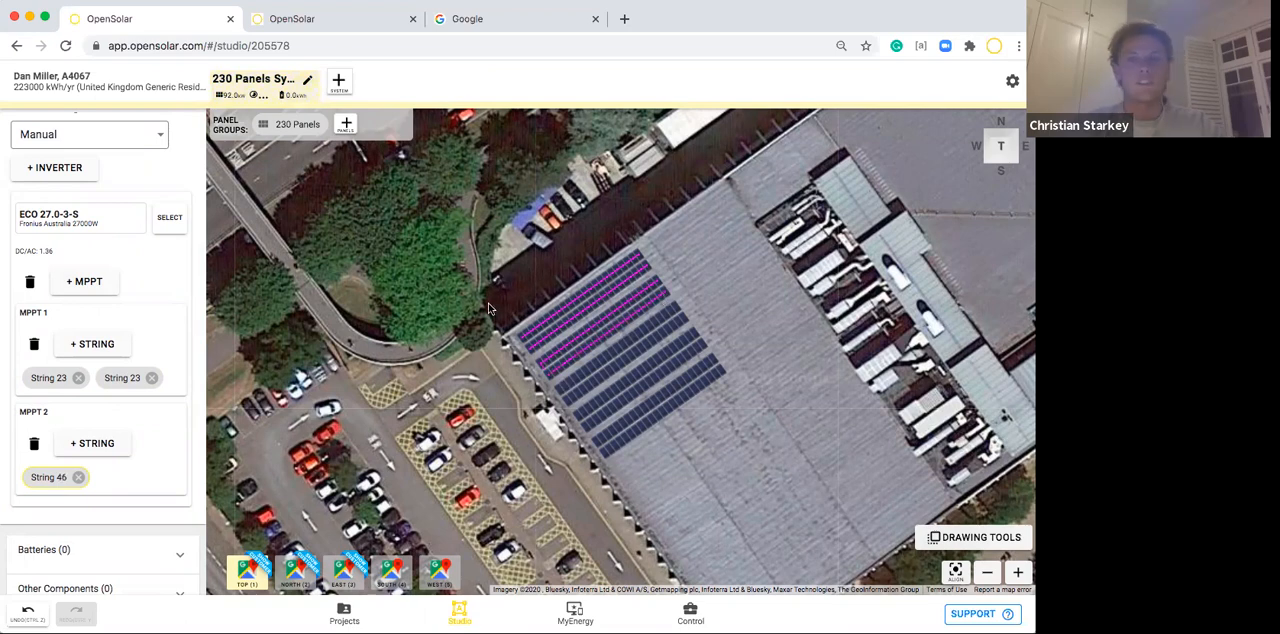
{"action": "left_click_drag", "start_coordinate": [464, 292], "coordinate": [452, 282]}
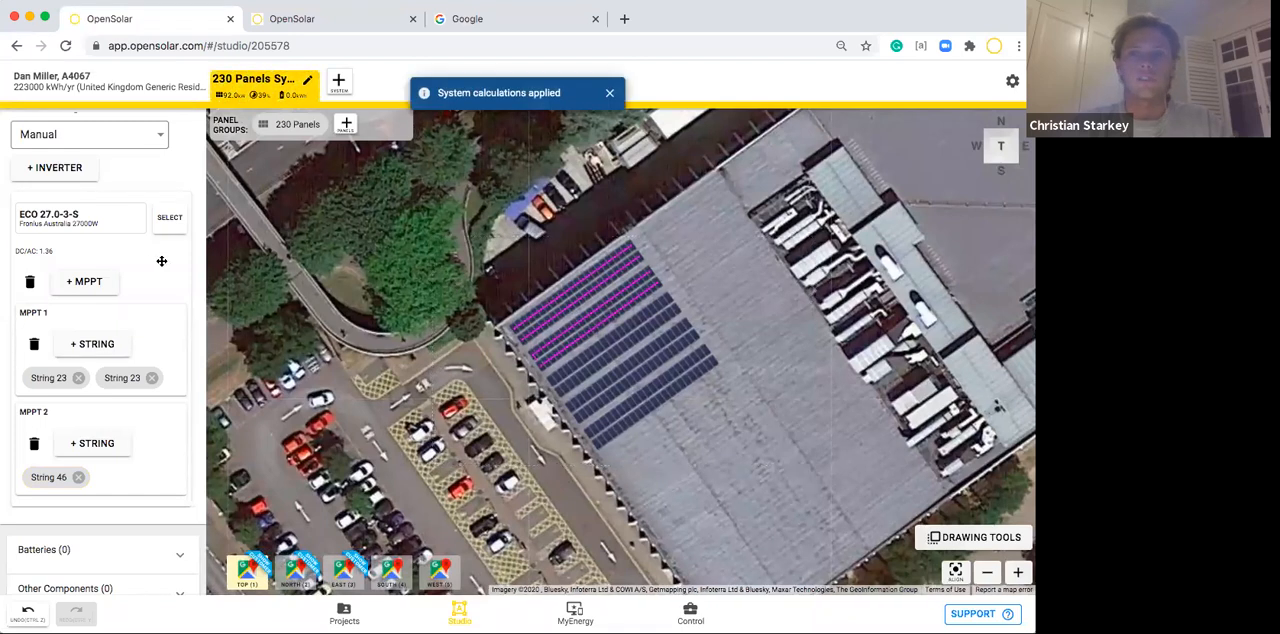
{"action": "scroll", "coordinate": [161, 260], "scroll_direction": "up", "scroll_amount": 3}
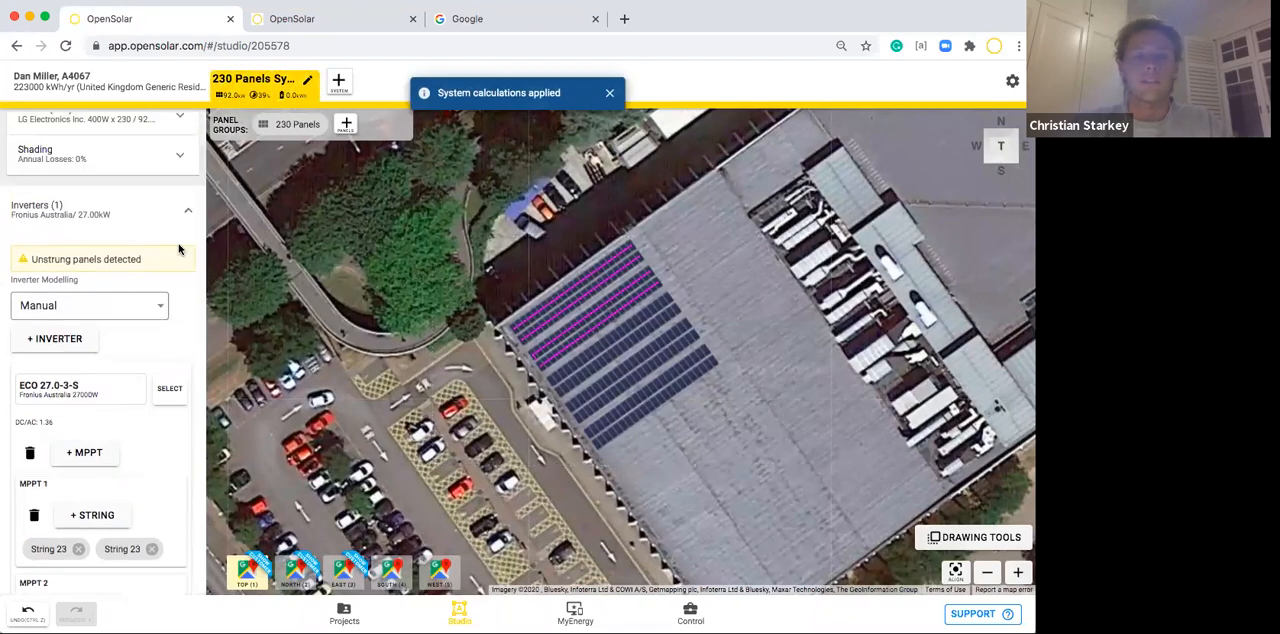
{"action": "left_click", "coordinate": [169, 222]}
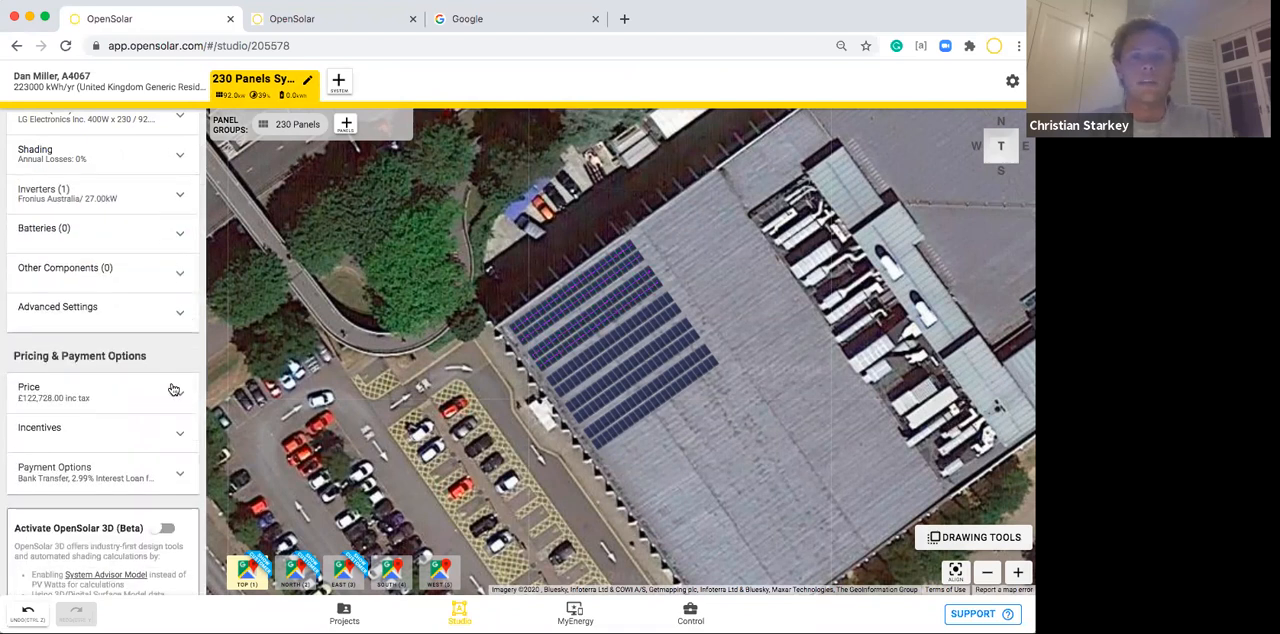
Leave the design studio for the project's details page without saving the changes.
{"action": "scroll", "coordinate": [181, 446], "scroll_direction": "down", "scroll_amount": 1}
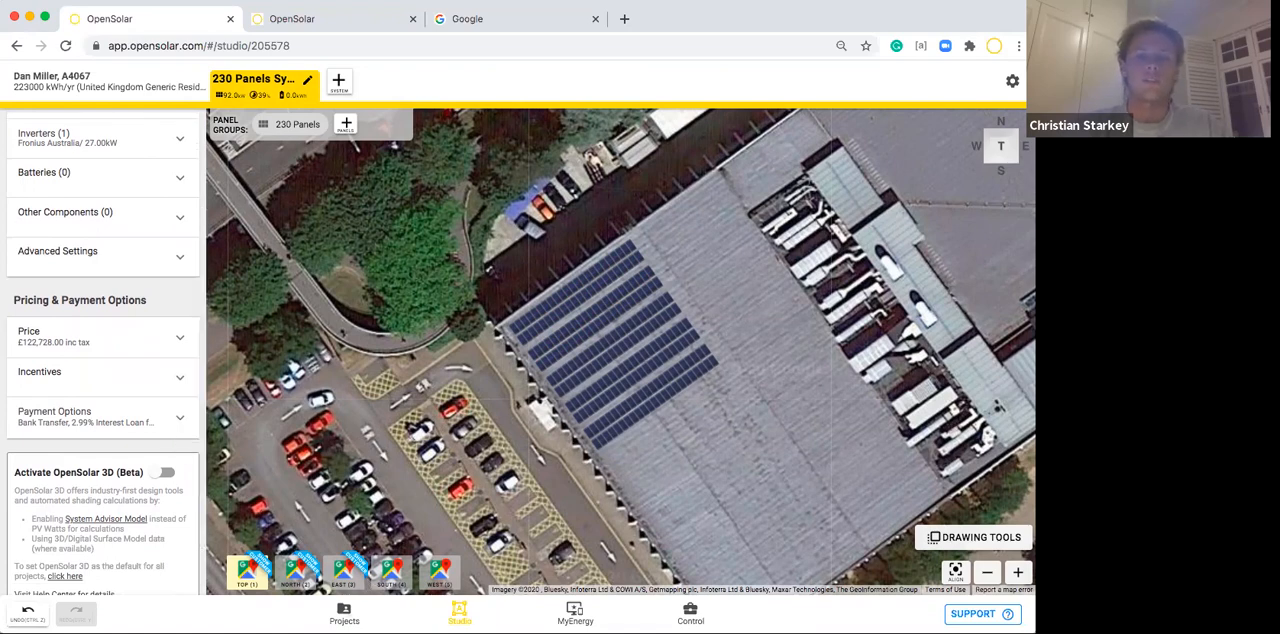
{"action": "left_click", "coordinate": [350, 610]}
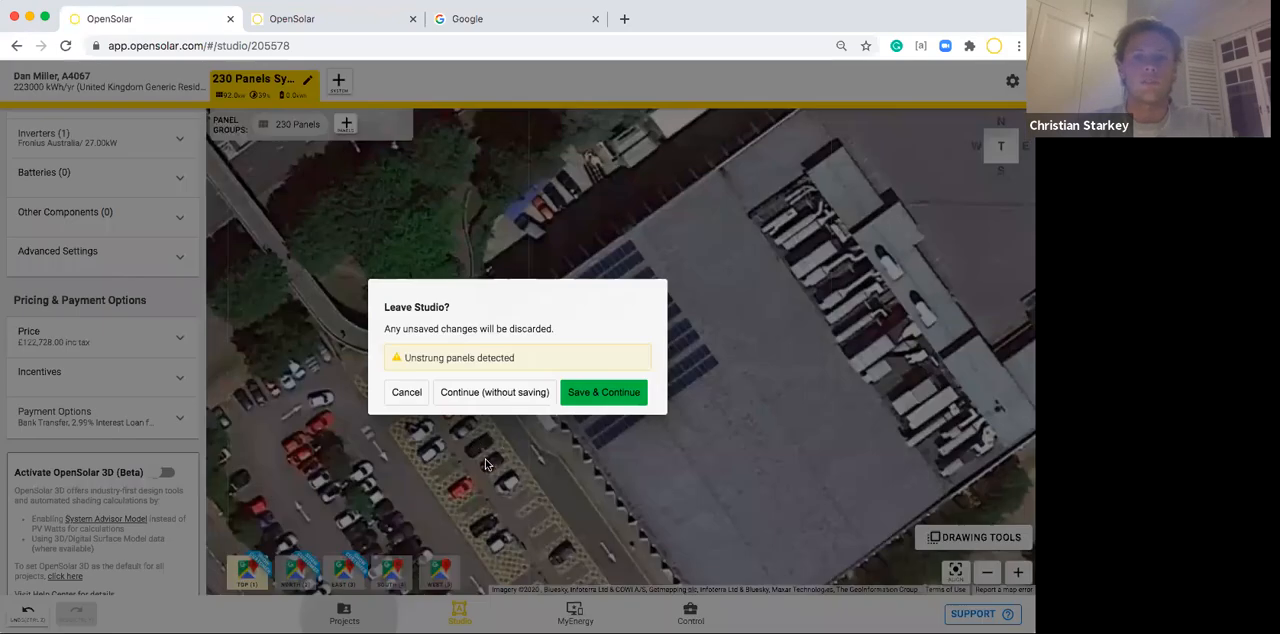
{"action": "left_click", "coordinate": [448, 392]}
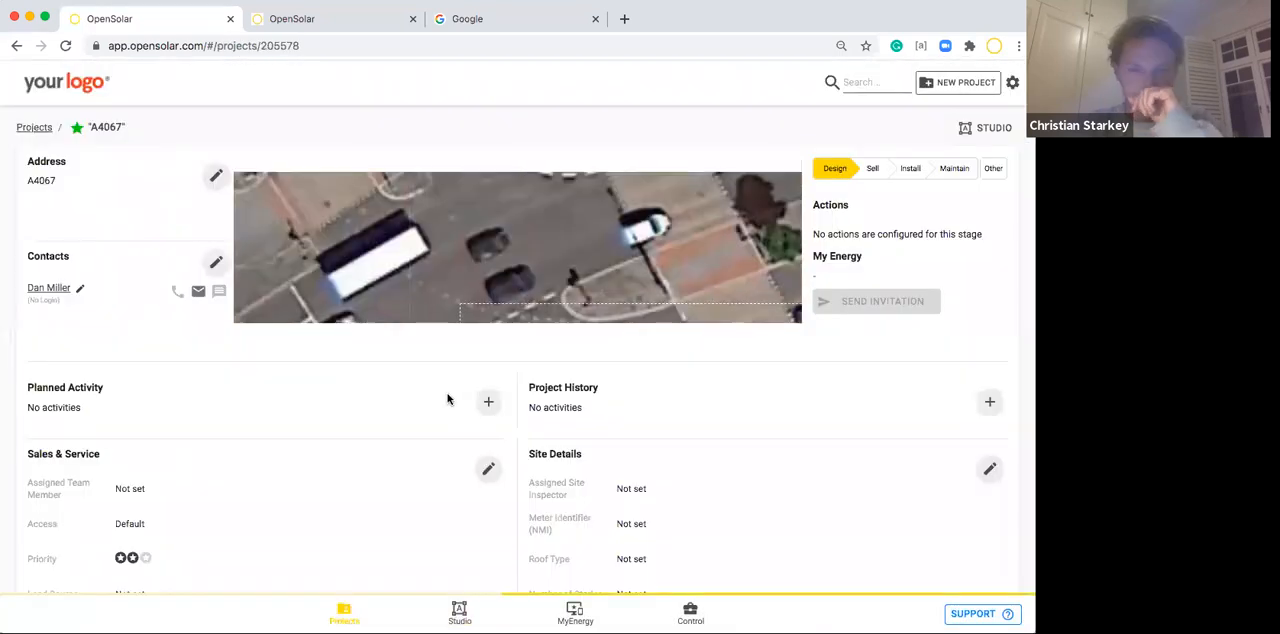
Start a new private file from the project's Files section and attach Alpha S5 Spec Sheet.pdf.
{"action": "scroll", "coordinate": [448, 399], "scroll_direction": "down", "scroll_amount": 2}
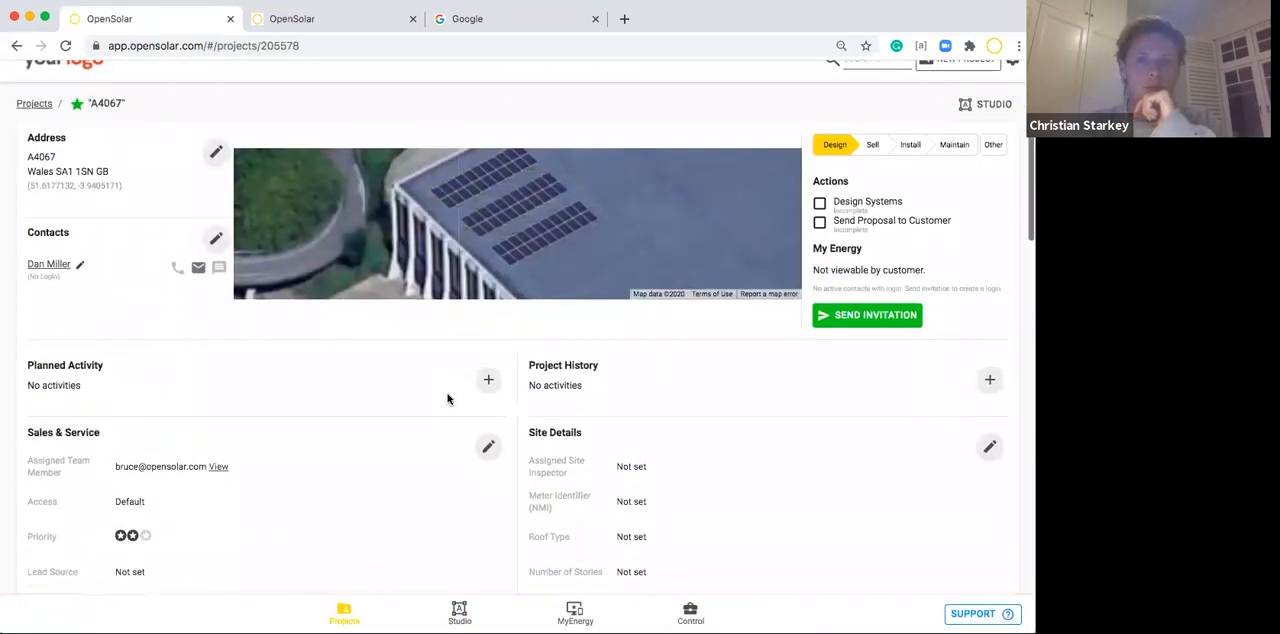
{"action": "scroll", "coordinate": [448, 399], "scroll_direction": "down", "scroll_amount": 5}
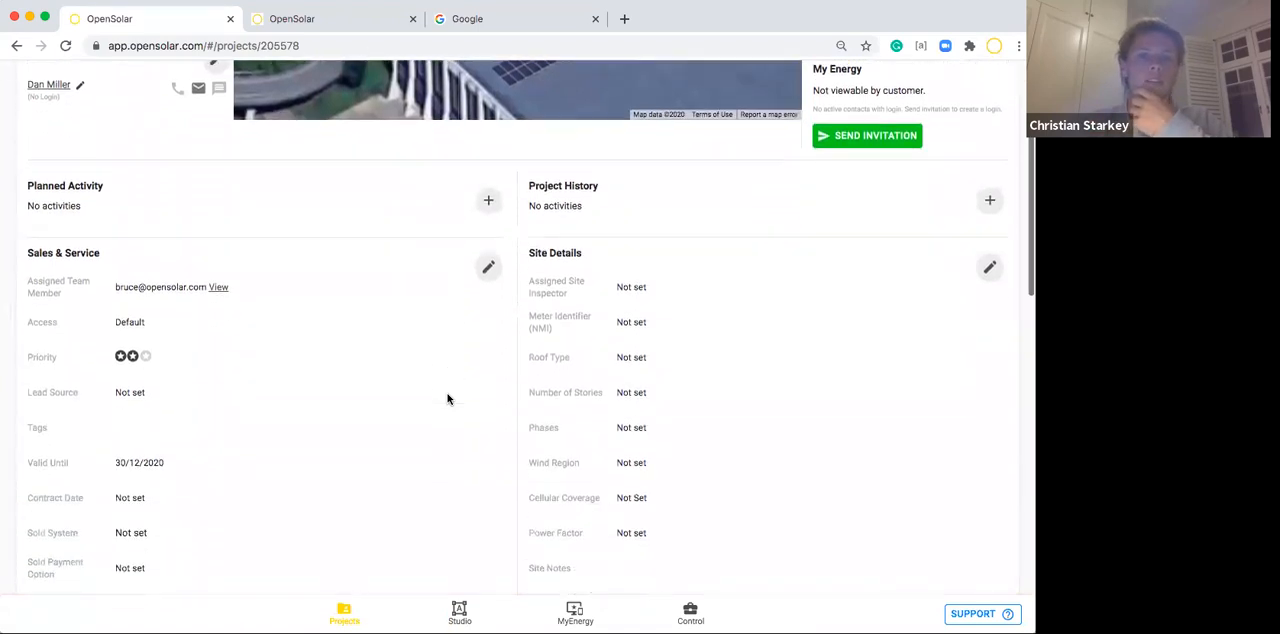
{"action": "scroll", "coordinate": [448, 399], "scroll_direction": "down", "scroll_amount": 2}
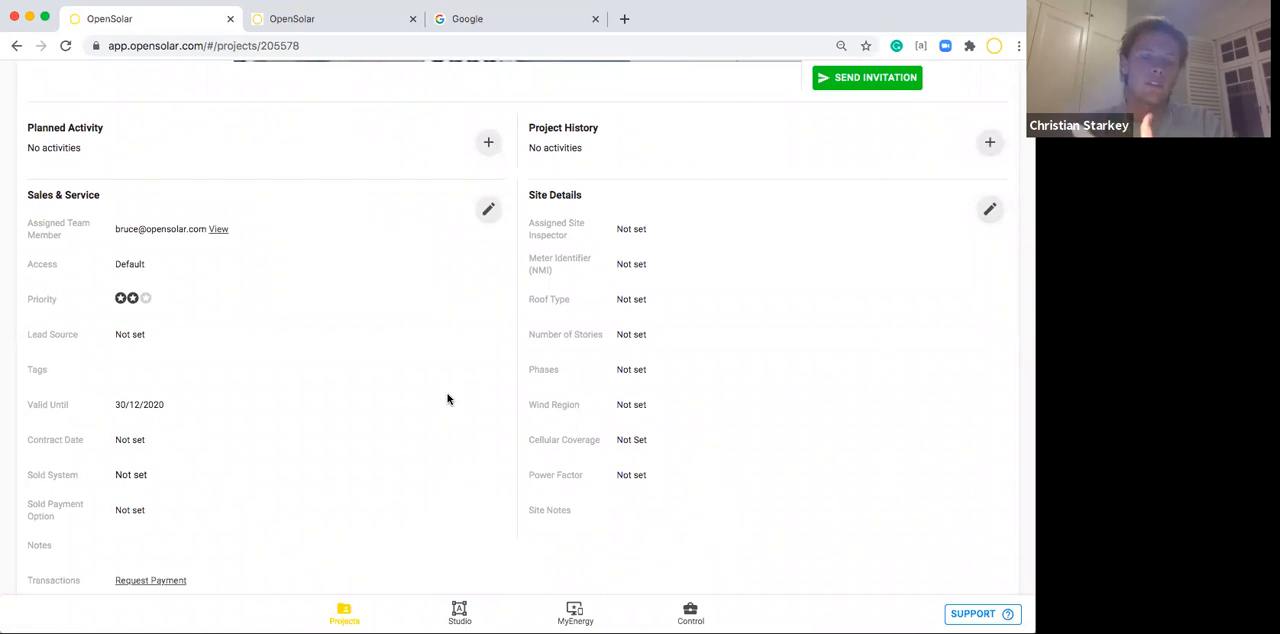
{"action": "scroll", "coordinate": [448, 399], "scroll_direction": "down", "scroll_amount": 6}
{"action": "scroll", "coordinate": [448, 399], "scroll_direction": "down", "scroll_amount": 15}
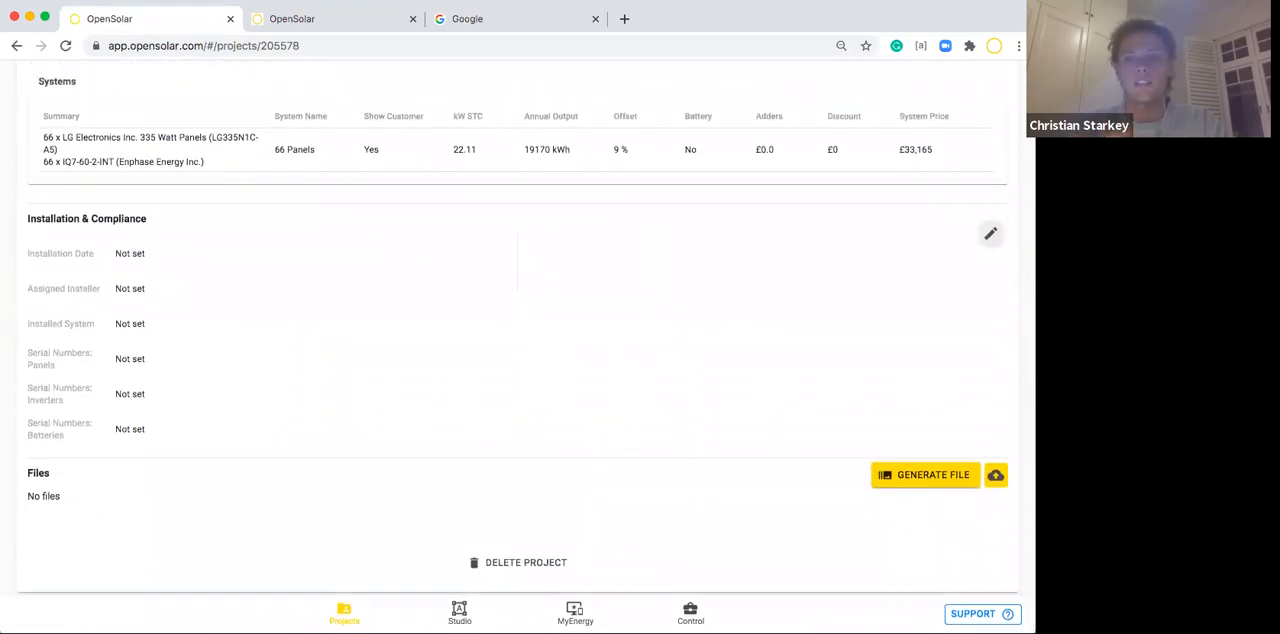
{"action": "left_click", "coordinate": [998, 486]}
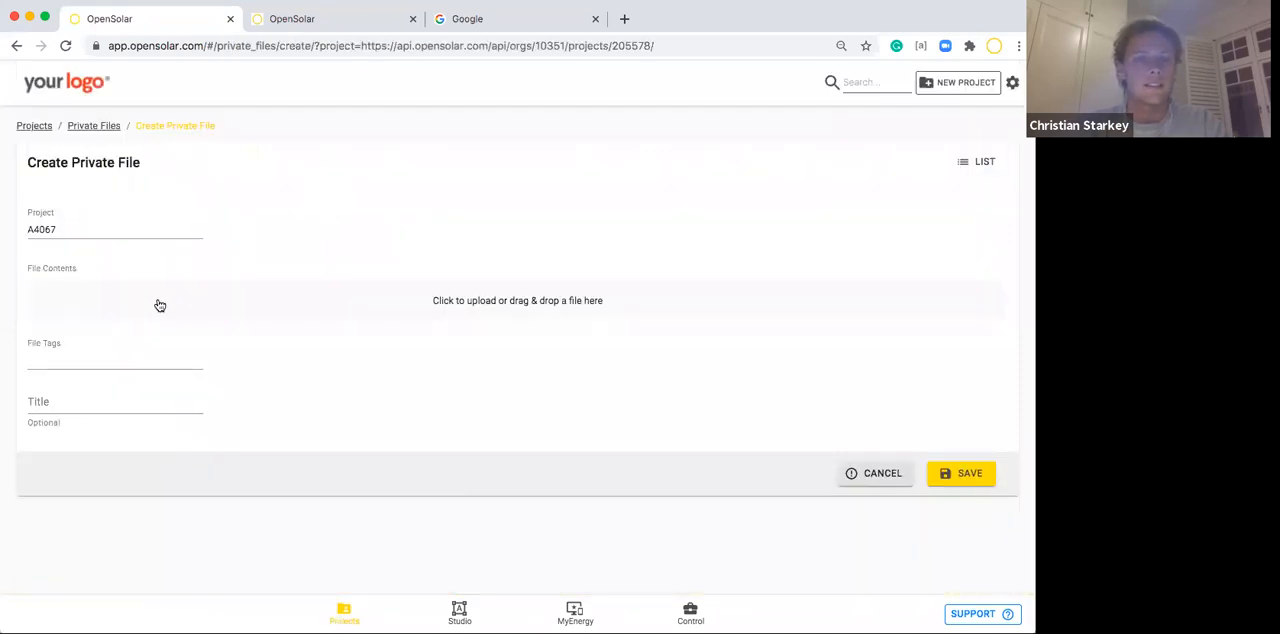
{"action": "left_click", "coordinate": [519, 313]}
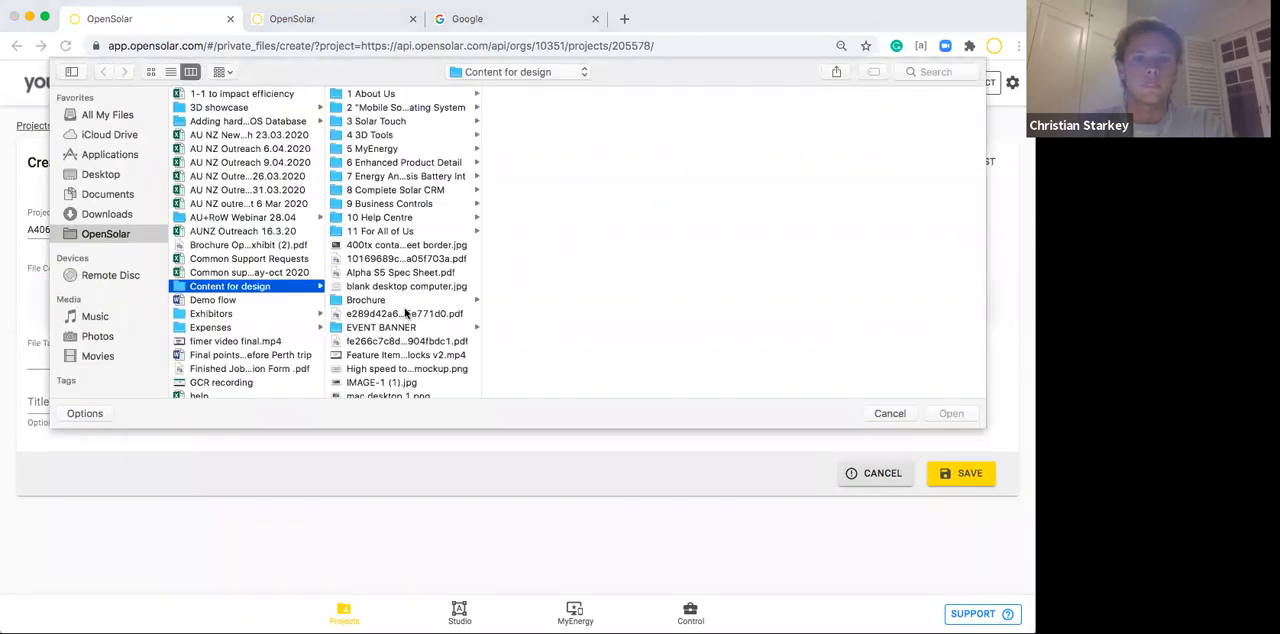
{"action": "left_click", "coordinate": [378, 271]}
{"action": "double_click", "coordinate": [378, 271]}
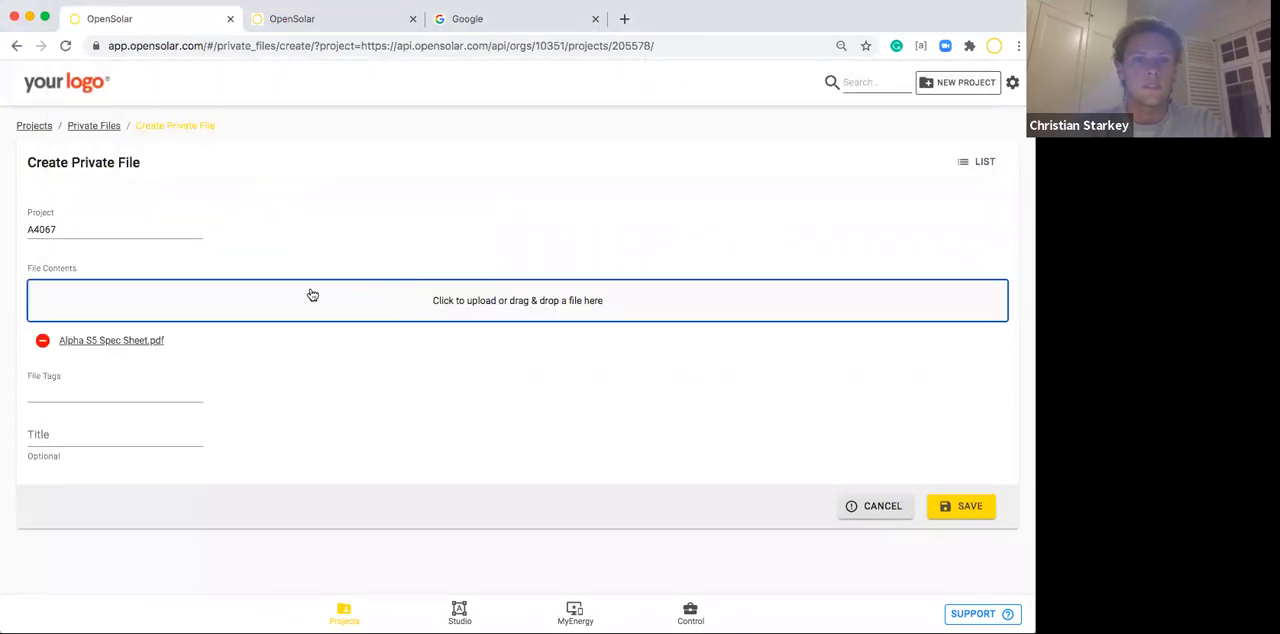
Tag the private file "Sales Proposal - Equipment Documentation", title it "Alpha spec sheet", and cancel without saving.
{"action": "left_click", "coordinate": [61, 393]}
{"action": "scroll", "coordinate": [69, 369], "scroll_direction": "down", "scroll_amount": 3}
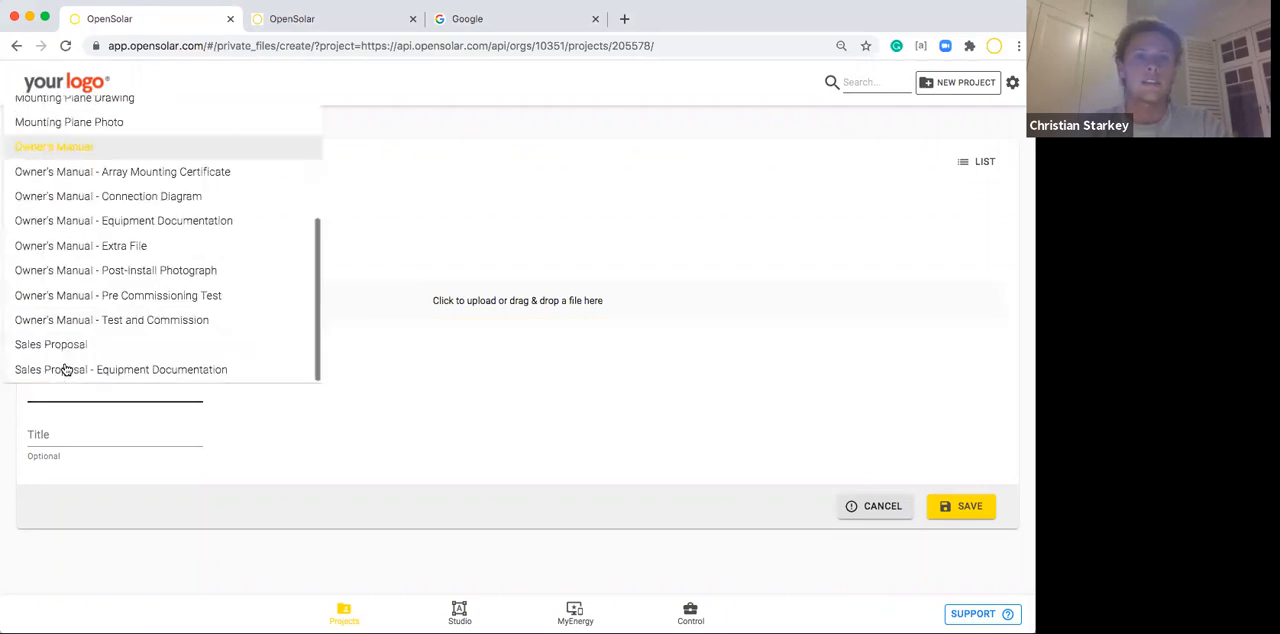
{"action": "left_click", "coordinate": [114, 370]}
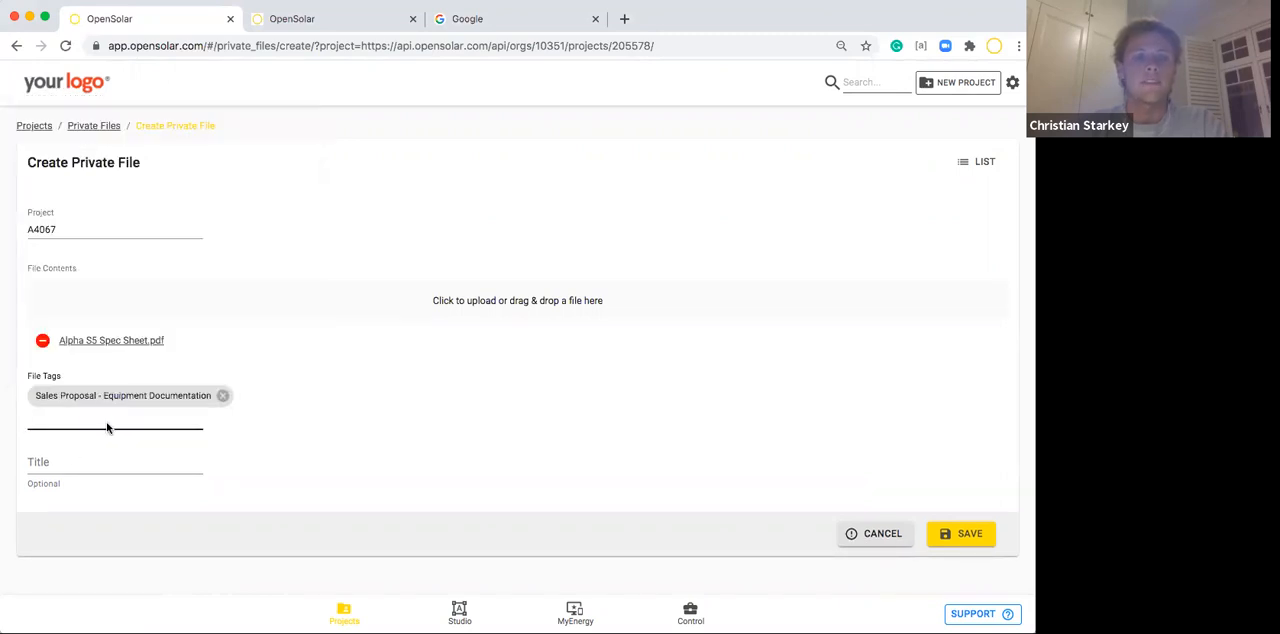
{"action": "left_click", "coordinate": [53, 461]}
{"action": "type", "text": "Alp"}
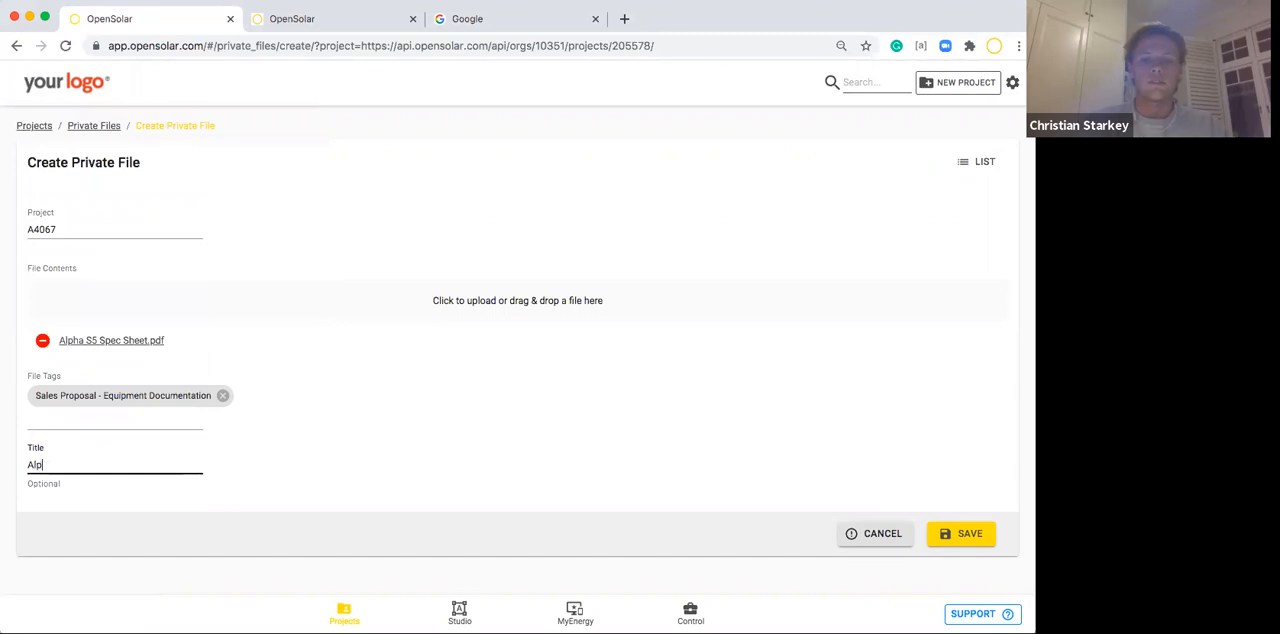
{"action": "type", "text": "ha spec sheet"}
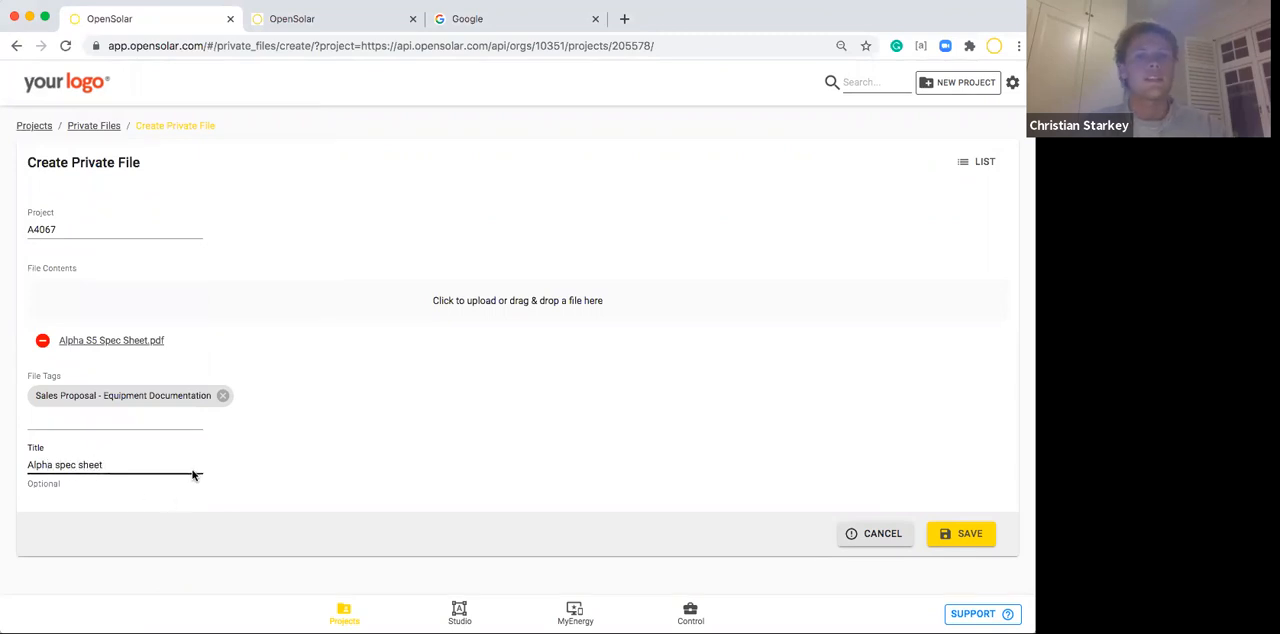
{"action": "left_click", "coordinate": [388, 444]}
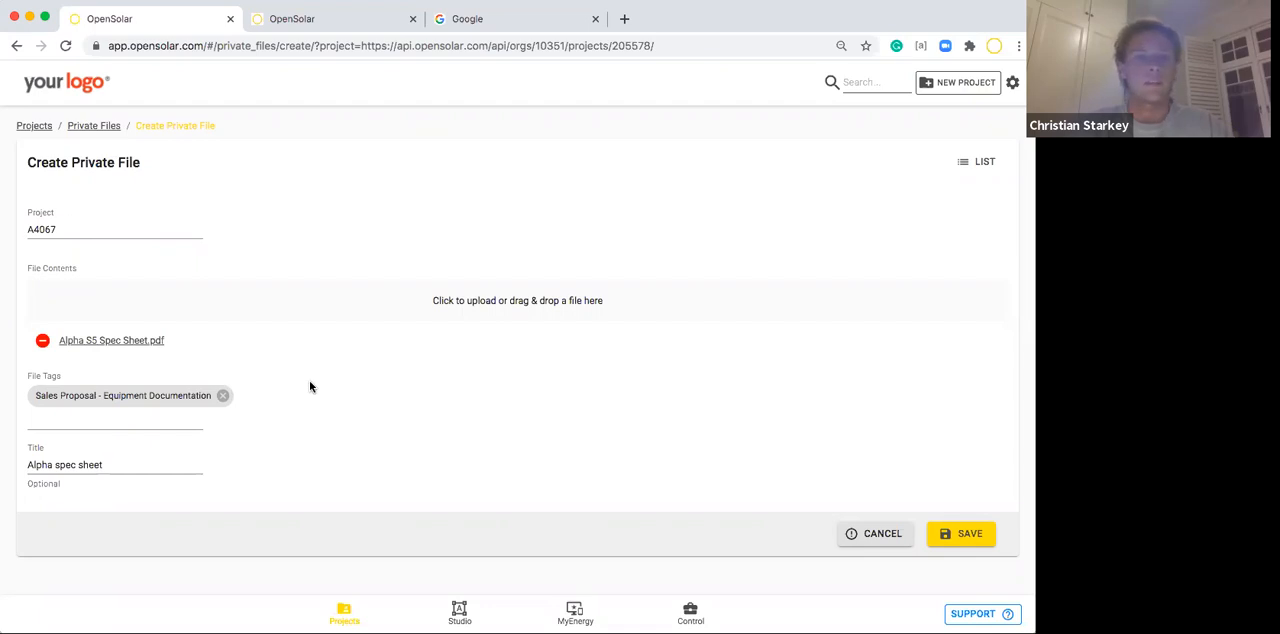
{"action": "left_click", "coordinate": [877, 534]}
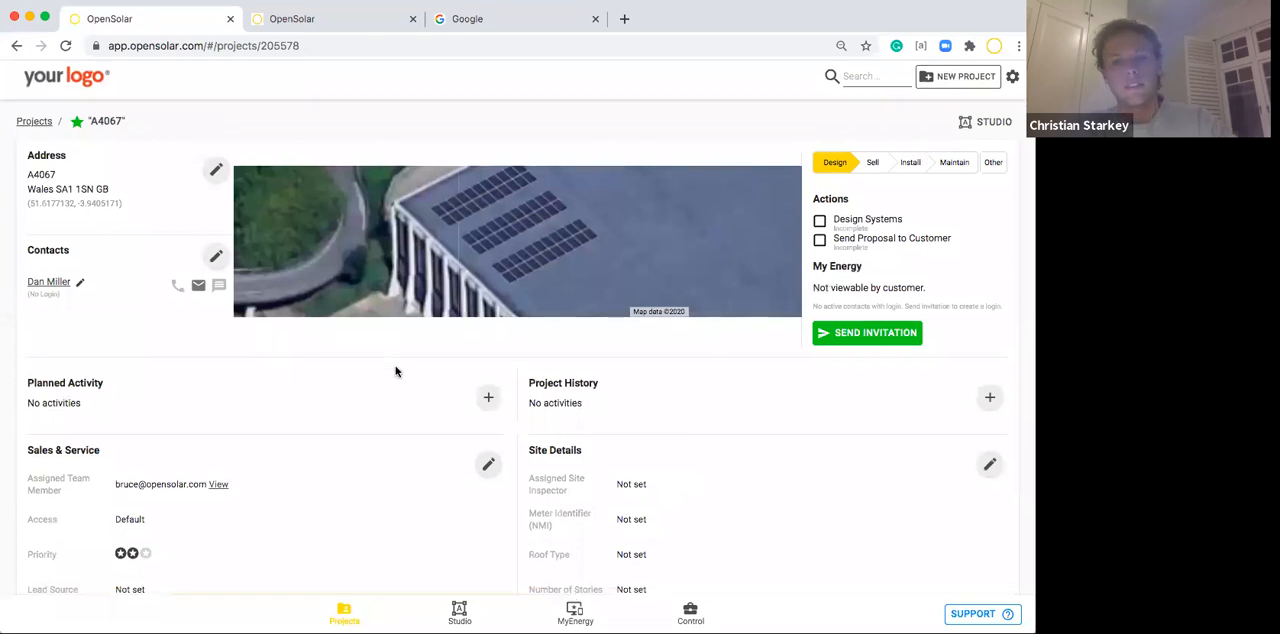
{"action": "scroll", "coordinate": [395, 371], "scroll_direction": "down", "scroll_amount": 5}
{"action": "scroll", "coordinate": [395, 371], "scroll_direction": "down", "scroll_amount": 3}
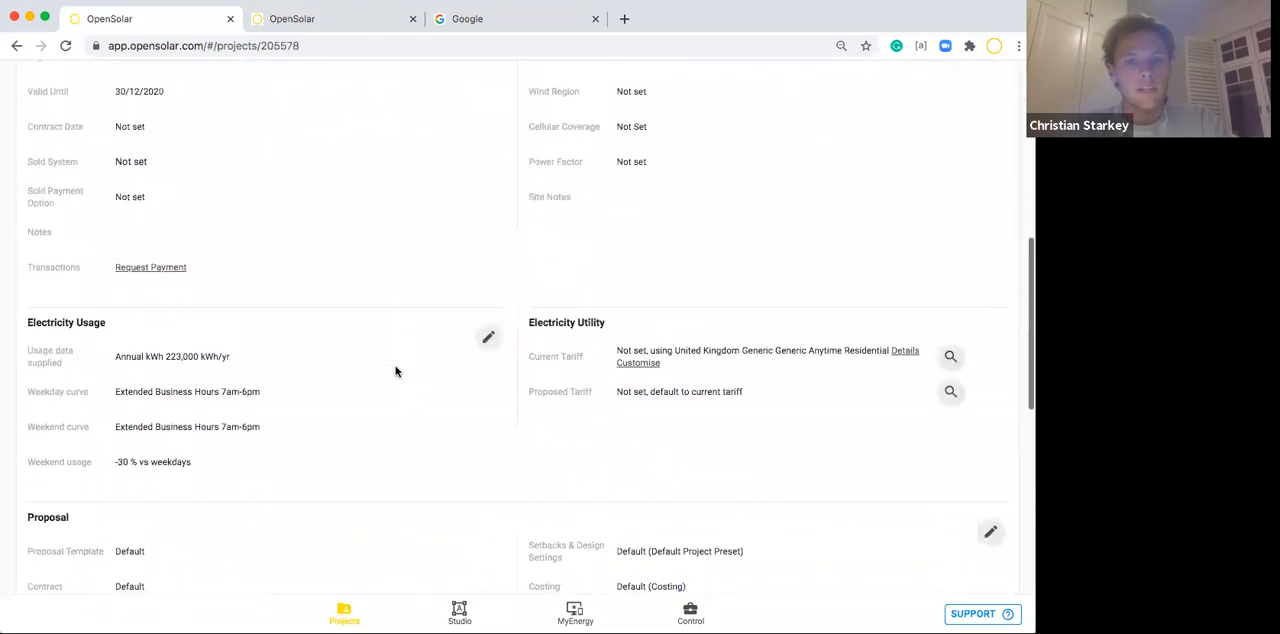
{"action": "scroll", "coordinate": [395, 371], "scroll_direction": "down", "scroll_amount": 10}
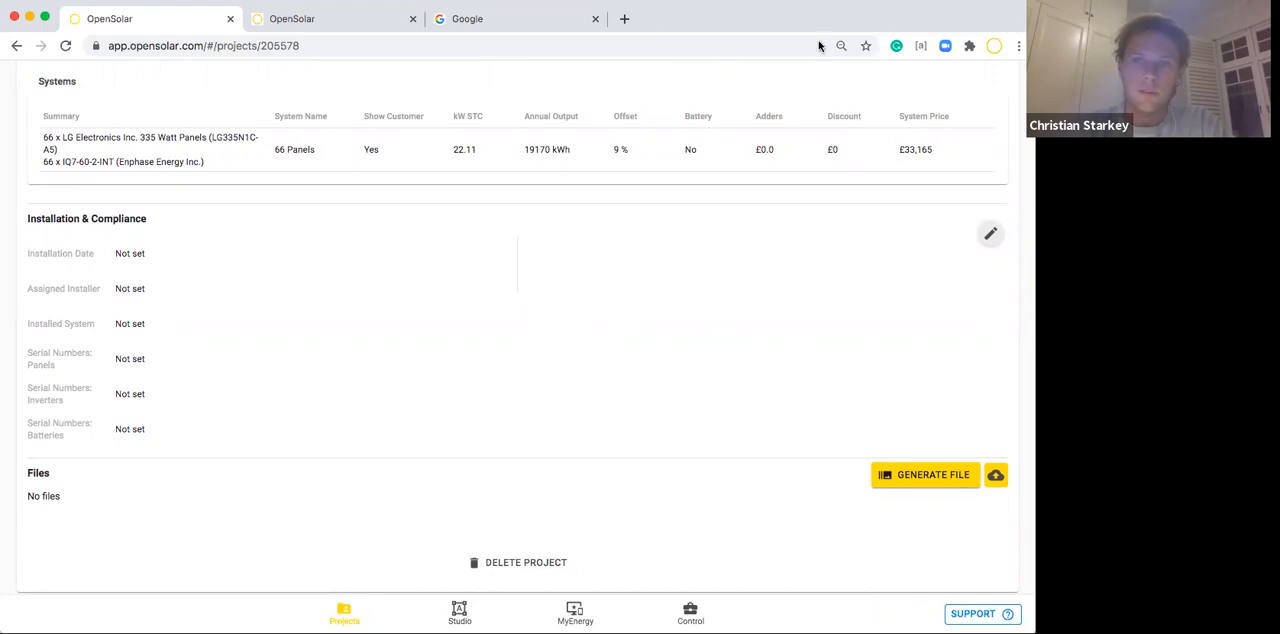
{"action": "scroll", "coordinate": [565, 266], "scroll_direction": "up", "scroll_amount": 10}
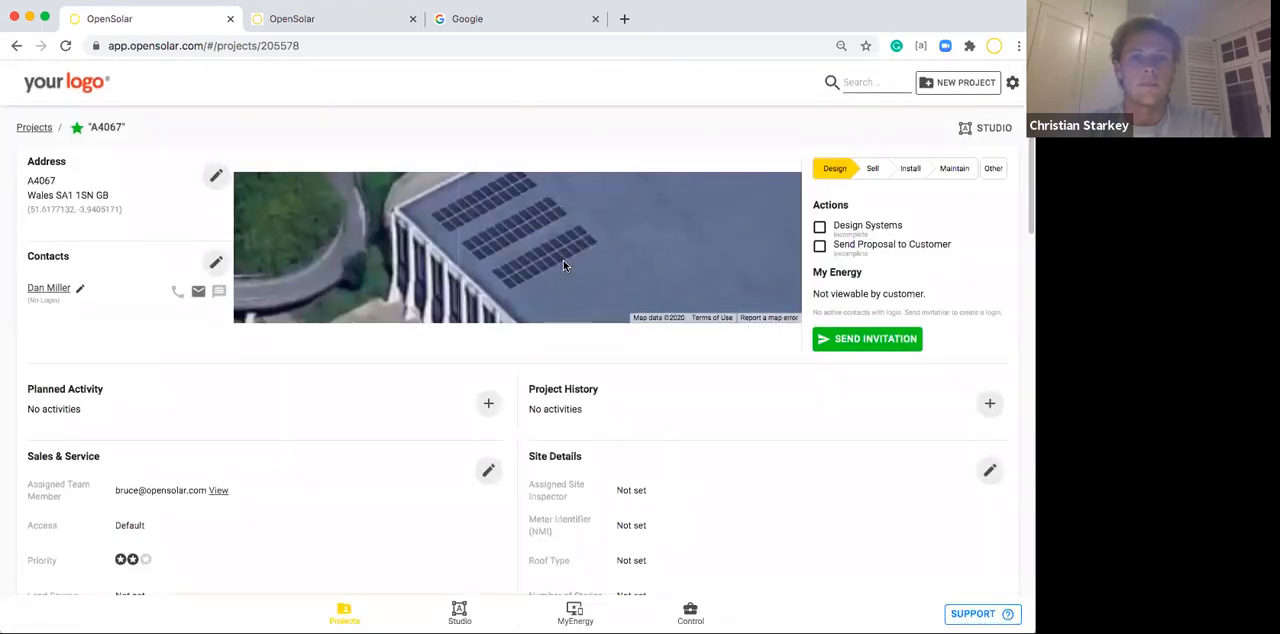
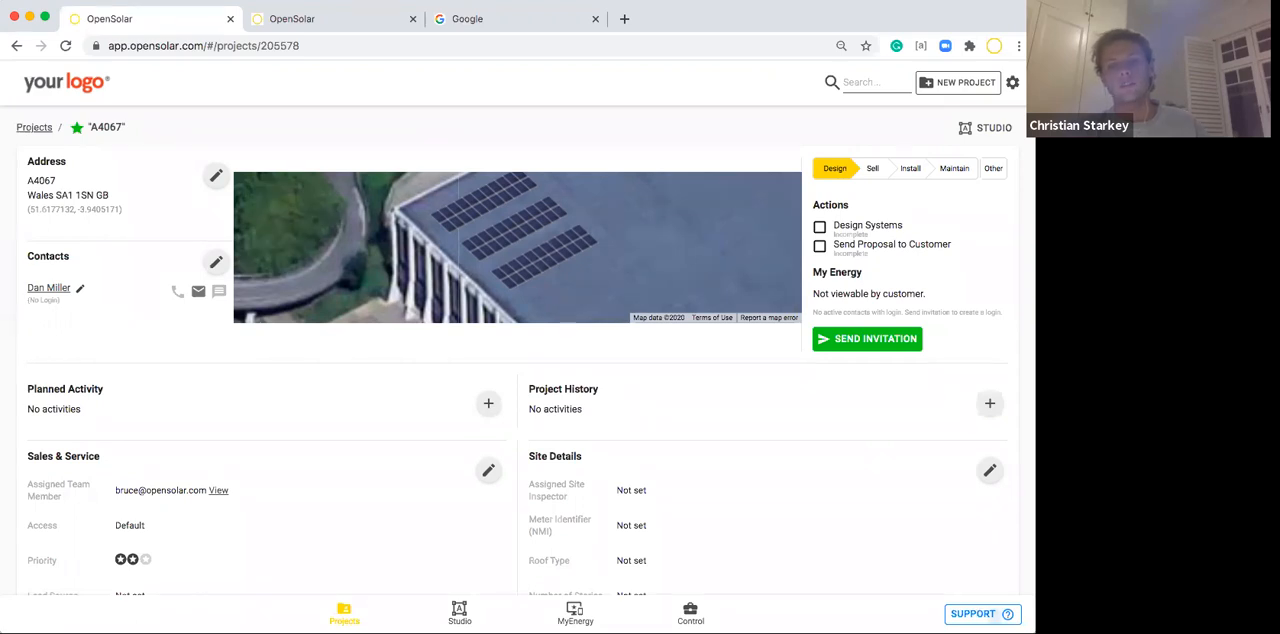
Open the support options and bring up the Training Package category in the Help Center.
{"action": "left_click", "coordinate": [982, 614]}
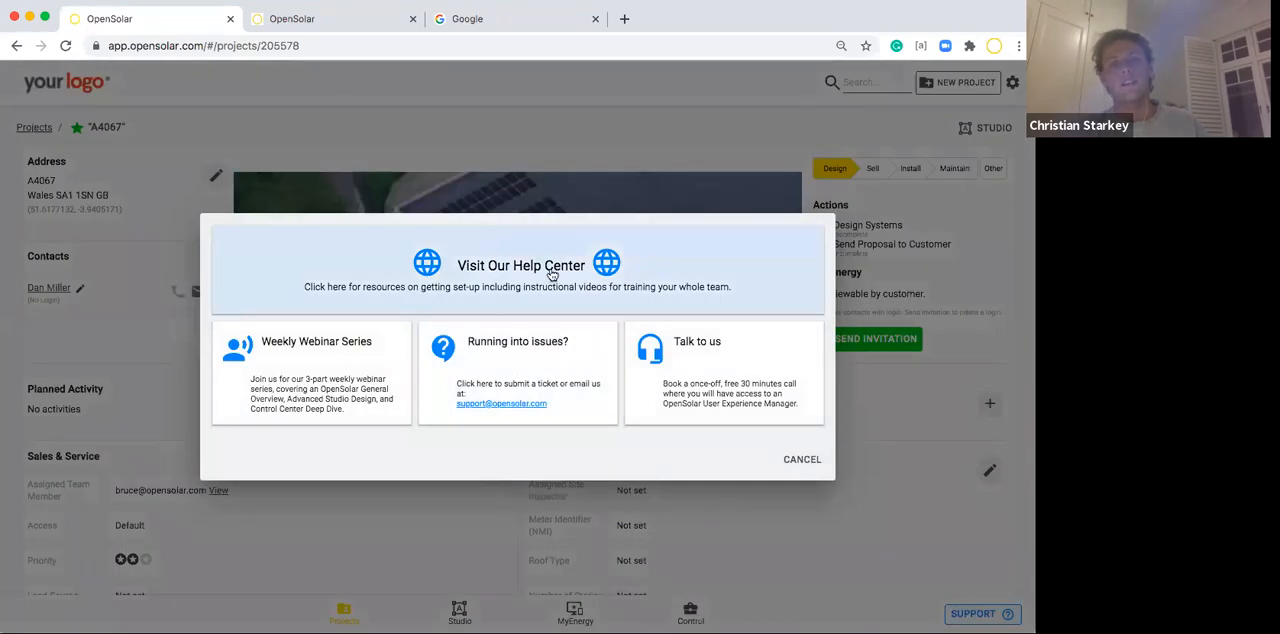
{"action": "left_click", "coordinate": [300, 25]}
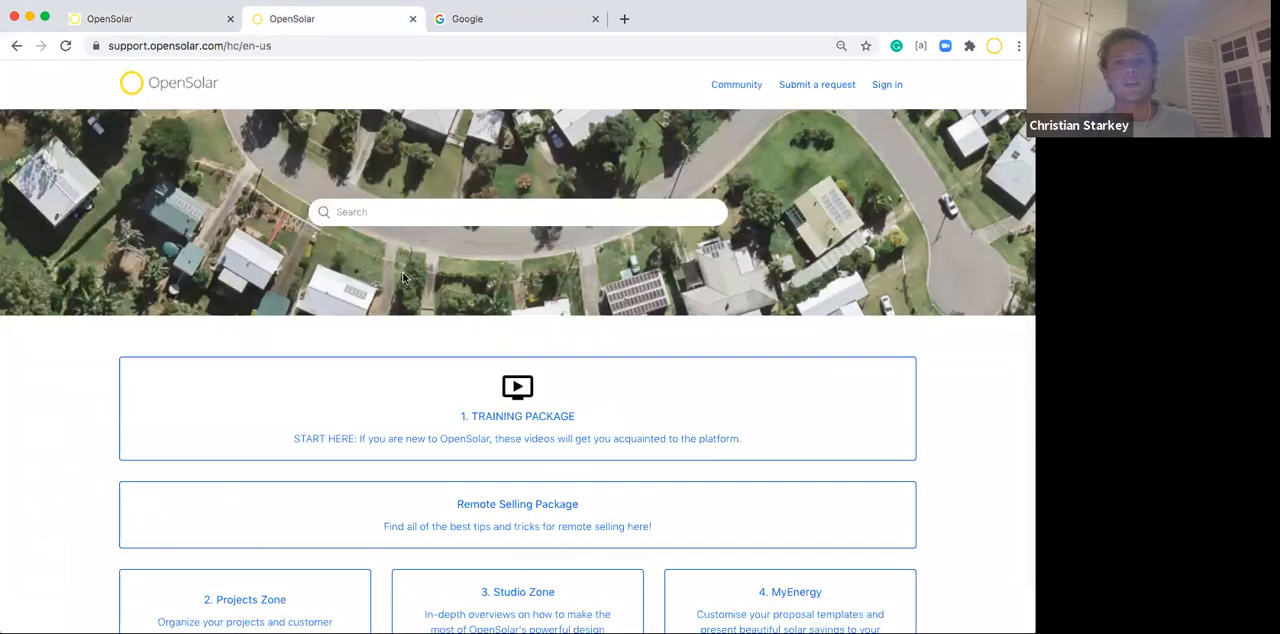
{"action": "scroll", "coordinate": [426, 383], "scroll_direction": "down", "scroll_amount": 1}
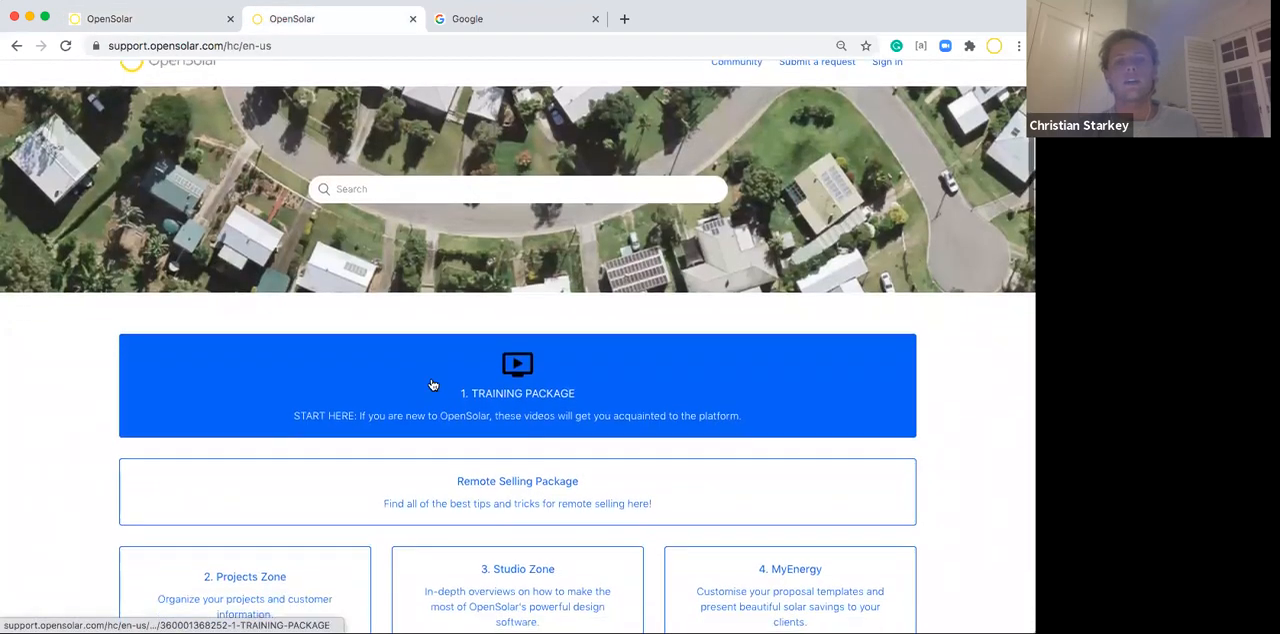
{"action": "left_click", "coordinate": [558, 371]}
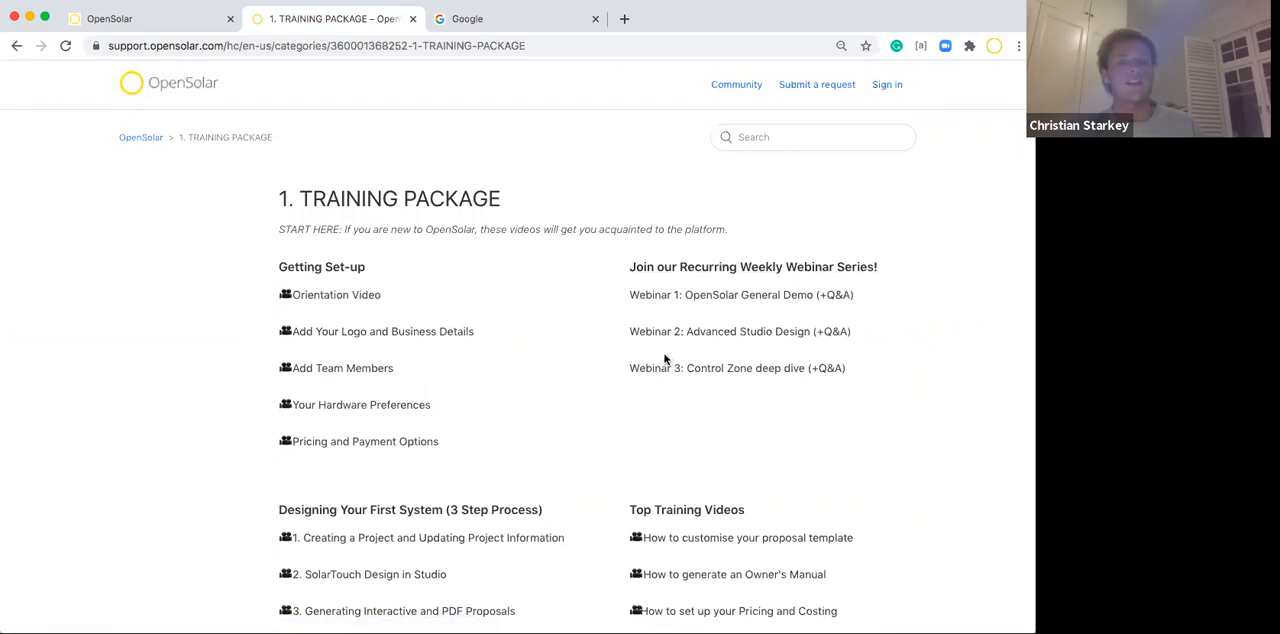
Look through the Training Package's videos and webinars, and return to the project with the support options closed.
{"action": "scroll", "coordinate": [590, 257], "scroll_direction": "down", "scroll_amount": 1}
{"action": "scroll", "coordinate": [591, 257], "scroll_direction": "down", "scroll_amount": 1}
{"action": "scroll", "coordinate": [592, 257], "scroll_direction": "up", "scroll_amount": 3}
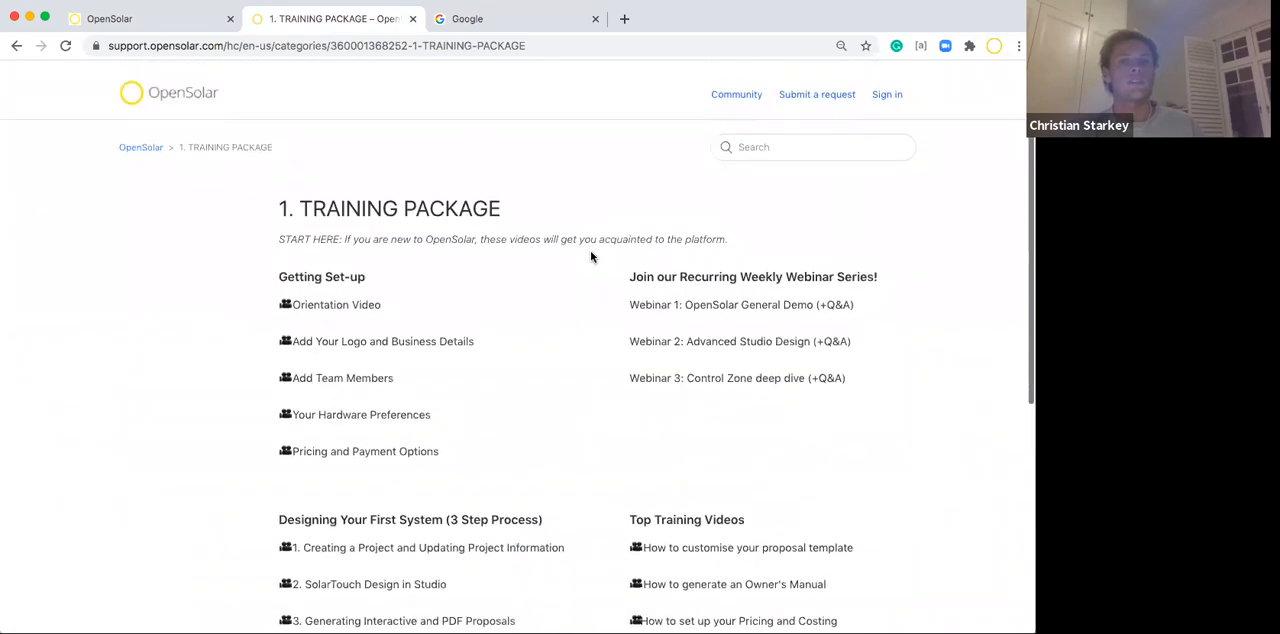
{"action": "left_click", "coordinate": [152, 139]}
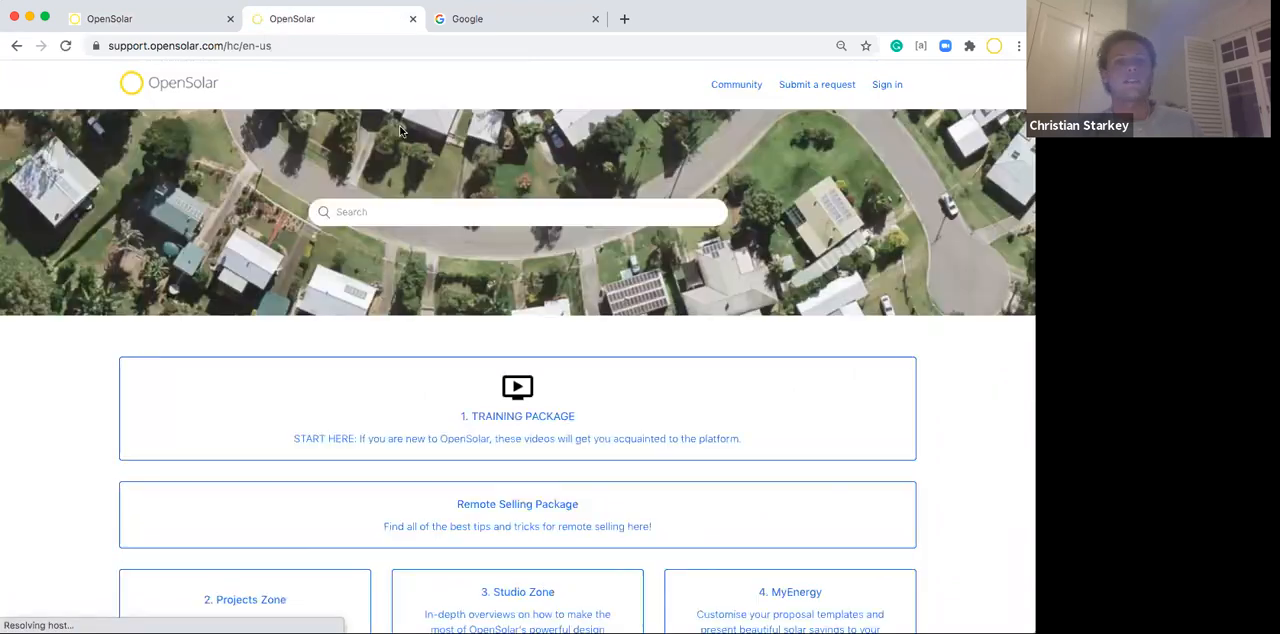
{"action": "left_click", "coordinate": [171, 20]}
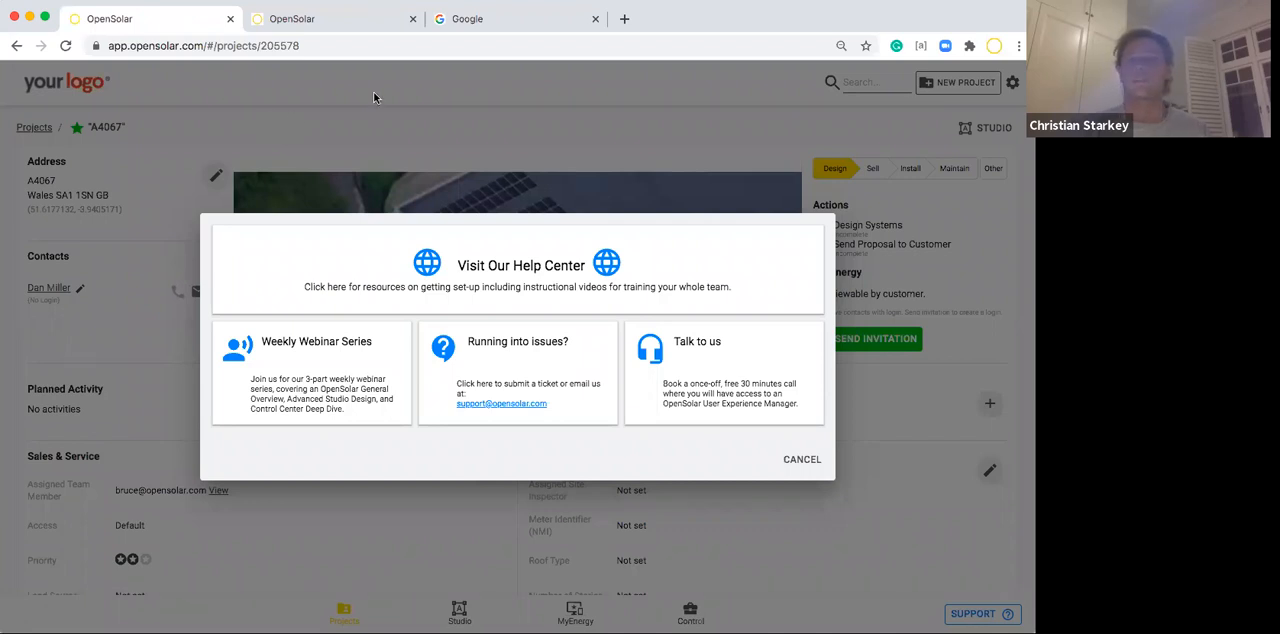
{"action": "left_click", "coordinate": [804, 459]}
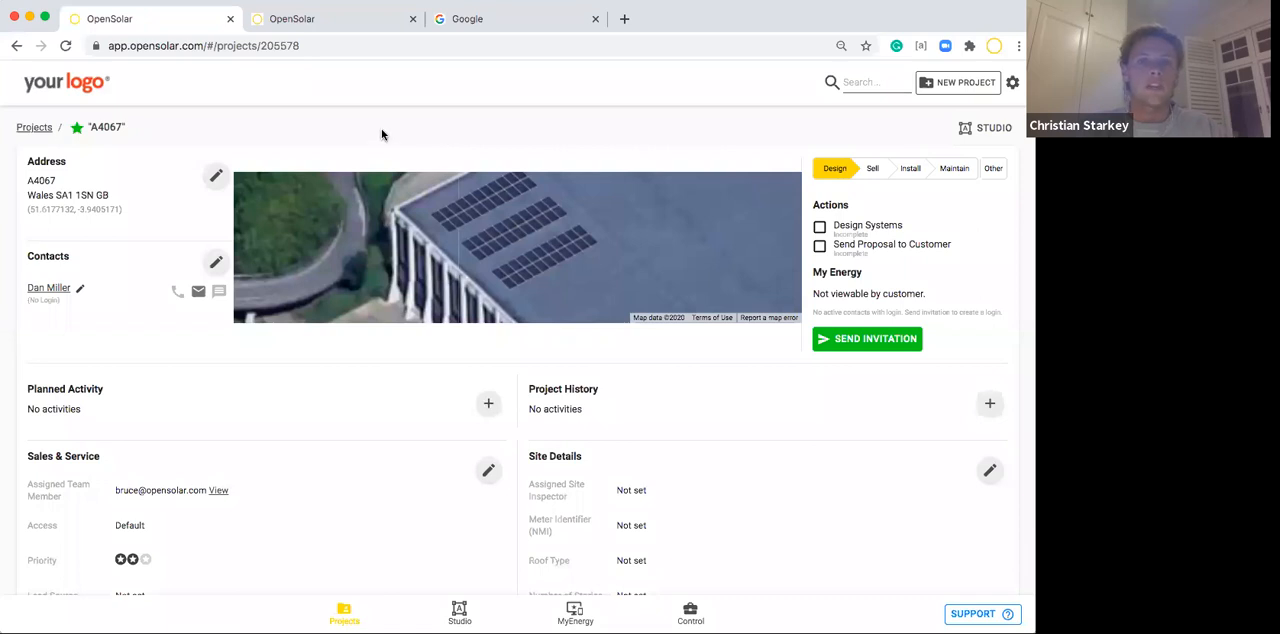
Check which document templates can be generated in the project's Files section, and close without generating one.
{"action": "scroll", "coordinate": [523, 403], "scroll_direction": "down", "scroll_amount": 15}
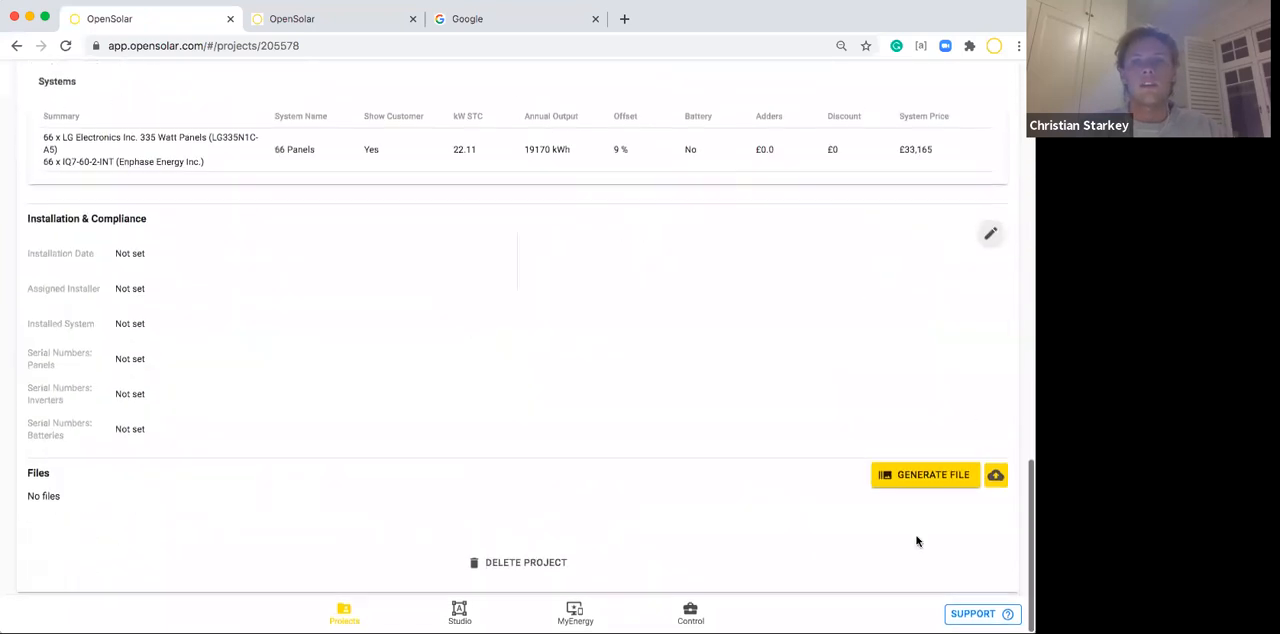
{"action": "left_click", "coordinate": [931, 479]}
{"action": "left_click", "coordinate": [432, 370]}
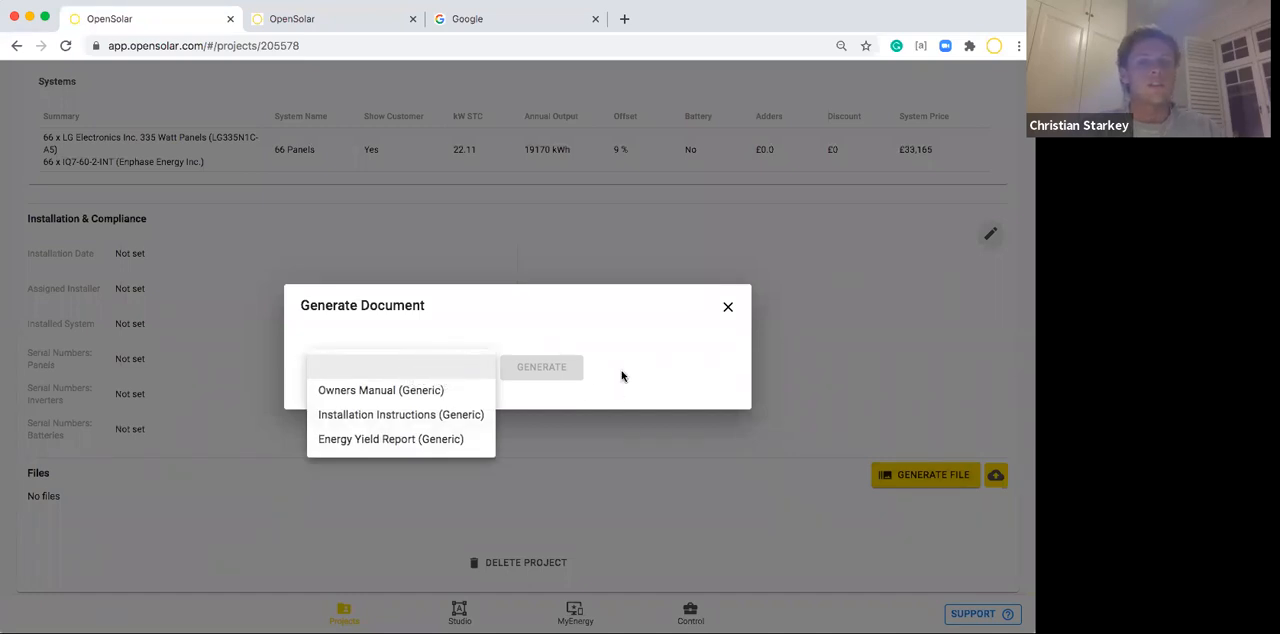
{"action": "left_click", "coordinate": [727, 308]}
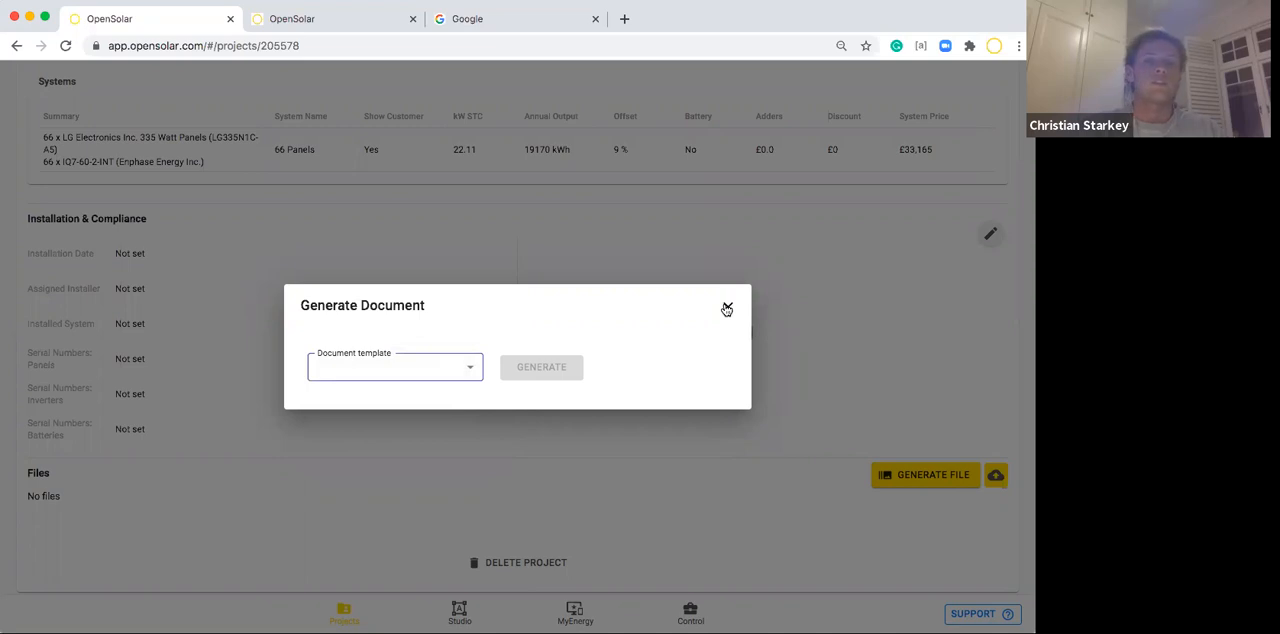
{"action": "left_click", "coordinate": [727, 308]}
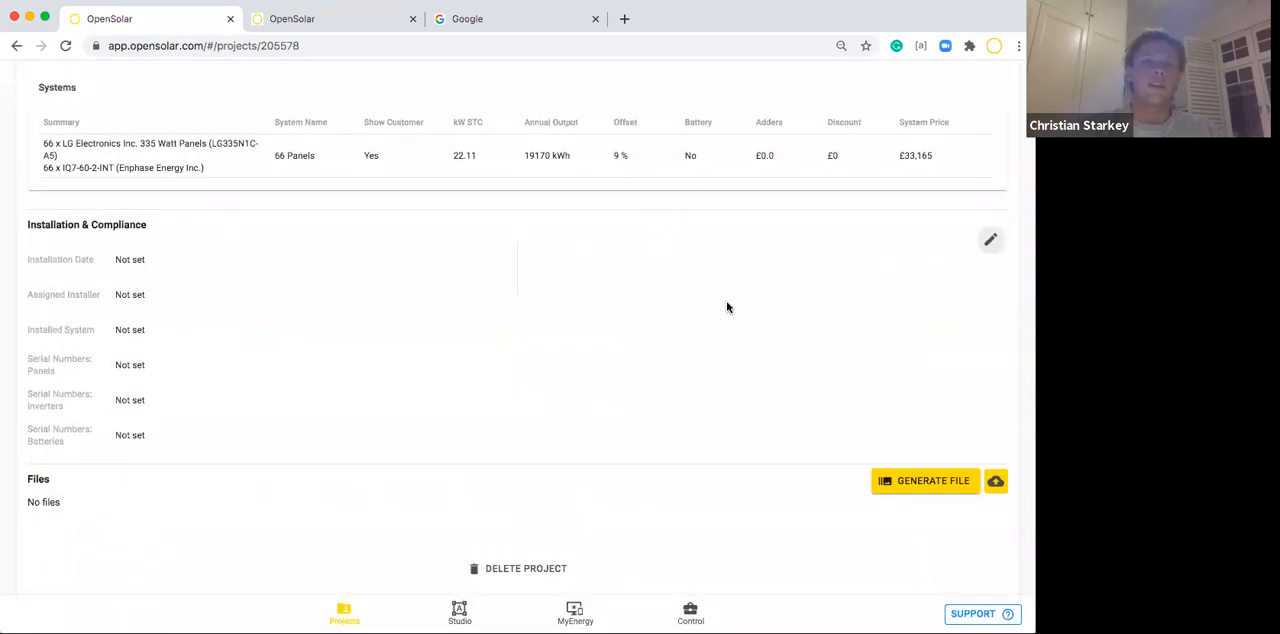
Open the third project in the projects list and start a phone call to its contact.
{"action": "scroll", "coordinate": [727, 308], "scroll_direction": "up", "scroll_amount": 15}
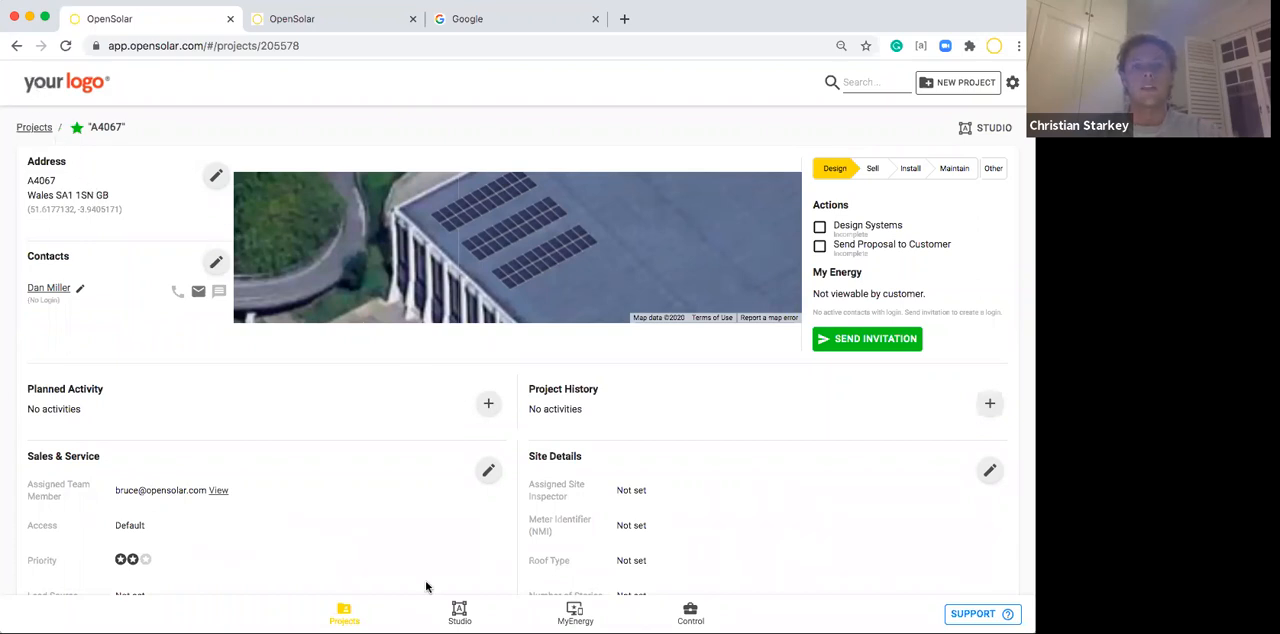
{"action": "left_click", "coordinate": [345, 610]}
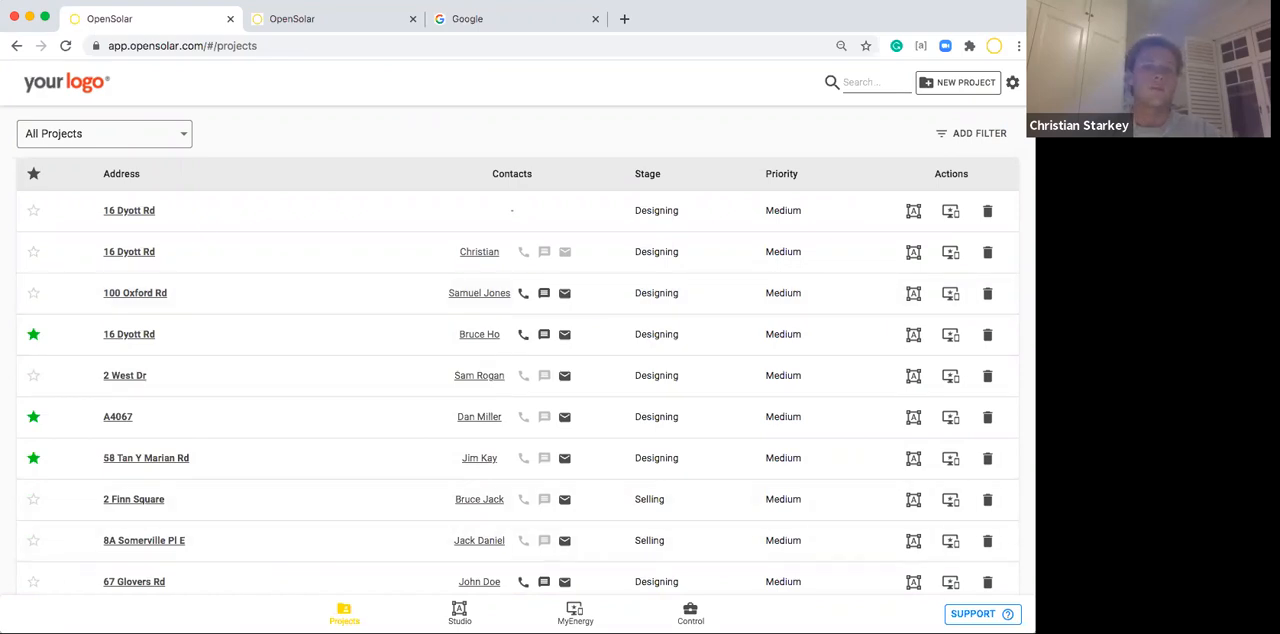
{"action": "left_click", "coordinate": [137, 293]}
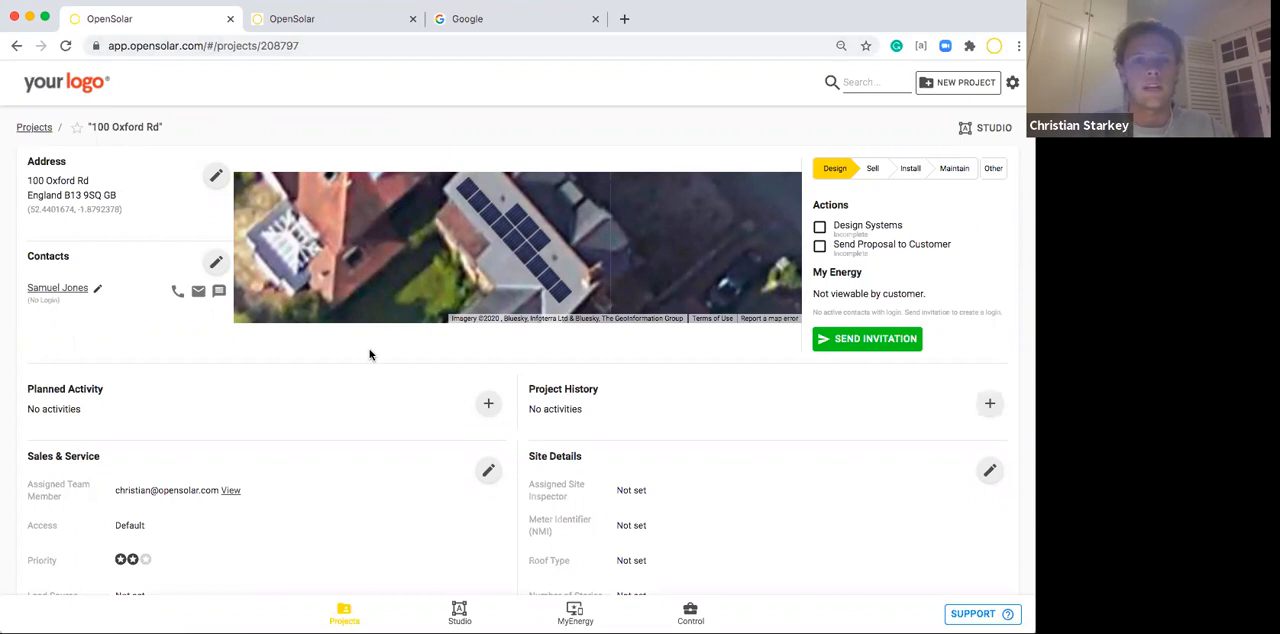
{"action": "left_click", "coordinate": [177, 293]}
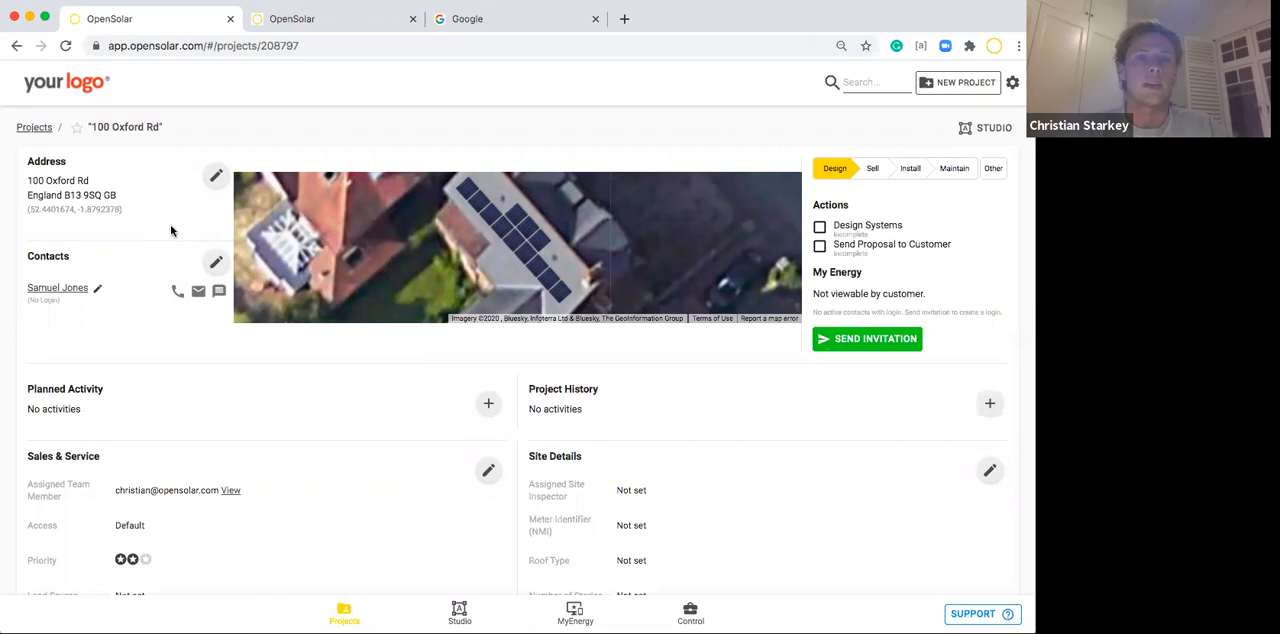
{"action": "left_click", "coordinate": [176, 291]}
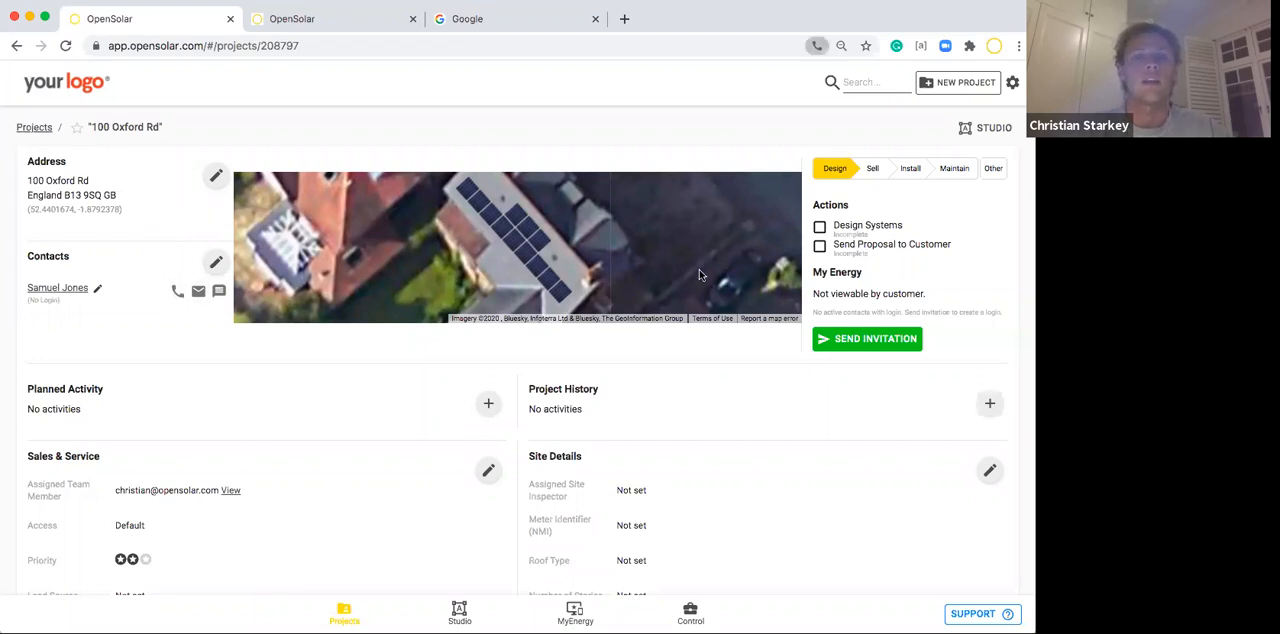